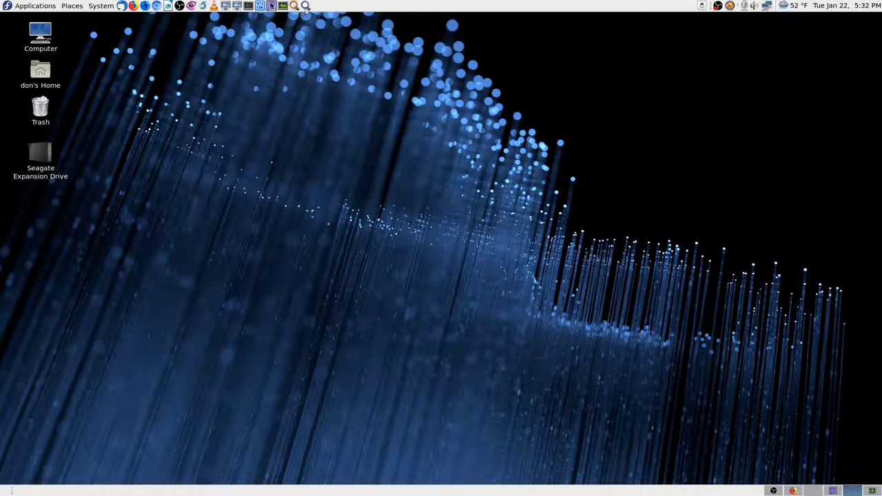
- Open Remote Desktop Viewer and connect over VNC to the host 192.168.0.153
{"action": "left_click", "coordinate": [305, 5]}
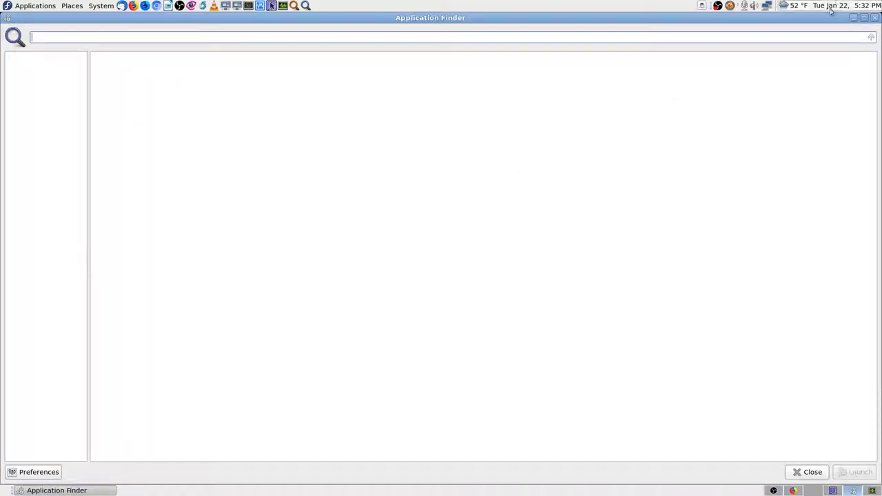
{"action": "left_click", "coordinate": [875, 17]}
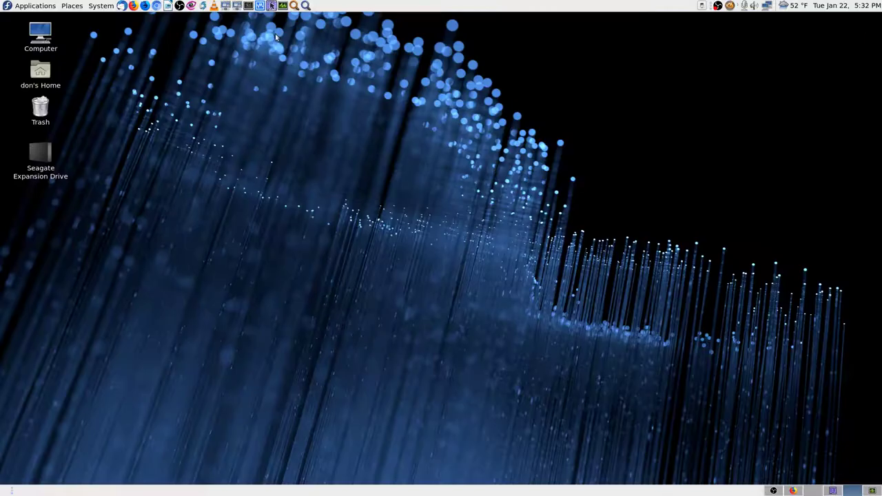
{"action": "left_click", "coordinate": [236, 6]}
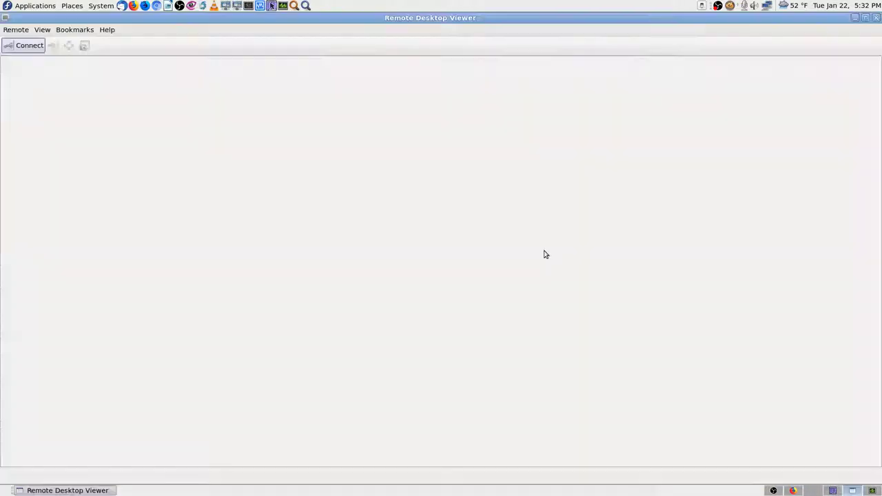
{"action": "left_click", "coordinate": [38, 48]}
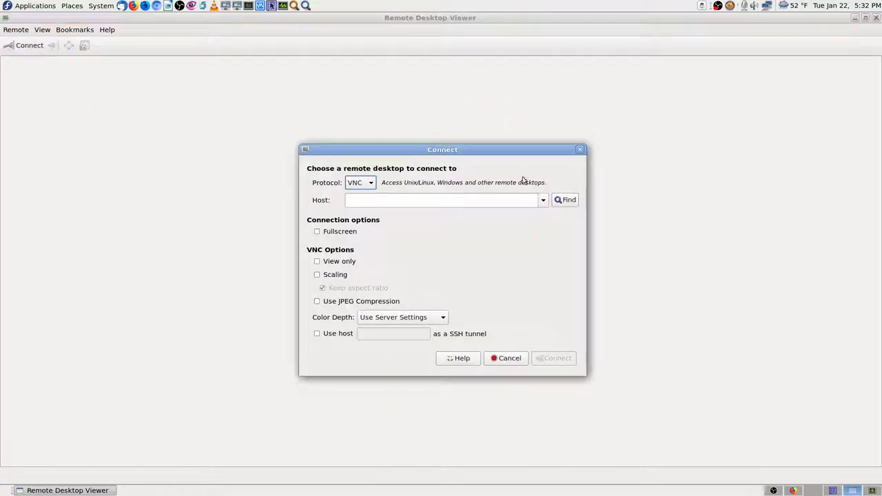
{"action": "left_click", "coordinate": [543, 200]}
{"action": "left_click", "coordinate": [510, 215]}
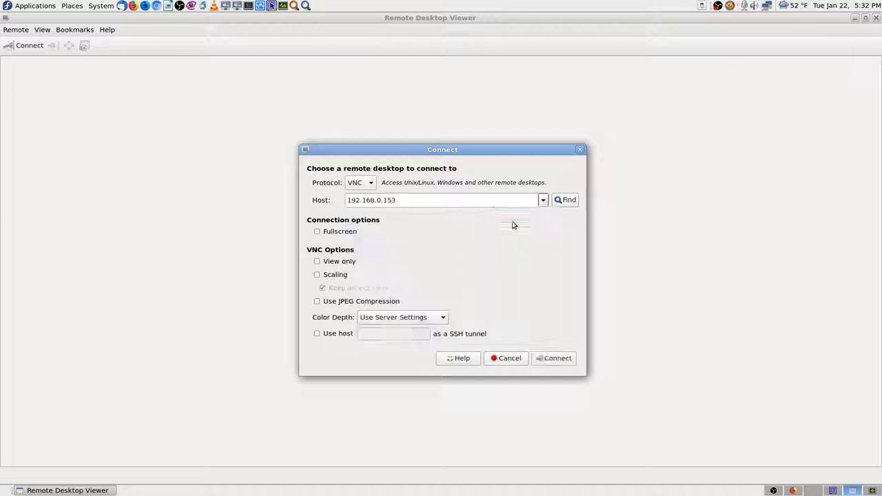
{"action": "left_click", "coordinate": [558, 357]}
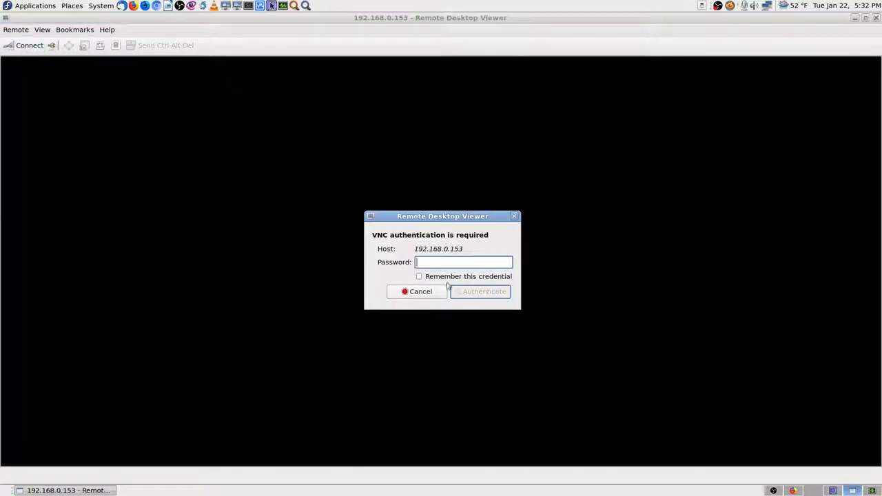
- Authenticate with the VNC password and show the remote desktop in full screen
{"action": "type", "text": "****"}
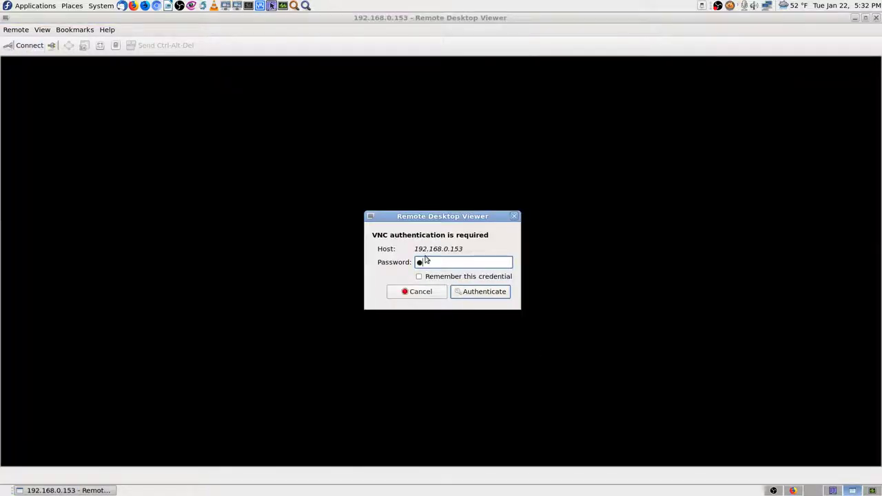
{"action": "type", "text": "****"}
{"action": "key", "text": "Return"}
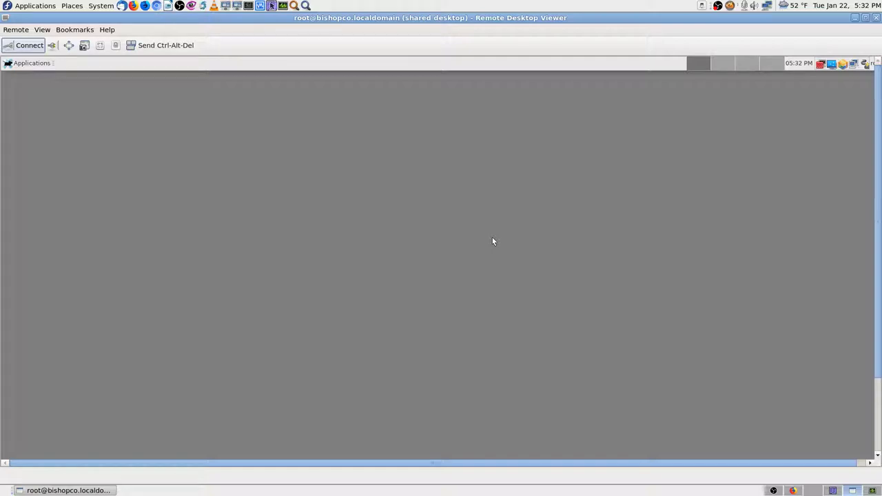
{"action": "key", "text": "F11"}
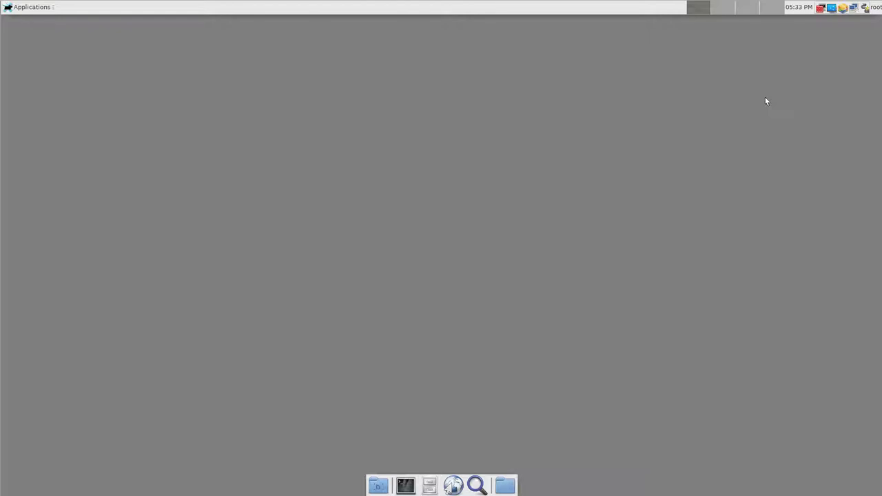
- On the fourth workspace, search the applications for "login", open Login Window, and examine its Users and Settings options
{"action": "left_click", "coordinate": [773, 9]}
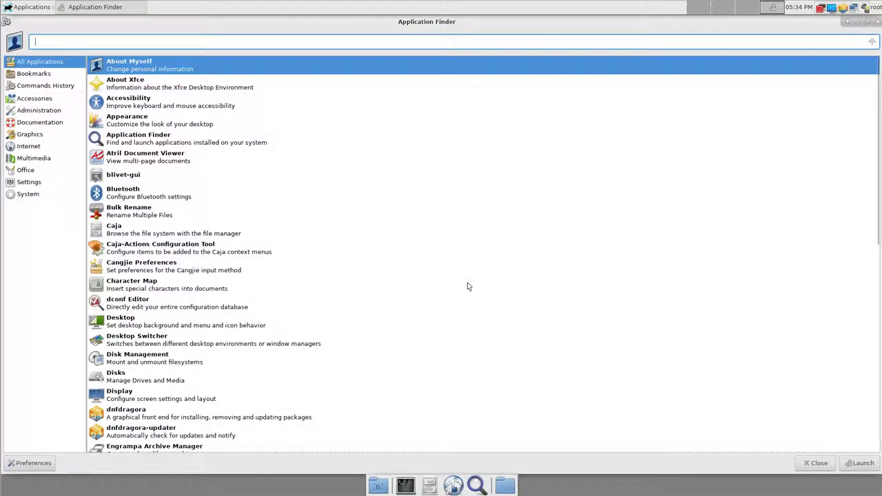
{"action": "type", "text": "login"}
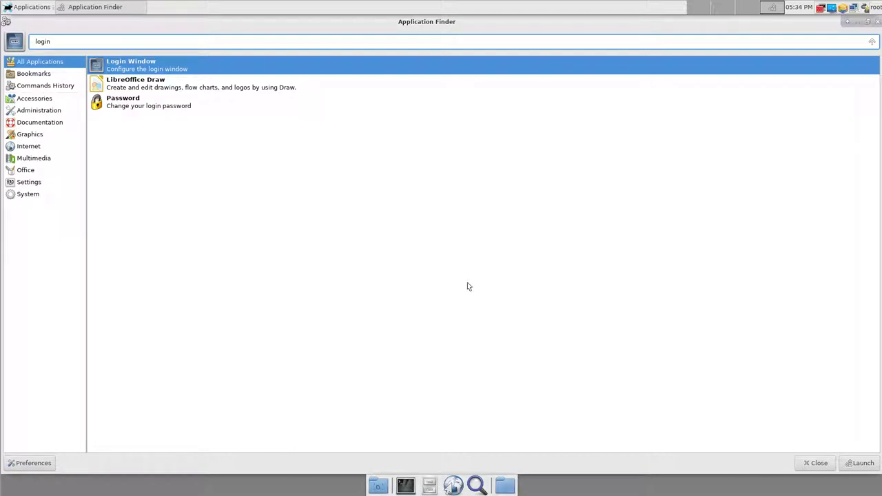
{"action": "key", "text": "Return"}
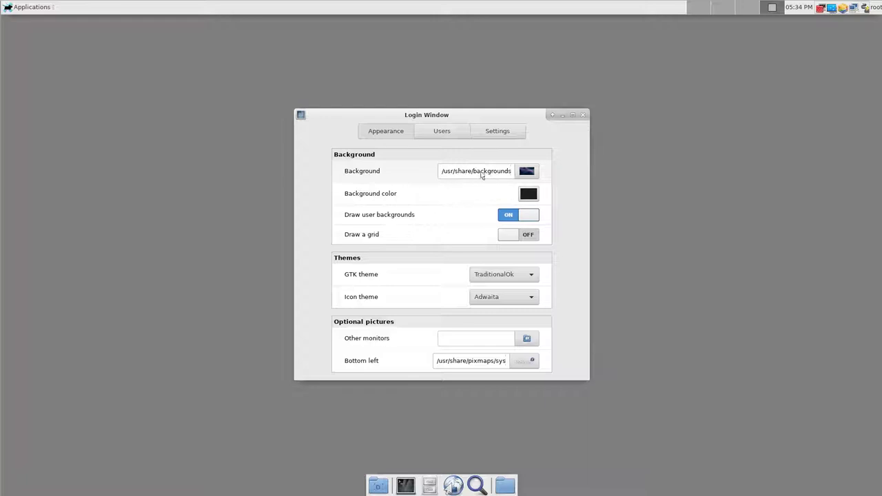
{"action": "left_click", "coordinate": [456, 133]}
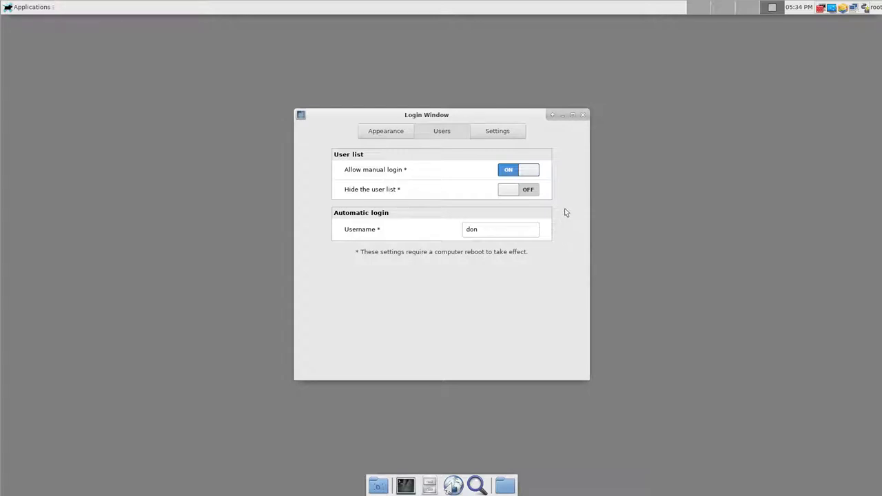
{"action": "left_click", "coordinate": [509, 133]}
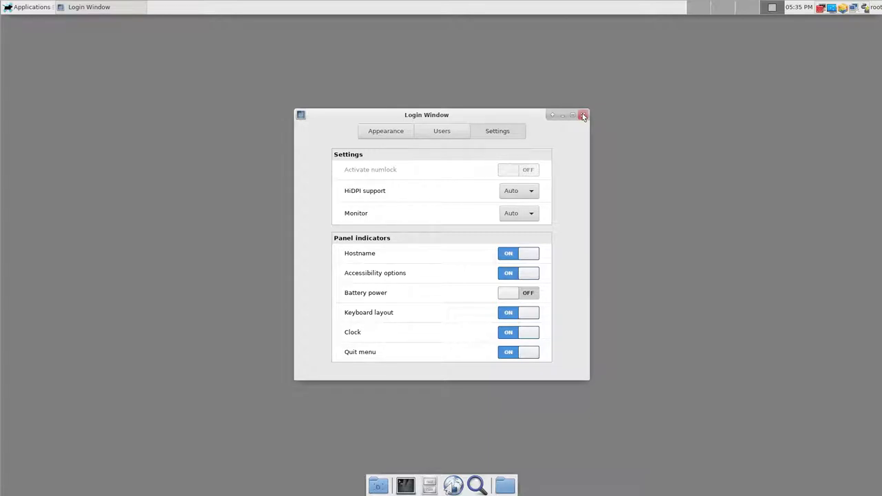
- Leave full screen to check the OBS recording on the local desktop, and return to the full-screen remote session
{"action": "key", "text": "F11"}
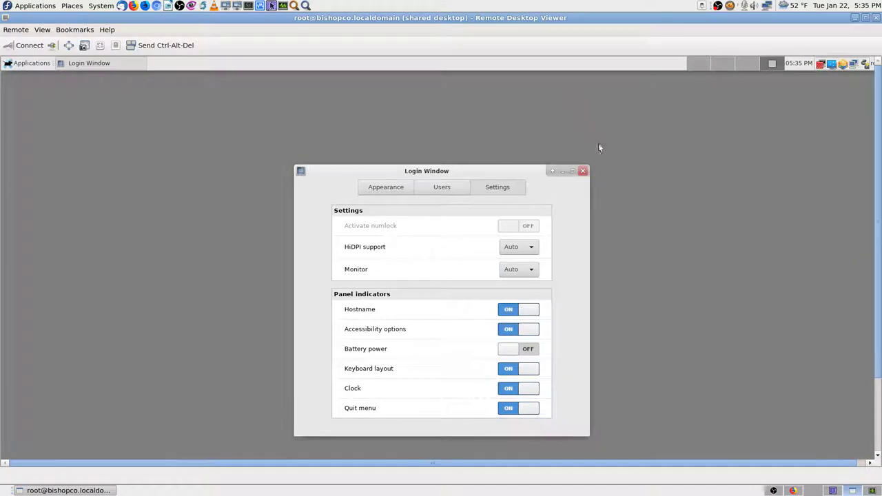
{"action": "left_click", "coordinate": [773, 491]}
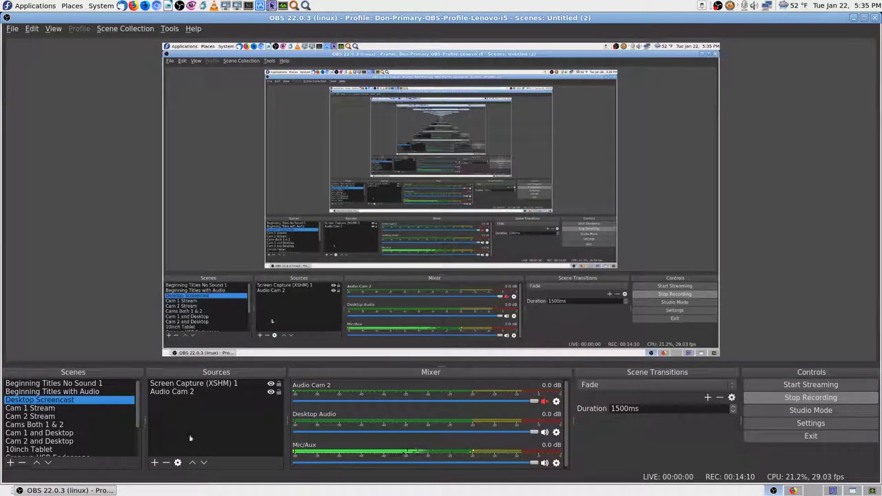
{"action": "left_click", "coordinate": [773, 491]}
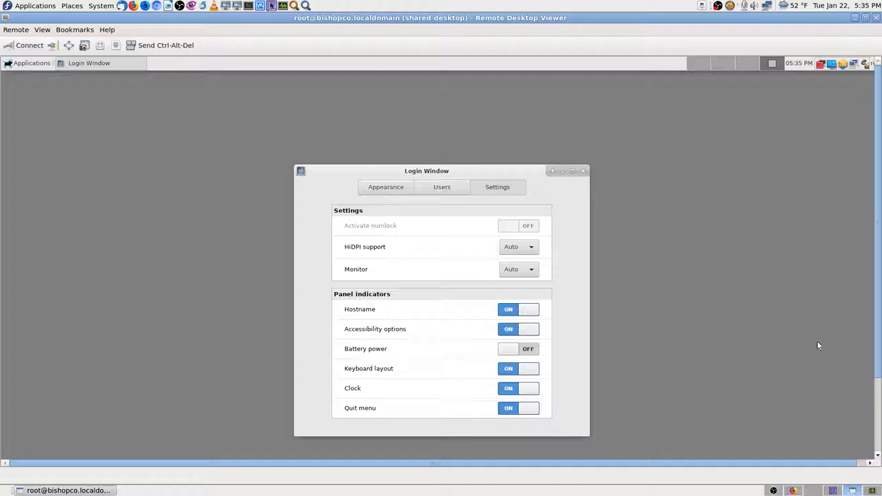
{"action": "key", "text": "F11"}
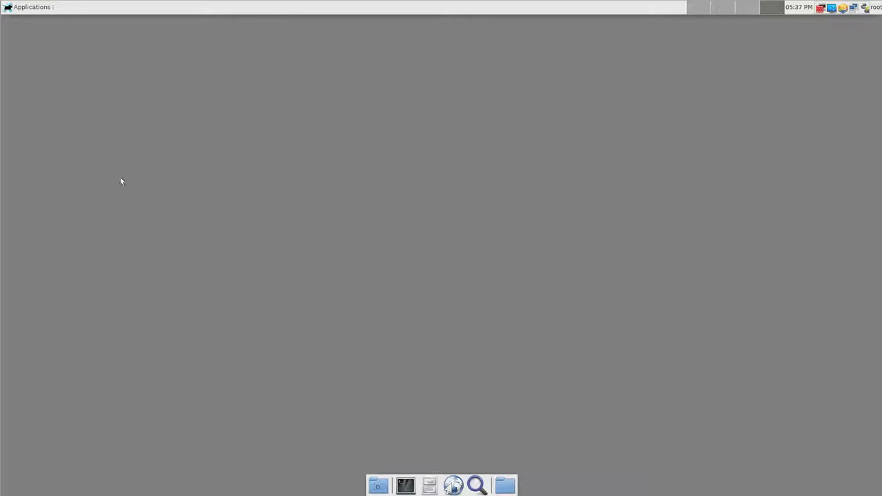
- Search the Application Finder for "file", launch Thunar File Manager, and check its view options
{"action": "left_click", "coordinate": [476, 485]}
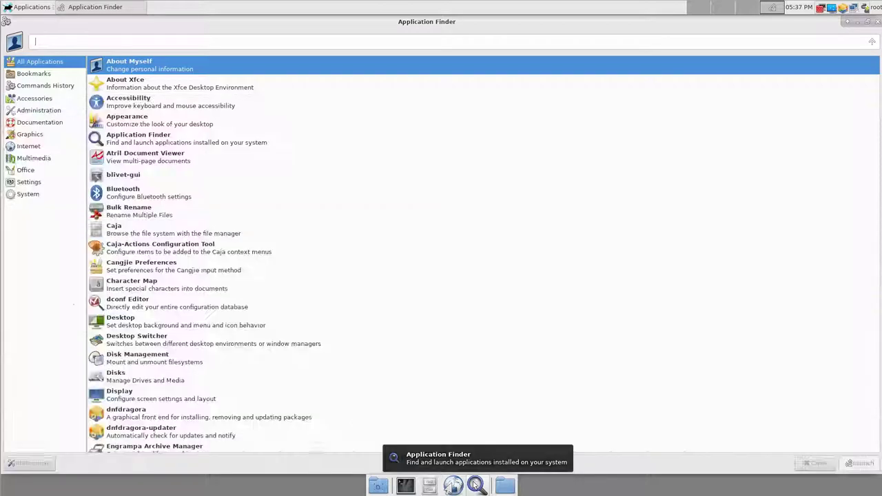
{"action": "type", "text": "file"}
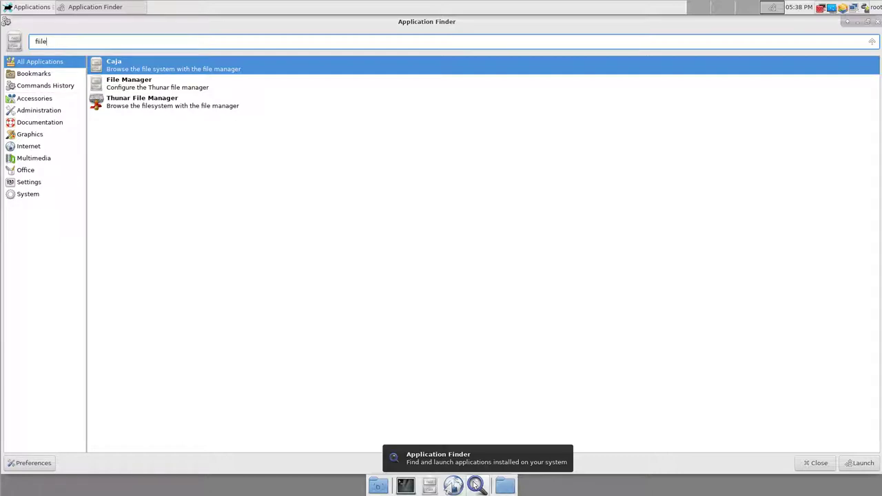
{"action": "key", "text": "Down"}
{"action": "key", "text": "Down"}
{"action": "key", "text": "Return"}
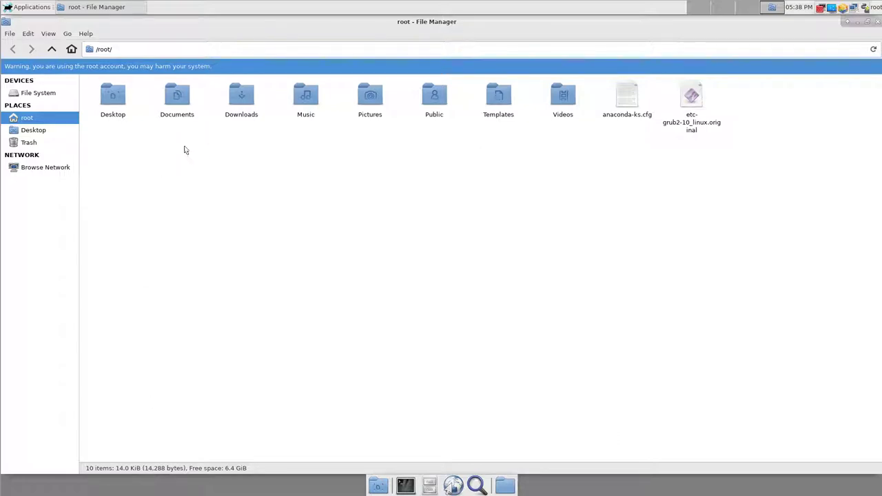
{"action": "left_click", "coordinate": [45, 35]}
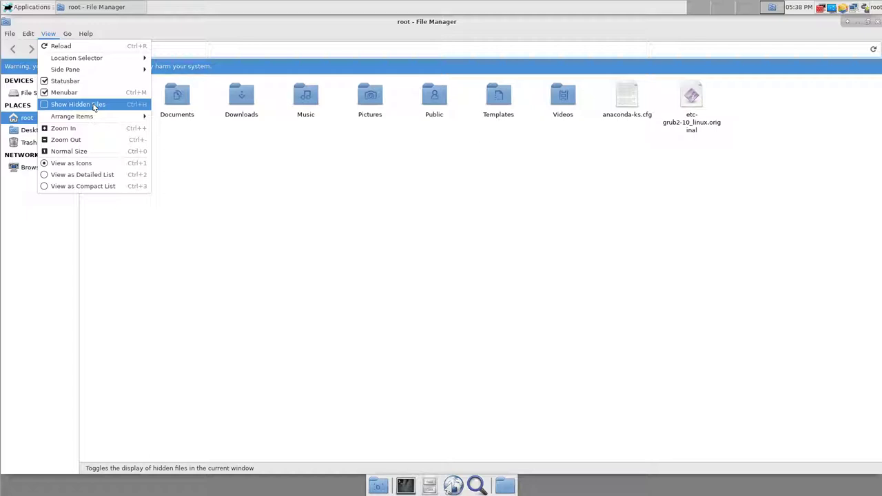
{"action": "left_click", "coordinate": [325, 195]}
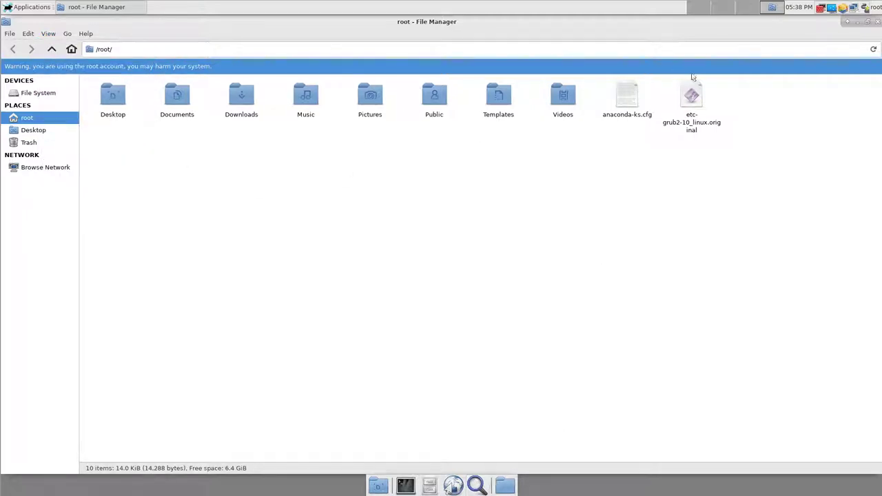
- Switch the remote desktop to the first workspace
{"action": "left_click", "coordinate": [748, 7]}
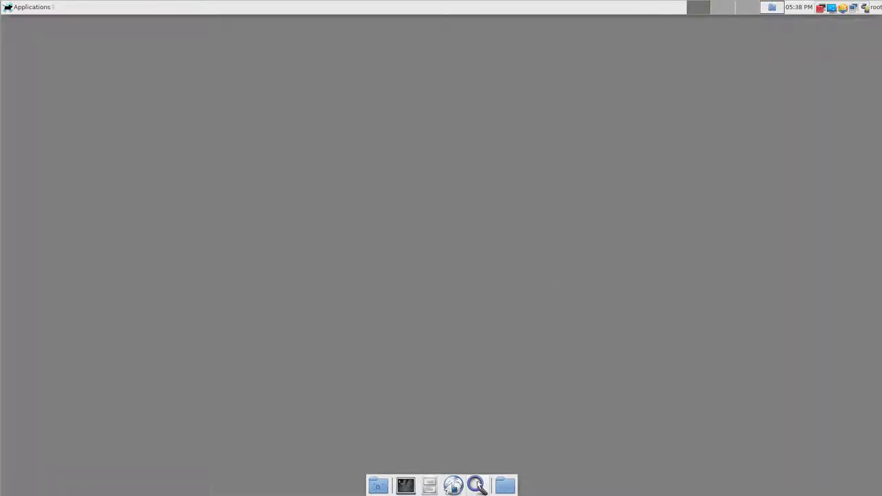
{"action": "key", "text": "alt+F3"}
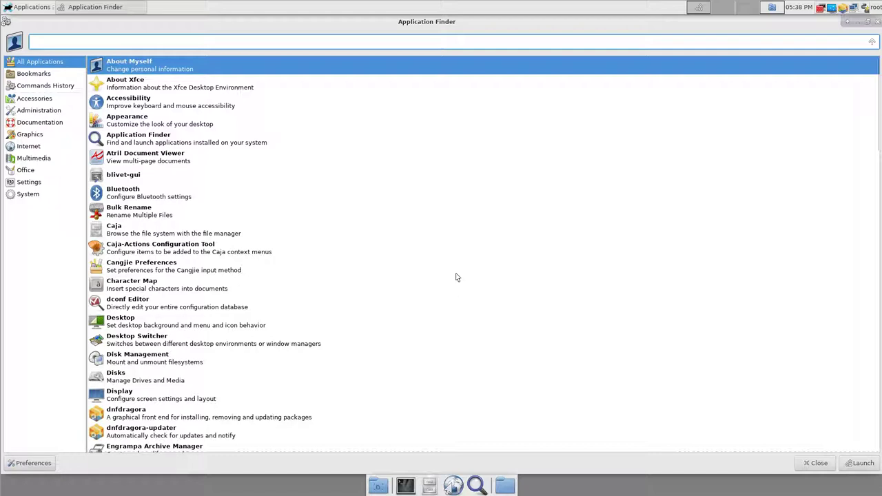
{"action": "type", "text": "fffile"}
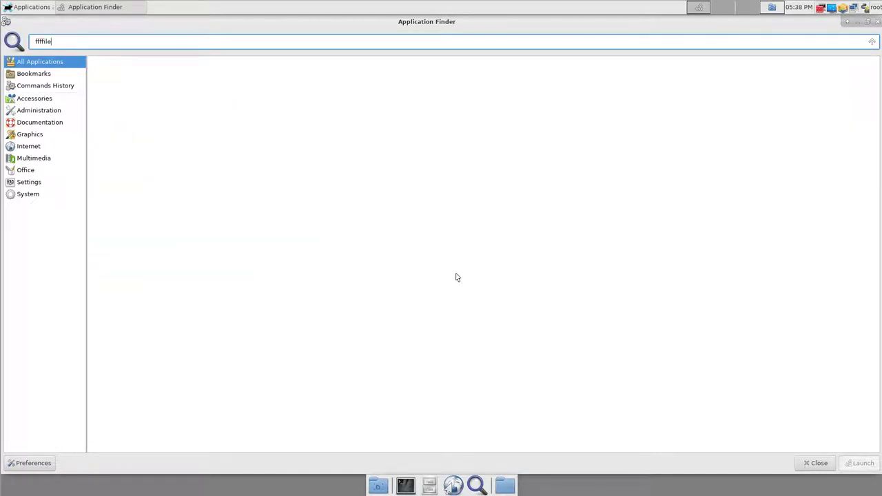
{"action": "key", "text": "Escape"}
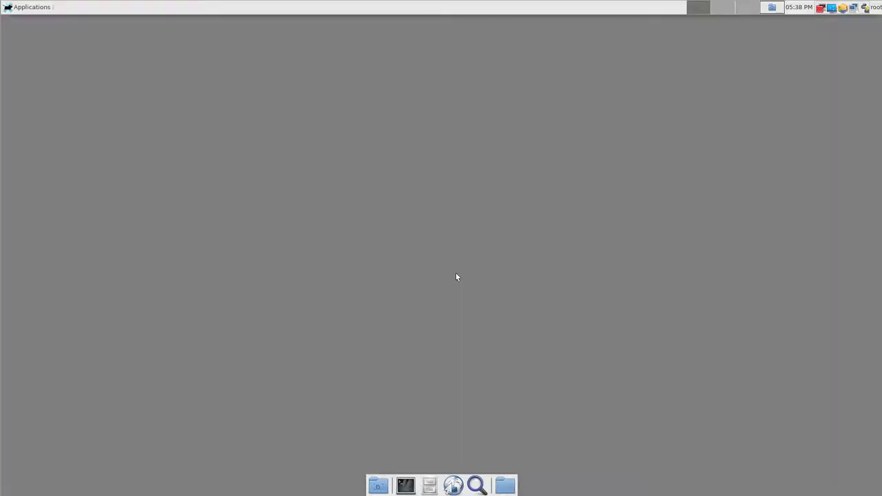
{"action": "left_click", "coordinate": [506, 484]}
{"action": "left_click", "coordinate": [424, 368]}
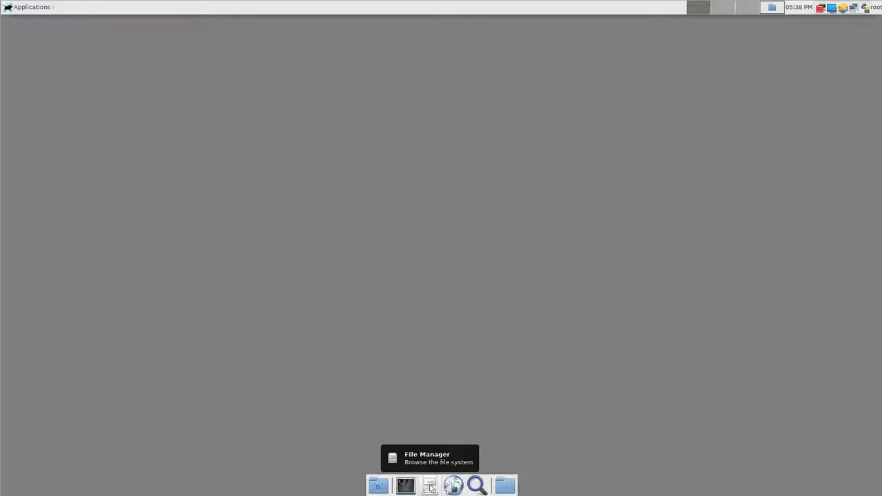
- Open the default file manager, view its About information to identify the program, and close it
{"action": "left_click", "coordinate": [430, 487]}
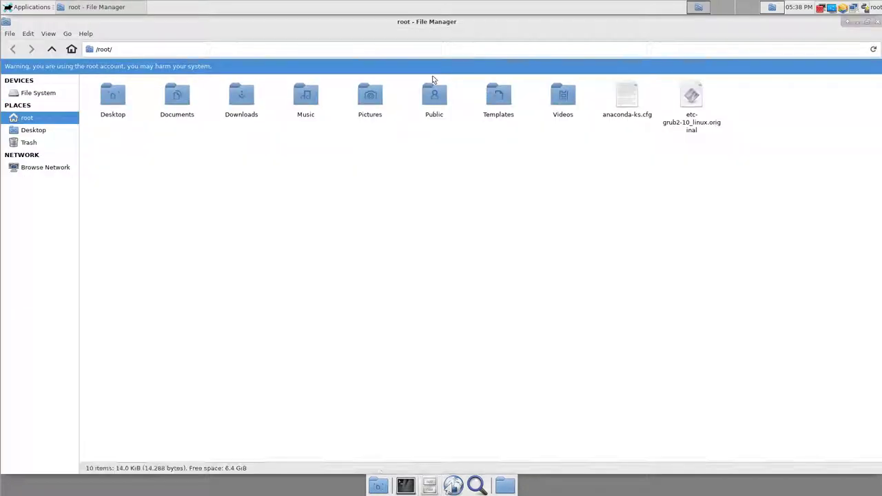
{"action": "left_click", "coordinate": [85, 34]}
{"action": "left_click", "coordinate": [96, 58]}
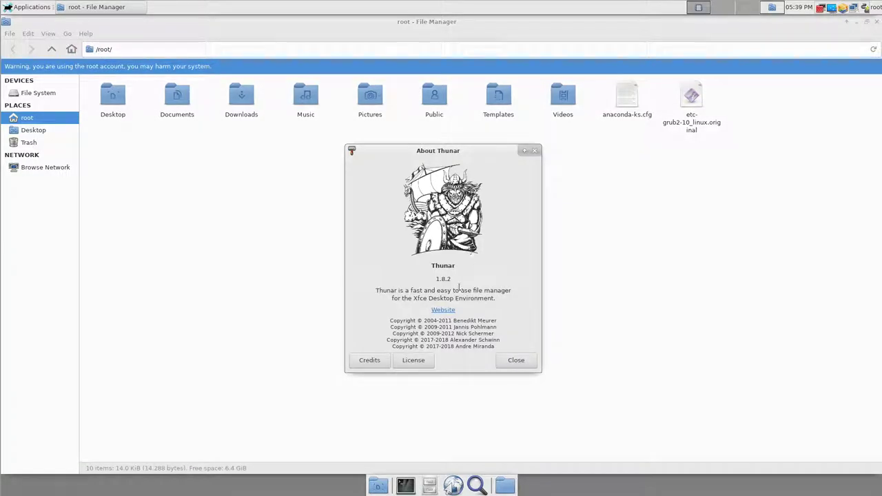
{"action": "left_click", "coordinate": [536, 151]}
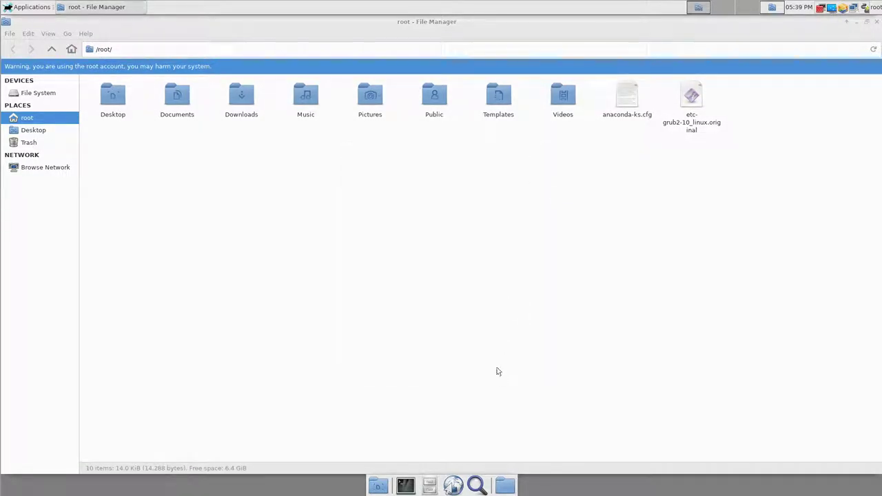
{"action": "left_click", "coordinate": [877, 21]}
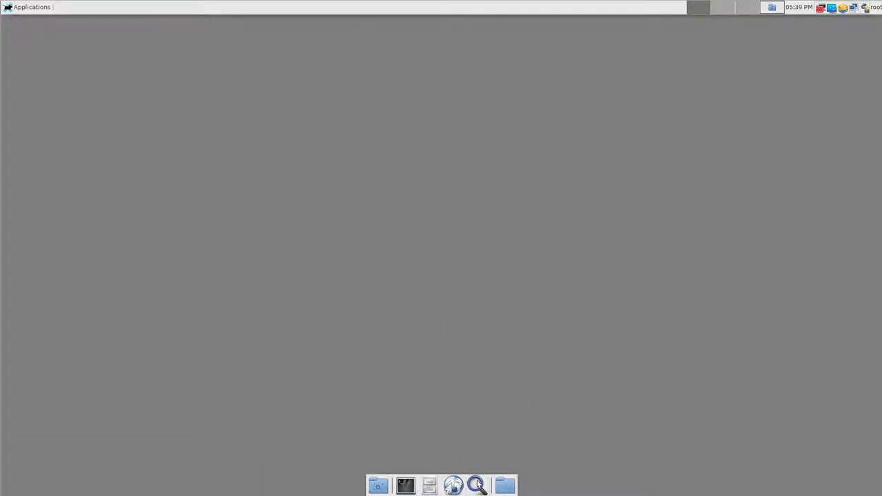
- Find the Caja file manager with the Application Finder and launch it on the first workspace
{"action": "key", "text": "alt+F3"}
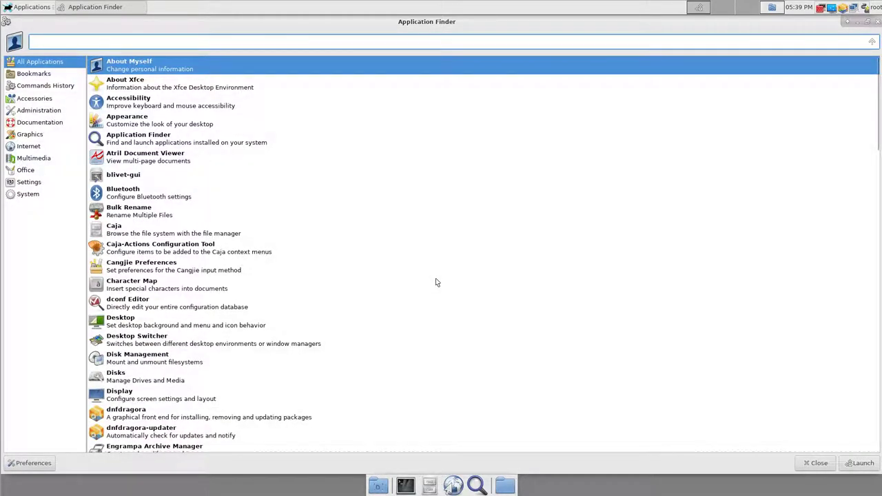
{"action": "type", "text": "ffile"}
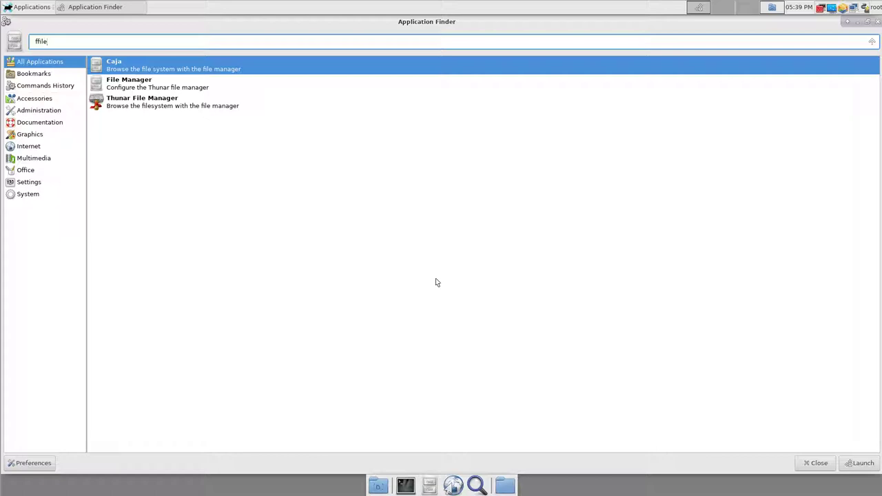
{"action": "key", "text": "Return"}
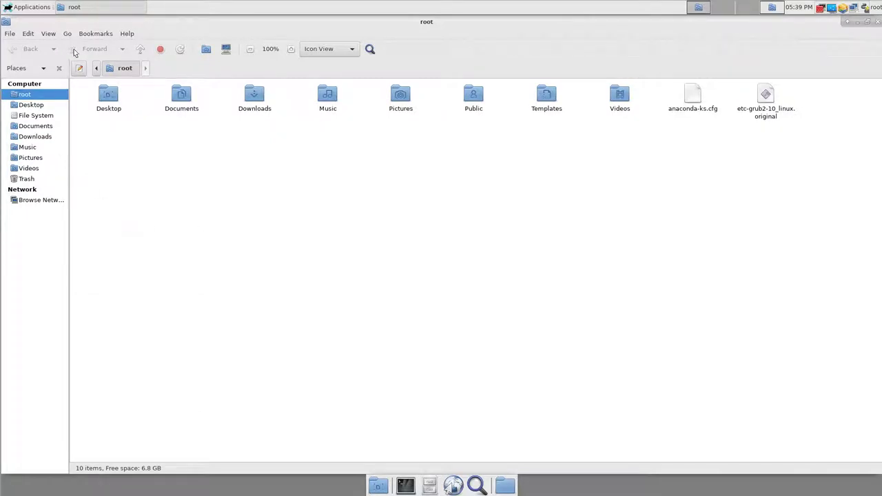
- Show the extra pane in Caja so the root folder is displayed in two panes
{"action": "left_click", "coordinate": [48, 33]}
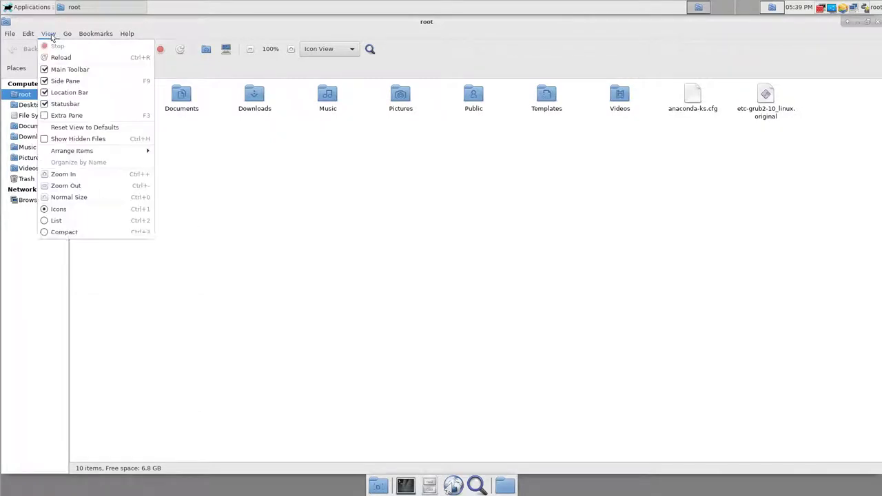
{"action": "left_click", "coordinate": [73, 116]}
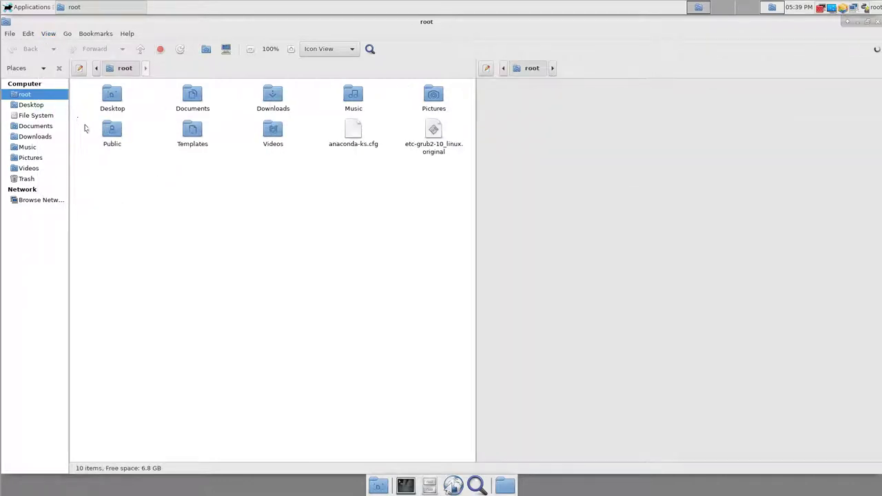
- Check Thunar's view options on the fourth workspace for an extra pane option, and return to Caja on the first workspace
{"action": "left_click", "coordinate": [776, 9]}
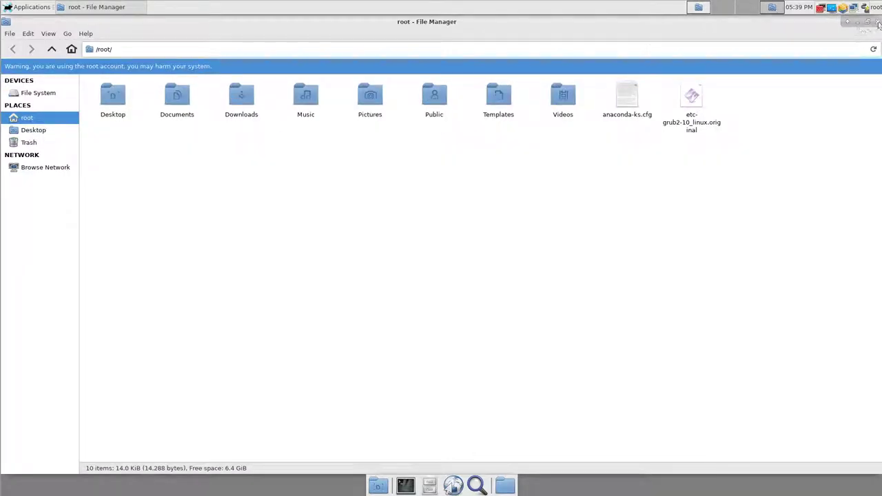
{"action": "left_click", "coordinate": [51, 35]}
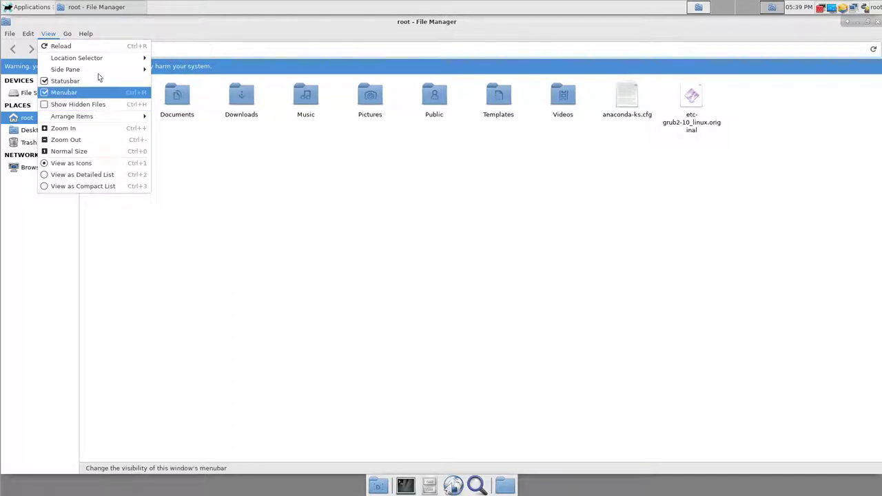
{"action": "mouse_move", "coordinate": [106, 71]}
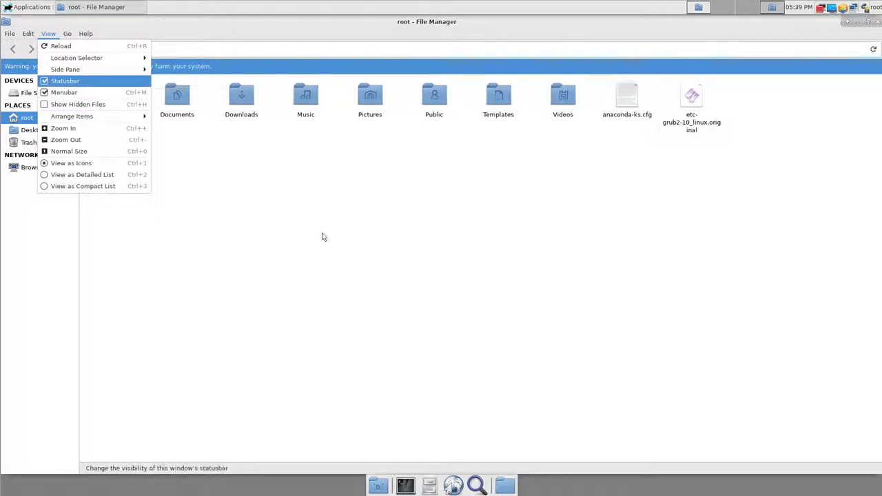
{"action": "left_click", "coordinate": [490, 409]}
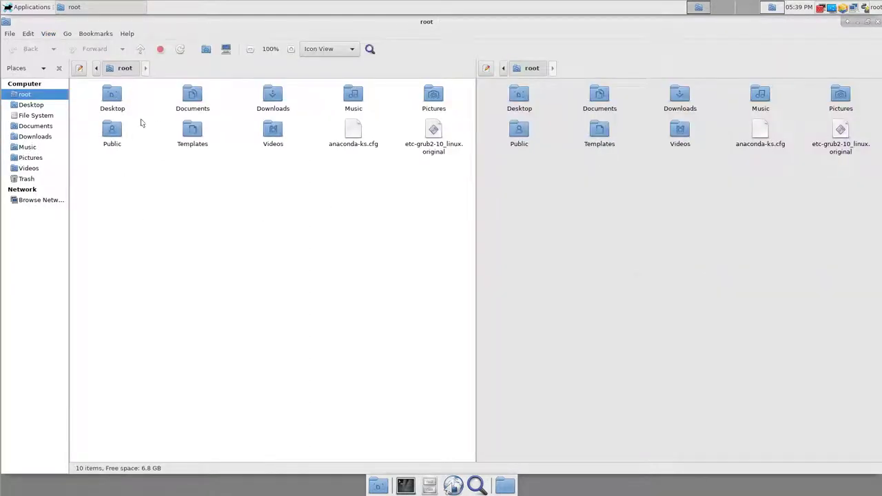
- Show hidden files in Caja, and close the Thunar window on the fourth workspace
{"action": "left_click", "coordinate": [48, 34]}
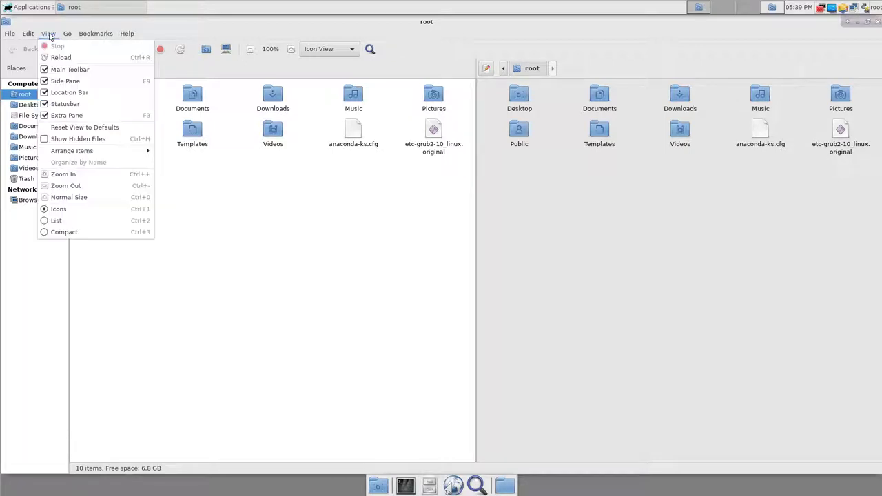
{"action": "left_click", "coordinate": [100, 141]}
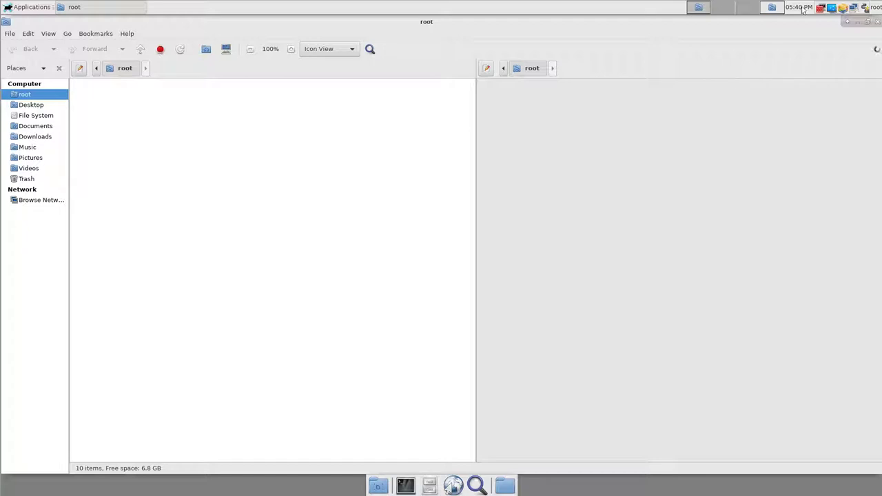
{"action": "left_click", "coordinate": [774, 8]}
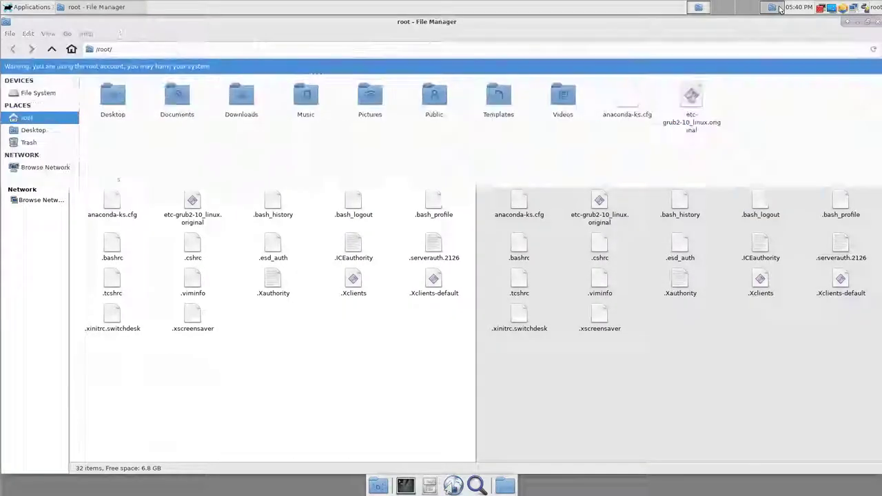
{"action": "left_click", "coordinate": [877, 21]}
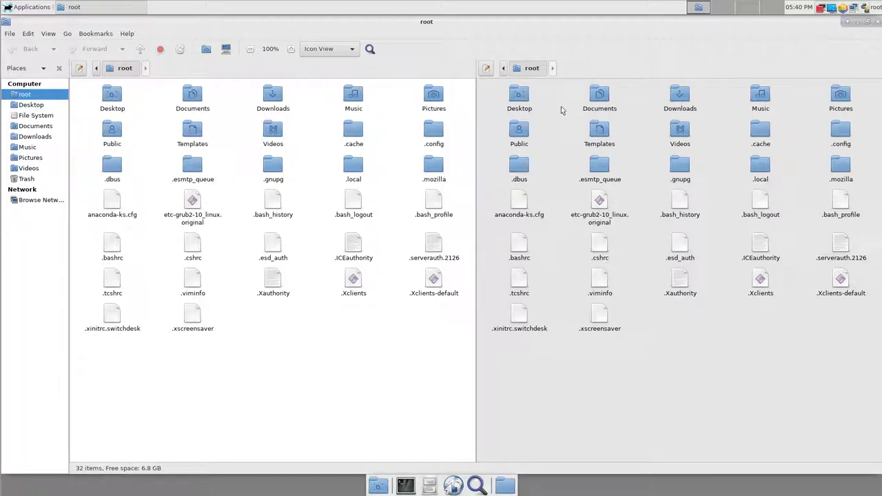
- Open the ScreenShots folder inside Pictures in Caja's extra pane
{"action": "left_click", "coordinate": [838, 102]}
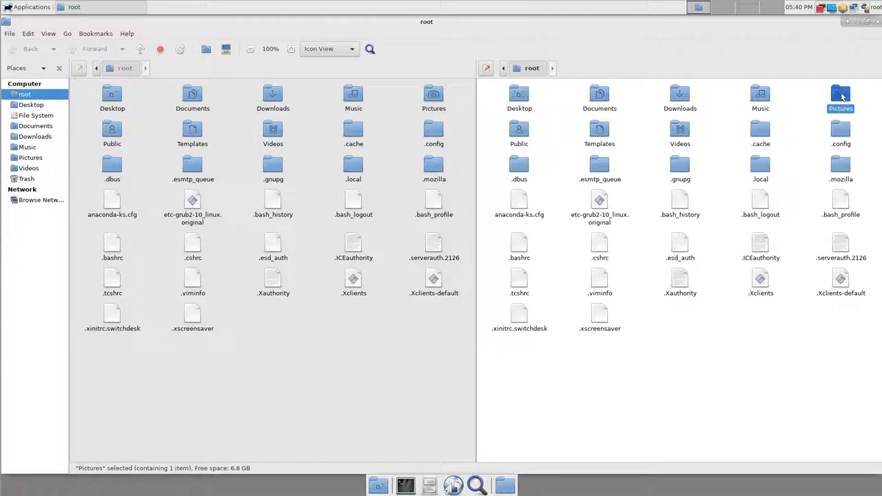
{"action": "double_click", "coordinate": [839, 97]}
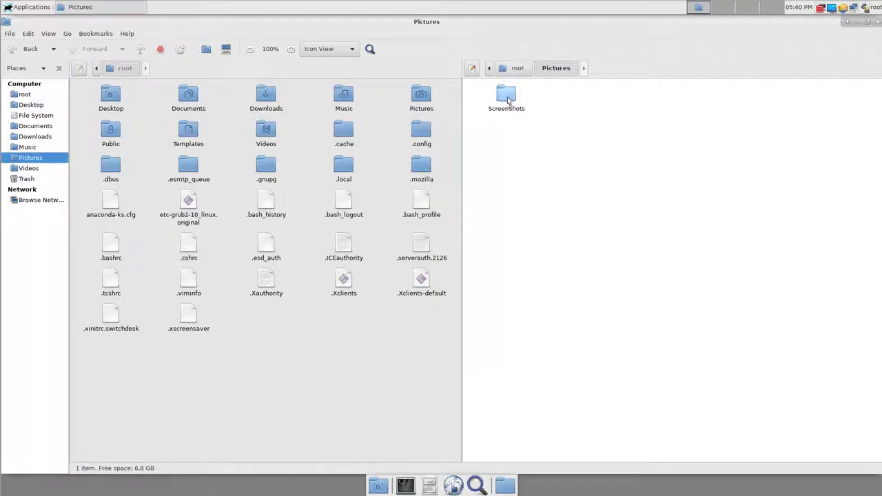
{"action": "double_click", "coordinate": [508, 100]}
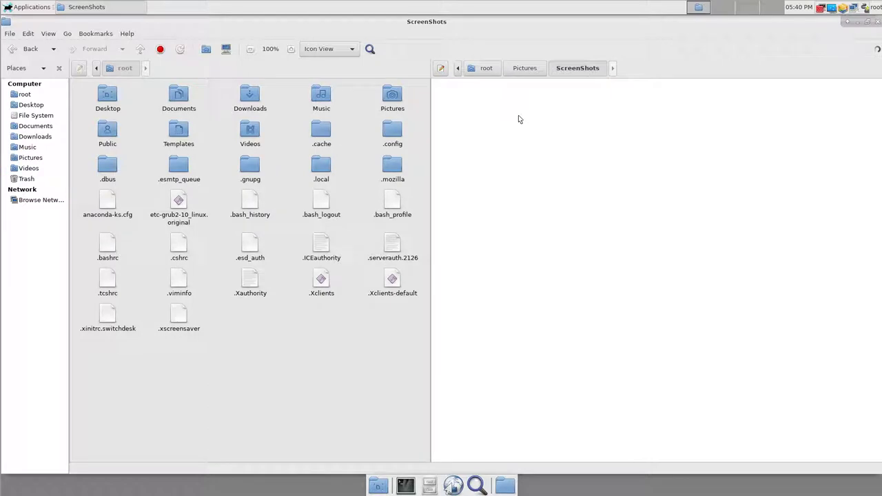
- Open Screenshot_2019-01-21_14-50-21.png in the image viewer and maximize the viewer window
{"action": "left_click", "coordinate": [472, 100]}
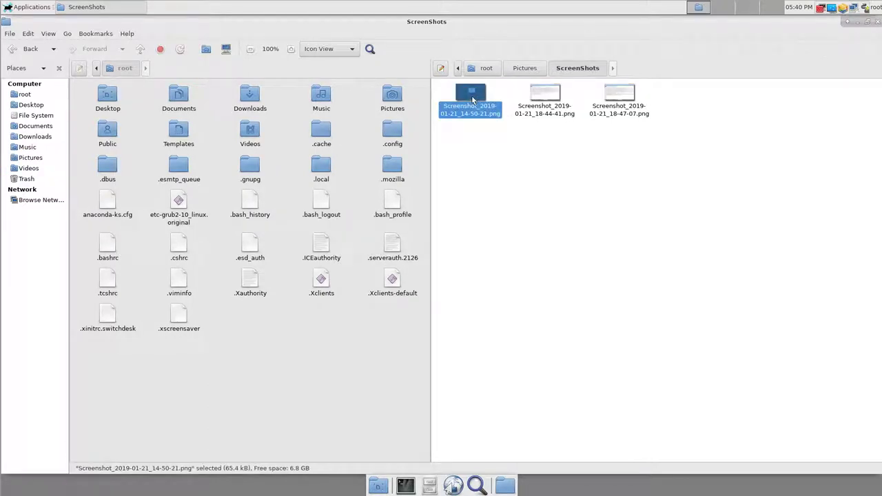
{"action": "double_click", "coordinate": [472, 100]}
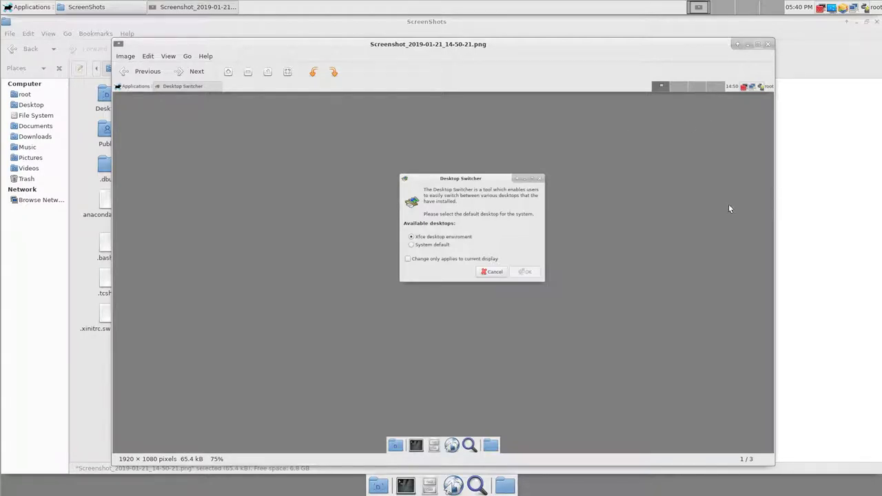
{"action": "left_click", "coordinate": [758, 45]}
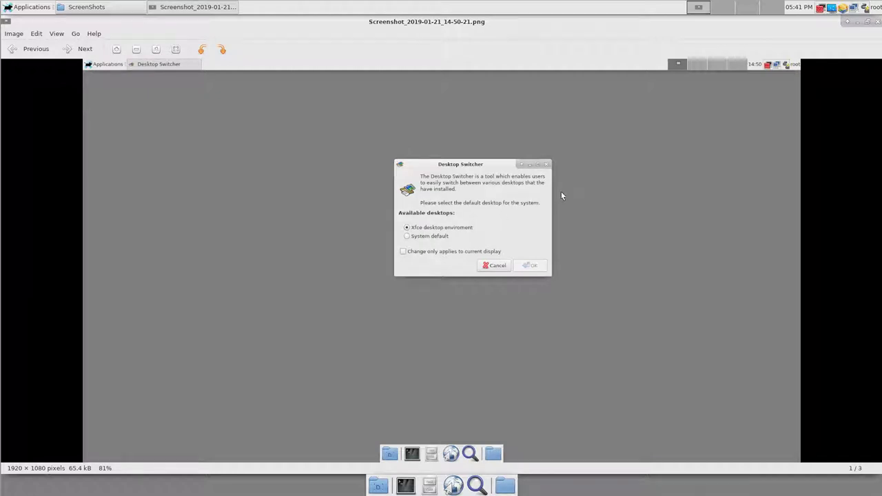
- Browse backward and forward through the folder's screenshots in the image viewer, and close the viewer
{"action": "key", "text": "Left"}
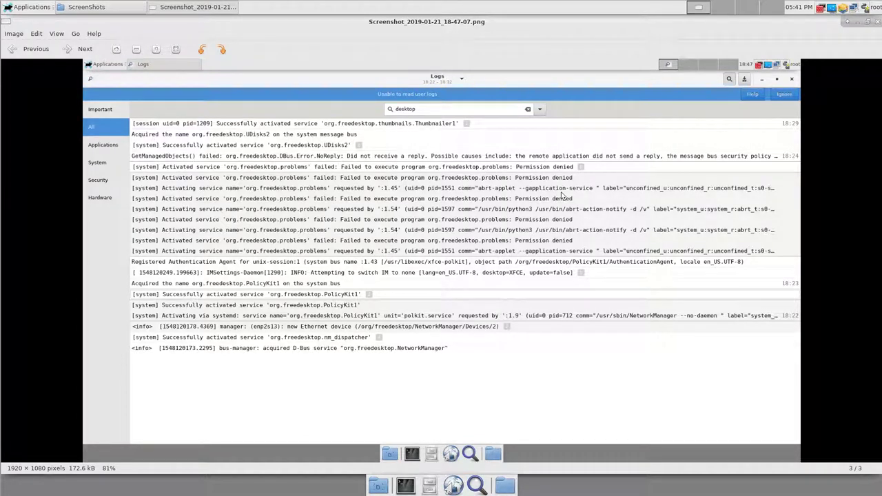
{"action": "key", "text": "Left"}
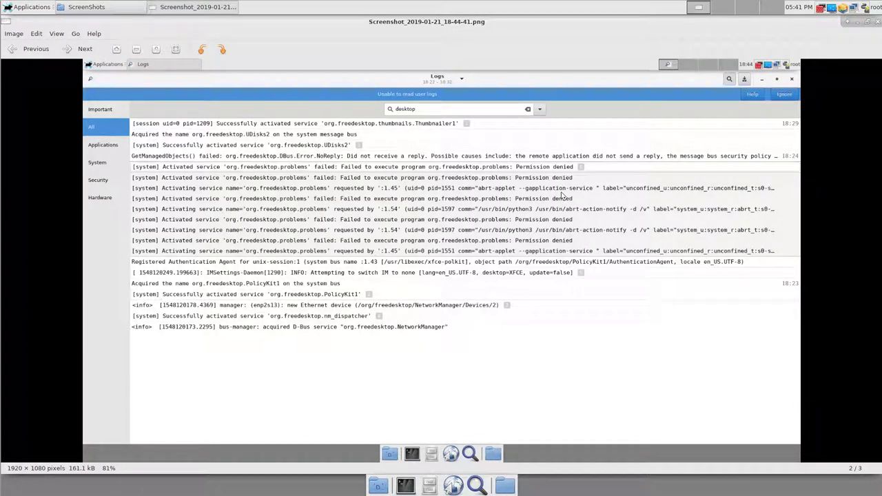
{"action": "key", "text": "Right"}
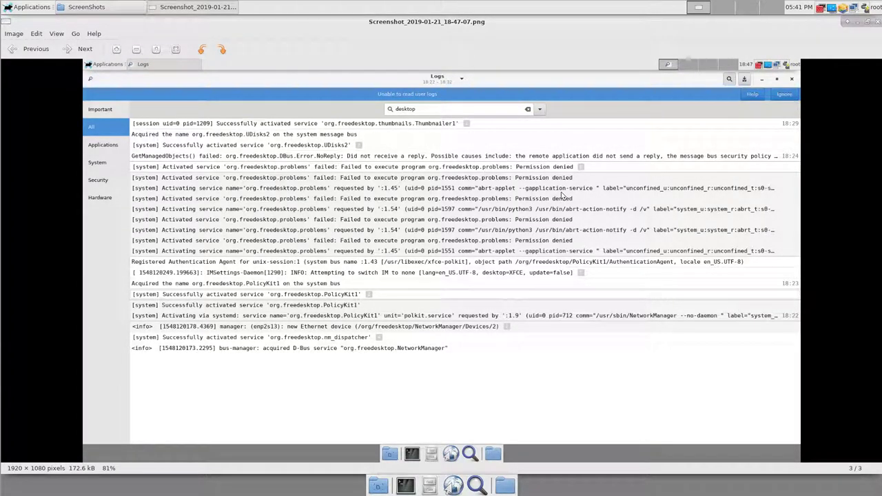
{"action": "key", "text": "Right"}
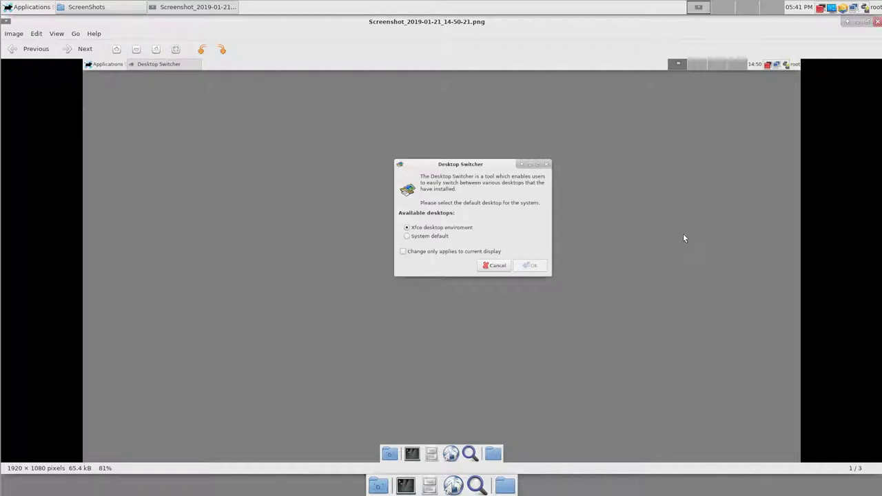
{"action": "key", "text": "ctrl+w"}
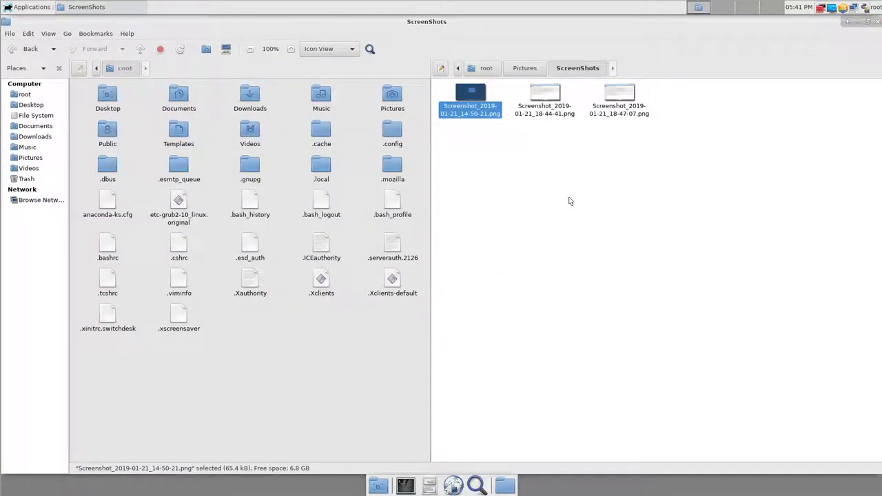
- Navigate the extra pane back through Pictures to the root folder, and close Caja
{"action": "left_click", "coordinate": [573, 212]}
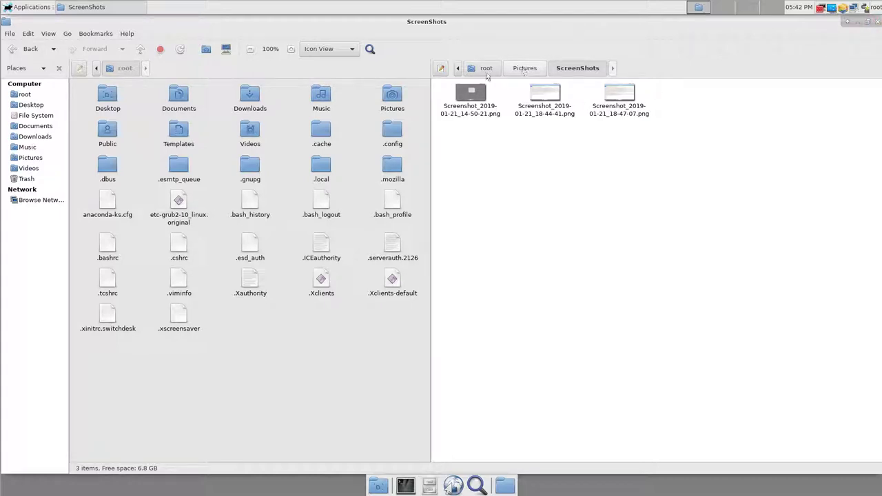
{"action": "left_click", "coordinate": [524, 69]}
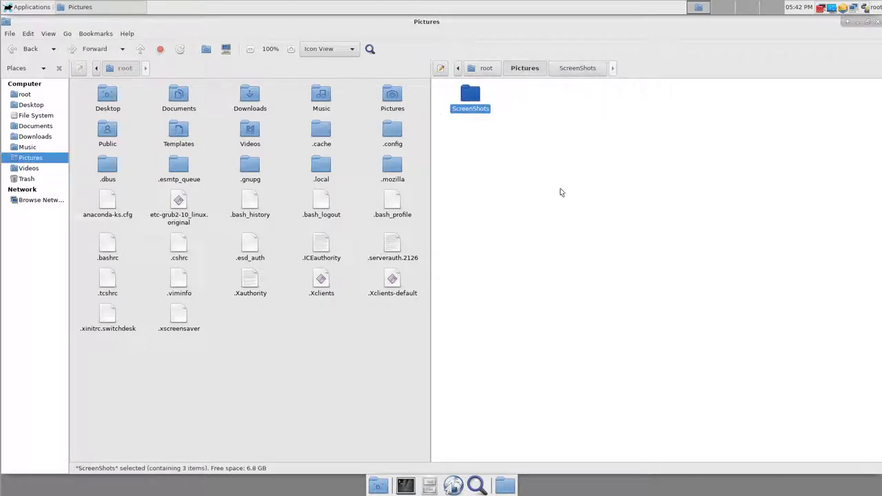
{"action": "left_click", "coordinate": [486, 68]}
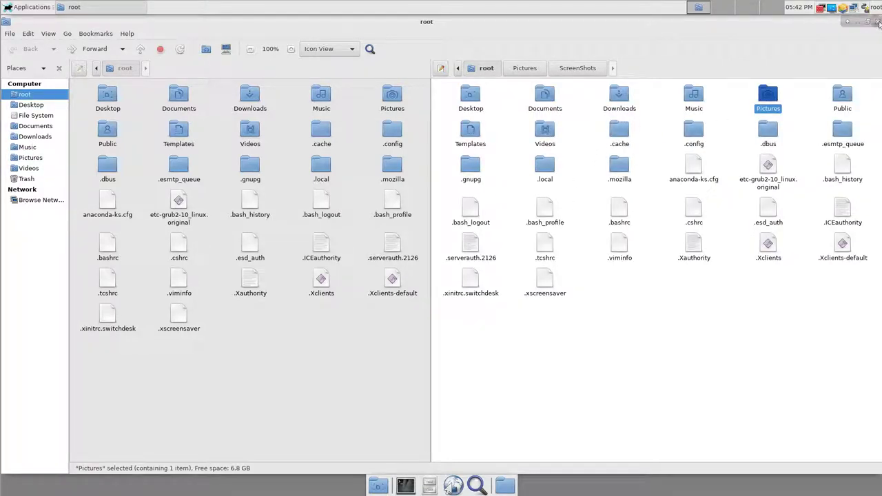
{"action": "key", "text": "ctrl+w"}
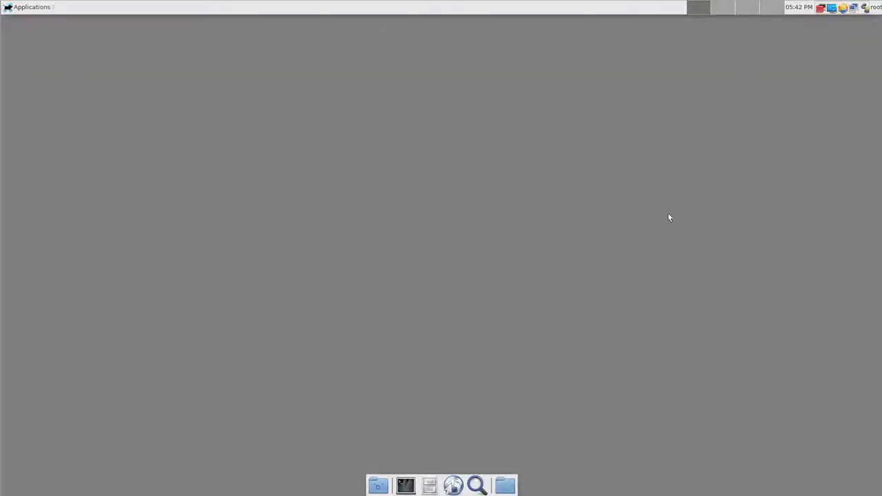
- Leave the remote viewer's full-screen mode and switch to the local workspace with Krusader
{"action": "key", "text": "F11"}
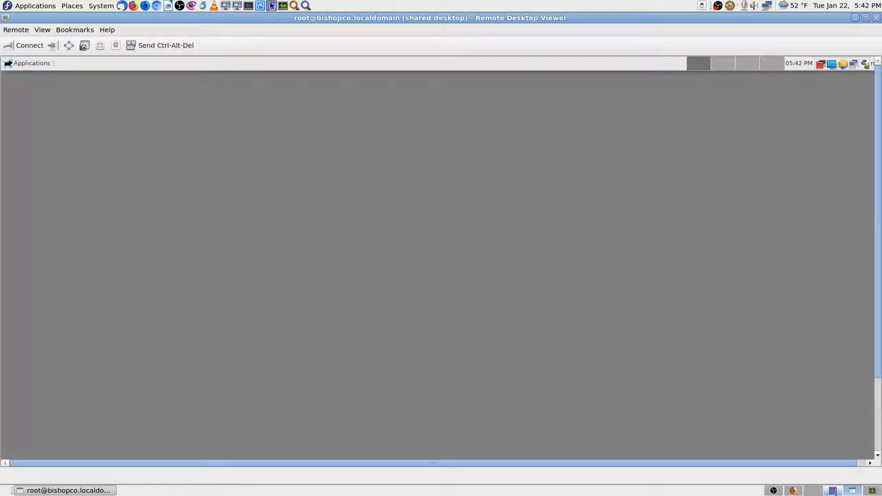
{"action": "left_click", "coordinate": [832, 490]}
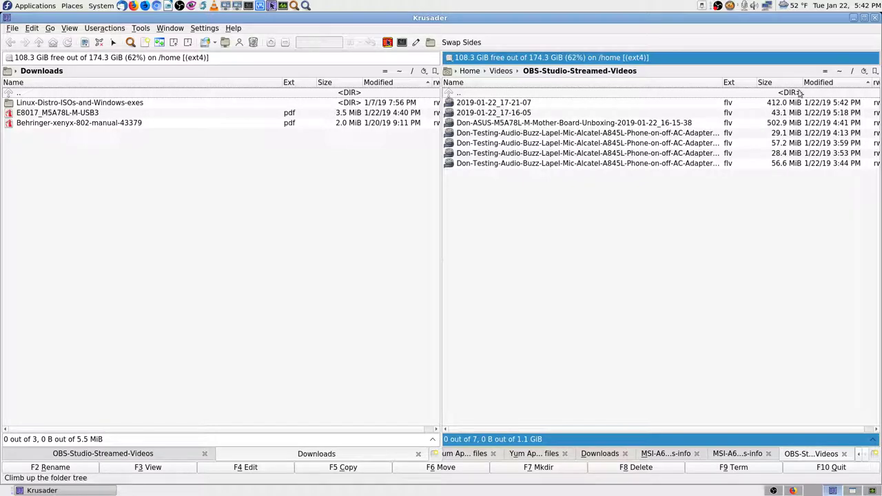
- Open the "ScreenShots Lenovo i5 Fedora 28" folder under Home > Pictures in Krusader's Downloads pane, finding Pictures with the search text "pic"
{"action": "left_click", "coordinate": [400, 73]}
{"action": "type", "text": "pic"}
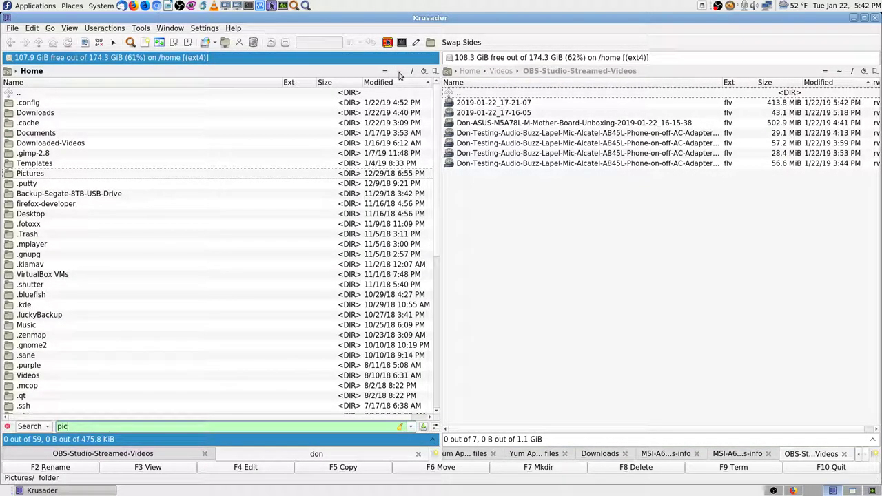
{"action": "key", "text": "Return"}
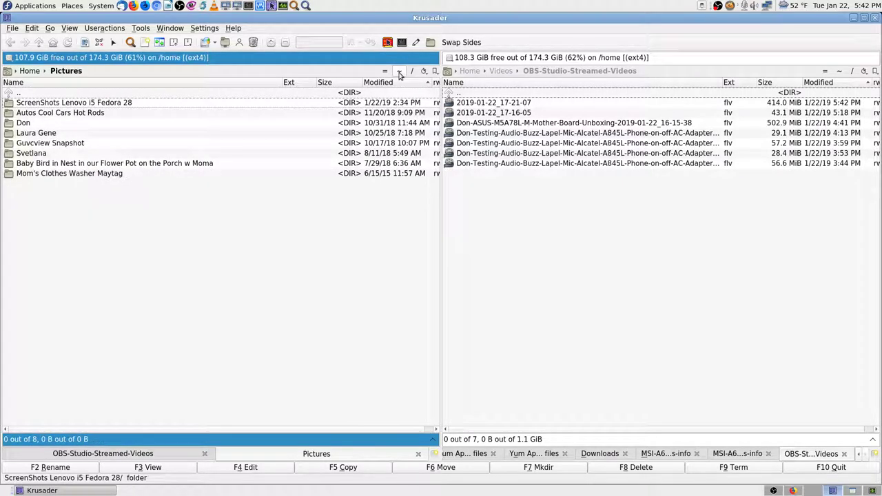
{"action": "key", "text": "Return"}
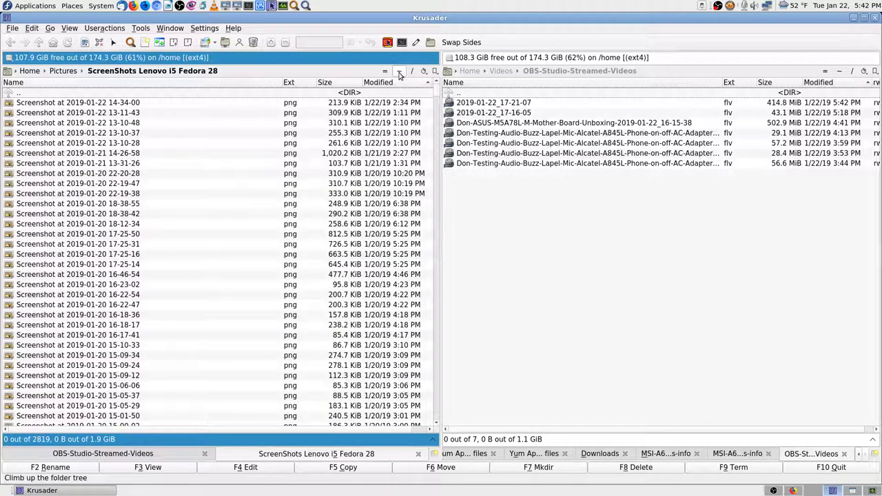
- Return the screenshots pane to the Home folder and look through its whole list of folders and files
{"action": "left_click", "coordinate": [398, 74]}
{"action": "left_click", "coordinate": [398, 75]}
{"action": "key", "text": "Down"}
{"action": "key", "text": "Down"}
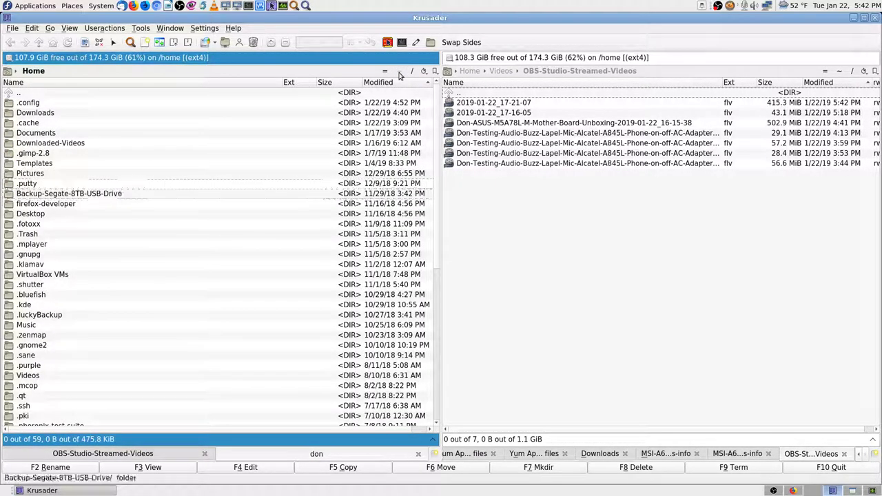
{"action": "key", "text": "Down"}
{"action": "key", "text": "Down"}
{"action": "key", "text": "Down"}
{"action": "key", "text": "Down"}
{"action": "key", "text": "Down"}
{"action": "key", "text": "Down"}
{"action": "key", "text": "Down"}
{"action": "key", "text": "Down"}
{"action": "key", "text": "Down"}
{"action": "key", "text": "Down"}
{"action": "key", "text": "Down"}
{"action": "key", "text": "Down"}
{"action": "key", "text": "Down"}
{"action": "key", "text": "Down"}
{"action": "key", "text": "Down"}
{"action": "key", "text": "Down"}
{"action": "key", "text": "Down"}
{"action": "key", "text": "Down"}
{"action": "key", "text": "Down"}
{"action": "key", "text": "Down"}
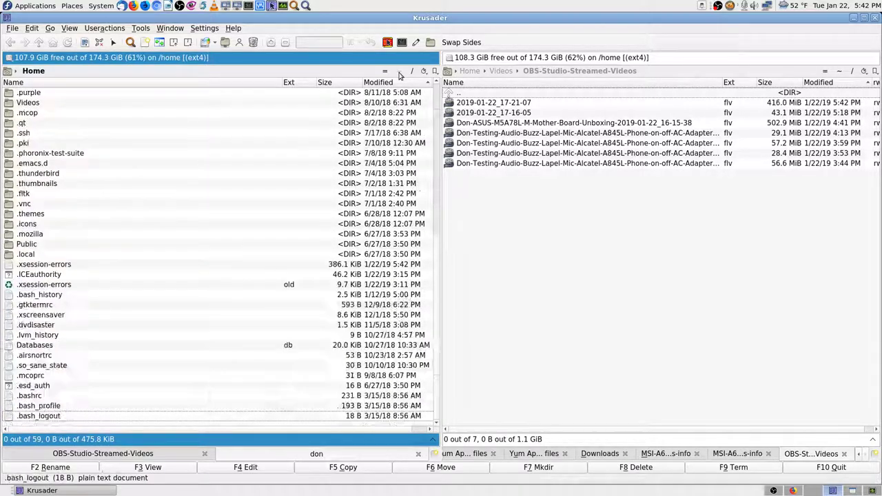
{"action": "key", "text": "Up"}
{"action": "key", "text": "Up"}
{"action": "key", "text": "Up"}
{"action": "key", "text": "Up"}
{"action": "key", "text": "Up"}
{"action": "key", "text": "Up"}
{"action": "key", "text": "Up"}
{"action": "key", "text": "Up"}
{"action": "key", "text": "Up"}
{"action": "key", "text": "Up"}
{"action": "key", "text": "Up"}
{"action": "key", "text": "Up"}
{"action": "key", "text": "Up"}
{"action": "key", "text": "Up"}
{"action": "key", "text": "Up"}
{"action": "key", "text": "Up"}
{"action": "key", "text": "Up"}
{"action": "key", "text": "Up"}
{"action": "key", "text": "Up"}
{"action": "key", "text": "Up"}
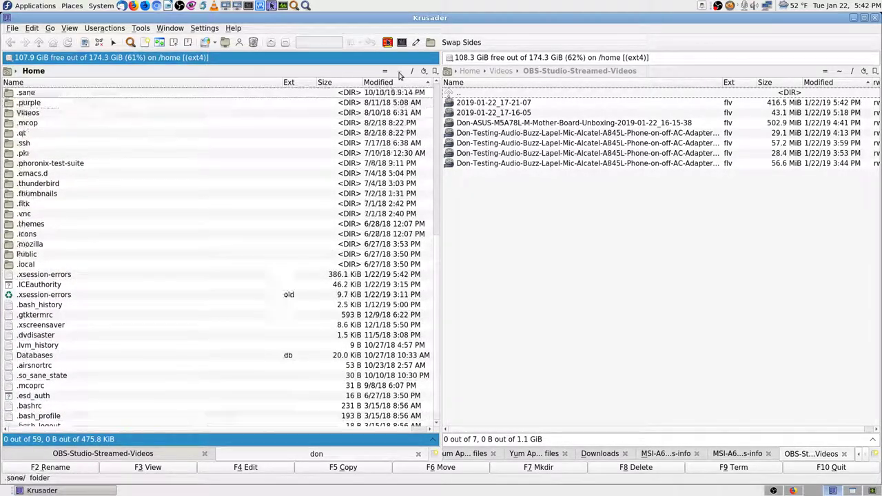
{"action": "key", "text": "Up"}
{"action": "key", "text": "Up"}
{"action": "key", "text": "Up"}
{"action": "key", "text": "Up"}
{"action": "key", "text": "Up"}
{"action": "key", "text": "Up"}
{"action": "key", "text": "Up"}
{"action": "key", "text": "Up"}
{"action": "key", "text": "Up"}
{"action": "key", "text": "Up"}
{"action": "key", "text": "Up"}
{"action": "key", "text": "Up"}
{"action": "key", "text": "Up"}
{"action": "key", "text": "Up"}
{"action": "key", "text": "Up"}
{"action": "key", "text": "Up"}
{"action": "key", "text": "Up"}
{"action": "key", "text": "Up"}
{"action": "key", "text": "Up"}
{"action": "key", "text": "Up"}
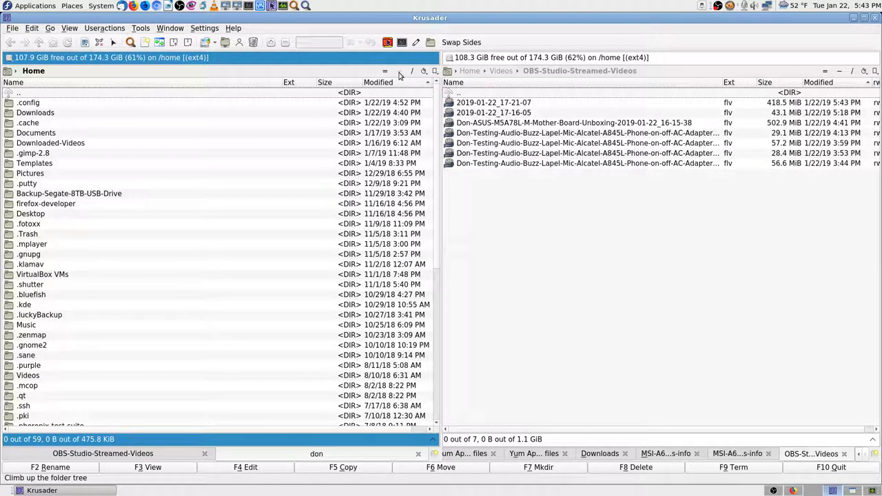
- Open the Pictures folder from Home, finding it with the search text "pic"
{"action": "type", "text": "p"}
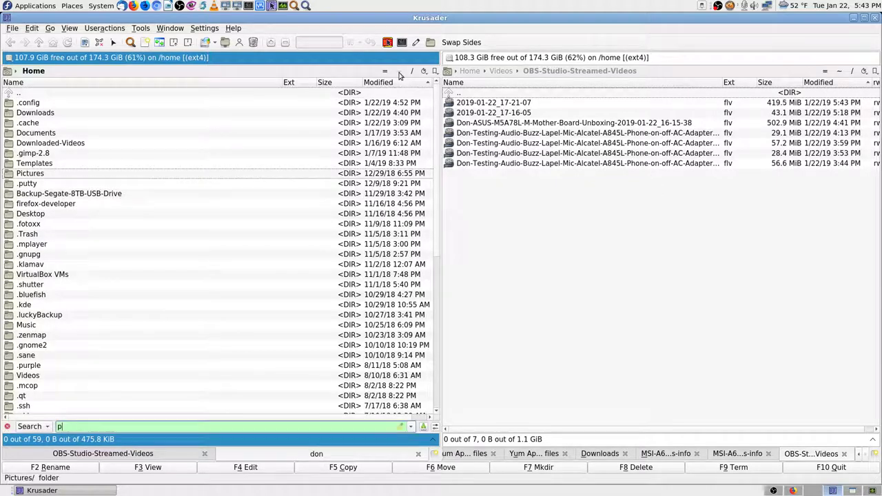
{"action": "type", "text": "ic"}
{"action": "key", "text": "Return"}
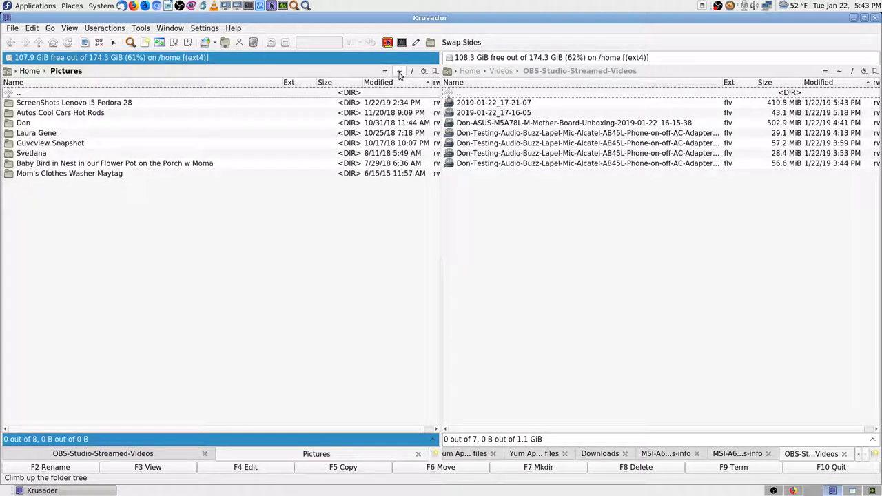
- Go through the folders in Pictures down to the last one, and open the "ScreenShots Lenovo i5 Fedora 28" folder
{"action": "key", "text": "Down"}
{"action": "key", "text": "Down"}
{"action": "key", "text": "Down"}
{"action": "key", "text": "Down"}
{"action": "key", "text": "Down"}
{"action": "key", "text": "Down"}
{"action": "key", "text": "Down"}
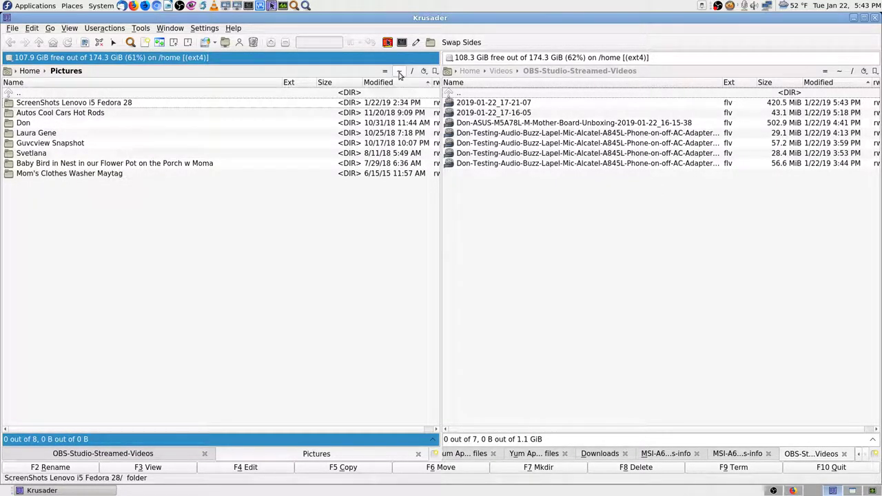
{"action": "key", "text": "Down"}
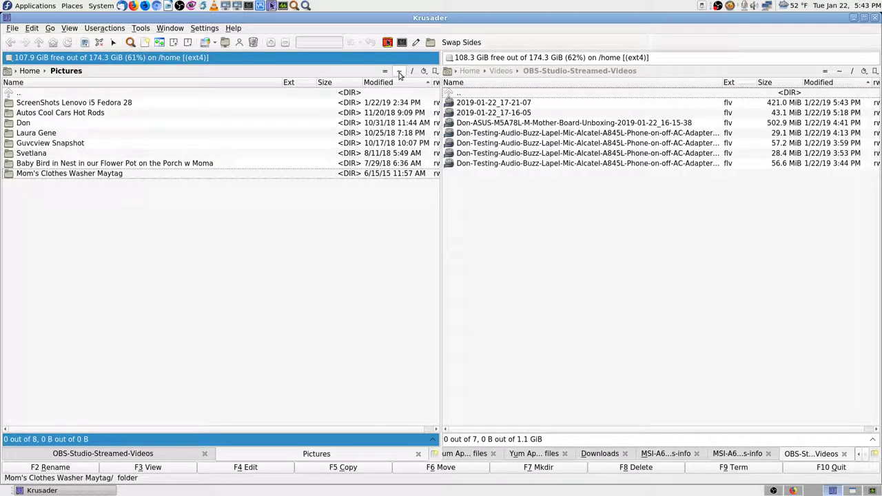
{"action": "key", "text": "Up"}
{"action": "key", "text": "Home"}
{"action": "key", "text": "Down"}
{"action": "key", "text": "Return"}
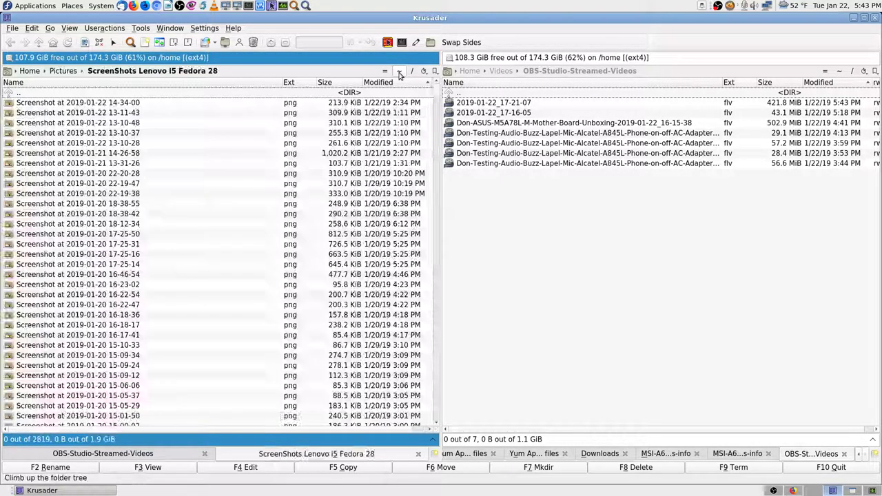
{"action": "key", "text": "Down"}
{"action": "key", "text": "Return"}
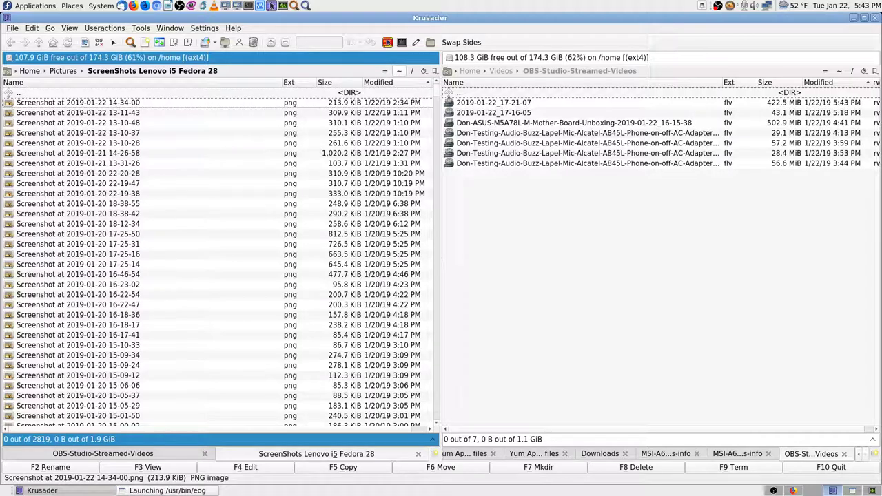
{"action": "key", "text": "Tab"}
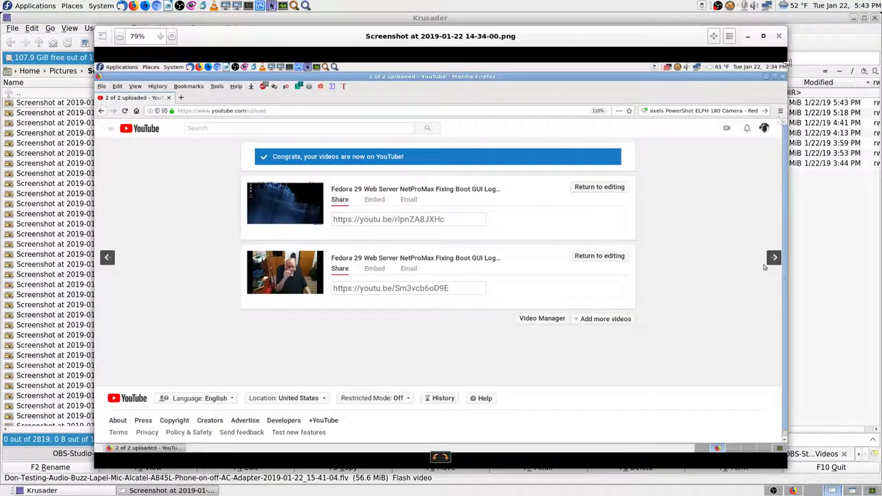
{"action": "left_click", "coordinate": [763, 36]}
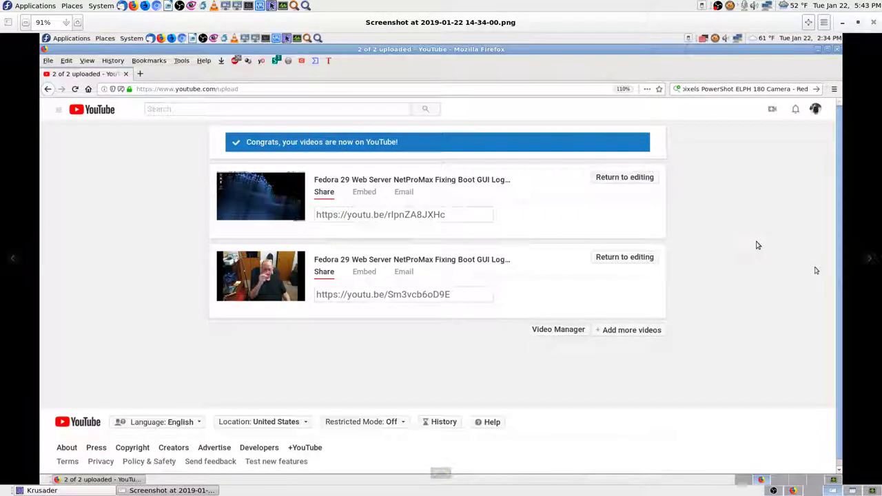
{"action": "key", "text": "Left"}
{"action": "key", "text": "Right"}
{"action": "key", "text": "Right"}
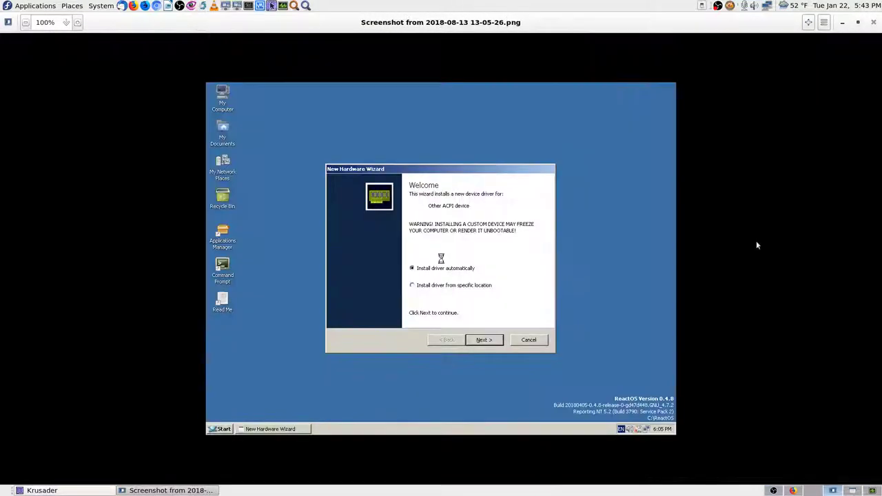
{"action": "key", "text": "Left"}
{"action": "key", "text": "Left"}
{"action": "key", "text": "Left"}
{"action": "key", "text": "Left"}
{"action": "key", "text": "Left"}
{"action": "key", "text": "Left"}
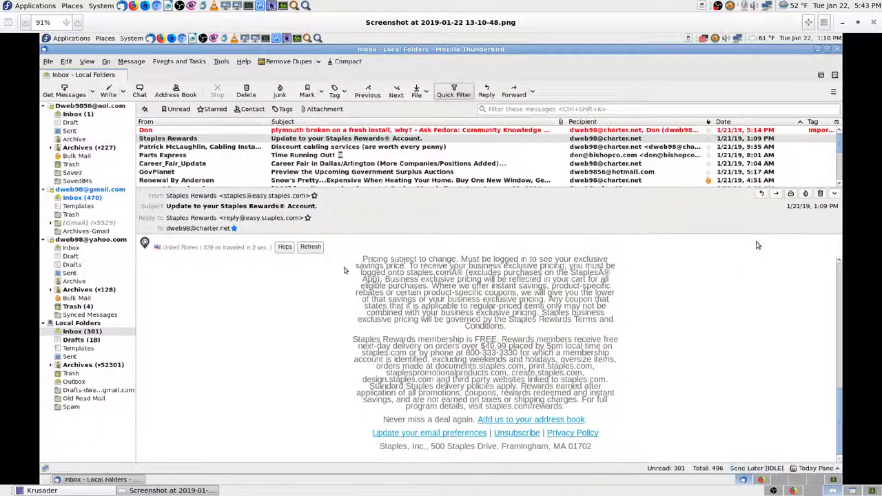
{"action": "key", "text": "Left"}
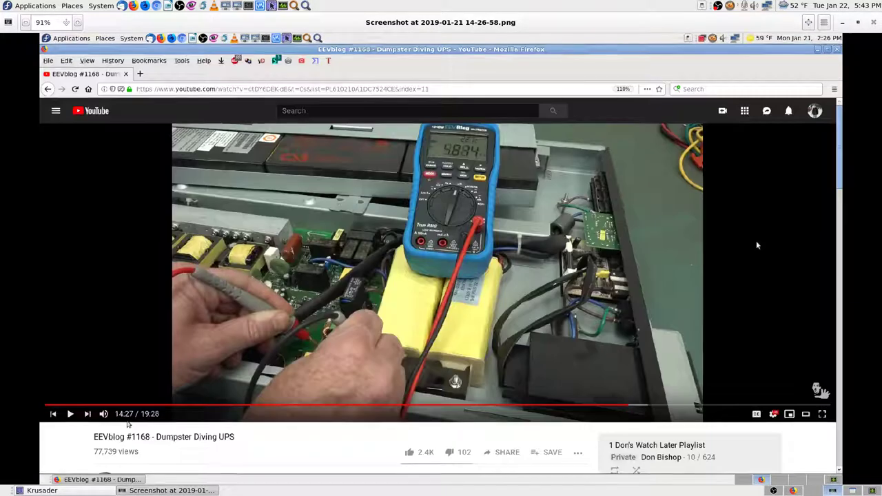
{"action": "key", "text": "Right"}
{"action": "key", "text": "Left"}
{"action": "key", "text": "Left"}
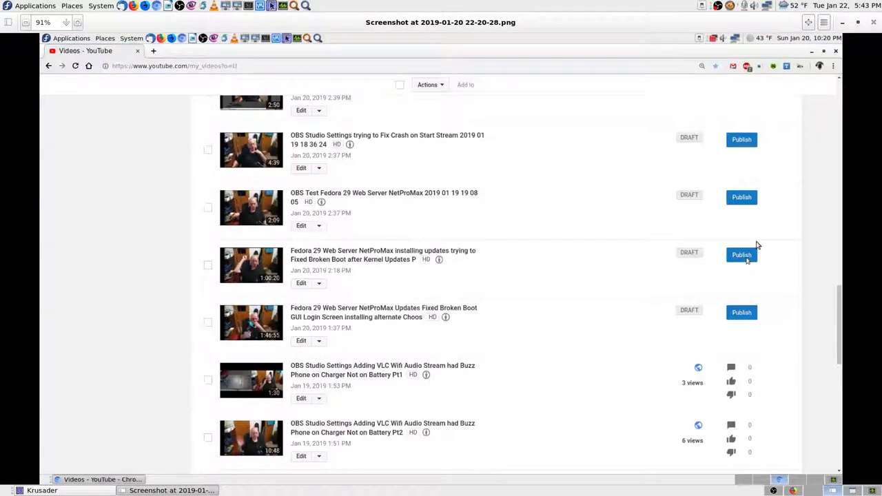
{"action": "key", "text": "Left"}
{"action": "key", "text": "Left"}
{"action": "key", "text": "Left"}
{"action": "key", "text": "Left"}
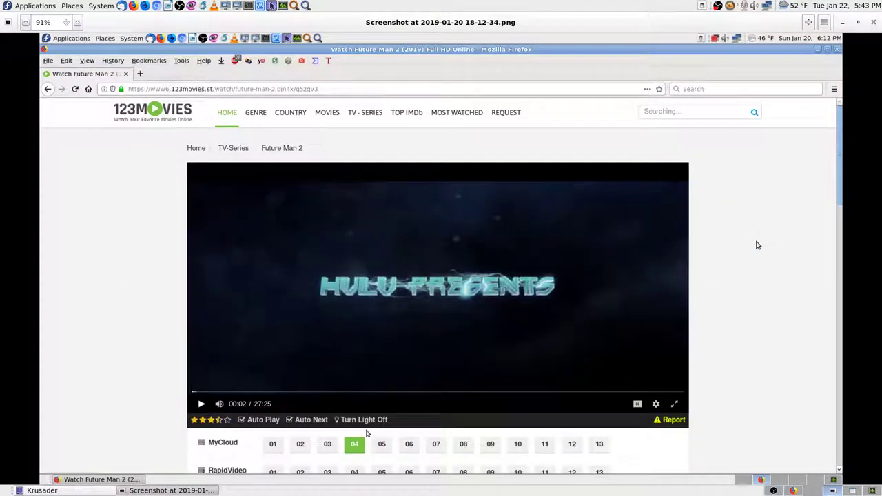
{"action": "key", "text": "Left"}
{"action": "key", "text": "Left"}
{"action": "key", "text": "Left"}
{"action": "key", "text": "Left"}
{"action": "key", "text": "Left"}
{"action": "key", "text": "Left"}
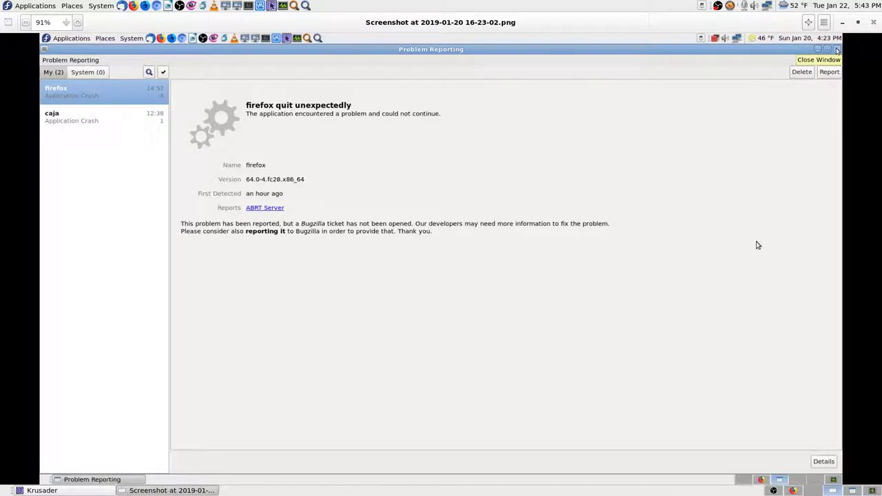
{"action": "key", "text": "Right"}
{"action": "key", "text": "Left"}
{"action": "key", "text": "Left"}
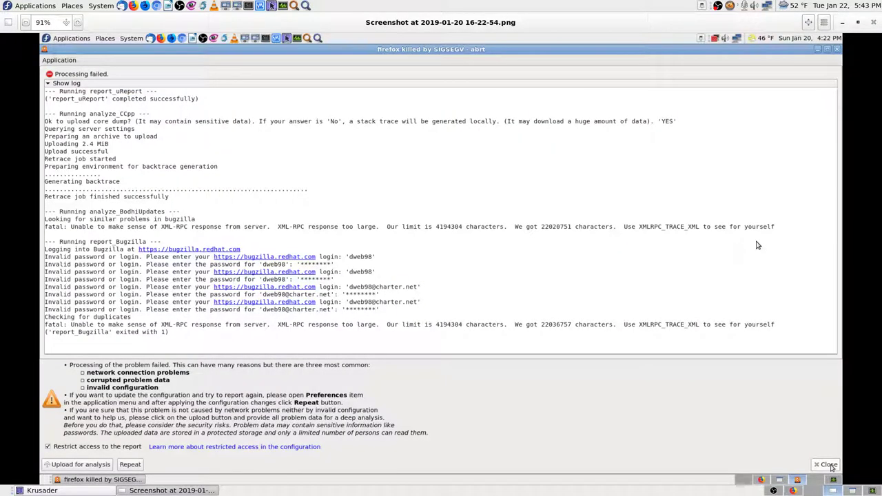
{"action": "key", "text": "Left"}
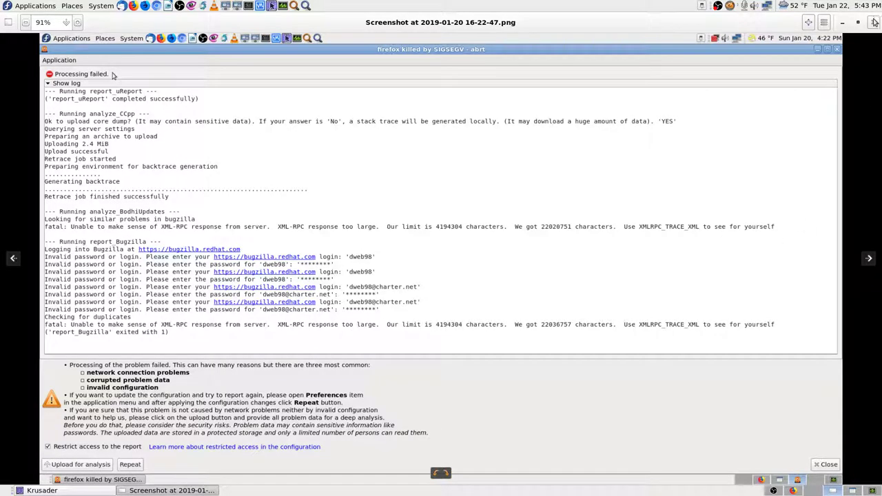
{"action": "left_click", "coordinate": [873, 22]}
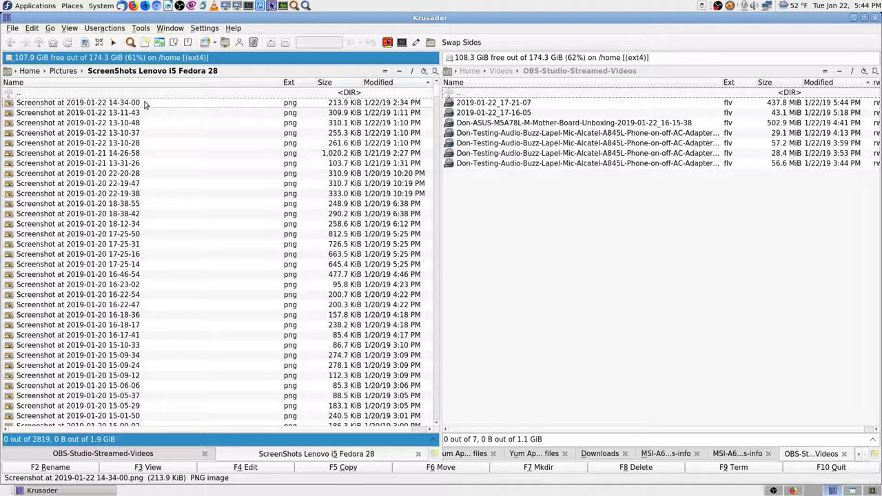
{"action": "right_click", "coordinate": [144, 102]}
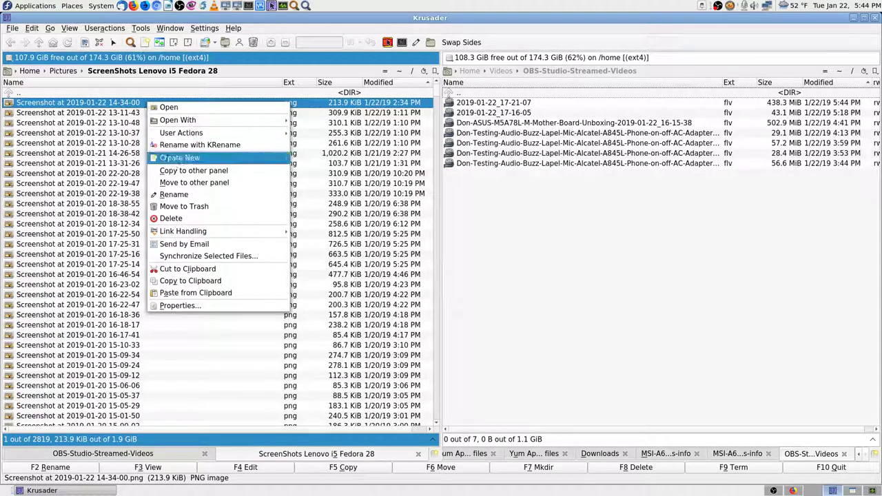
{"action": "mouse_move", "coordinate": [195, 122]}
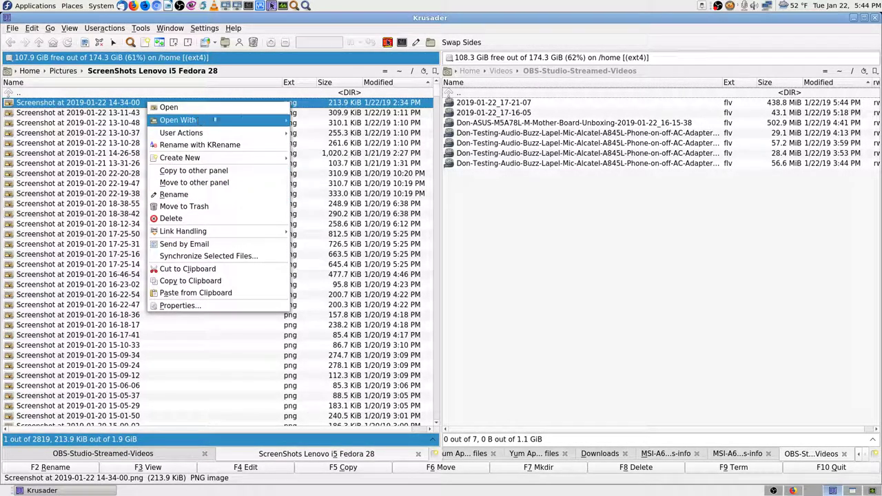
{"action": "left_click", "coordinate": [333, 145]}
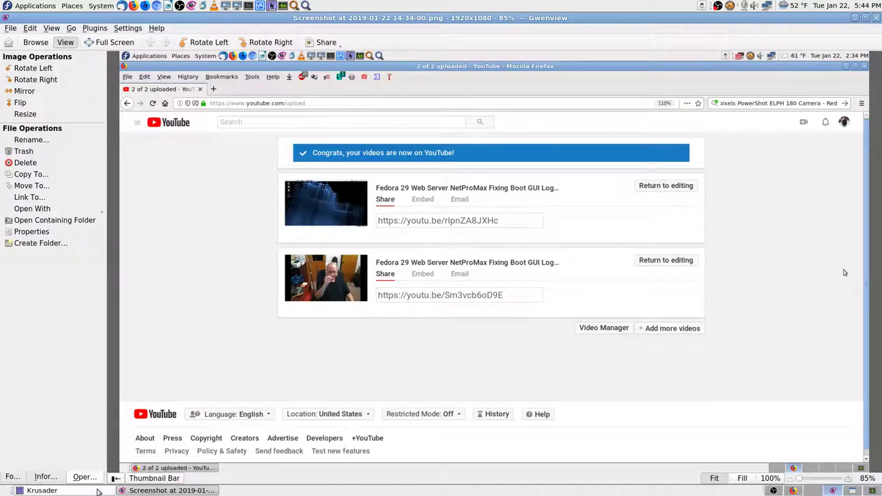
{"action": "key", "text": "alt+Tab"}
{"action": "scroll", "coordinate": [120, 330], "scroll_direction": "down", "scroll_amount": 15}
{"action": "scroll", "coordinate": [121, 329], "scroll_direction": "down", "scroll_amount": 9}
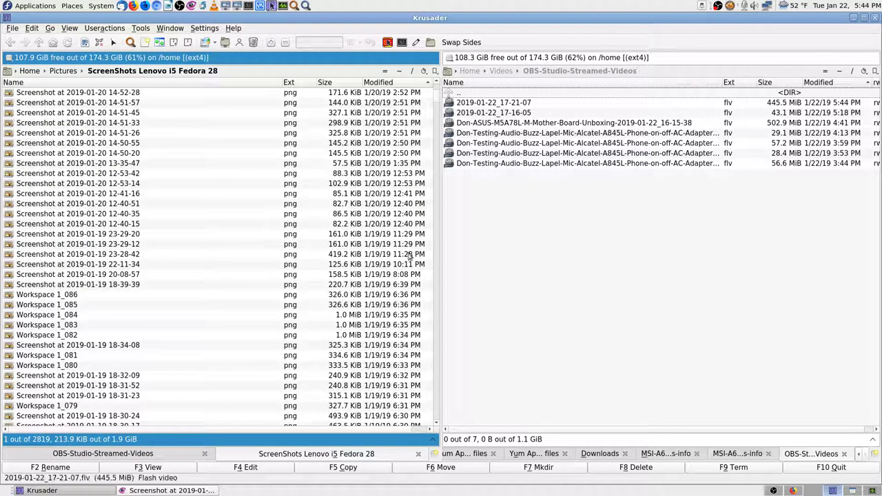
{"action": "scroll", "coordinate": [272, 241], "scroll_direction": "up", "scroll_amount": 12}
{"action": "scroll", "coordinate": [272, 241], "scroll_direction": "up", "scroll_amount": 2}
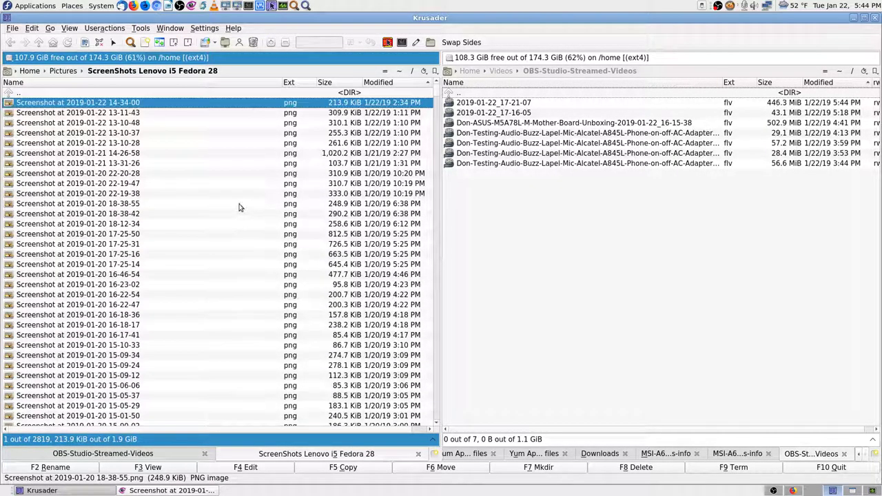
{"action": "left_click", "coordinate": [184, 102]}
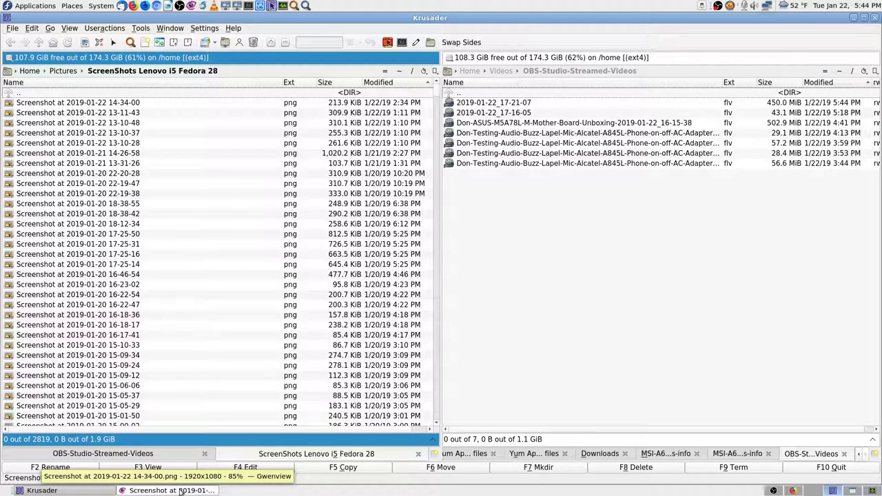
{"action": "left_click", "coordinate": [179, 491]}
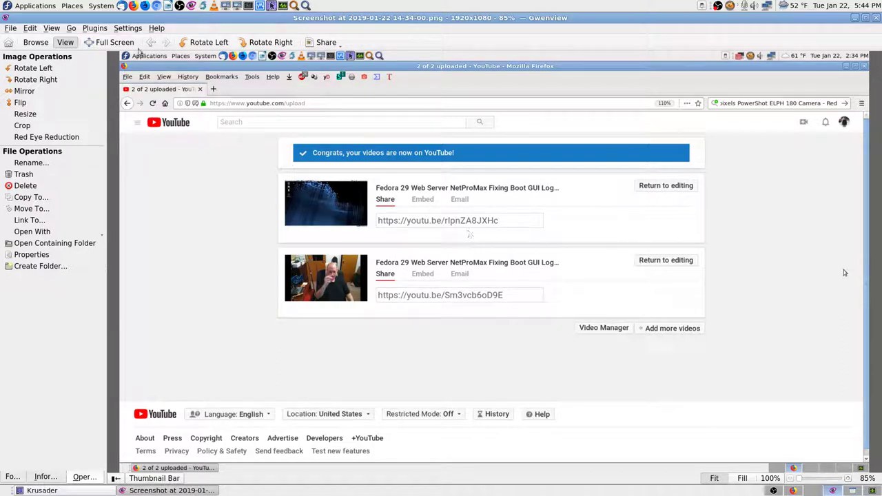
{"action": "key", "text": "BackSpace"}
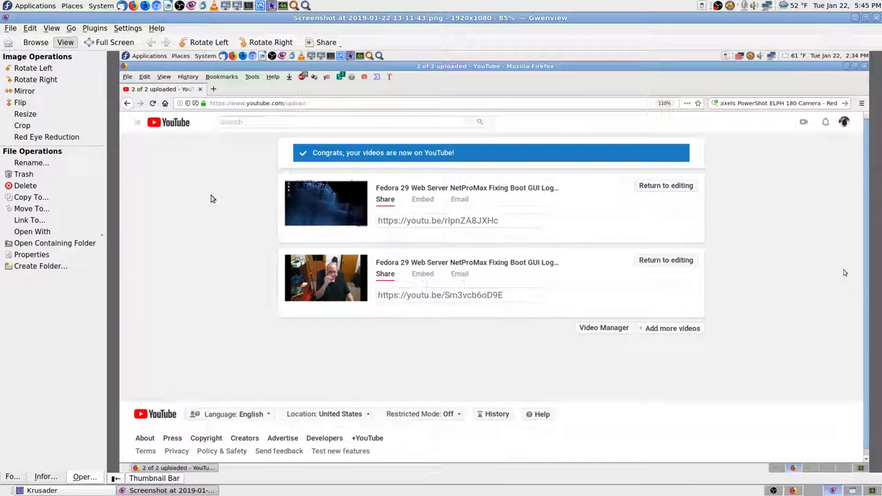
{"action": "scroll", "coordinate": [843, 270], "scroll_direction": "down", "scroll_amount": 1}
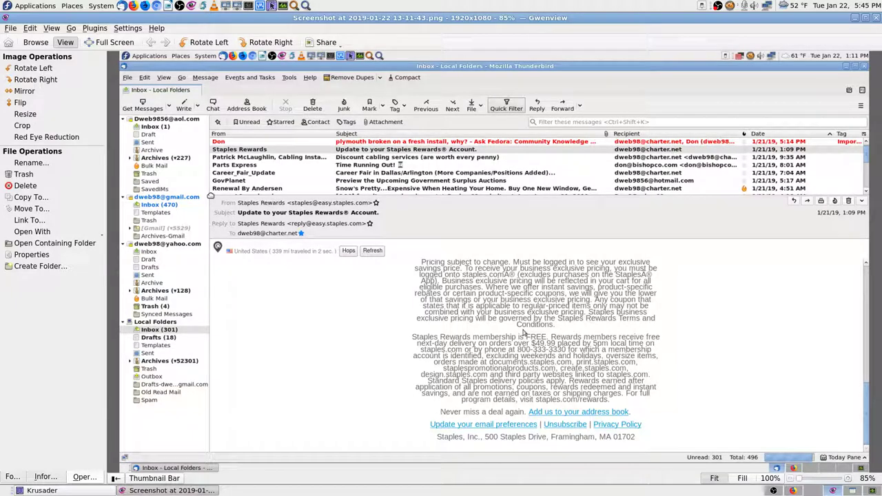
{"action": "scroll", "coordinate": [211, 196], "scroll_direction": "up", "scroll_amount": 1}
{"action": "scroll", "coordinate": [210, 196], "scroll_direction": "up", "scroll_amount": 1}
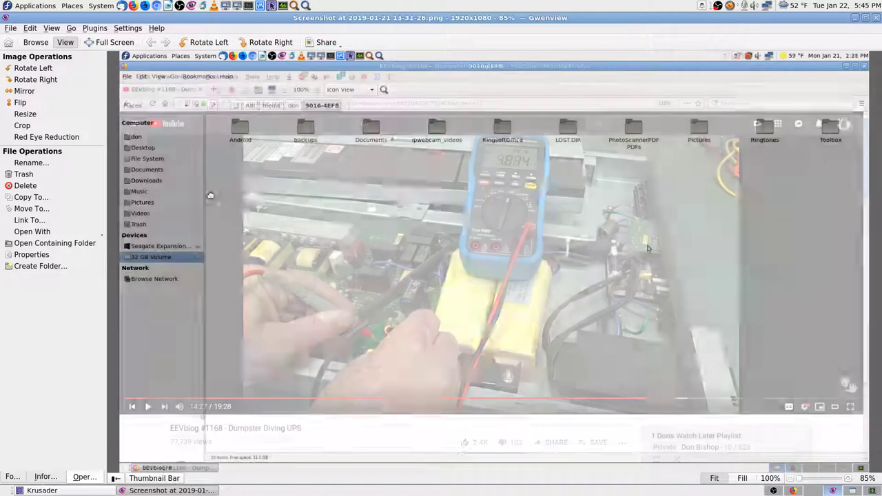
{"action": "scroll", "coordinate": [210, 196], "scroll_direction": "up", "scroll_amount": 1}
{"action": "scroll", "coordinate": [211, 195], "scroll_direction": "up", "scroll_amount": 3}
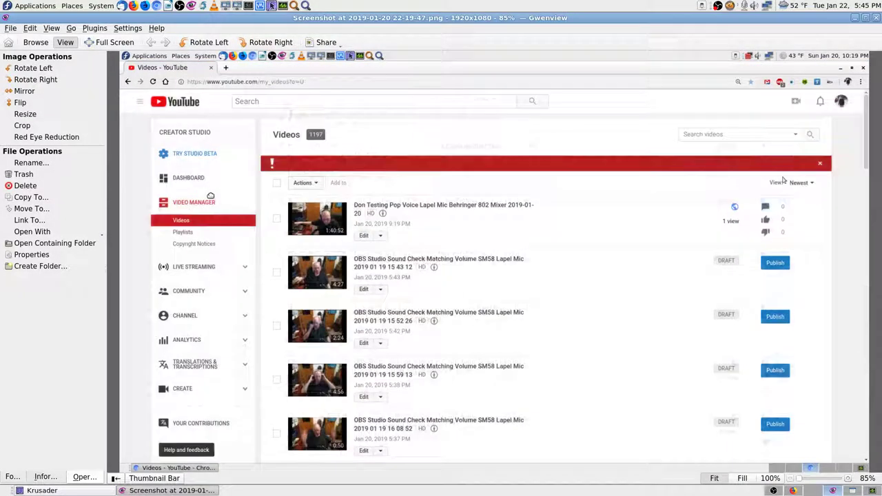
{"action": "scroll", "coordinate": [210, 196], "scroll_direction": "up", "scroll_amount": 4}
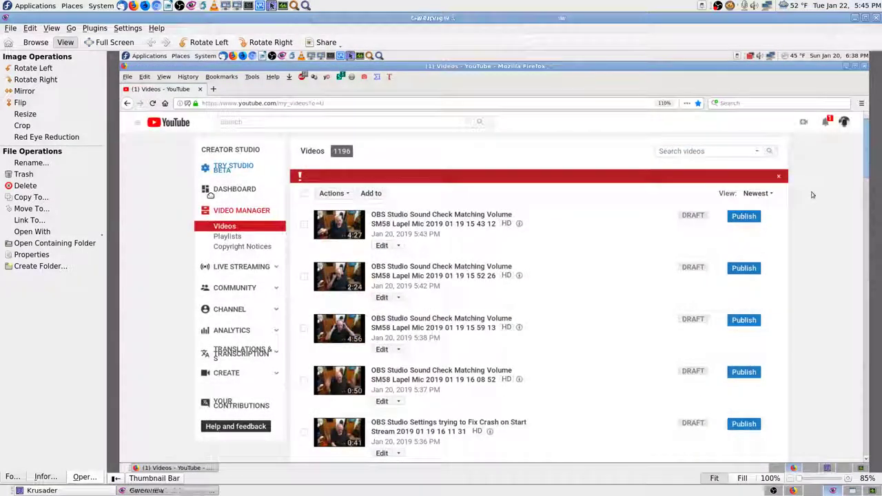
{"action": "scroll", "coordinate": [210, 196], "scroll_direction": "up", "scroll_amount": 5}
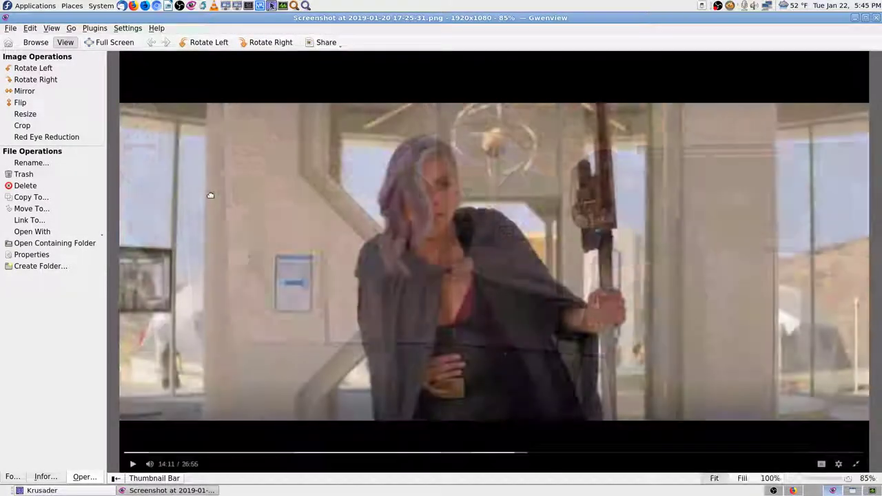
{"action": "scroll", "coordinate": [211, 195], "scroll_direction": "up", "scroll_amount": 4}
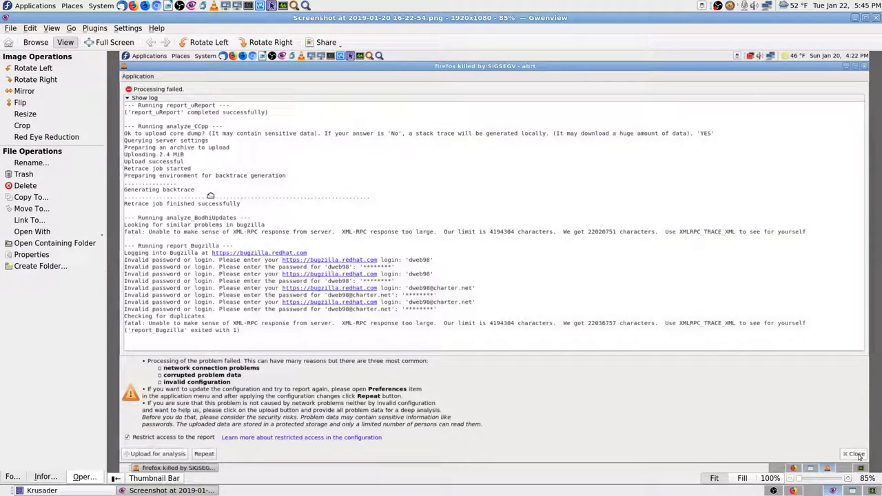
{"action": "scroll", "coordinate": [210, 196], "scroll_direction": "up", "scroll_amount": 3}
{"action": "scroll", "coordinate": [211, 196], "scroll_direction": "up", "scroll_amount": 4}
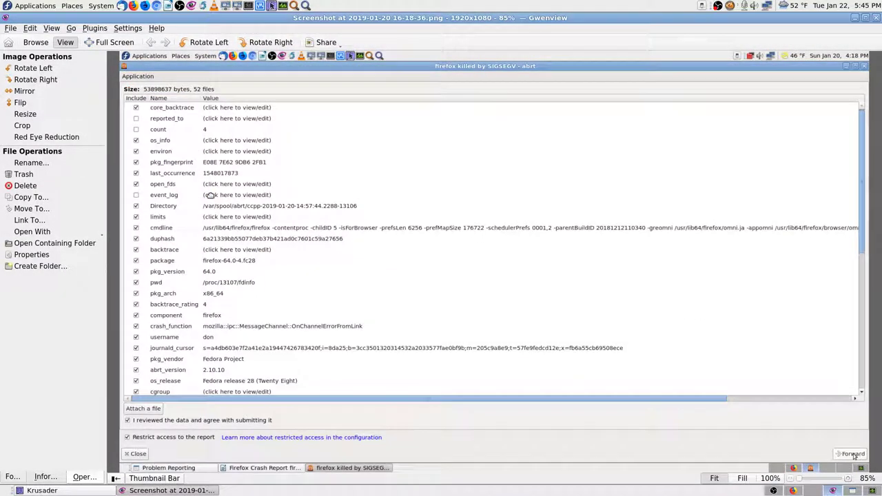
{"action": "scroll", "coordinate": [210, 196], "scroll_direction": "up", "scroll_amount": 1}
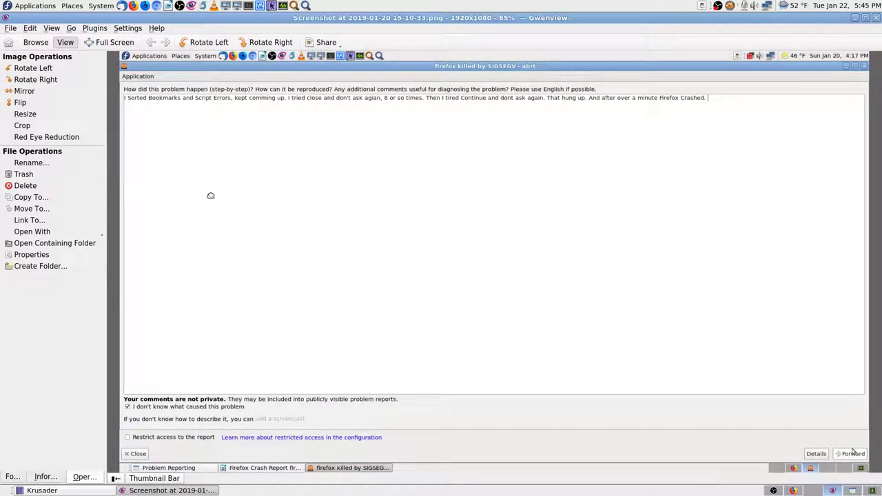
{"action": "scroll", "coordinate": [211, 196], "scroll_direction": "up", "scroll_amount": 3}
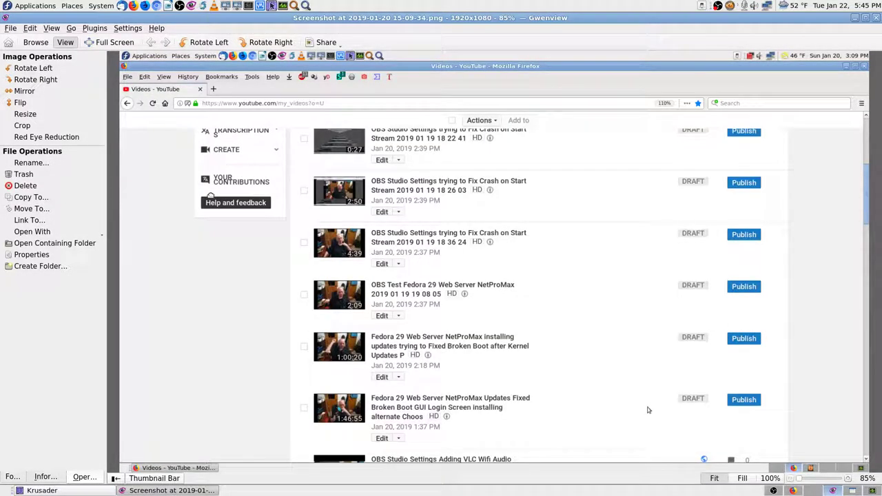
{"action": "scroll", "coordinate": [210, 196], "scroll_direction": "up", "scroll_amount": 3}
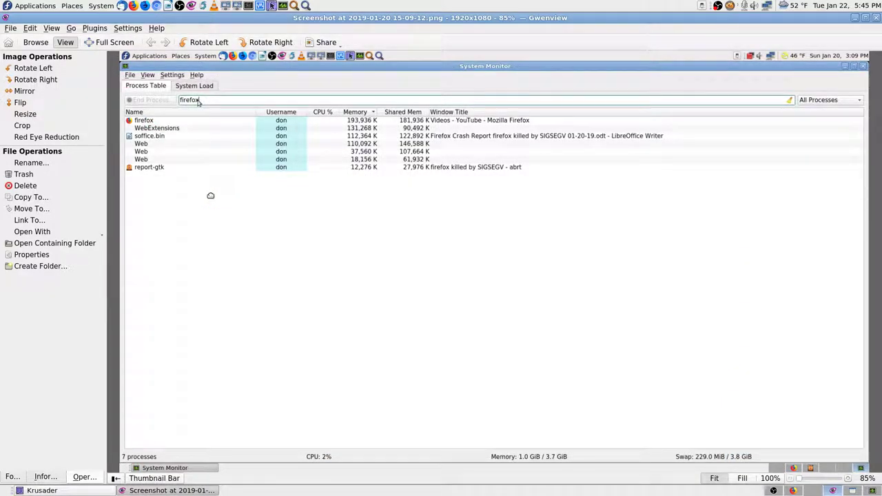
{"action": "scroll", "coordinate": [210, 196], "scroll_direction": "up", "scroll_amount": 1}
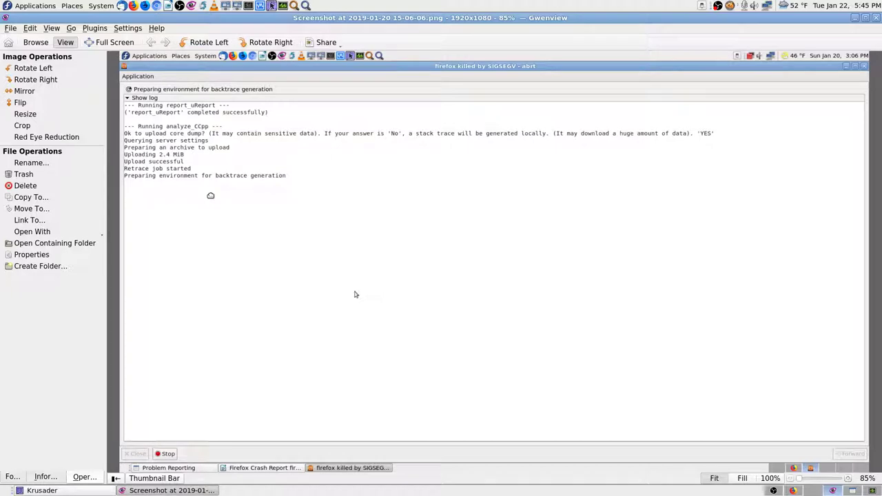
{"action": "key", "text": "Left"}
{"action": "key", "text": "Left"}
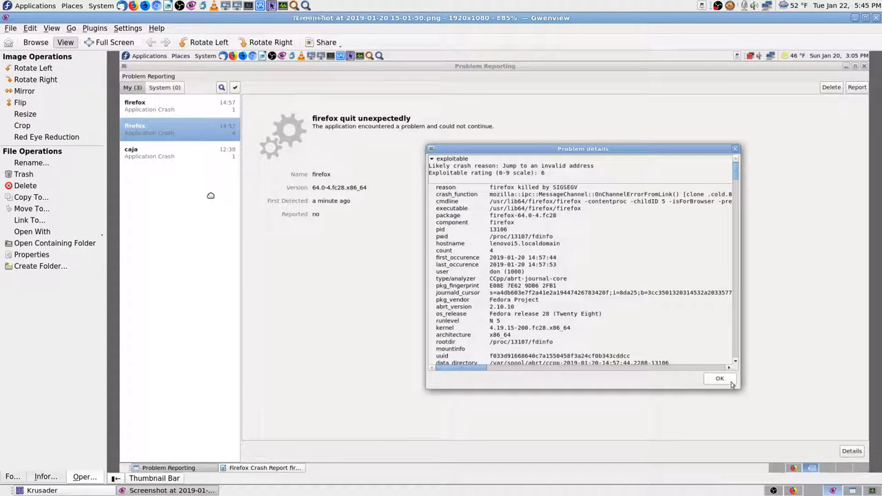
{"action": "key", "text": "Left"}
{"action": "key", "text": "Left"}
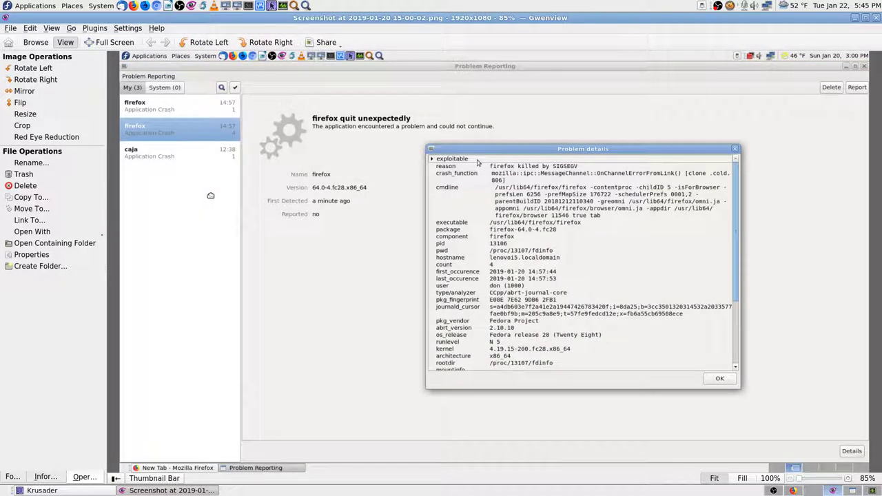
{"action": "left_click", "coordinate": [874, 20]}
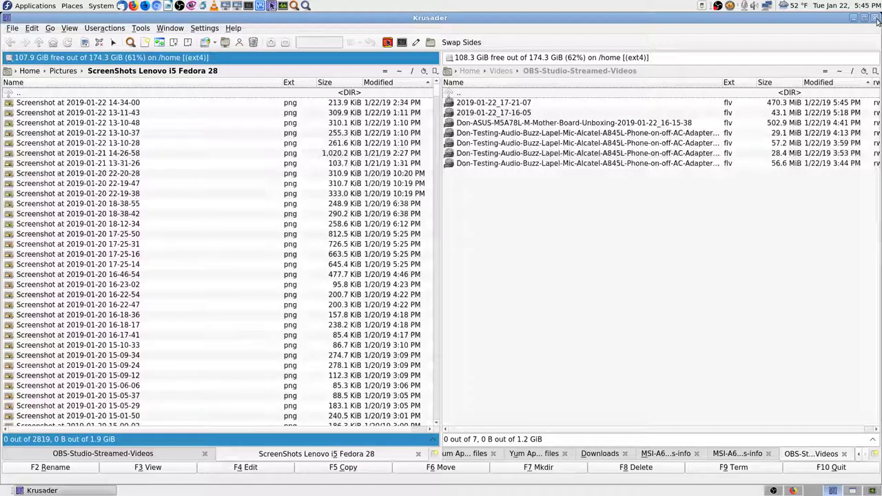
- Go up to the Pictures folder in Krusader and look through its subfolders to the last one
{"action": "double_click", "coordinate": [183, 94]}
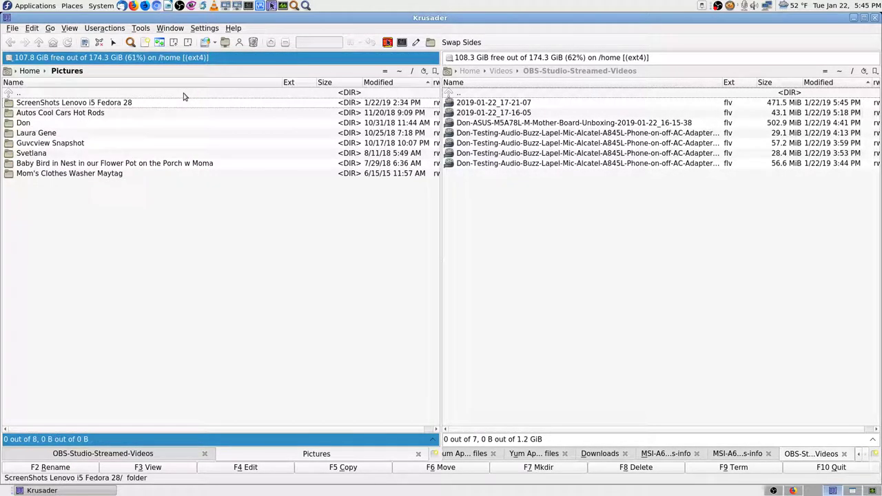
{"action": "double_click", "coordinate": [183, 95]}
{"action": "key", "text": "alt+Left"}
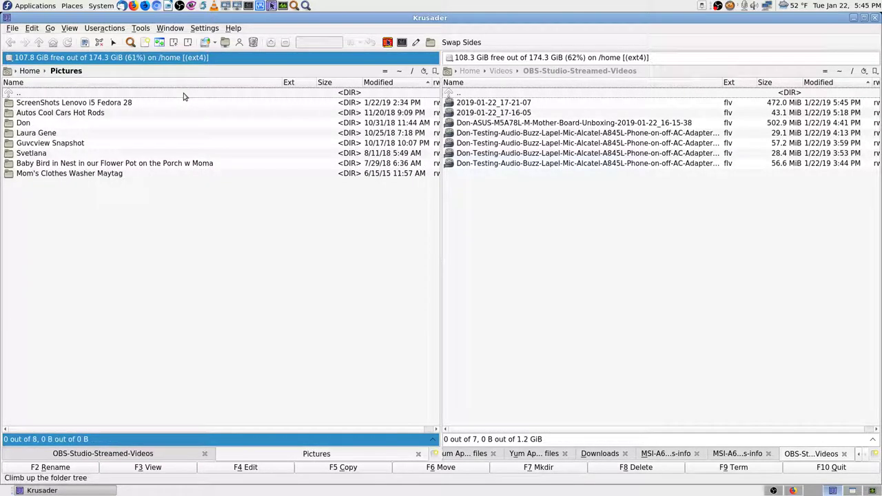
{"action": "key", "text": "Down"}
{"action": "key", "text": "Down"}
{"action": "key", "text": "Down"}
{"action": "key", "text": "Down"}
{"action": "key", "text": "Down"}
{"action": "key", "text": "Down"}
{"action": "key", "text": "Down"}
{"action": "key", "text": "Down"}
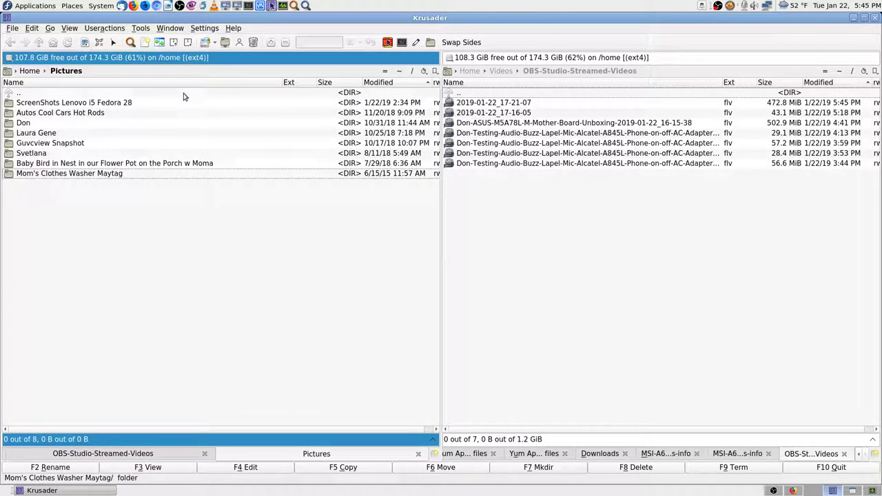
- Go up to the Home folder, search for "doc" to enter Documents, and open the "Fedora 29 info" folder
{"action": "key", "text": "BackSpace"}
{"action": "type", "text": "doc"}
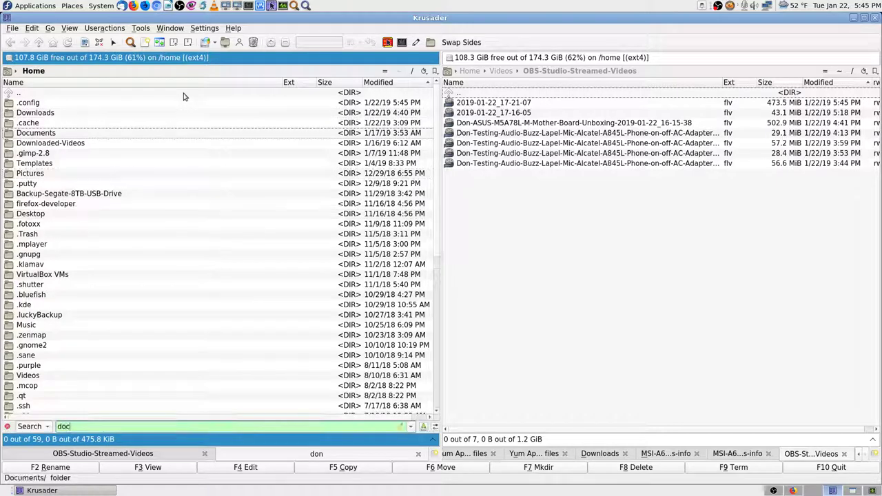
{"action": "key", "text": "Return"}
{"action": "key", "text": "Down"}
{"action": "key", "text": "Return"}
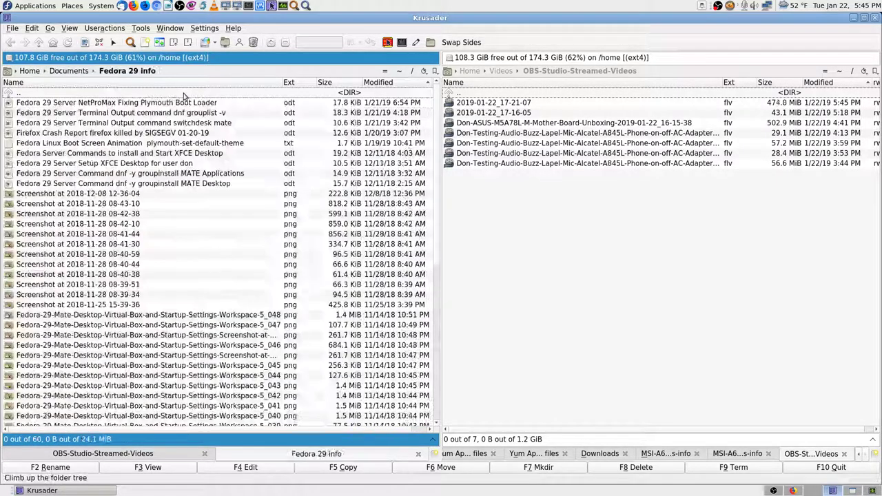
- Look through the documents and screenshots listed in the "Fedora 29 info" folder
{"action": "key", "text": "Down"}
{"action": "key", "text": "Down"}
{"action": "key", "text": "Down"}
{"action": "key", "text": "Down"}
{"action": "key", "text": "Down"}
{"action": "key", "text": "Down"}
{"action": "key", "text": "Down"}
{"action": "key", "text": "Down"}
{"action": "key", "text": "Down"}
{"action": "key", "text": "Down"}
{"action": "key", "text": "Down"}
{"action": "key", "text": "Down"}
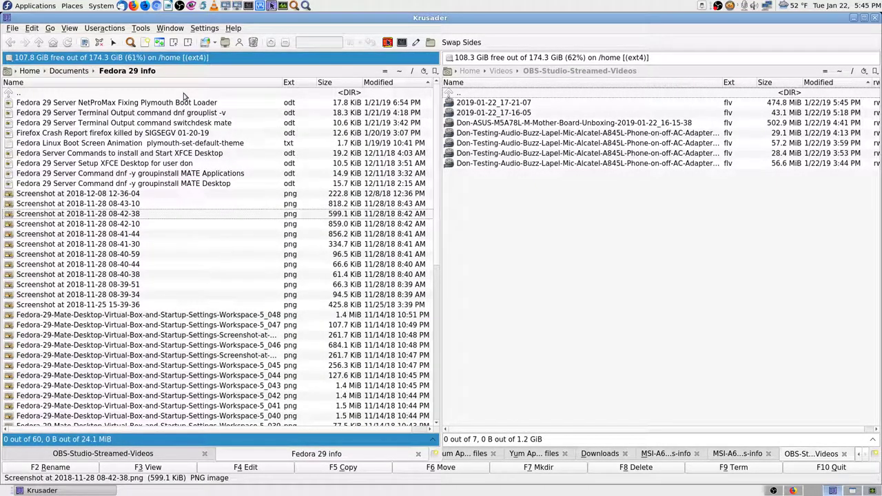
{"action": "key", "text": "Up"}
{"action": "key", "text": "Up"}
{"action": "key", "text": "Up"}
{"action": "key", "text": "Up"}
{"action": "key", "text": "Up"}
{"action": "key", "text": "Up"}
{"action": "key", "text": "Up"}
{"action": "key", "text": "Up"}
{"action": "key", "text": "Up"}
{"action": "key", "text": "Up"}
{"action": "key", "text": "Up"}
{"action": "key", "text": "Up"}
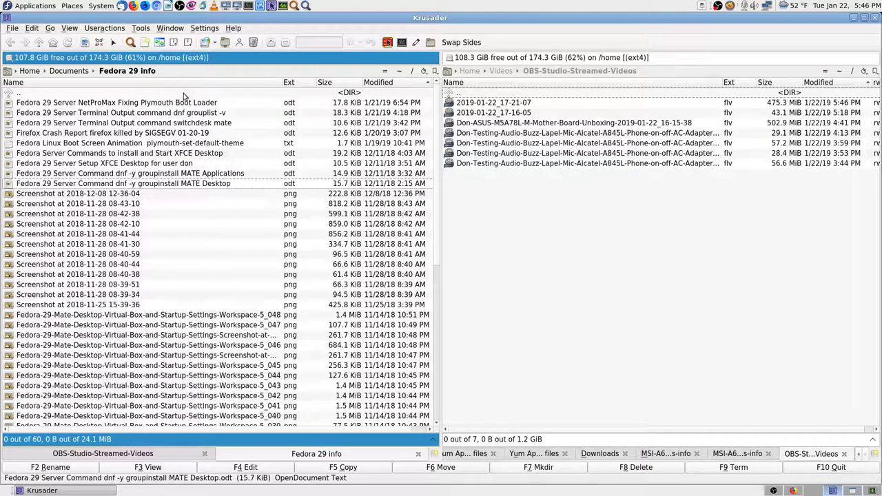
- Open "Fedora 29 Server Terminal Output command switchdesk mate.odt" in LibreOffice Writer, and check the OBS recording while it loads
{"action": "key", "text": "Down"}
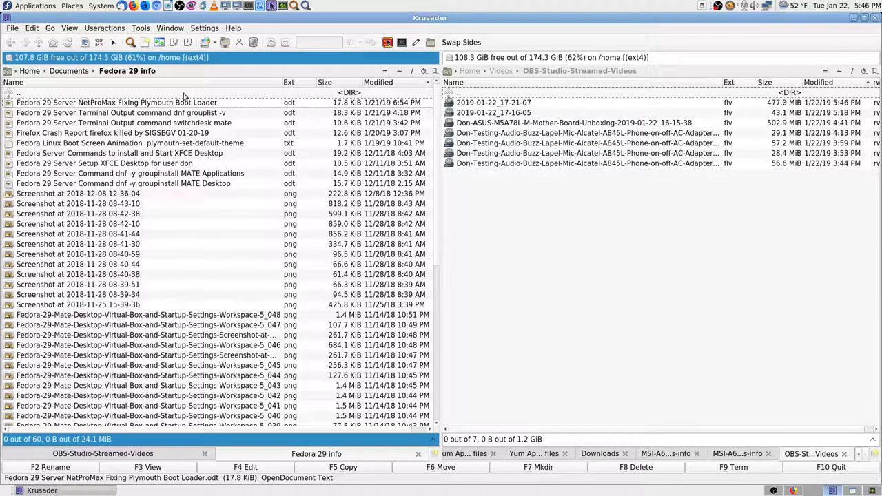
{"action": "key", "text": "Down"}
{"action": "key", "text": "Down"}
{"action": "key", "text": "Down"}
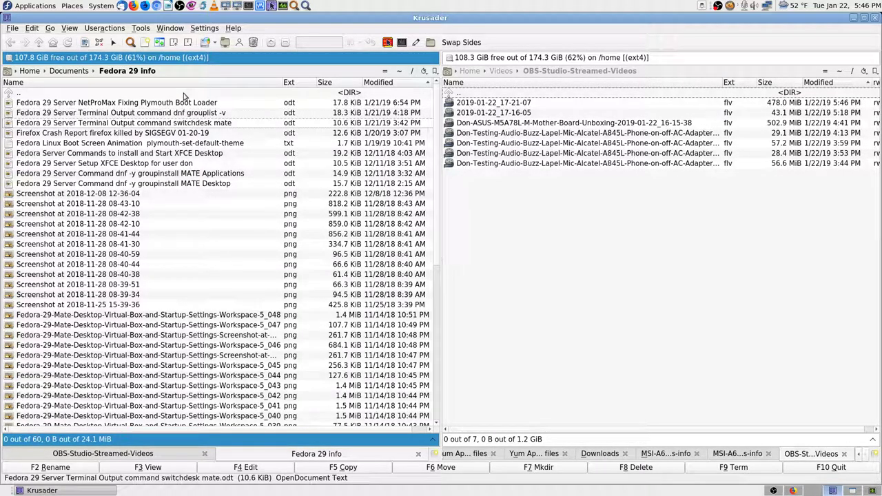
{"action": "key", "text": "Up"}
{"action": "key", "text": "Return"}
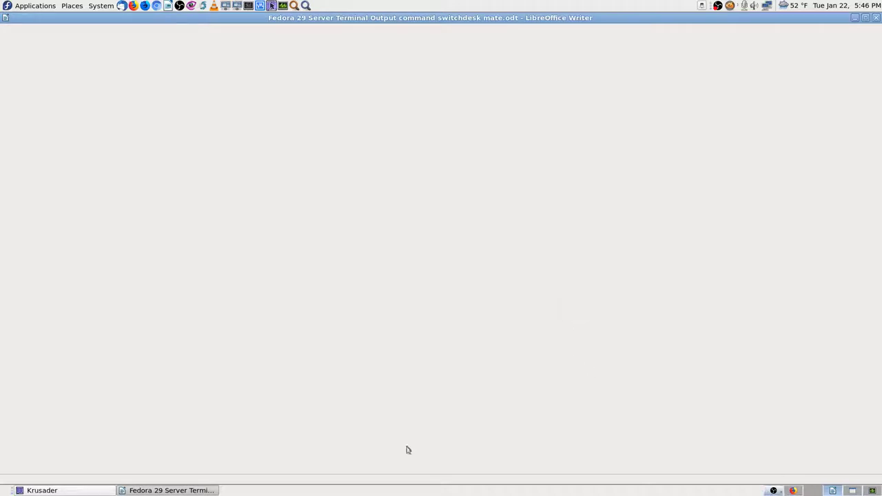
{"action": "key", "text": "ctrl+alt+Right"}
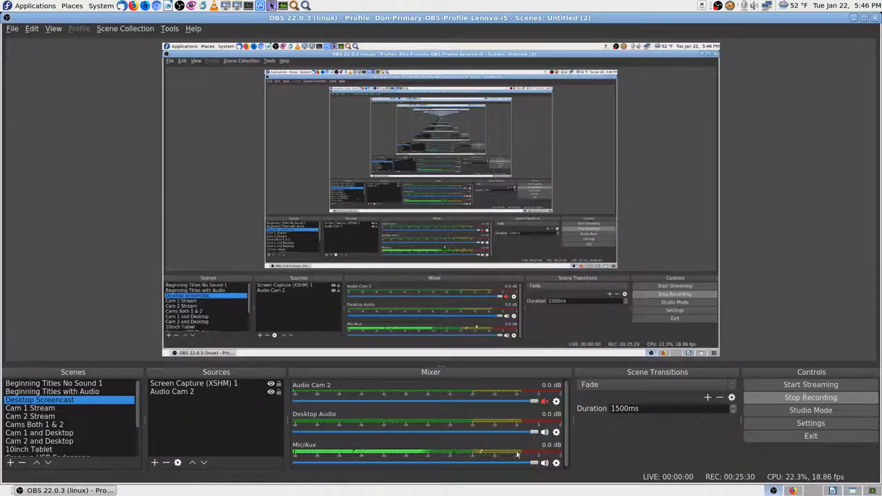
{"action": "left_click", "coordinate": [829, 490]}
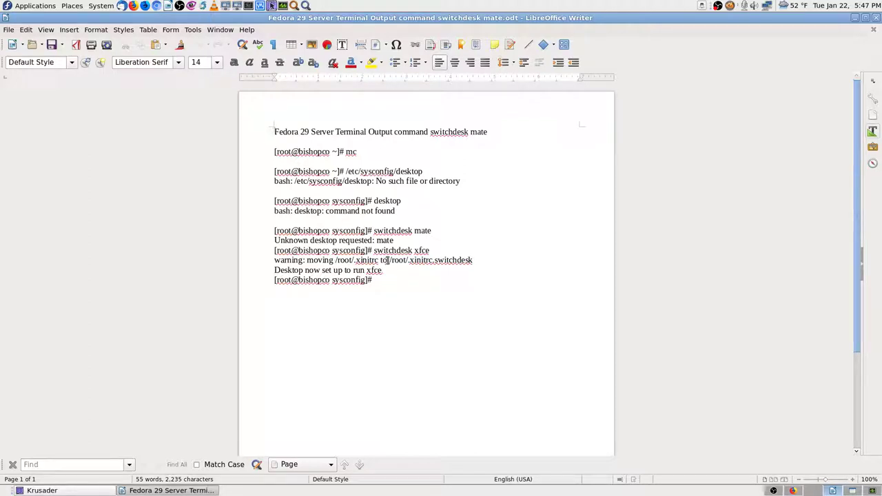
- Highlight the path "/root/.xinitrc.switchdesk" in the warning line of the document, and clear the selection
{"action": "left_click_drag", "start_coordinate": [389, 260], "coordinate": [471, 259]}
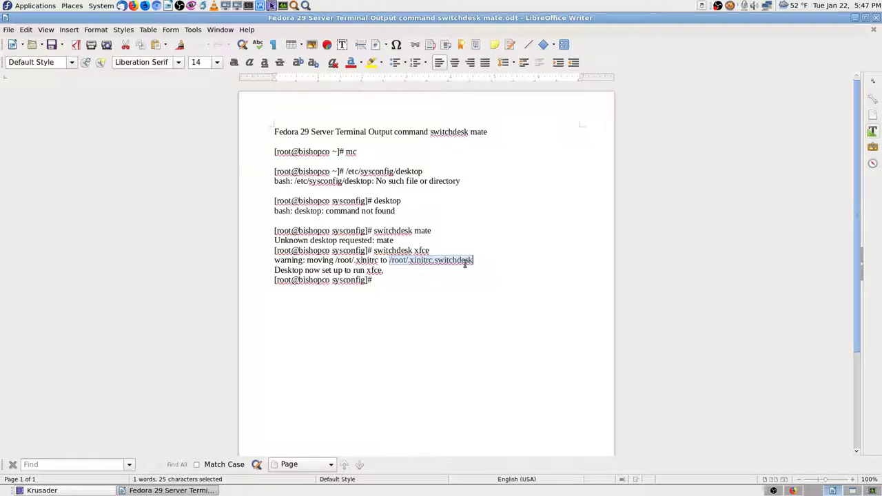
{"action": "right_click", "coordinate": [466, 265]}
{"action": "left_click", "coordinate": [486, 284]}
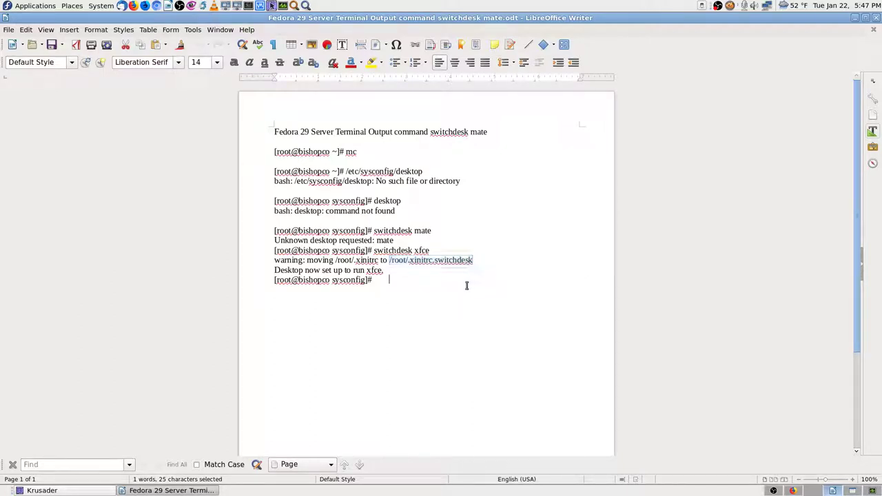
{"action": "left_click", "coordinate": [444, 270]}
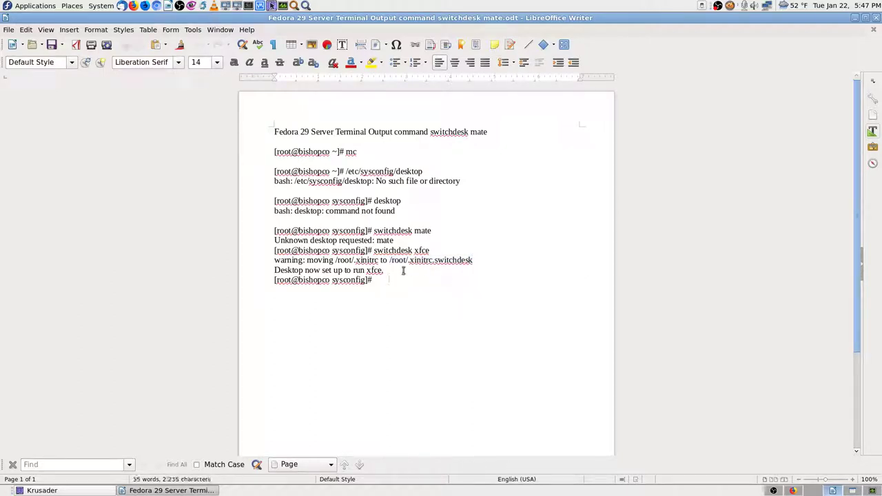
- Switch to the Remote Desktop Viewer in full screen and search the remote Application Finder for "file"
{"action": "left_click", "coordinate": [854, 491]}
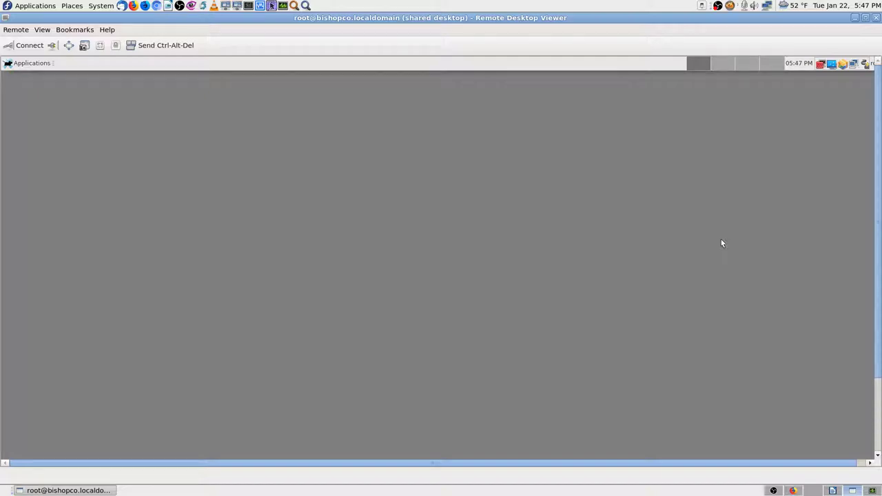
{"action": "key", "text": "F11"}
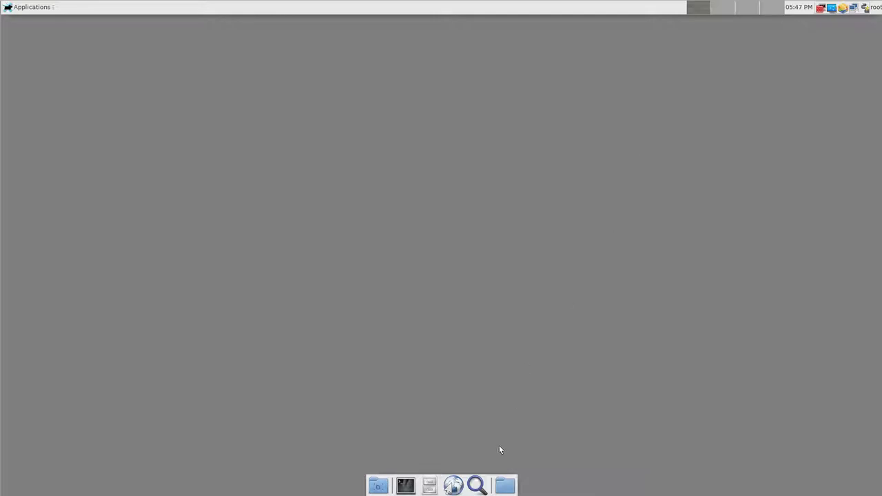
{"action": "left_click", "coordinate": [468, 475]}
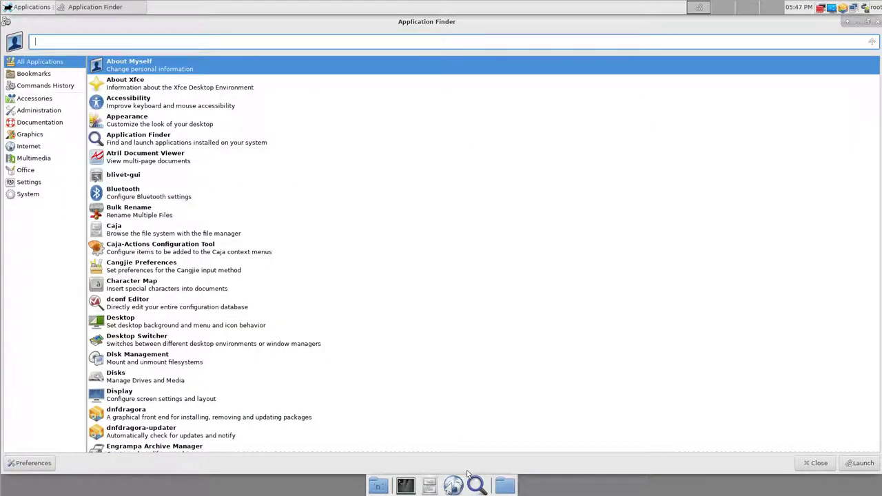
{"action": "type", "text": "file"}
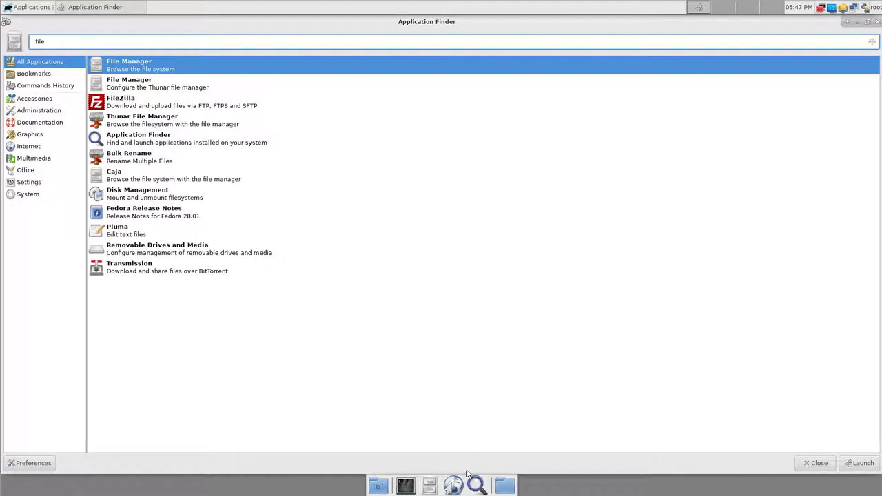
- Launch the File Manager entry described as "Browse the file system" from the search results
{"action": "key", "text": "Down"}
{"action": "key", "text": "Up"}
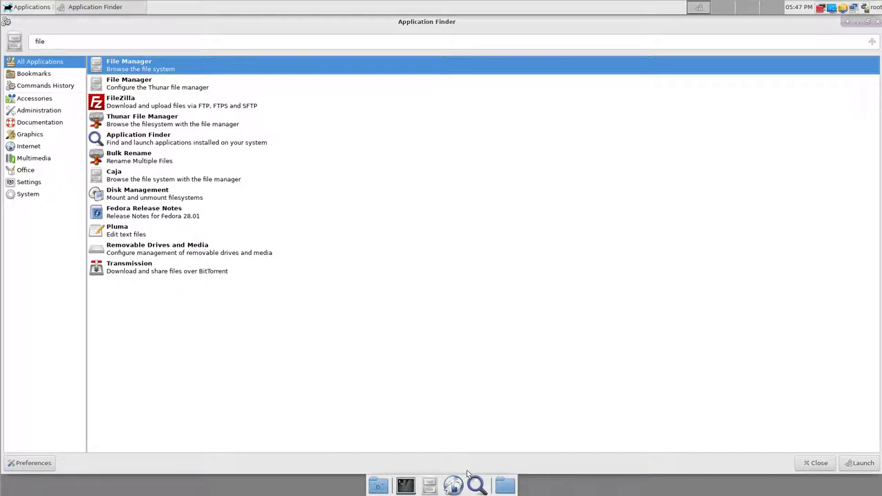
{"action": "key", "text": "Return"}
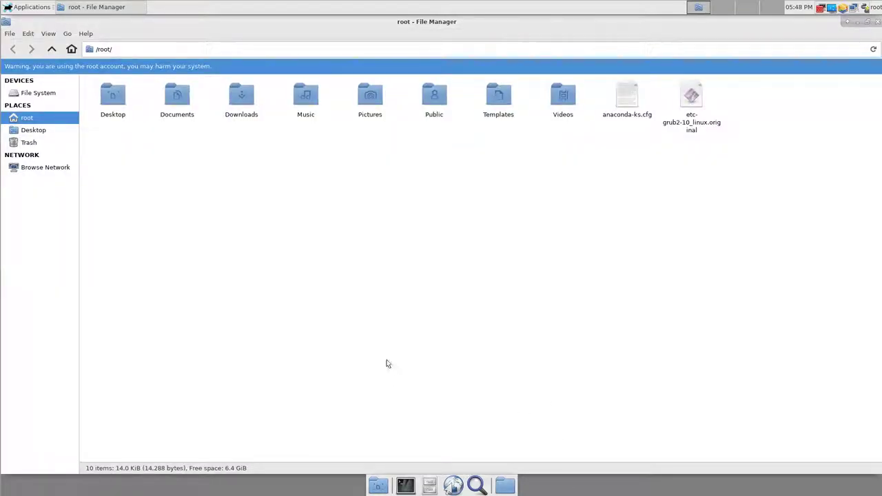
- Examine the view options and help entries that the root File Manager window offers
{"action": "left_click", "coordinate": [48, 35]}
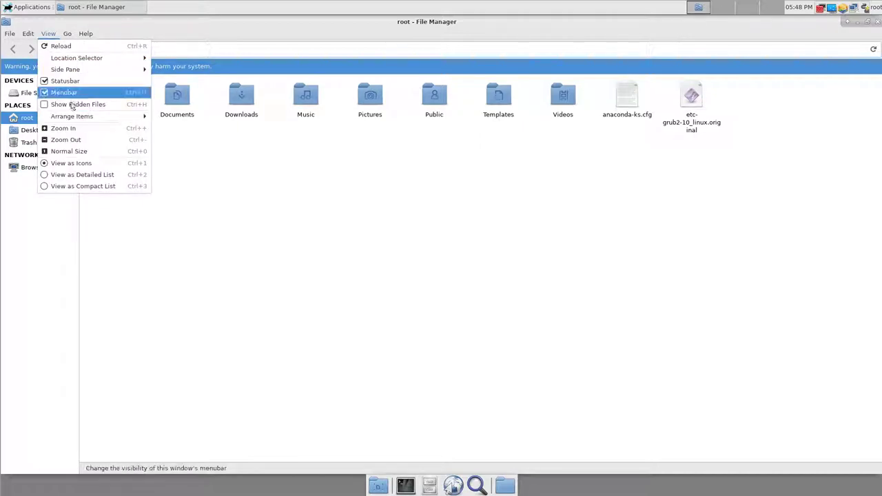
{"action": "left_click", "coordinate": [496, 204]}
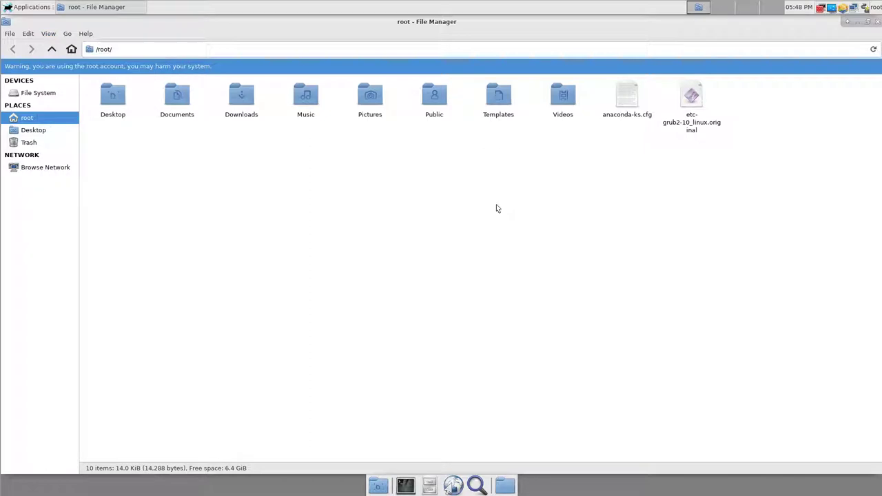
{"action": "left_click", "coordinate": [49, 34]}
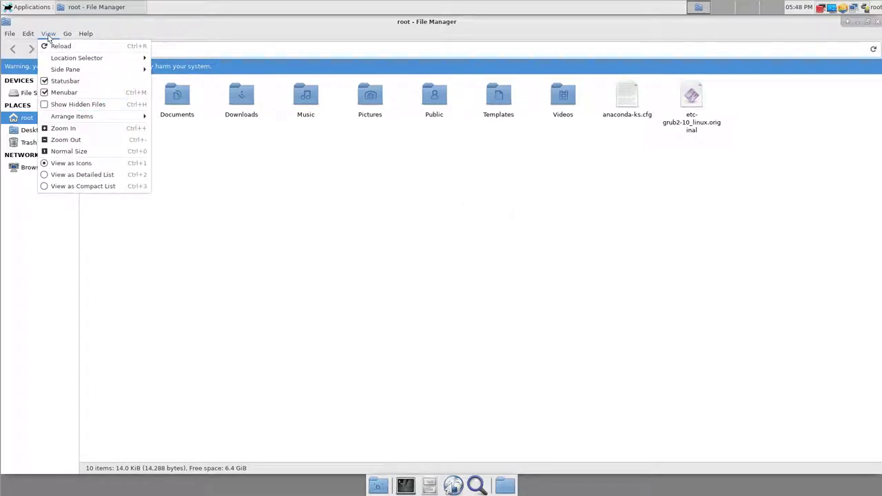
{"action": "left_click", "coordinate": [48, 36]}
{"action": "left_click", "coordinate": [86, 33]}
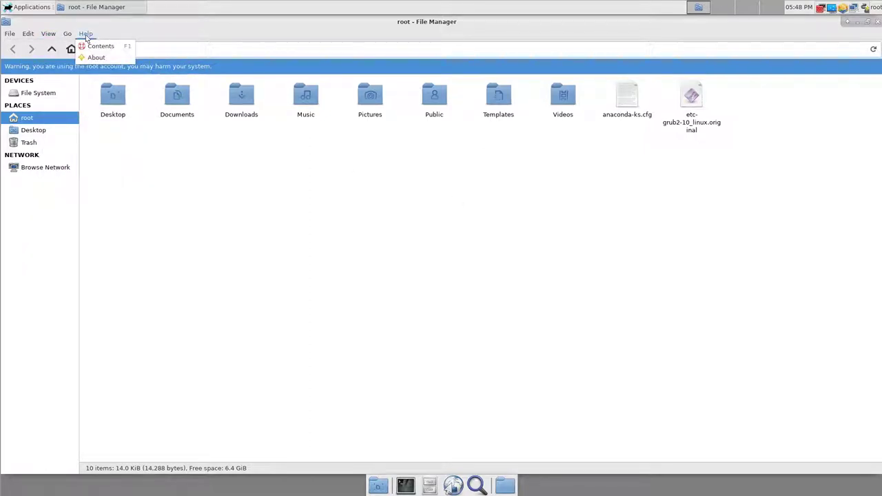
{"action": "key", "text": "Escape"}
- Show the About information for the file manager, and close it
{"action": "left_click", "coordinate": [48, 33]}
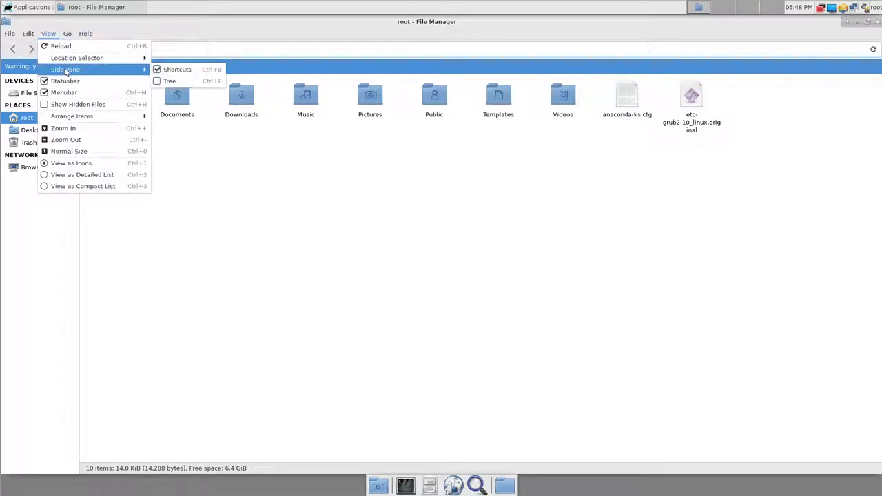
{"action": "mouse_move", "coordinate": [90, 34]}
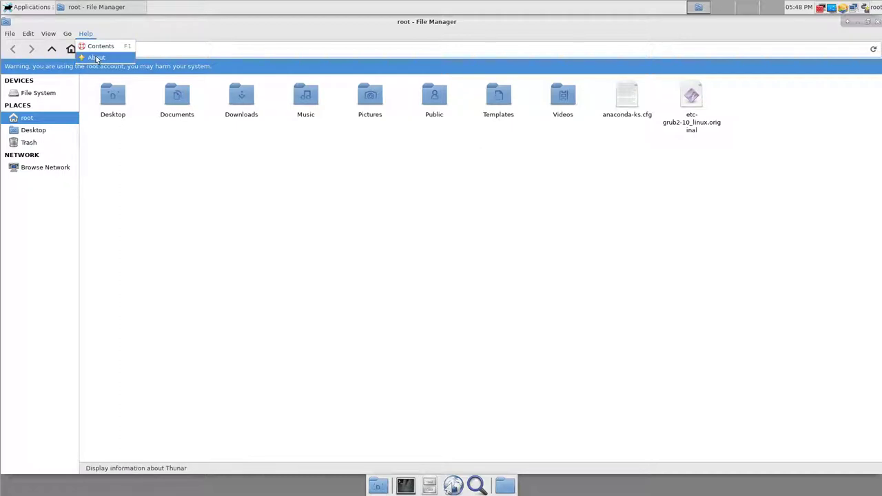
{"action": "key", "text": "Return"}
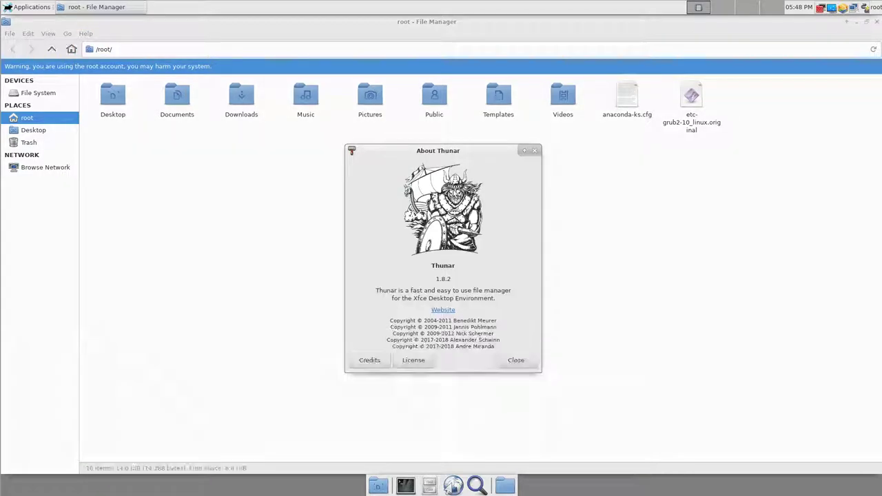
{"action": "left_click", "coordinate": [534, 150]}
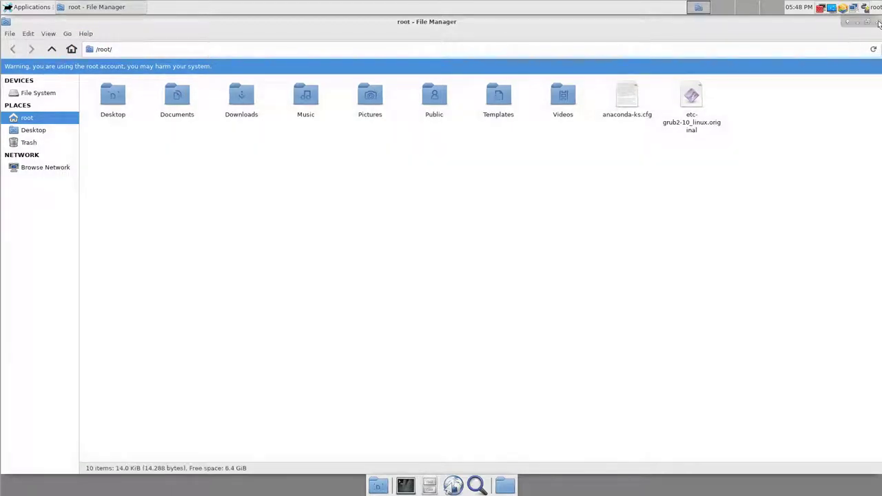
- Close the root File Manager window, search the Application Finder for "caja", and launch the Caja file manager
{"action": "key", "text": "ctrl+w"}
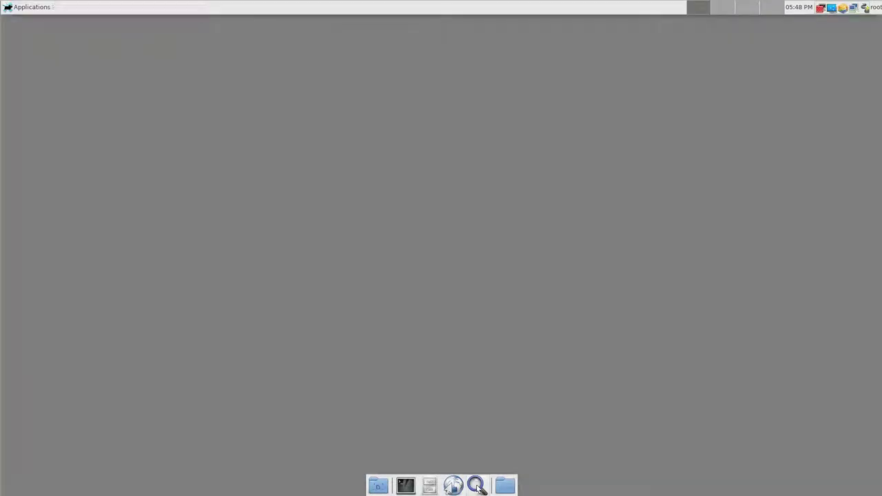
{"action": "key", "text": "alt+F3"}
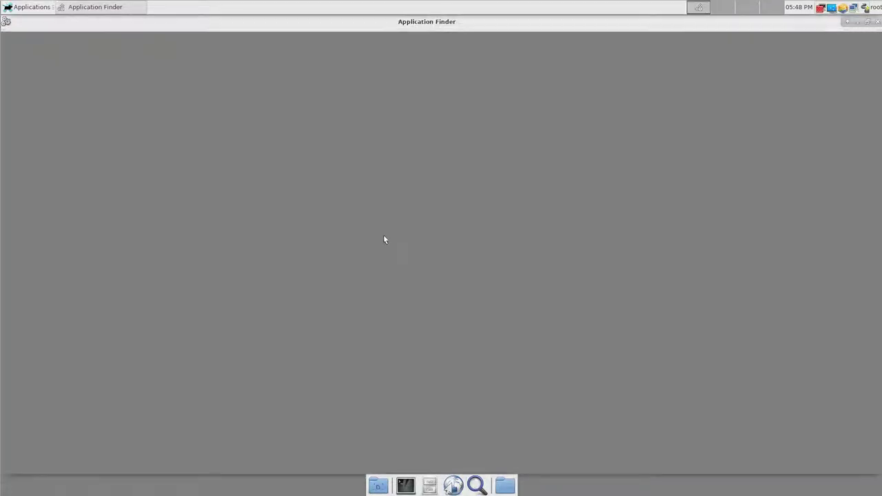
{"action": "type", "text": "caja"}
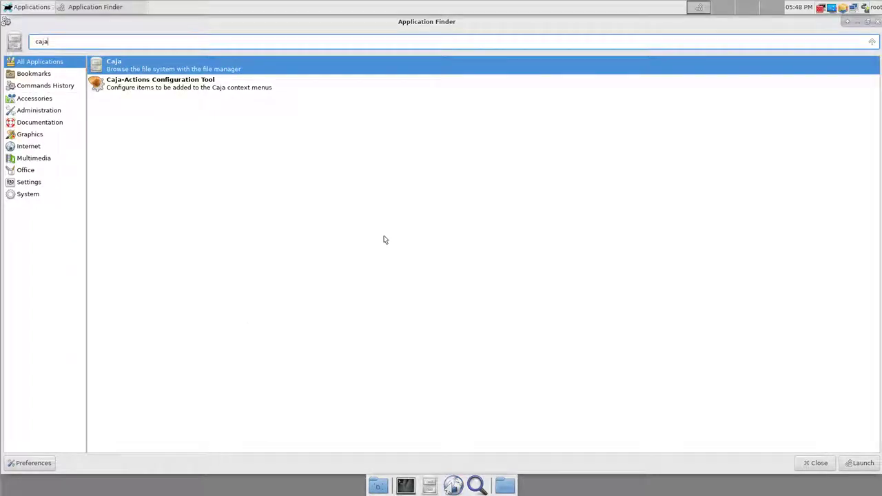
{"action": "key", "text": "Return"}
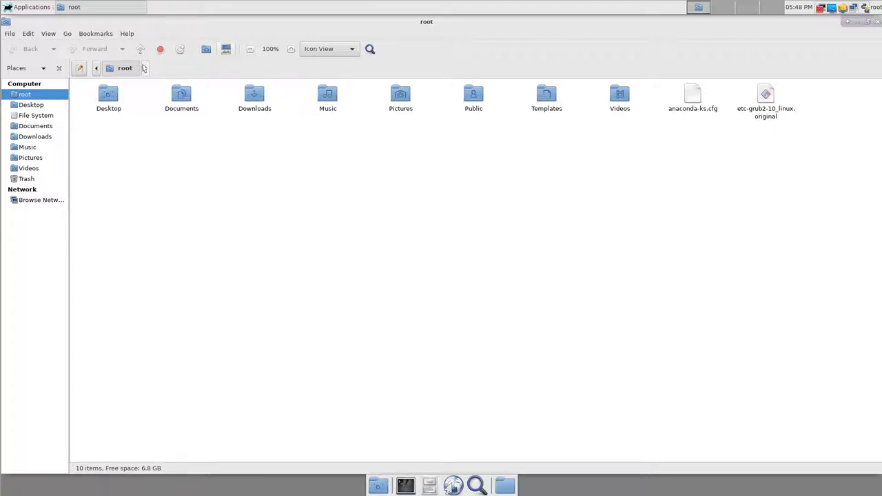
- Enable the extra pane for a side-by-side view of the root folder and show hidden files
{"action": "left_click", "coordinate": [67, 34]}
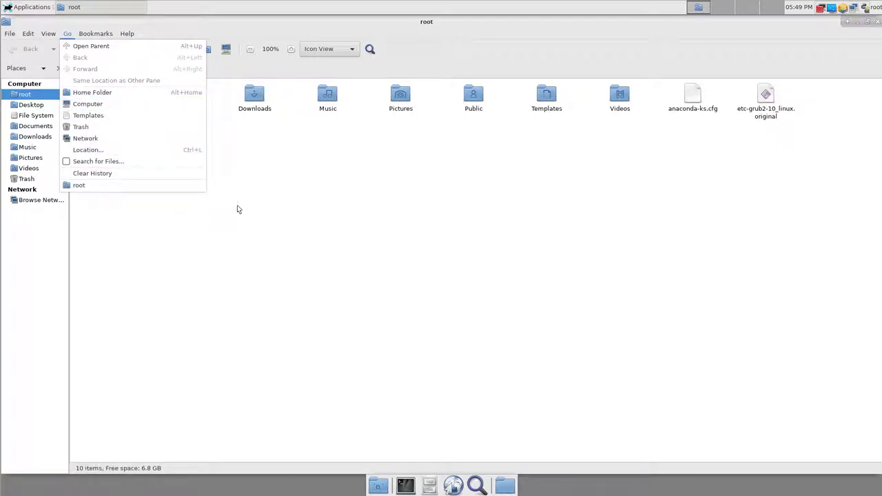
{"action": "key", "text": "Escape"}
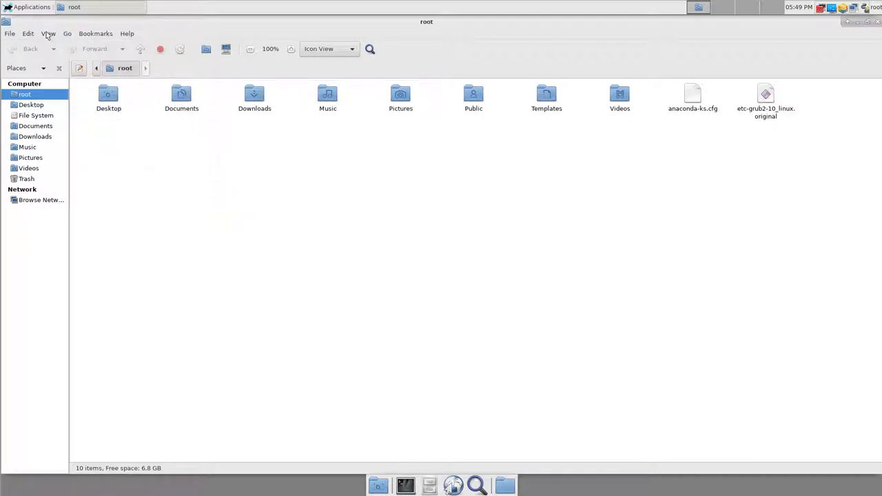
{"action": "left_click", "coordinate": [48, 34]}
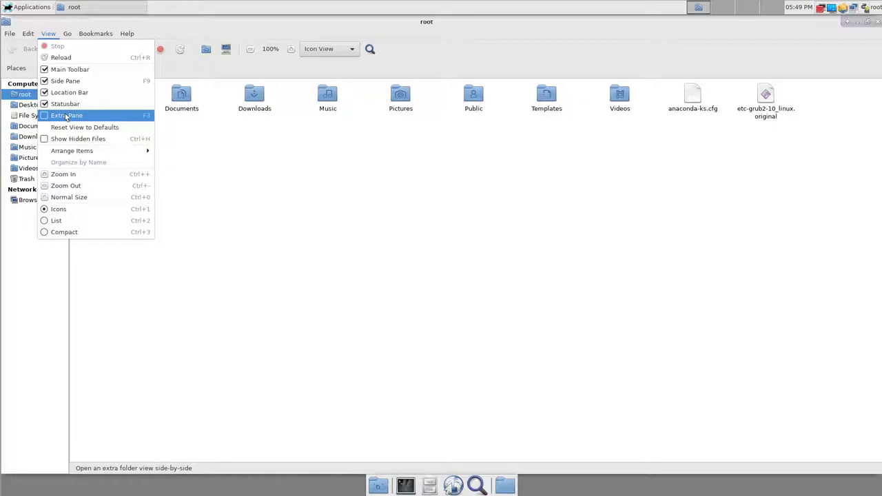
{"action": "left_click", "coordinate": [48, 33]}
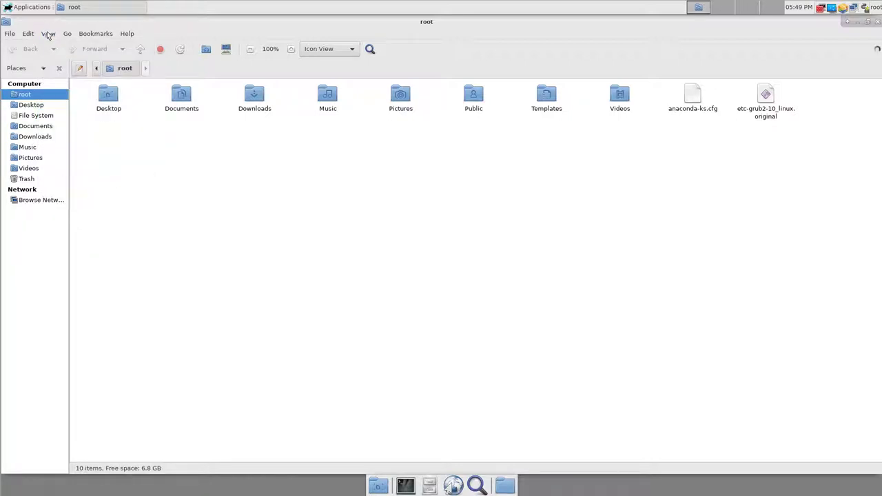
{"action": "key", "text": "F3"}
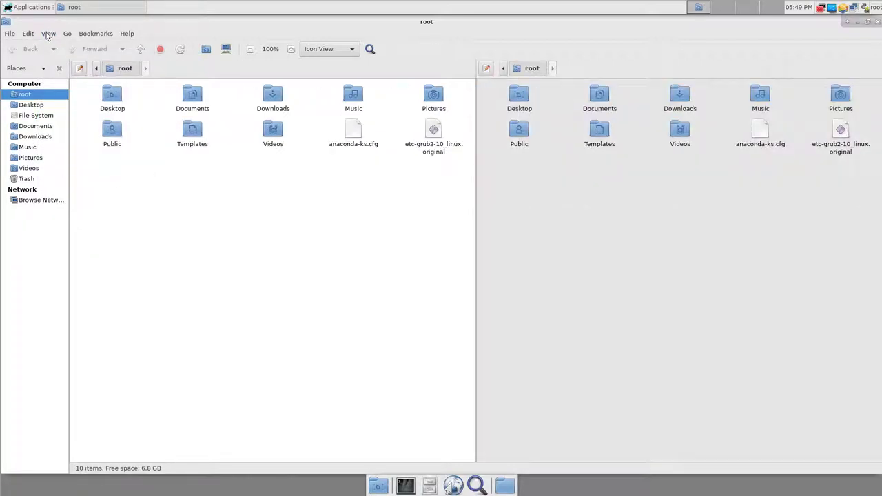
{"action": "left_click", "coordinate": [48, 34]}
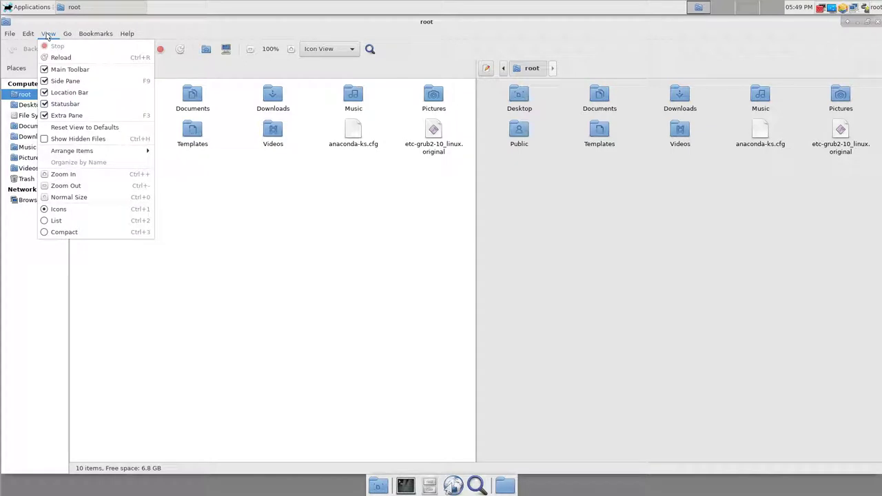
{"action": "left_click", "coordinate": [67, 143]}
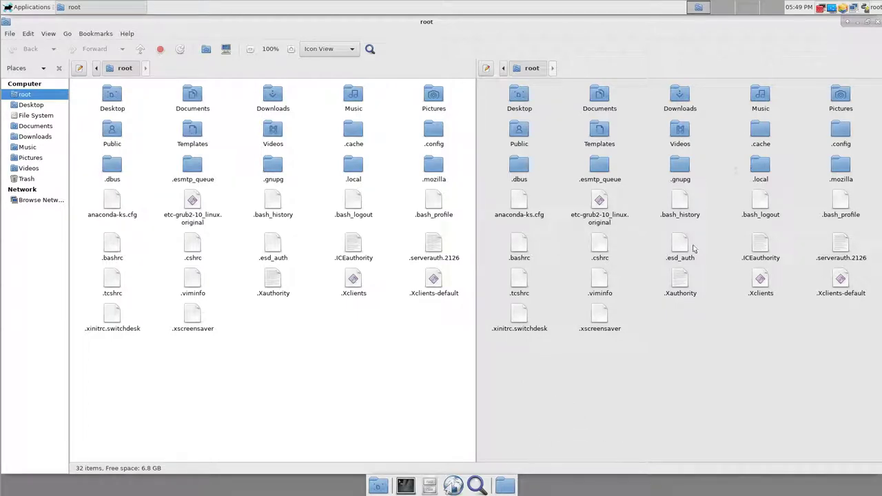
- Leave full screen, switch to the LibreOffice Writer switchdesk document, and highlight the warning line about moving /root/.xinitrc
{"action": "key", "text": "F11"}
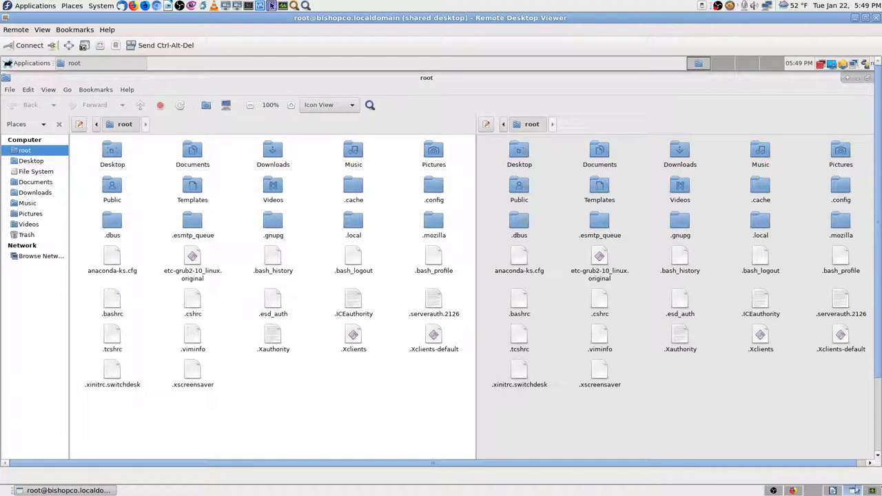
{"action": "left_click", "coordinate": [271, 5]}
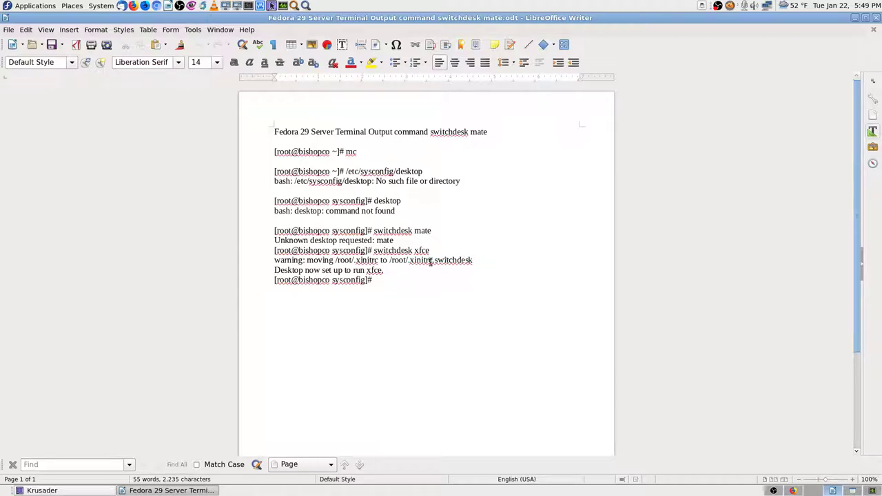
{"action": "left_click_drag", "start_coordinate": [475, 260], "coordinate": [274, 260]}
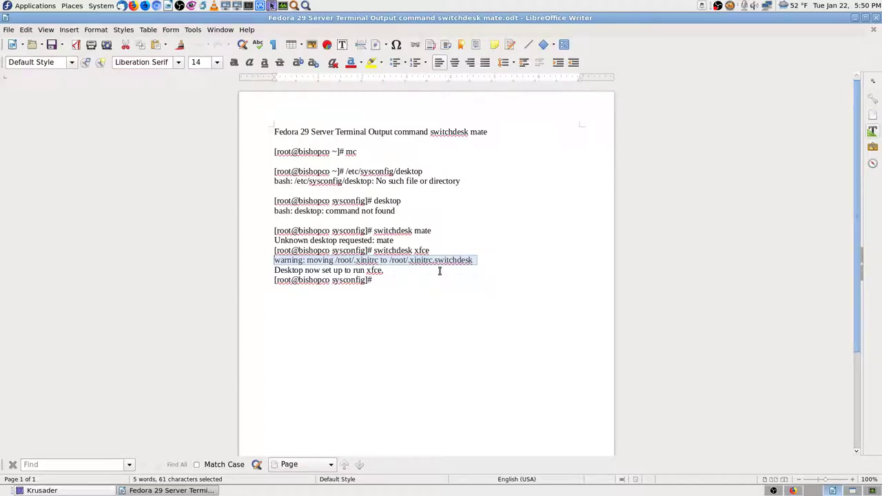
- Switch back to the Remote Desktop Viewer, select .xinitrc.switchdesk in the extra pane, and restore full screen
{"action": "left_click", "coordinate": [853, 490]}
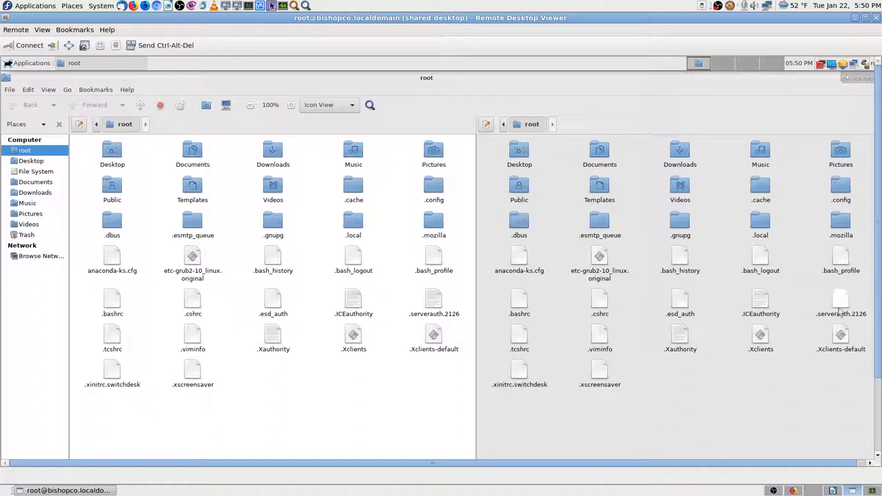
{"action": "left_click", "coordinate": [518, 376]}
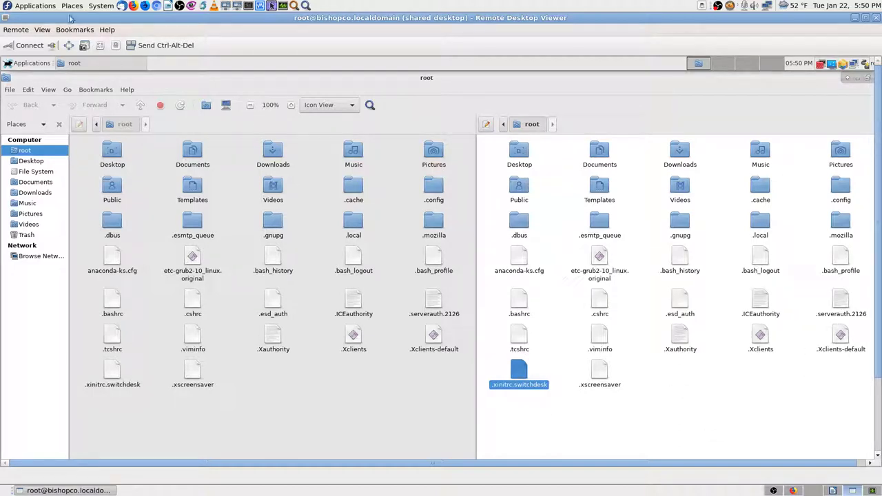
{"action": "left_click", "coordinate": [42, 29]}
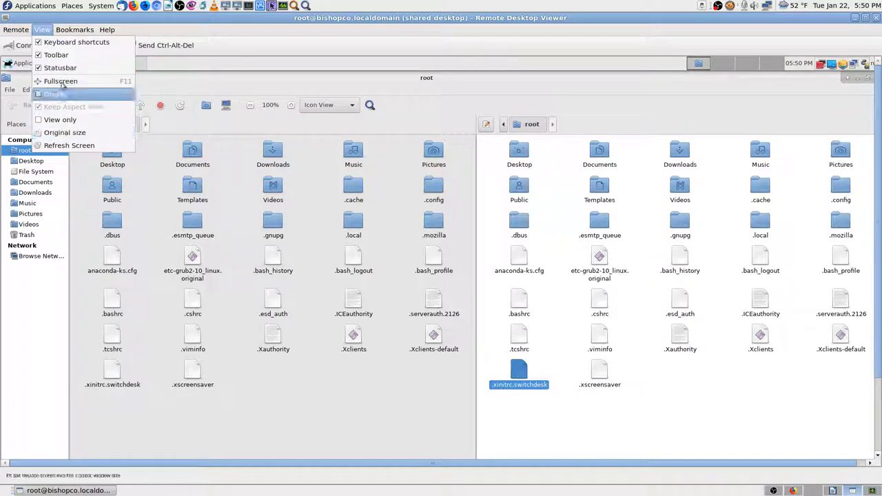
{"action": "mouse_move", "coordinate": [17, 30]}
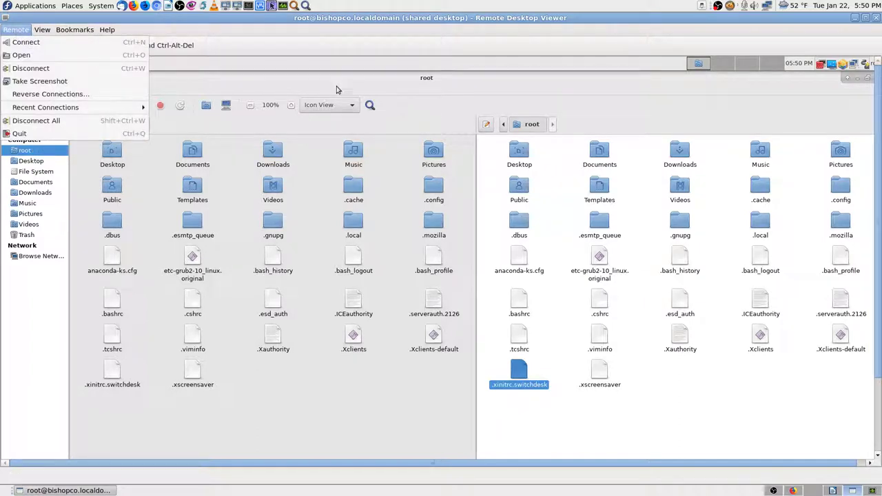
{"action": "key", "text": "Escape"}
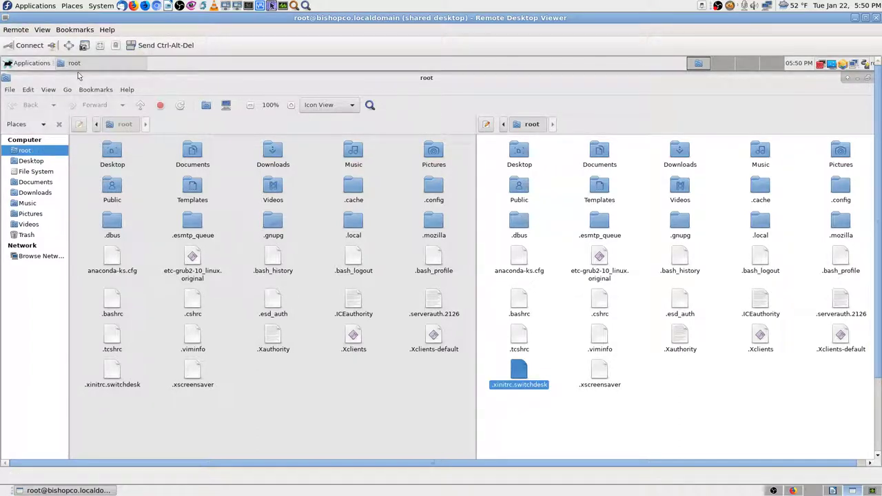
{"action": "key", "text": "F11"}
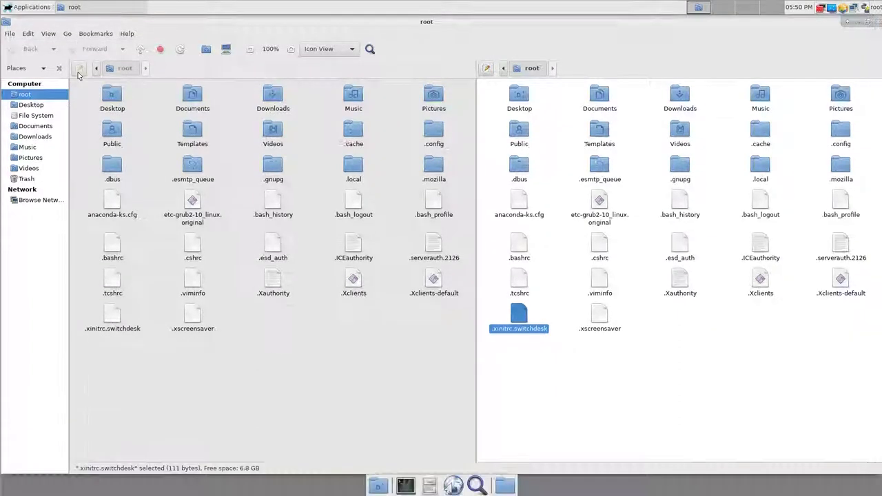
- Change the extra pane that holds the selected .xinitrc.switchdesk file to list view
{"action": "left_click", "coordinate": [50, 33]}
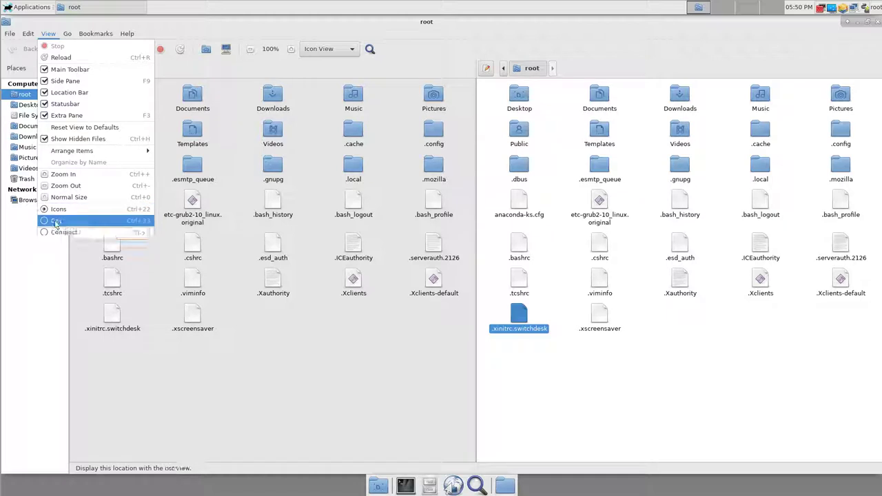
{"action": "key", "text": "Escape"}
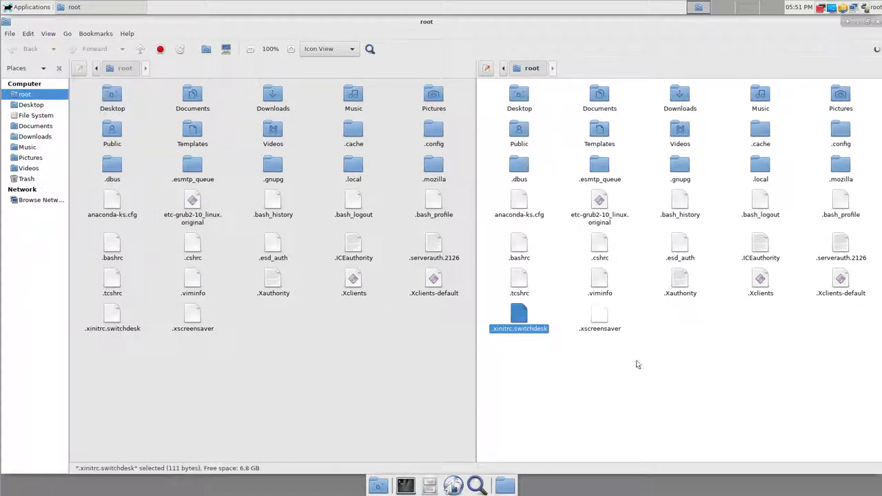
{"action": "key", "text": "ctrl+2"}
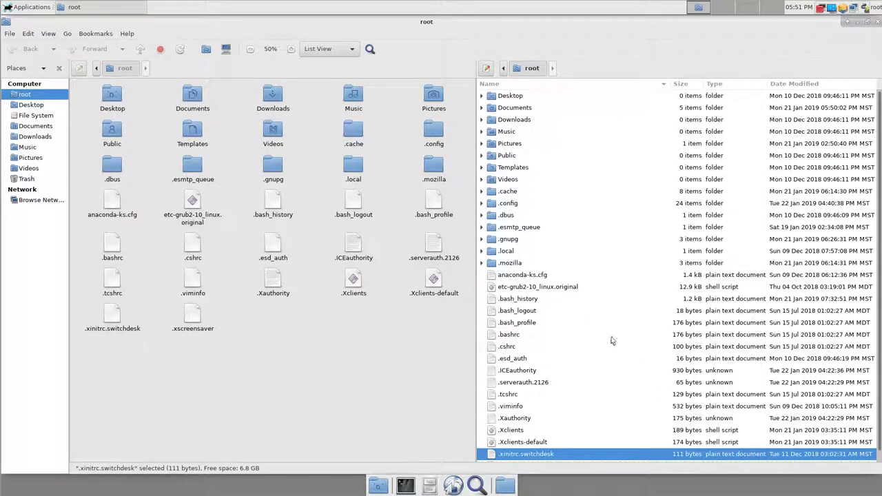
{"action": "scroll", "coordinate": [579, 335], "scroll_direction": "down", "scroll_amount": 1}
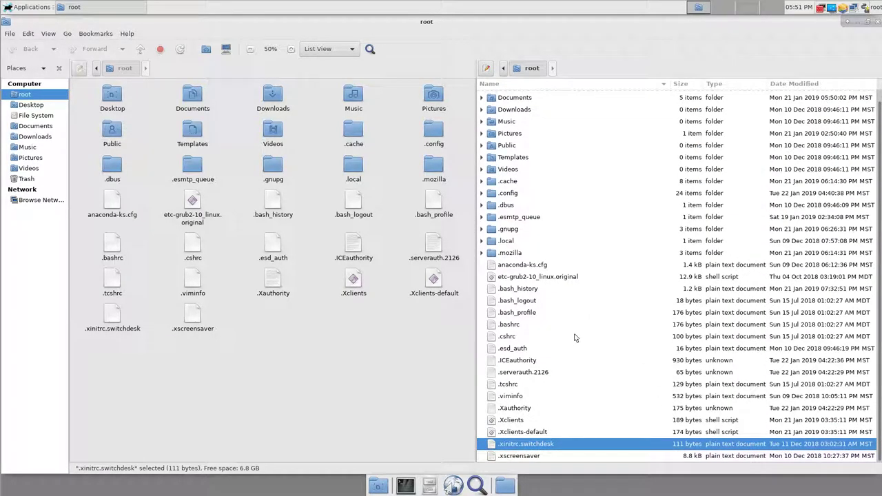
- Rename the .xinitrc.switchdesk file to bckup-xinitrc-switchdesk
{"action": "right_click", "coordinate": [549, 447]}
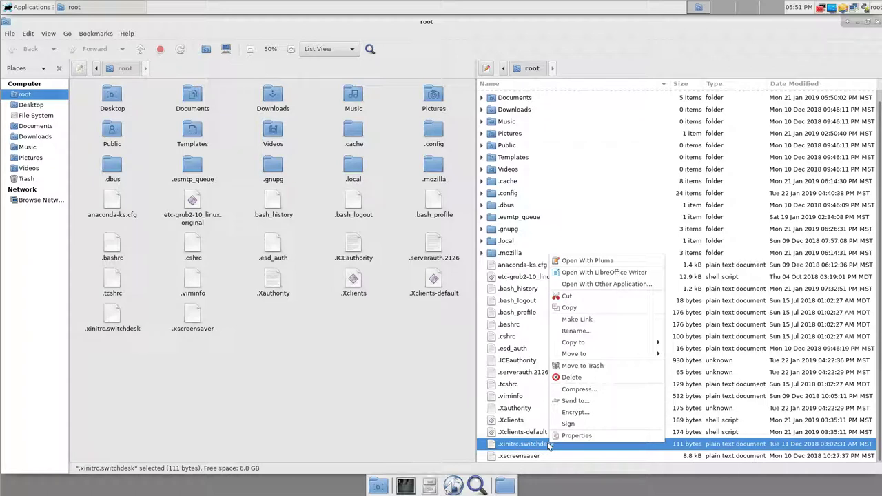
{"action": "mouse_move", "coordinate": [599, 345]}
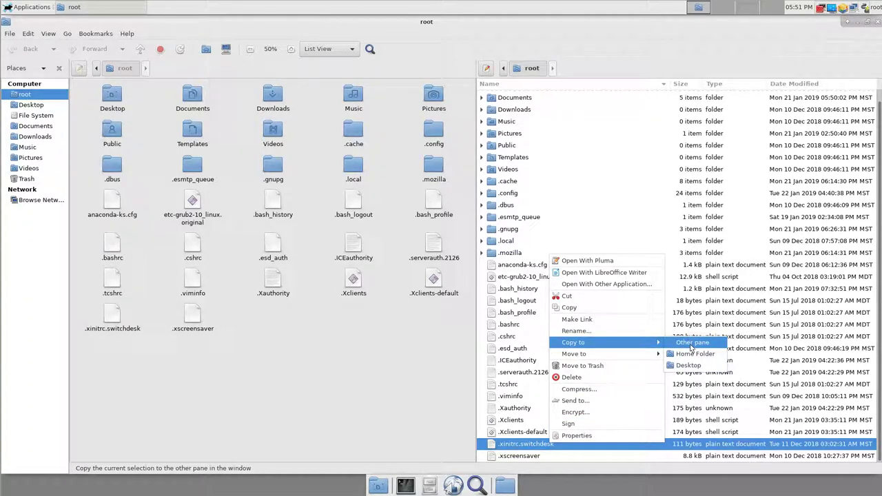
{"action": "left_click", "coordinate": [596, 330]}
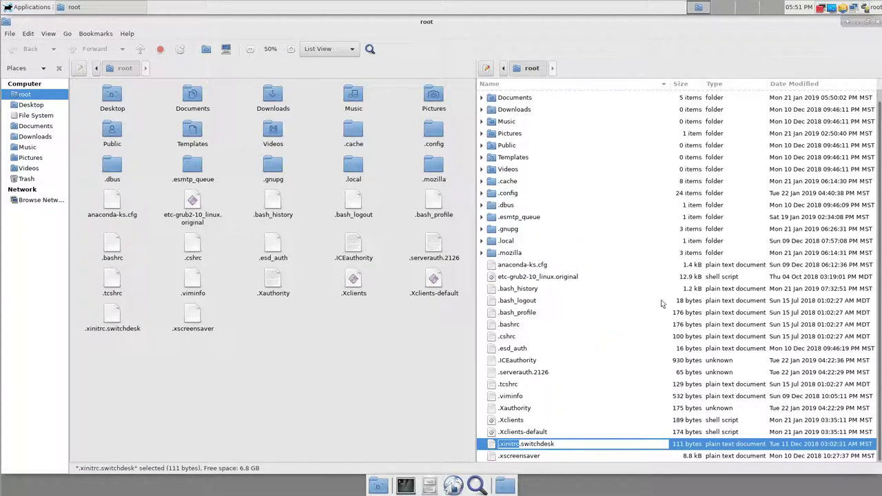
{"action": "key", "text": "Right"}
{"action": "type", "text": "bakcup"}
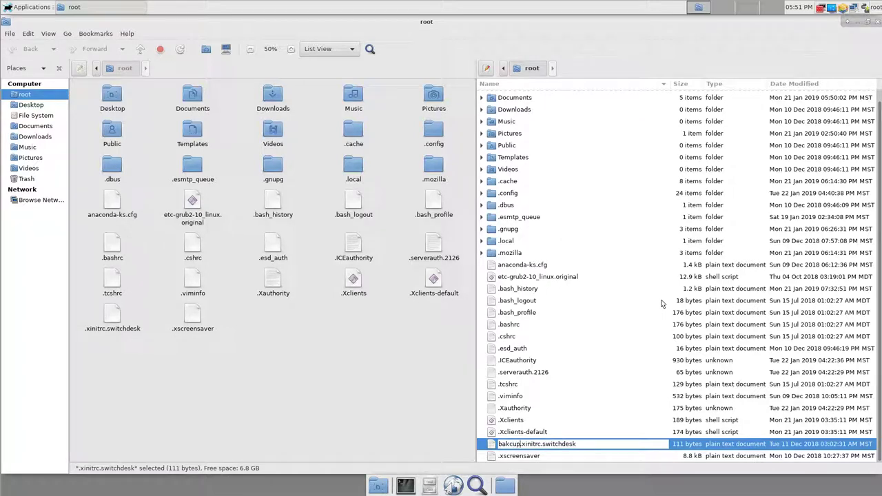
{"action": "key", "text": "BackSpace"}
{"action": "key", "text": "BackSpace"}
{"action": "key", "text": "BackSpace"}
{"action": "key", "text": "BackSpace"}
{"action": "key", "text": "BackSpace"}
{"action": "type", "text": "ckup"}
{"action": "key", "text": "Right"}
{"action": "key", "text": "Right"}
{"action": "key", "text": "Right"}
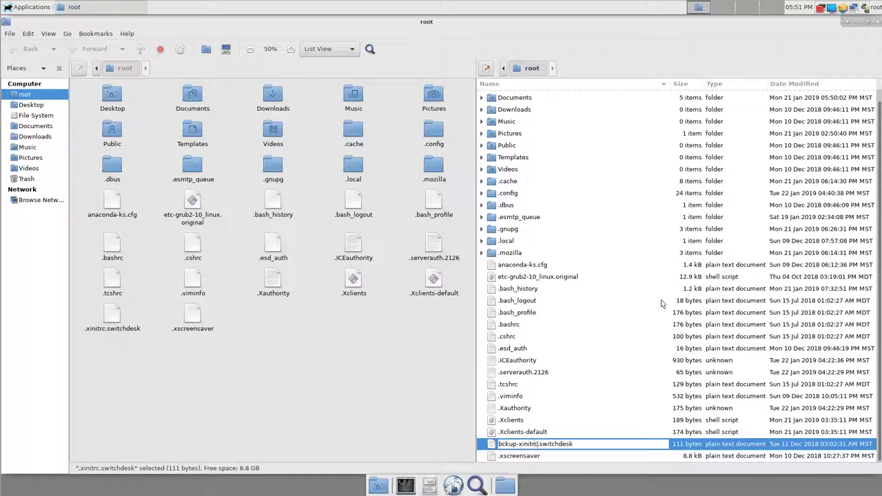
{"action": "key", "text": "Delete"}
{"action": "type", "text": "-"}
{"action": "key", "text": "Return"}
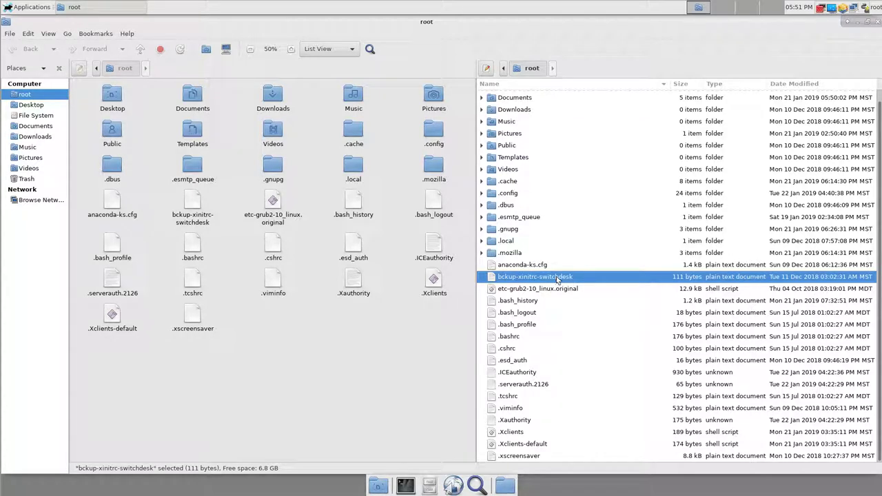
- Open the Documents folder in the icon-view pane and copy bckup-xinitrc-switchdesk there from the list-view pane
{"action": "double_click", "coordinate": [192, 98]}
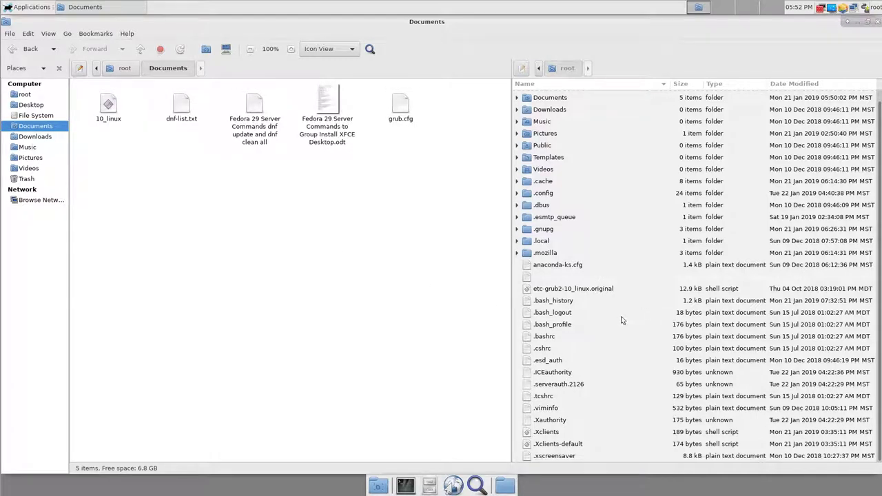
{"action": "left_click", "coordinate": [581, 277]}
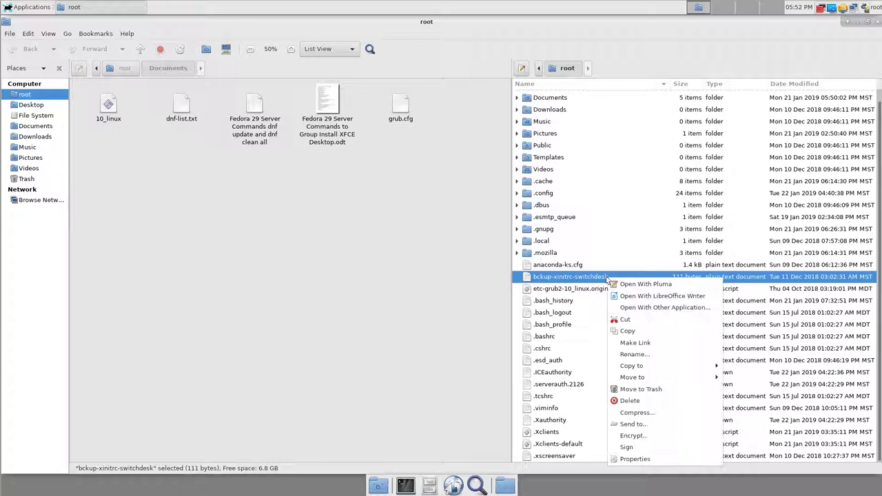
{"action": "left_click", "coordinate": [628, 331]}
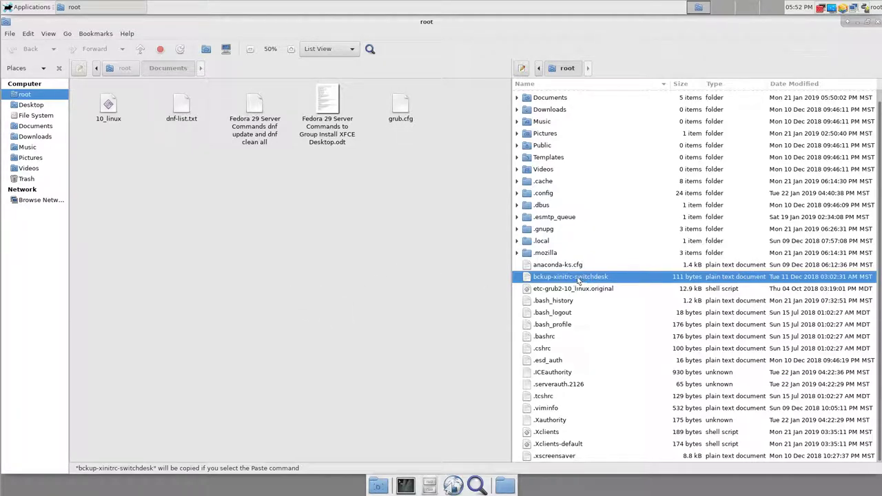
{"action": "right_click", "coordinate": [601, 281]}
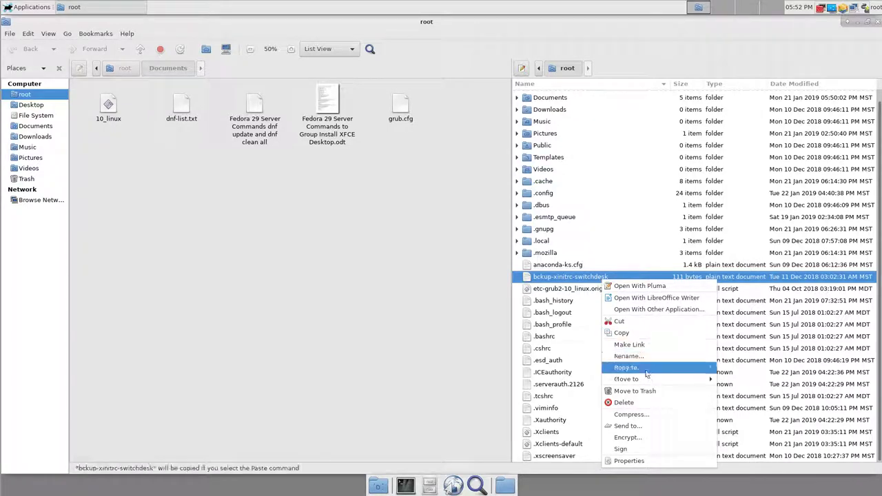
{"action": "mouse_move", "coordinate": [708, 368]}
{"action": "left_click", "coordinate": [758, 371]}
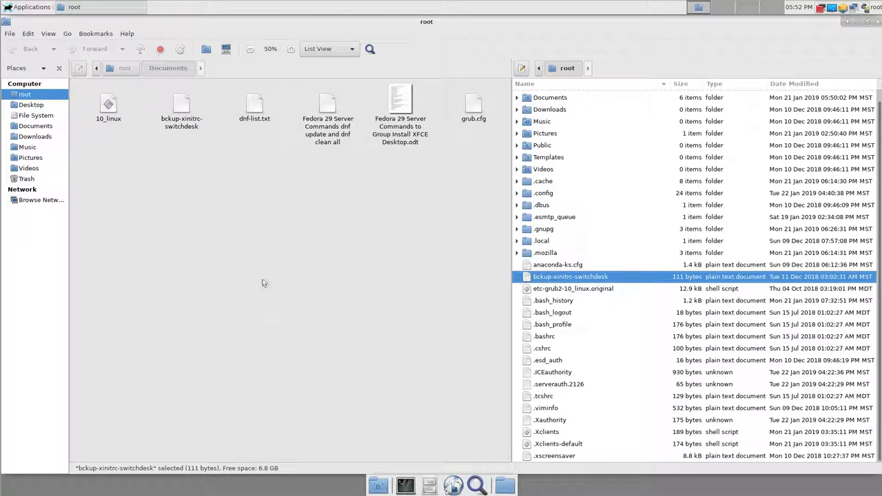
- Rename the bckup-xinitrc-switchdesk copy in the Documents folder to bckup.xinitrc.switchdesk through its file properties
{"action": "left_click", "coordinate": [186, 106]}
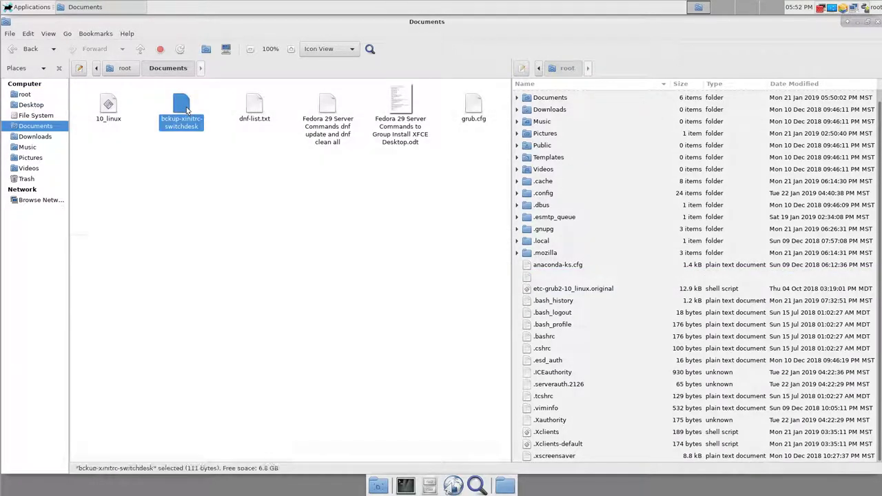
{"action": "right_click", "coordinate": [186, 107]}
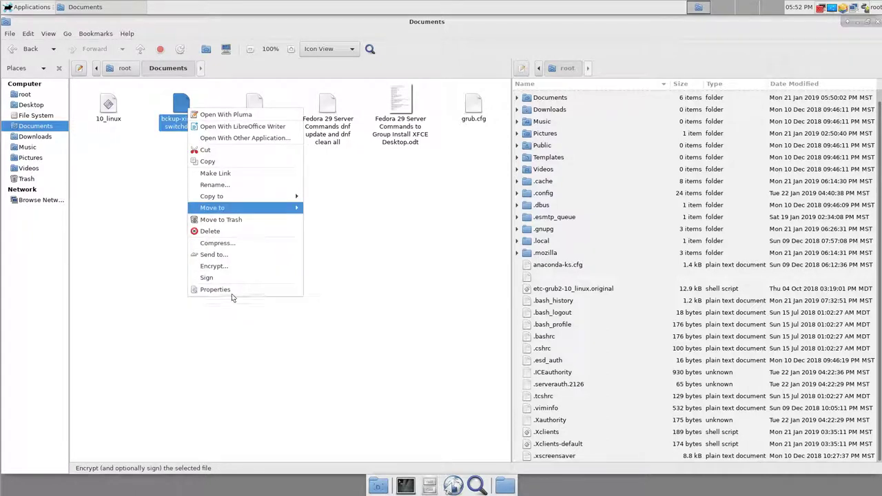
{"action": "left_click", "coordinate": [232, 290]}
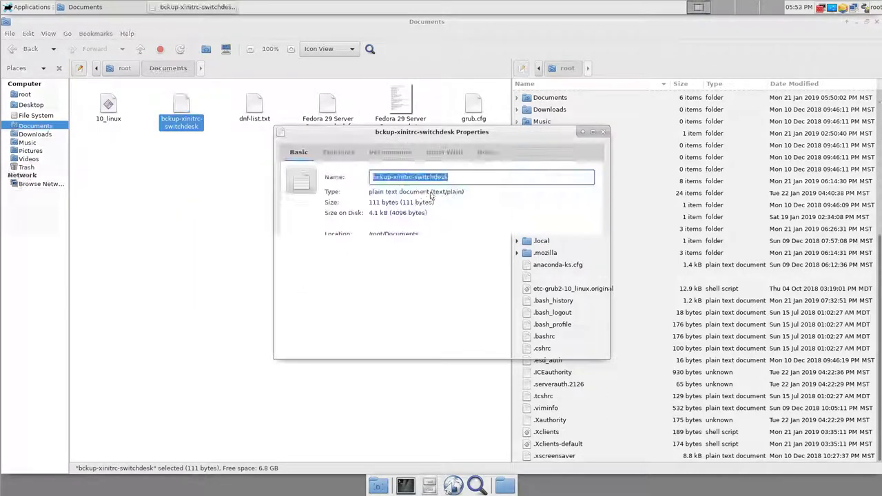
{"action": "left_click", "coordinate": [404, 177]}
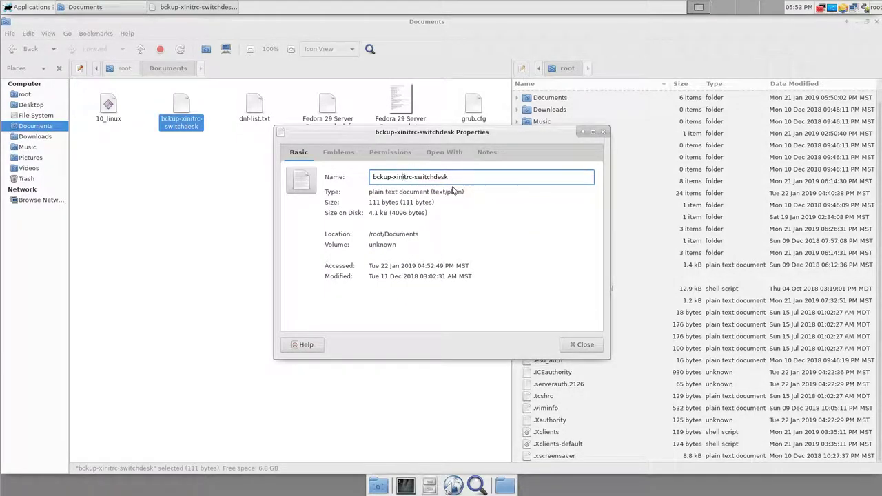
{"action": "key", "text": "BackSpace"}
{"action": "type", "text": "."}
{"action": "key", "text": "Right"}
{"action": "key", "text": "Right"}
{"action": "key", "text": "Right"}
{"action": "key", "text": "Right"}
{"action": "key", "text": "Right"}
{"action": "key", "text": "Delete"}
{"action": "type", "text": "."}
{"action": "key", "text": "Return"}
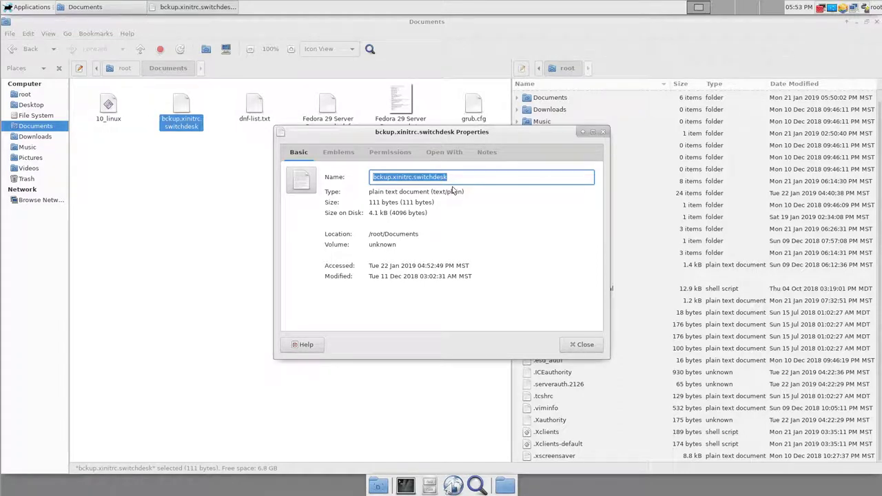
{"action": "left_click", "coordinate": [584, 345]}
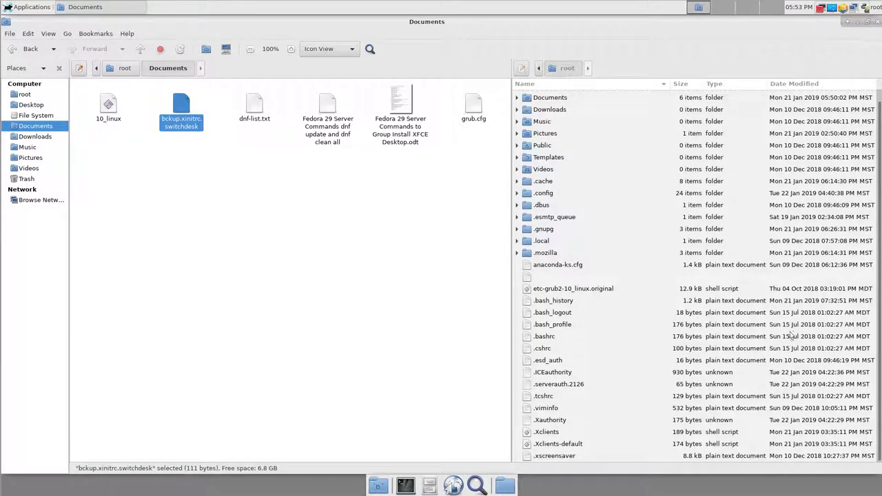
- Leave full screen, check the switchdesk terminal output document in LibreOffice Writer, and return to the Remote Desktop Viewer
{"action": "key", "text": "F11"}
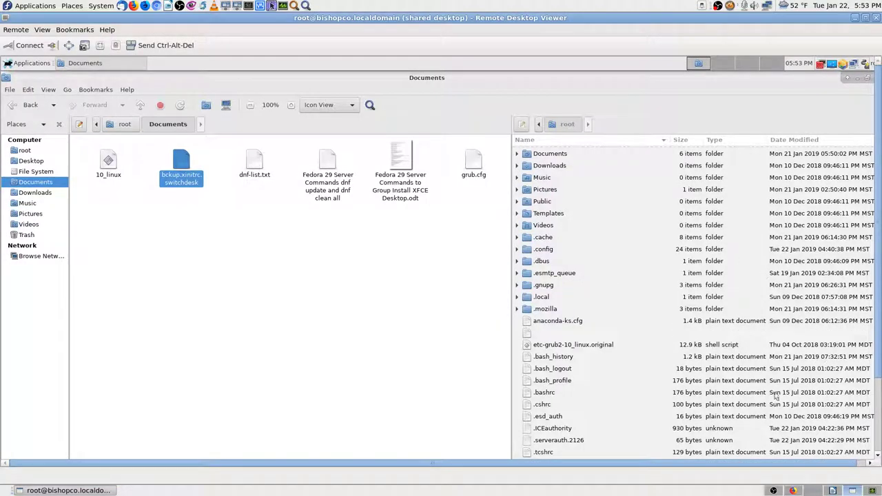
{"action": "left_click", "coordinate": [835, 491]}
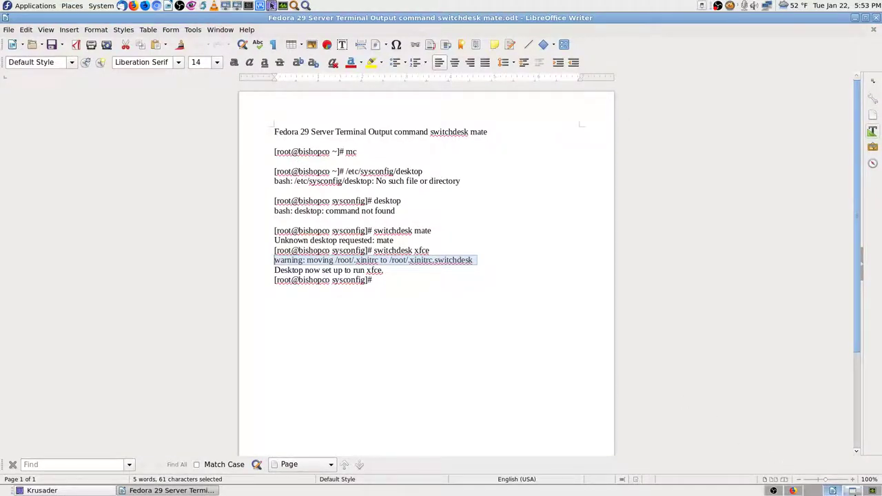
{"action": "left_click", "coordinate": [855, 492]}
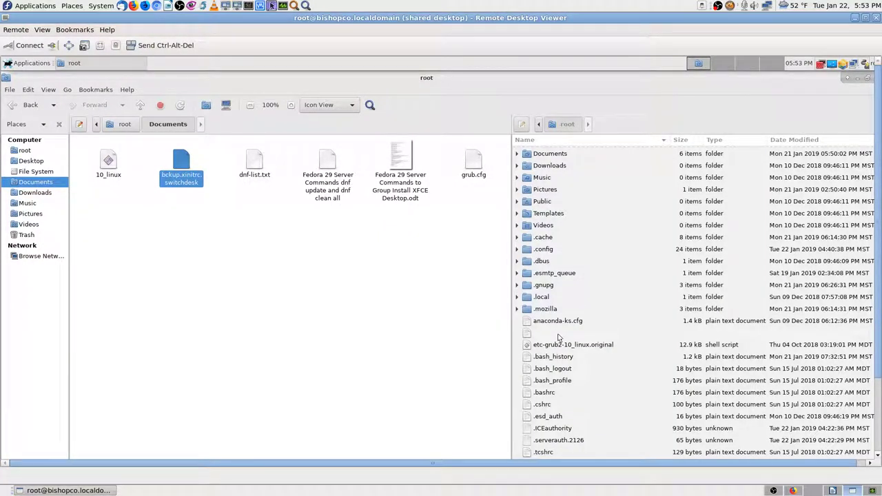
- Rename the bckup-xinitrc-switchdesk file in the root home folder to .xinitrc
{"action": "right_click", "coordinate": [557, 334]}
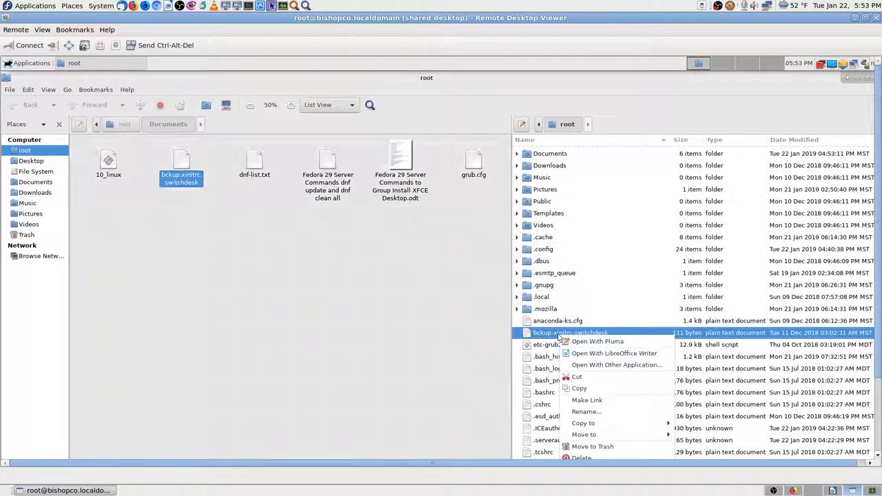
{"action": "left_click", "coordinate": [593, 414]}
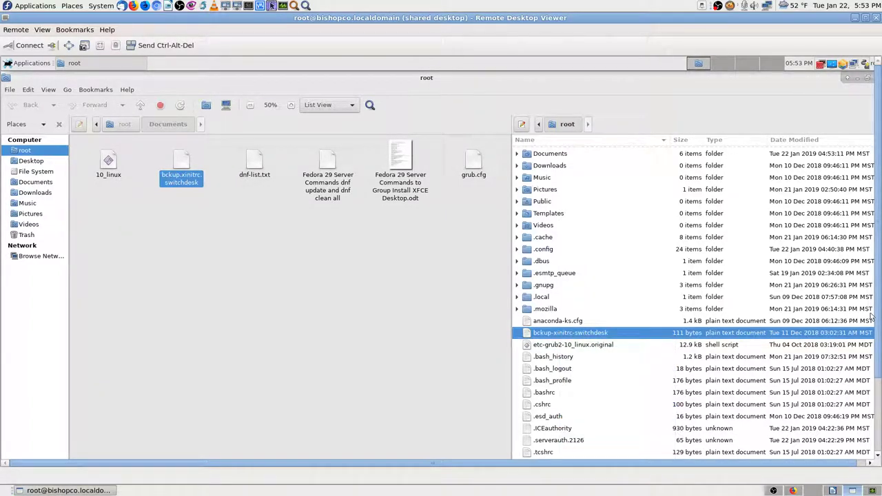
{"action": "key", "text": "Home"}
{"action": "key", "text": "Delete"}
{"action": "key", "text": "Delete"}
{"action": "key", "text": "Delete"}
{"action": "key", "text": "Delete"}
{"action": "key", "text": "Delete"}
{"action": "key", "text": "Delete"}
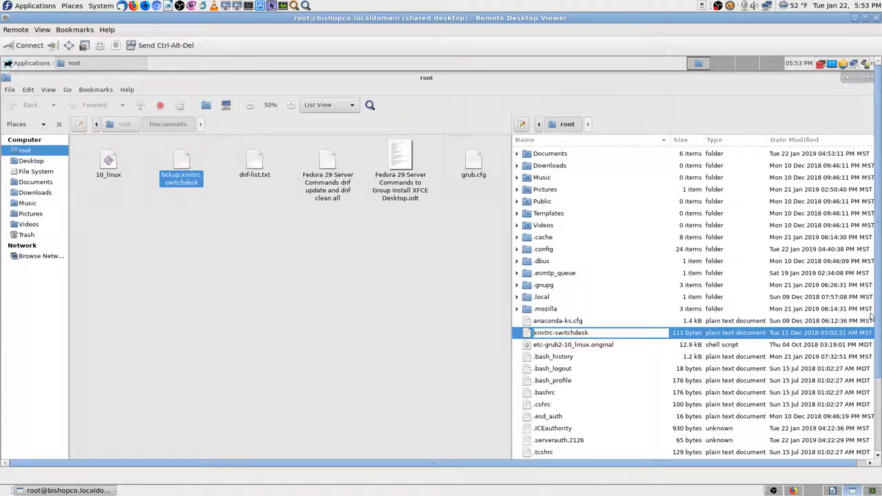
{"action": "type", "text": "."}
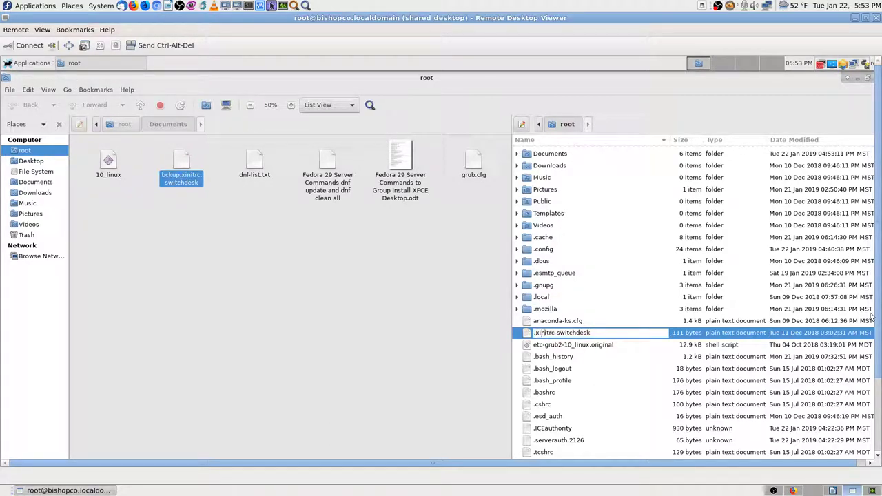
{"action": "key", "text": "Right"}
{"action": "key", "text": "Right"}
{"action": "key", "text": "Right"}
{"action": "key", "text": "Right"}
{"action": "key", "text": "Right"}
{"action": "key", "text": "Right"}
{"action": "key", "text": "Right"}
{"action": "key", "text": "Delete"}
{"action": "key", "text": "Delete"}
{"action": "key", "text": "Delete"}
{"action": "key", "text": "Delete"}
{"action": "key", "text": "Delete"}
{"action": "key", "text": "Delete"}
{"action": "key", "text": "Delete"}
{"action": "key", "text": "Delete"}
{"action": "key", "text": "Delete"}
{"action": "key", "text": "Delete"}
{"action": "key", "text": "Delete"}
{"action": "key", "text": "Return"}
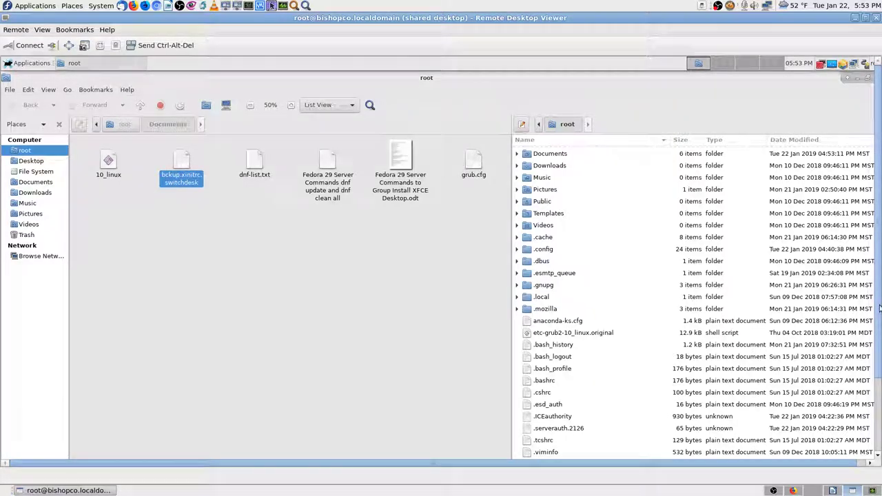
- Restore full screen and open .xinitrc from the root home folder in Pluma to review its session lines, closing the editor when done
{"action": "left_click", "coordinate": [526, 406]}
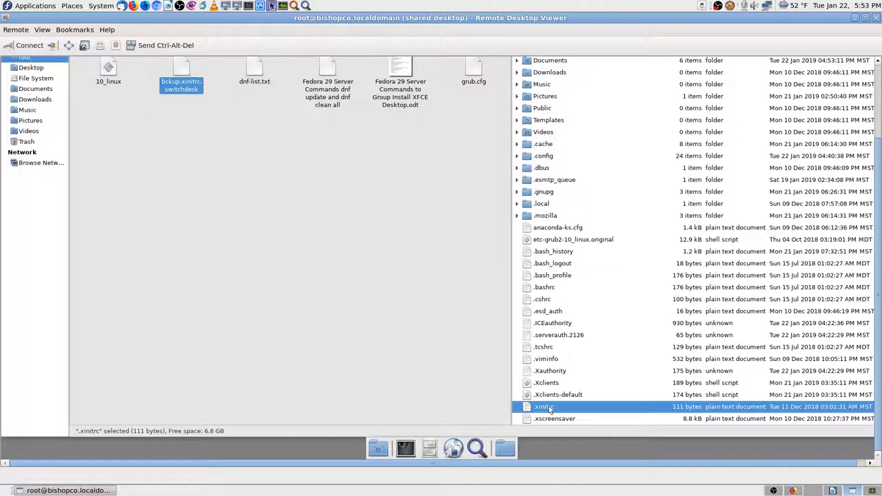
{"action": "key", "text": "F11"}
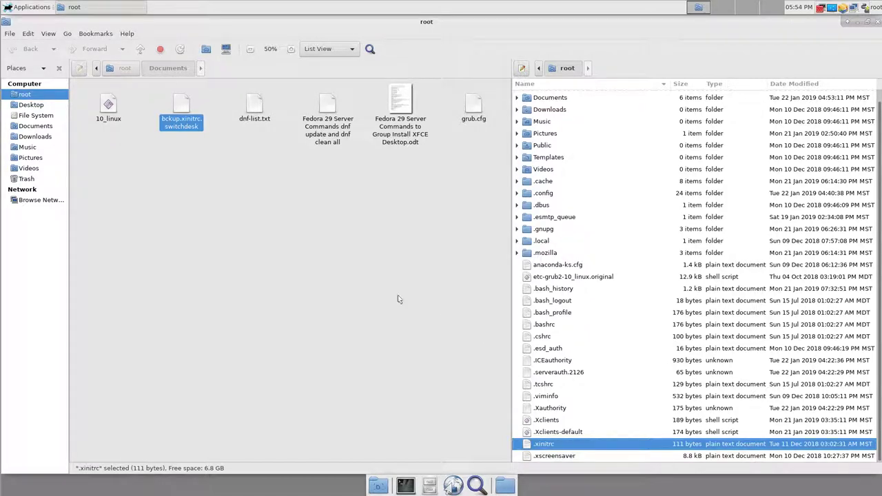
{"action": "right_click", "coordinate": [568, 448]}
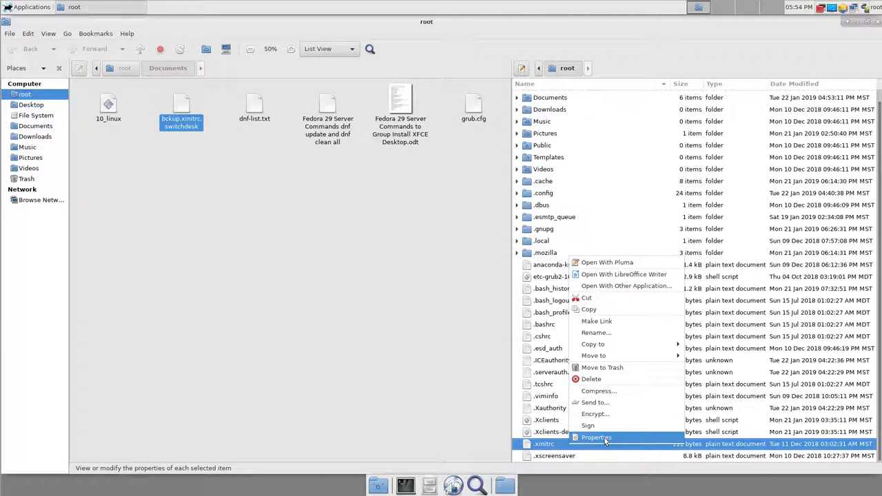
{"action": "left_click", "coordinate": [627, 261]}
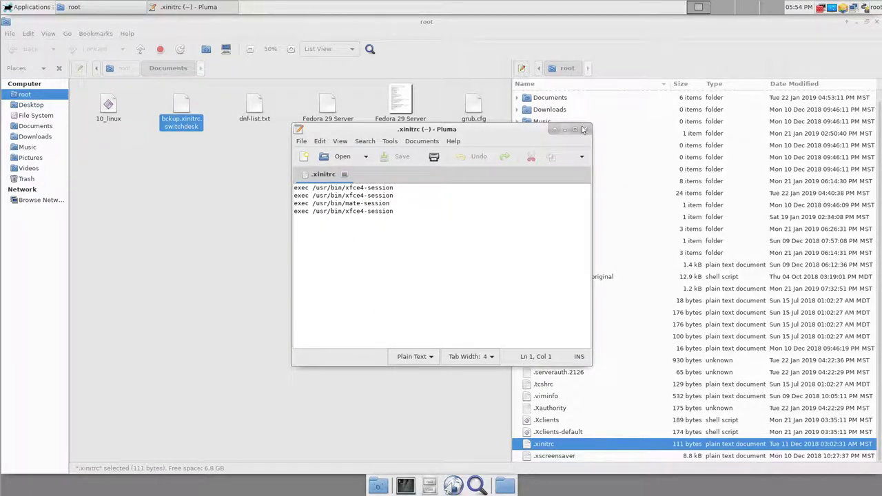
{"action": "key", "text": "alt+F10"}
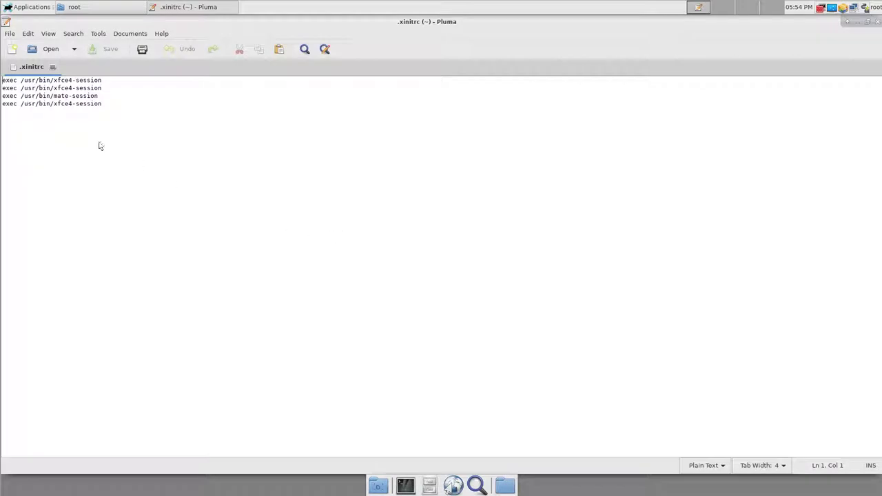
{"action": "left_click", "coordinate": [70, 96]}
{"action": "left_click", "coordinate": [877, 22]}
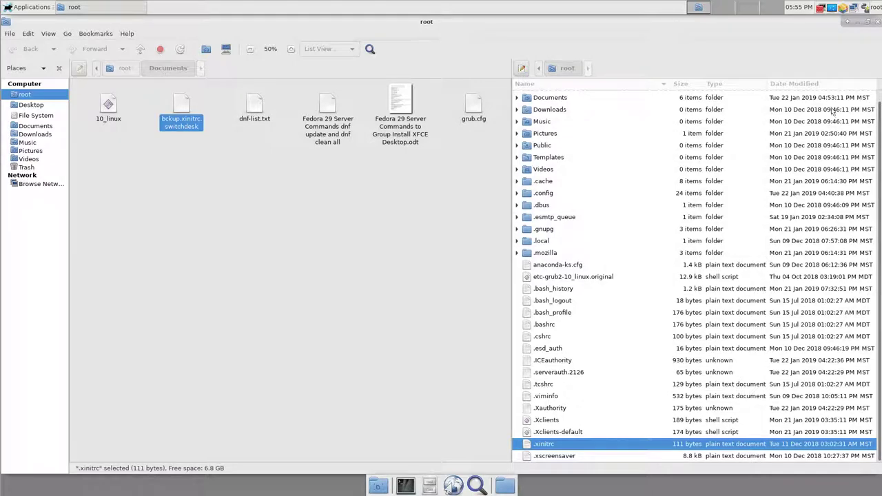
- Close the file manager on the remote desktop, and disconnect and quit the Remote Desktop Viewer
{"action": "left_click", "coordinate": [877, 24]}
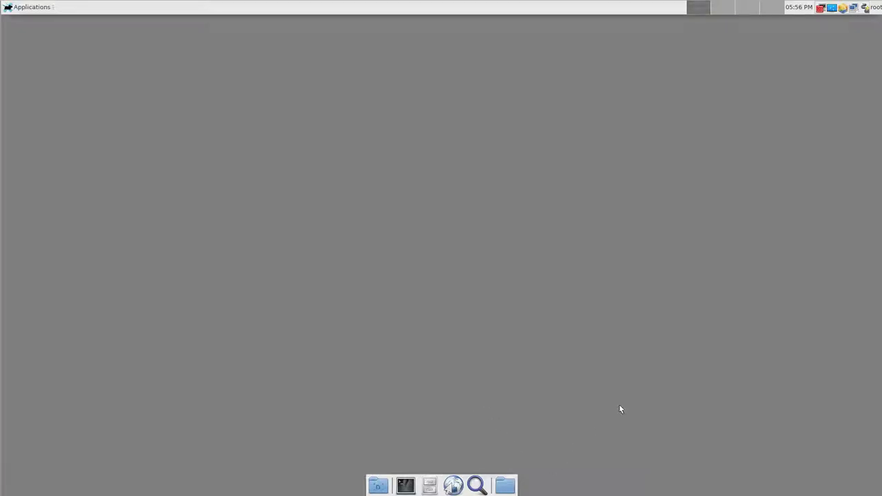
{"action": "key", "text": "F11"}
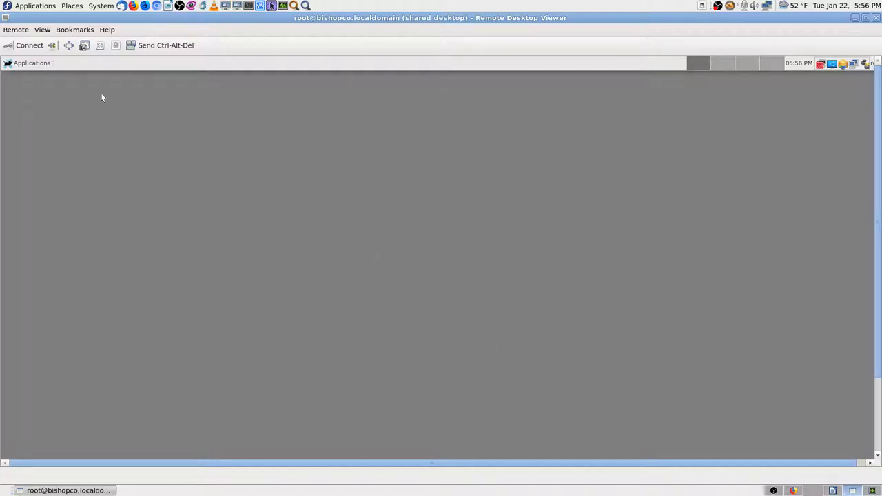
{"action": "left_click", "coordinate": [52, 44]}
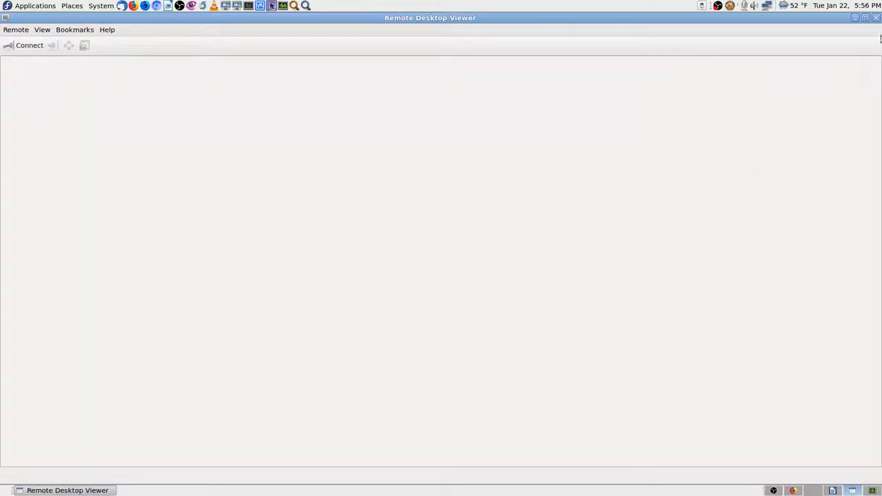
{"action": "left_click", "coordinate": [875, 18]}
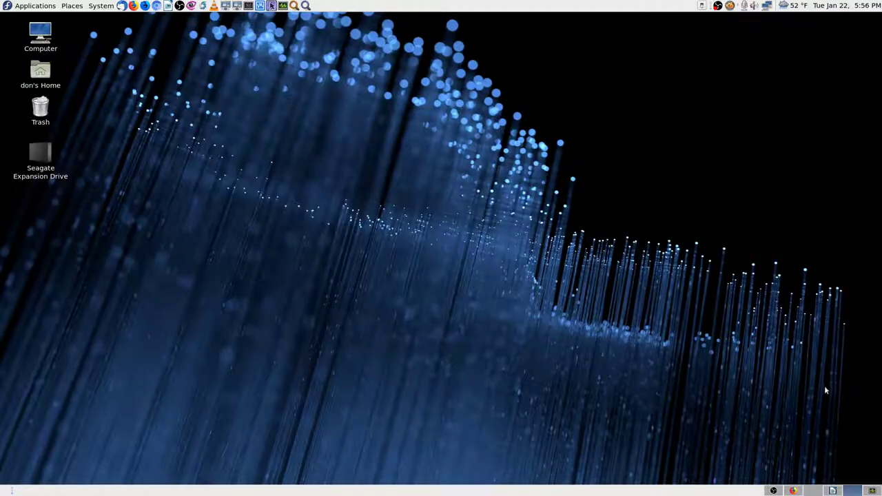
- Close the switchdesk document in LibreOffice Writer and open Fedora 29 Server NetProMax Fixing Plymouth Boot Loader.odt from Krusader
{"action": "left_click", "coordinate": [835, 490]}
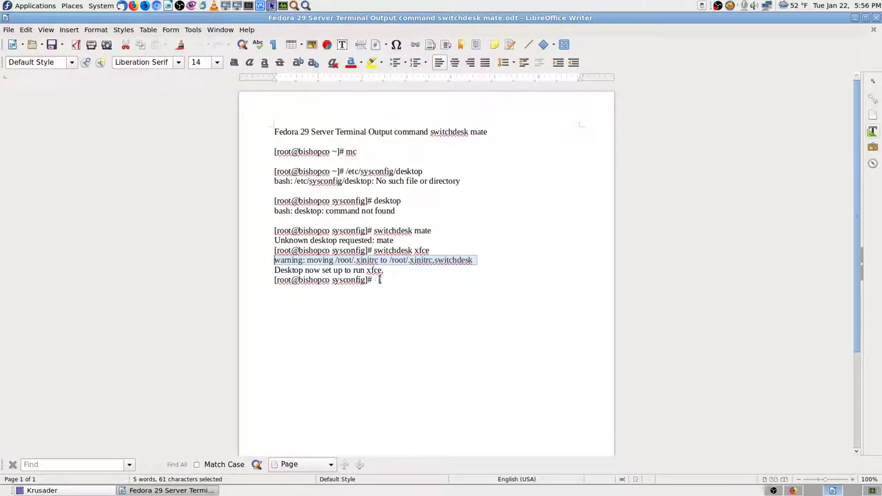
{"action": "left_click", "coordinate": [877, 20]}
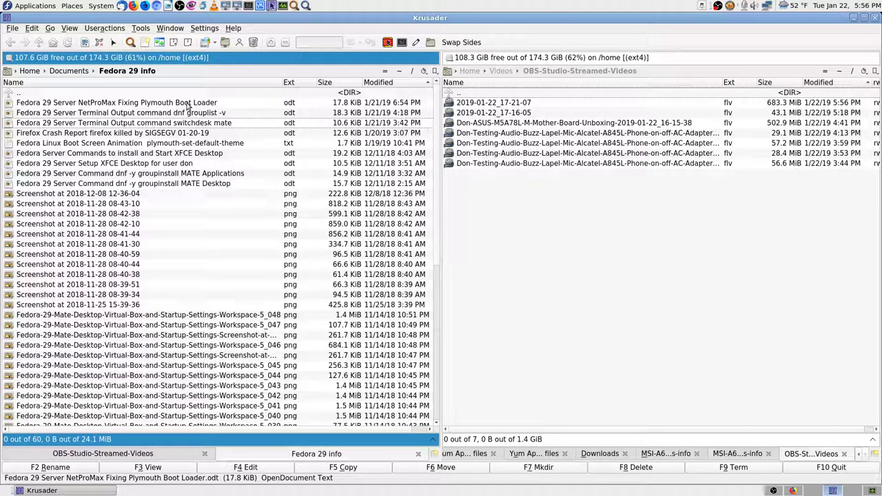
{"action": "mouse_move", "coordinate": [187, 104]}
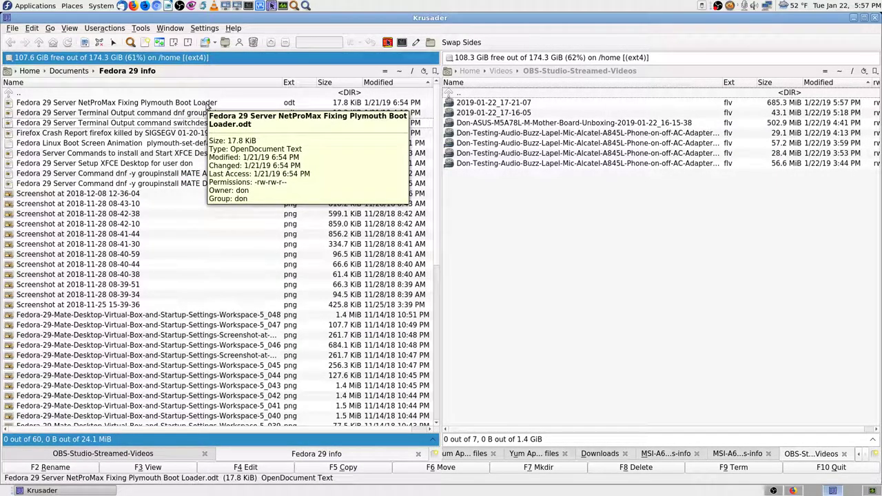
{"action": "double_click", "coordinate": [207, 104]}
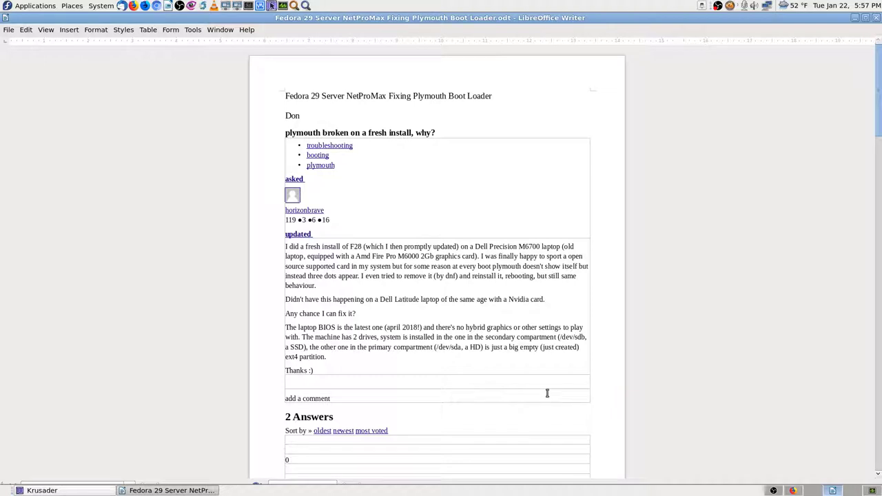
- Examine the Plymouth boot loader document, especially the suggested fix, the commands that were run and the grub2-mkconfig output
{"action": "scroll", "coordinate": [547, 393], "scroll_direction": "down", "scroll_amount": 15}
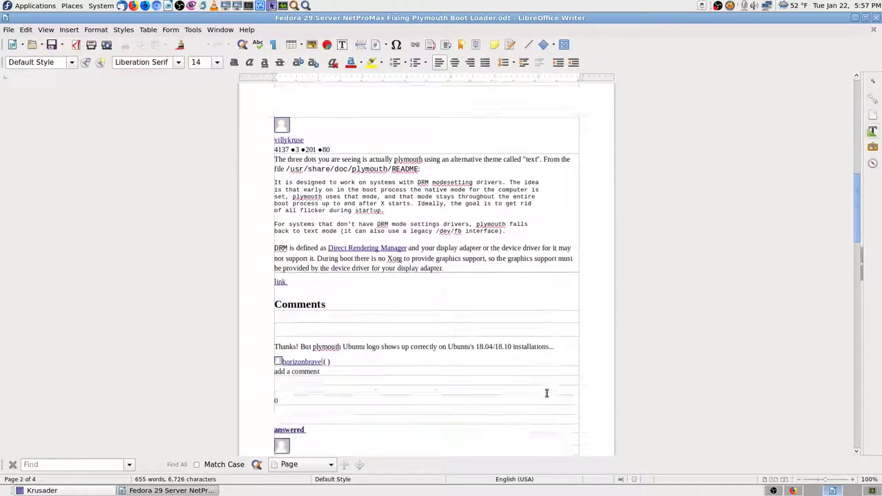
{"action": "scroll", "coordinate": [547, 392], "scroll_direction": "down", "scroll_amount": 15}
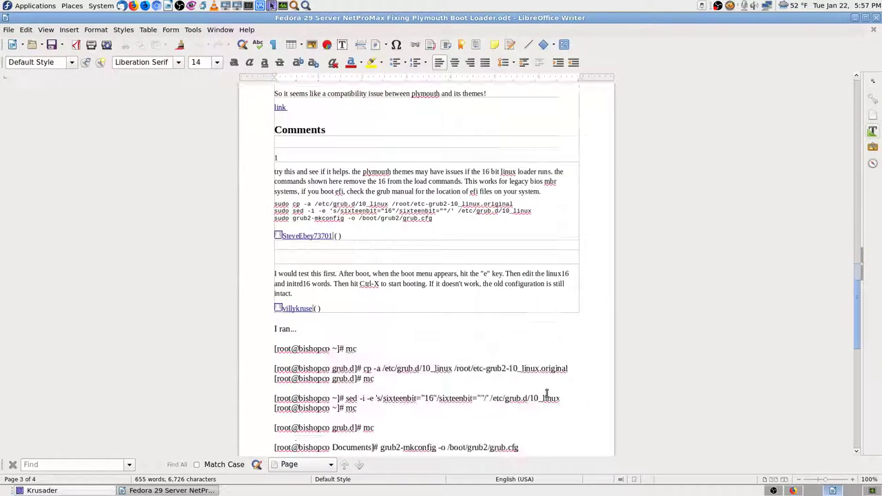
{"action": "scroll", "coordinate": [548, 393], "scroll_direction": "down", "scroll_amount": 3}
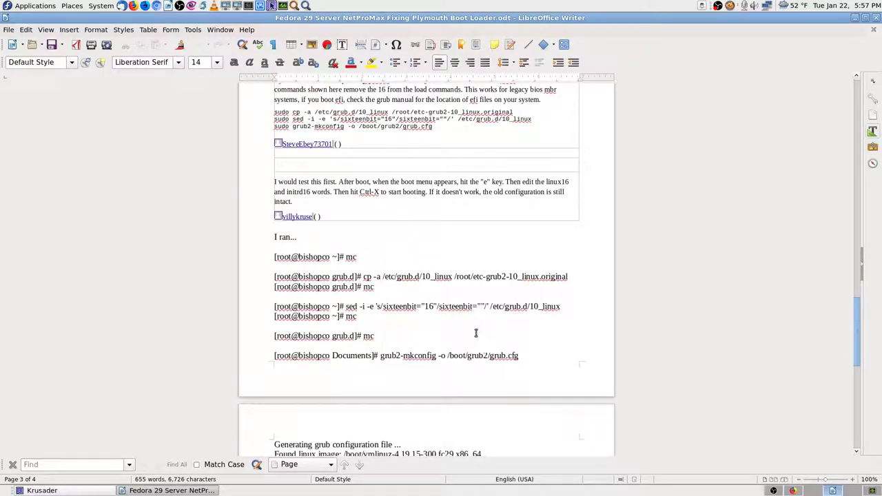
{"action": "scroll", "coordinate": [476, 333], "scroll_direction": "down", "scroll_amount": 3}
{"action": "scroll", "coordinate": [476, 324], "scroll_direction": "down", "scroll_amount": 3}
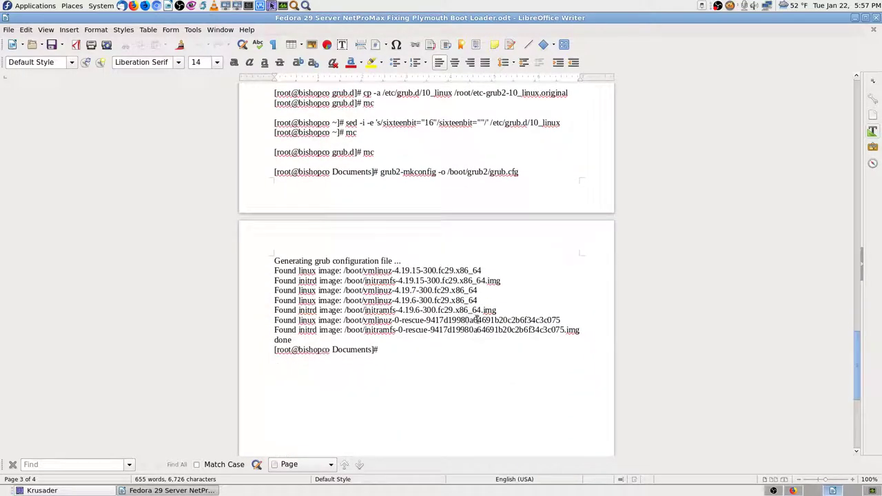
{"action": "scroll", "coordinate": [475, 319], "scroll_direction": "up", "scroll_amount": 8}
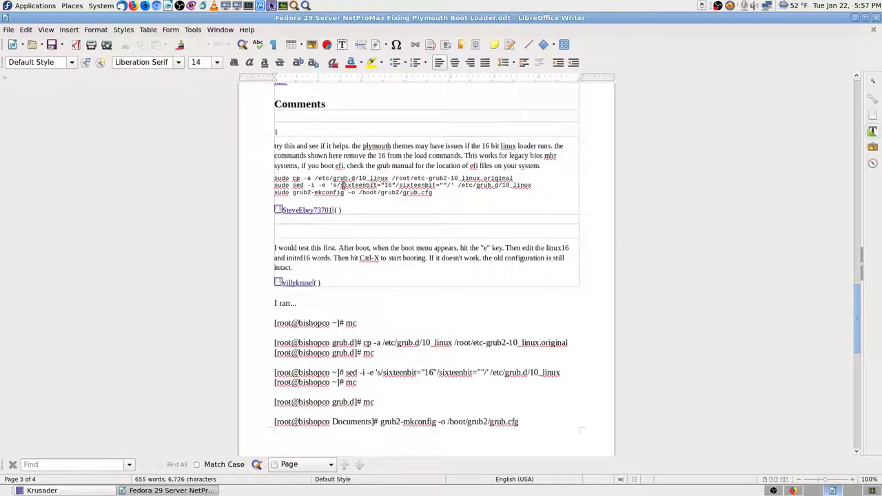
{"action": "scroll", "coordinate": [400, 298], "scroll_direction": "down", "scroll_amount": 2}
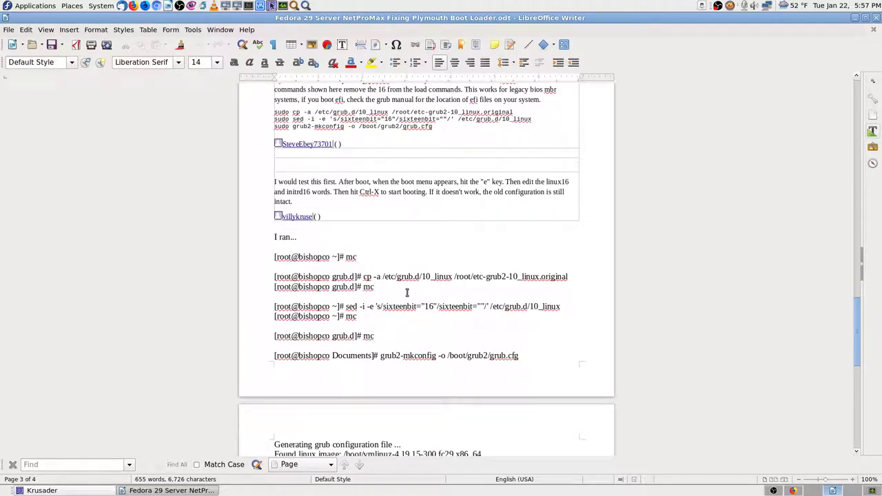
{"action": "scroll", "coordinate": [446, 290], "scroll_direction": "down", "scroll_amount": 3}
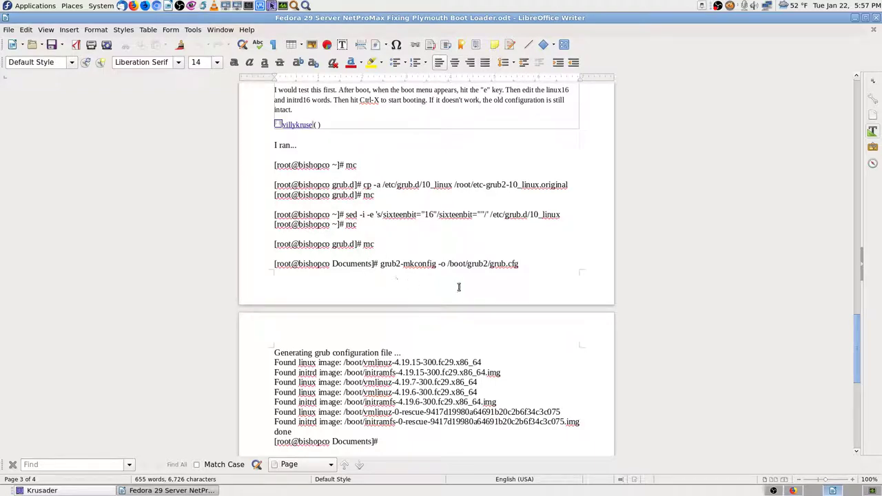
- Examine the grub2-mkconfig -o /boot/grub2/grub.cfg command and its output in the Plymouth boot loader document, and close the document
{"action": "left_click_drag", "start_coordinate": [381, 263], "coordinate": [516, 263]}
{"action": "left_click", "coordinate": [492, 270]}
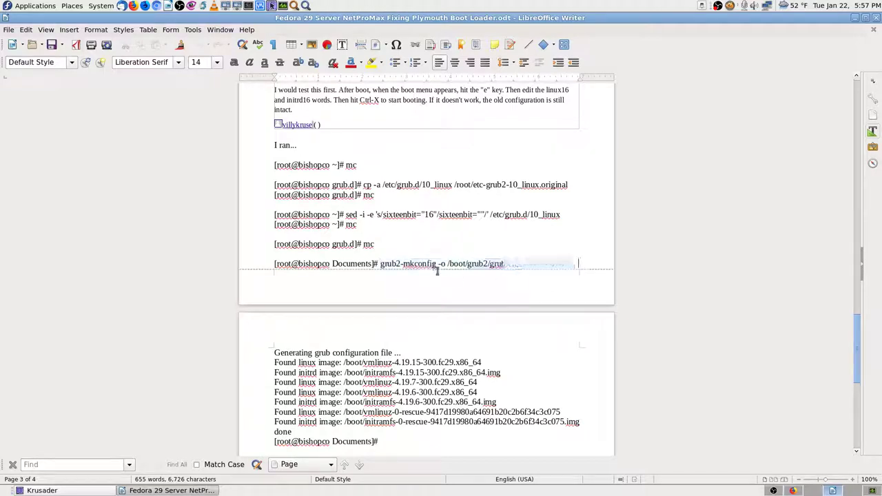
{"action": "left_click_drag", "start_coordinate": [435, 263], "coordinate": [380, 263]}
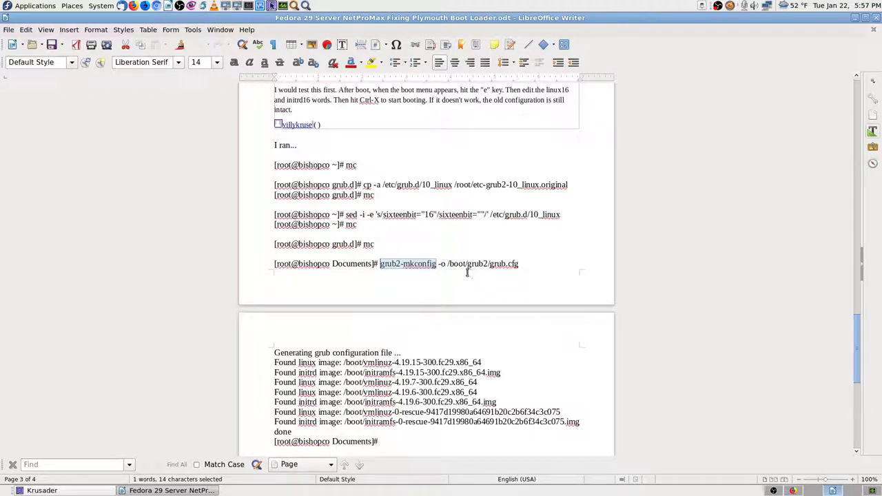
{"action": "left_click", "coordinate": [439, 264]}
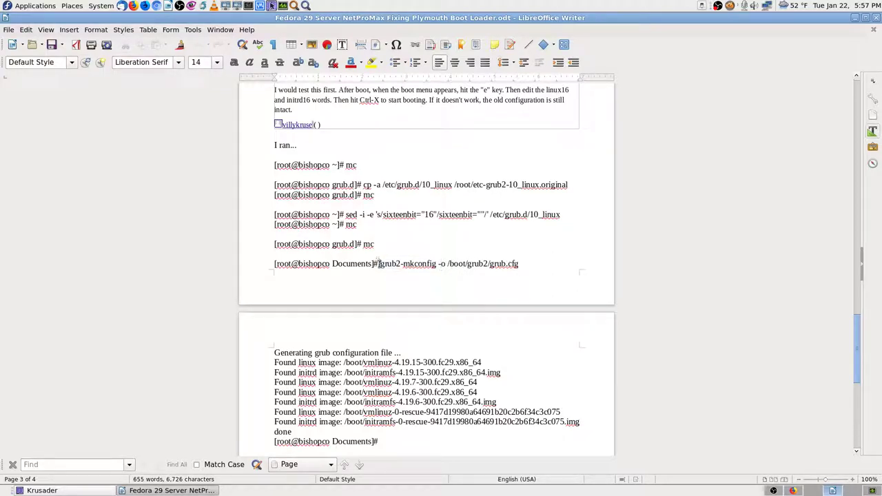
{"action": "left_click_drag", "start_coordinate": [379, 263], "coordinate": [435, 264]}
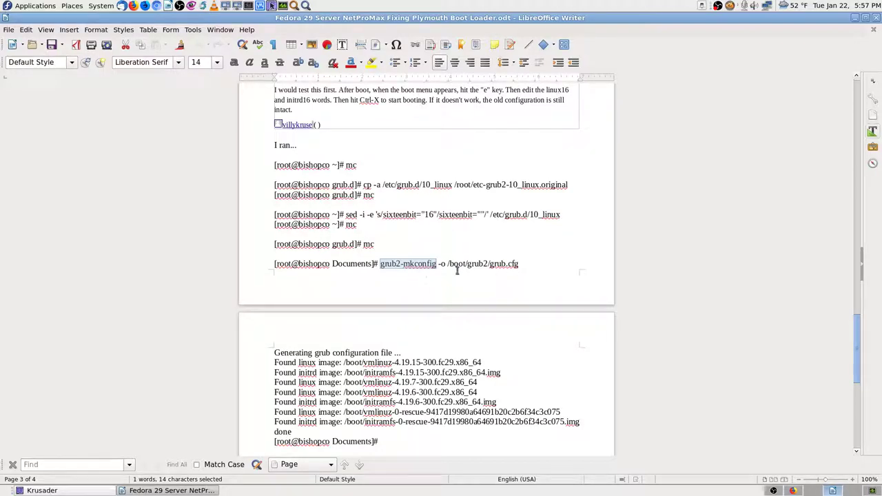
{"action": "left_click", "coordinate": [373, 264]}
{"action": "scroll", "coordinate": [373, 263], "scroll_direction": "down", "scroll_amount": 2}
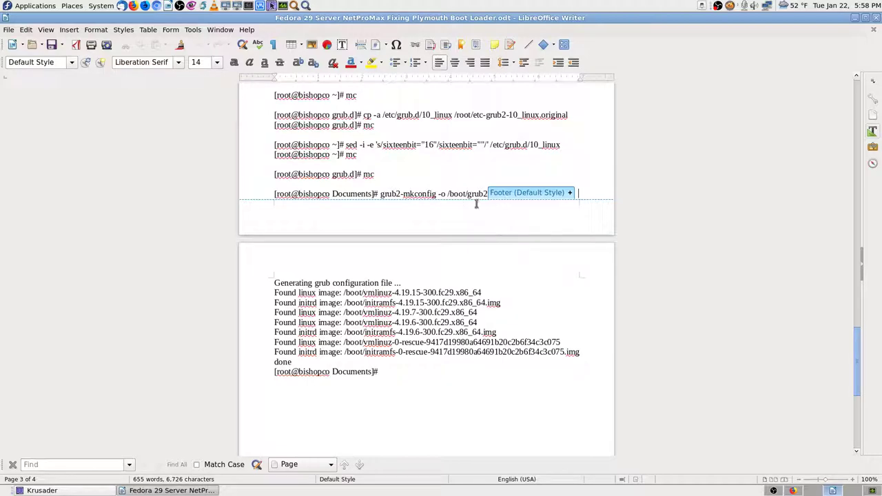
{"action": "scroll", "coordinate": [371, 402], "scroll_direction": "down", "scroll_amount": 3}
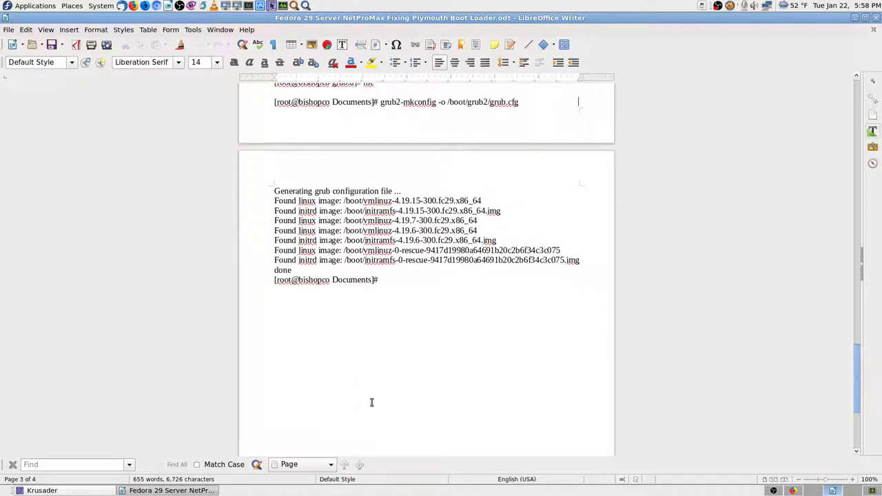
{"action": "scroll", "coordinate": [383, 364], "scroll_direction": "down", "scroll_amount": 5}
{"action": "scroll", "coordinate": [388, 363], "scroll_direction": "up", "scroll_amount": 10}
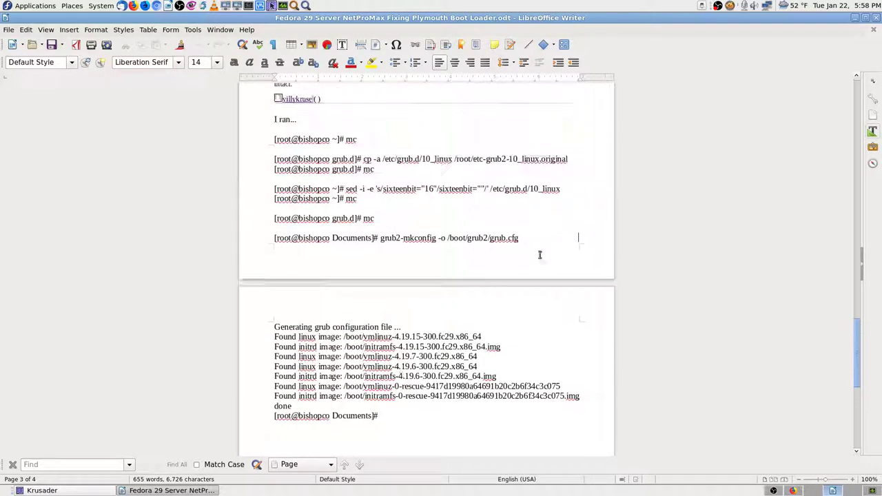
{"action": "left_click", "coordinate": [856, 91]}
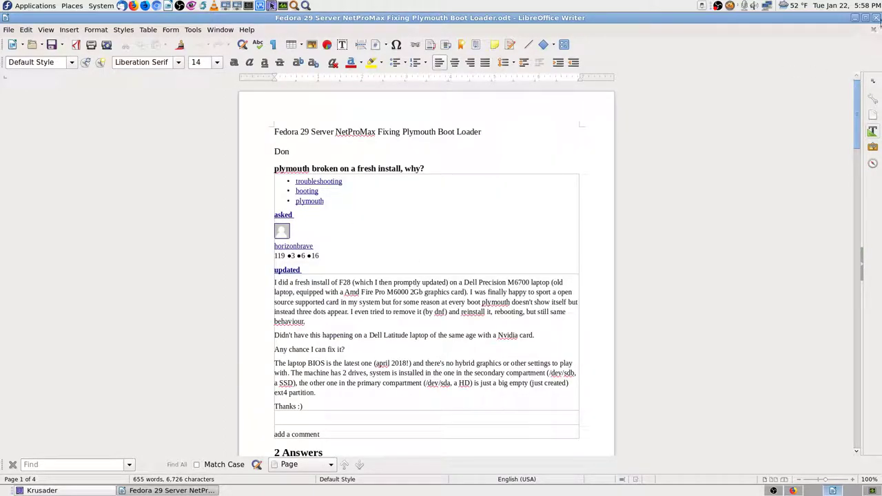
{"action": "left_click", "coordinate": [876, 18]}
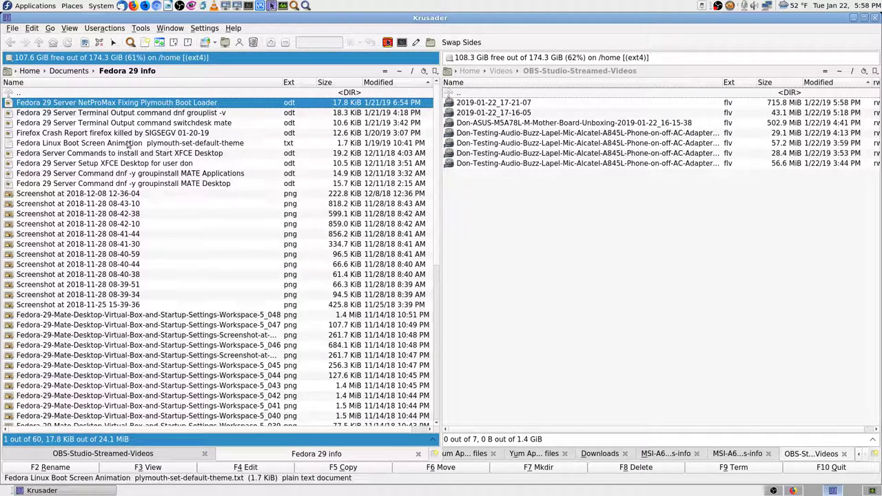
{"action": "left_click", "coordinate": [166, 95]}
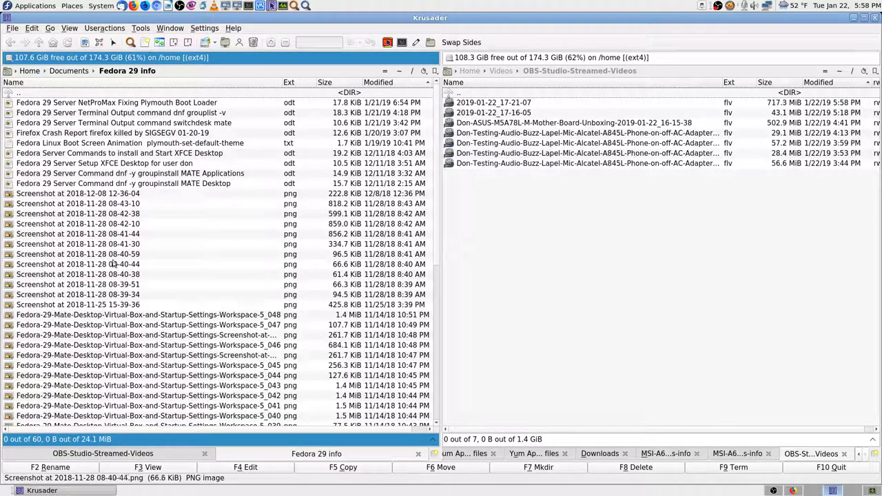
{"action": "double_click", "coordinate": [132, 194]}
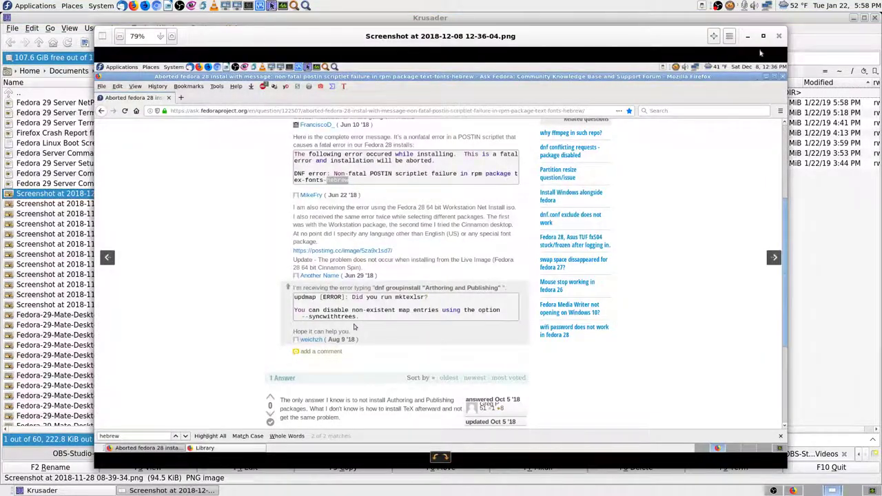
{"action": "left_click", "coordinate": [763, 35]}
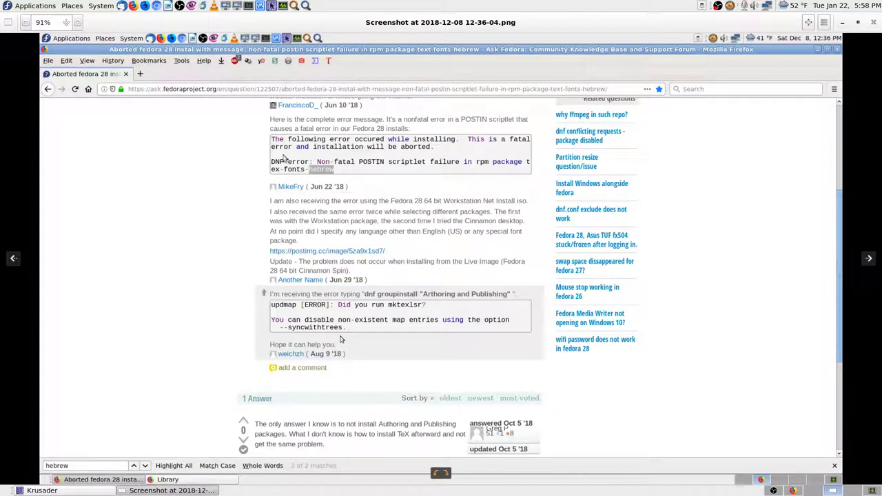
- Browse the neighbouring 2018-11-28 screenshots of the Fedora MATE Compiz live system, and return to the 2018-12-08 screenshot
{"action": "key", "text": "Left"}
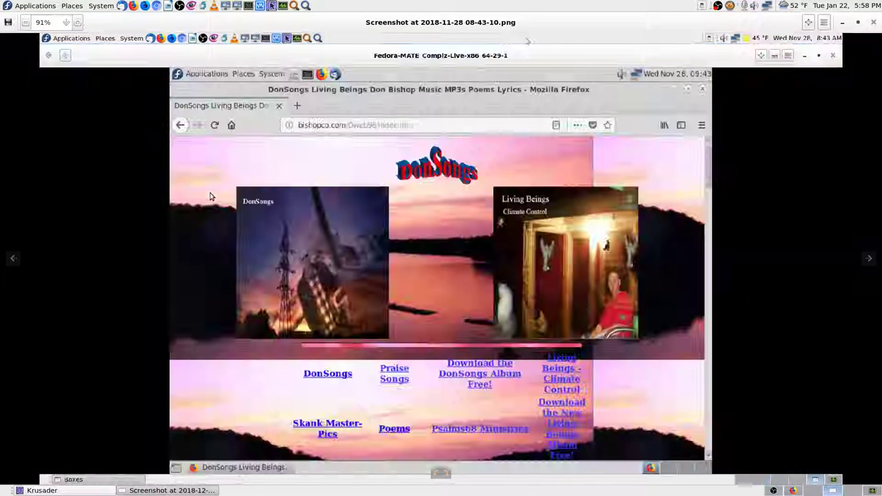
{"action": "key", "text": "Left"}
{"action": "key", "text": "Left"}
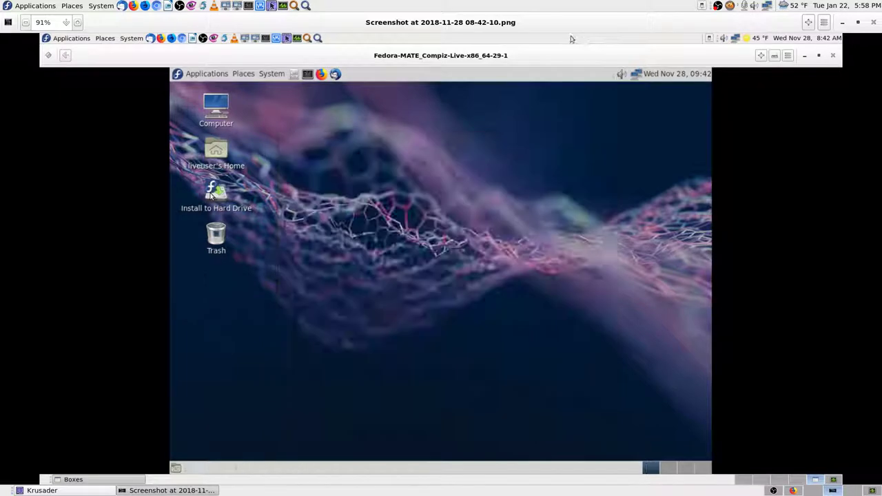
{"action": "key", "text": "Right"}
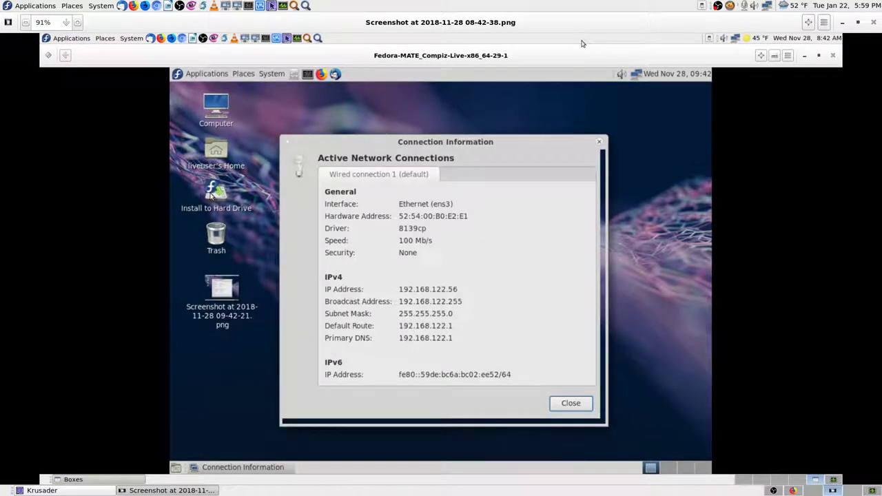
{"action": "key", "text": "Left"}
{"action": "key", "text": "Left"}
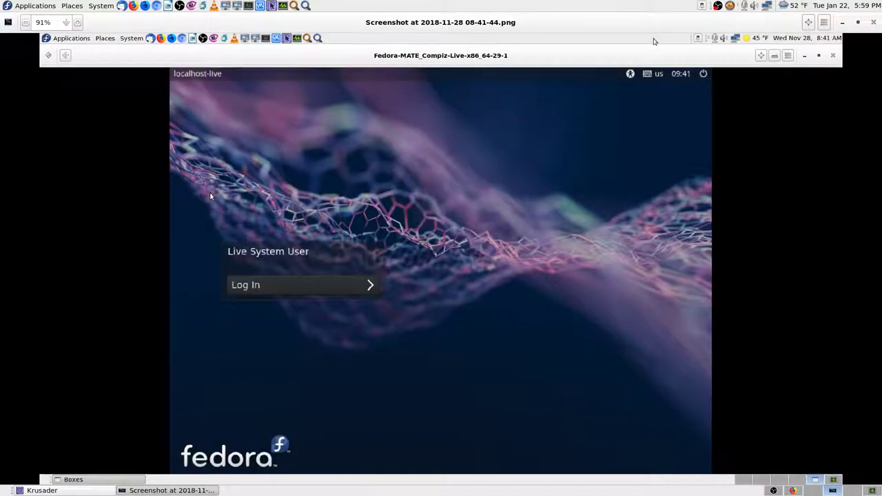
{"action": "key", "text": "Right"}
{"action": "key", "text": "Left"}
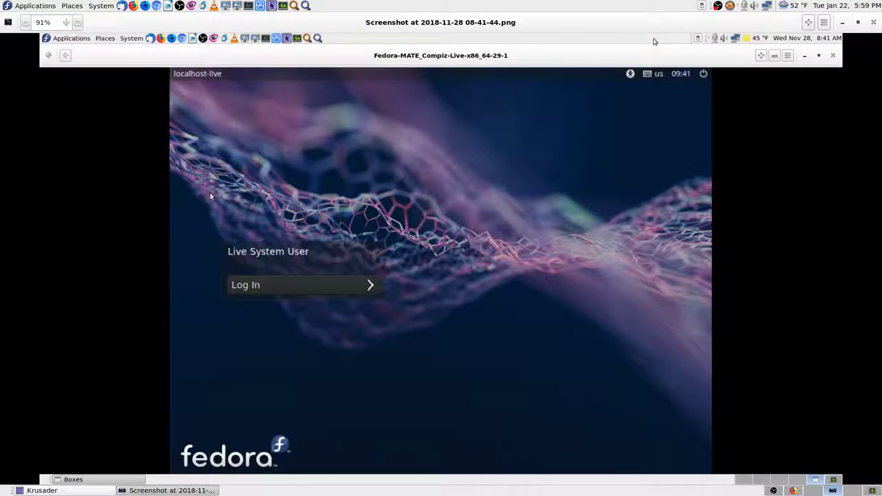
{"action": "key", "text": "Right"}
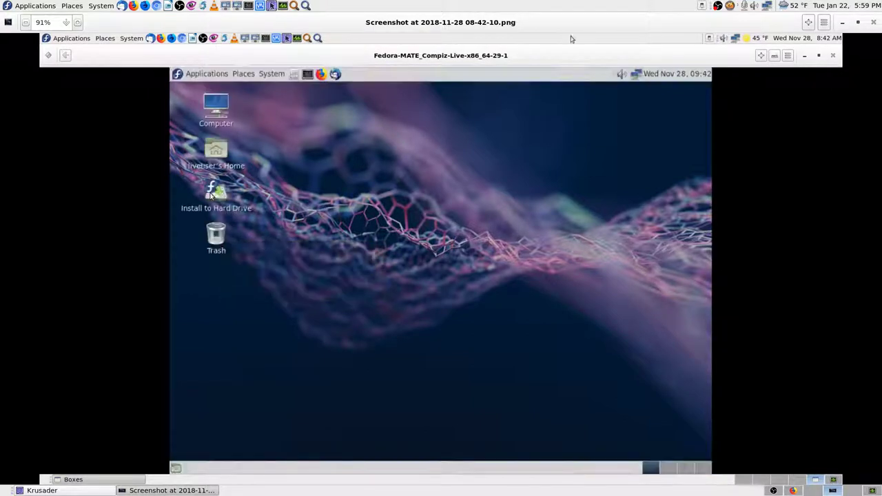
{"action": "key", "text": "Right"}
{"action": "key", "text": "Right"}
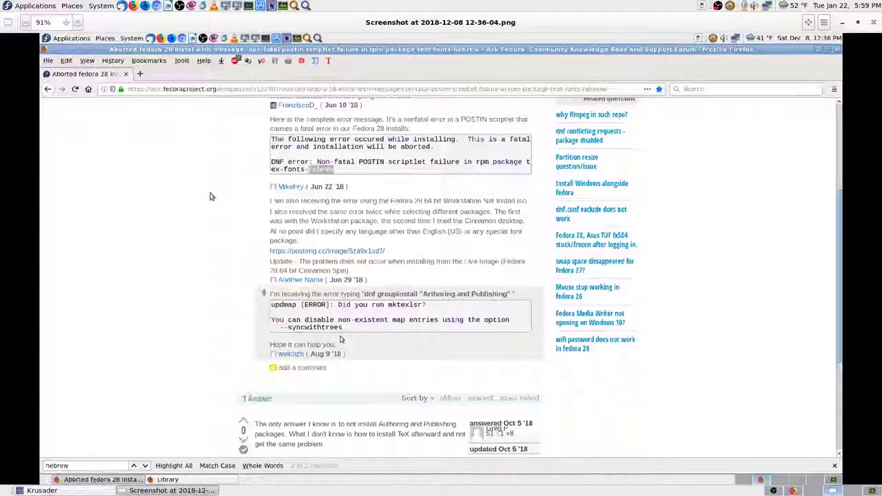
- View the Fedora-29-Mate-Desktop screenshots of the ISO verification and startup applications, and close the image viewer
{"action": "key", "text": "Right"}
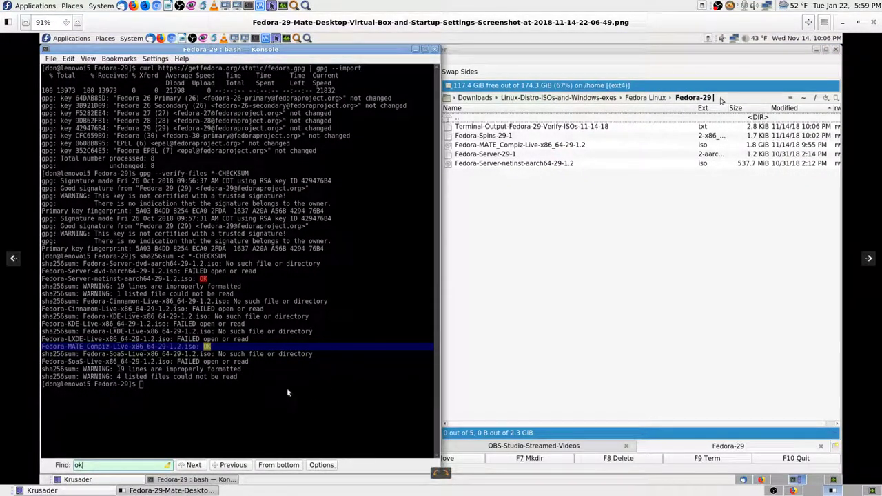
{"action": "key", "text": "Right"}
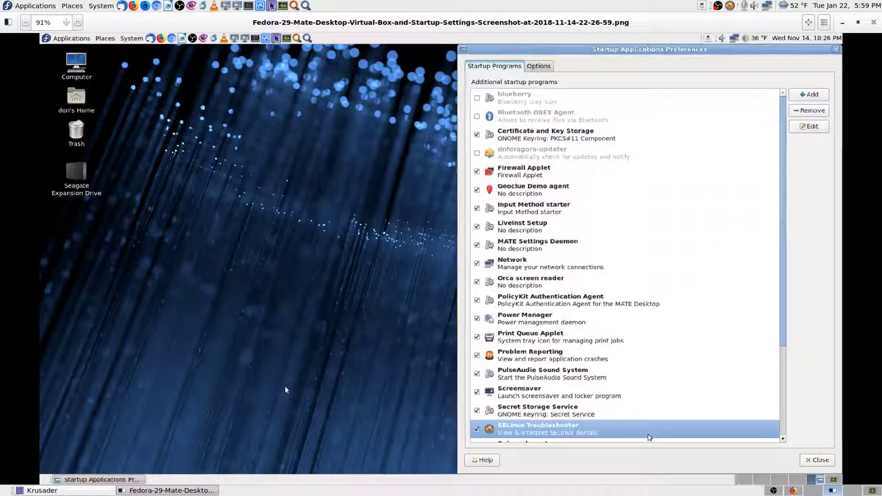
{"action": "key", "text": "Right"}
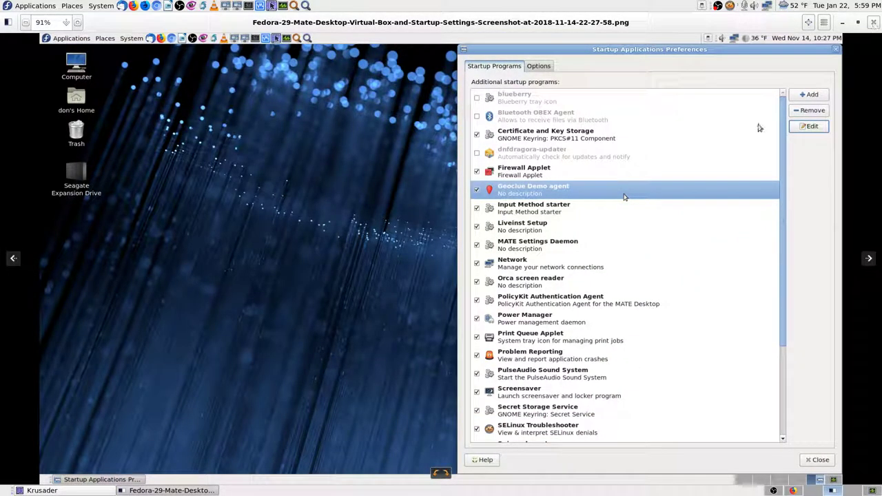
{"action": "key", "text": "Escape"}
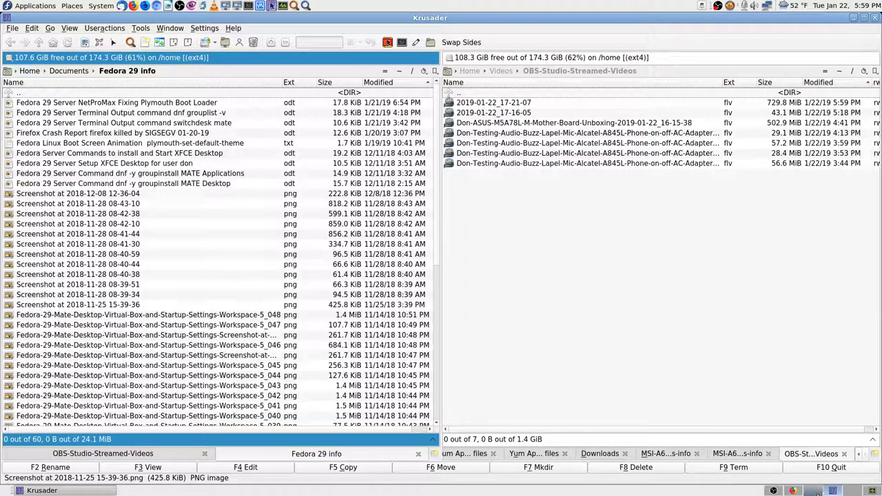
- Switch to OBS and change the active scene to 10inch Tablet
{"action": "left_click", "coordinate": [817, 491]}
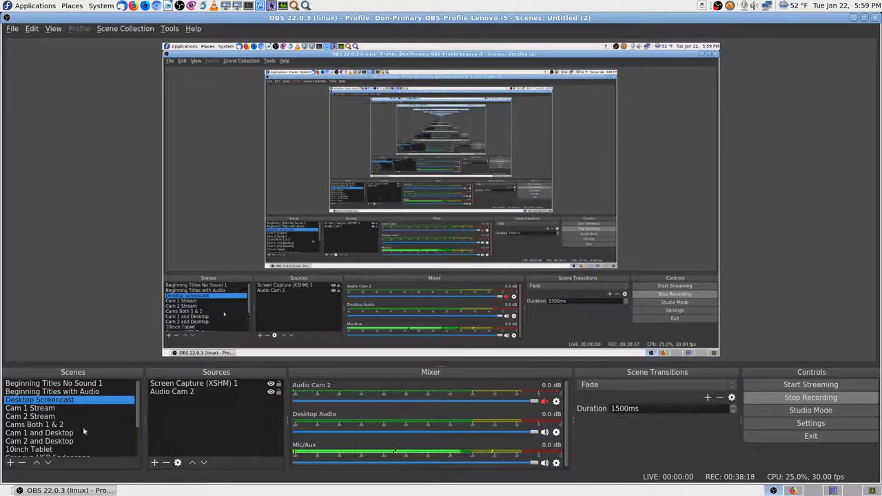
{"action": "left_click", "coordinate": [41, 449]}
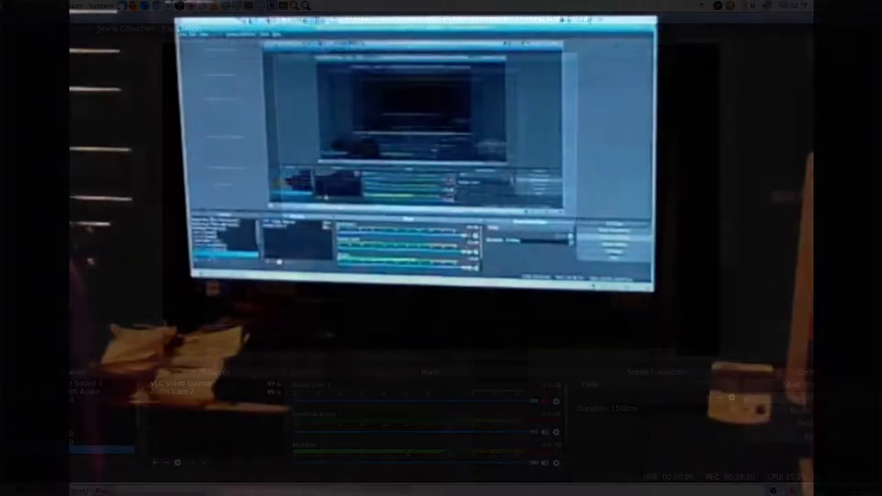
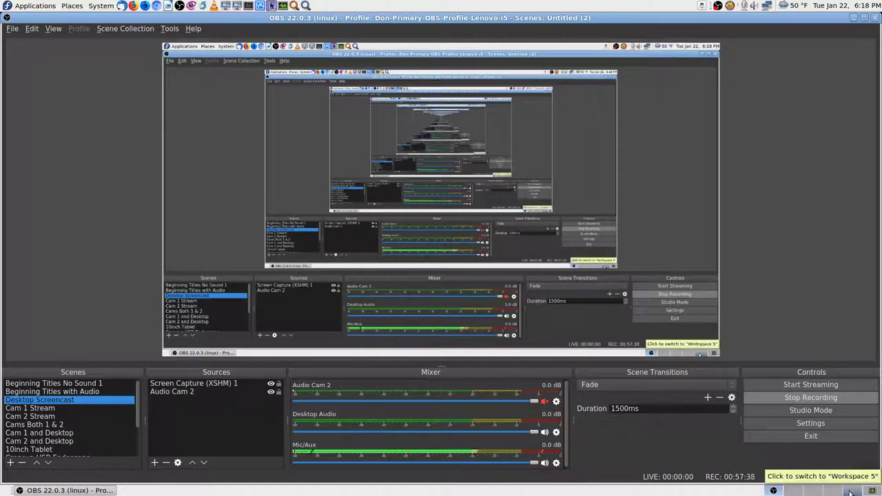
- Open Remote Desktop Viewer on Workspace 5 and connect to the VNC host 192.168.0.153, entering the VNC password
{"action": "left_click", "coordinate": [851, 493]}
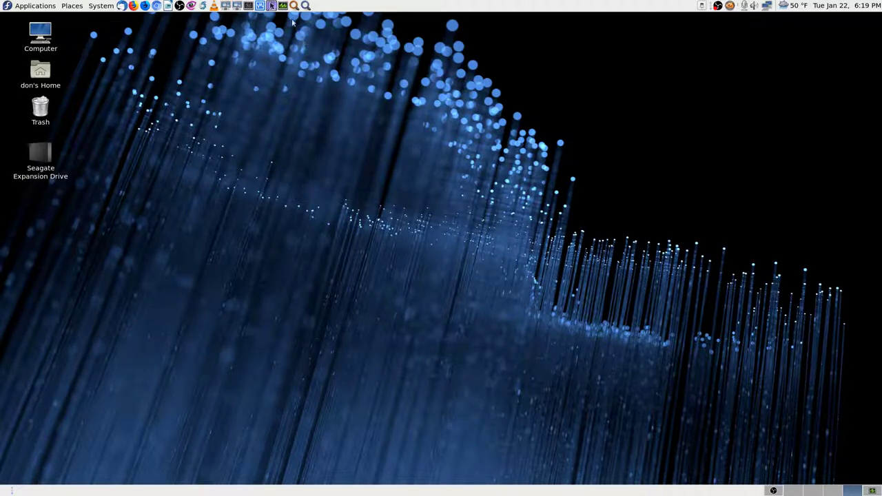
{"action": "left_click", "coordinate": [237, 7]}
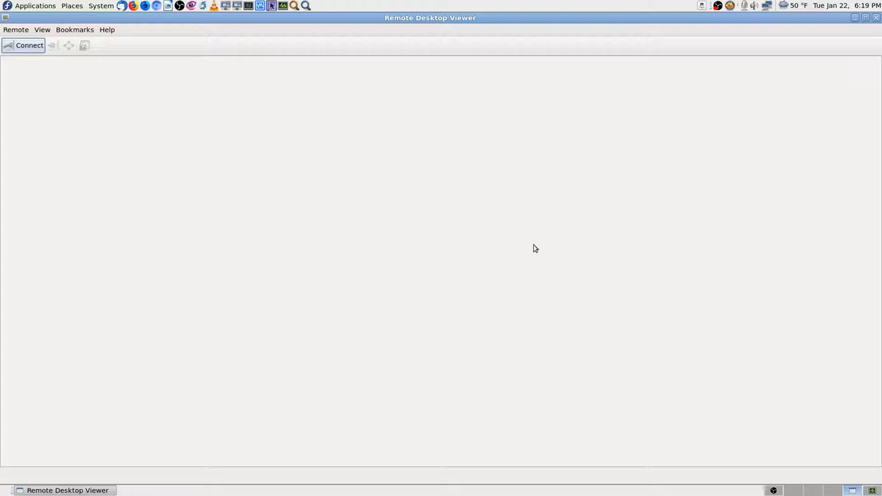
{"action": "left_click", "coordinate": [29, 45]}
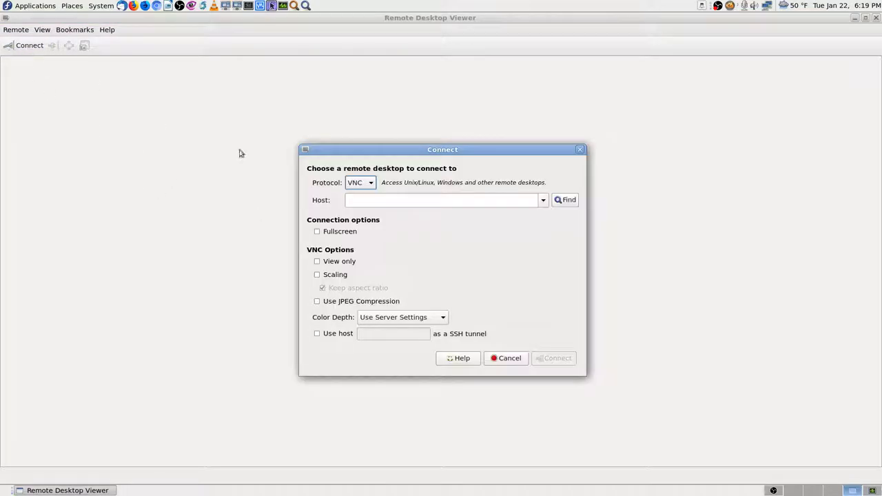
{"action": "left_click", "coordinate": [543, 200]}
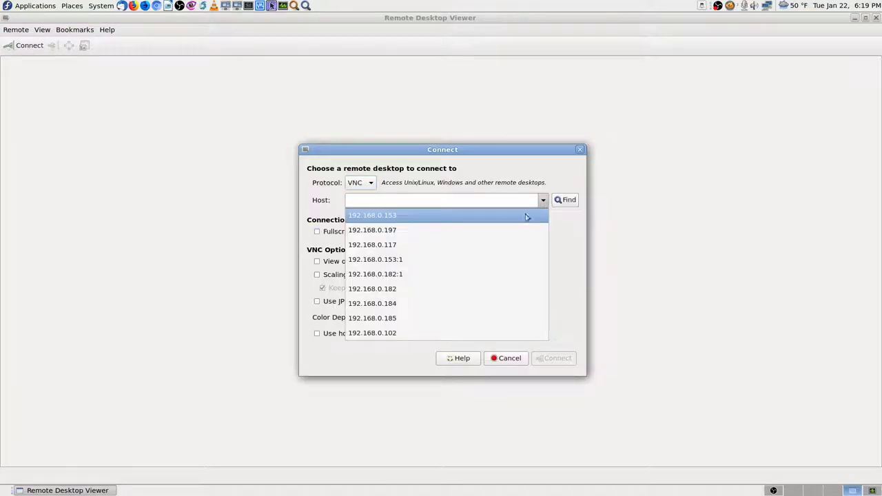
{"action": "left_click", "coordinate": [526, 216]}
{"action": "left_click", "coordinate": [560, 359]}
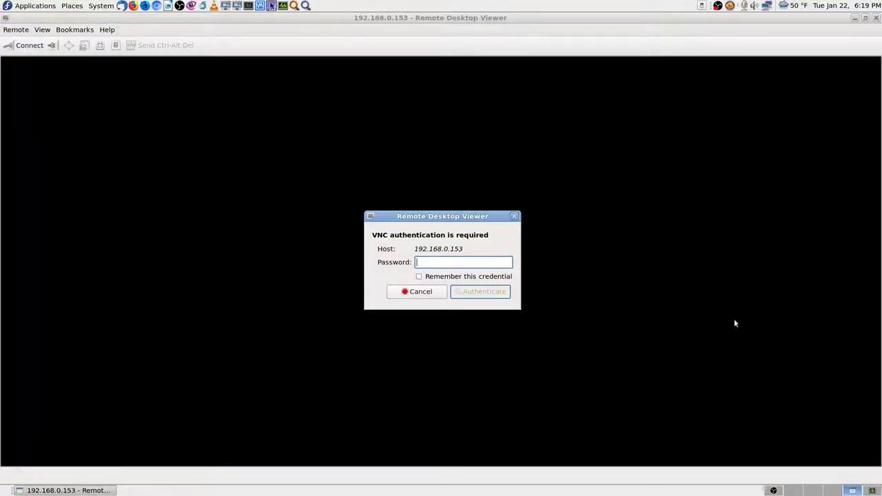
{"action": "type", "text": "••••••••"}
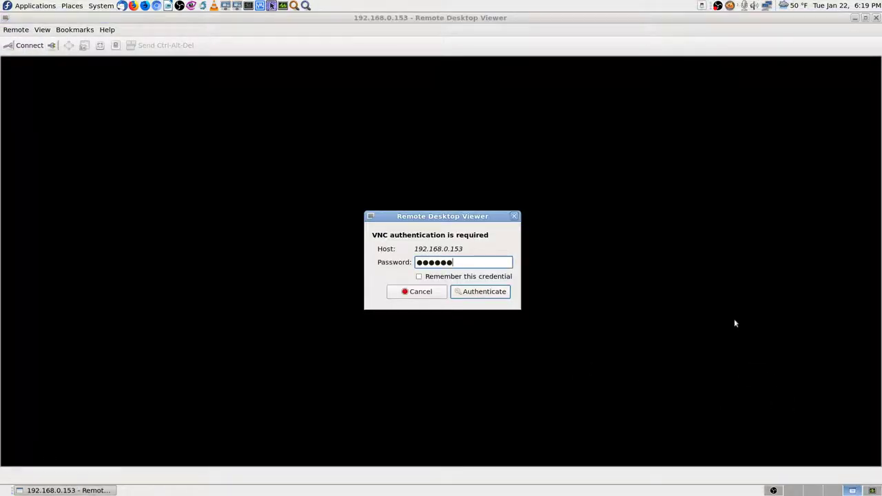
{"action": "key", "text": "Return"}
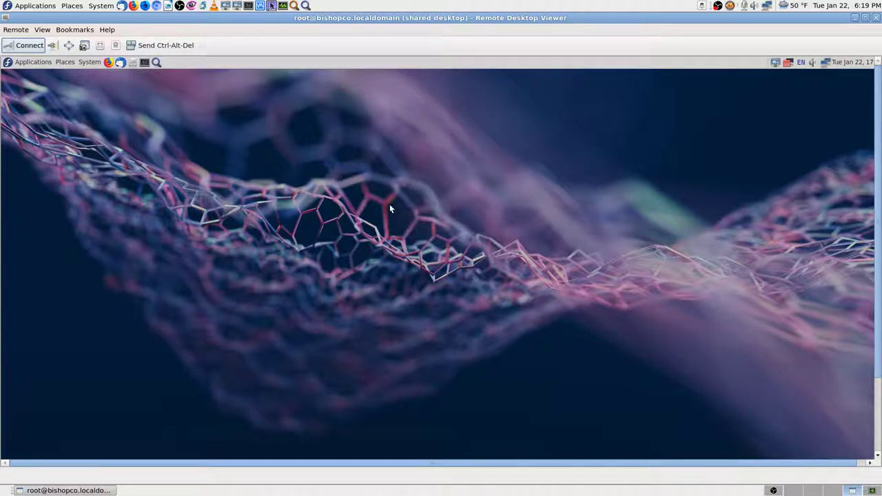
- View the remote MATE desktop in full screen, and return to the windowed view
{"action": "key", "text": "F11"}
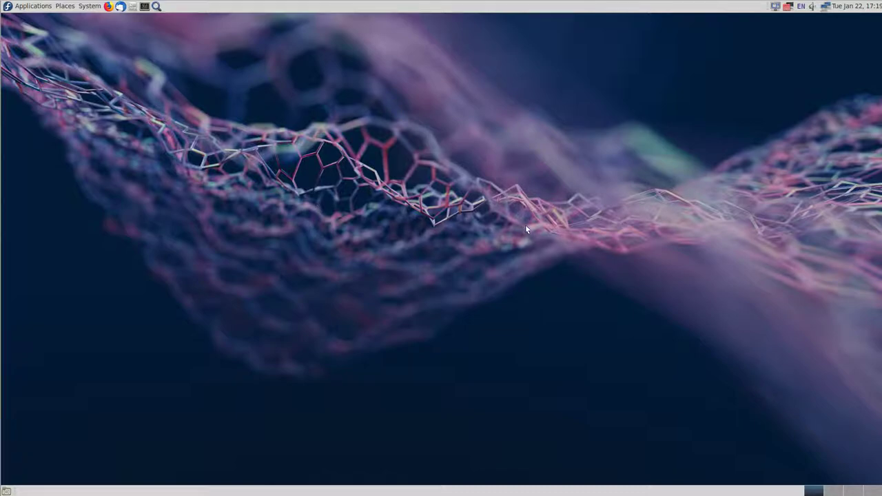
{"action": "key", "text": "F11"}
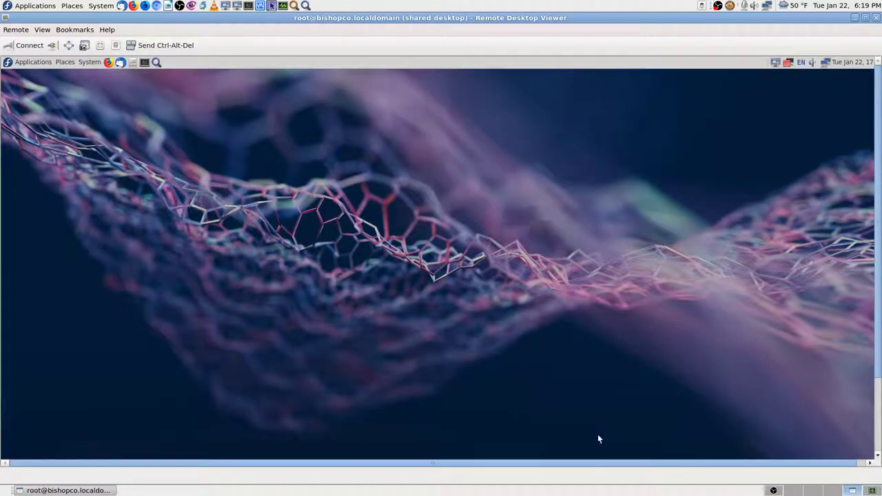
- Switch to OBS, return to Remote Desktop Viewer on its workspace, and show the remote MATE desktop in full screen
{"action": "key", "text": "alt+Tab"}
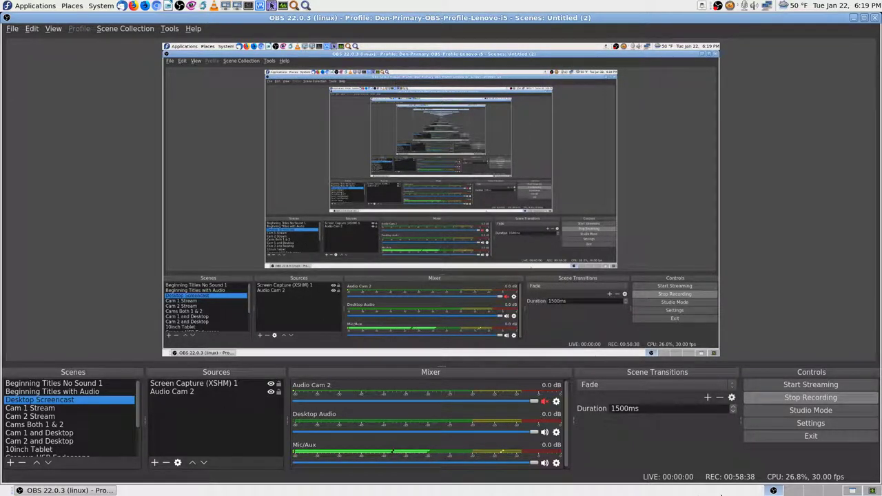
{"action": "left_click", "coordinate": [852, 490]}
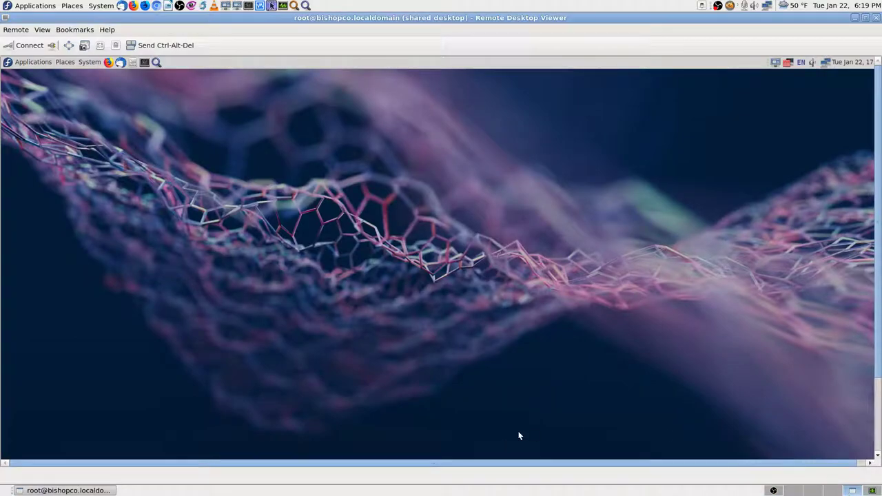
{"action": "key", "text": "F11"}
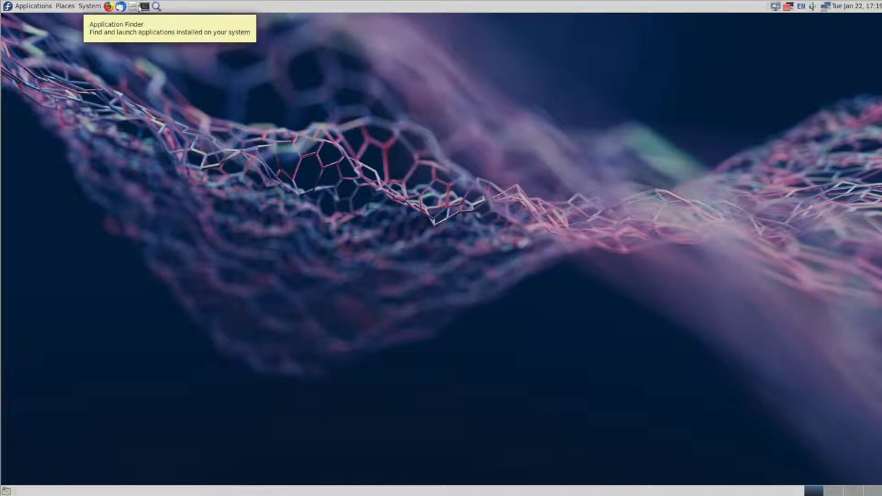
- Look through the remote desktop's application categories and add the Krfb launcher from System Tools to the panel
{"action": "left_click", "coordinate": [22, 6]}
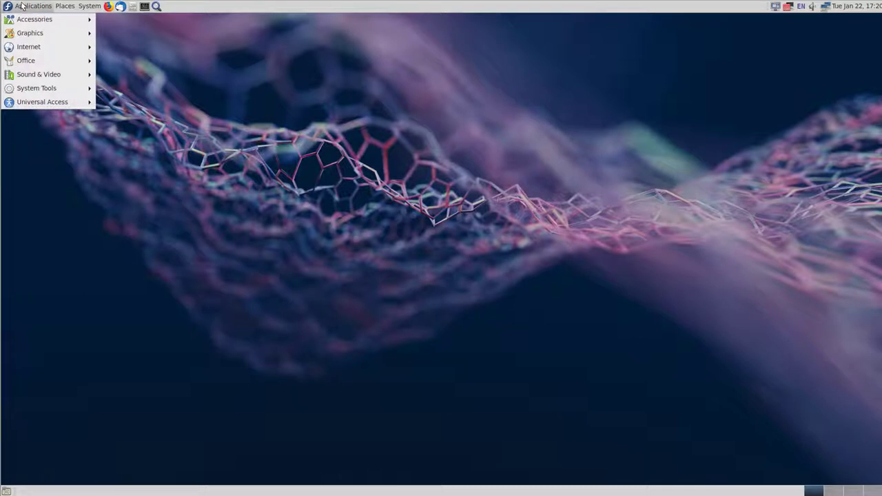
{"action": "mouse_move", "coordinate": [38, 23]}
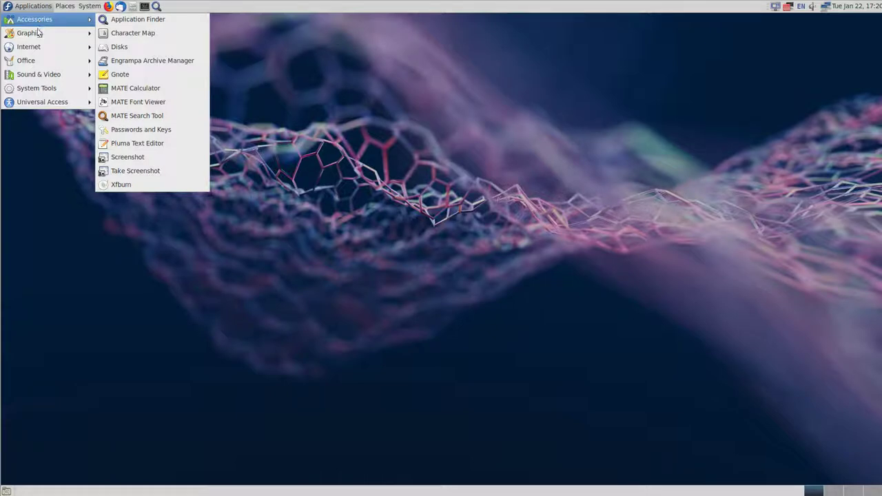
{"action": "mouse_move", "coordinate": [33, 38]}
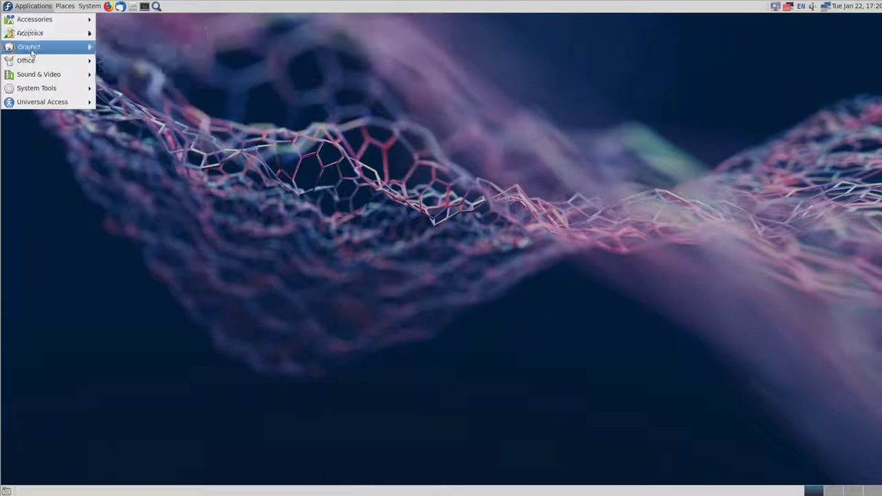
{"action": "mouse_move", "coordinate": [31, 53]}
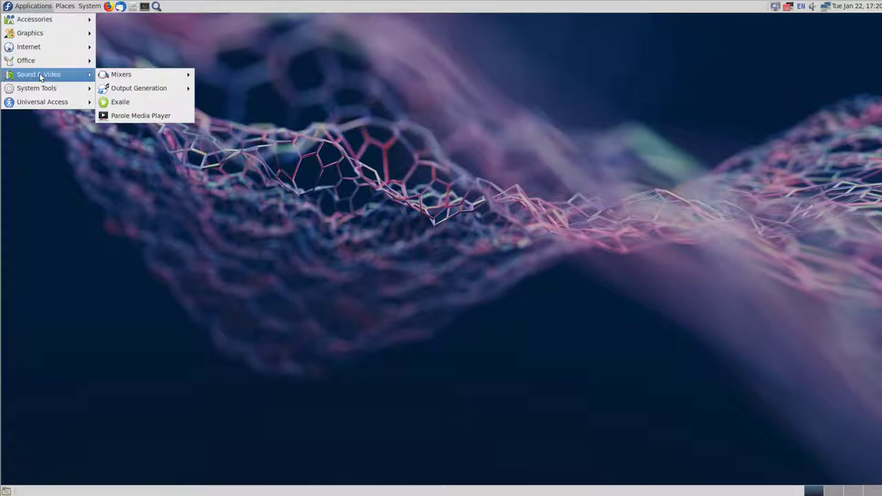
{"action": "mouse_move", "coordinate": [153, 77]}
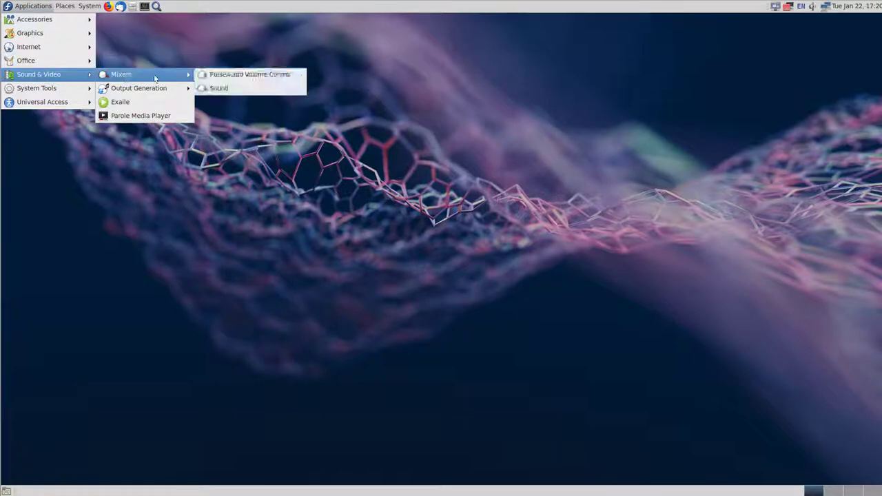
{"action": "mouse_move", "coordinate": [163, 92]}
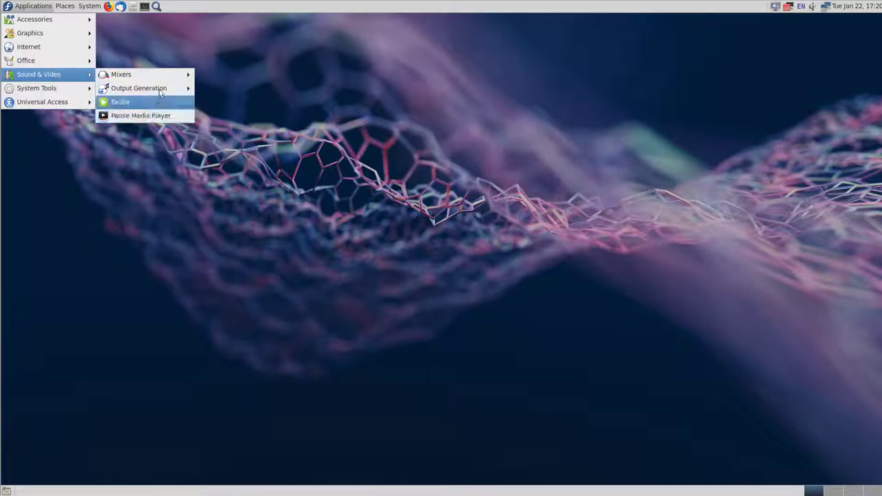
{"action": "mouse_move", "coordinate": [69, 93]}
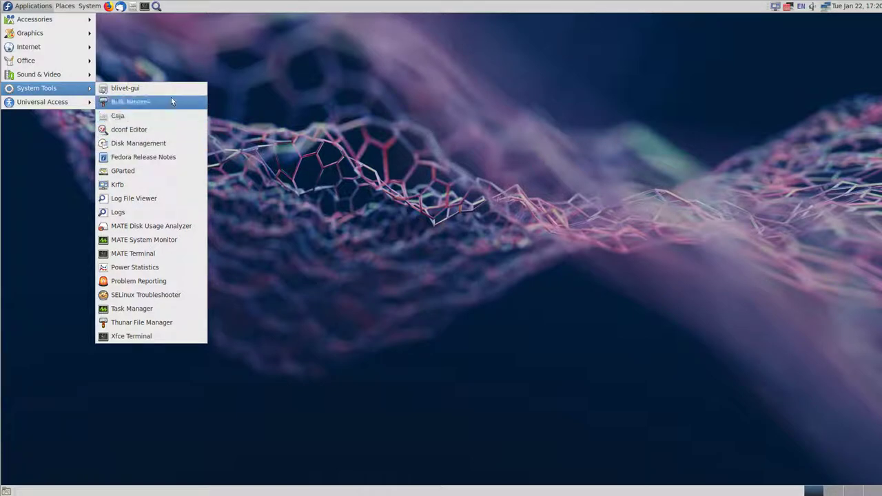
{"action": "right_click", "coordinate": [171, 190]}
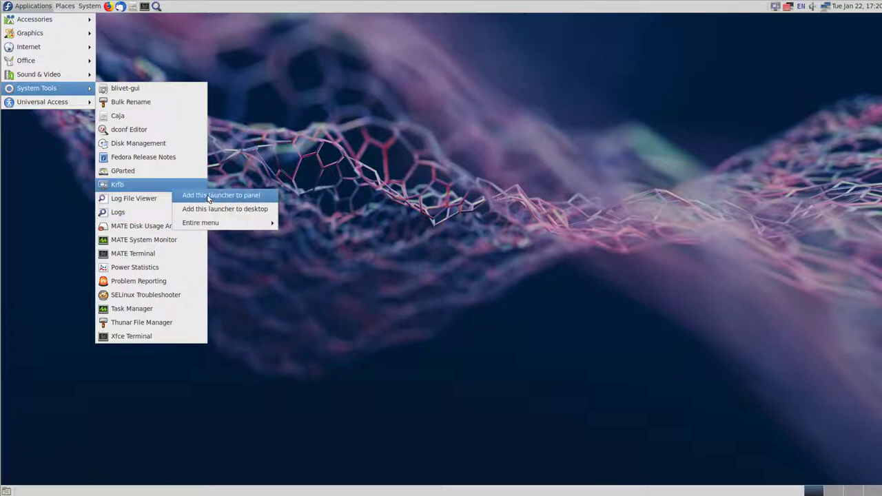
{"action": "left_click", "coordinate": [188, 196]}
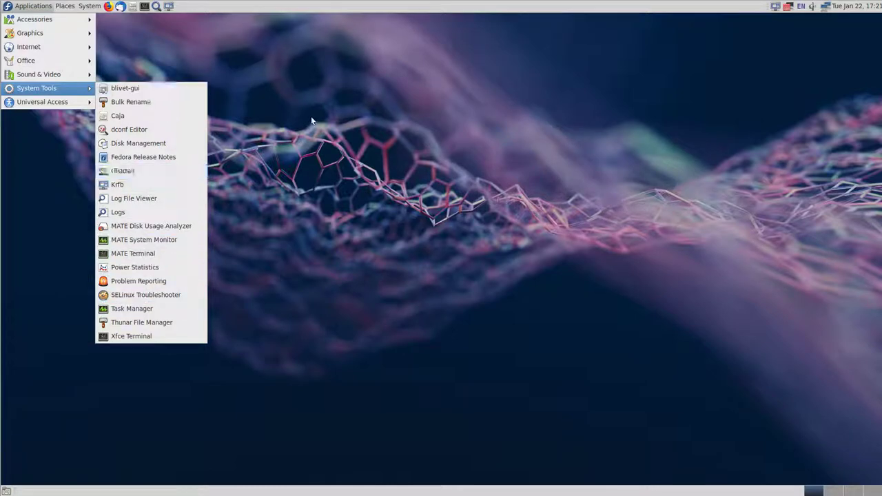
{"action": "left_click", "coordinate": [172, 42]}
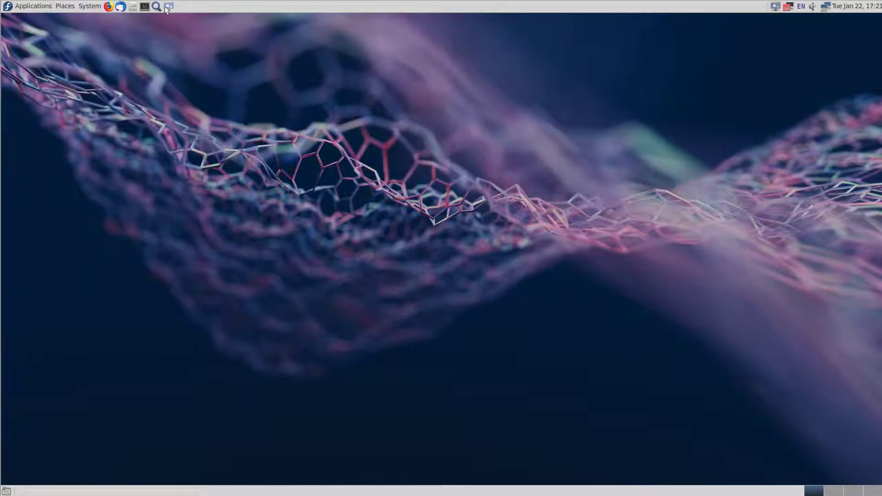
- Move the Krfb launcher on the panel to between the terminal and Application Finder launchers
{"action": "right_click", "coordinate": [169, 7]}
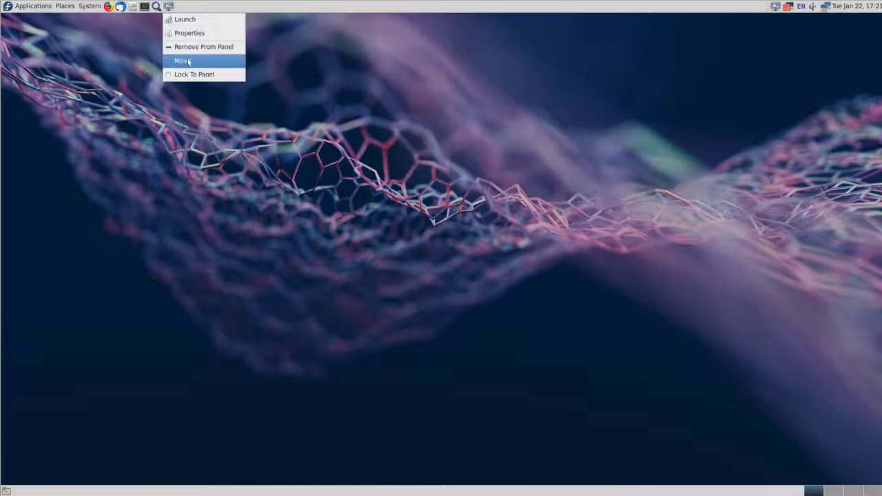
{"action": "left_click", "coordinate": [157, 20]}
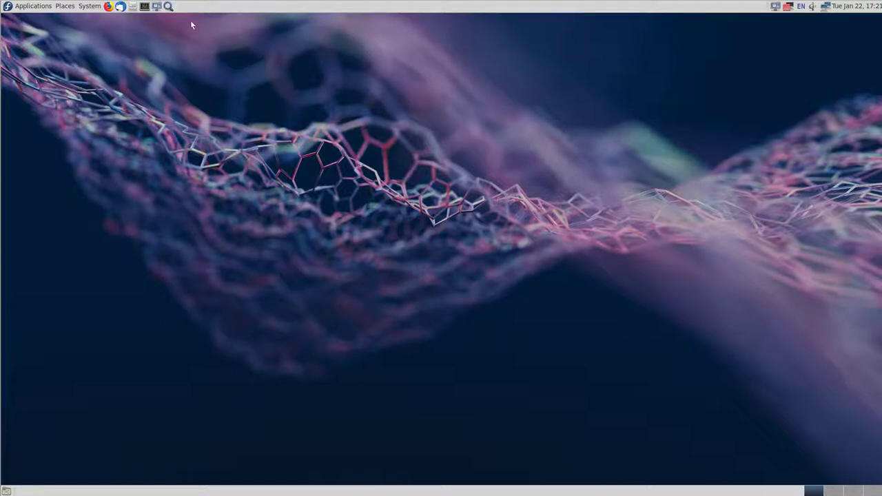
{"action": "left_click", "coordinate": [31, 10]}
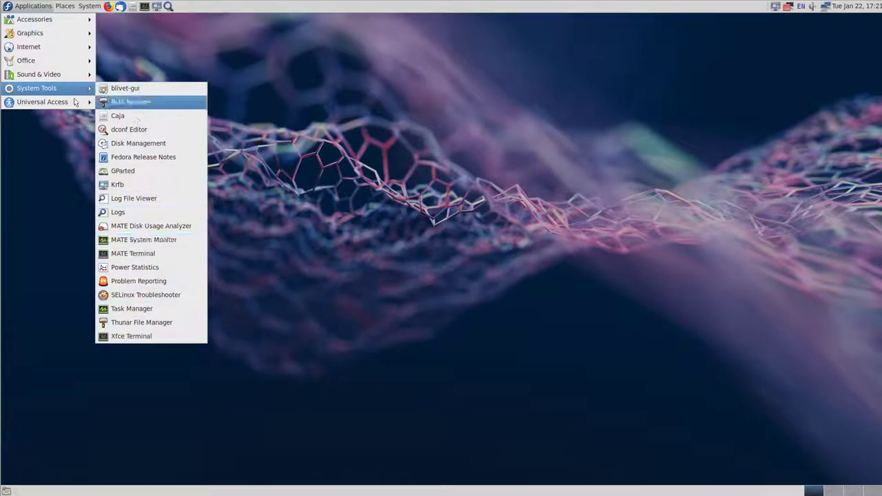
{"action": "left_click", "coordinate": [301, 69]}
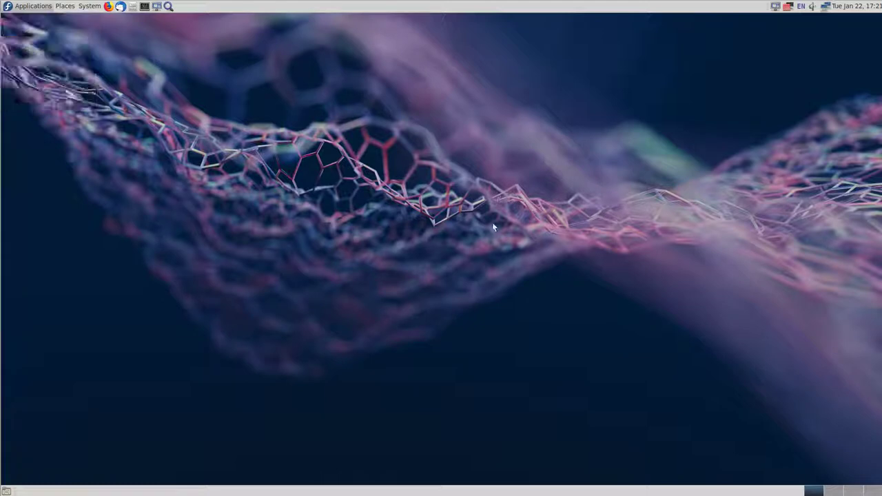
- Open Firefox on the remote desktop and look through the Fedora Magazine news on the start page
{"action": "left_click", "coordinate": [109, 7]}
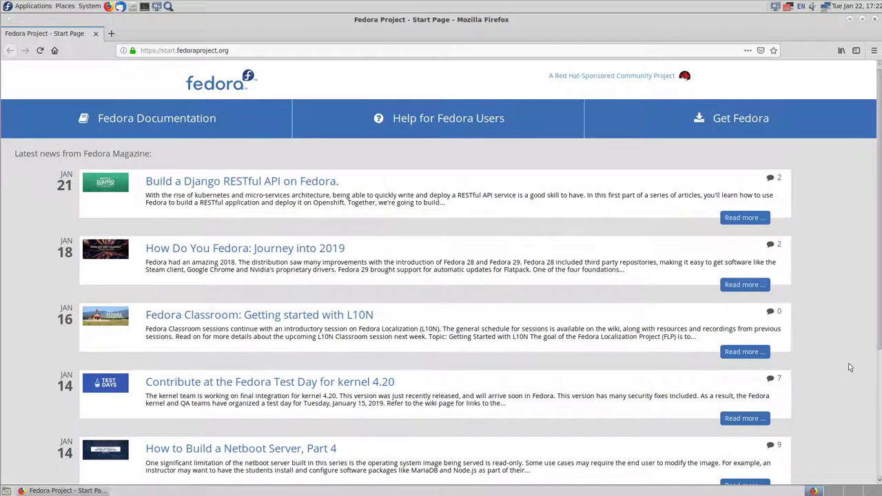
{"action": "scroll", "coordinate": [849, 367], "scroll_direction": "down", "scroll_amount": 1}
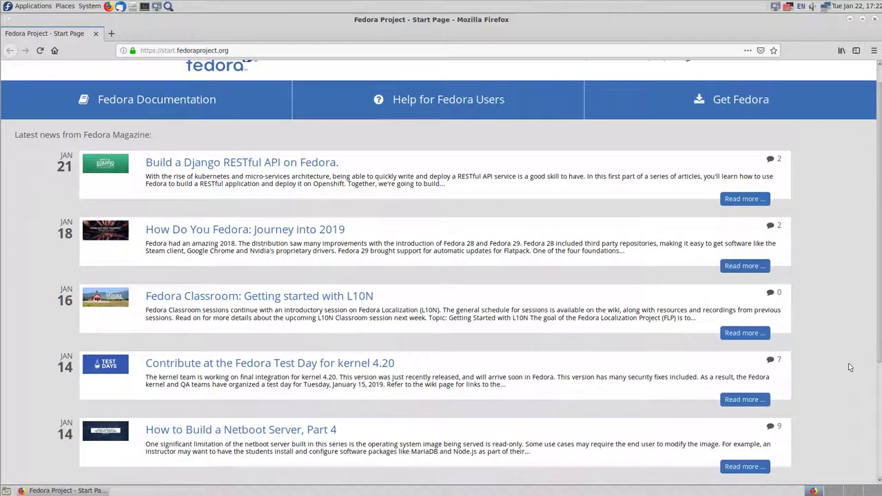
{"action": "scroll", "coordinate": [848, 363], "scroll_direction": "down", "scroll_amount": 3}
{"action": "scroll", "coordinate": [848, 313], "scroll_direction": "down", "scroll_amount": 2}
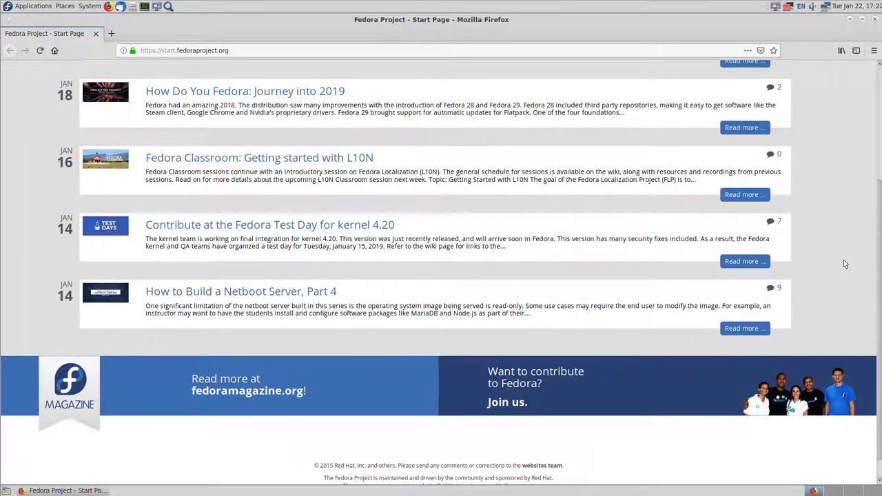
{"action": "scroll", "coordinate": [844, 260], "scroll_direction": "up", "scroll_amount": 2}
{"action": "scroll", "coordinate": [844, 264], "scroll_direction": "up", "scroll_amount": 2}
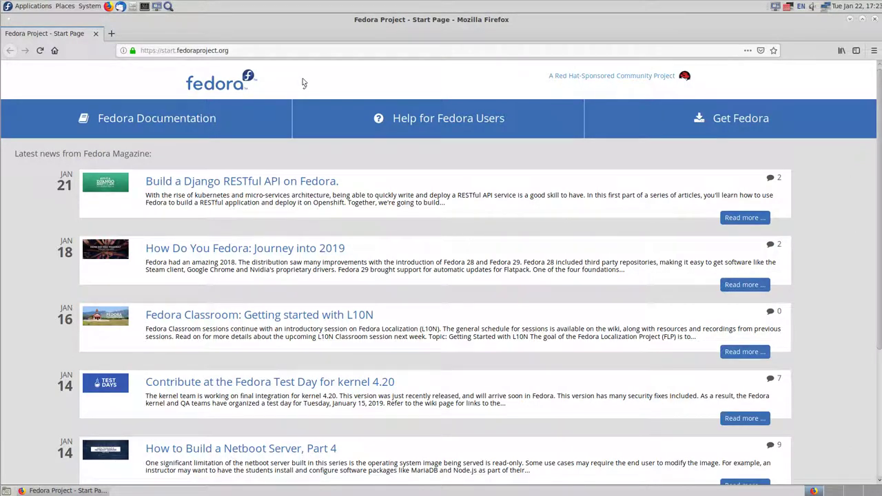
- Go to donsongs.com and open the Living Beings - Climate Control album page
{"action": "left_click", "coordinate": [258, 51]}
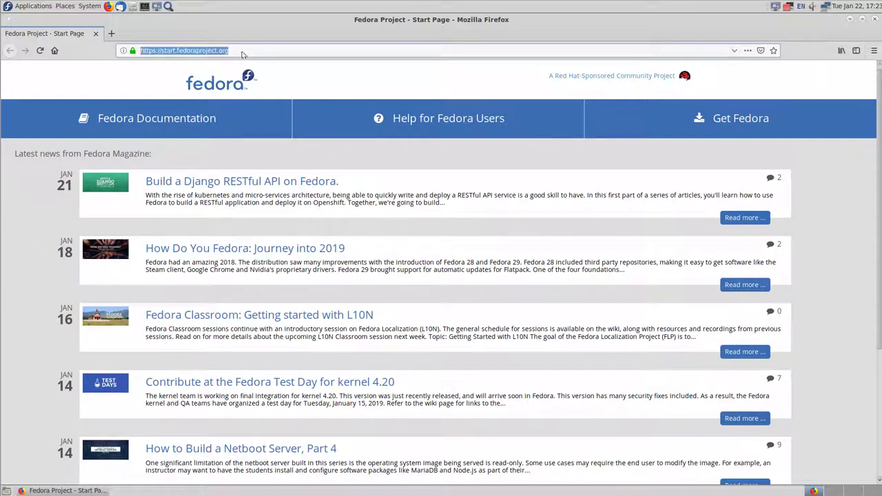
{"action": "type", "text": "donsongs.com"}
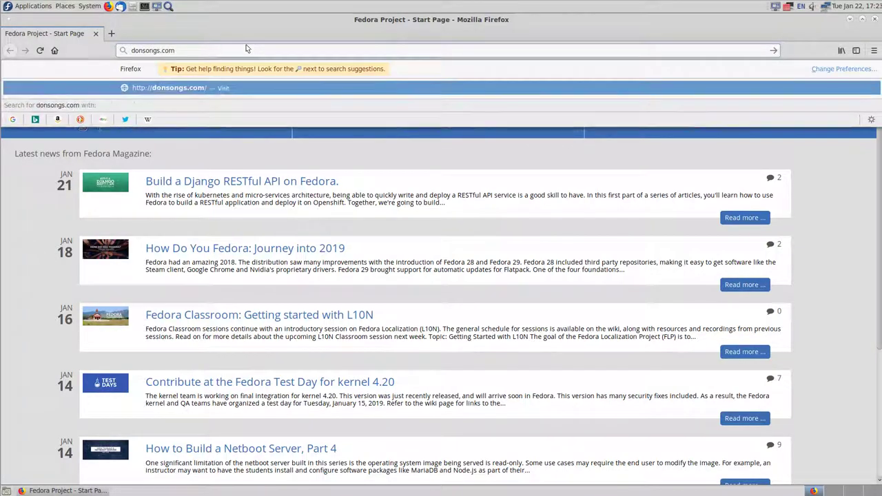
{"action": "key", "text": "Return"}
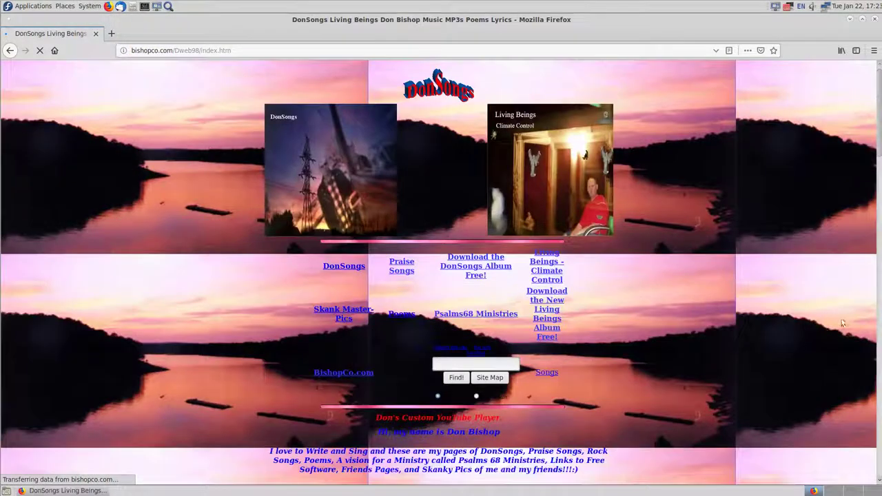
{"action": "left_click", "coordinate": [522, 183]}
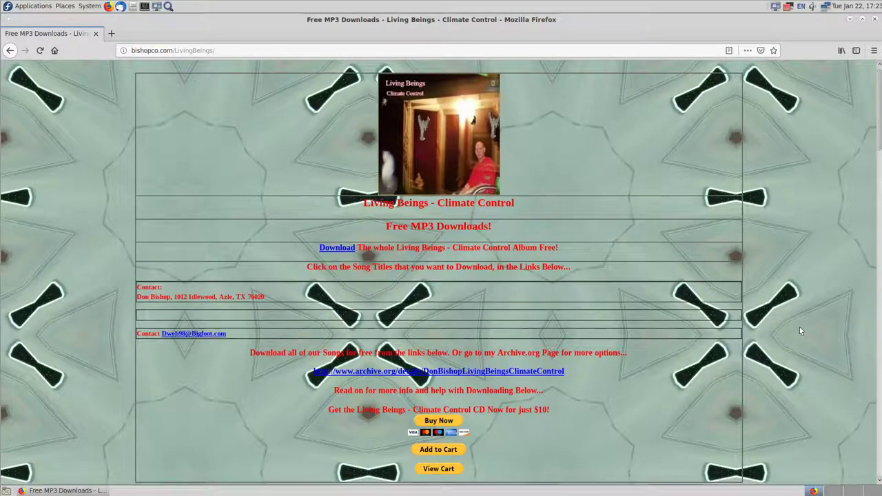
- Find the free song downloads on the album page and open Living_Beings-Misty.mp3 with Exaile
{"action": "scroll", "coordinate": [800, 332], "scroll_direction": "down", "scroll_amount": 1}
{"action": "scroll", "coordinate": [800, 332], "scroll_direction": "down", "scroll_amount": 5}
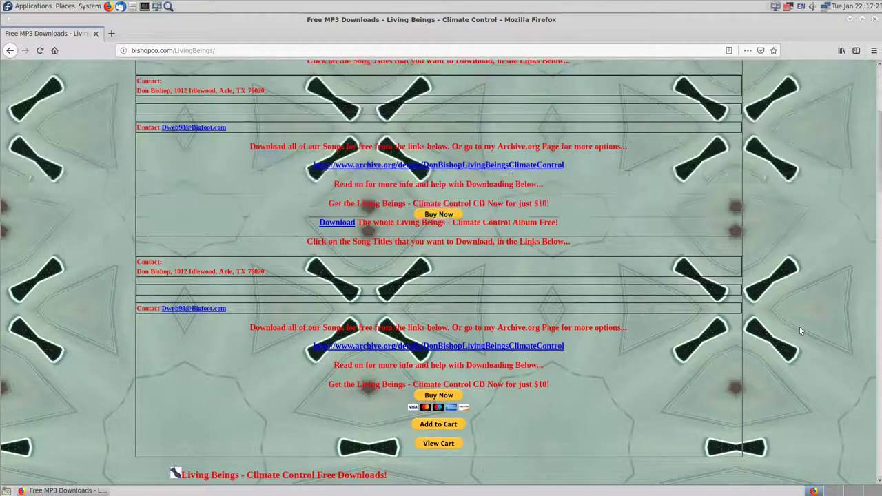
{"action": "scroll", "coordinate": [800, 327], "scroll_direction": "down", "scroll_amount": 4}
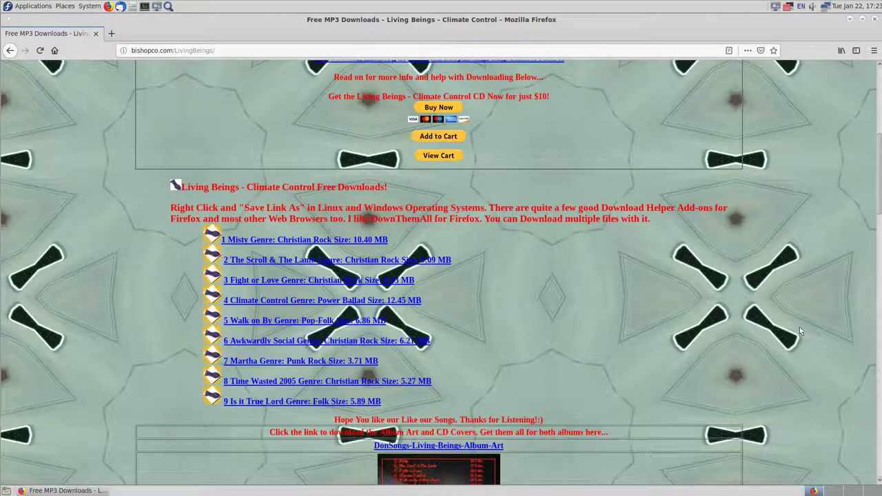
{"action": "scroll", "coordinate": [800, 327], "scroll_direction": "down", "scroll_amount": 4}
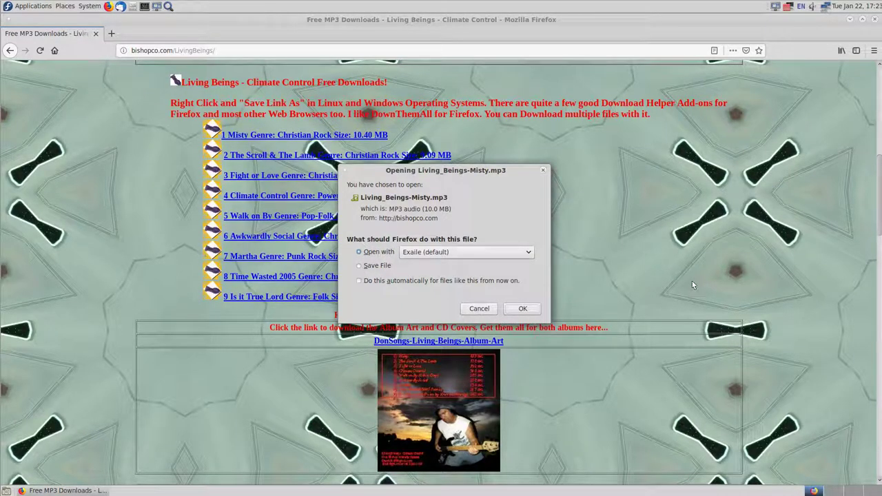
{"action": "key", "text": "Return"}
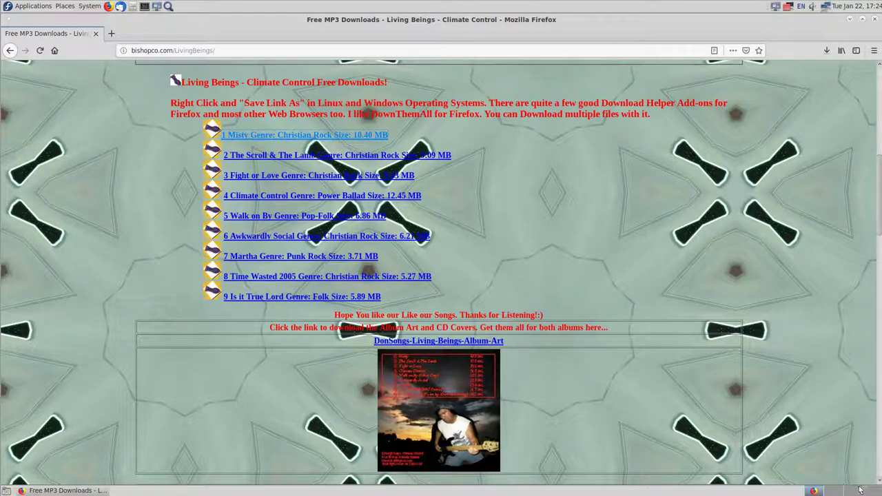
- Add the MATE System Monitor launcher from System Tools to the panel and move it next to the terminal launcher
{"action": "left_click", "coordinate": [21, 8]}
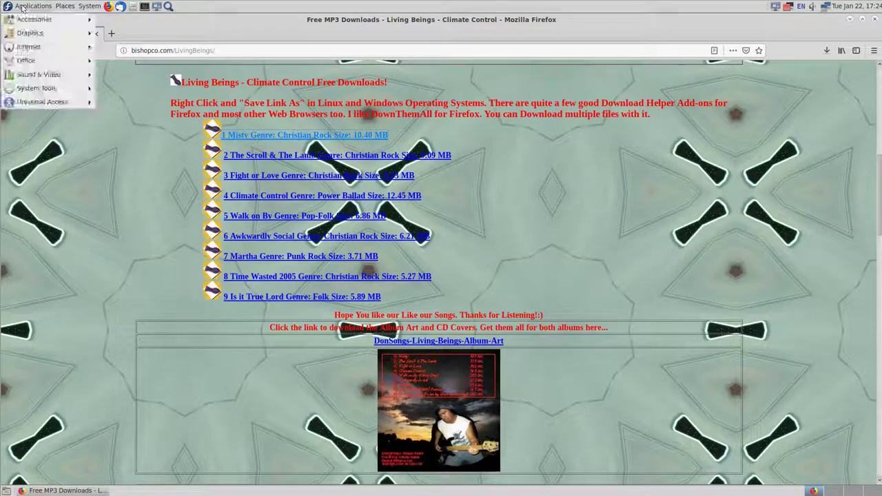
{"action": "mouse_move", "coordinate": [48, 98]}
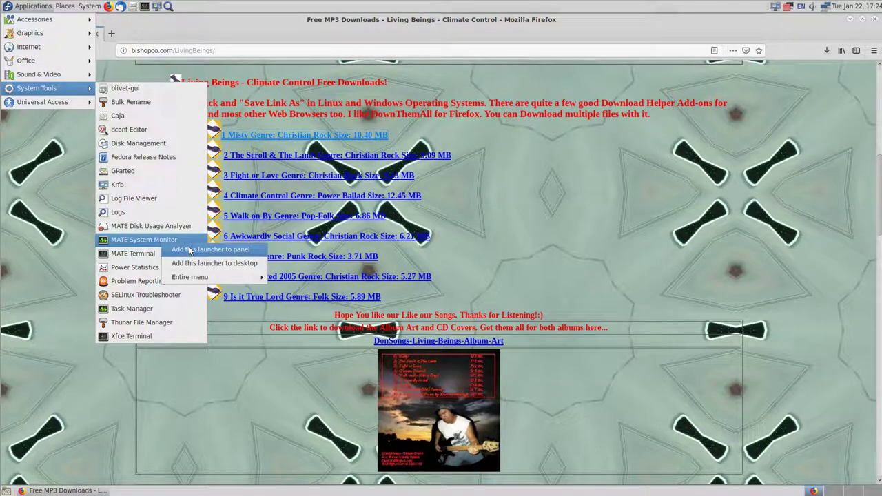
{"action": "left_click", "coordinate": [203, 15]}
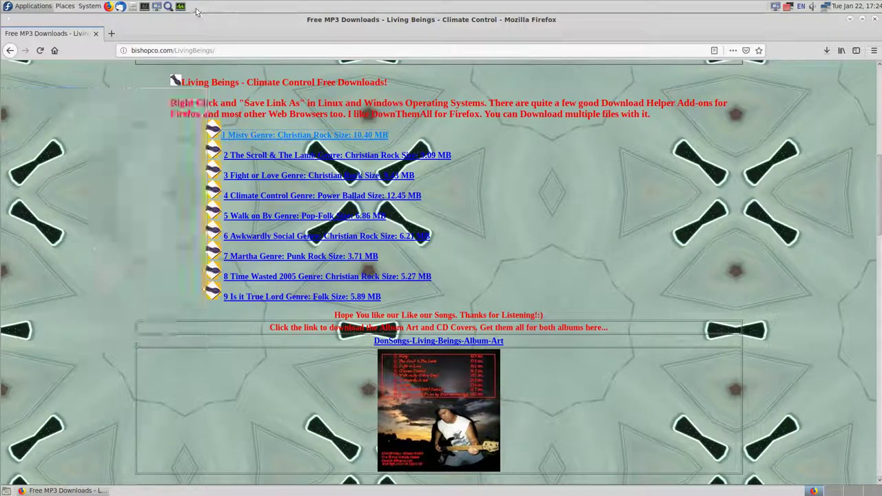
{"action": "right_click", "coordinate": [181, 6]}
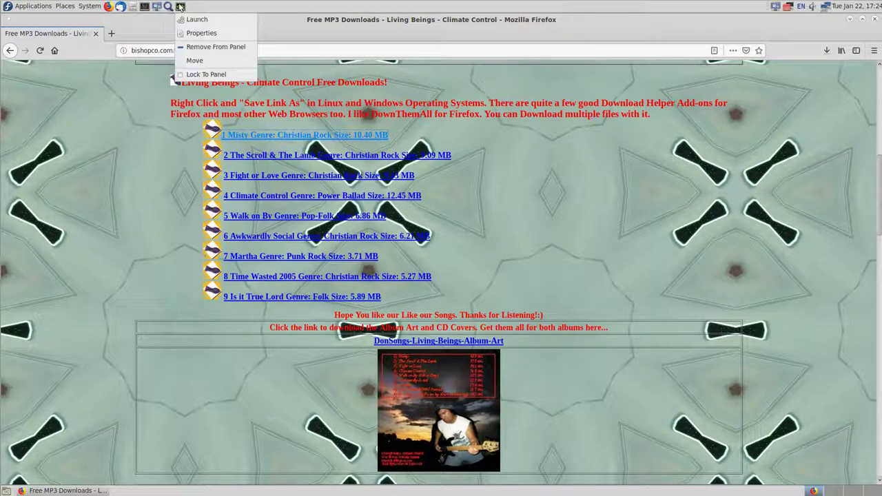
{"action": "left_click", "coordinate": [195, 61]}
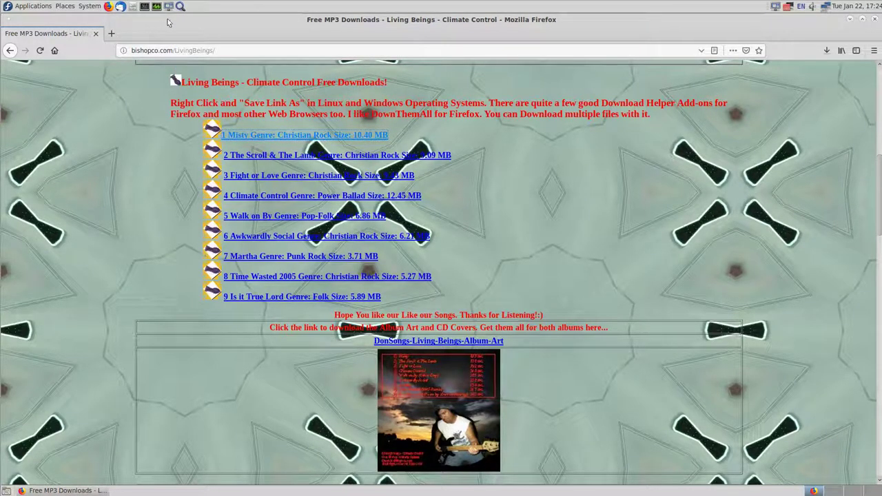
- Switch to the remote desktop's last workspace and open System Monitor there
{"action": "left_click", "coordinate": [871, 492]}
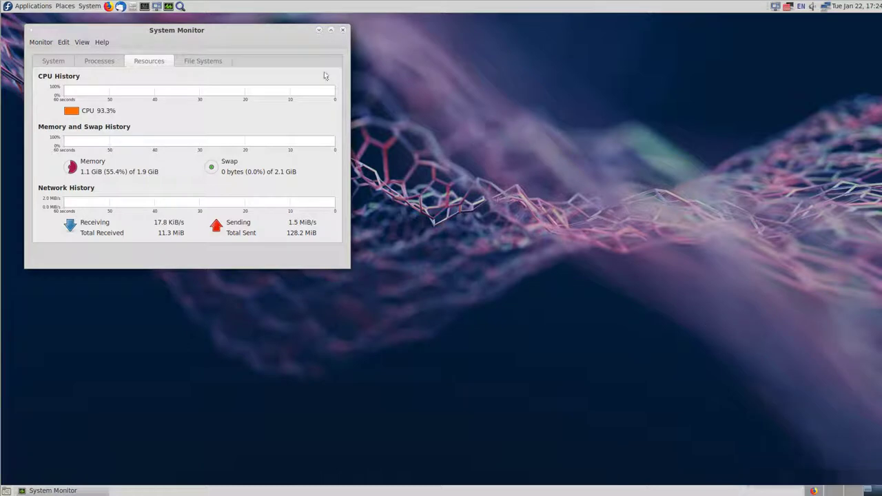
- Maximize System Monitor, view its process list and the system information, and close it
{"action": "left_click", "coordinate": [330, 33]}
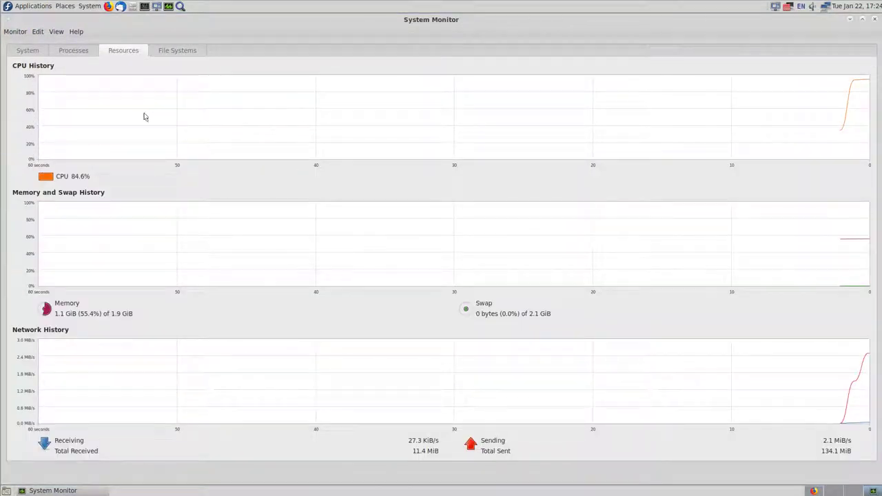
{"action": "left_click", "coordinate": [81, 51]}
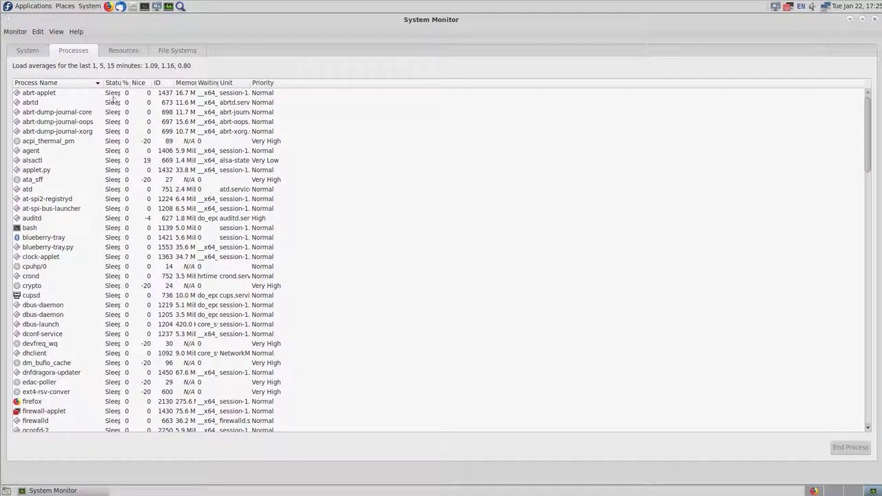
{"action": "left_click", "coordinate": [28, 50]}
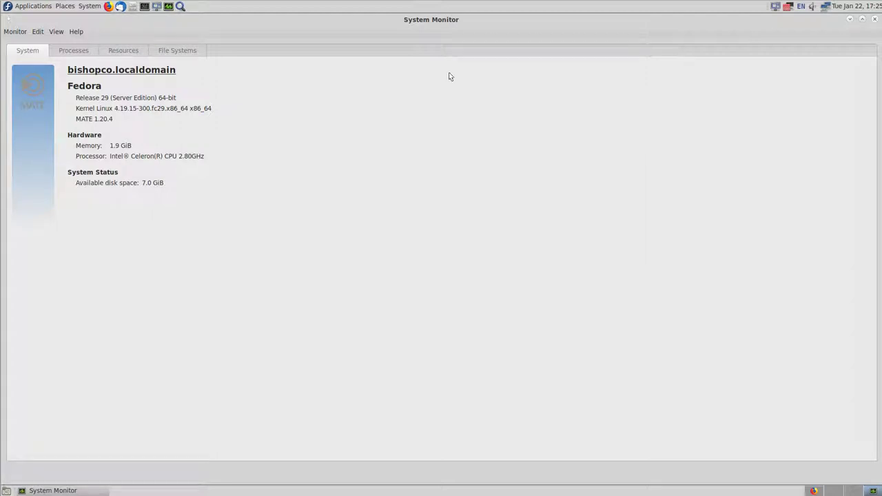
{"action": "key", "text": "ctrl+q"}
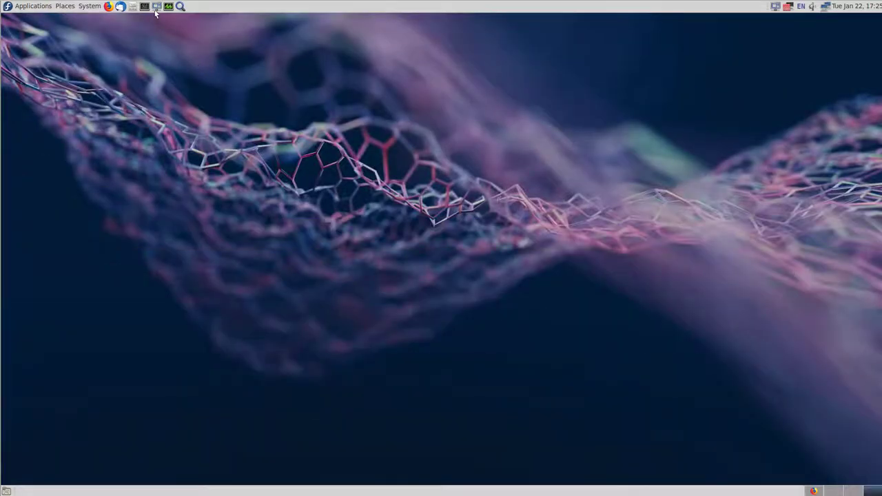
- Remove the MATE System Monitor launcher from the panel
{"action": "right_click", "coordinate": [169, 7]}
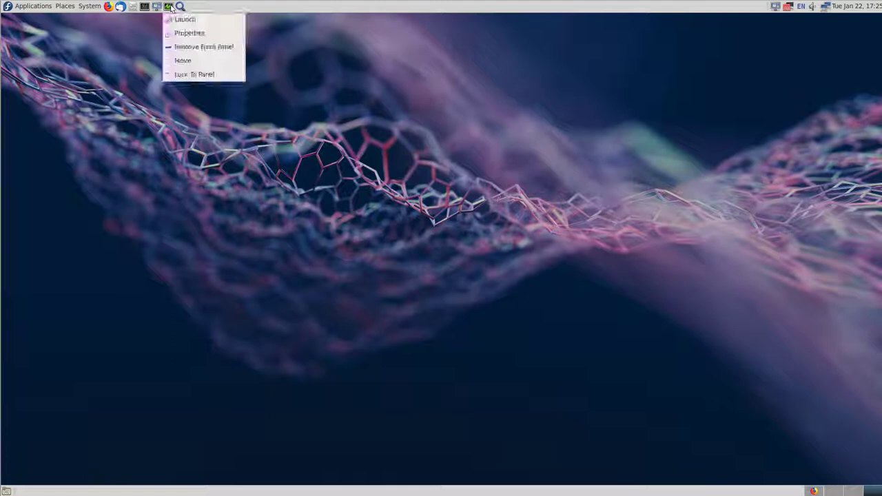
{"action": "left_click", "coordinate": [208, 47]}
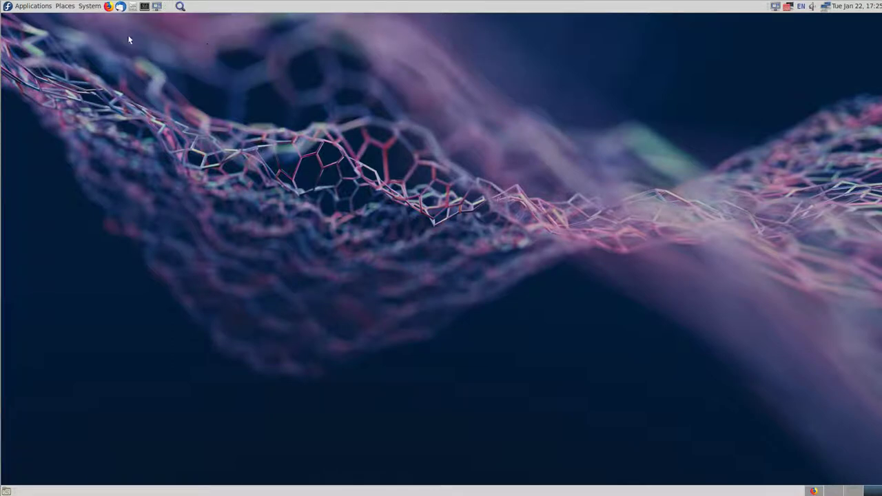
- Open Task Manager from System Tools, maximize it and examine its CPU and memory graphs
{"action": "left_click", "coordinate": [41, 7]}
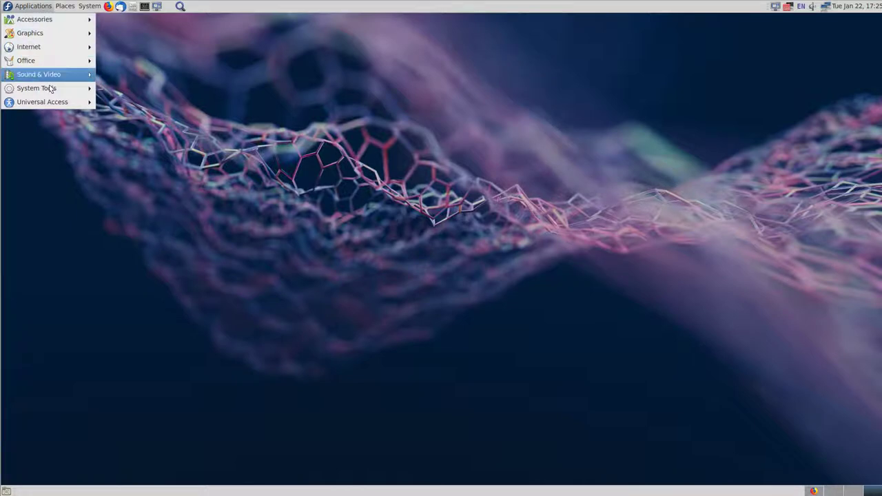
{"action": "mouse_move", "coordinate": [48, 88]}
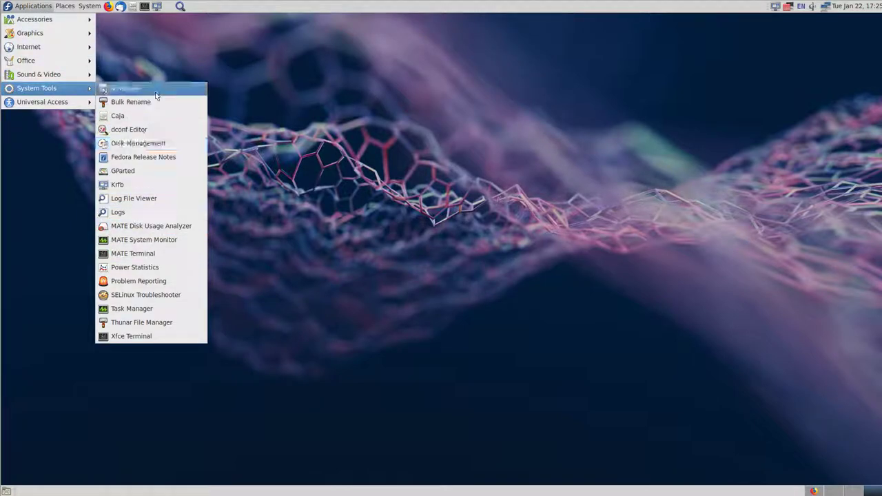
{"action": "left_click", "coordinate": [144, 310]}
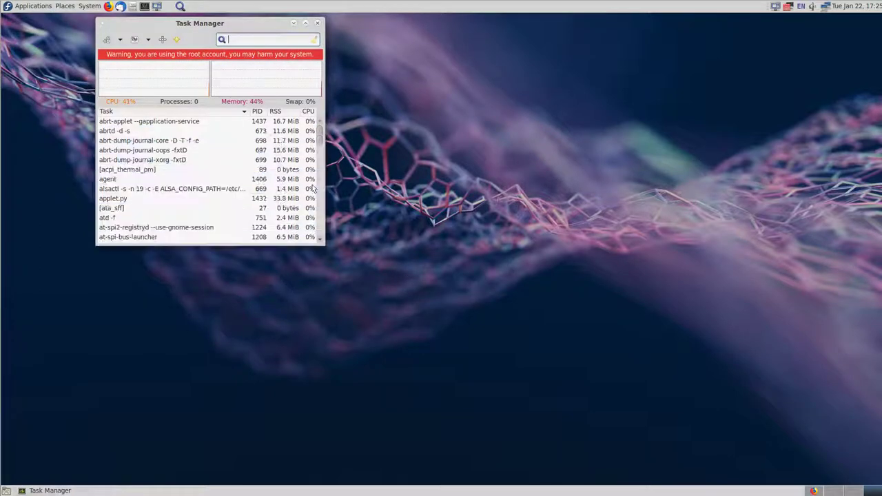
{"action": "left_click", "coordinate": [306, 22]}
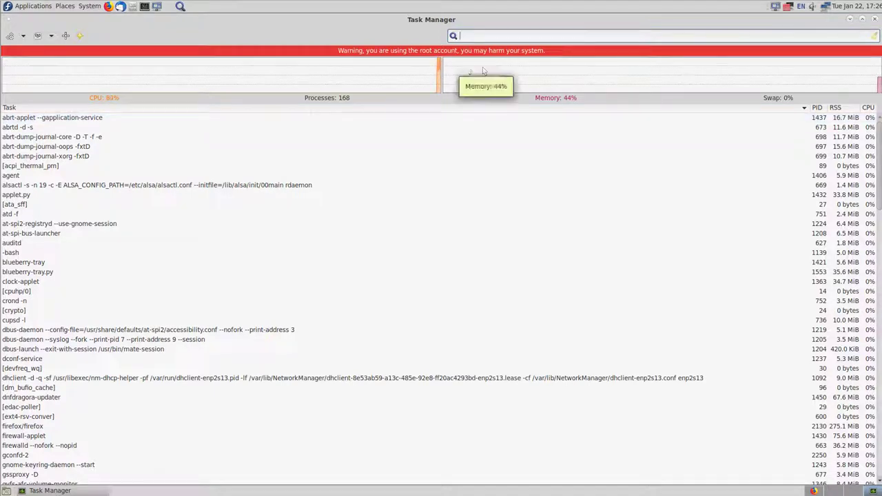
{"action": "mouse_move", "coordinate": [414, 61]}
{"action": "mouse_move", "coordinate": [469, 63]}
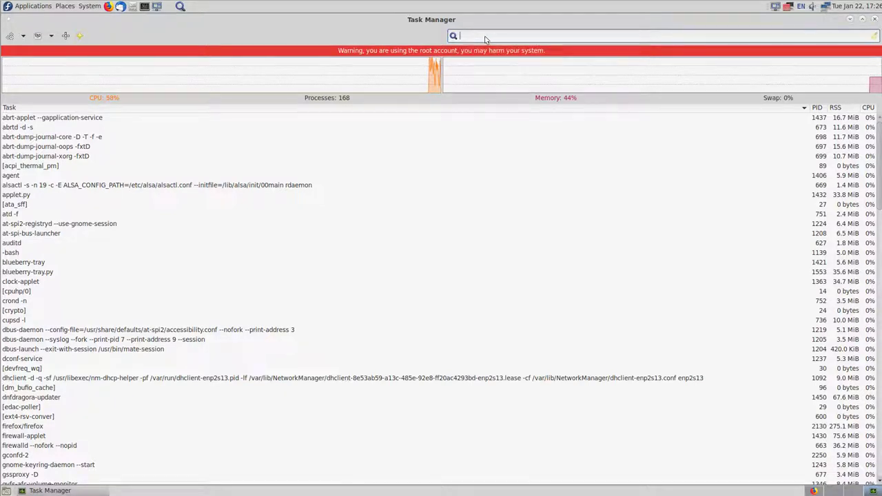
- Filter Task Manager's process list by "ex" and by "mate", clearing the filter after each search
{"action": "type", "text": "ex"}
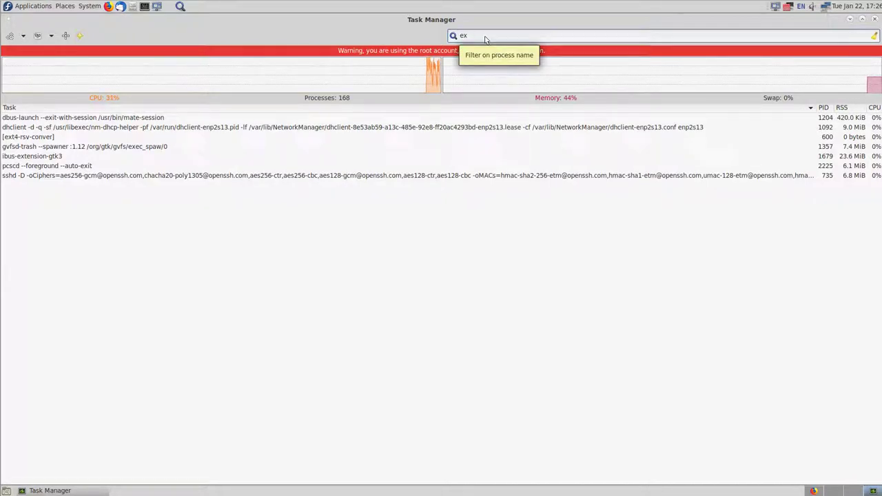
{"action": "key", "text": "BackSpace"}
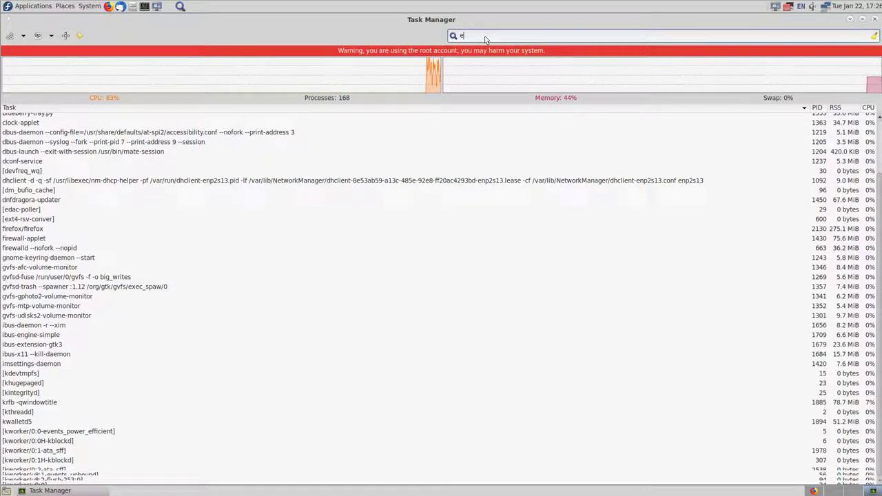
{"action": "key", "text": "BackSpace"}
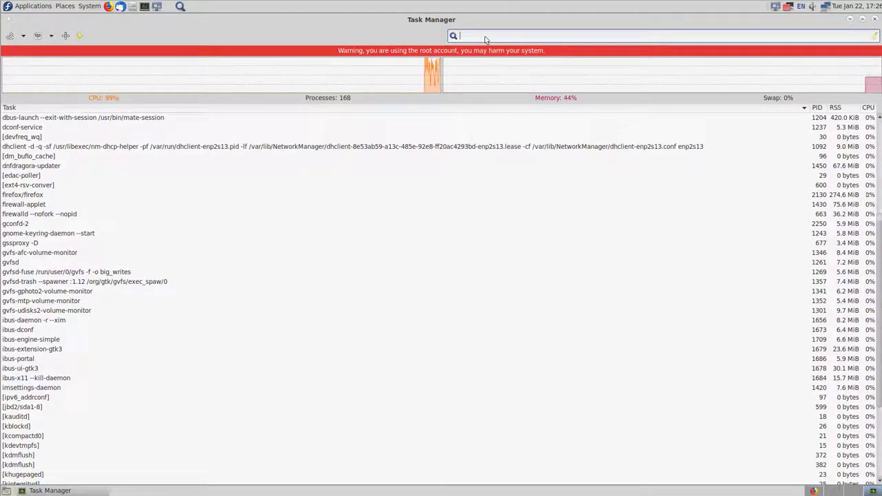
{"action": "type", "text": "x"}
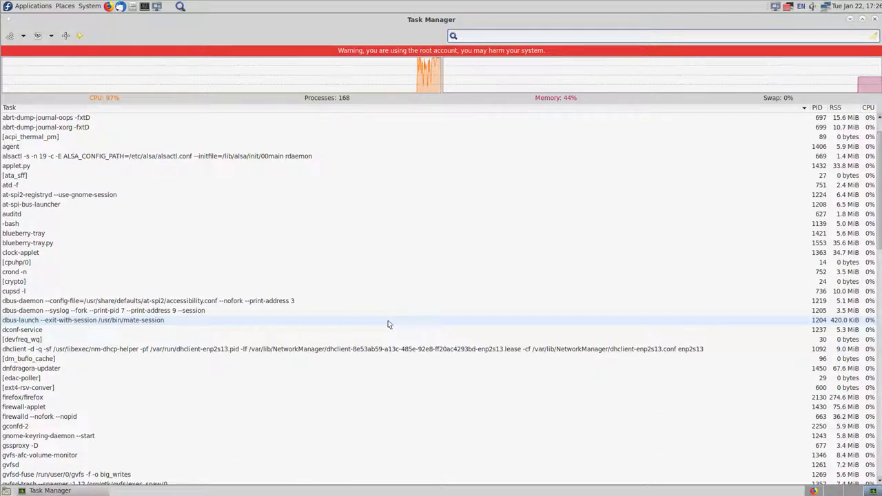
{"action": "type", "text": "mate"}
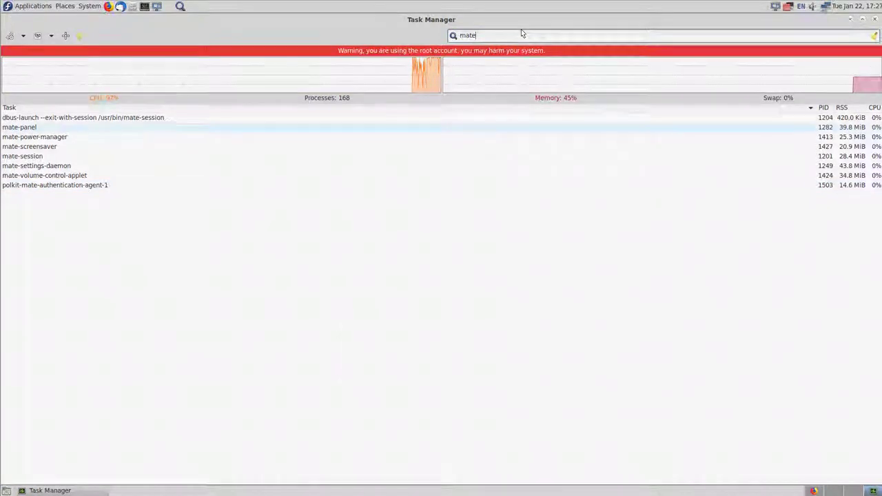
{"action": "key", "text": "BackSpace"}
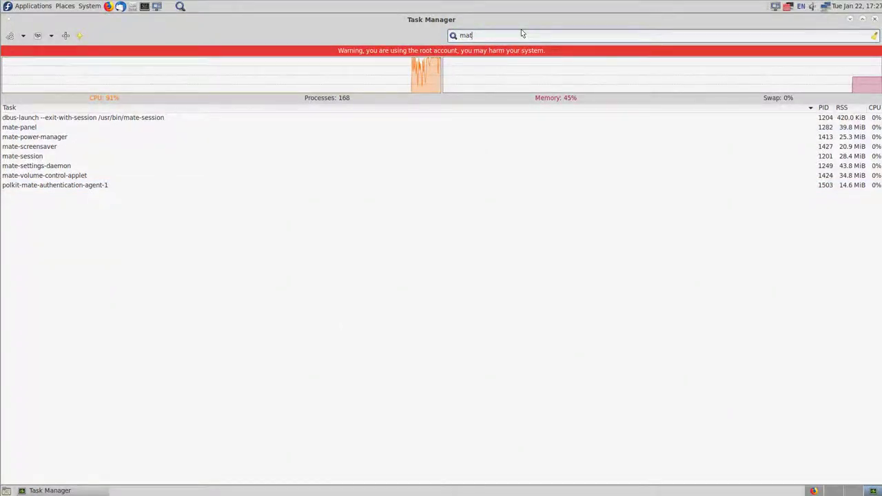
{"action": "key", "text": "BackSpace"}
{"action": "key", "text": "BackSpace"}
{"action": "key", "text": "BackSpace"}
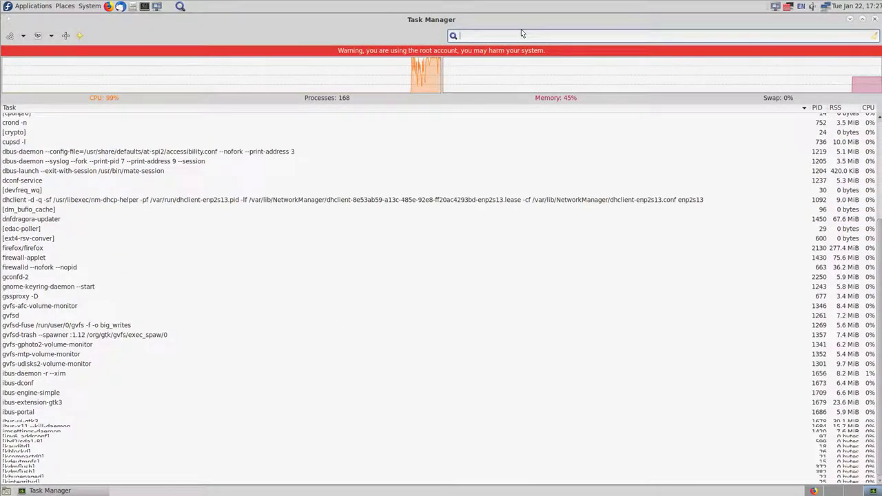
- Sort Task Manager's process list by CPU usage and examine the most demanding processes
{"action": "scroll", "coordinate": [230, 152], "scroll_direction": "down", "scroll_amount": 1}
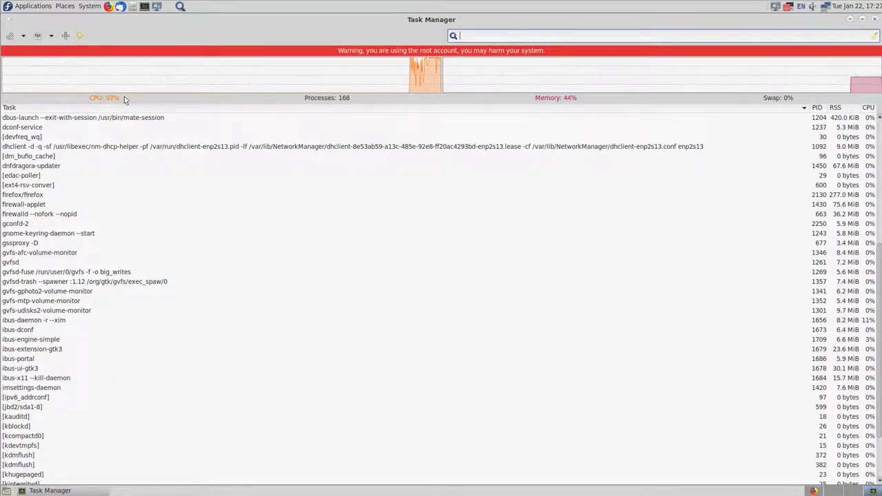
{"action": "scroll", "coordinate": [417, 124], "scroll_direction": "up", "scroll_amount": 3}
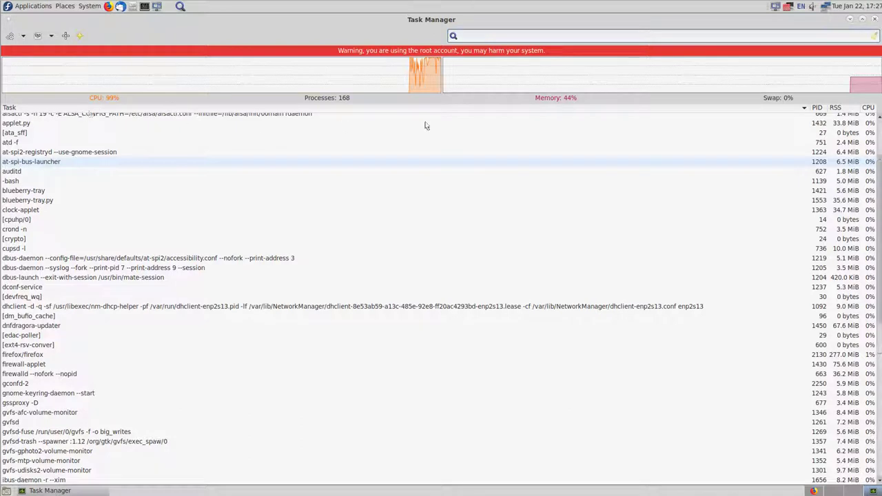
{"action": "scroll", "coordinate": [871, 114], "scroll_direction": "up", "scroll_amount": 2}
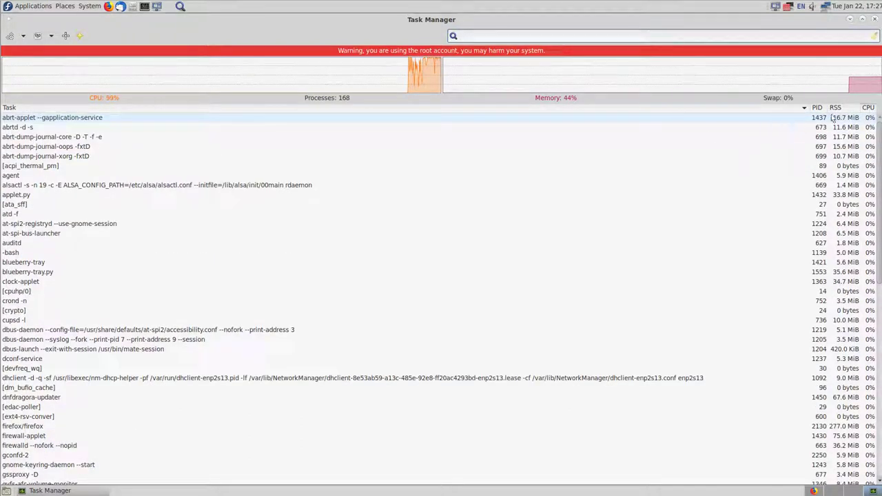
{"action": "left_click", "coordinate": [868, 108]}
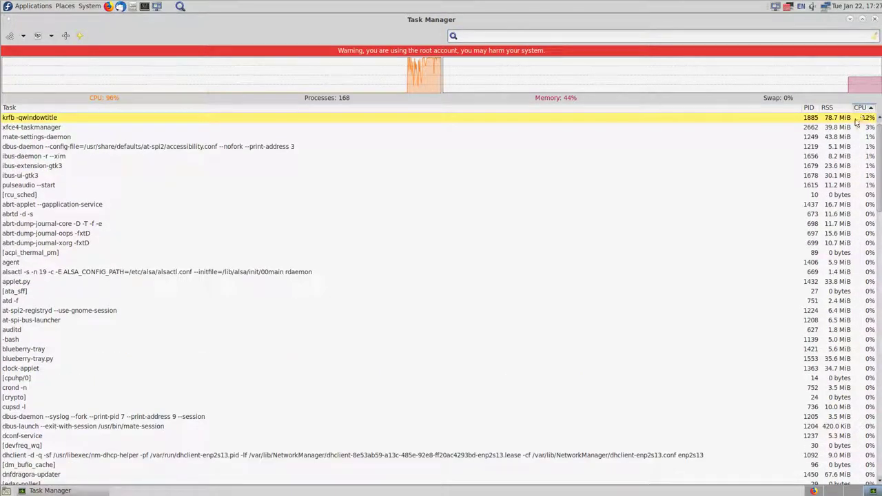
{"action": "scroll", "coordinate": [861, 124], "scroll_direction": "down", "scroll_amount": 3}
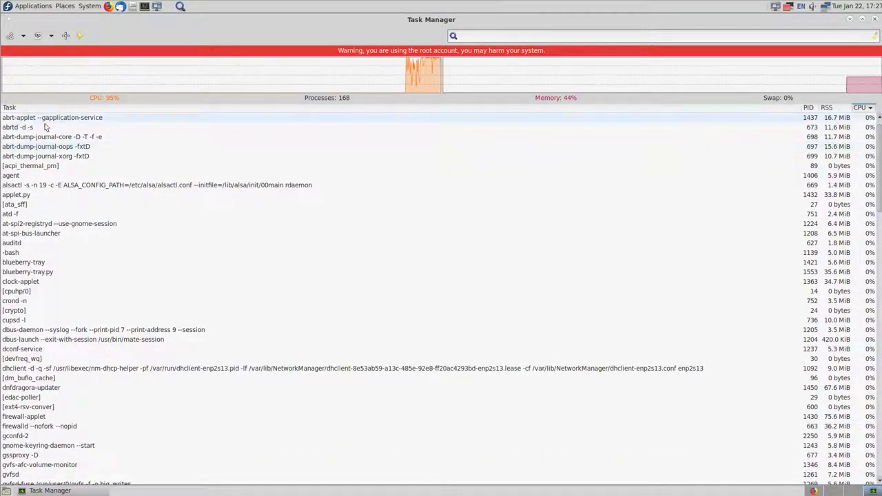
{"action": "left_click", "coordinate": [109, 121]}
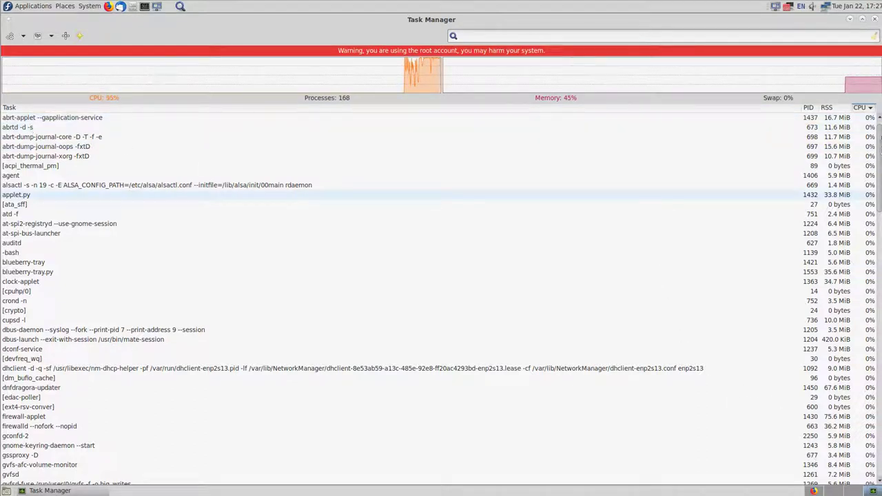
{"action": "left_click", "coordinate": [861, 108]}
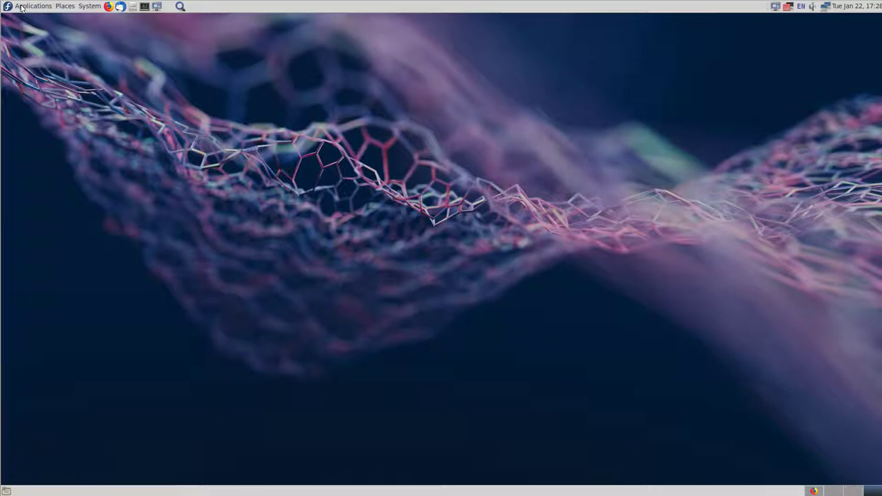
- Add the Task Manager launcher from System Tools to the panel
{"action": "left_click", "coordinate": [21, 9]}
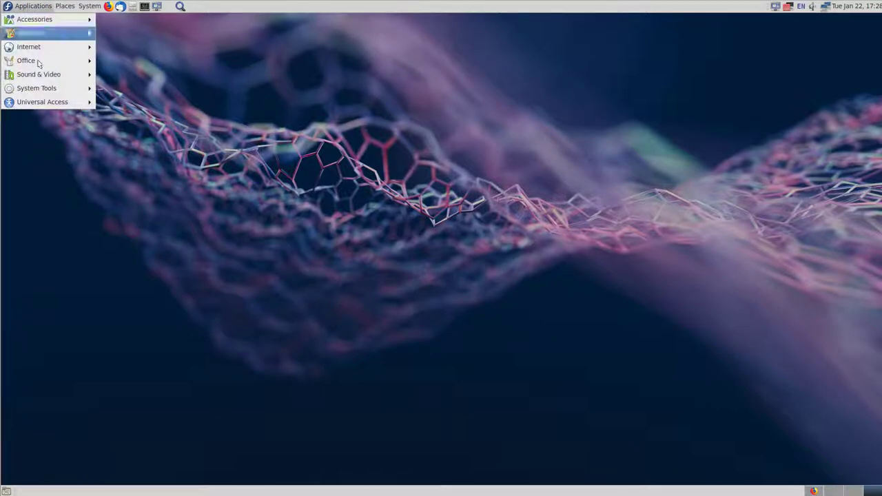
{"action": "mouse_move", "coordinate": [46, 93]}
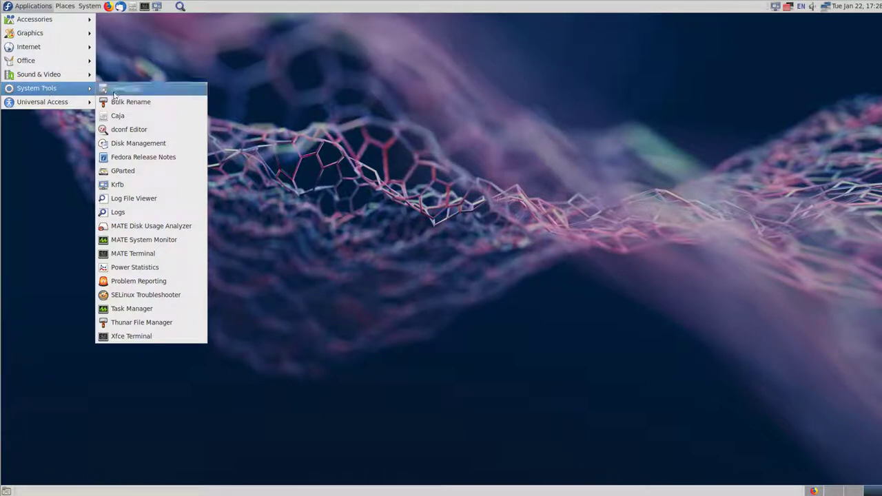
{"action": "right_click", "coordinate": [150, 309]}
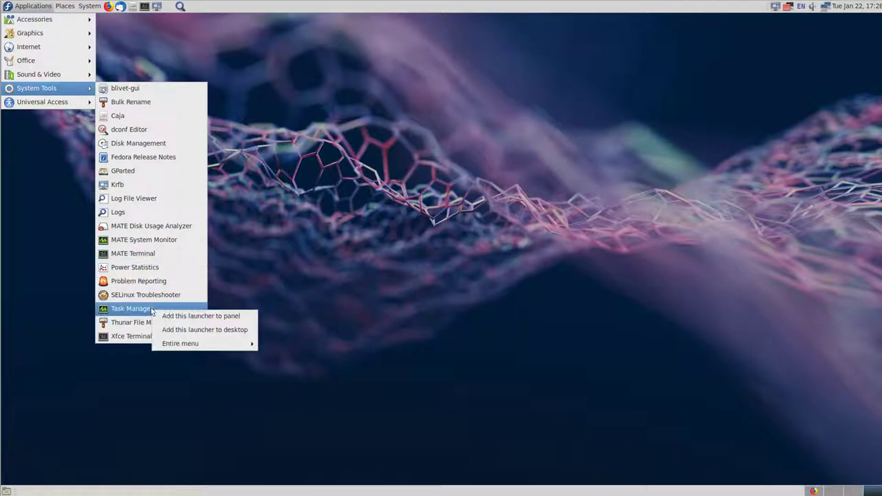
{"action": "left_click", "coordinate": [206, 322]}
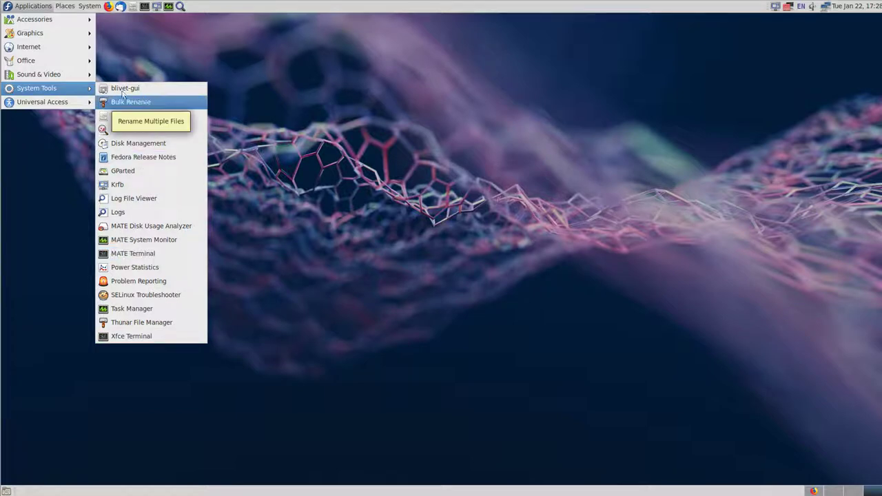
{"action": "left_click", "coordinate": [97, 35]}
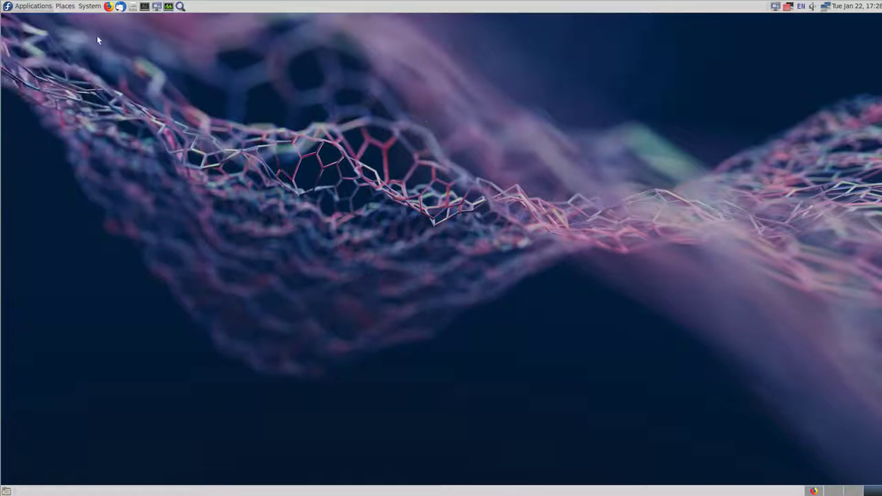
- Open the file manager and view root's Documents and Downloads folders
{"action": "left_click", "coordinate": [131, 7]}
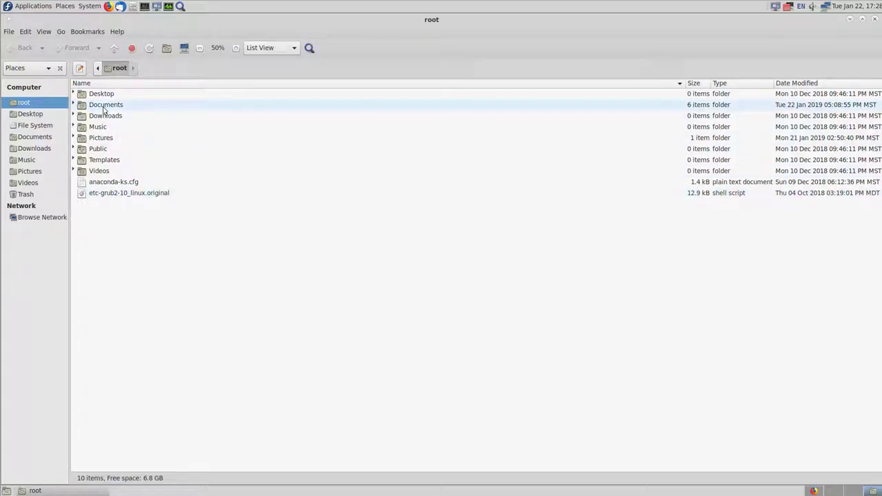
{"action": "left_click", "coordinate": [109, 105]}
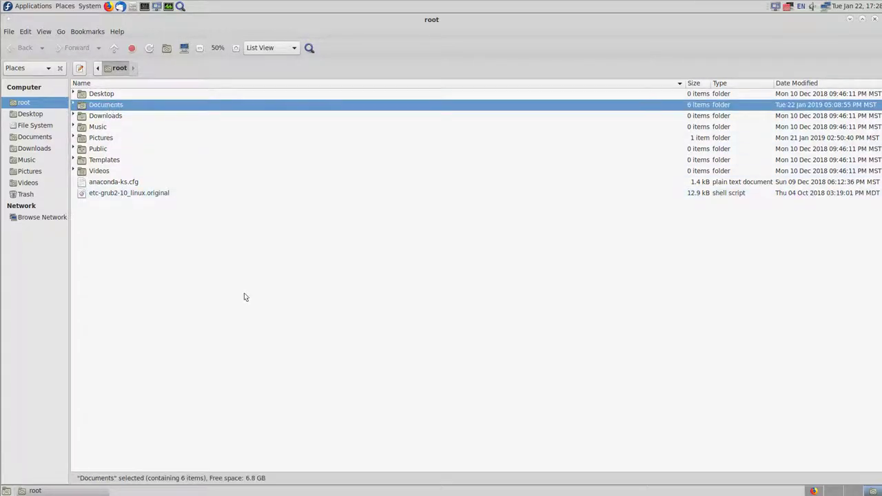
{"action": "key", "text": "Return"}
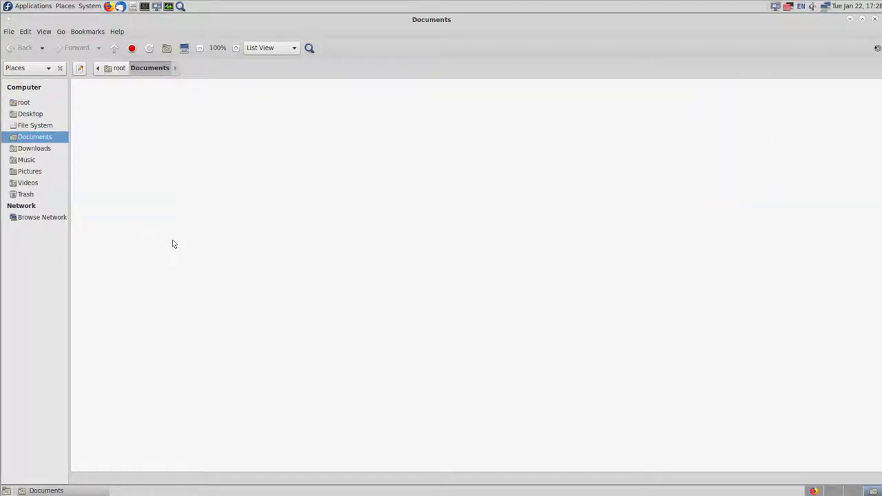
{"action": "left_click", "coordinate": [34, 148]}
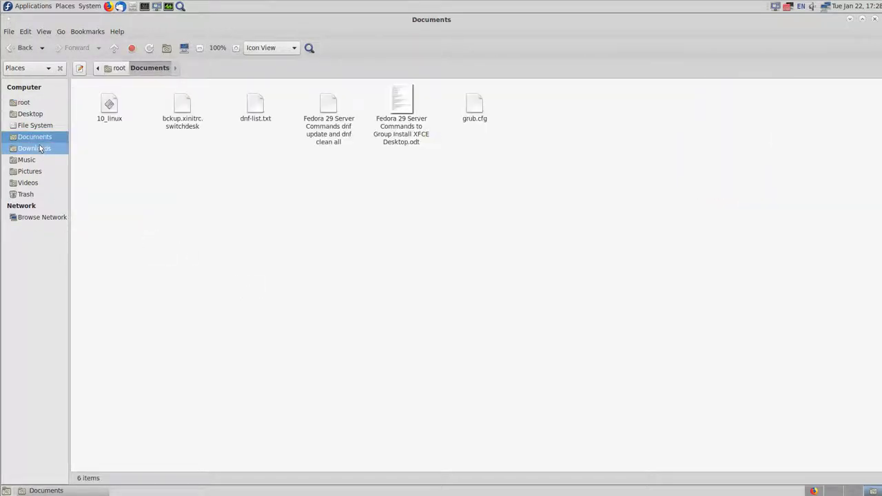
{"action": "left_click", "coordinate": [39, 148]}
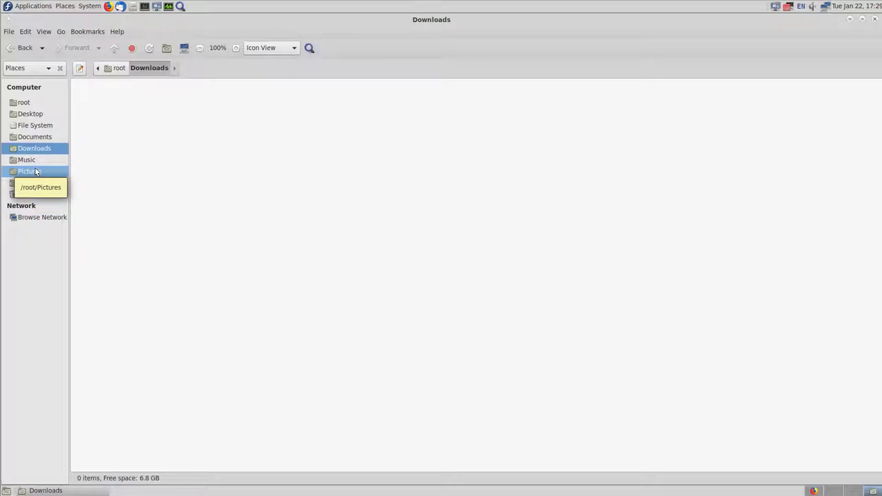
- Create a folder named "Fedora 29 Server info" in root's Documents folder
{"action": "left_click", "coordinate": [36, 168]}
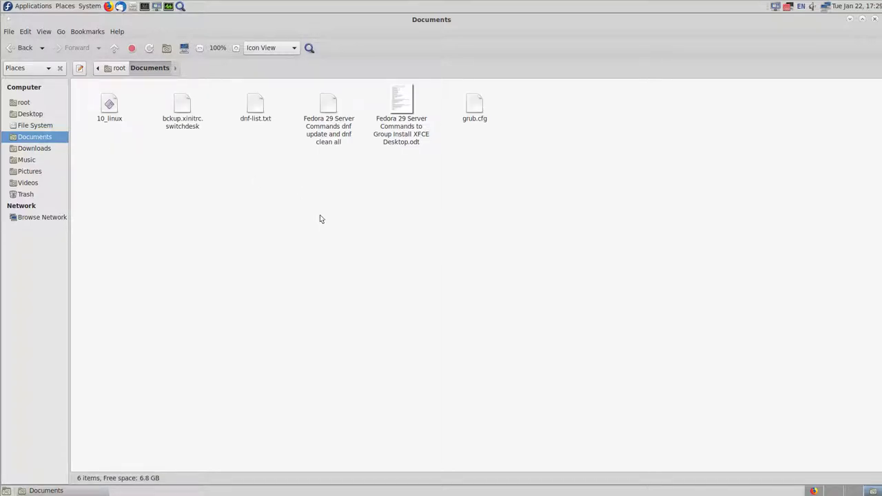
{"action": "right_click", "coordinate": [320, 215]}
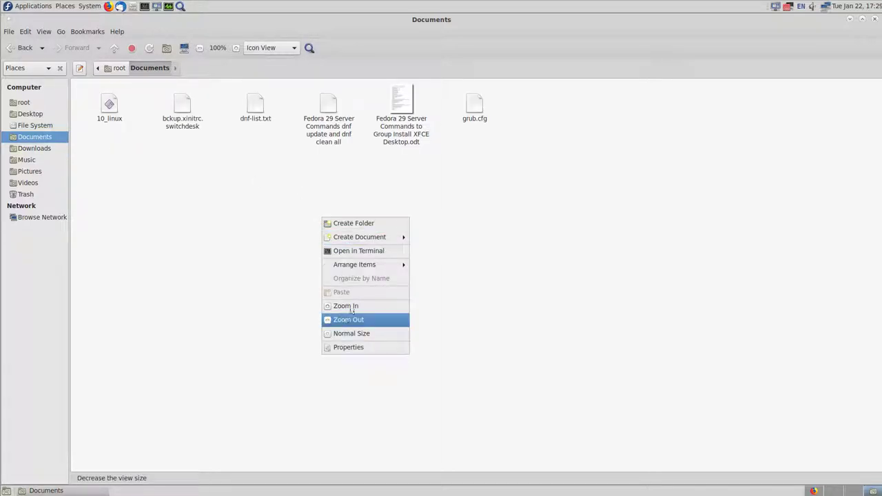
{"action": "left_click", "coordinate": [373, 222]}
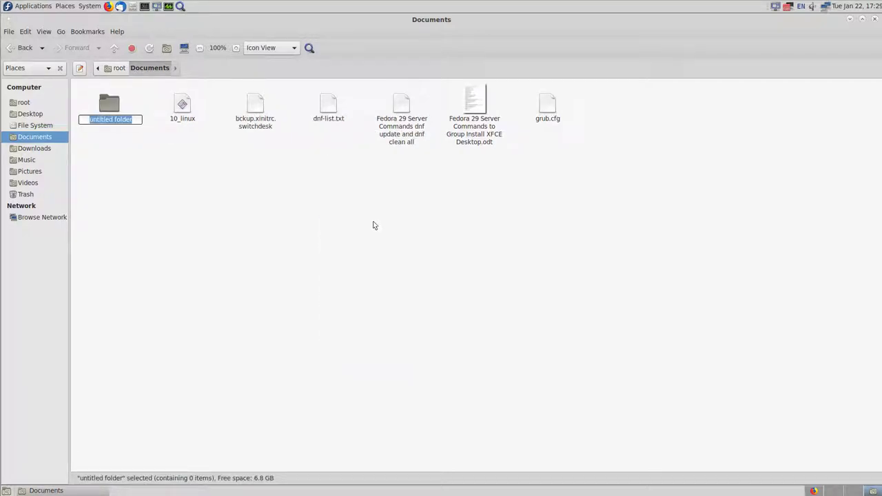
{"action": "type", "text": "Fedora 29 Server"}
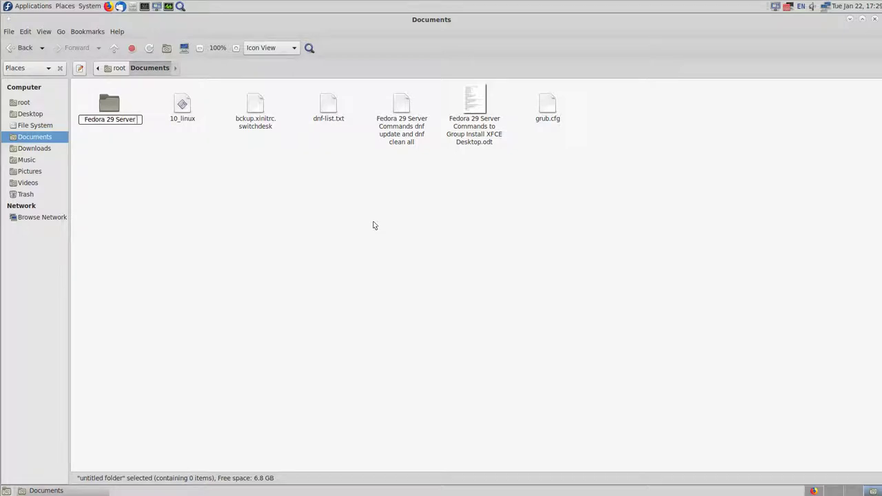
{"action": "type", "text": " info"}
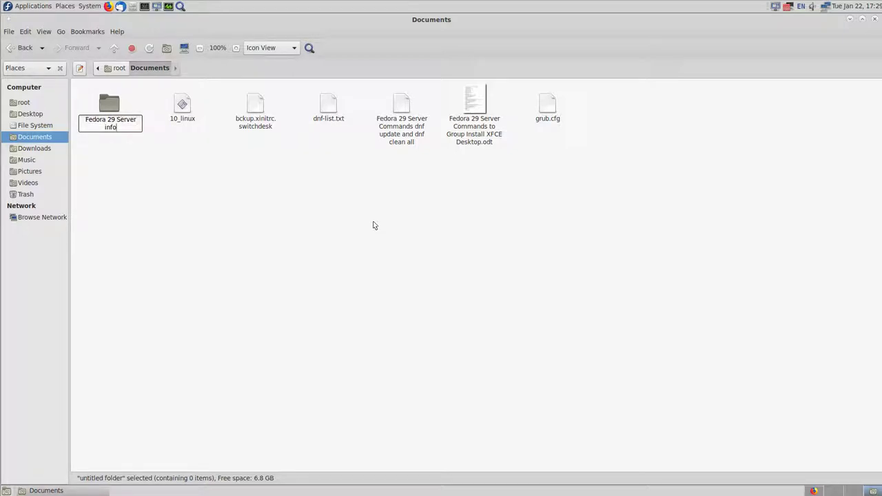
{"action": "key", "text": "Return"}
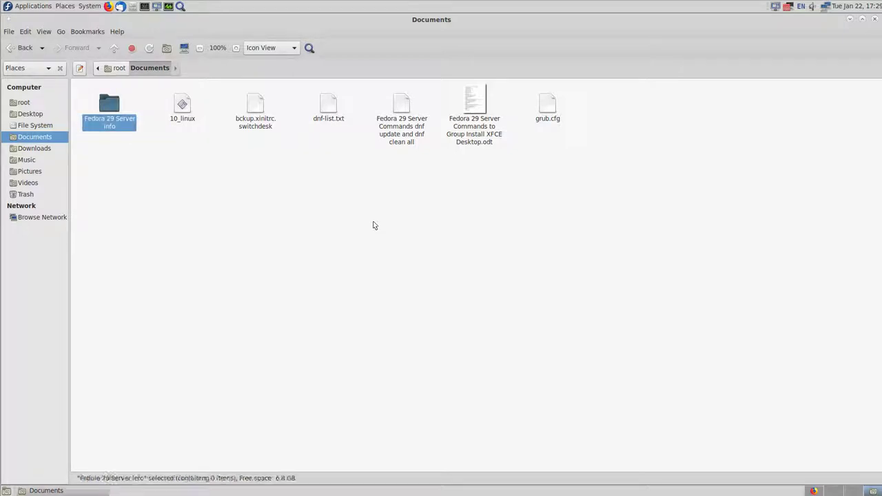
- Move all six loose files in Documents into the Fedora 29 Server info folder and check that folder's contents
{"action": "left_click", "coordinate": [197, 116]}
{"action": "key", "text": "shift+Right"}
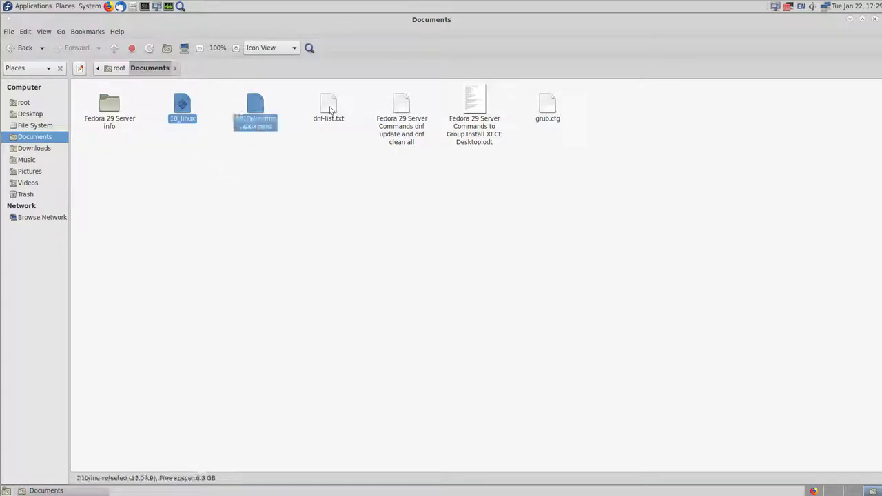
{"action": "left_click", "coordinate": [331, 110], "text": "ctrl"}
{"action": "left_click", "coordinate": [401, 106], "text": "ctrl"}
{"action": "left_click", "coordinate": [474, 103], "text": "ctrl"}
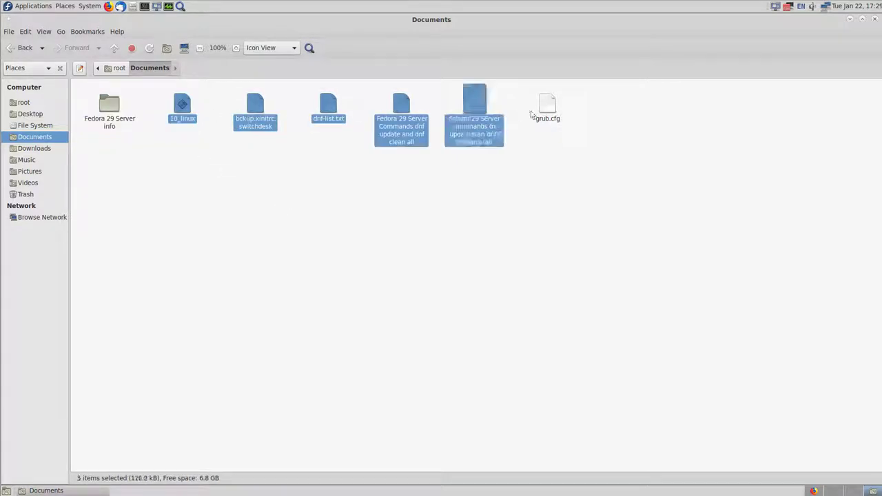
{"action": "left_click", "coordinate": [551, 109], "text": "ctrl"}
{"action": "left_click_drag", "start_coordinate": [551, 109], "coordinate": [118, 109]}
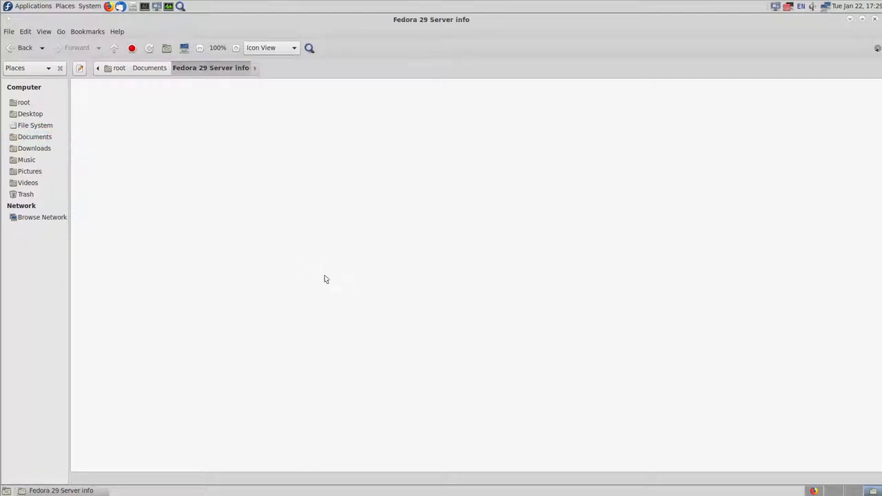
{"action": "key", "text": "ctrl+a"}
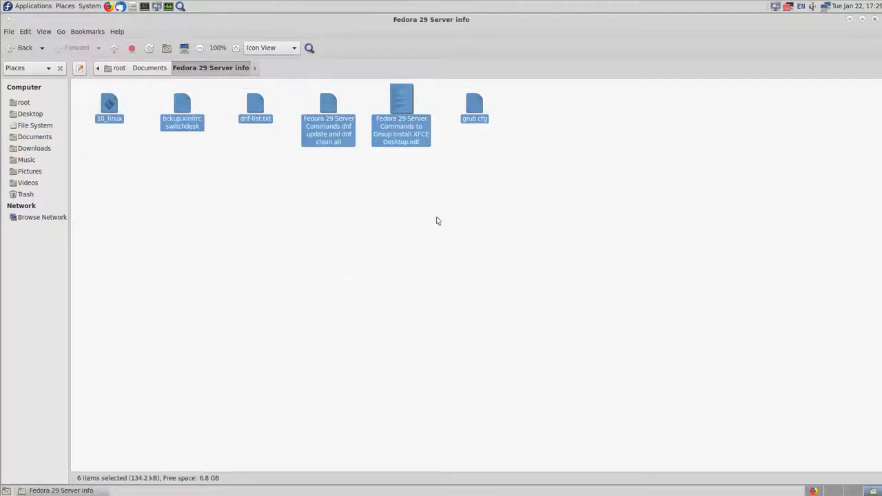
{"action": "left_click", "coordinate": [246, 201]}
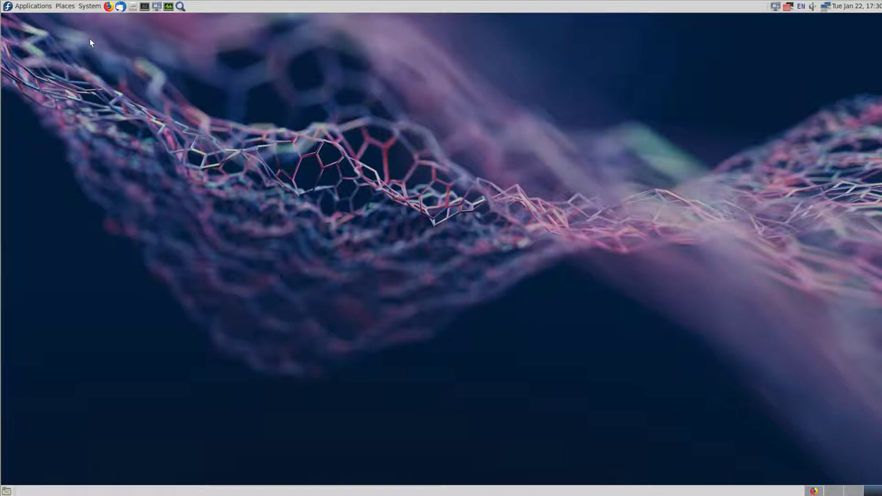
- Launch the Exaile music player from the Sound & Video applications and maximize its window on the first workspace
{"action": "left_click", "coordinate": [44, 8]}
{"action": "mouse_move", "coordinate": [39, 21]}
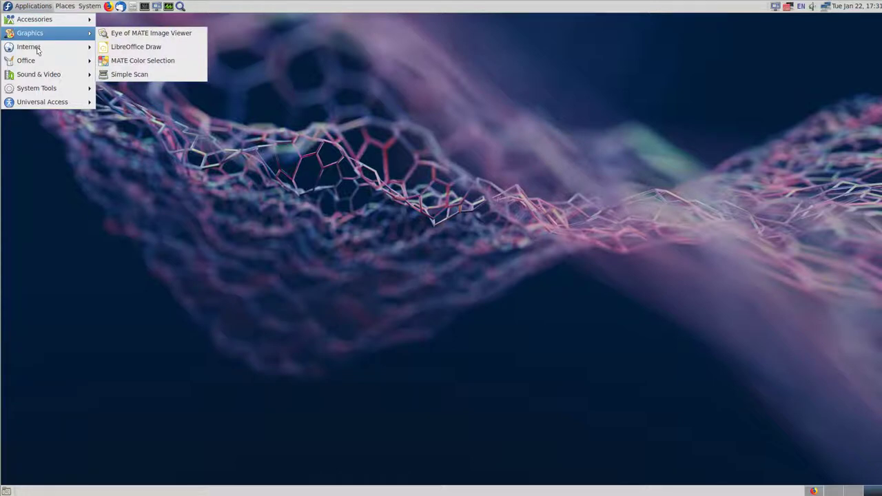
{"action": "mouse_move", "coordinate": [38, 52]}
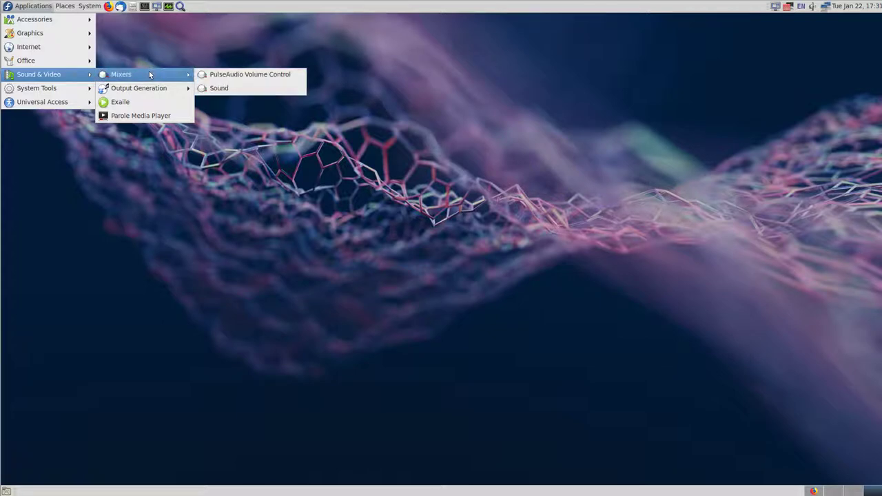
{"action": "mouse_move", "coordinate": [143, 91]}
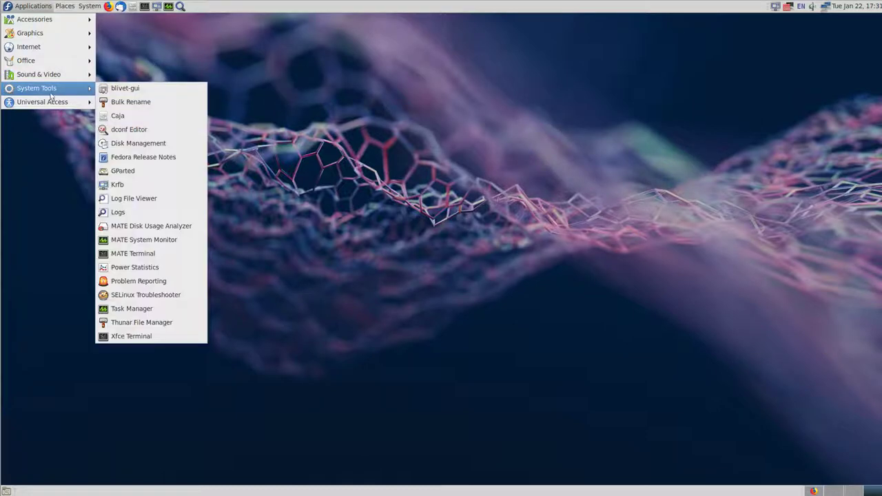
{"action": "mouse_move", "coordinate": [51, 103]}
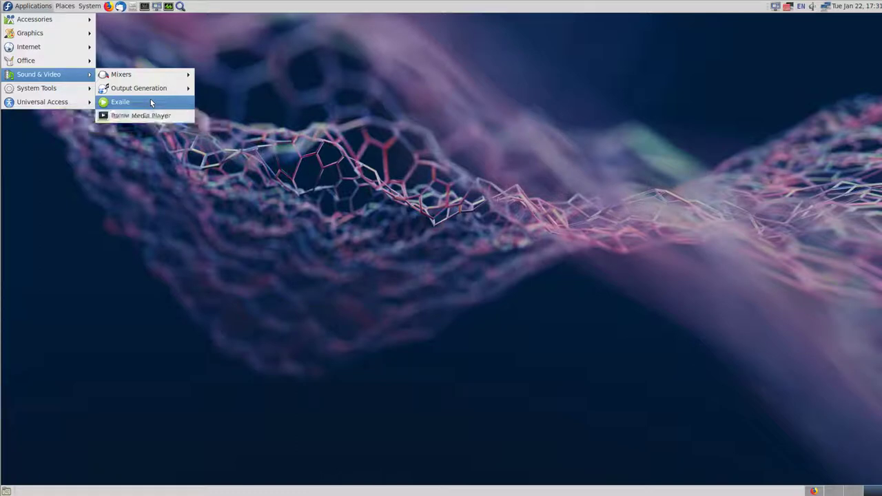
{"action": "left_click", "coordinate": [150, 102]}
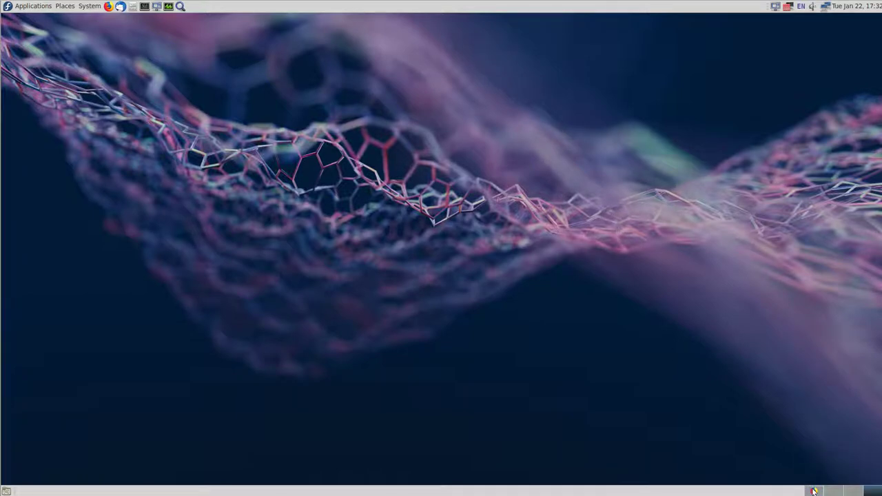
{"action": "left_click", "coordinate": [814, 491]}
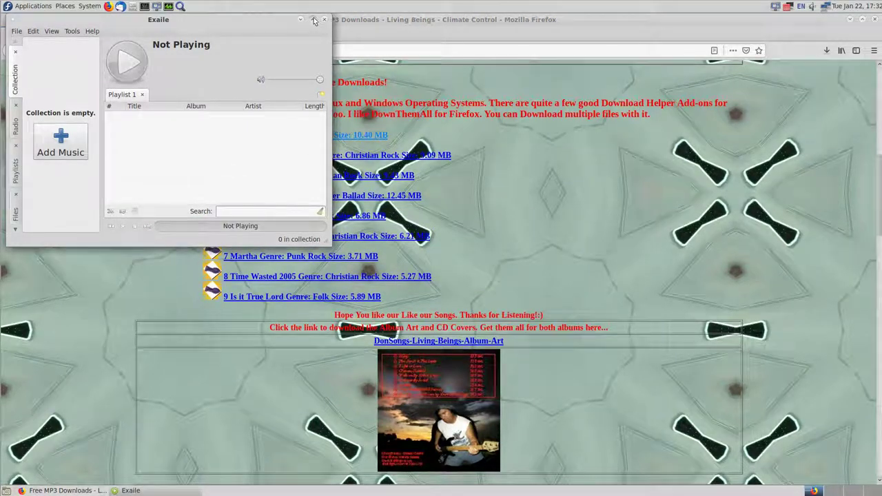
{"action": "left_click", "coordinate": [314, 19]}
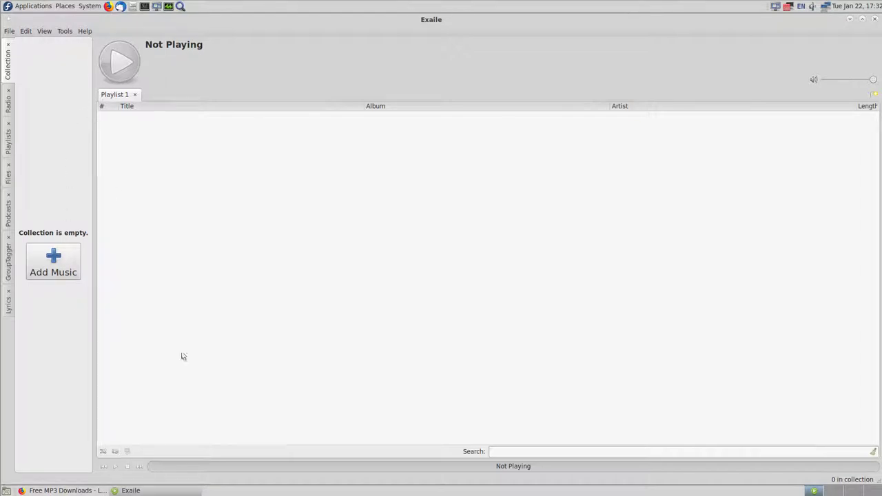
- Switch to Firefox and download the song "1 Misty" from the Living Beings page, choosing to save the file
{"action": "left_click", "coordinate": [69, 491]}
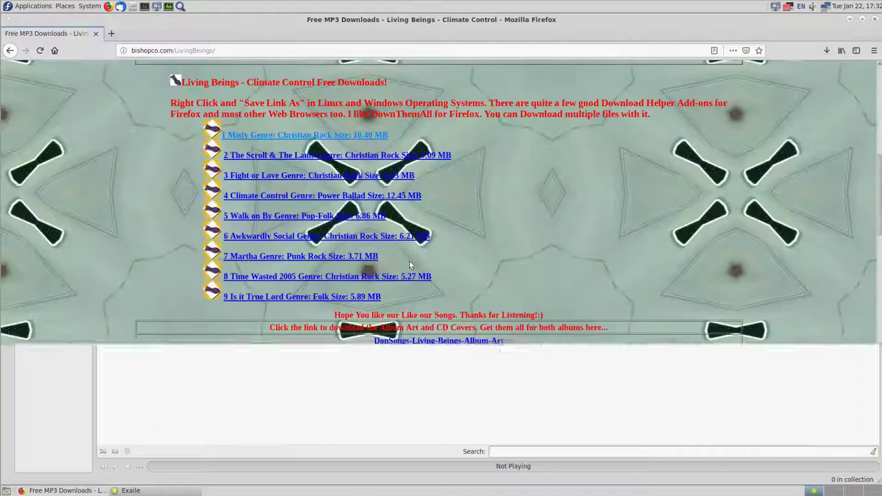
{"action": "left_click", "coordinate": [321, 131]}
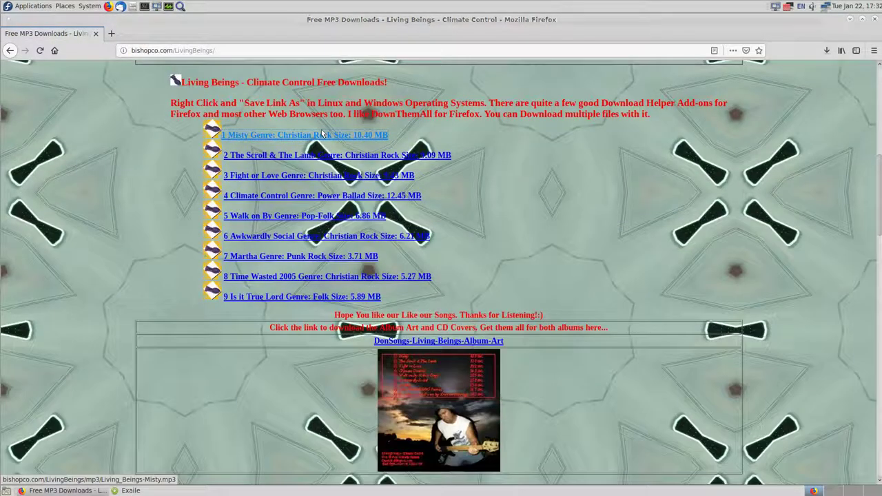
{"action": "left_click", "coordinate": [384, 267]}
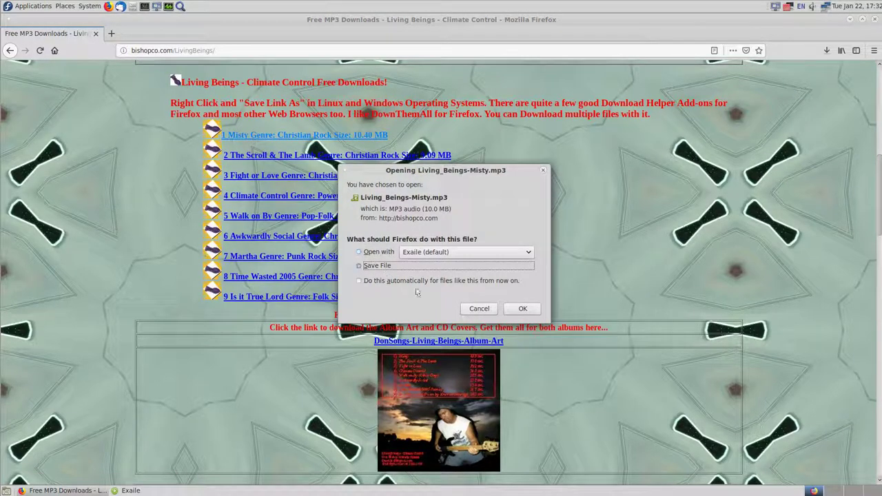
{"action": "left_click", "coordinate": [522, 309]}
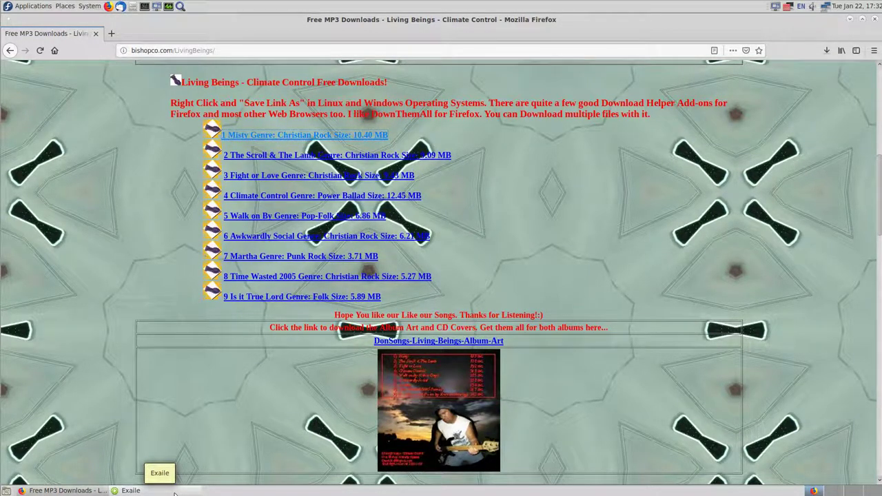
- Show all Firefox downloads in a maximized Library window and examine the progress of the Misty files
{"action": "left_click", "coordinate": [827, 51]}
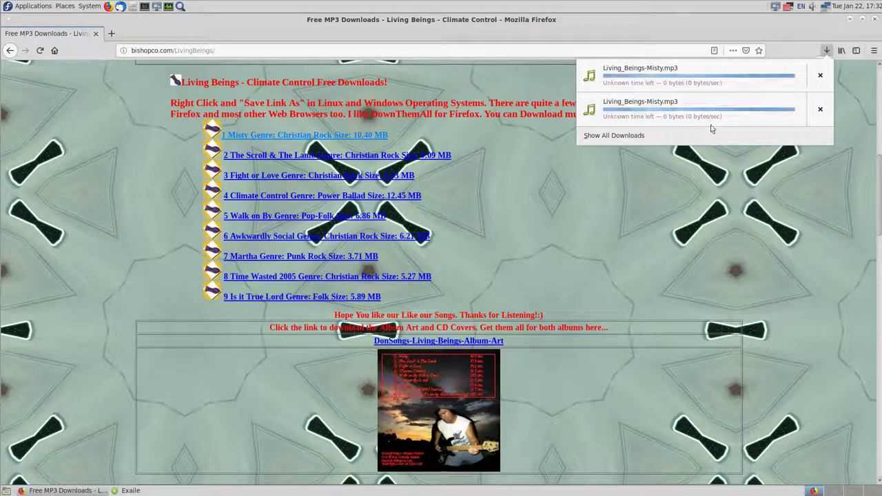
{"action": "left_click", "coordinate": [625, 136]}
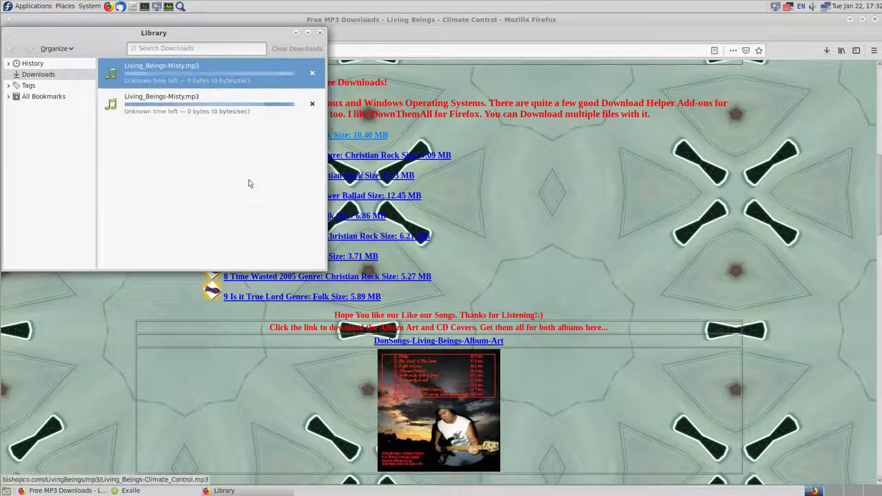
{"action": "left_click", "coordinate": [308, 32]}
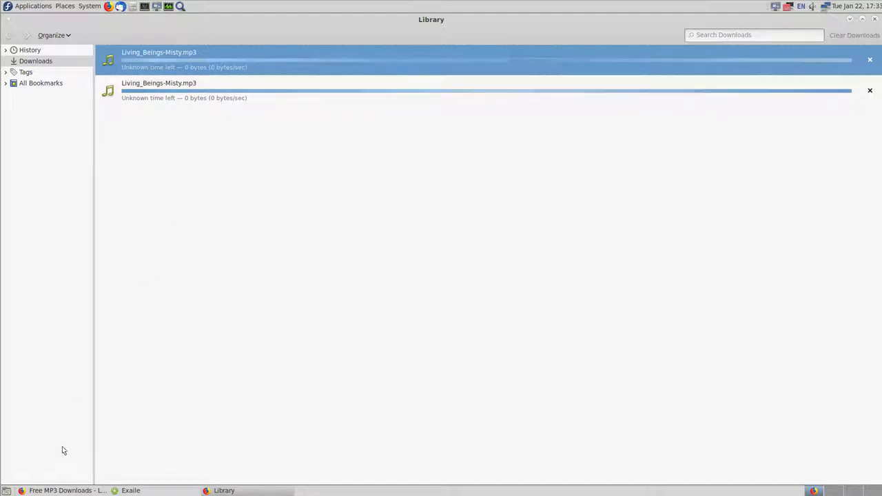
- Return to the Living Beings page and save the "3 Fight or Love" link as Living_Beings-Fight_or_Love.mp3 in Downloads
{"action": "left_click", "coordinate": [63, 490]}
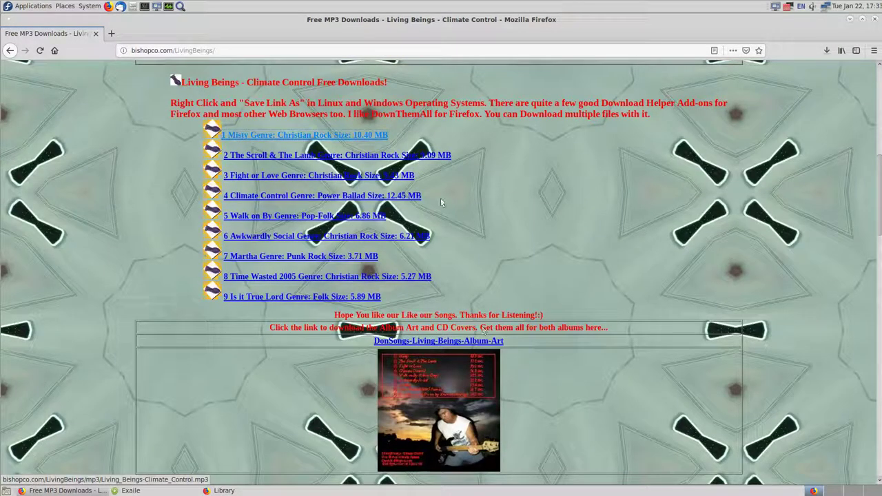
{"action": "right_click", "coordinate": [284, 181]}
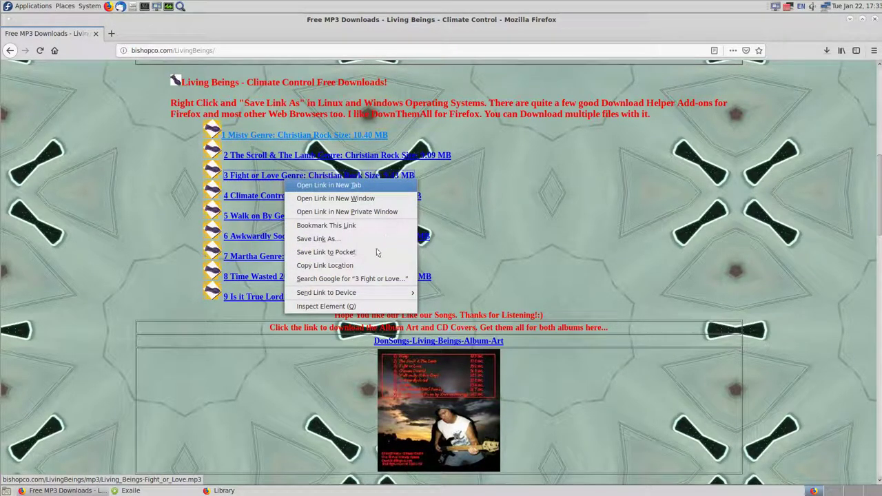
{"action": "left_click", "coordinate": [333, 239]}
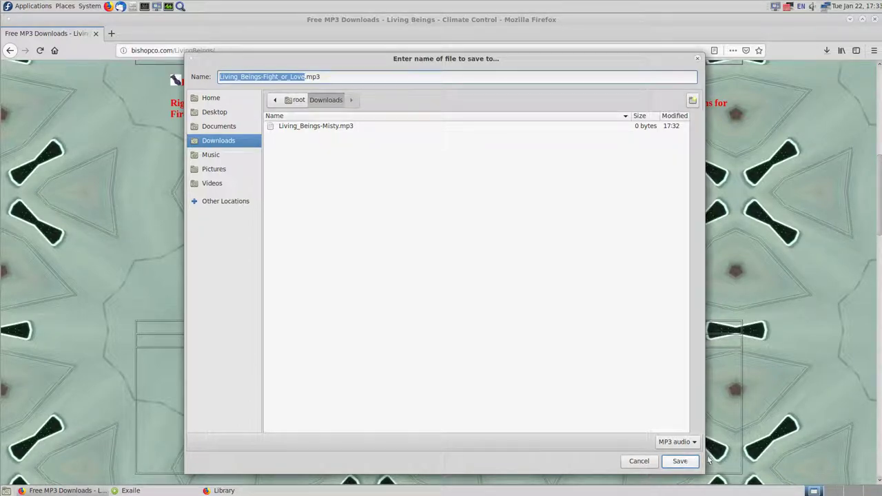
{"action": "key", "text": "Return"}
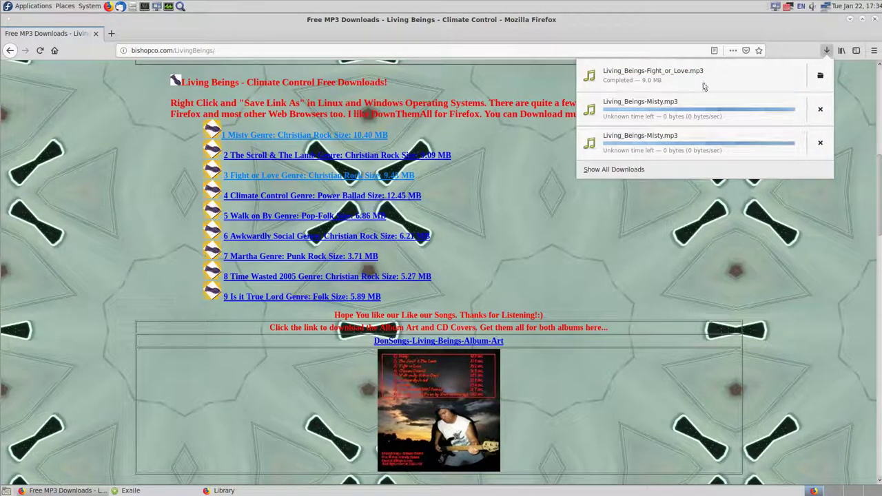
- Cancel both Living_Beings-Misty.mp3 downloads and retry the more recent one
{"action": "left_click", "coordinate": [820, 145]}
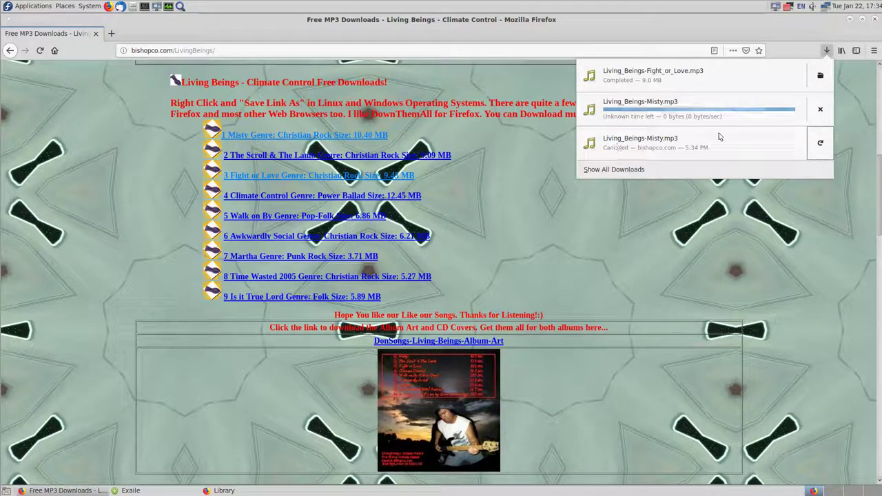
{"action": "left_click", "coordinate": [821, 111]}
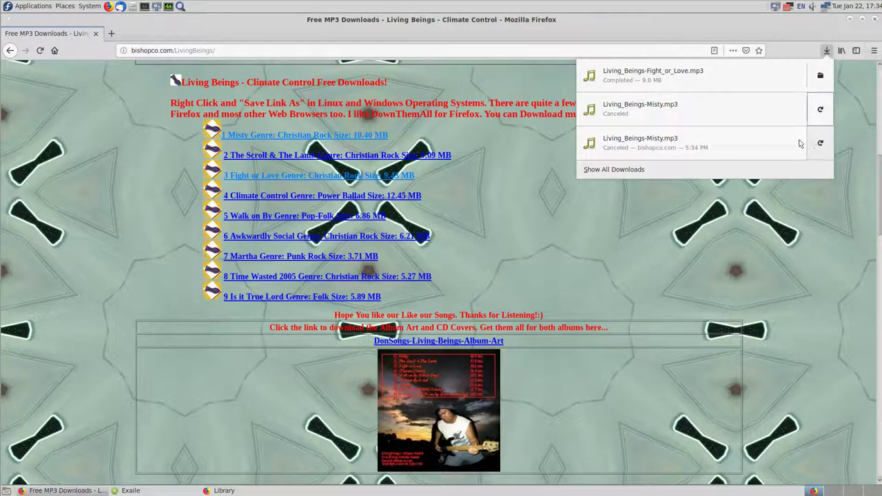
{"action": "left_click", "coordinate": [820, 110]}
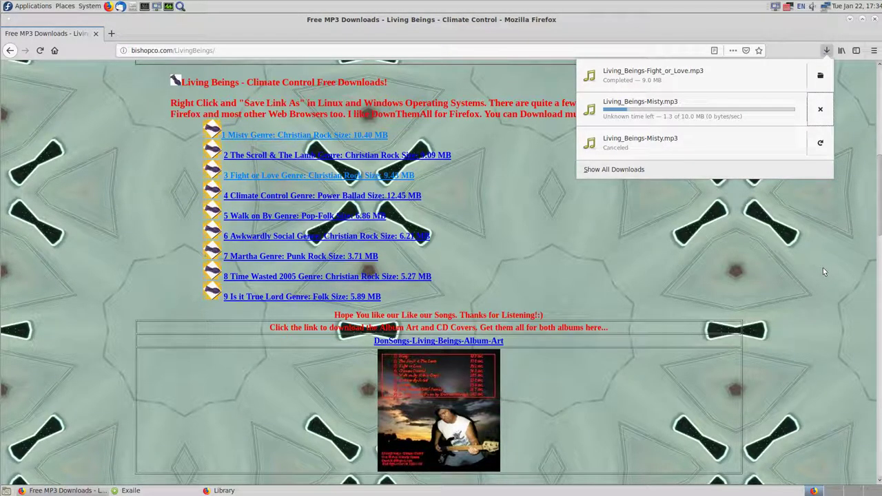
{"action": "left_click", "coordinate": [823, 220]}
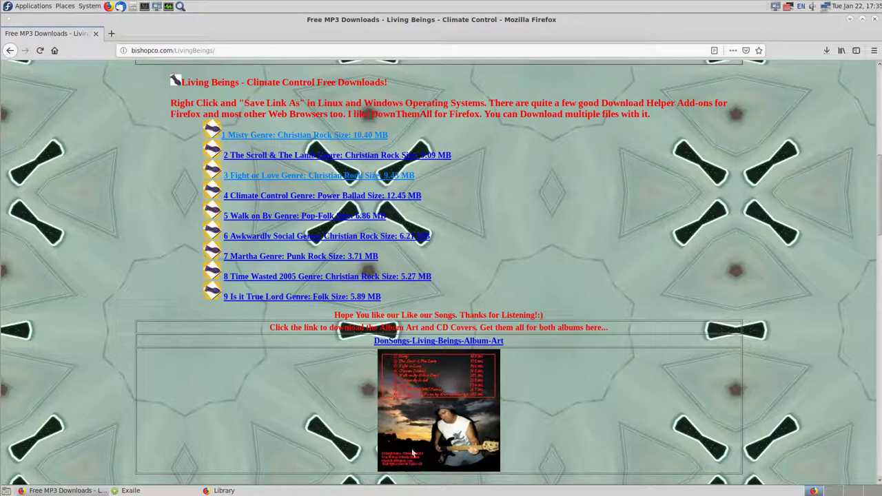
{"action": "left_click", "coordinate": [160, 492]}
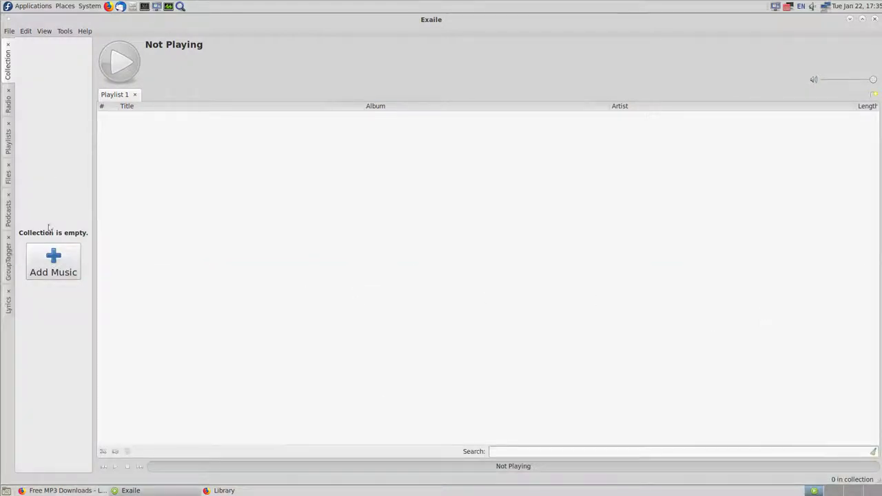
{"action": "left_click", "coordinate": [54, 261]}
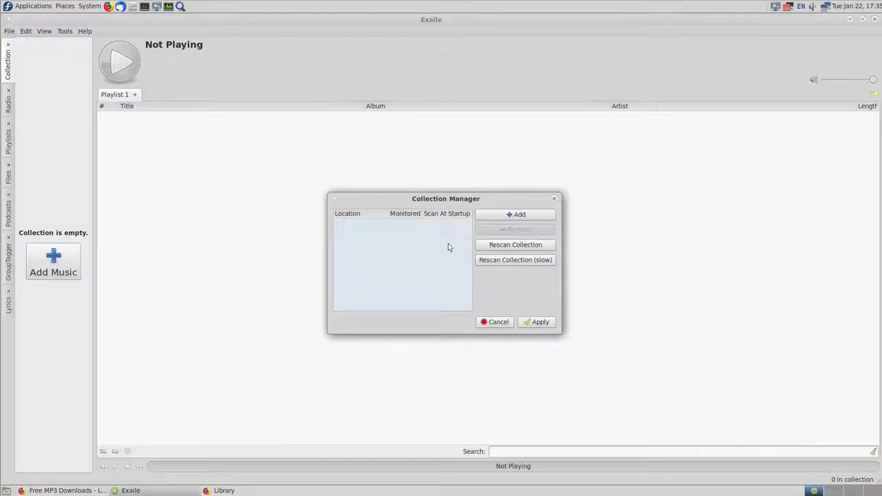
{"action": "left_click", "coordinate": [498, 322]}
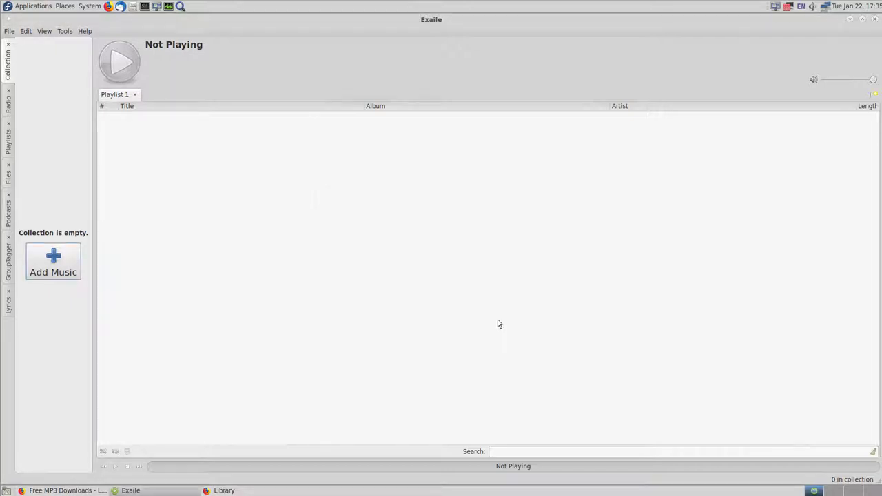
{"action": "left_click", "coordinate": [853, 492]}
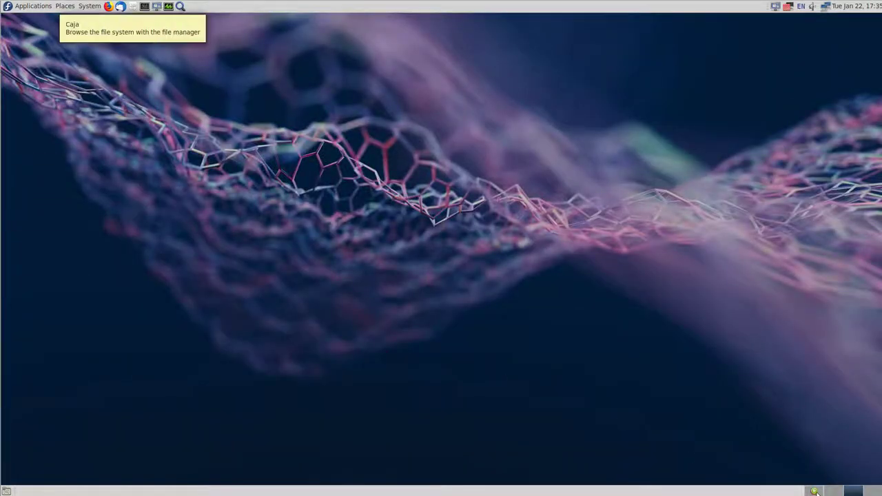
{"action": "left_click", "coordinate": [853, 492]}
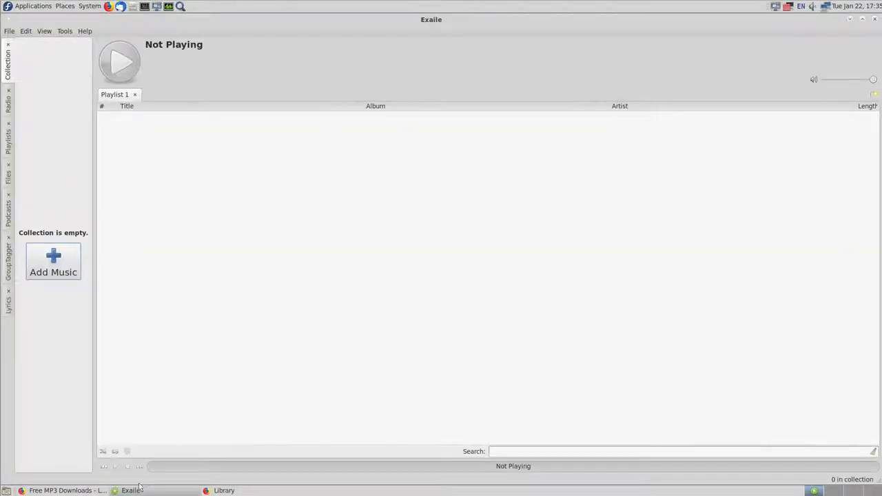
- Cancel the retried Living_Beings-Misty.mp3 download in the Firefox Library and close the Library window
{"action": "left_click", "coordinate": [232, 491]}
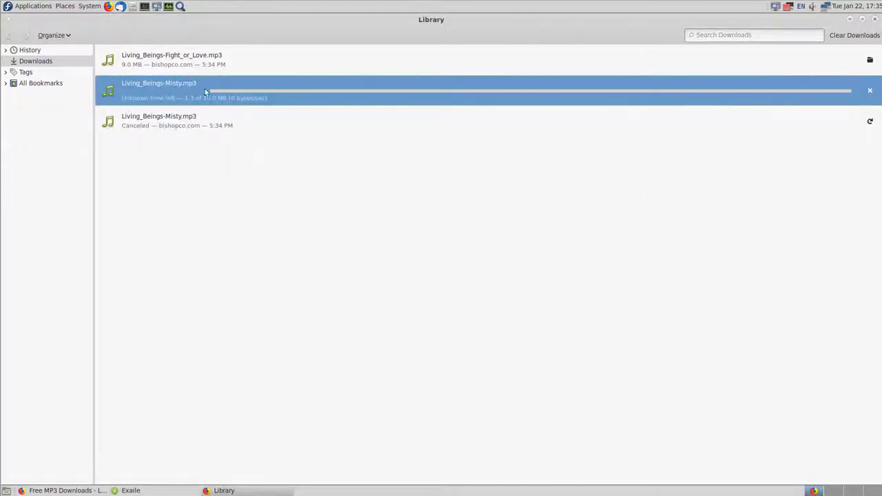
{"action": "left_click", "coordinate": [870, 91]}
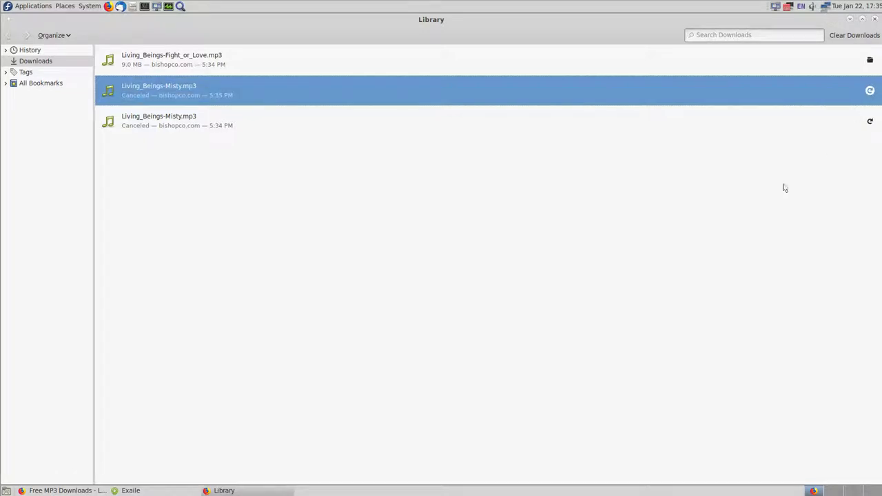
{"action": "left_click", "coordinate": [875, 21]}
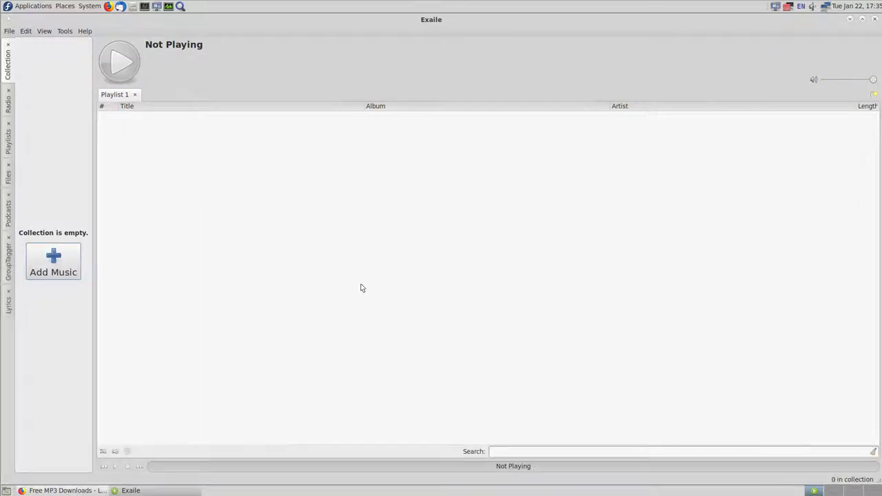
- Return to the Living Beings page and save the "1 Misty" link as Living_Beings-Misty.mp3 in Downloads
{"action": "key", "text": "alt+Tab"}
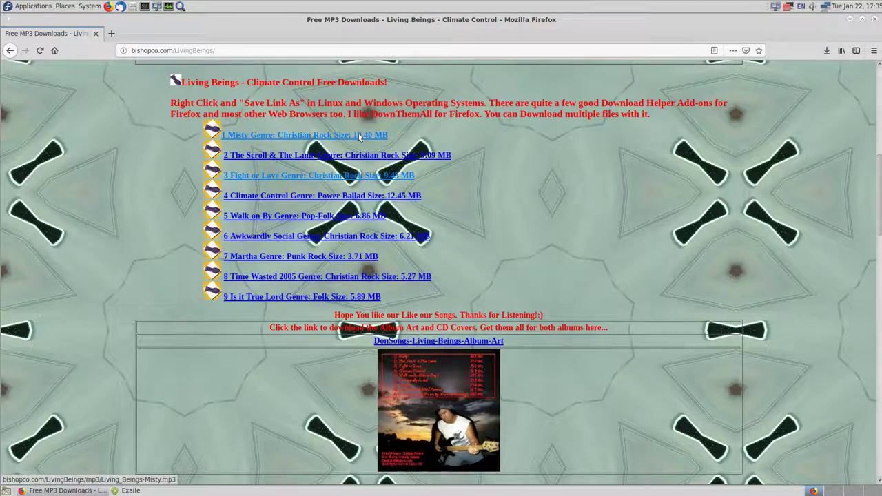
{"action": "right_click", "coordinate": [358, 136]}
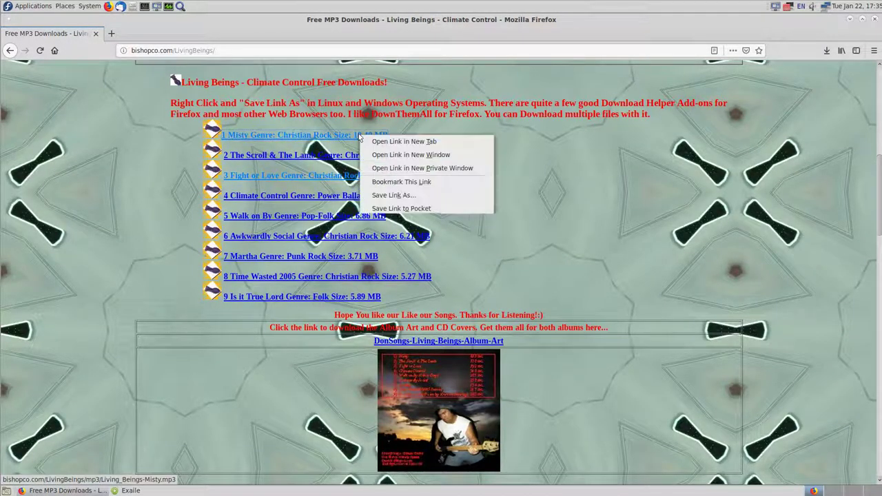
{"action": "left_click", "coordinate": [461, 200]}
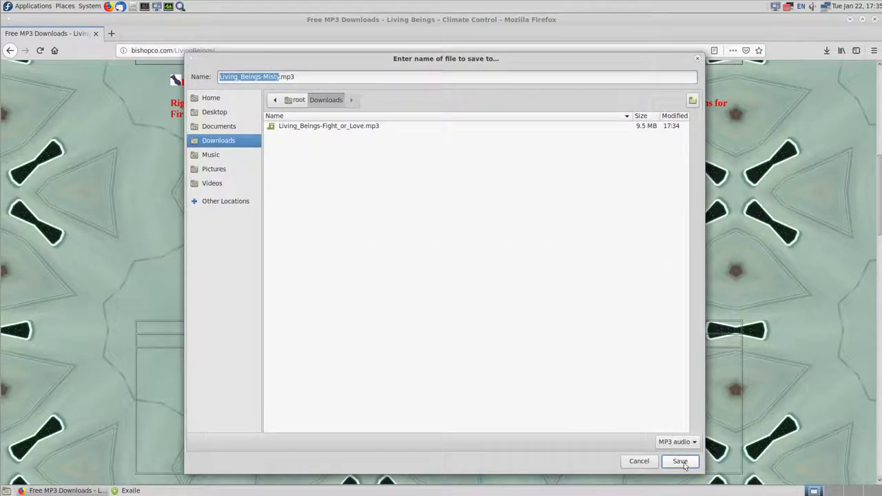
{"action": "left_click", "coordinate": [681, 461]}
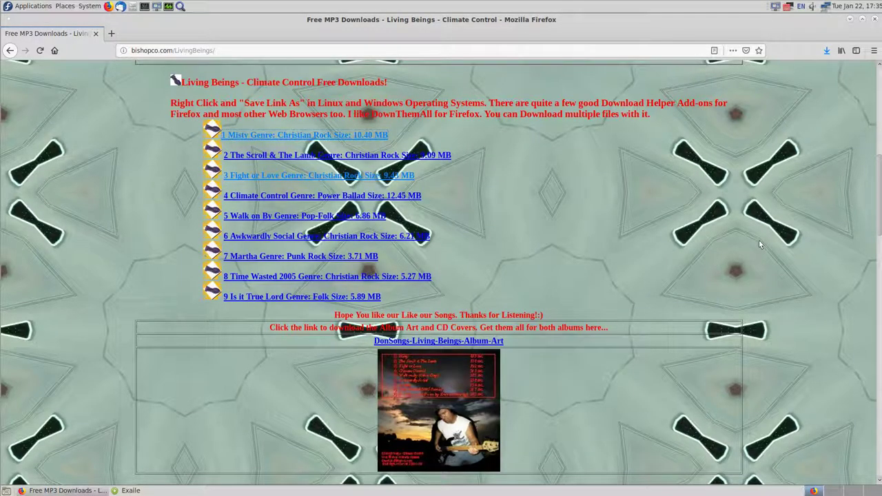
- Examine the status of the Misty file in the full Firefox downloads list and close the Library window
{"action": "left_click", "coordinate": [826, 52]}
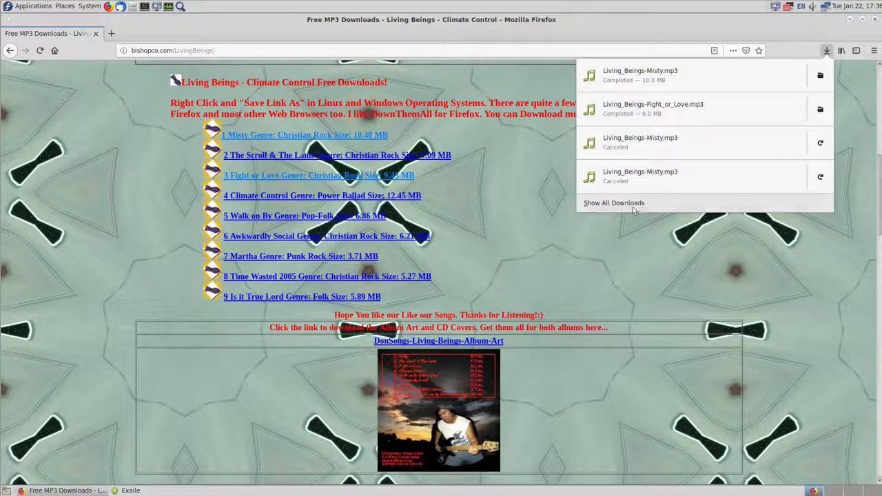
{"action": "left_click", "coordinate": [620, 224]}
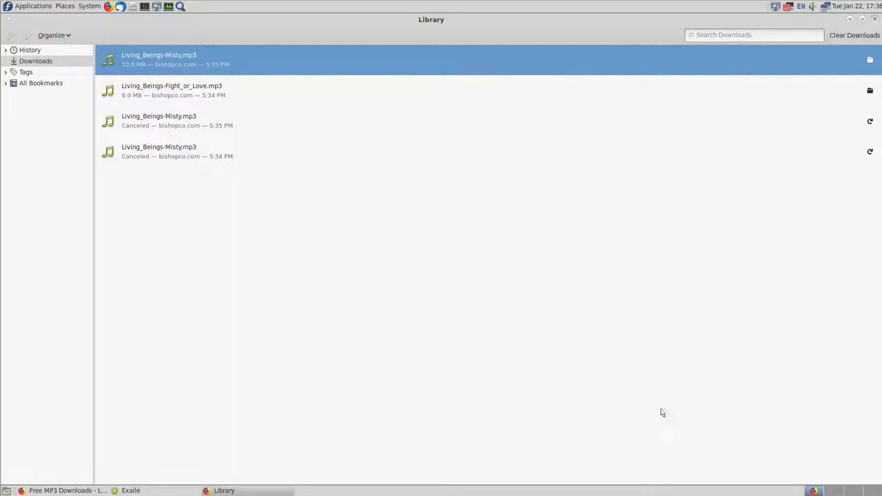
{"action": "key", "text": "ctrl+w"}
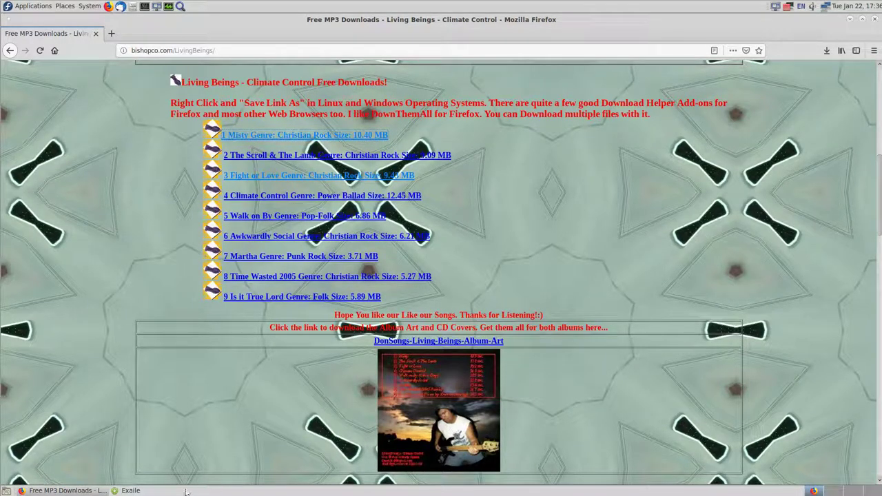
- Switch to the Exaile music player
{"action": "left_click", "coordinate": [147, 492]}
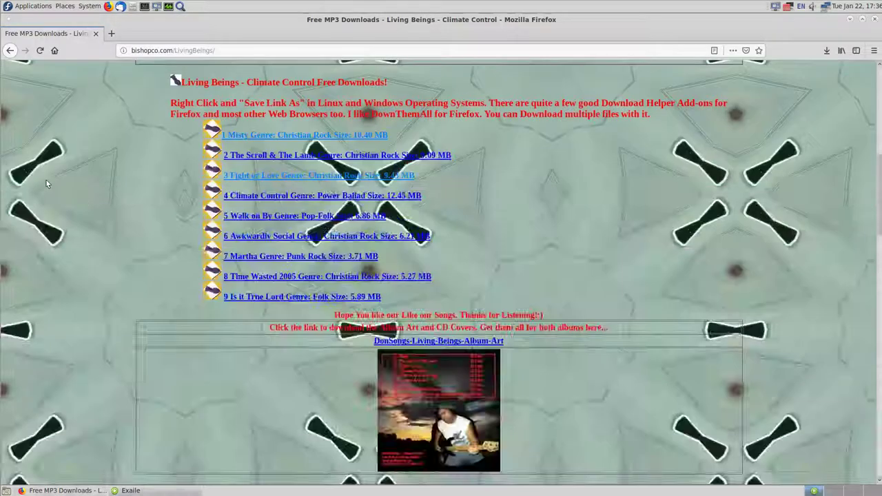
- Switch to Exaile and open Living_Beings-Misty.mp3 and Living_Beings-Fight_or_Love.mp3 together from the recently used files
{"action": "left_click", "coordinate": [168, 492]}
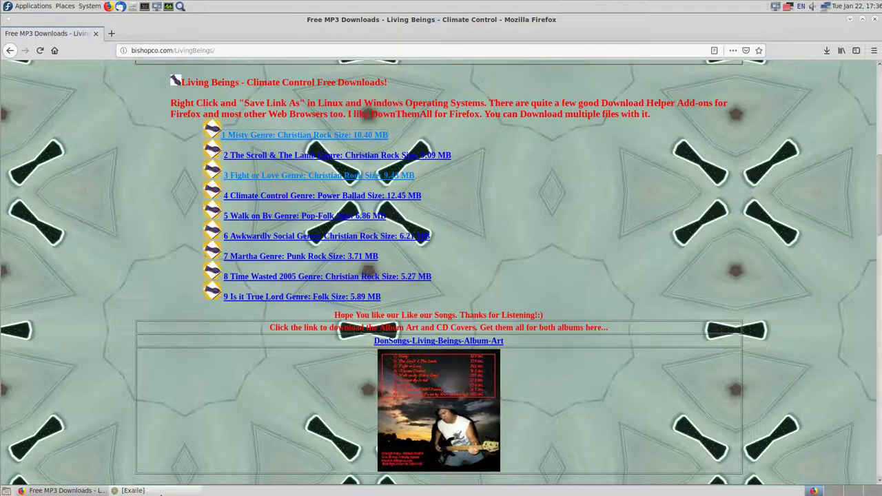
{"action": "left_click", "coordinate": [161, 492]}
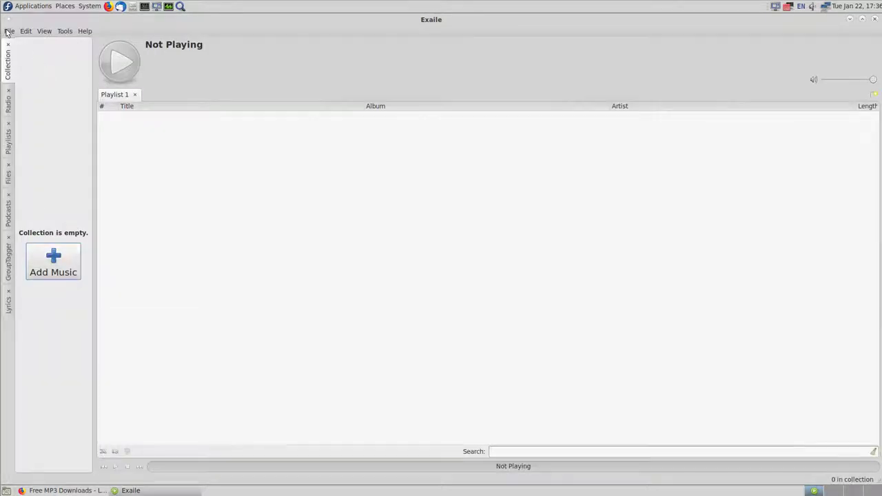
{"action": "left_click", "coordinate": [8, 32]}
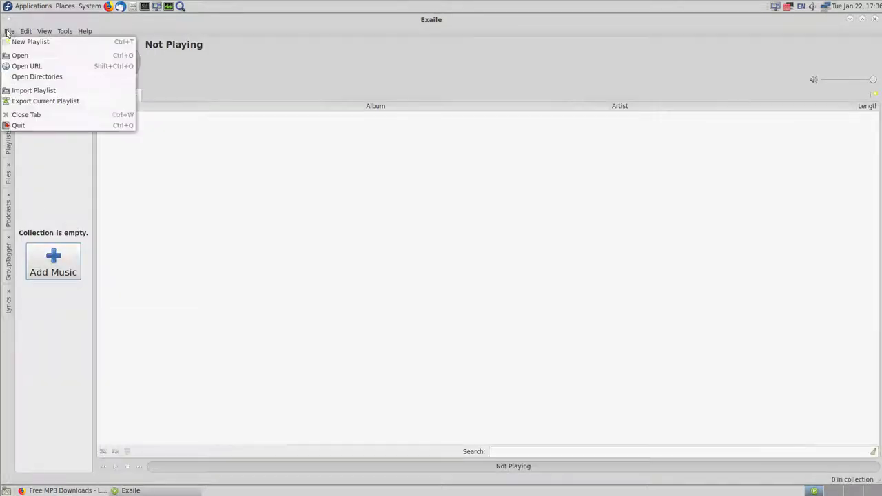
{"action": "left_click", "coordinate": [19, 57]}
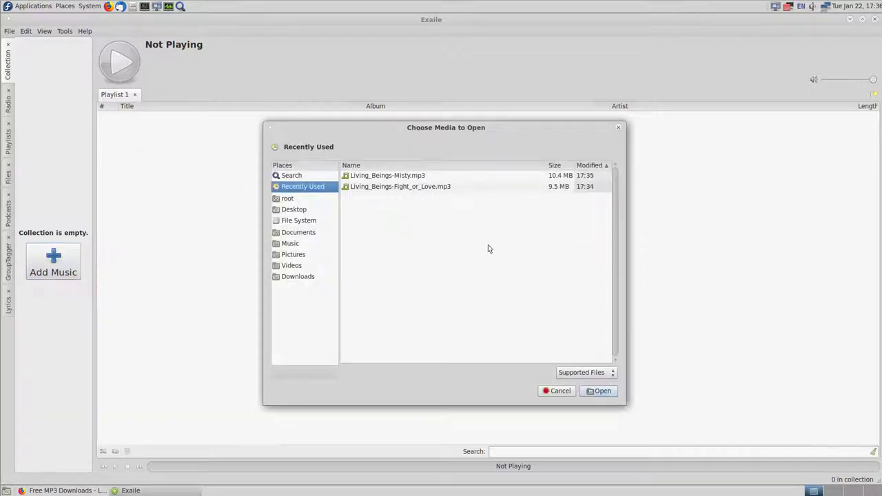
{"action": "left_click", "coordinate": [418, 176]}
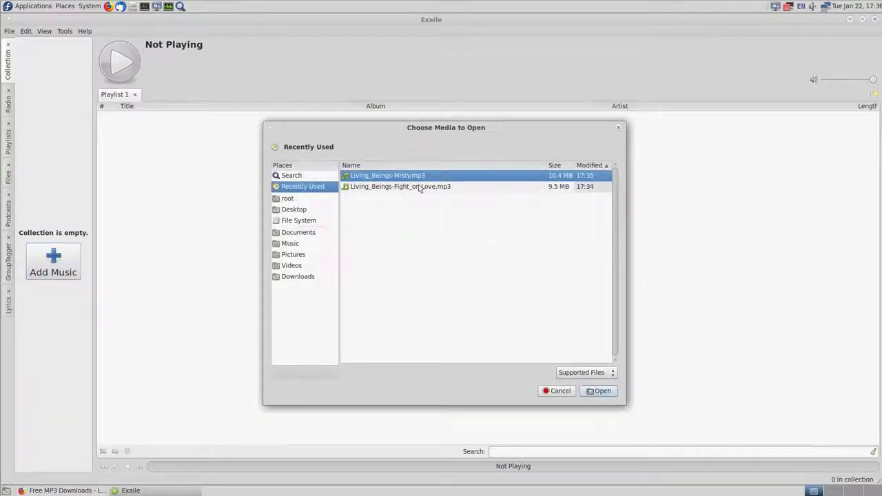
{"action": "left_click", "coordinate": [419, 186], "text": "shift"}
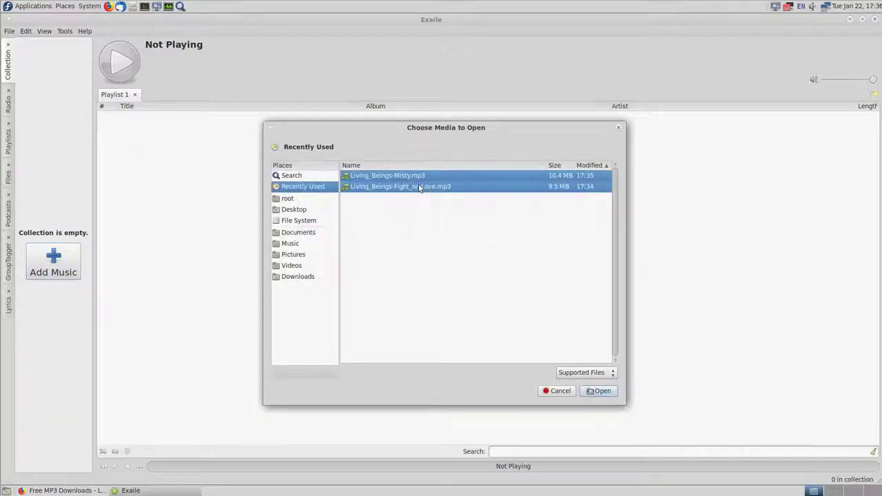
{"action": "left_click", "coordinate": [603, 391]}
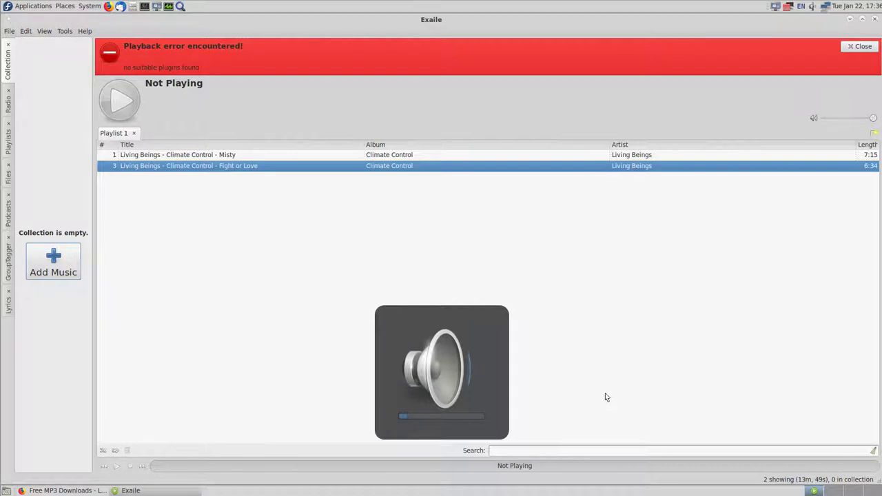
- Raise the system volume and close Exaile
{"action": "key", "text": "XF86AudioRaiseVolume"}
{"action": "key", "text": "XF86AudioRaiseVolume"}
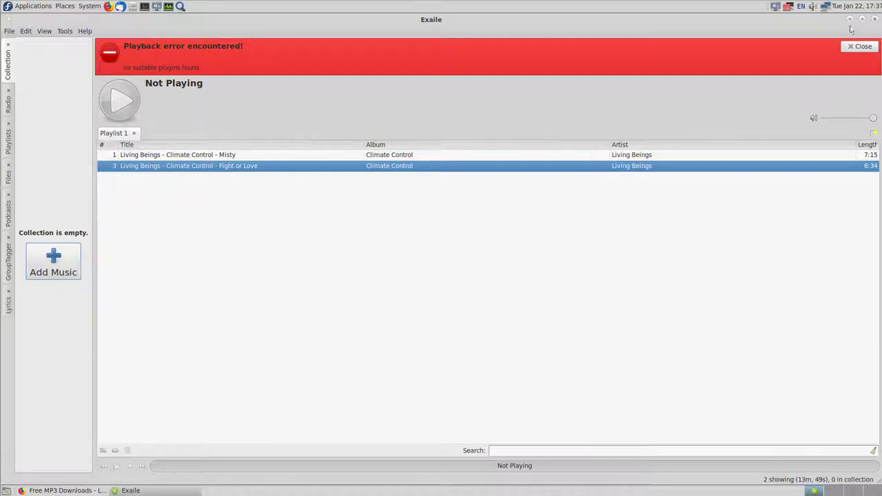
{"action": "left_click", "coordinate": [873, 22]}
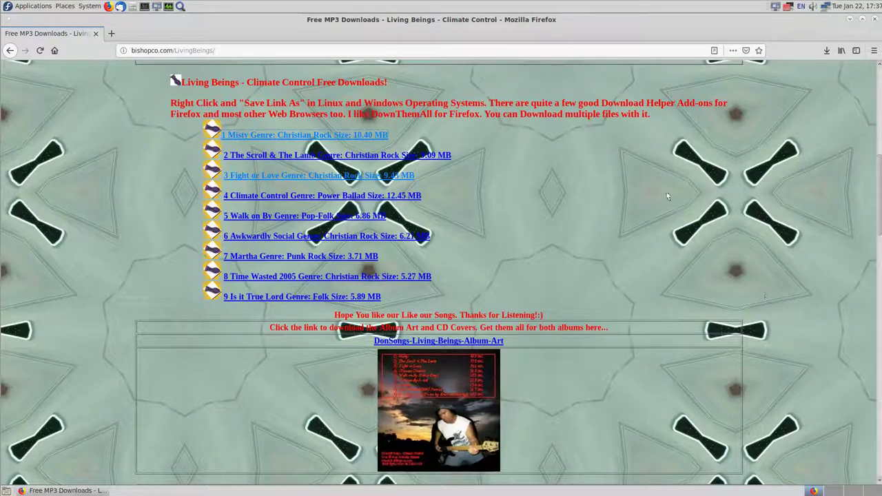
- Go back from the Living Beings downloads to the DonSongs home page and open the DonSongs album from its cover image
{"action": "scroll", "coordinate": [598, 346], "scroll_direction": "down", "scroll_amount": 2}
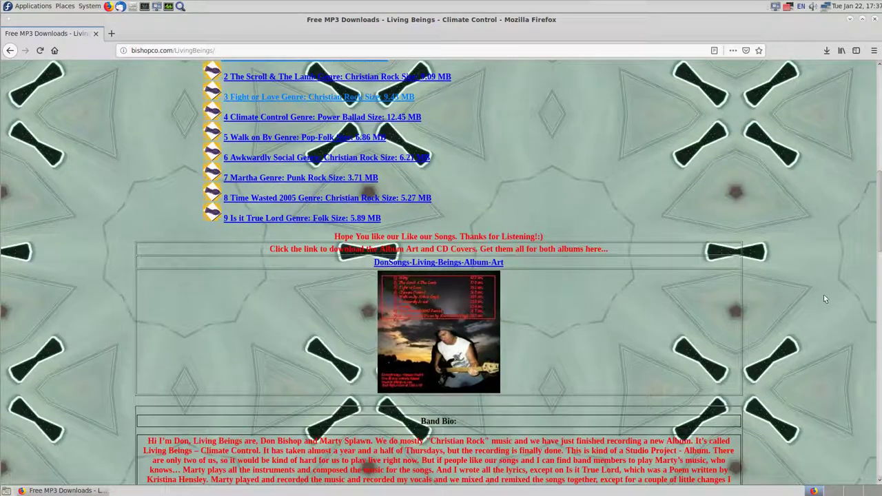
{"action": "scroll", "coordinate": [822, 292], "scroll_direction": "up", "scroll_amount": 5}
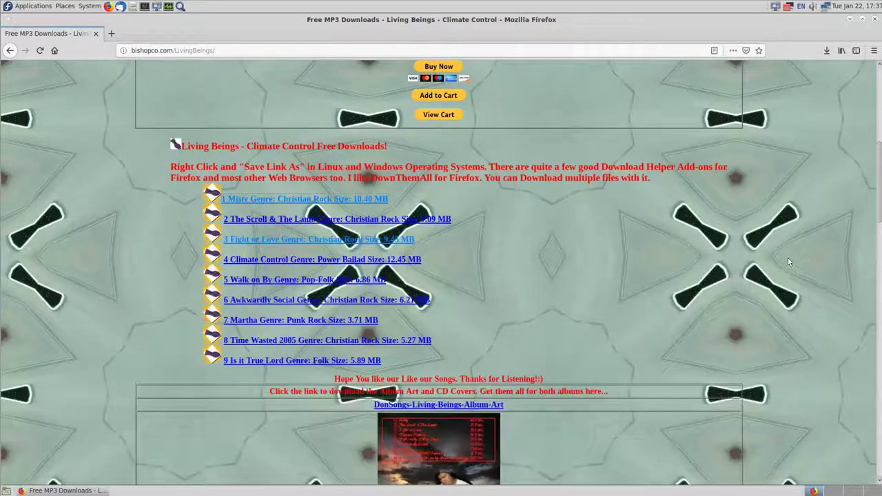
{"action": "scroll", "coordinate": [787, 258], "scroll_direction": "up", "scroll_amount": 5}
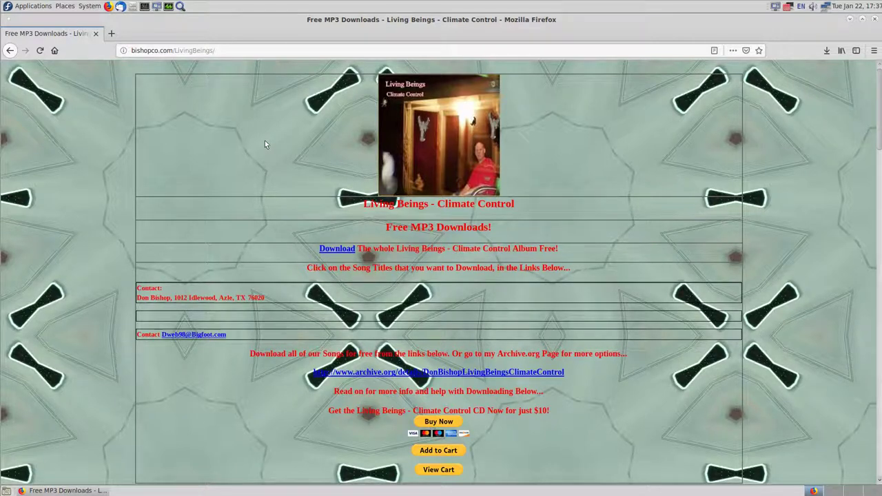
{"action": "left_click", "coordinate": [10, 50]}
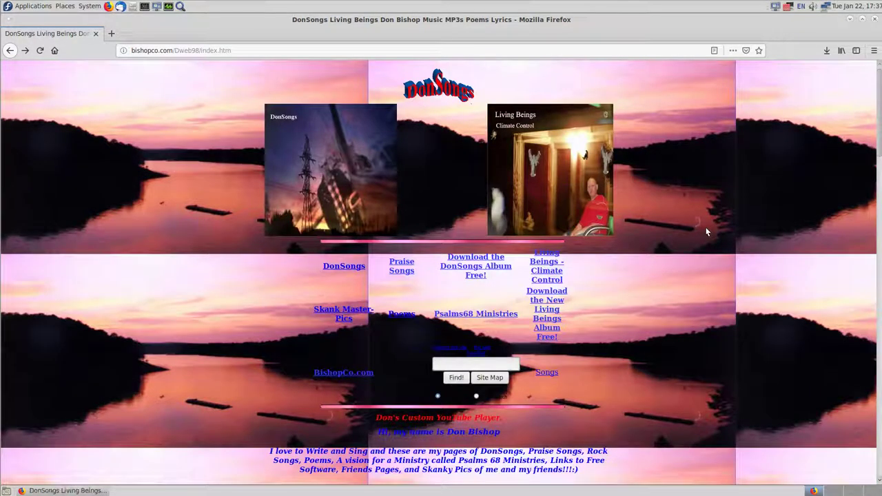
{"action": "left_click", "coordinate": [349, 181]}
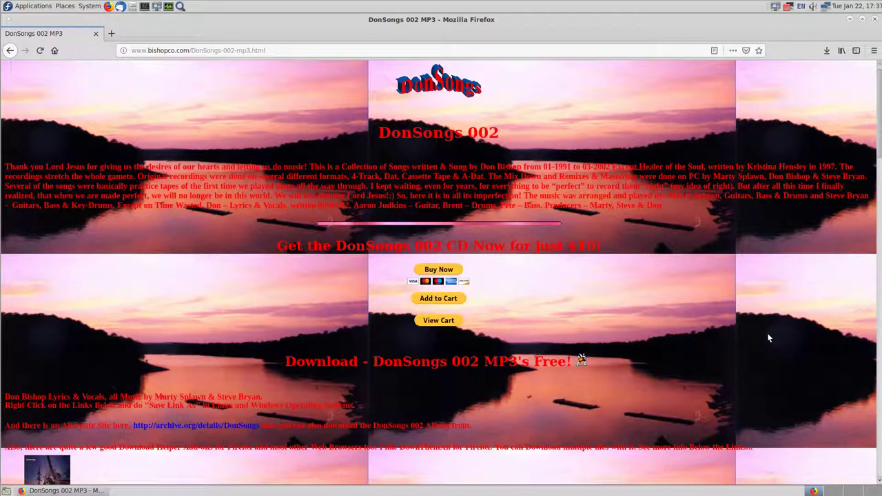
- Look through the DonSongs 002 page, examining its purchase options, free MP3 links, album art and download help
{"action": "scroll", "coordinate": [770, 337], "scroll_direction": "down", "scroll_amount": 3}
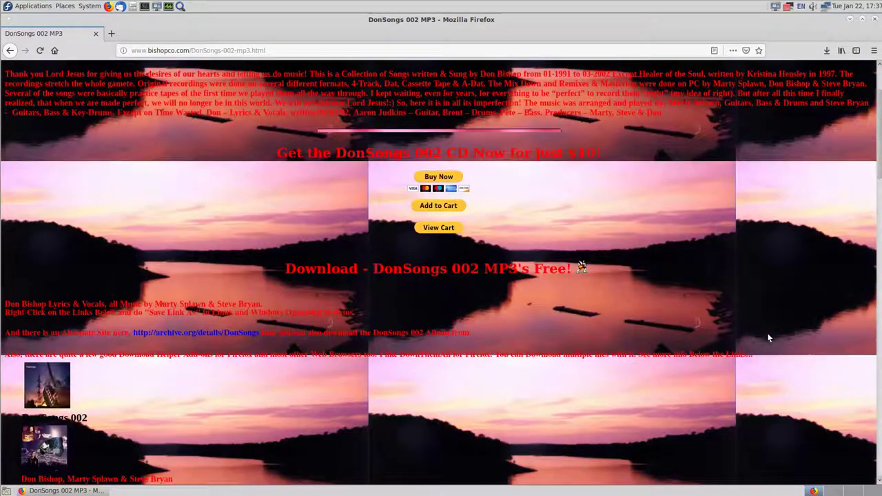
{"action": "scroll", "coordinate": [770, 337], "scroll_direction": "down", "scroll_amount": 5}
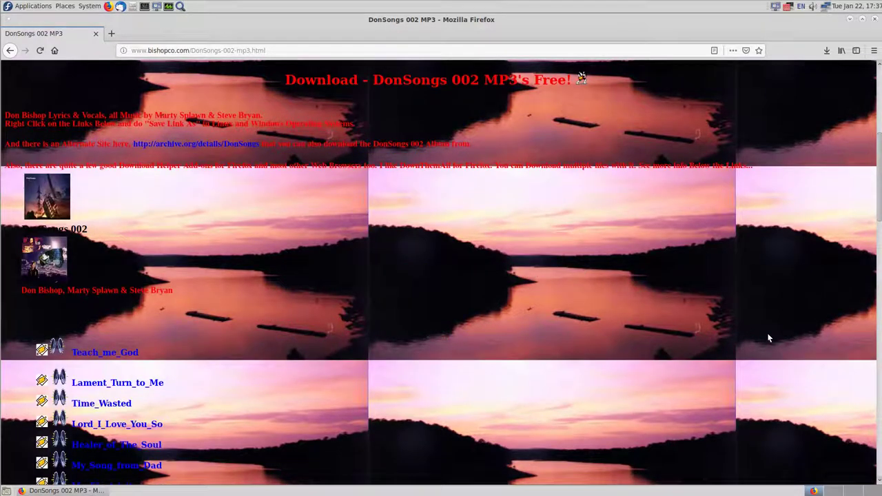
{"action": "scroll", "coordinate": [770, 337], "scroll_direction": "down", "scroll_amount": 3}
{"action": "scroll", "coordinate": [770, 338], "scroll_direction": "down", "scroll_amount": 4}
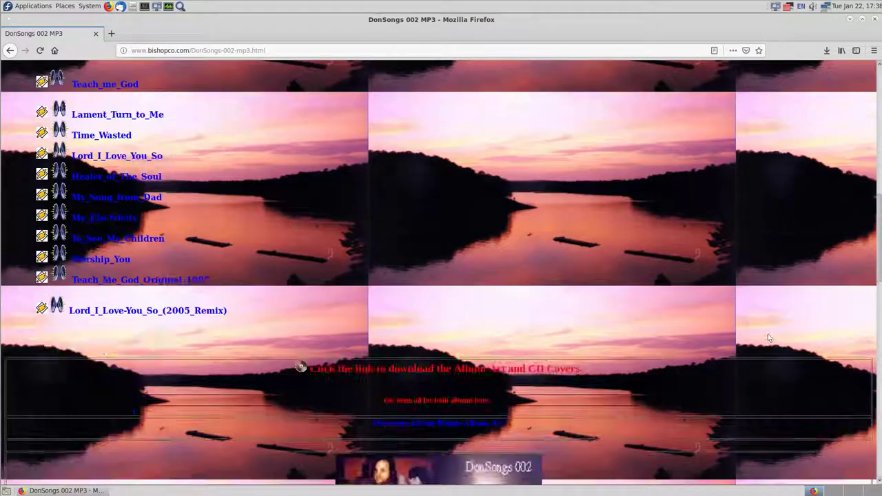
{"action": "scroll", "coordinate": [716, 201], "scroll_direction": "down", "scroll_amount": 4}
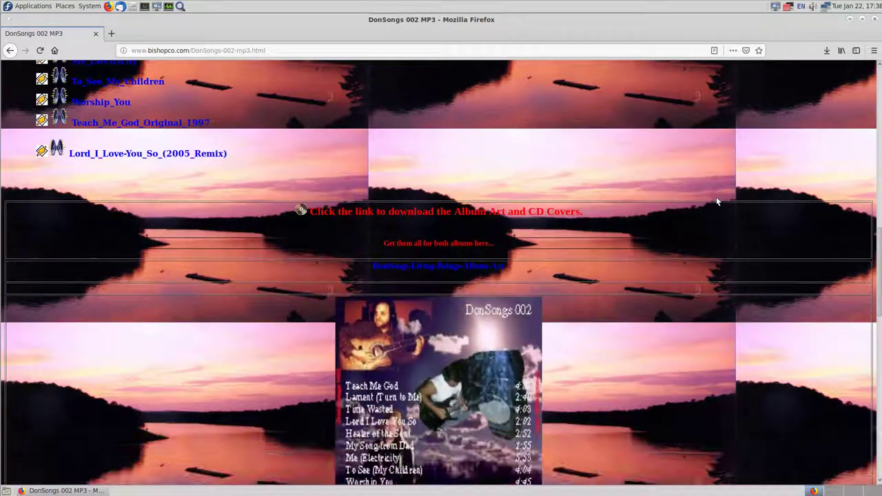
{"action": "scroll", "coordinate": [716, 201], "scroll_direction": "down", "scroll_amount": 6}
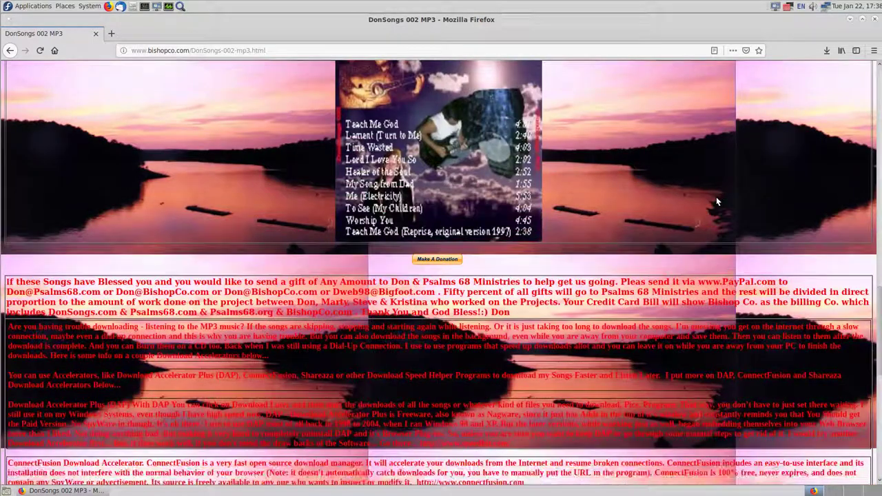
{"action": "scroll", "coordinate": [716, 197], "scroll_direction": "up", "scroll_amount": 3}
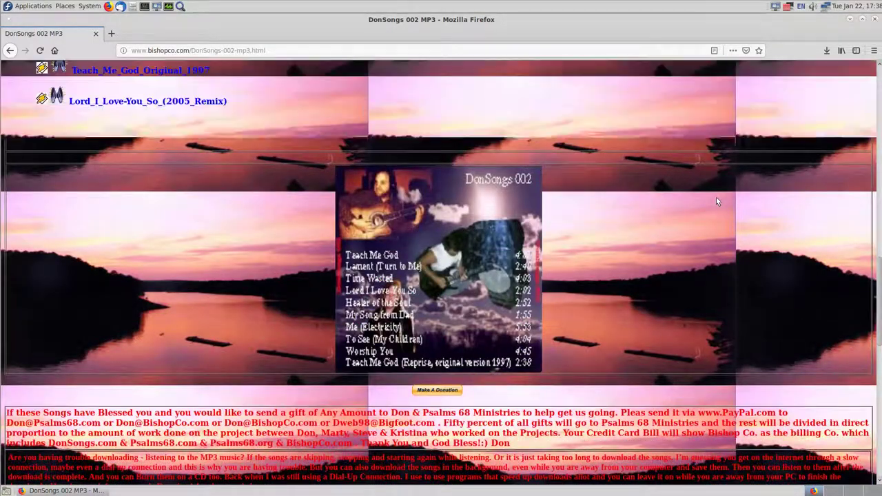
{"action": "scroll", "coordinate": [716, 197], "scroll_direction": "up", "scroll_amount": 2}
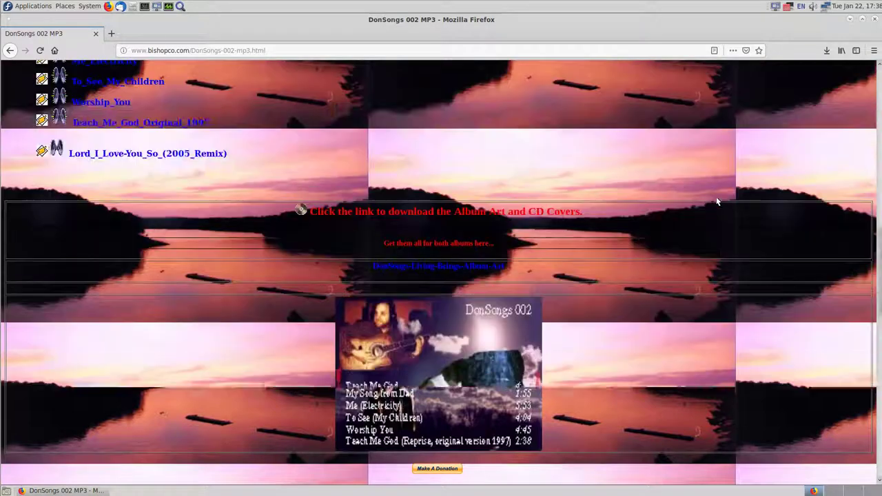
{"action": "scroll", "coordinate": [717, 201], "scroll_direction": "up", "scroll_amount": 8}
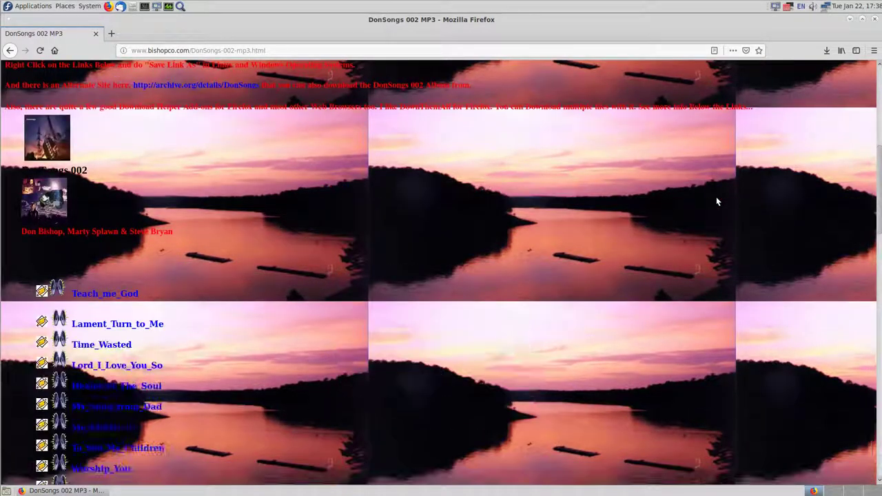
{"action": "scroll", "coordinate": [716, 200], "scroll_direction": "up", "scroll_amount": 4}
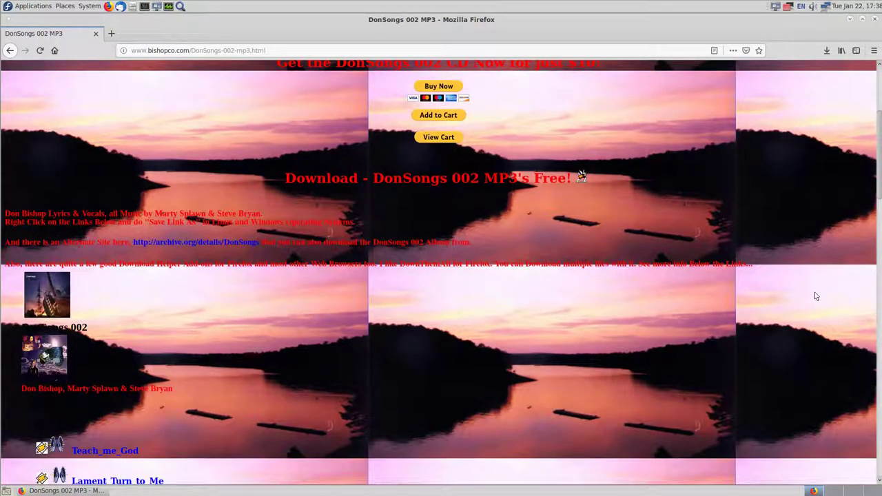
{"action": "scroll", "coordinate": [815, 296], "scroll_direction": "up", "scroll_amount": 5}
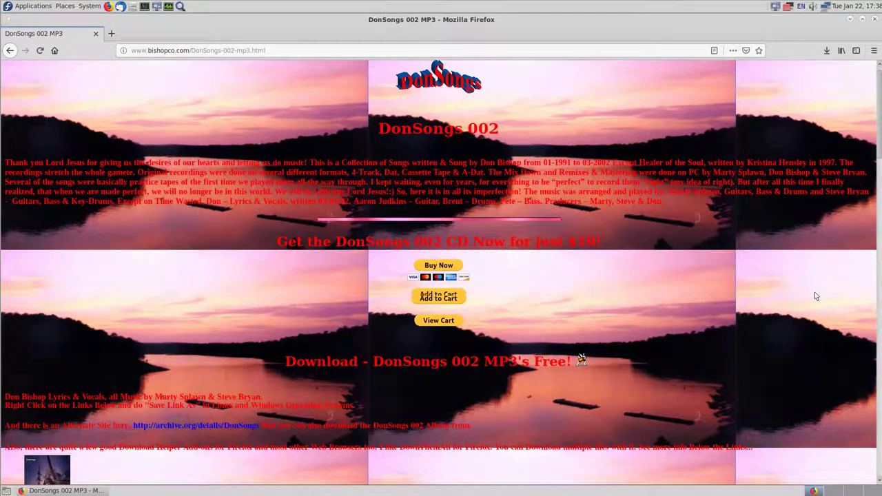
{"action": "scroll", "coordinate": [814, 296], "scroll_direction": "down", "scroll_amount": 2}
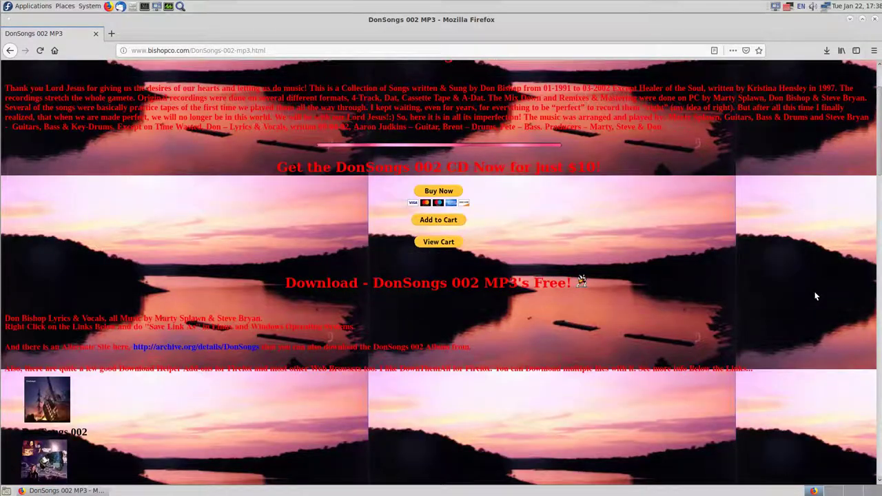
{"action": "scroll", "coordinate": [815, 296], "scroll_direction": "down", "scroll_amount": 1}
{"action": "scroll", "coordinate": [815, 296], "scroll_direction": "up", "scroll_amount": 4}
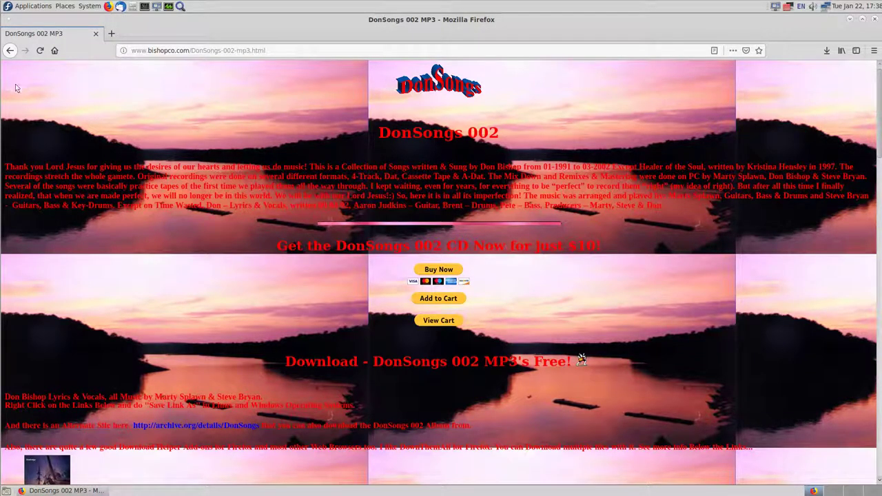
- Go back to the DonSongs home page and reopen the album page from the DonSongs text link
{"action": "left_click", "coordinate": [10, 50]}
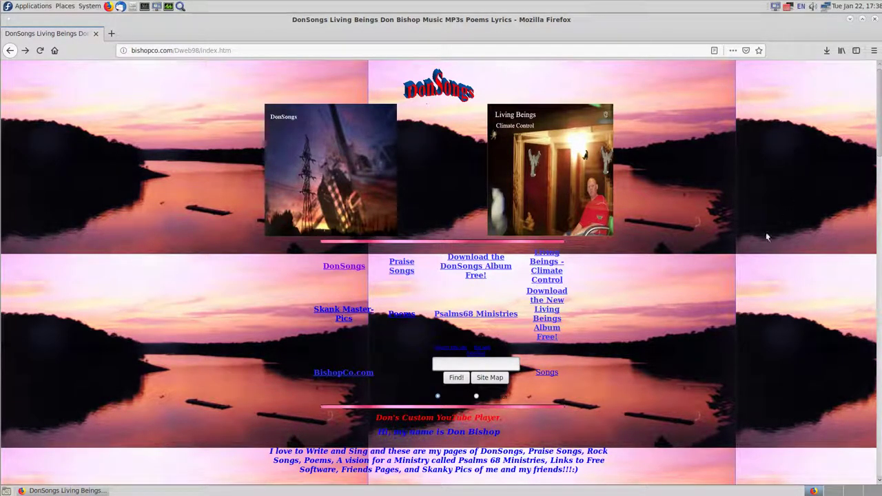
{"action": "left_click", "coordinate": [354, 268]}
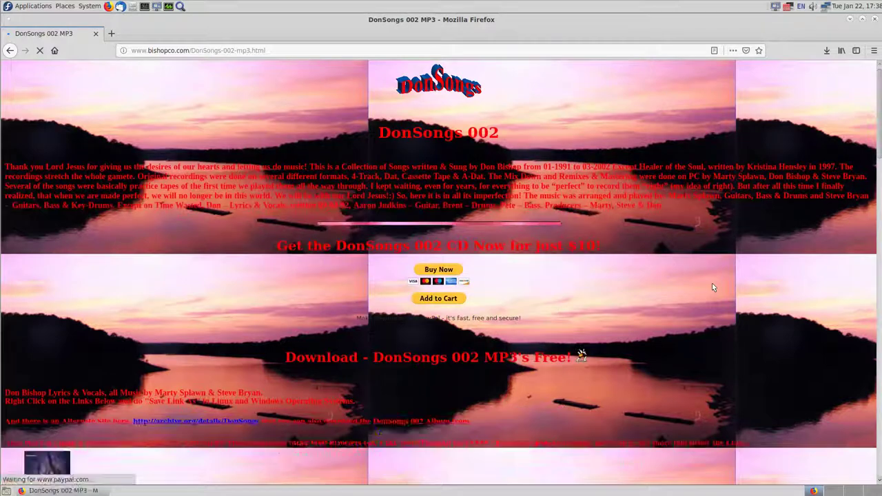
- Save the linked Teach_me_God song from the DonSongs 002 song list into Downloads as Teach_Me_God.mp3
{"action": "scroll", "coordinate": [712, 284], "scroll_direction": "down", "scroll_amount": 2}
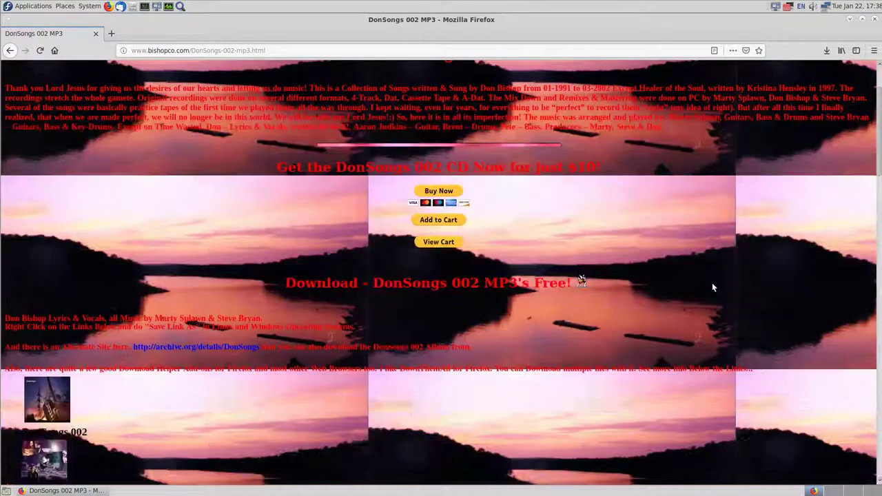
{"action": "scroll", "coordinate": [713, 287], "scroll_direction": "down", "scroll_amount": 3}
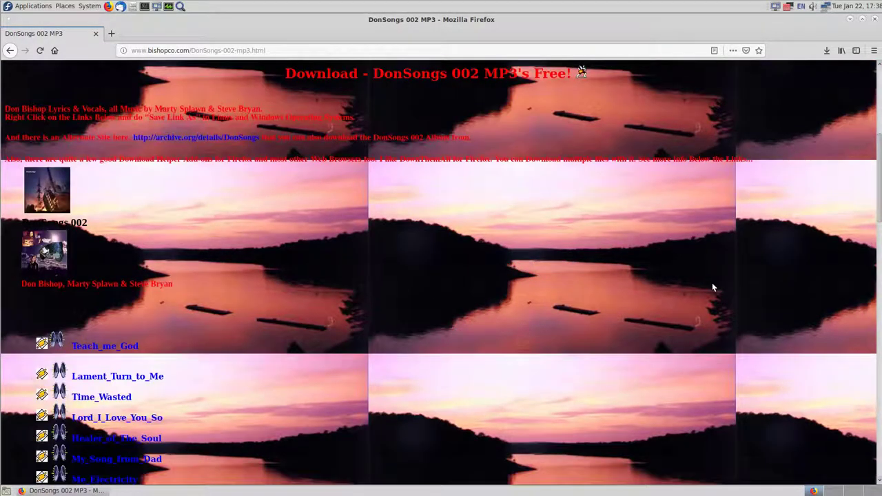
{"action": "scroll", "coordinate": [713, 285], "scroll_direction": "down", "scroll_amount": 2}
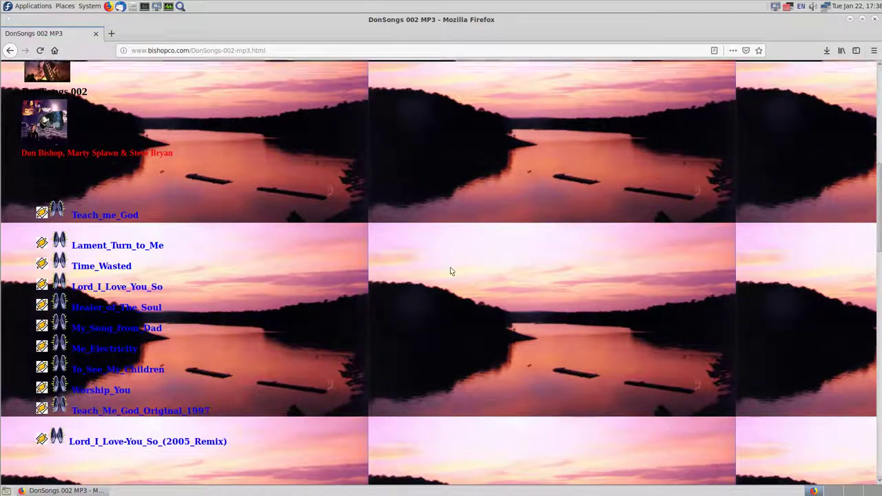
{"action": "scroll", "coordinate": [441, 271], "scroll_direction": "down", "scroll_amount": 2}
{"action": "scroll", "coordinate": [288, 182], "scroll_direction": "down", "scroll_amount": 1}
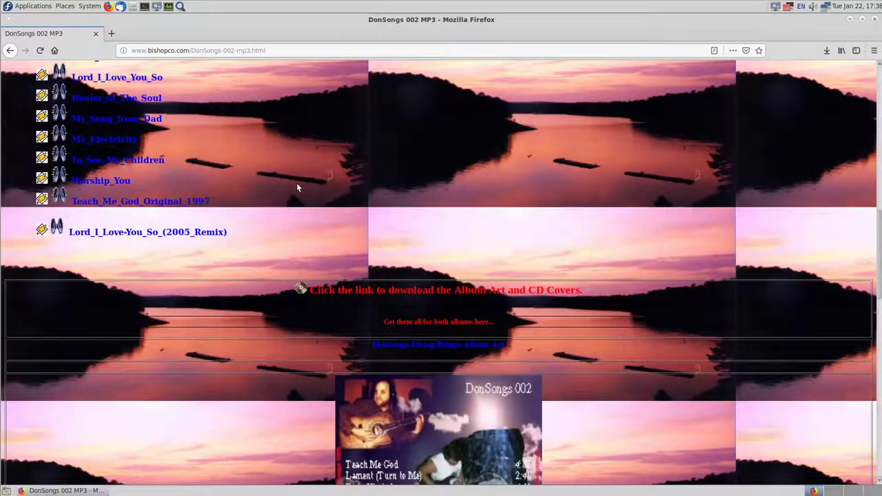
{"action": "scroll", "coordinate": [303, 222], "scroll_direction": "up", "scroll_amount": 1}
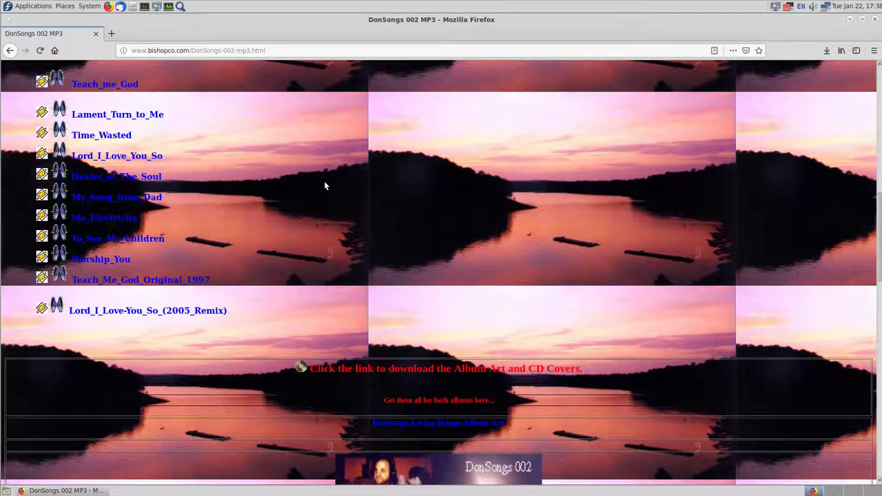
{"action": "scroll", "coordinate": [365, 195], "scroll_direction": "up", "scroll_amount": 2}
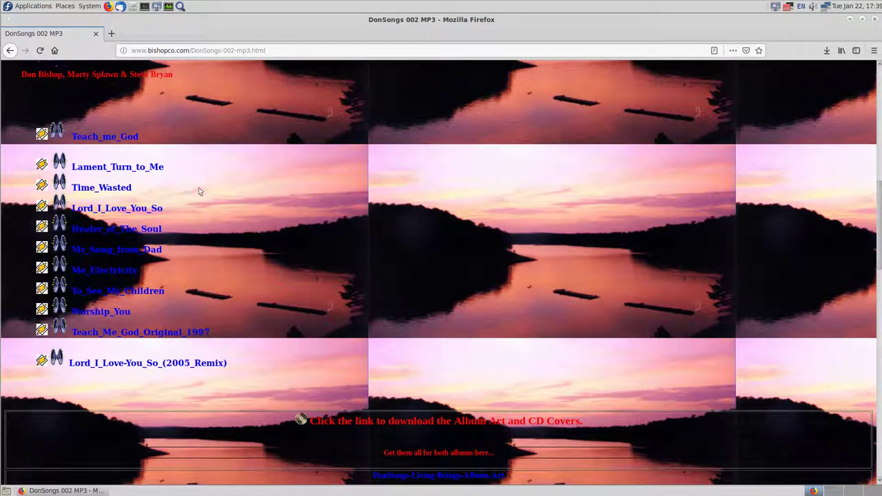
{"action": "right_click", "coordinate": [117, 139]}
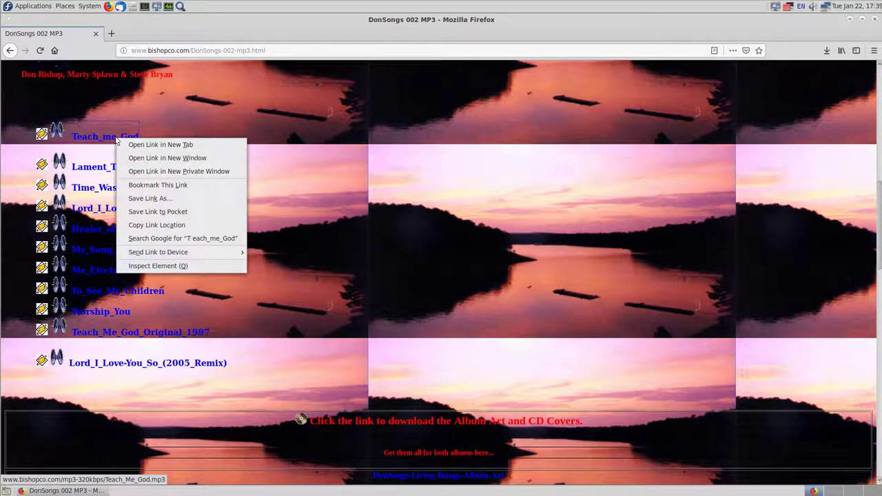
{"action": "left_click", "coordinate": [195, 199]}
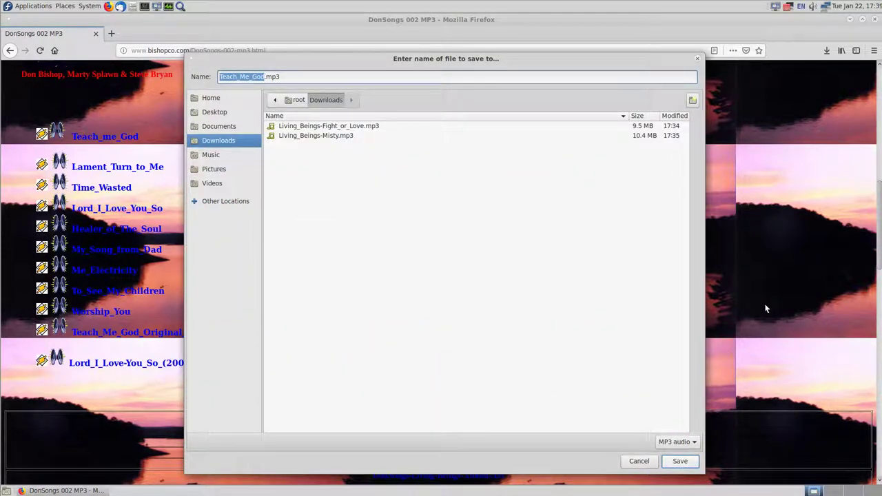
{"action": "key", "text": "Return"}
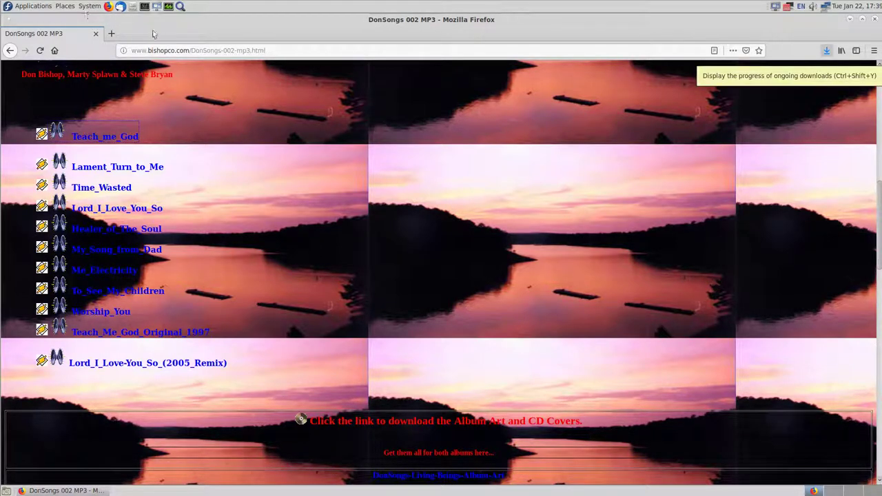
- Customize the Firefox toolbar by removing Library, Sidebars and both flexible spaces and adding the Search box beside the address bar
{"action": "right_click", "coordinate": [285, 21]}
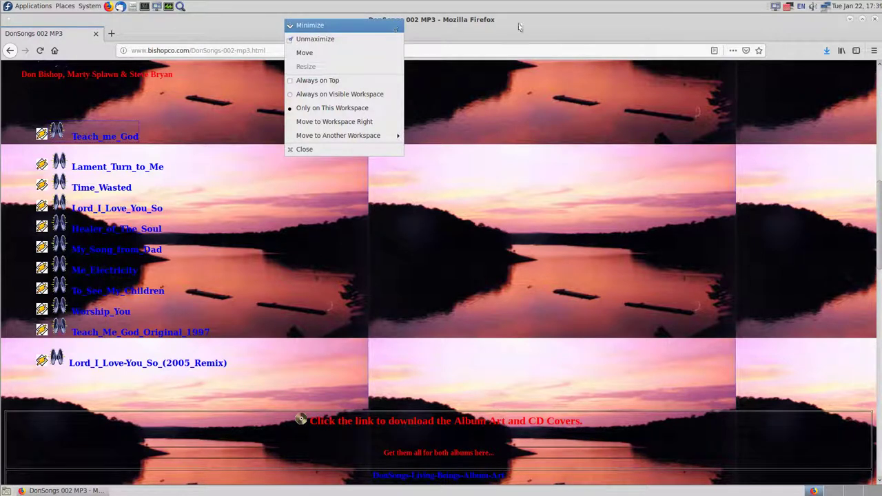
{"action": "left_click", "coordinate": [873, 54]}
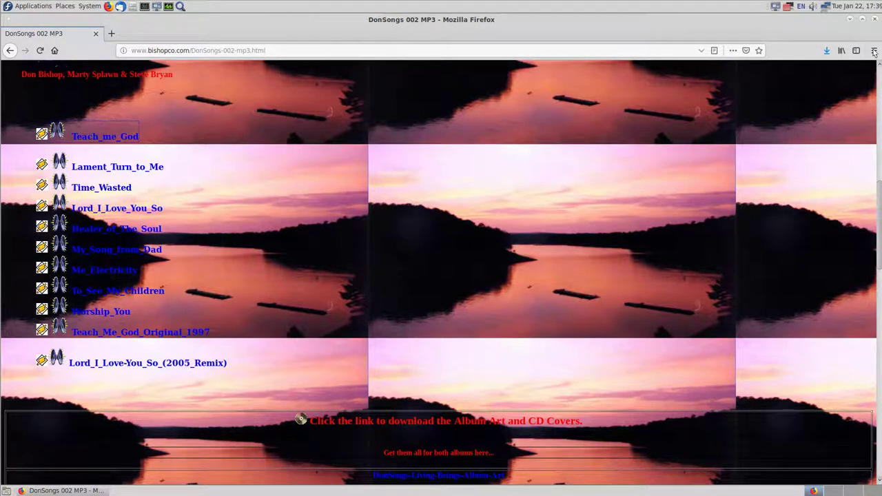
{"action": "left_click", "coordinate": [873, 53]}
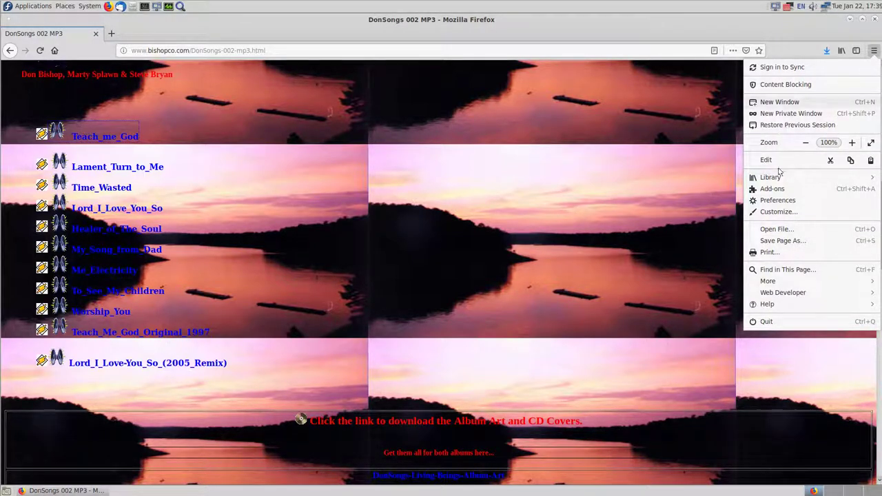
{"action": "left_click", "coordinate": [776, 211]}
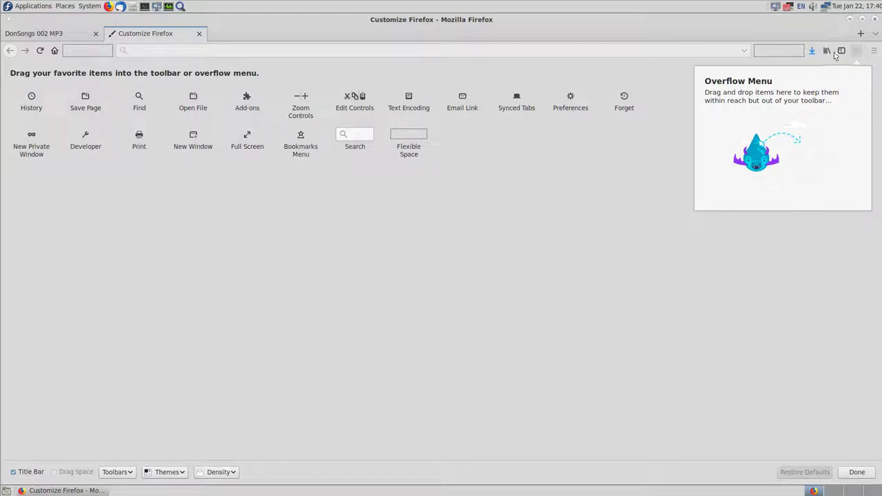
{"action": "left_click_drag", "start_coordinate": [827, 51], "coordinate": [514, 168]}
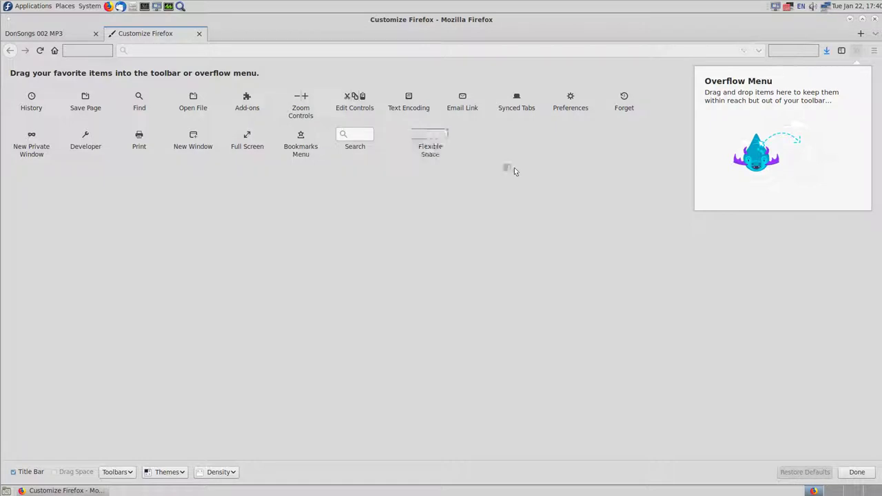
{"action": "left_click_drag", "start_coordinate": [842, 51], "coordinate": [597, 195]}
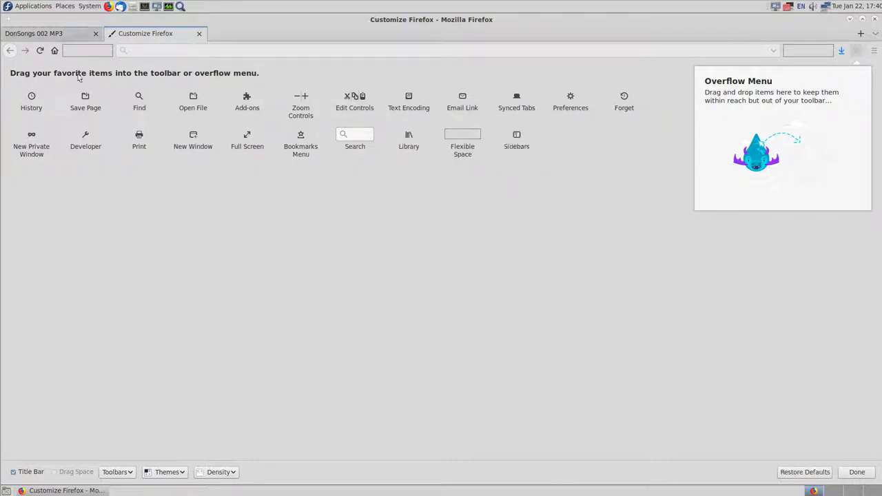
{"action": "left_click_drag", "start_coordinate": [90, 51], "coordinate": [579, 258]}
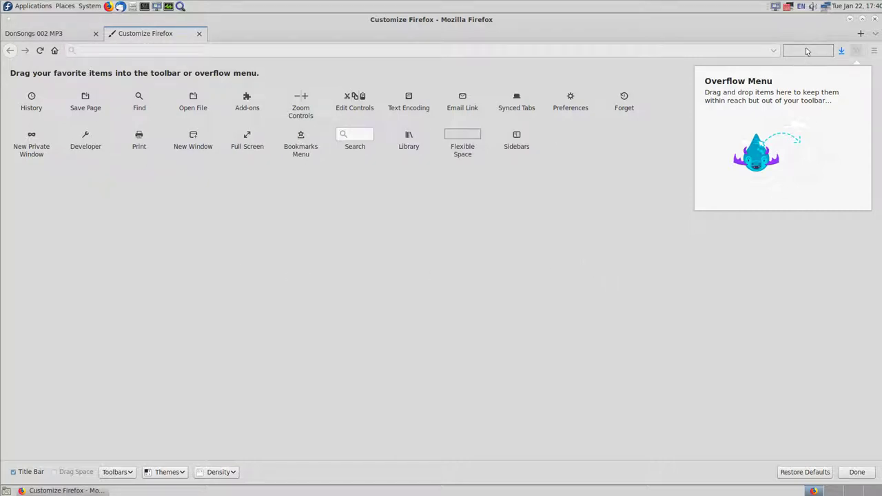
{"action": "left_click_drag", "start_coordinate": [355, 135], "coordinate": [519, 263]}
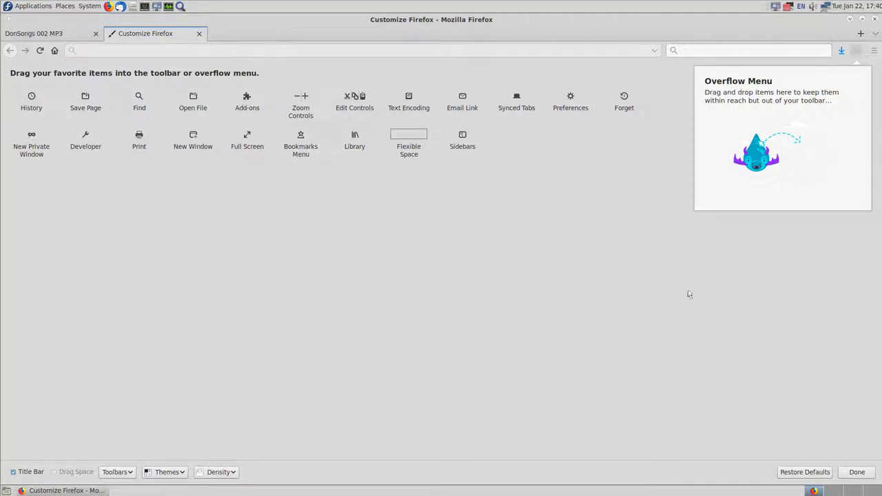
{"action": "left_click", "coordinate": [857, 473]}
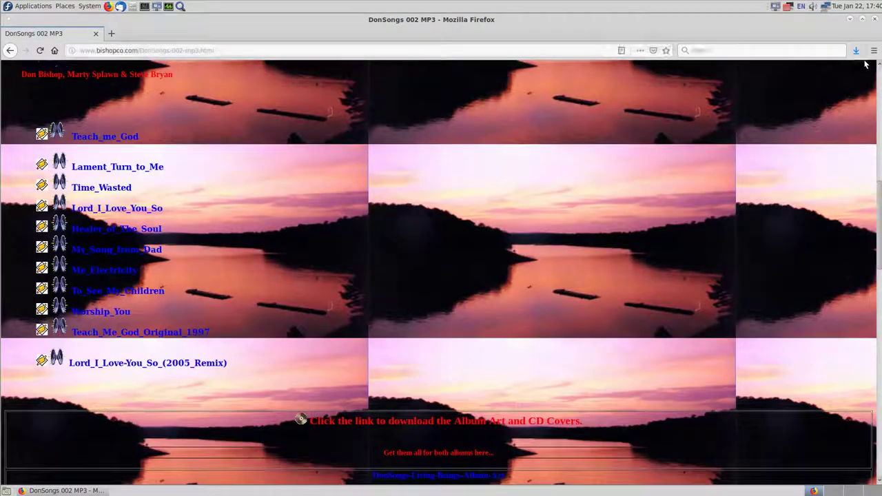
- Show the Menu Bar in the Firefox window
{"action": "left_click", "coordinate": [872, 51]}
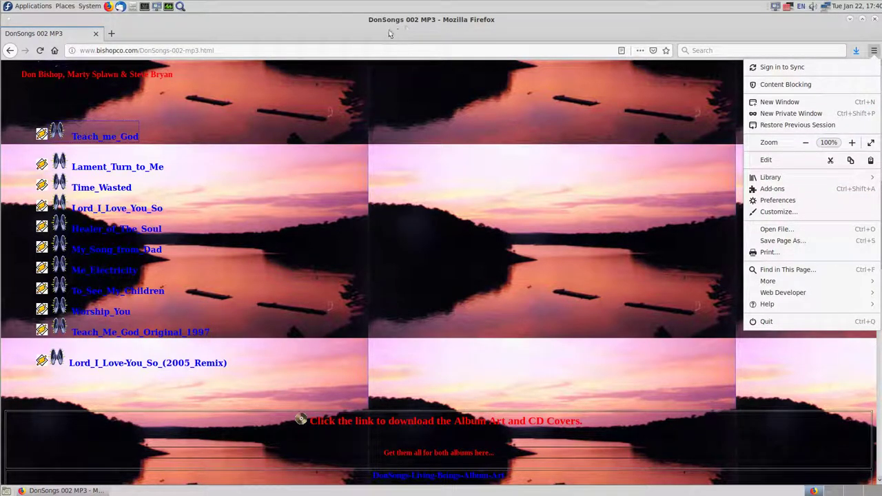
{"action": "left_click", "coordinate": [316, 25]}
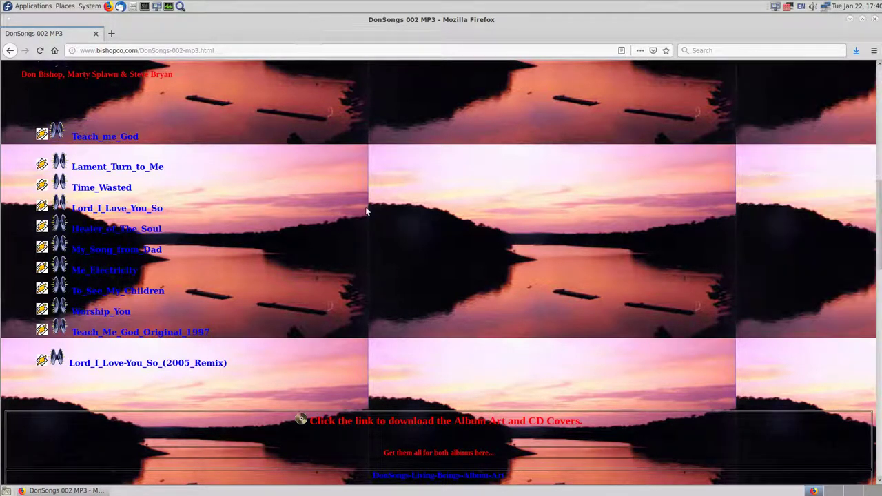
{"action": "right_click", "coordinate": [360, 33]}
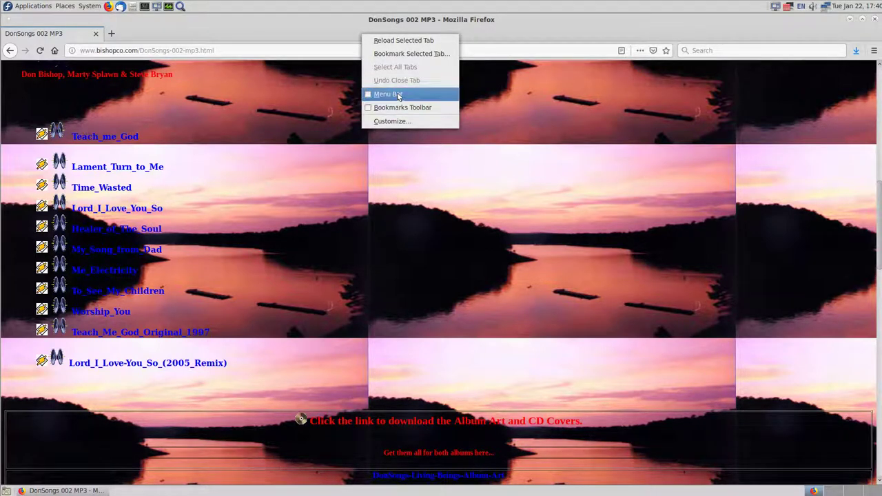
{"action": "left_click", "coordinate": [732, 228]}
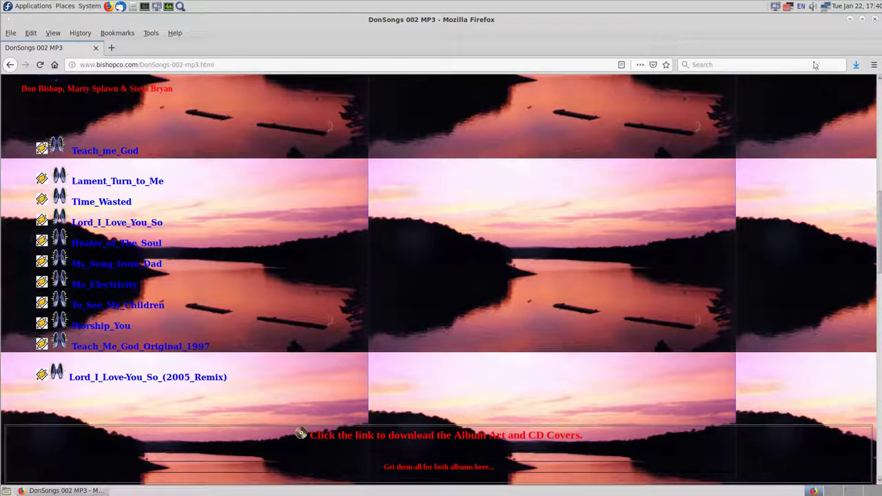
- Move the Downloads button from the navigation toolbar to the menu bar, just after Help, and finish customizing
{"action": "left_click", "coordinate": [874, 65]}
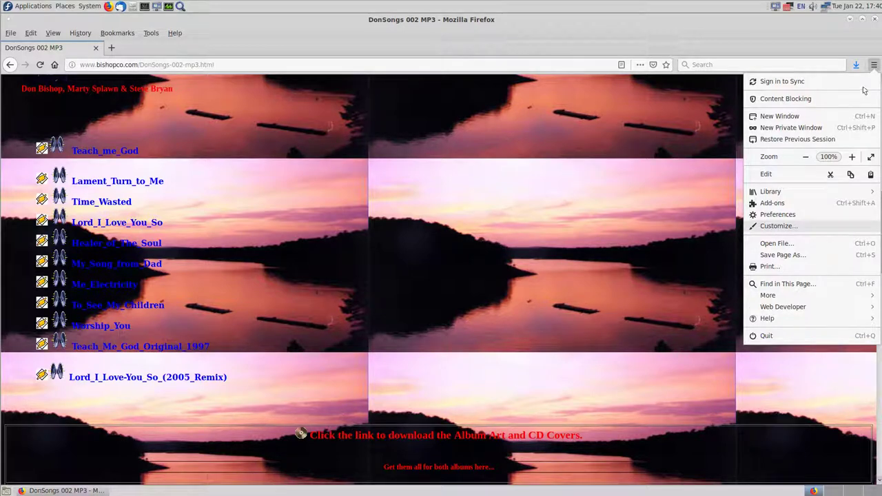
{"action": "key", "text": "c"}
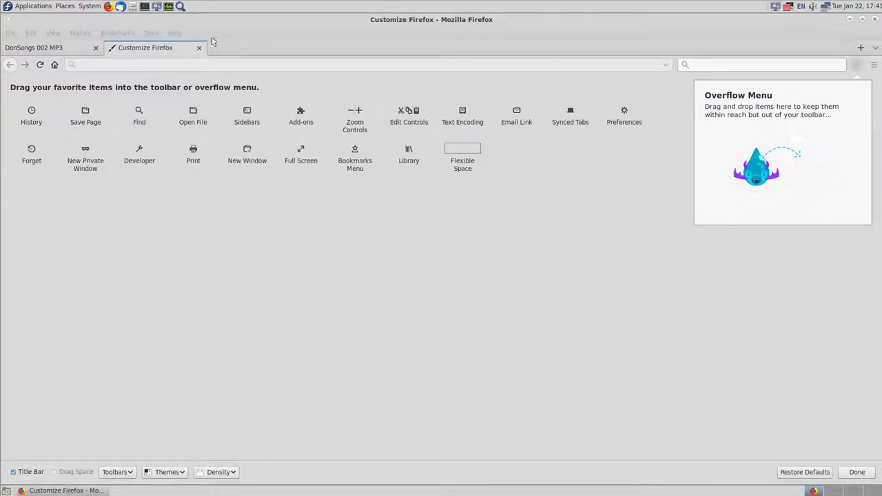
{"action": "left_click_drag", "start_coordinate": [200, 35], "coordinate": [198, 35]}
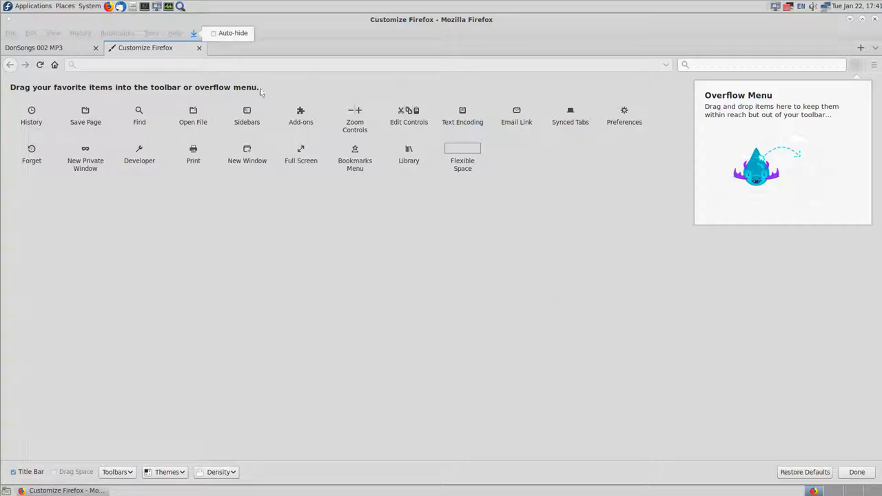
{"action": "left_click", "coordinate": [735, 367]}
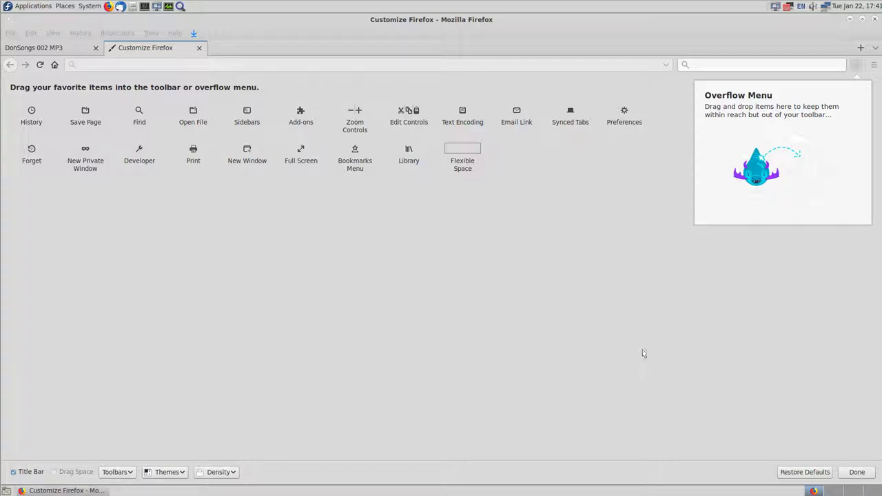
{"action": "left_click", "coordinate": [857, 472]}
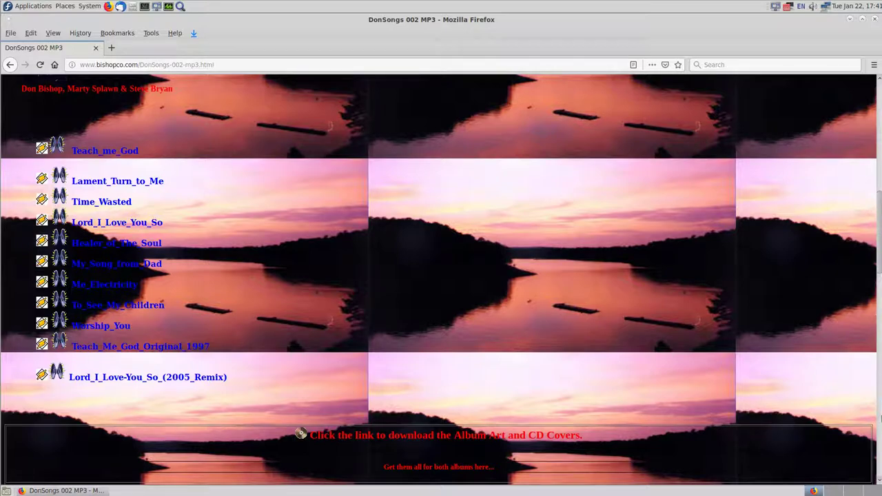
- Return to the beginning of the DonSongs 002 page and quit Firefox
{"action": "left_click_drag", "start_coordinate": [879, 228], "coordinate": [847, 153]}
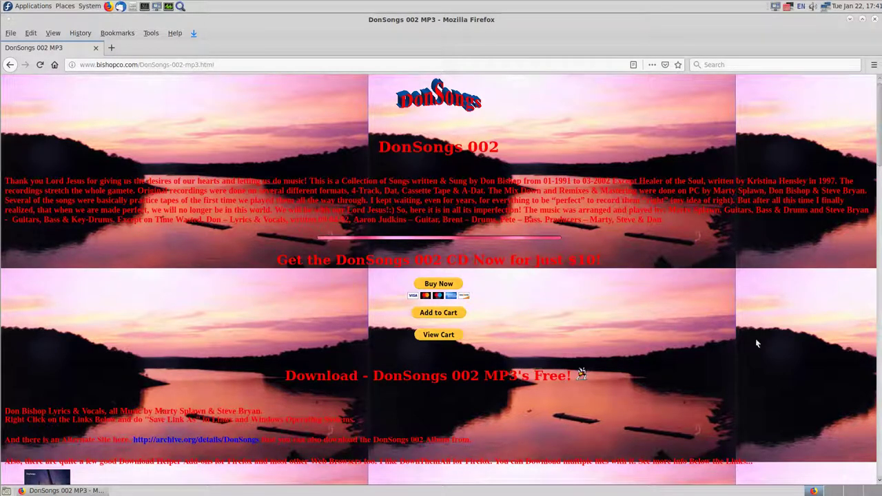
{"action": "key", "text": "ctrl+q"}
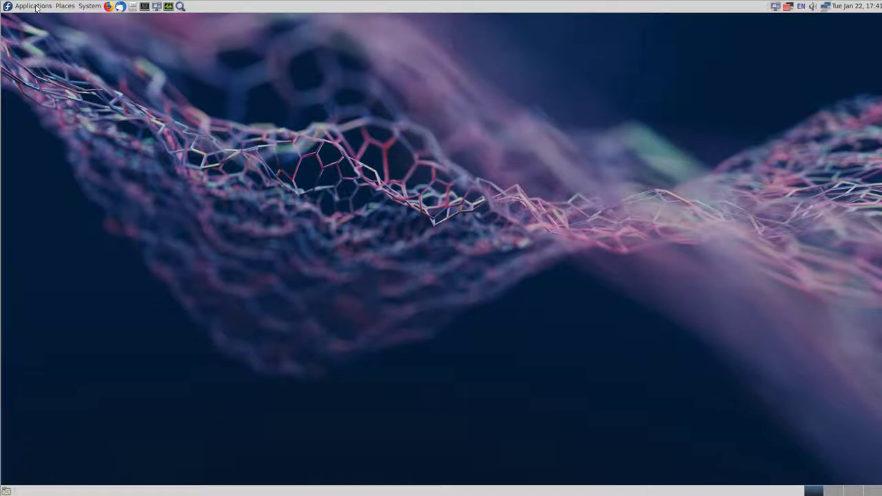
- Open the Power Management hardware preferences and set the display on AC power to never sleep when inactive
{"action": "left_click", "coordinate": [90, 6]}
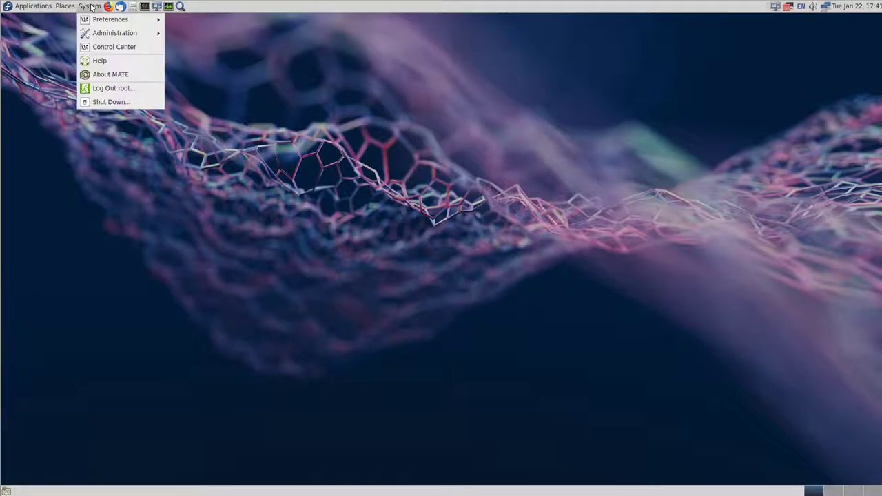
{"action": "mouse_move", "coordinate": [113, 21]}
{"action": "mouse_move", "coordinate": [226, 25]}
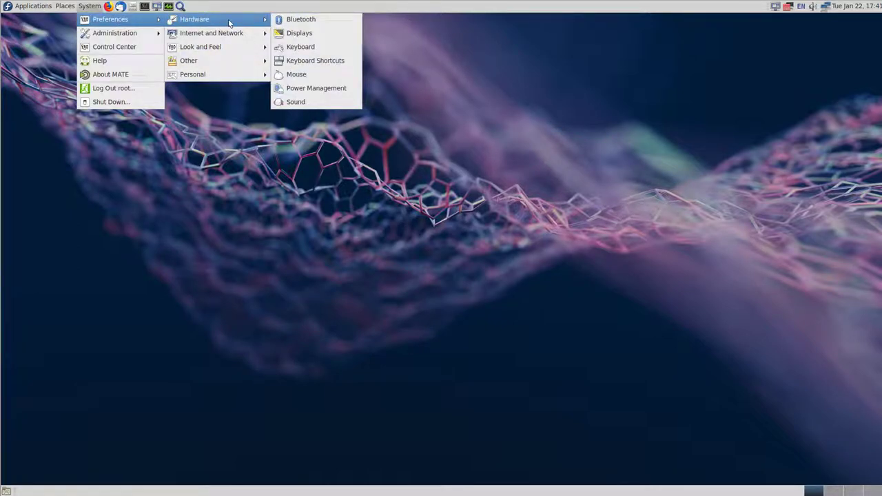
{"action": "left_click", "coordinate": [324, 88]}
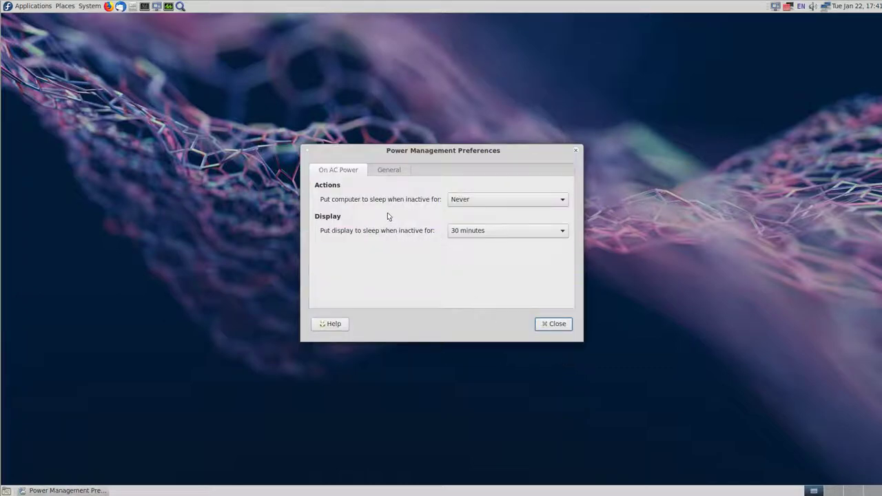
{"action": "left_click", "coordinate": [536, 231]}
{"action": "left_click", "coordinate": [469, 261]}
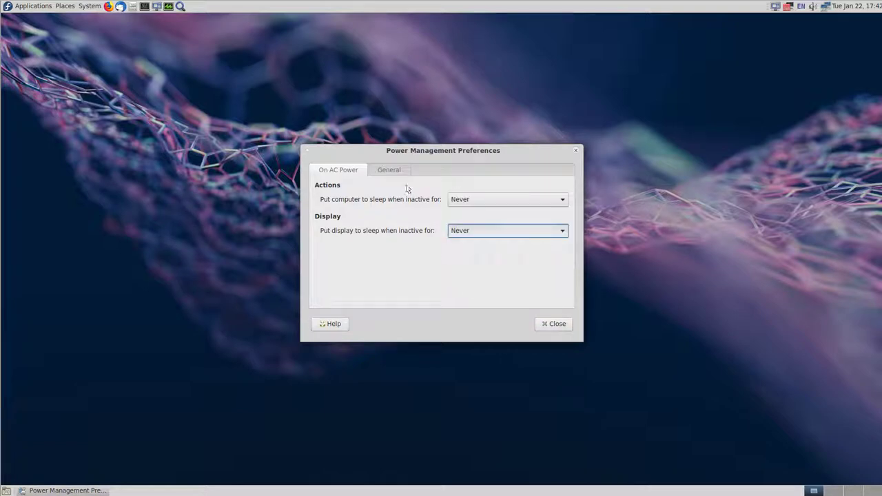
- Review the General and On AC Power settings, including the choices for the suspend button, and close the power preferences
{"action": "left_click", "coordinate": [394, 171]}
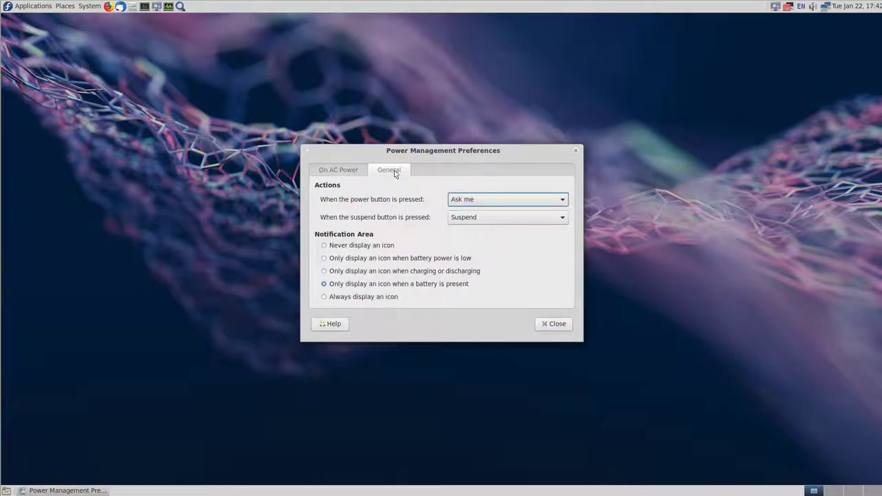
{"action": "left_click", "coordinate": [339, 170]}
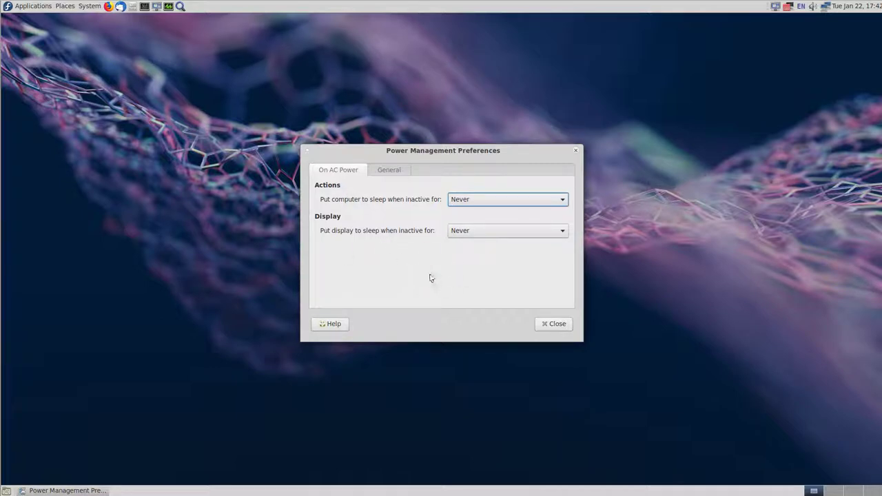
{"action": "left_click", "coordinate": [396, 169]}
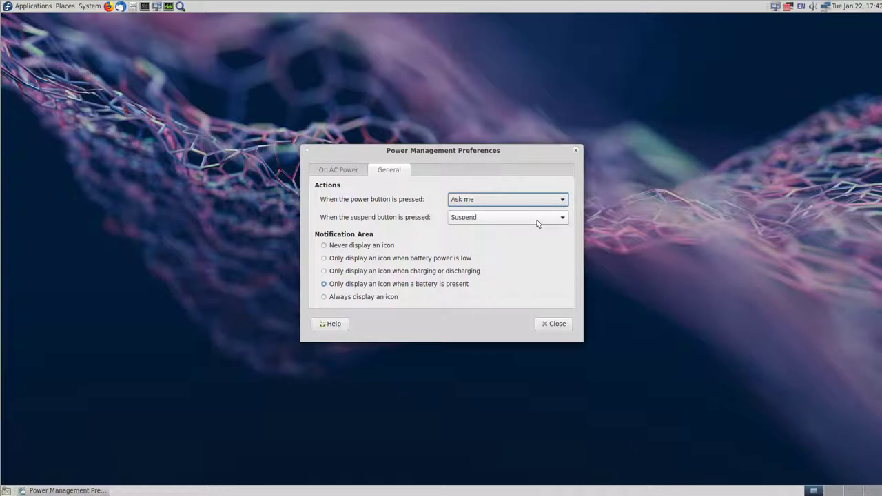
{"action": "key", "text": "Tab"}
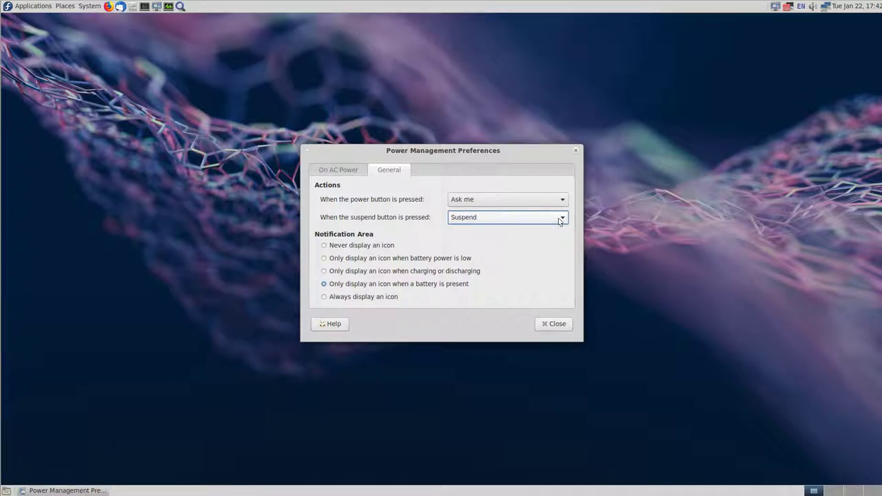
{"action": "left_click", "coordinate": [559, 219]}
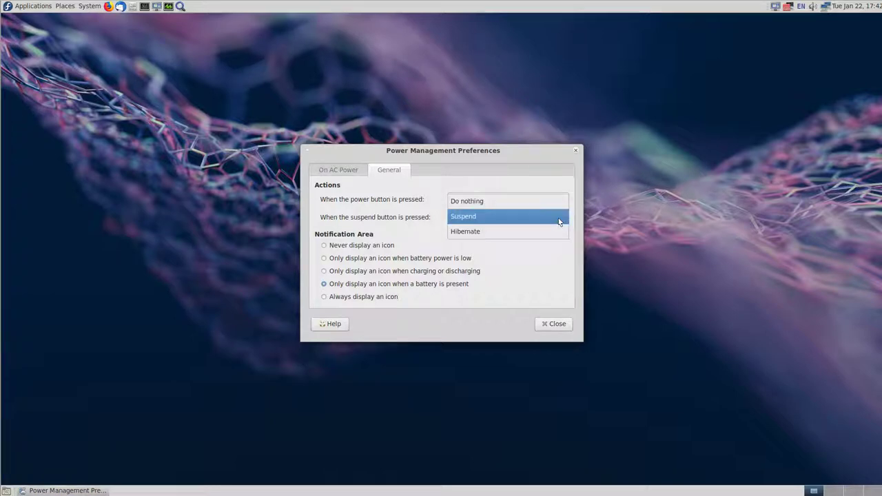
{"action": "left_click", "coordinate": [515, 218]}
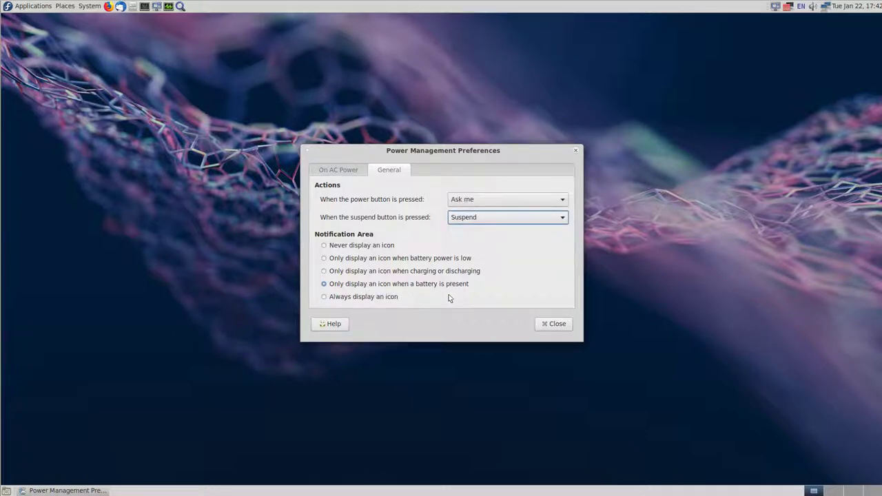
{"action": "left_click", "coordinate": [339, 169]}
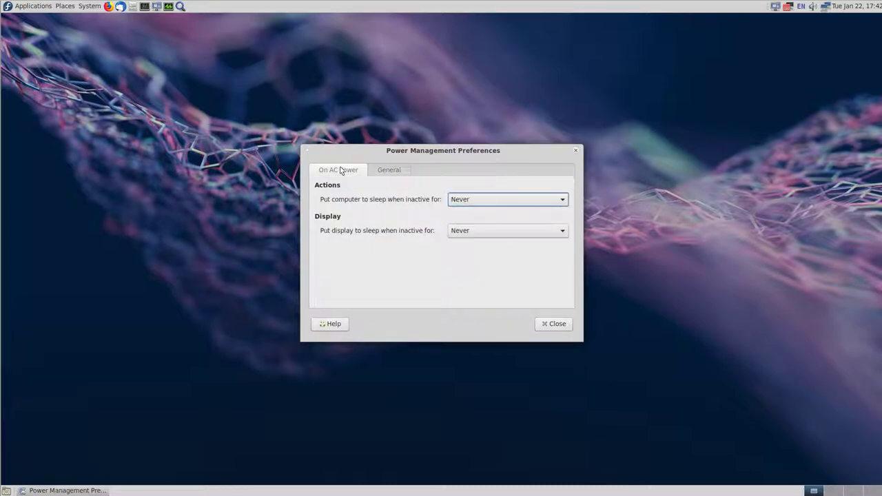
{"action": "left_click", "coordinate": [556, 325]}
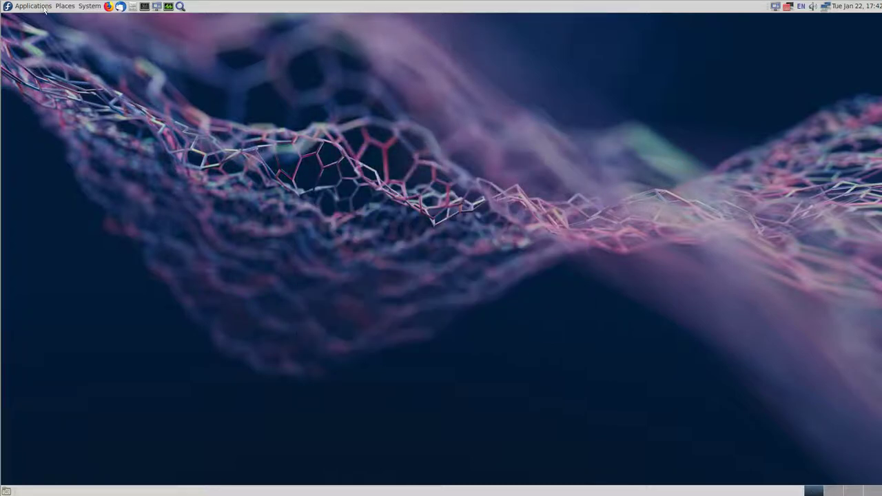
- Open the Internet and Network screensaver preferences, decline launching the XScreenSaver daemon, and examine the Advanced settings before closing the window
{"action": "left_click", "coordinate": [91, 6]}
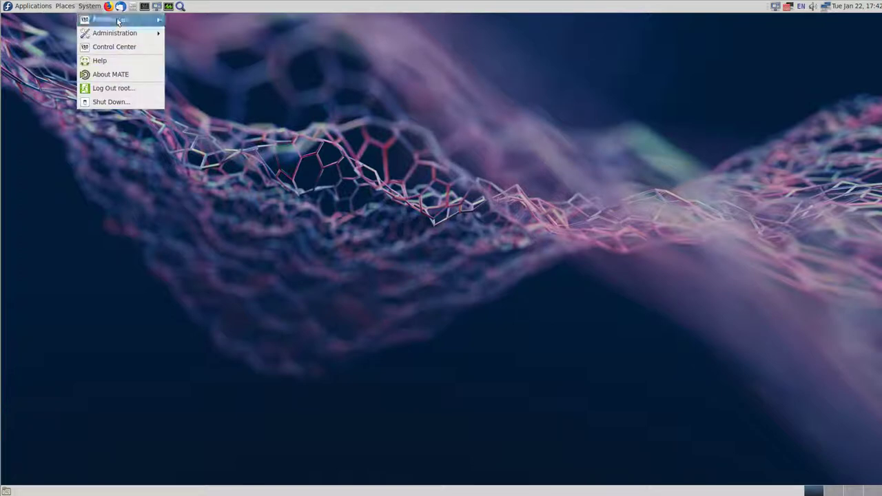
{"action": "mouse_move", "coordinate": [118, 19]}
{"action": "mouse_move", "coordinate": [207, 23]}
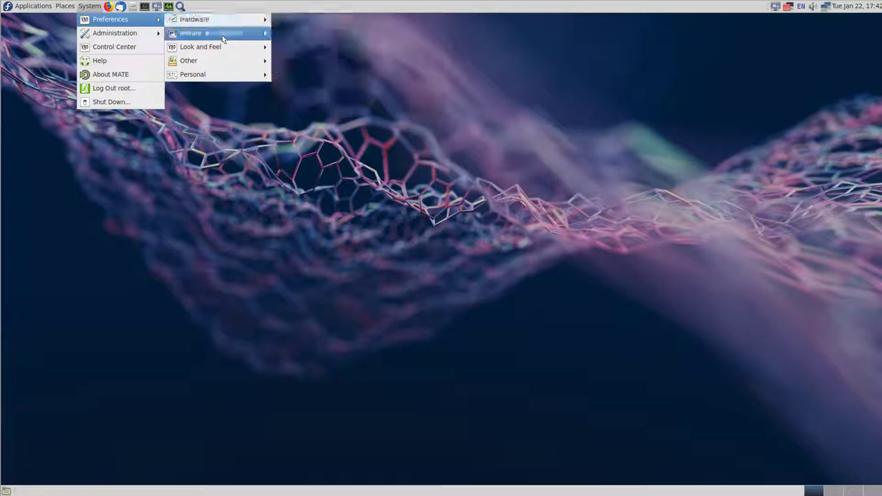
{"action": "mouse_move", "coordinate": [222, 35]}
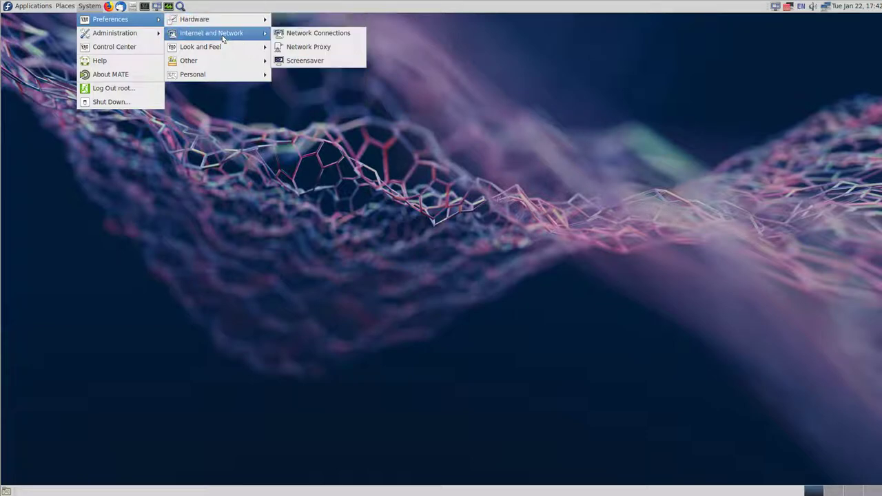
{"action": "left_click", "coordinate": [331, 61]}
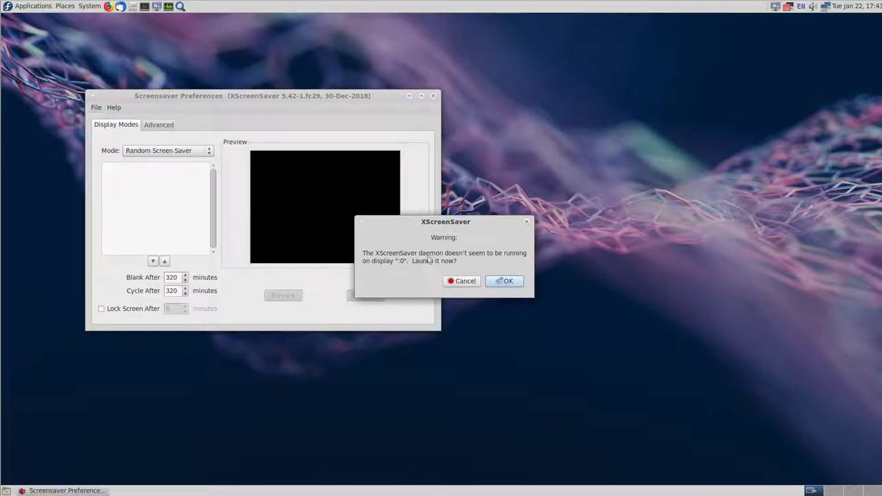
{"action": "left_click", "coordinate": [463, 283]}
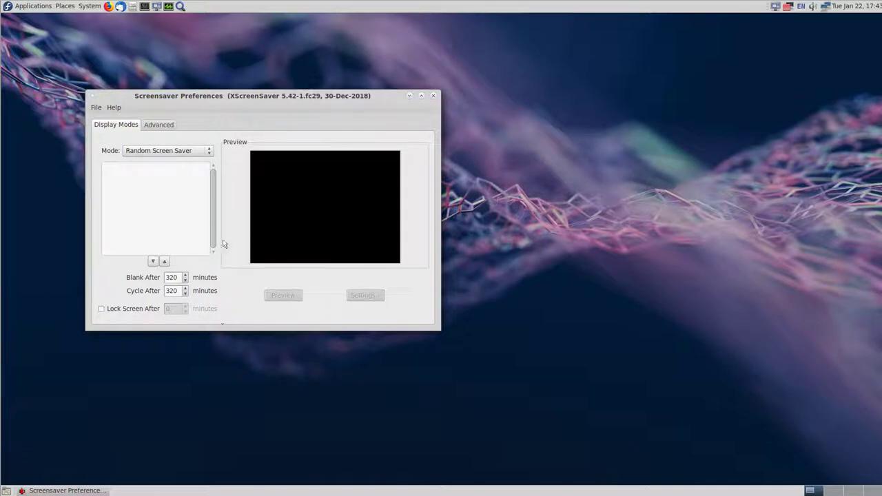
{"action": "left_click", "coordinate": [158, 125]}
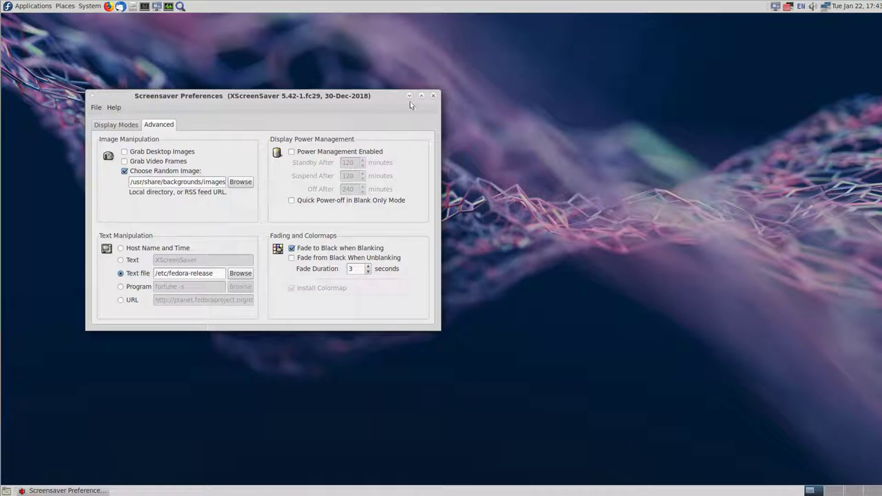
{"action": "left_click", "coordinate": [433, 96]}
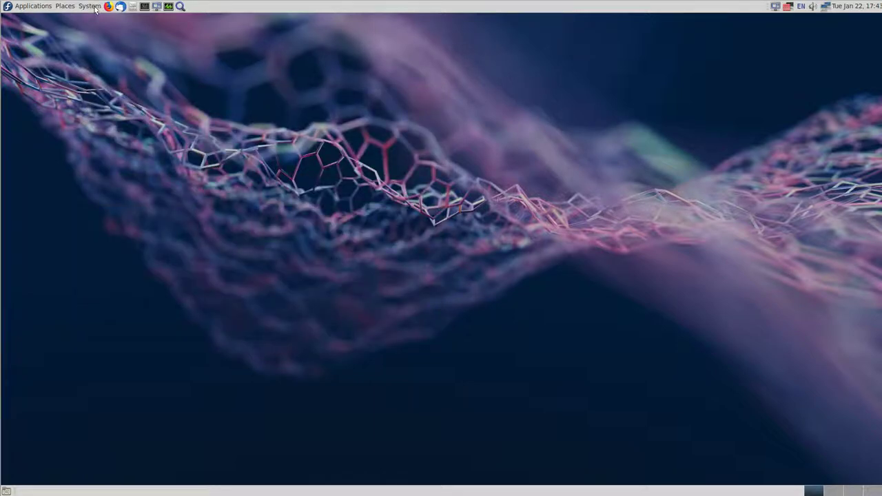
- Open the Look and Feel screensaver preferences and choose the Random screensaver theme
{"action": "left_click", "coordinate": [94, 7]}
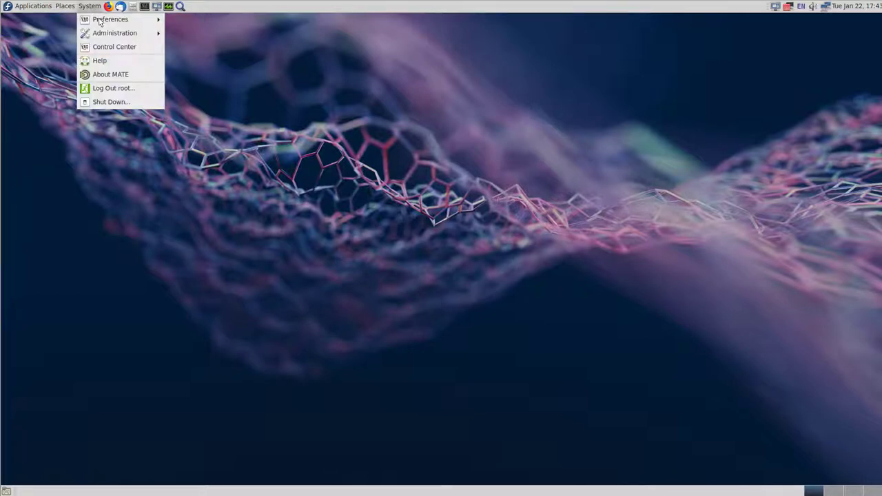
{"action": "mouse_move", "coordinate": [100, 21]}
{"action": "mouse_move", "coordinate": [206, 21]}
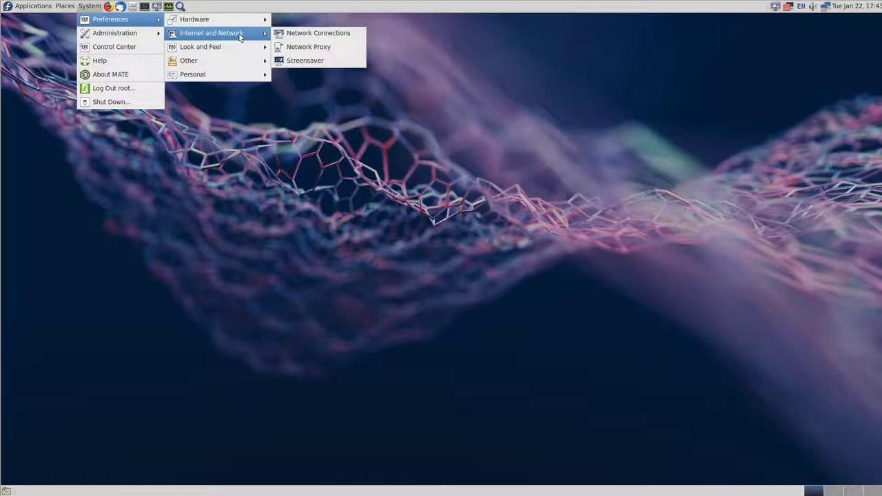
{"action": "mouse_move", "coordinate": [234, 48]}
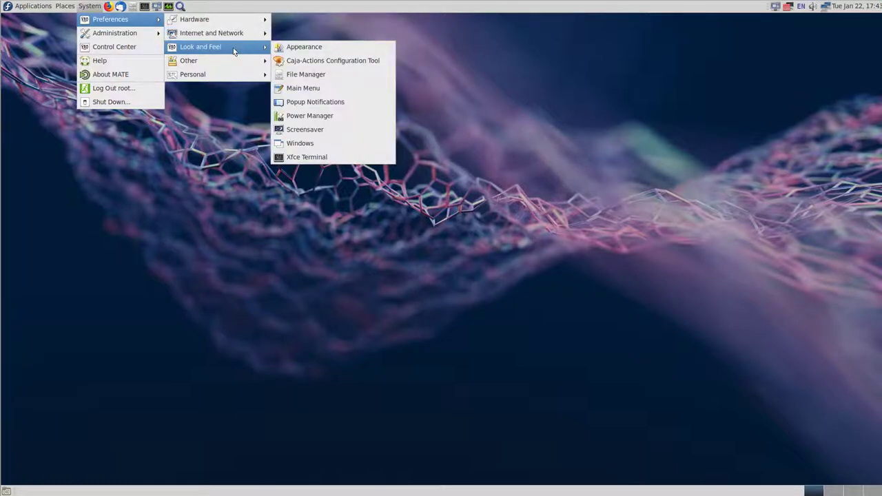
{"action": "left_click", "coordinate": [329, 135]}
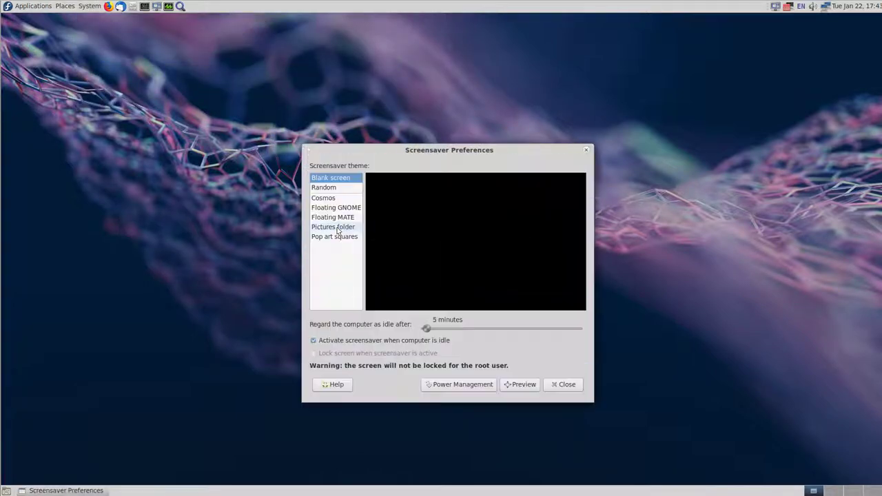
{"action": "left_click", "coordinate": [325, 187]}
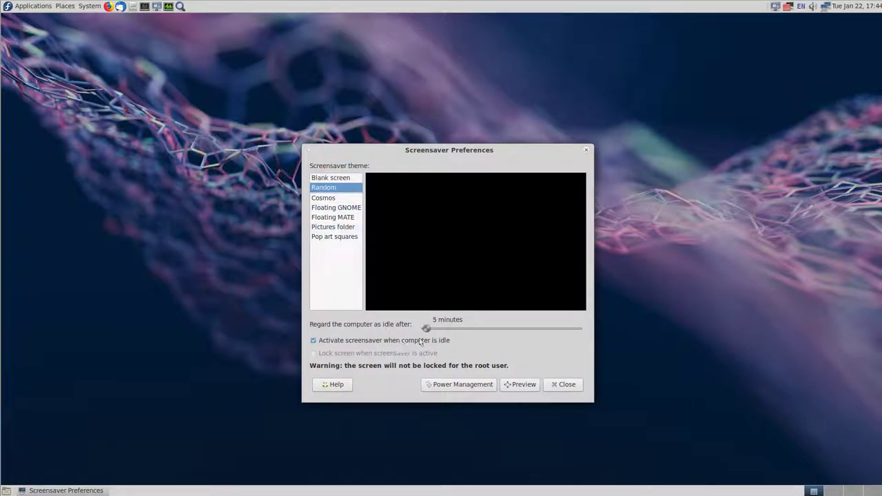
- Regard the computer as idle after 2 hours and turn off activating the screensaver when it is idle
{"action": "left_click_drag", "start_coordinate": [425, 328], "coordinate": [582, 330]}
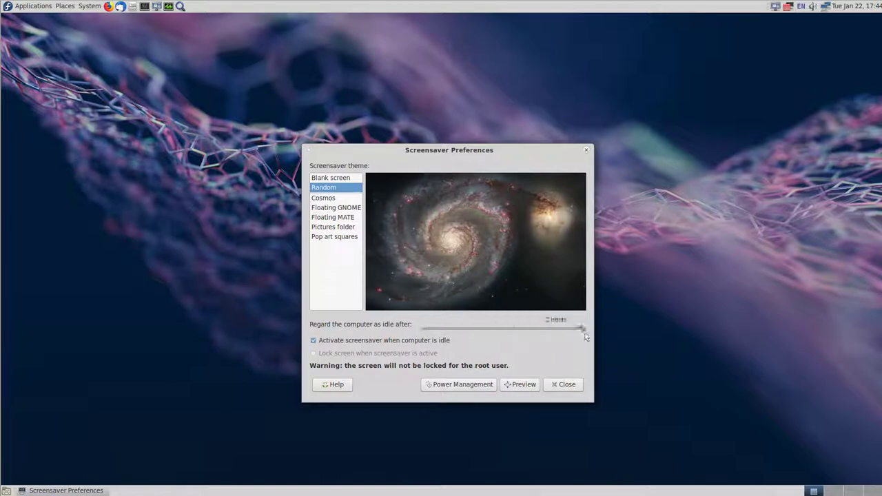
{"action": "left_click", "coordinate": [313, 340]}
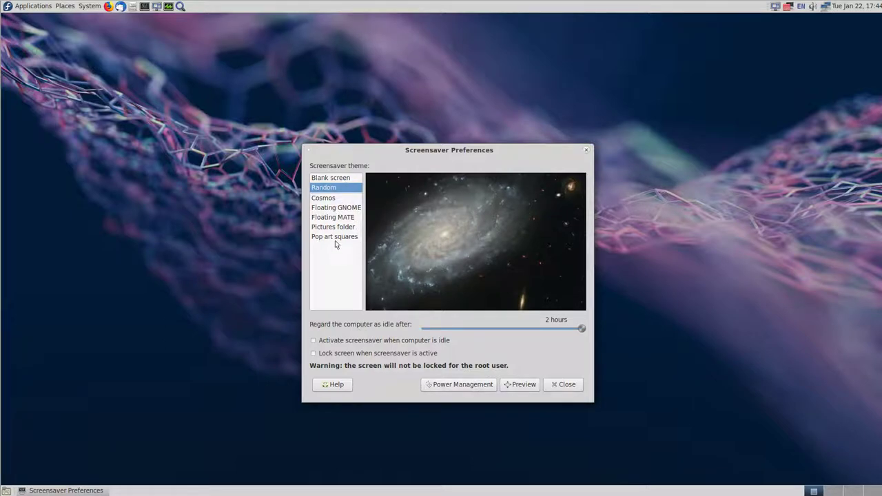
- Check the power management settings from within the screensaver preferences, including General, and close both dialogs
{"action": "left_click", "coordinate": [474, 385]}
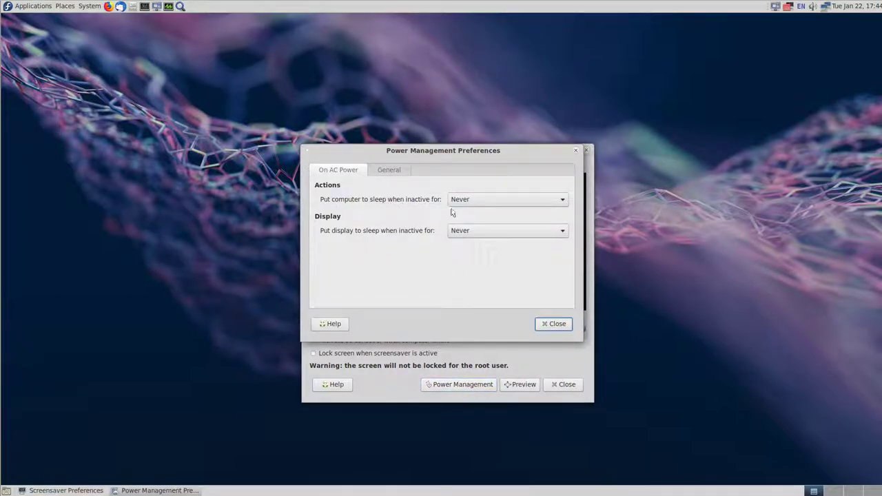
{"action": "left_click", "coordinate": [392, 169]}
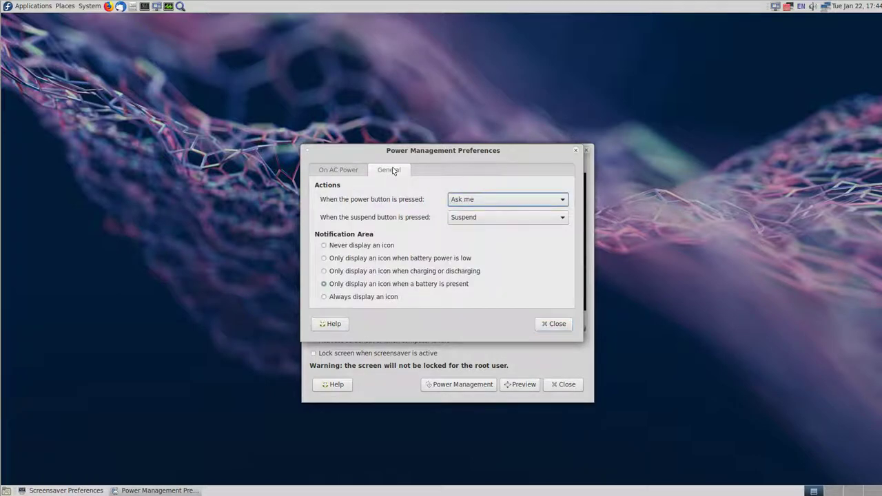
{"action": "left_click", "coordinate": [556, 324]}
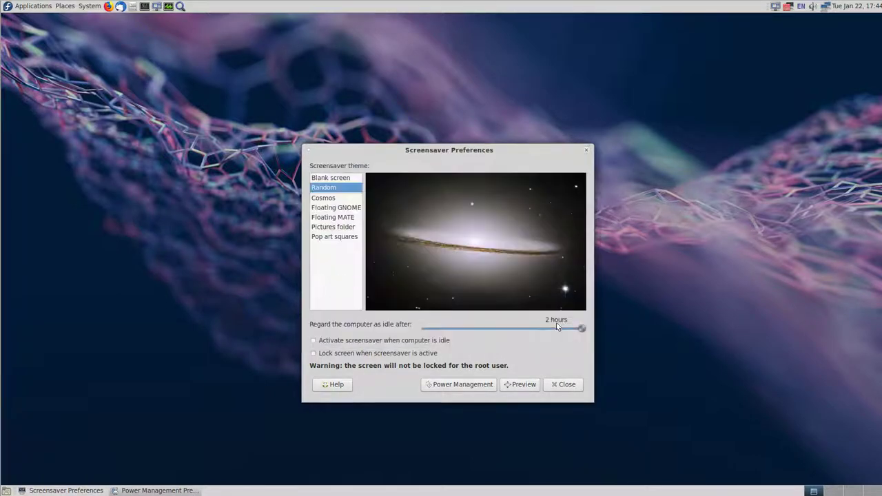
{"action": "left_click", "coordinate": [559, 386]}
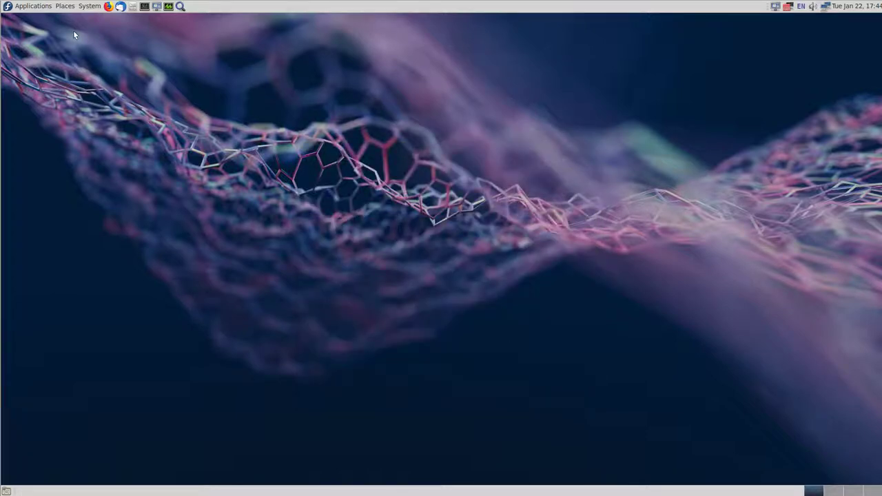
- Open the Startup Applications preferences from the Personal preferences
{"action": "left_click", "coordinate": [90, 6]}
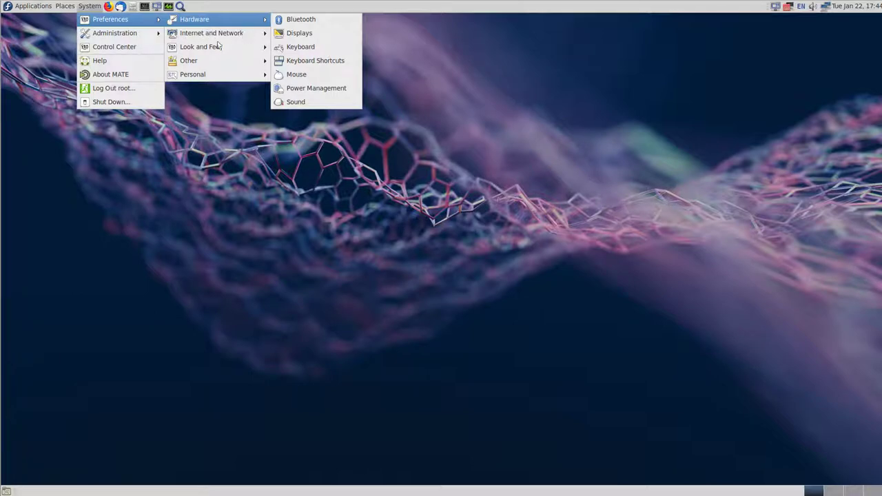
{"action": "mouse_move", "coordinate": [226, 34]}
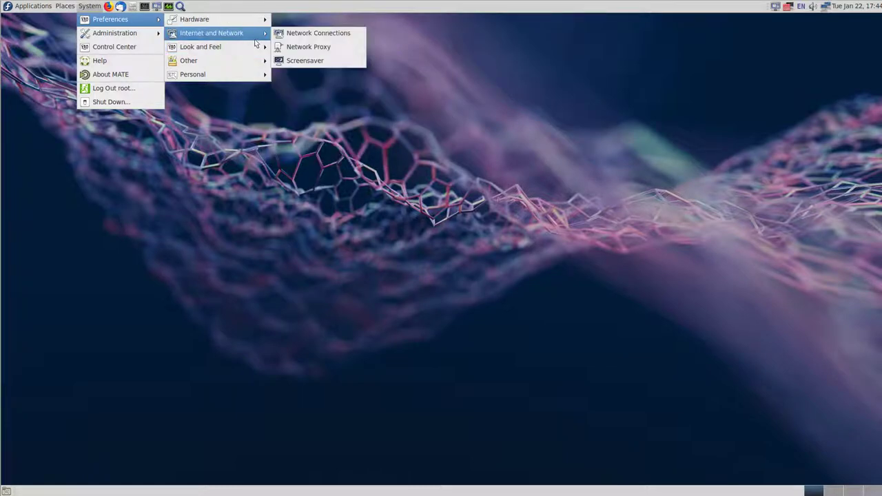
{"action": "left_click", "coordinate": [253, 46]}
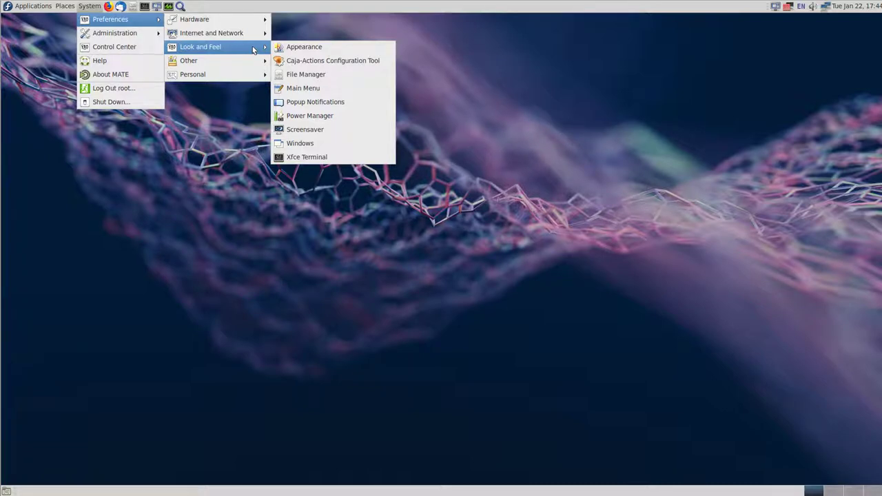
{"action": "mouse_move", "coordinate": [231, 63]}
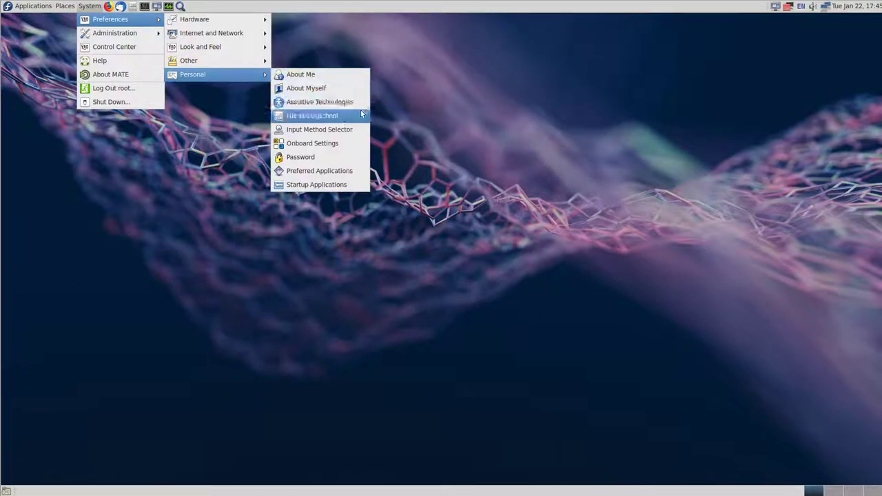
{"action": "left_click", "coordinate": [341, 186]}
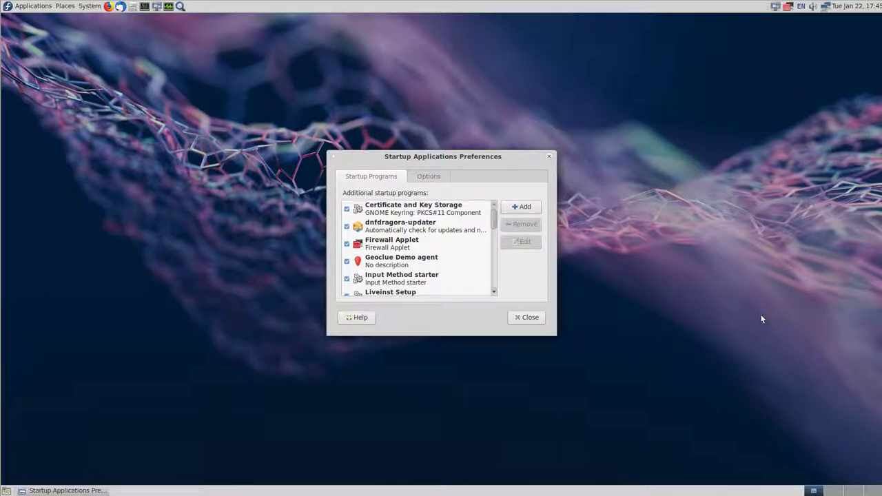
- Move the Startup Applications Preferences window up to the desktop's upper edge and stretch it down to nearly full screen height
{"action": "left_click_drag", "start_coordinate": [525, 157], "coordinate": [492, 33]}
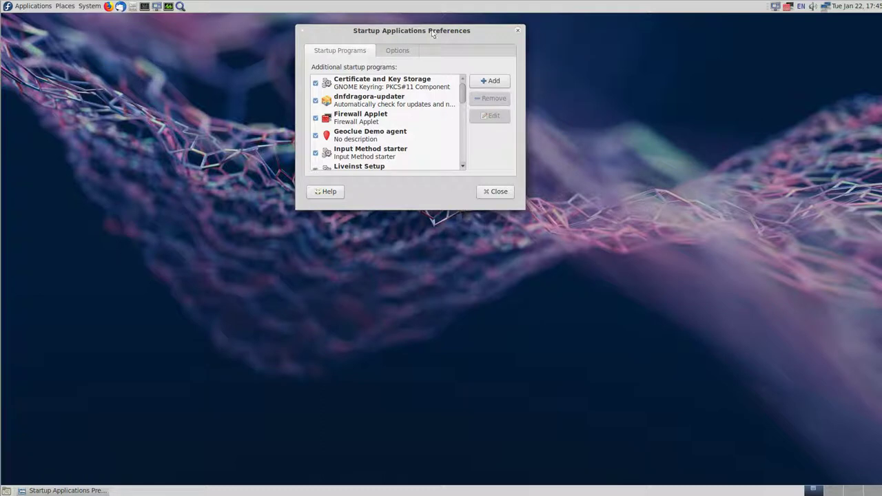
{"action": "left_click_drag", "start_coordinate": [432, 31], "coordinate": [437, 20]}
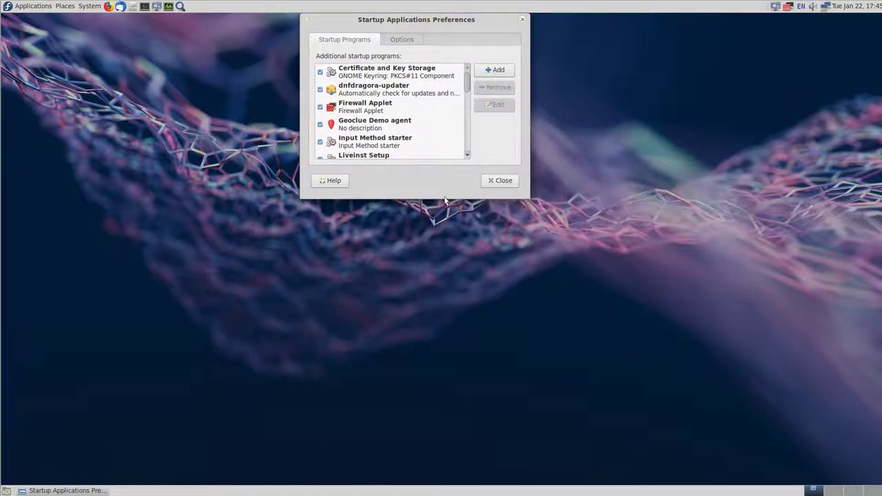
{"action": "mouse_move", "coordinate": [445, 198]}
{"action": "left_mouse_down"}
{"action": "mouse_move", "coordinate": [442, 215]}
{"action": "mouse_move", "coordinate": [435, 213]}
{"action": "left_mouse_up"}
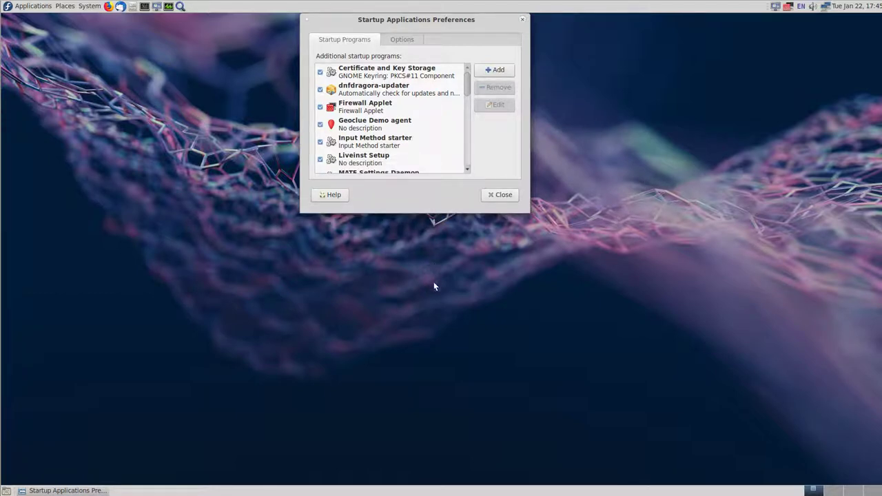
{"action": "left_click_drag", "start_coordinate": [434, 285], "coordinate": [434, 275]}
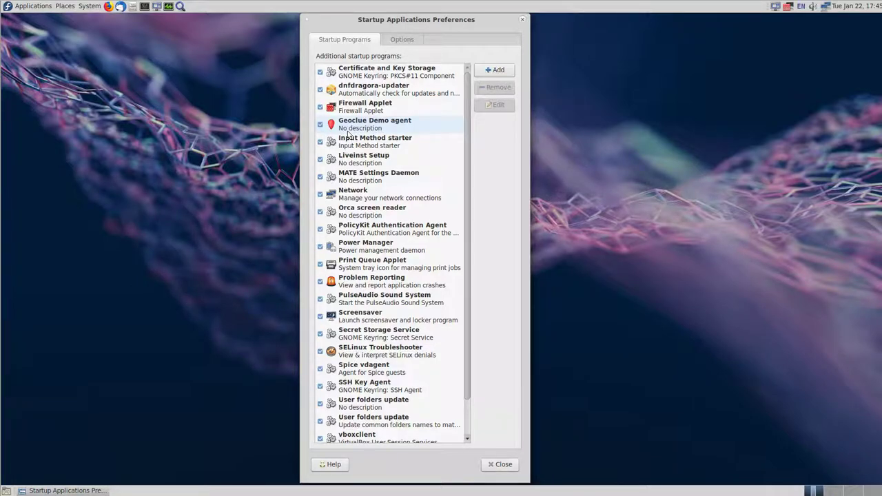
- Disable Geoclue Demo agent, Orca screen reader and Screensaver in the startup programs, and close the Startup Applications Preferences
{"action": "left_click", "coordinate": [321, 125]}
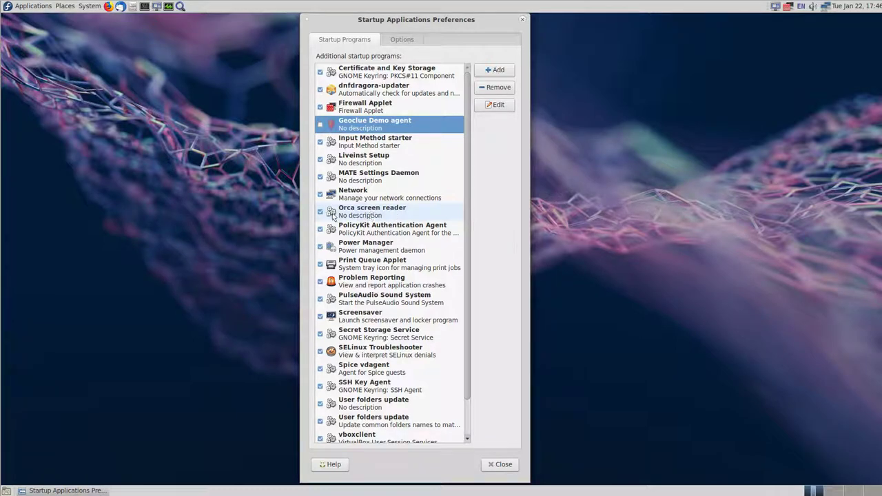
{"action": "left_click", "coordinate": [320, 213]}
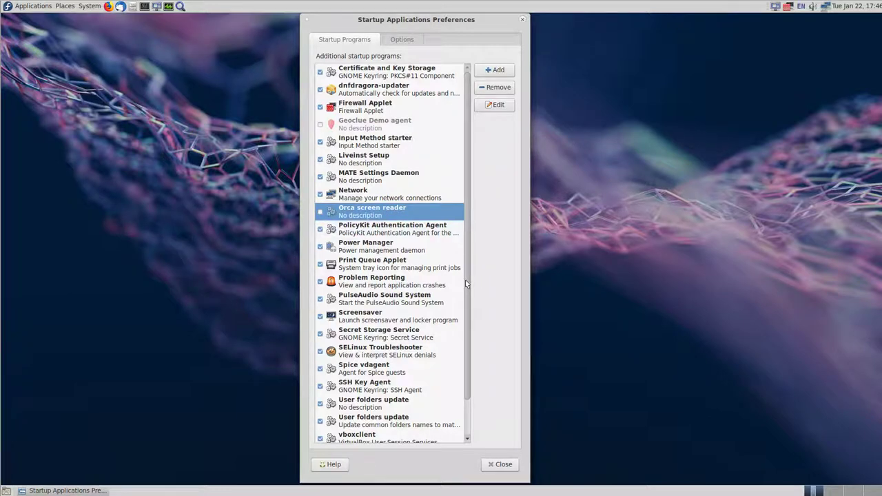
{"action": "left_click_drag", "start_coordinate": [465, 357], "coordinate": [465, 404]}
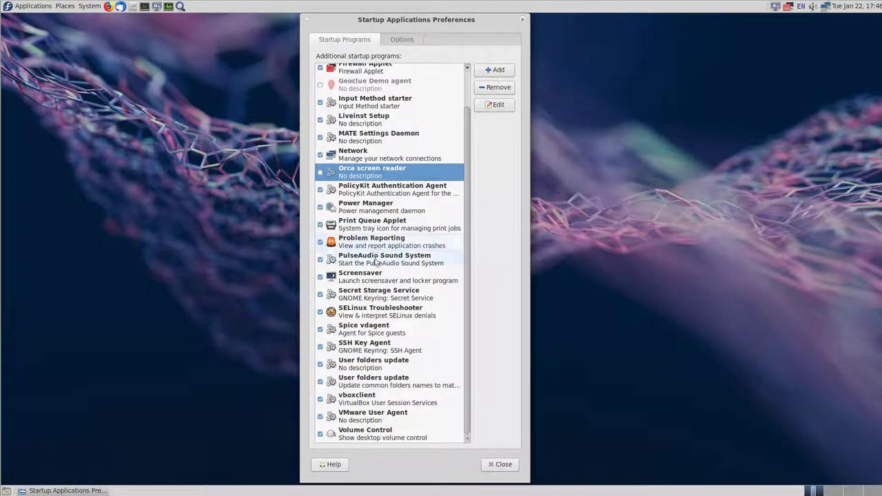
{"action": "left_click", "coordinate": [320, 277]}
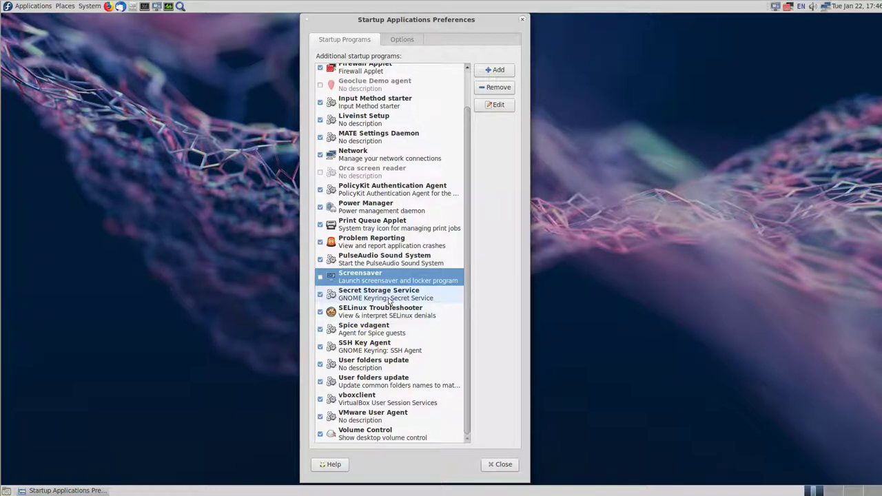
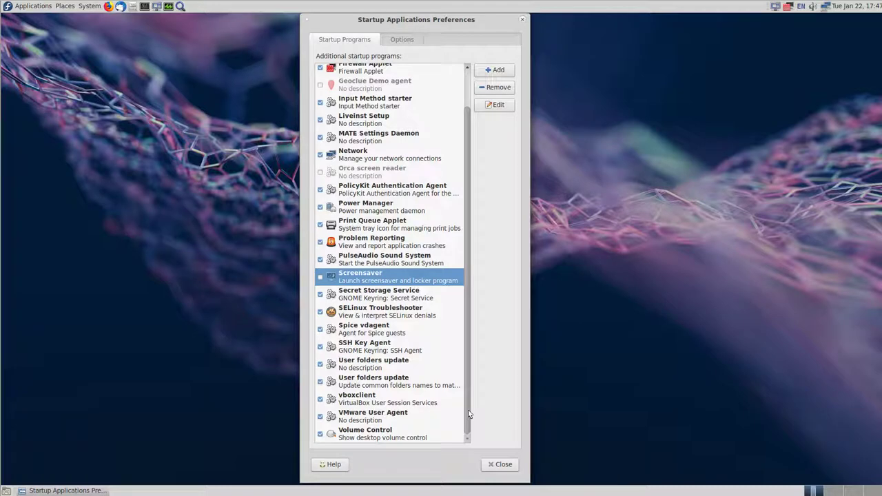
{"action": "scroll", "coordinate": [470, 143], "scroll_direction": "up", "scroll_amount": 1}
{"action": "scroll", "coordinate": [470, 144], "scroll_direction": "up", "scroll_amount": 2}
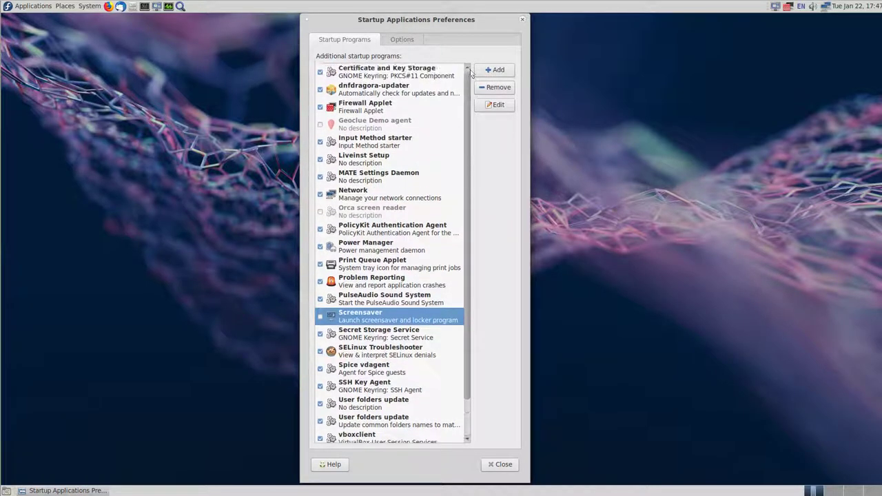
{"action": "left_click", "coordinate": [502, 464]}
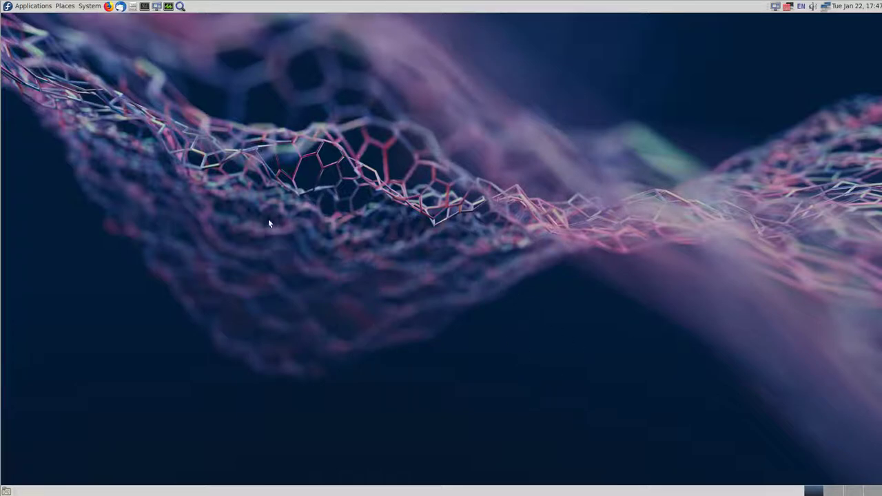
- Open the Preferred Applications settings from the Personal preferences
{"action": "left_click", "coordinate": [89, 7]}
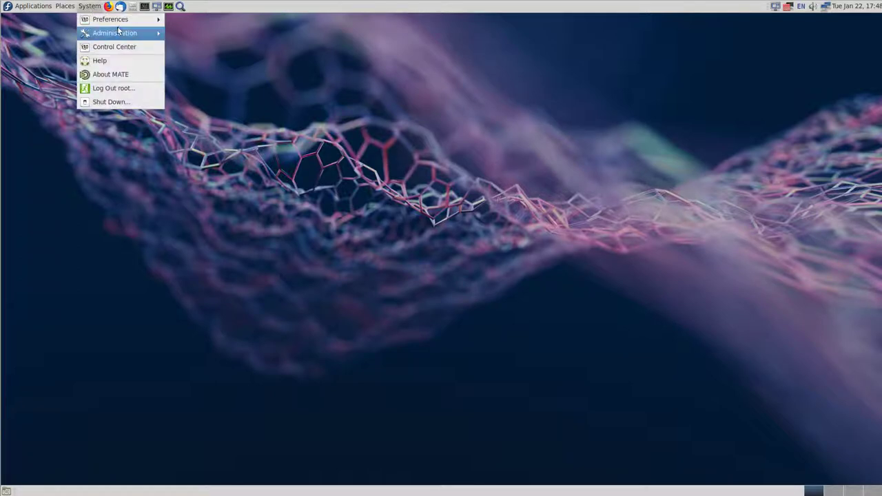
{"action": "mouse_move", "coordinate": [118, 33]}
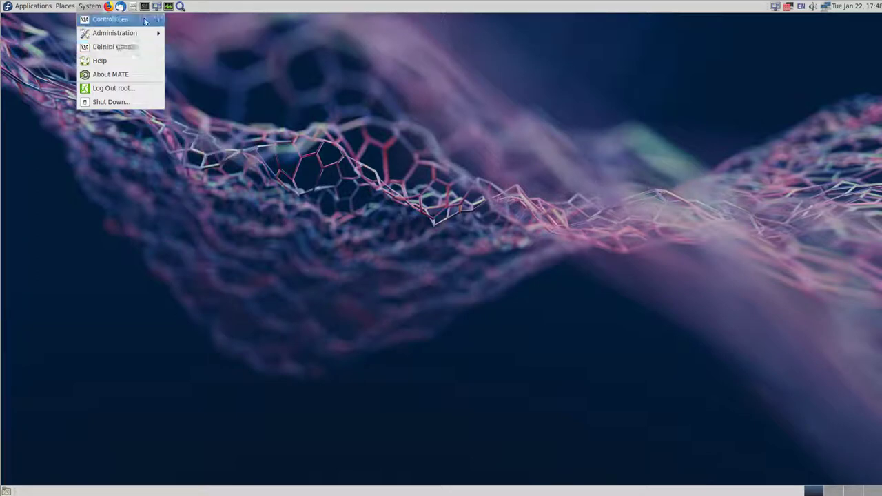
{"action": "mouse_move", "coordinate": [130, 19]}
{"action": "mouse_move", "coordinate": [234, 74]}
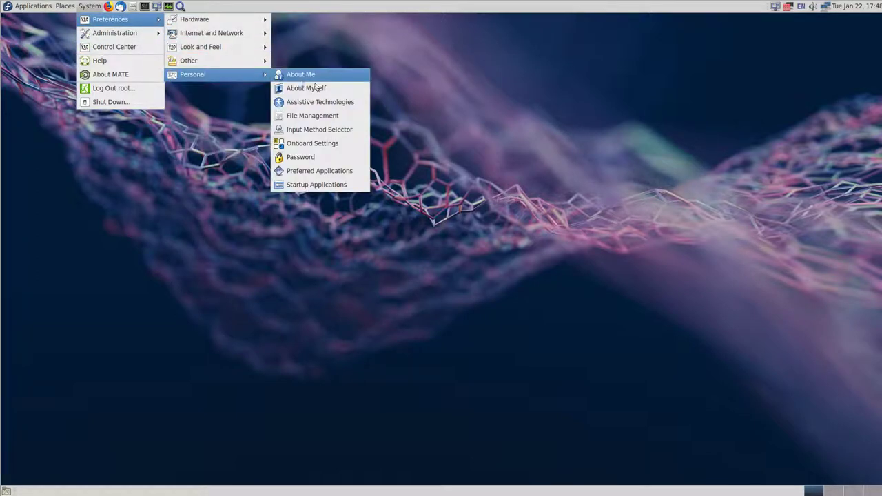
{"action": "left_click", "coordinate": [339, 171]}
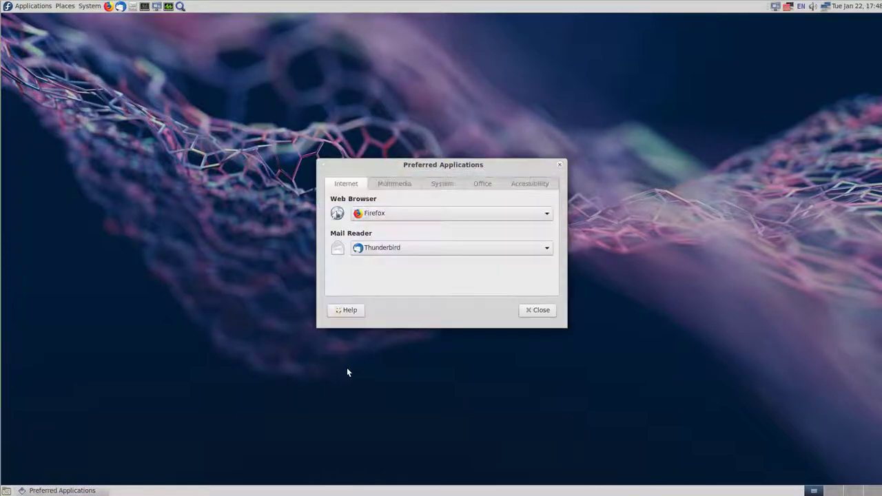
- Review the multimedia choices for image viewer, multimedia player and video player, keeping Eye of MATE, Exaile Music Player and Parole Media Player
{"action": "left_click", "coordinate": [405, 185]}
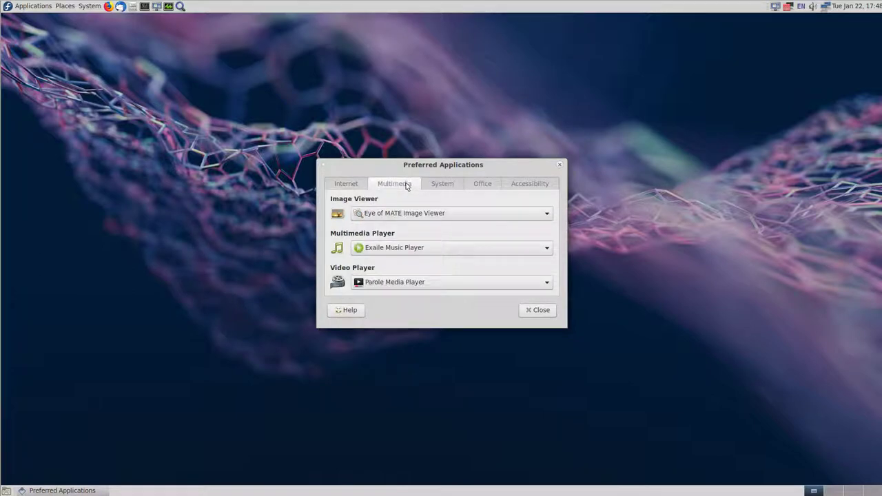
{"action": "left_click", "coordinate": [458, 213]}
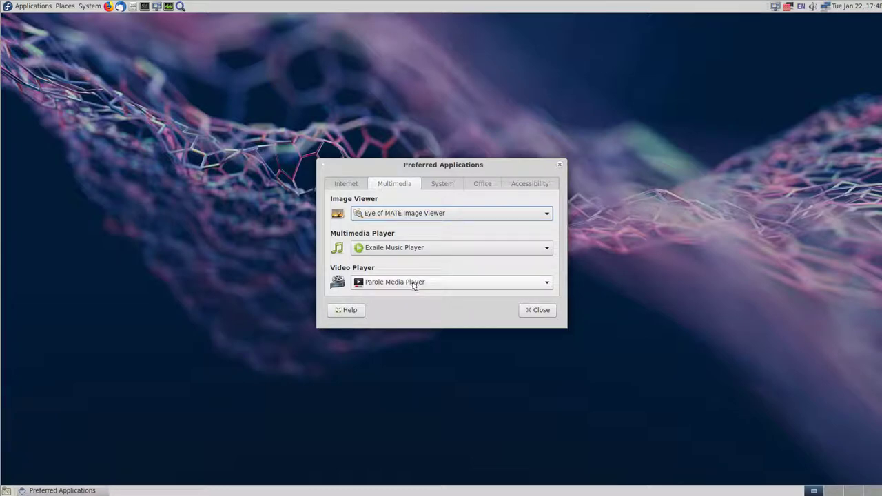
{"action": "left_click", "coordinate": [545, 251]}
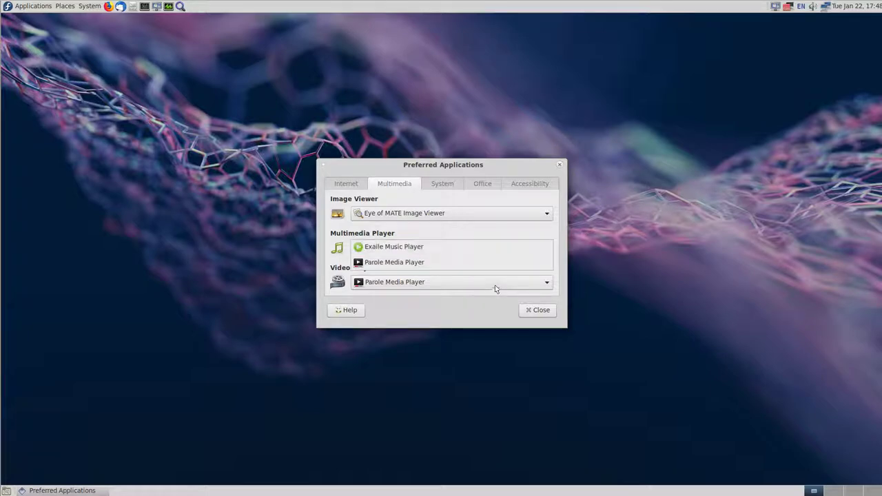
{"action": "left_click", "coordinate": [448, 248]}
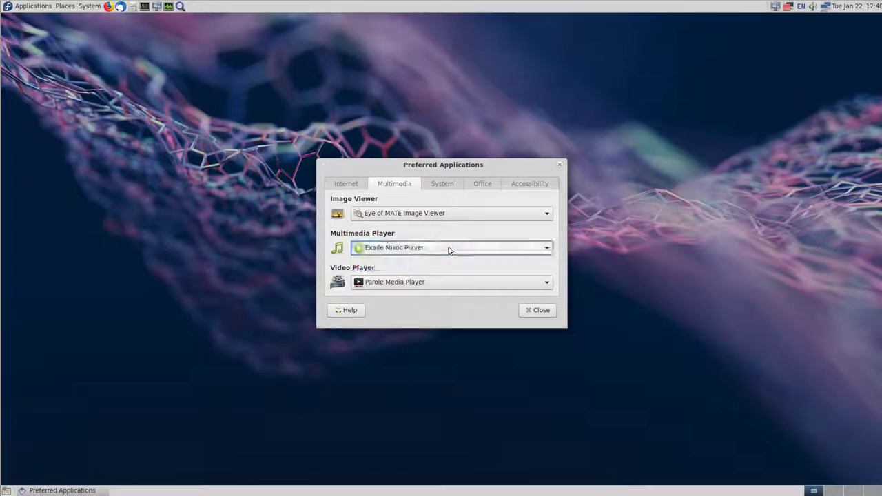
{"action": "left_click", "coordinate": [470, 280]}
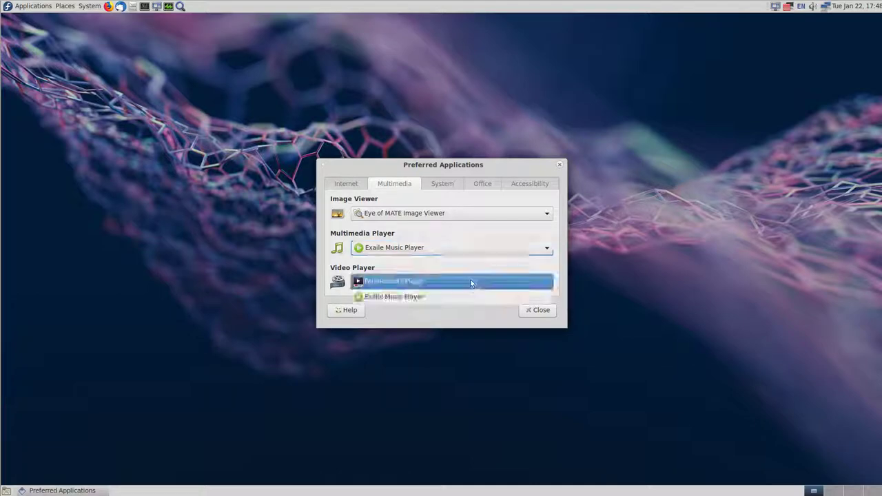
{"action": "left_click", "coordinate": [521, 282]}
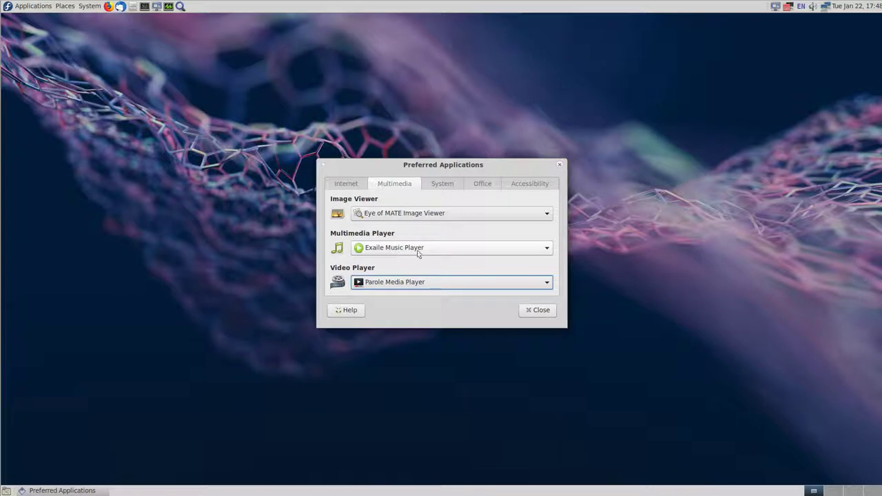
{"action": "left_click", "coordinate": [427, 215]}
{"action": "left_click", "coordinate": [431, 216]}
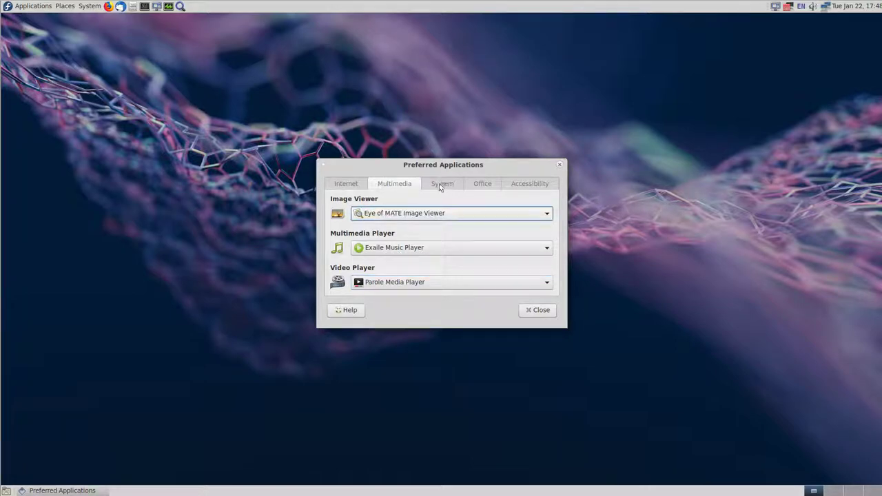
- Check the preferred applications for System, Office, Accessibility and Internet, and close the Preferred Applications window
{"action": "left_click", "coordinate": [440, 185]}
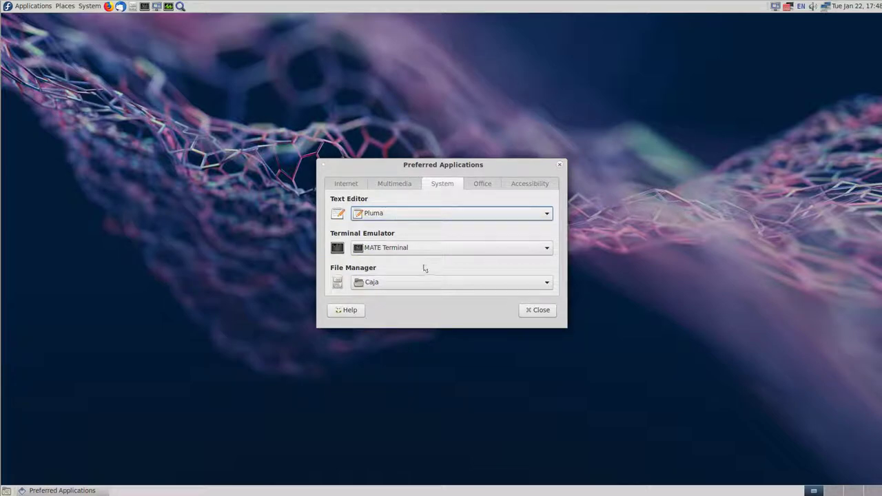
{"action": "left_click", "coordinate": [476, 185]}
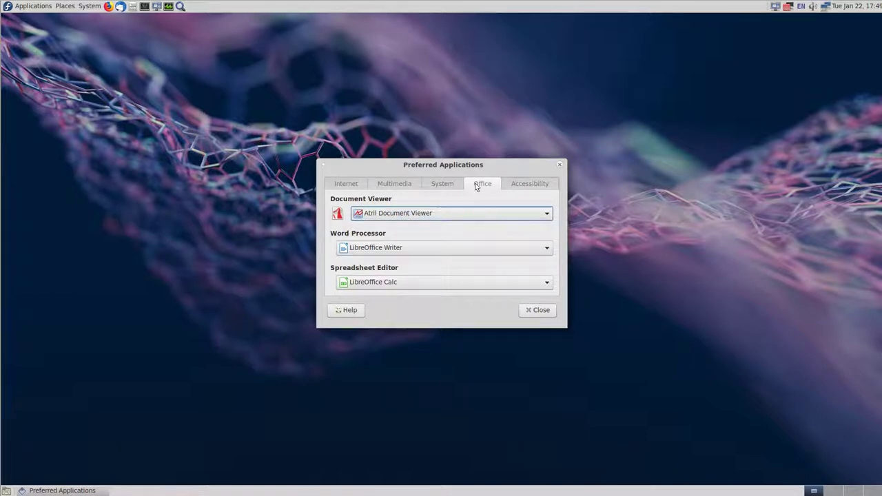
{"action": "left_click", "coordinate": [535, 184]}
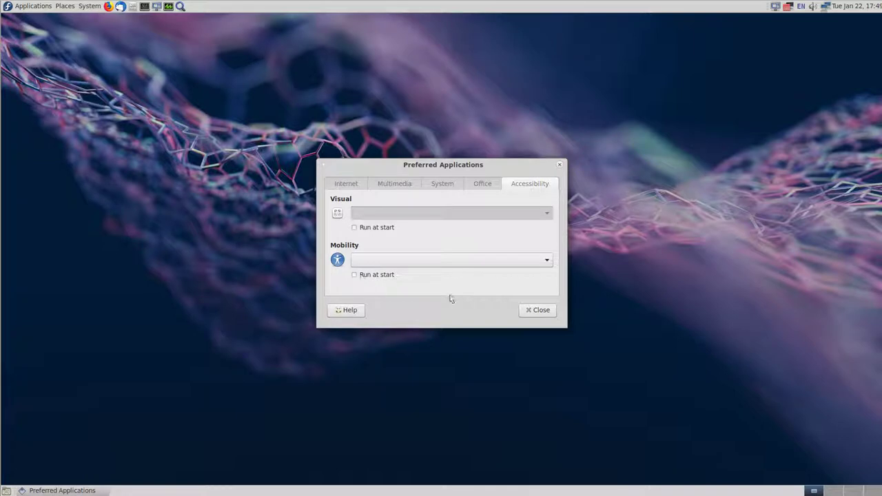
{"action": "left_click", "coordinate": [347, 185]}
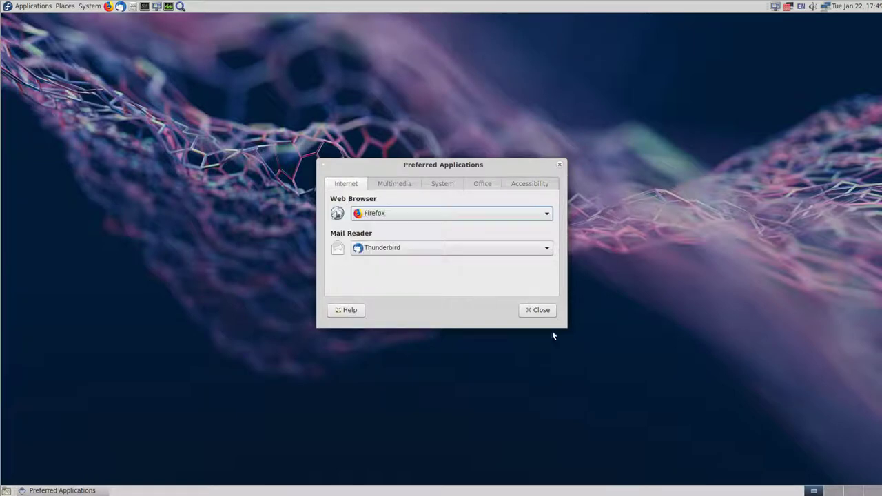
{"action": "key", "text": "Escape"}
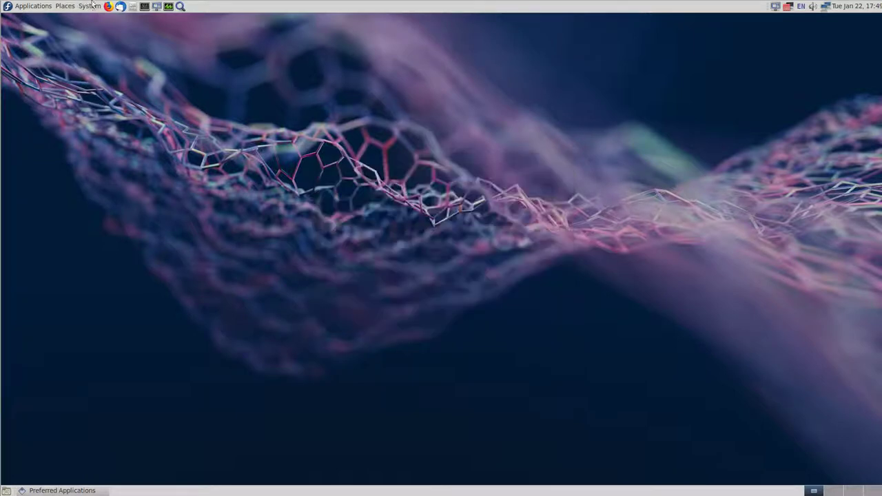
- Open the Desktop Switcher from the Administration tools and apply System default as the default desktop
{"action": "left_click", "coordinate": [90, 7]}
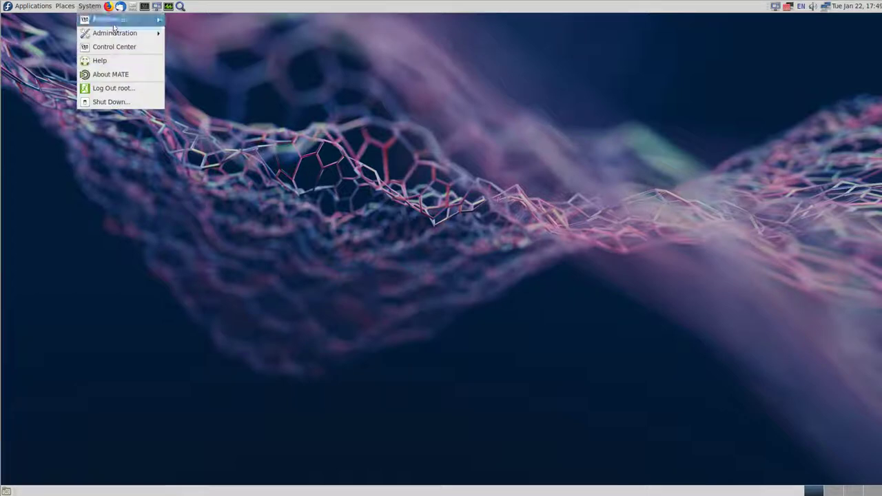
{"action": "mouse_move", "coordinate": [115, 26]}
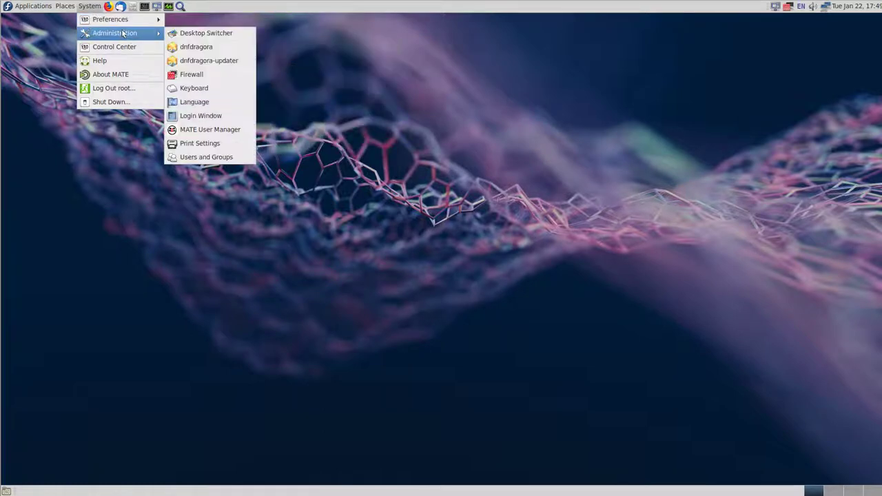
{"action": "mouse_move", "coordinate": [246, 75]}
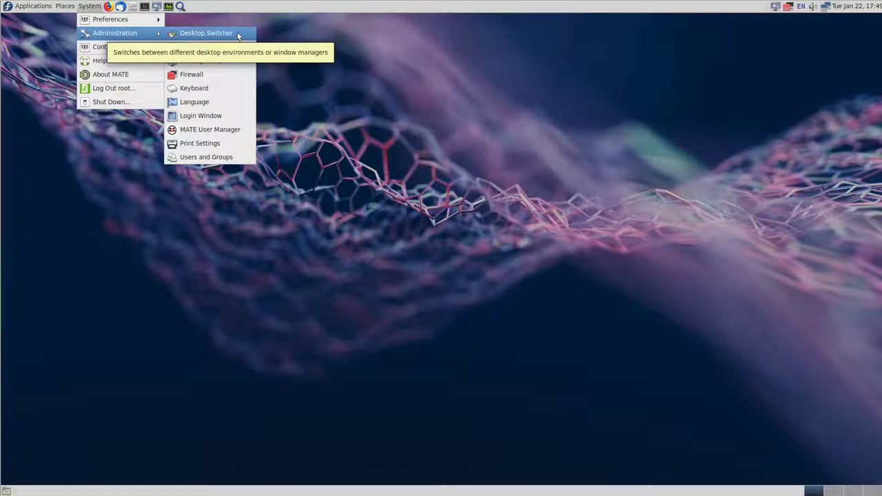
{"action": "left_click", "coordinate": [237, 32]}
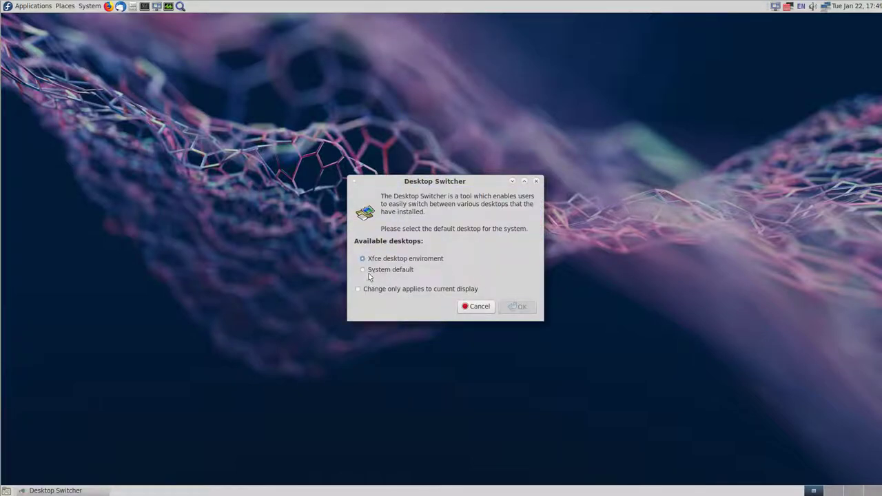
{"action": "left_click", "coordinate": [363, 271]}
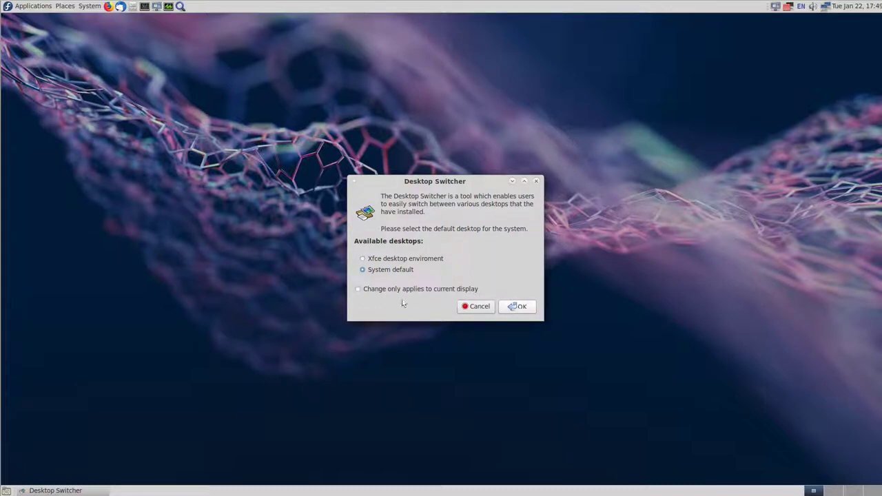
{"action": "left_click", "coordinate": [528, 308]}
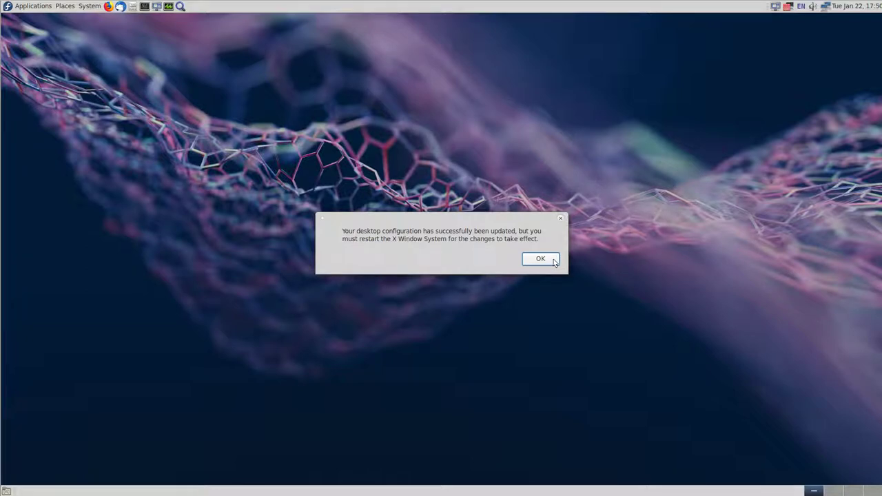
- Save a screenshot of the desktop configuration message to the Desktop folder under the suggested name, and dismiss the message
{"action": "key", "text": "Print"}
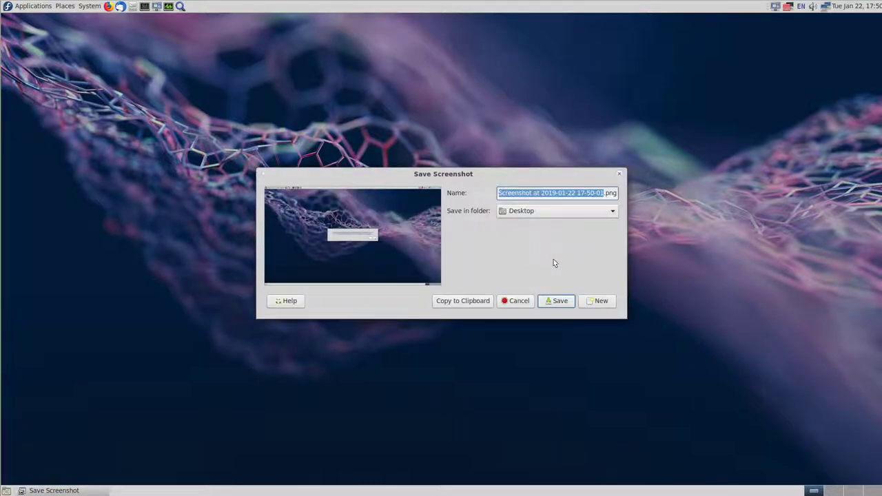
{"action": "left_click", "coordinate": [554, 299]}
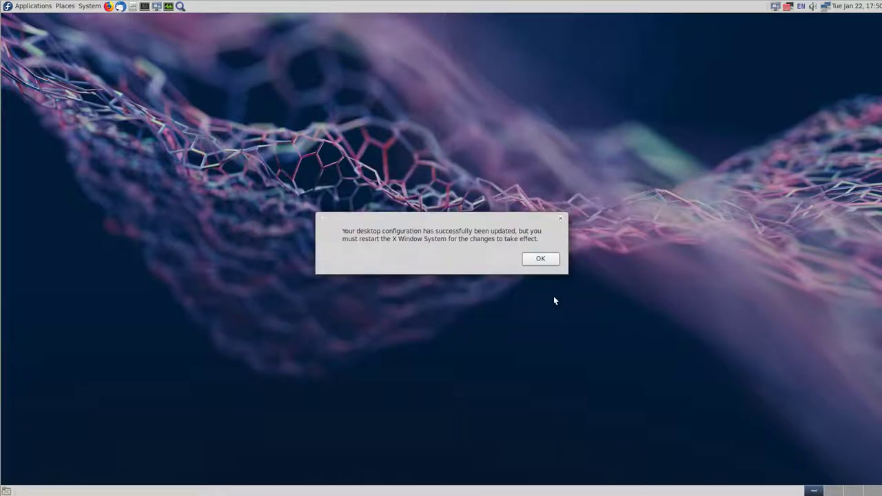
{"action": "left_click", "coordinate": [545, 259]}
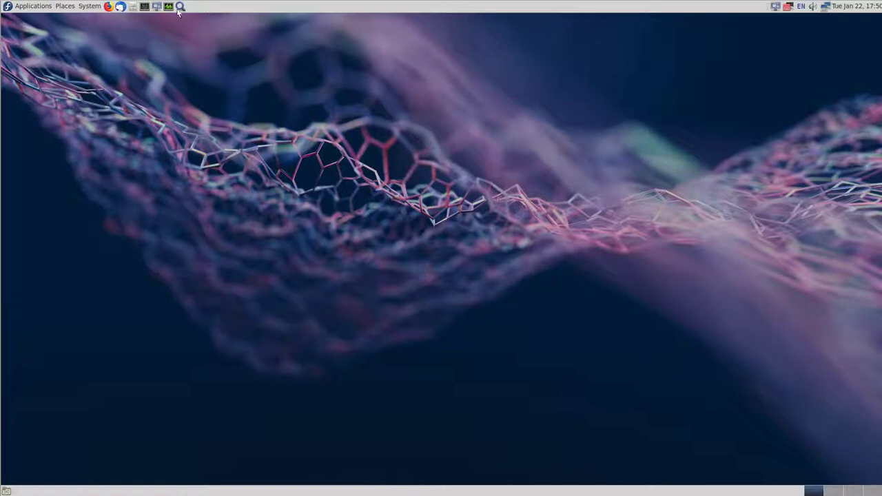
- Reopen the Desktop Switcher from the Administration tools to check the selected default desktop
{"action": "left_click", "coordinate": [89, 6]}
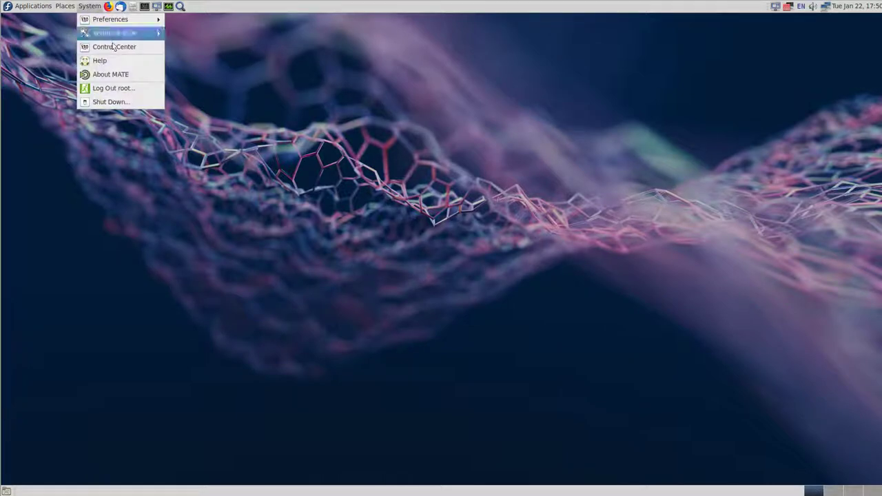
{"action": "mouse_move", "coordinate": [127, 34]}
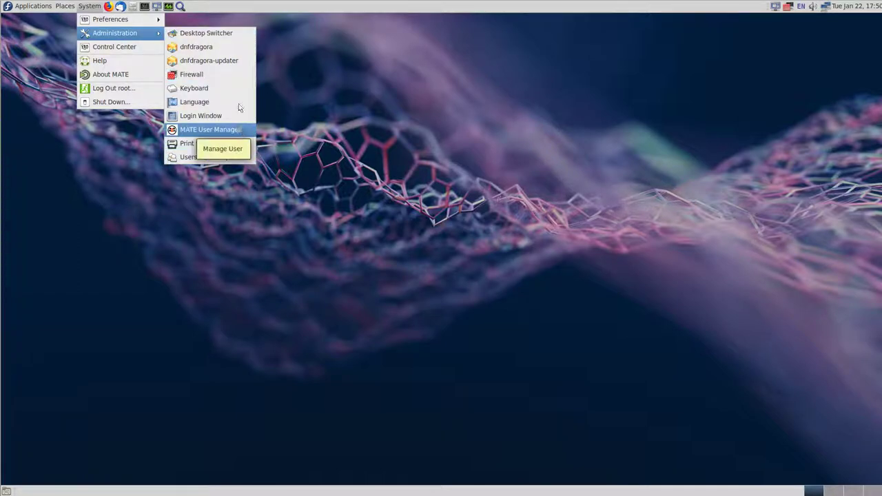
{"action": "left_click", "coordinate": [227, 61]}
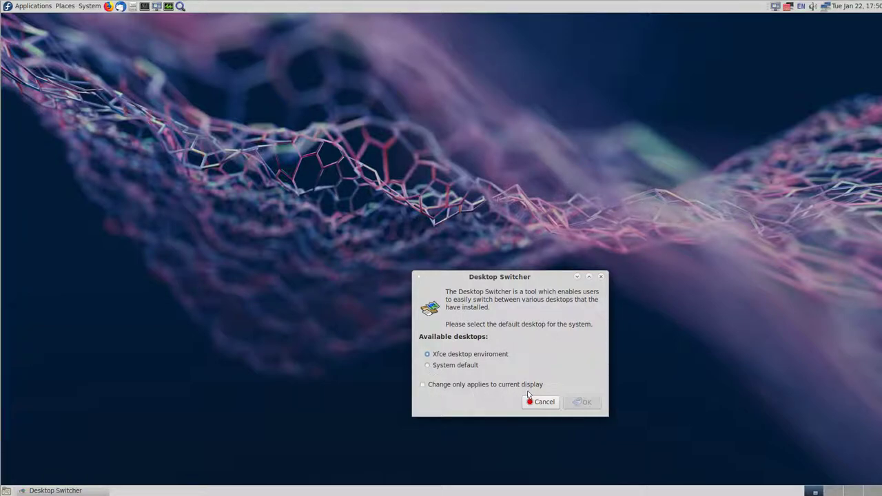
- Select System default as the default desktop in the Desktop Switcher and apply the change
{"action": "left_click", "coordinate": [428, 366]}
{"action": "key", "text": "Print"}
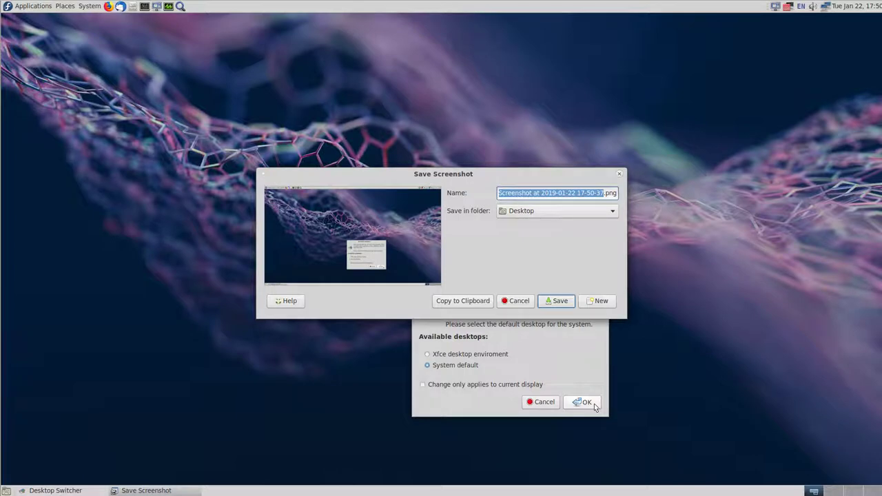
{"action": "key", "text": "Escape"}
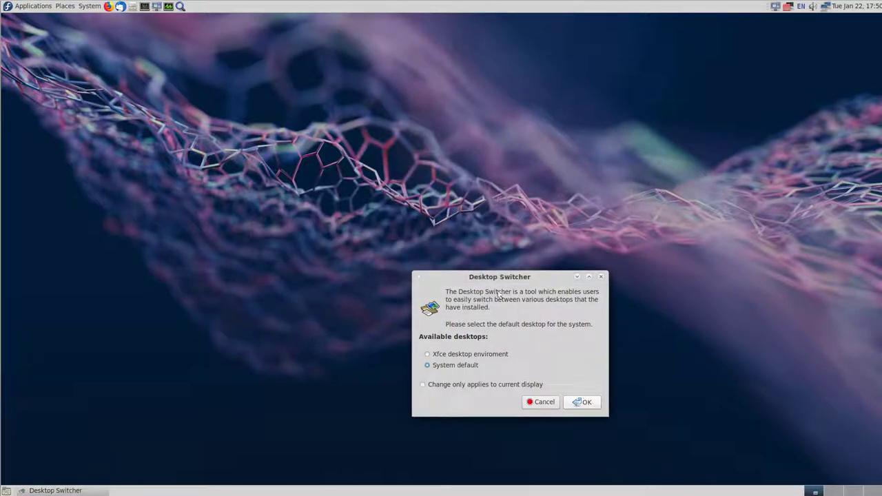
{"action": "left_click", "coordinate": [597, 404]}
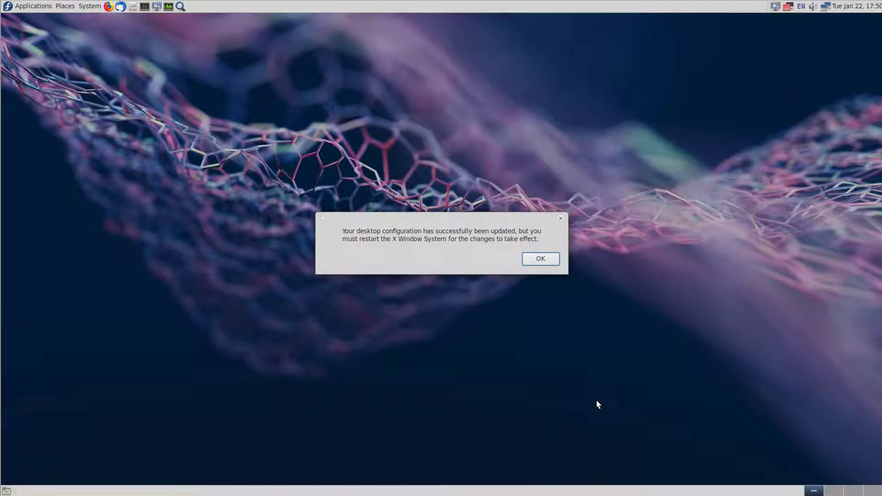
- Capture the desktop configuration message as a screenshot in the Desktop folder, keeping the suggested name, and dismiss the message
{"action": "key", "text": "Print"}
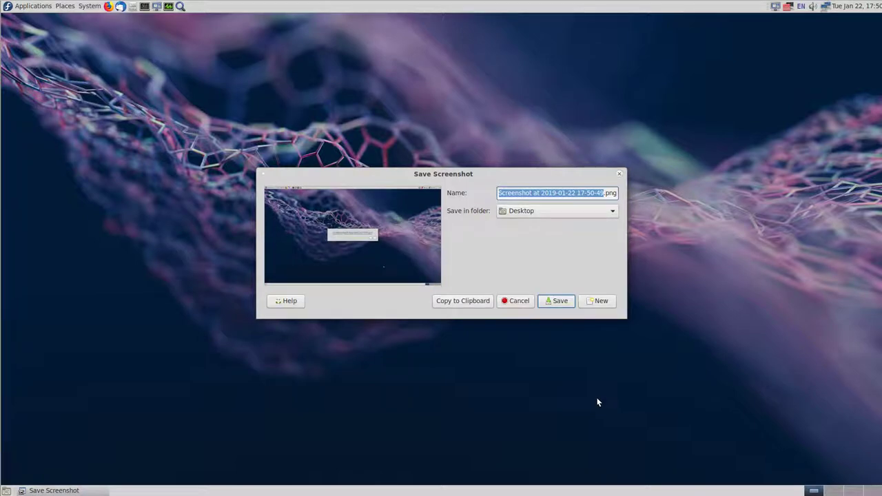
{"action": "key", "text": "Return"}
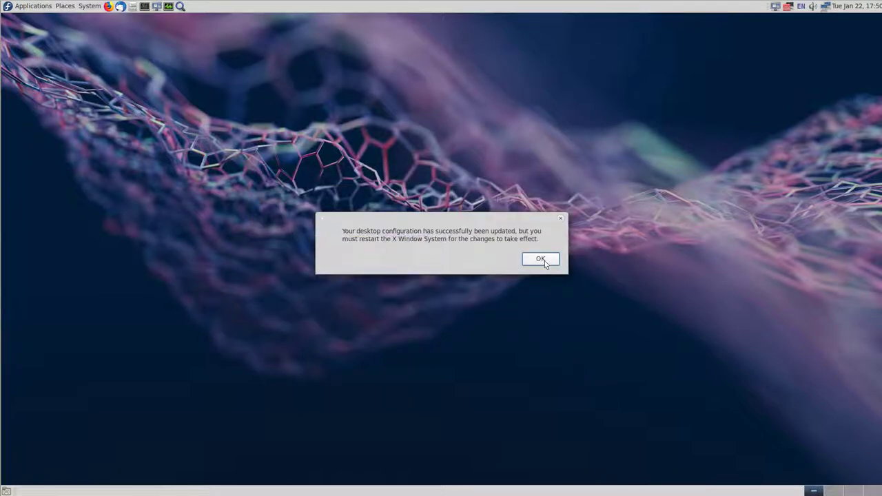
{"action": "left_click", "coordinate": [540, 259]}
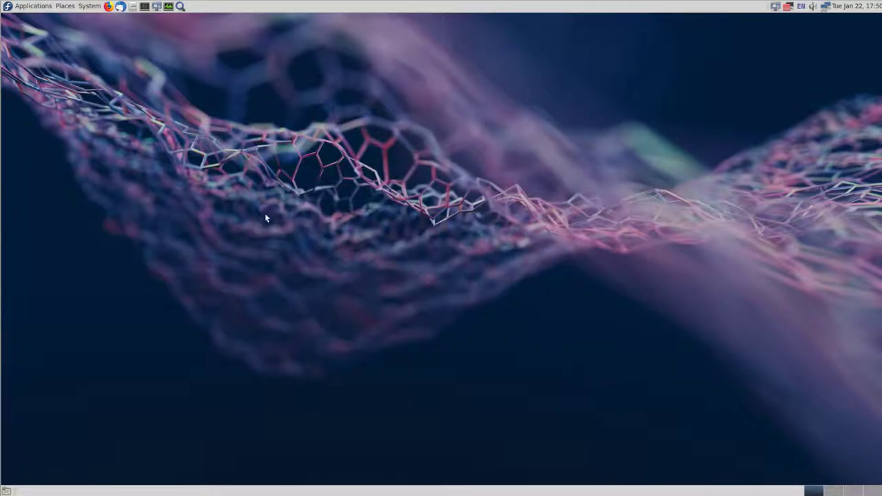
- In the file manager's preferences, set new folders to open in List View and place text beside icons
{"action": "left_click", "coordinate": [133, 8]}
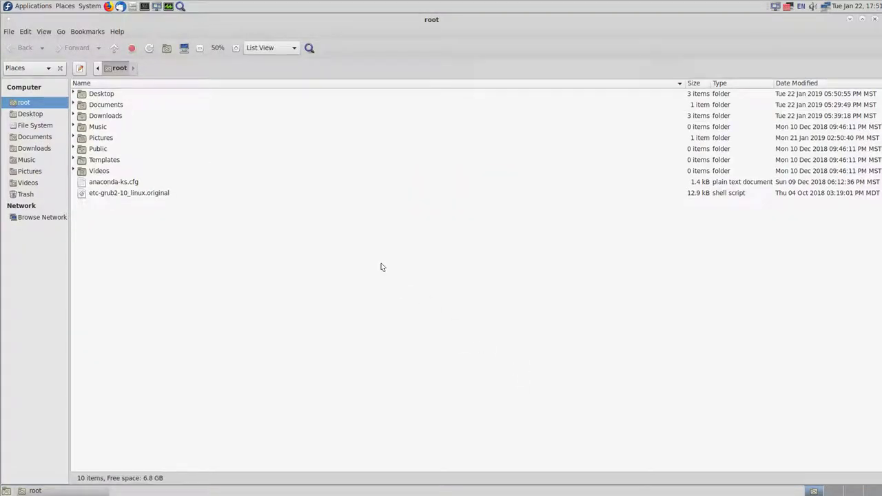
{"action": "left_click", "coordinate": [24, 32]}
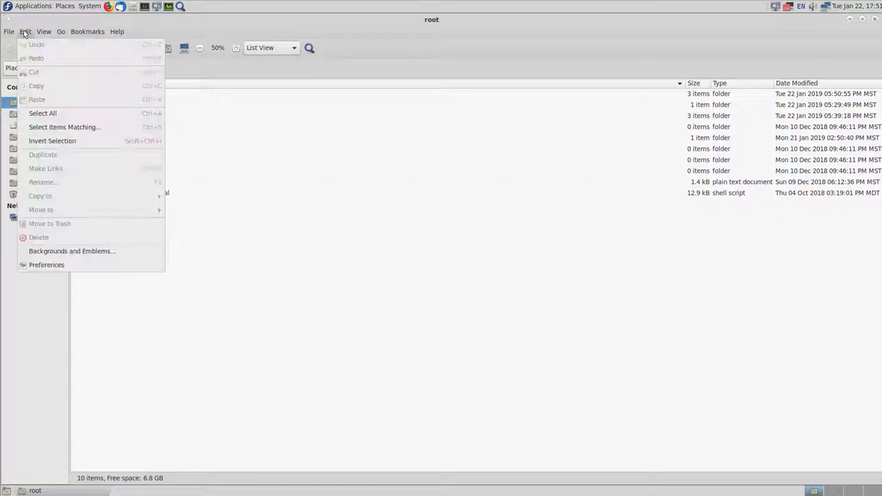
{"action": "left_click", "coordinate": [47, 266]}
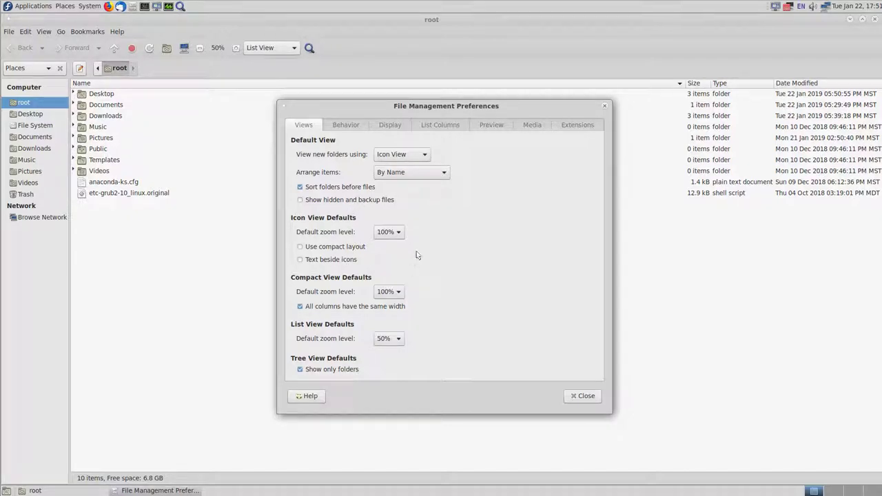
{"action": "left_click", "coordinate": [426, 156]}
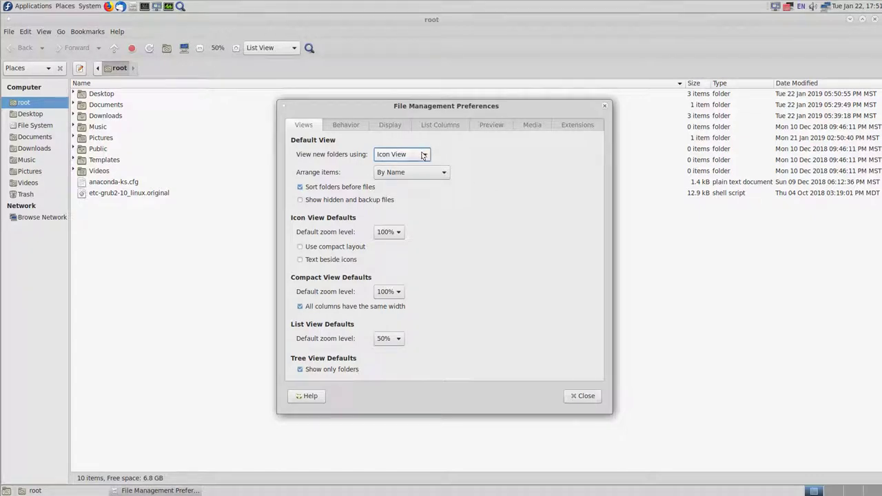
{"action": "left_click", "coordinate": [423, 156]}
{"action": "left_click", "coordinate": [424, 156]}
{"action": "left_click", "coordinate": [424, 156]}
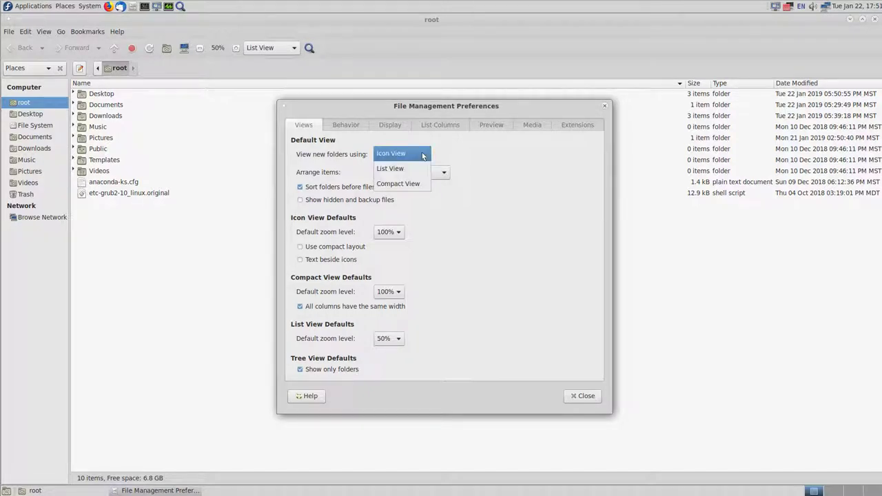
{"action": "left_click", "coordinate": [413, 172]}
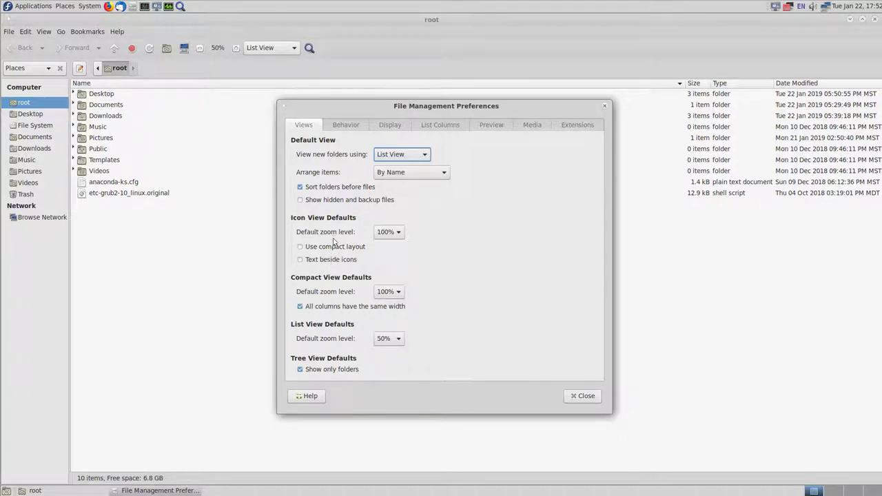
{"action": "left_click", "coordinate": [300, 259]}
- Enable asking before moving files to the Trash, and set the first icon caption to Owner
{"action": "left_click", "coordinate": [358, 126]}
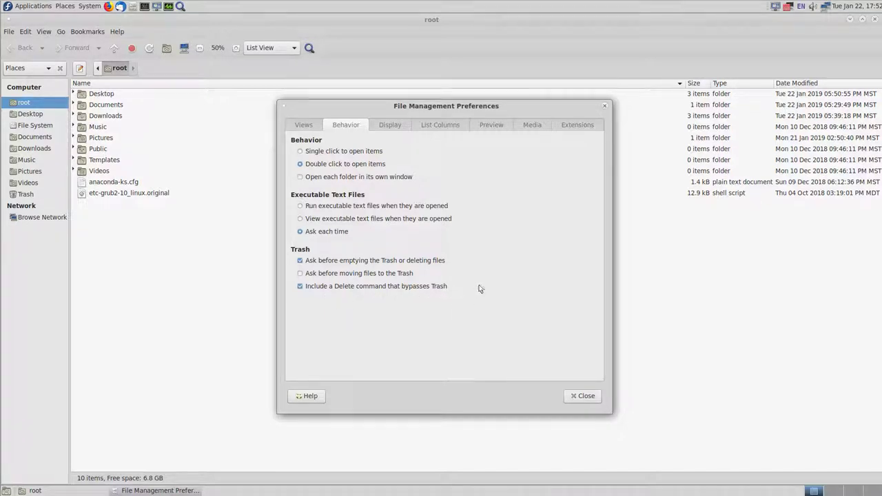
{"action": "left_click", "coordinate": [300, 274]}
{"action": "left_click", "coordinate": [399, 124]}
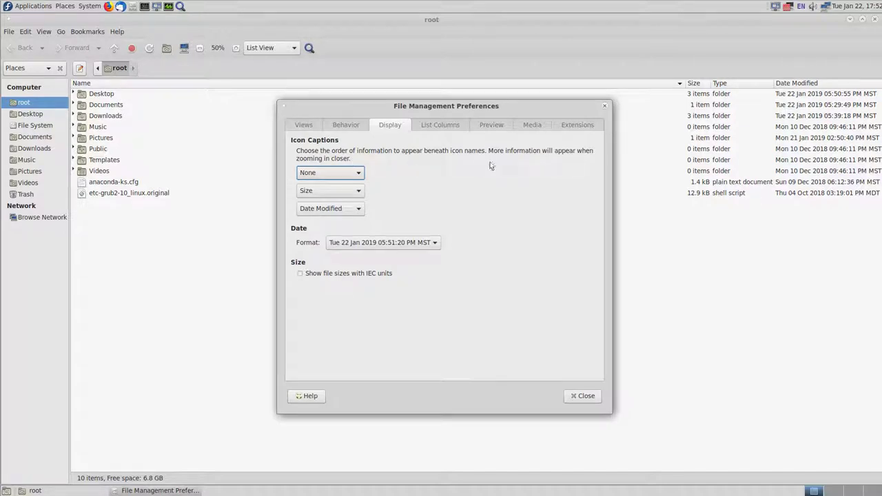
{"action": "left_click", "coordinate": [357, 173]}
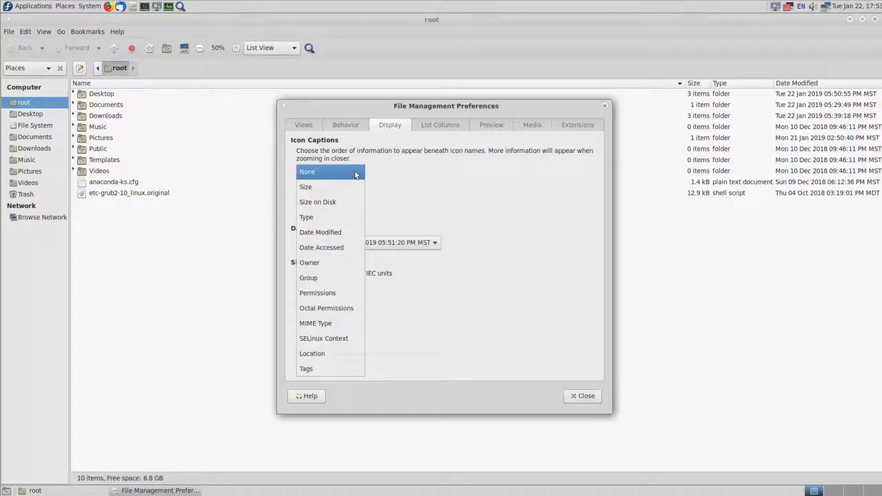
{"action": "left_click", "coordinate": [330, 264]}
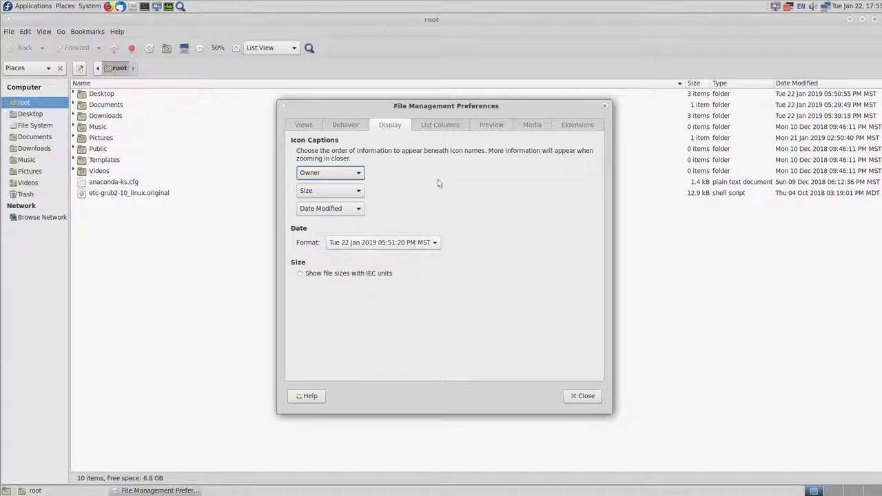
- Add the Owner column to the list view, and review the Preview, Media and Extensions settings
{"action": "left_click", "coordinate": [454, 125]}
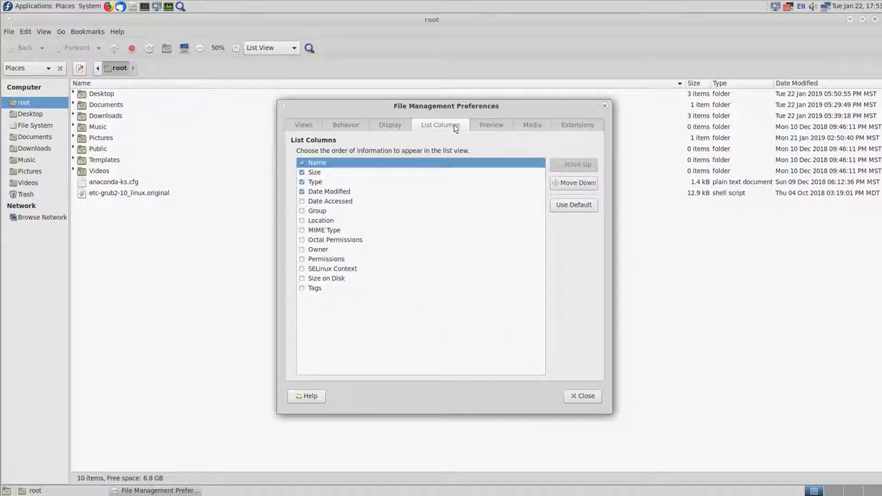
{"action": "left_click", "coordinate": [468, 249]}
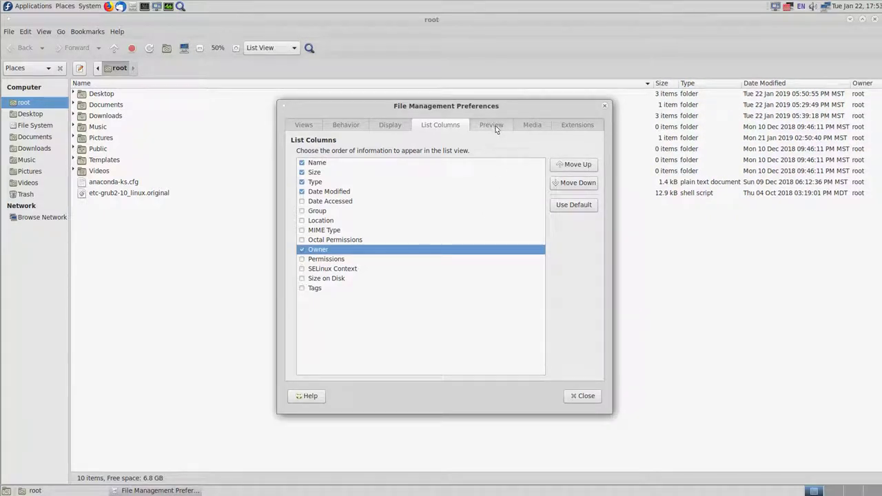
{"action": "left_click", "coordinate": [492, 125]}
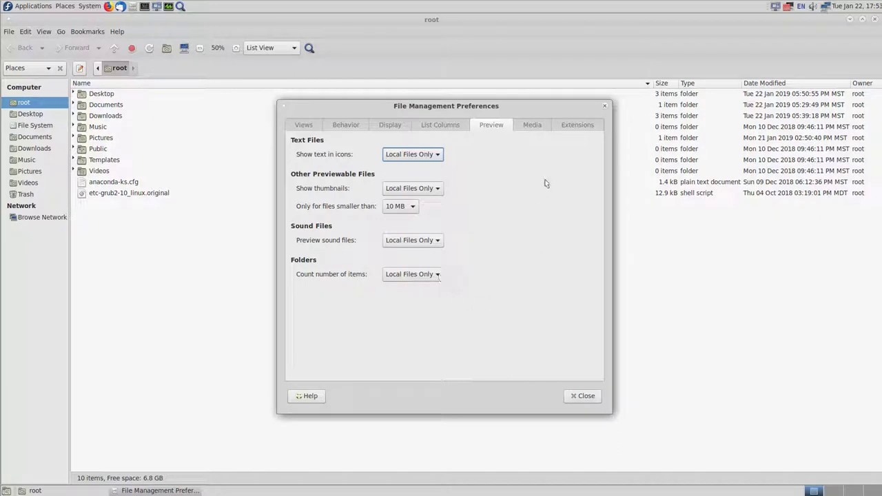
{"action": "left_click", "coordinate": [542, 130]}
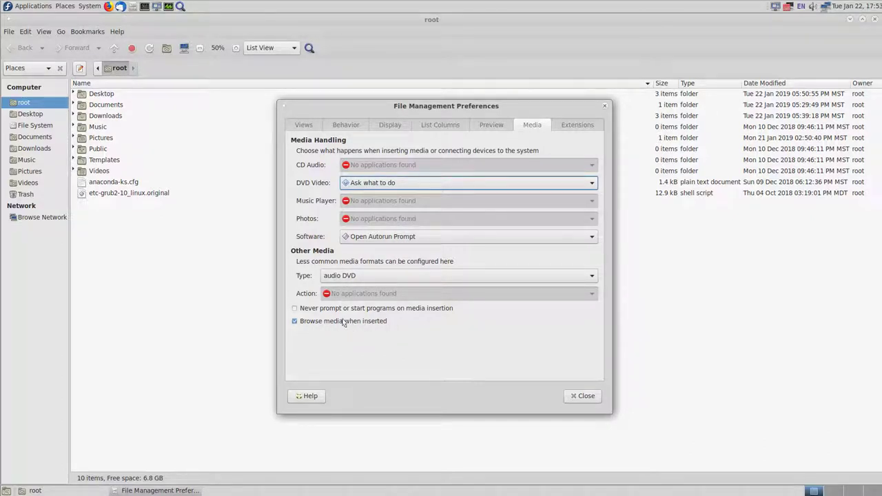
{"action": "left_click", "coordinate": [573, 122]}
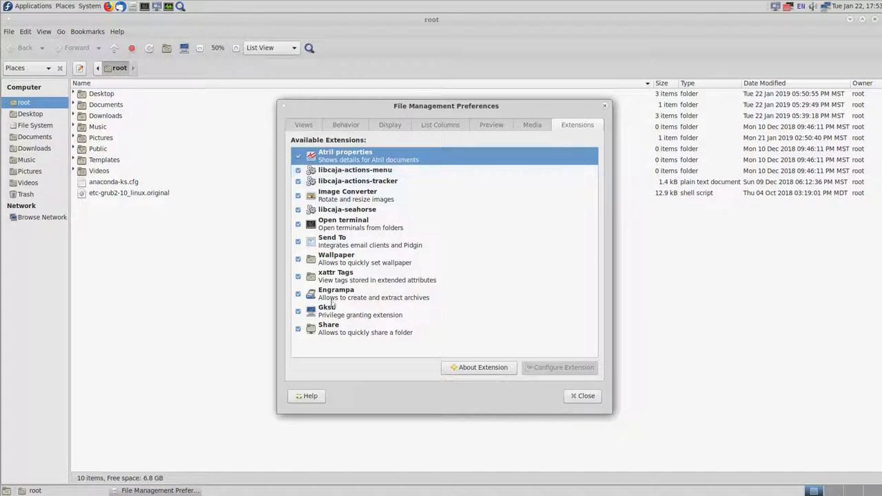
- Turn on showing hidden and backup files and close the file management preferences
{"action": "left_click", "coordinate": [303, 125]}
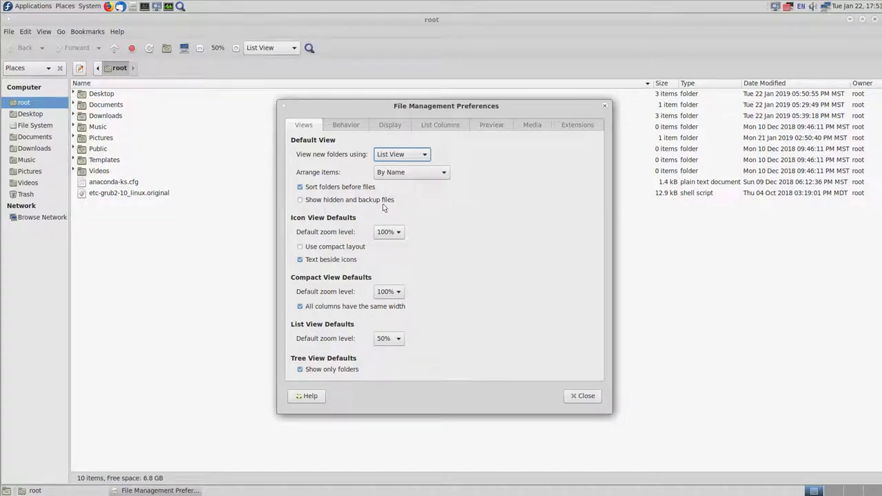
{"action": "left_click", "coordinate": [301, 200]}
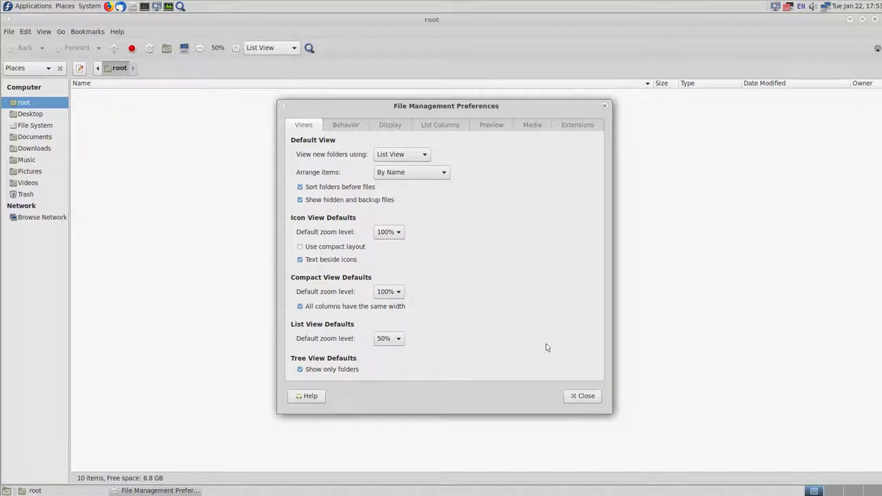
{"action": "left_click", "coordinate": [581, 396]}
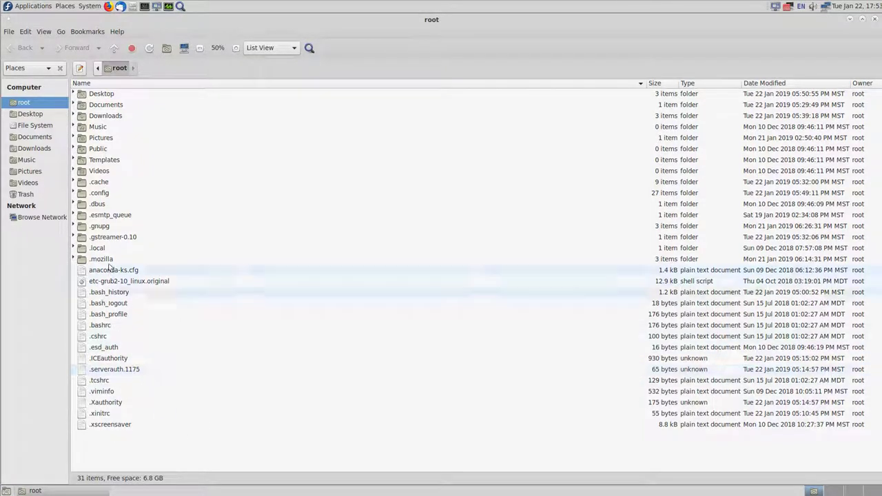
- Open the hidden .xinitrc file in Pluma to examine its session commands, and close the editor and the file manager
{"action": "double_click", "coordinate": [100, 414]}
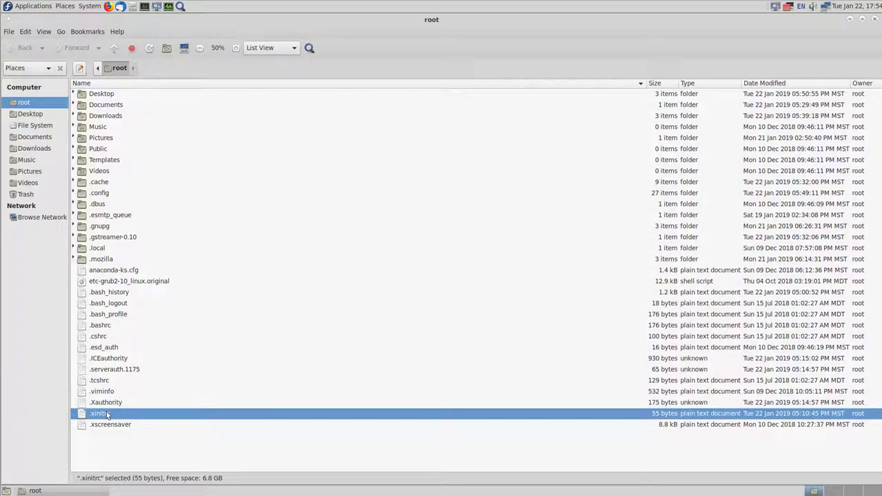
{"action": "right_click", "coordinate": [159, 412]}
{"action": "left_click", "coordinate": [419, 274]}
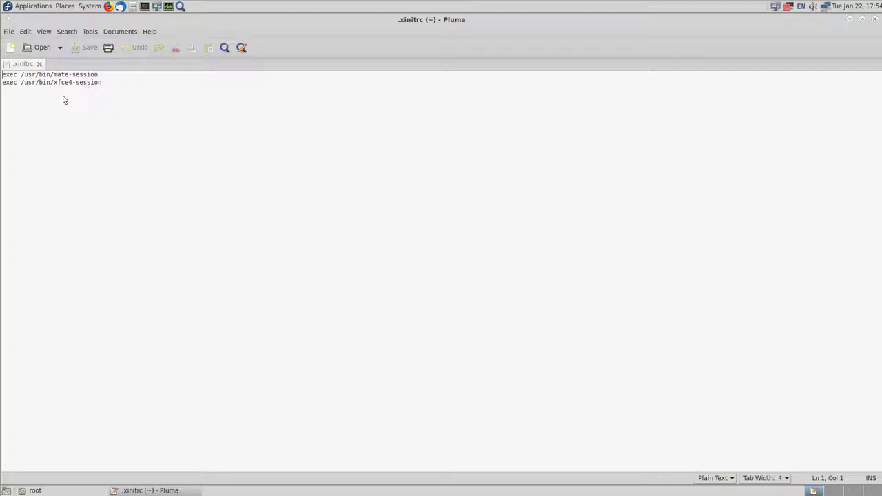
{"action": "left_click", "coordinate": [874, 21]}
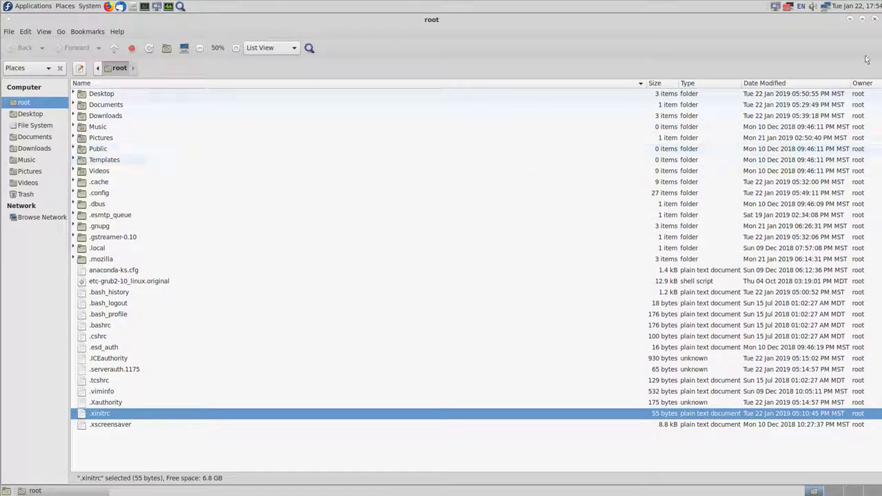
{"action": "left_click", "coordinate": [875, 21]}
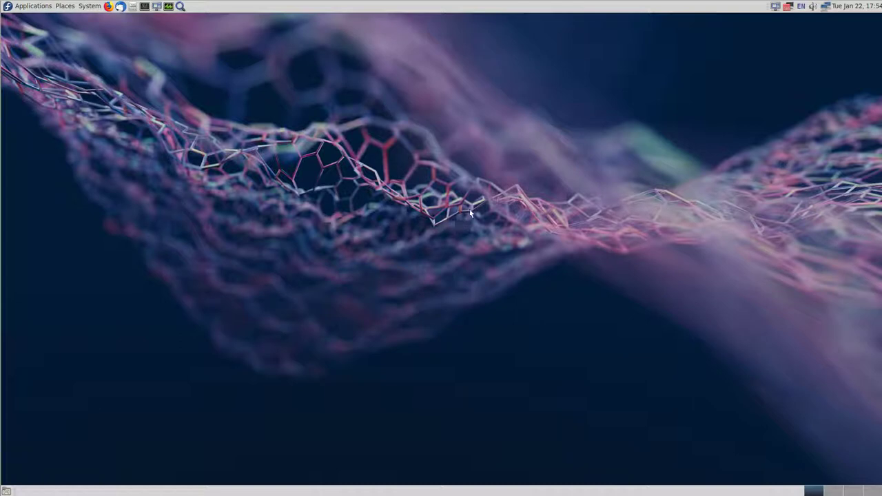
{"action": "left_click", "coordinate": [90, 7]}
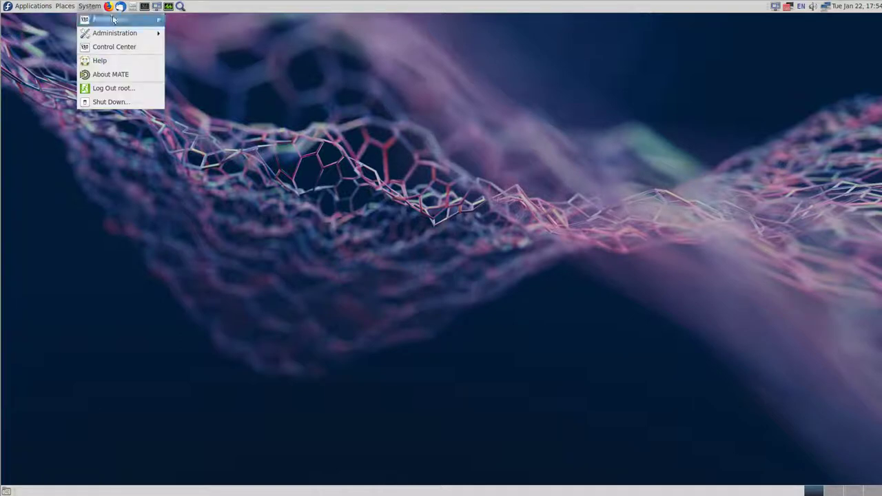
{"action": "mouse_move", "coordinate": [120, 19]}
{"action": "mouse_move", "coordinate": [126, 35]}
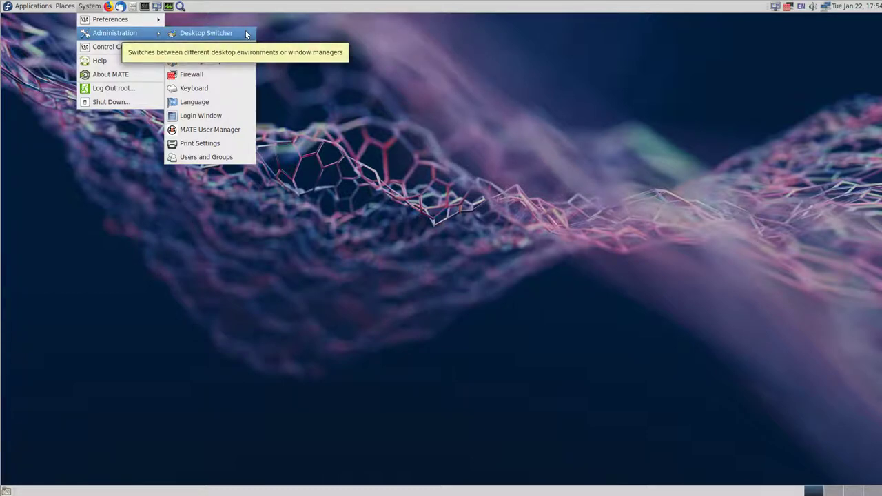
{"action": "left_click", "coordinate": [528, 94]}
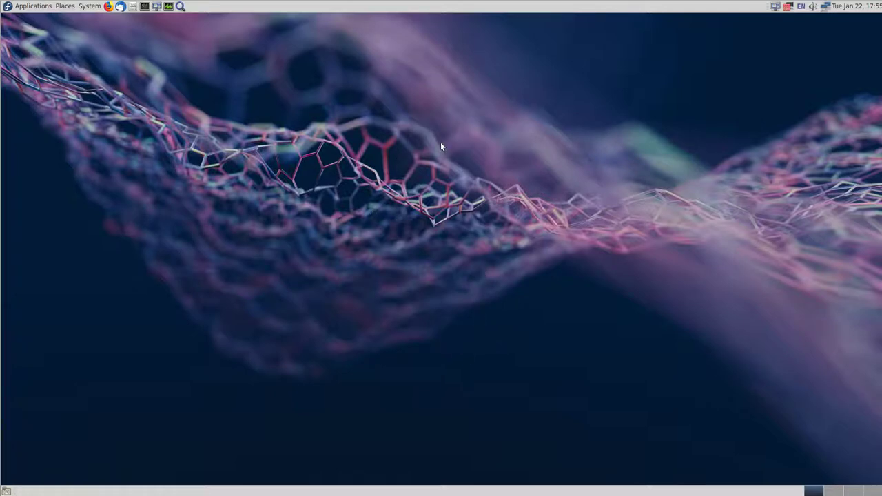
- Open the desktop Appearance preferences from the Look and Feel settings
{"action": "left_click", "coordinate": [84, 8]}
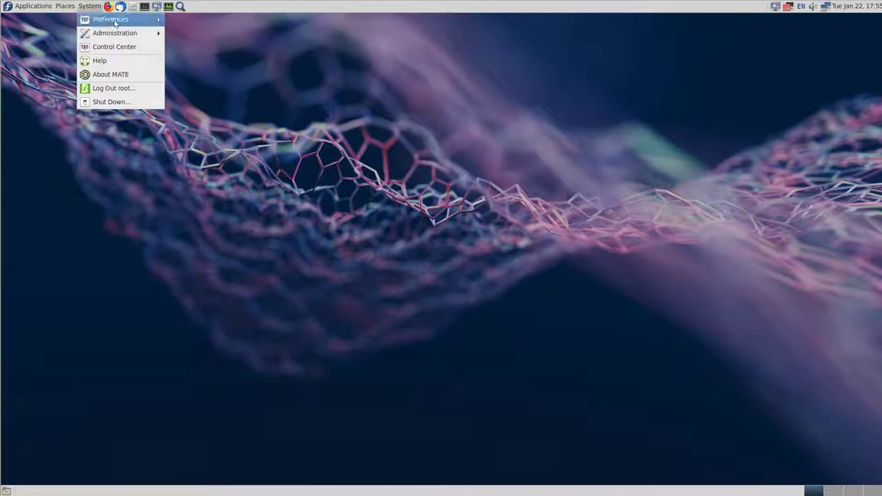
{"action": "mouse_move", "coordinate": [113, 20]}
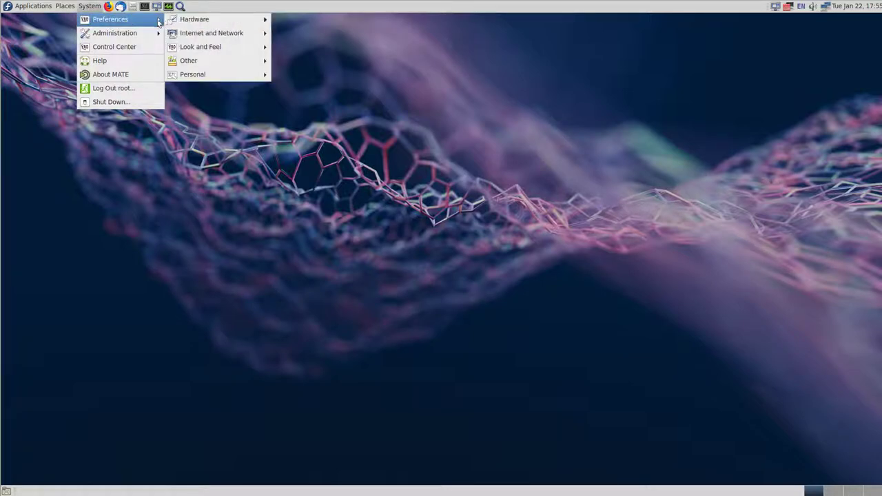
{"action": "mouse_move", "coordinate": [240, 23]}
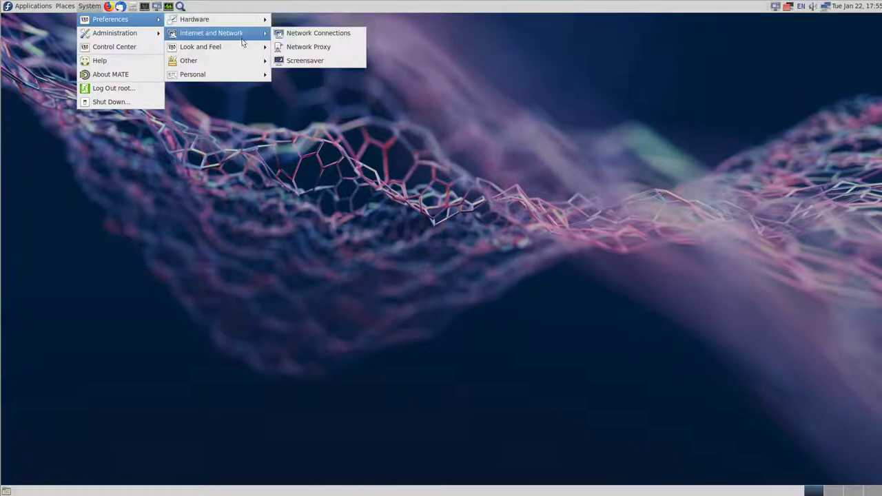
{"action": "mouse_move", "coordinate": [235, 53]}
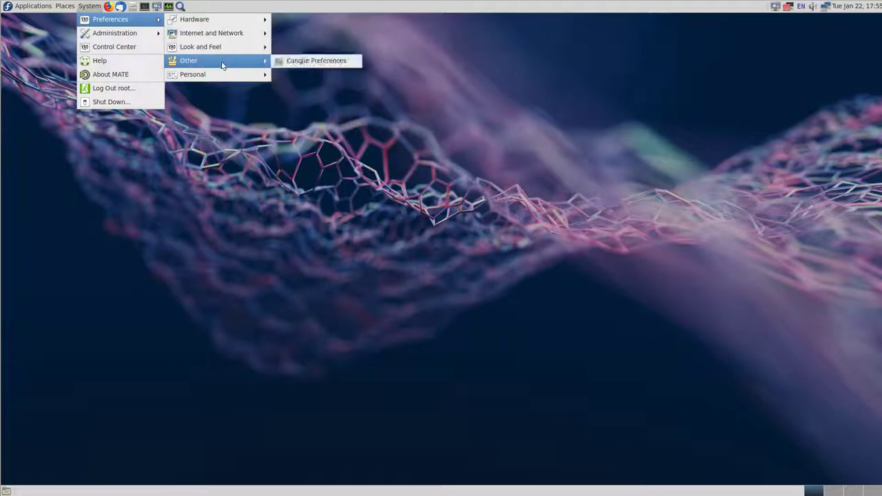
{"action": "mouse_move", "coordinate": [133, 34]}
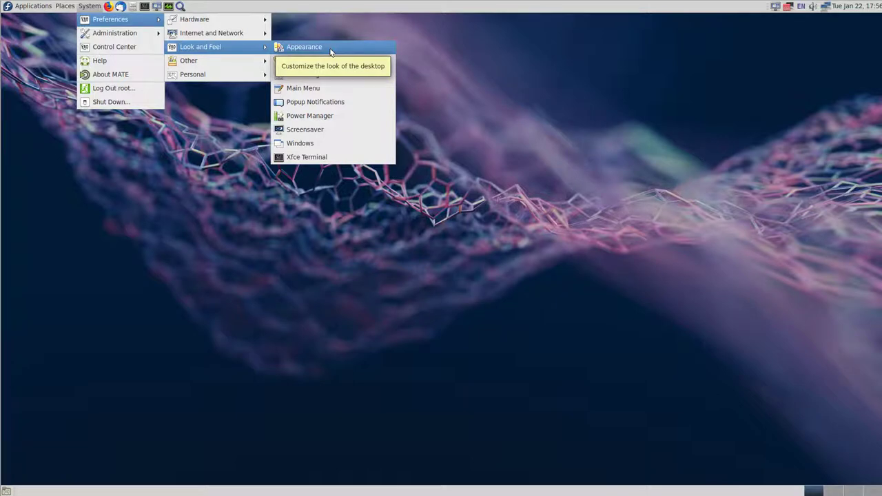
{"action": "left_click", "coordinate": [330, 49]}
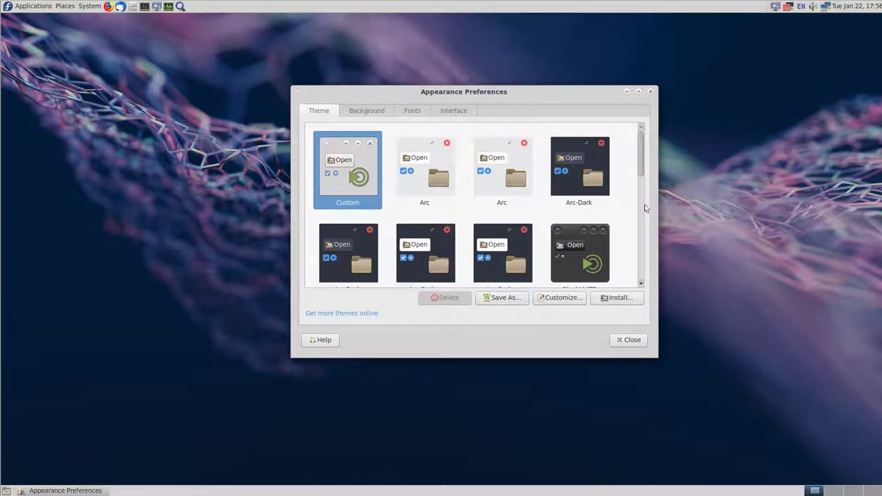
- Look through the available desktop themes and apply the TraditionalOk theme
{"action": "left_click_drag", "start_coordinate": [642, 154], "coordinate": [639, 252]}
{"action": "scroll", "coordinate": [640, 250], "scroll_direction": "down", "scroll_amount": 1}
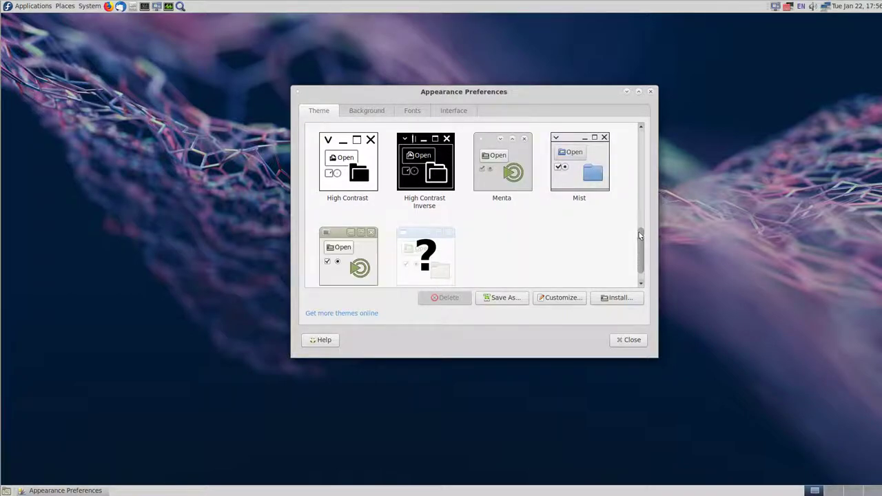
{"action": "scroll", "coordinate": [638, 230], "scroll_direction": "up", "scroll_amount": 2}
{"action": "scroll", "coordinate": [641, 282], "scroll_direction": "down", "scroll_amount": 2}
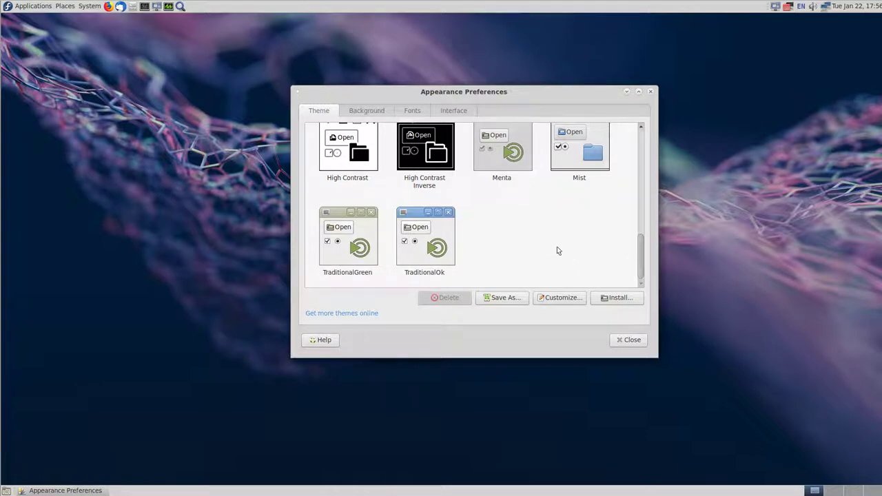
{"action": "left_click", "coordinate": [438, 248]}
{"action": "scroll", "coordinate": [614, 253], "scroll_direction": "up", "scroll_amount": 2}
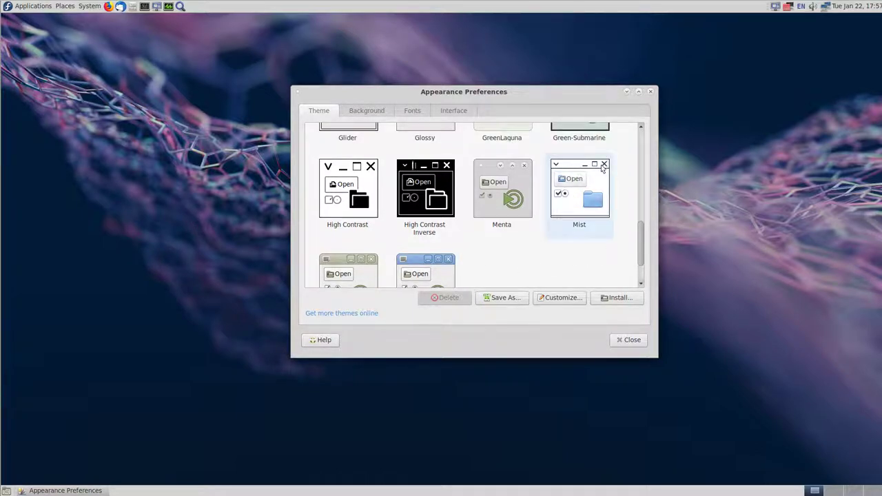
{"action": "scroll", "coordinate": [573, 241], "scroll_direction": "down", "scroll_amount": 2}
{"action": "left_click", "coordinate": [441, 258]}
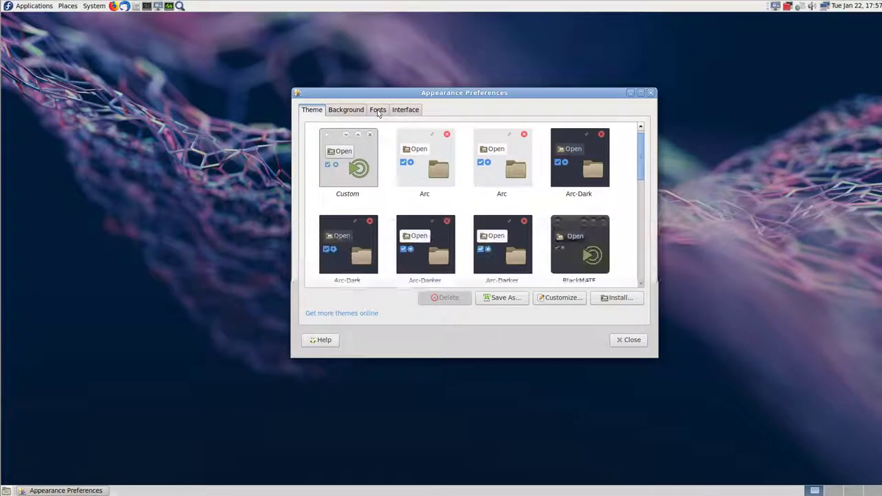
- Review the Fonts, Background and Interface settings of the appearance preferences, return to the themes and close the dialog
{"action": "left_click", "coordinate": [377, 110]}
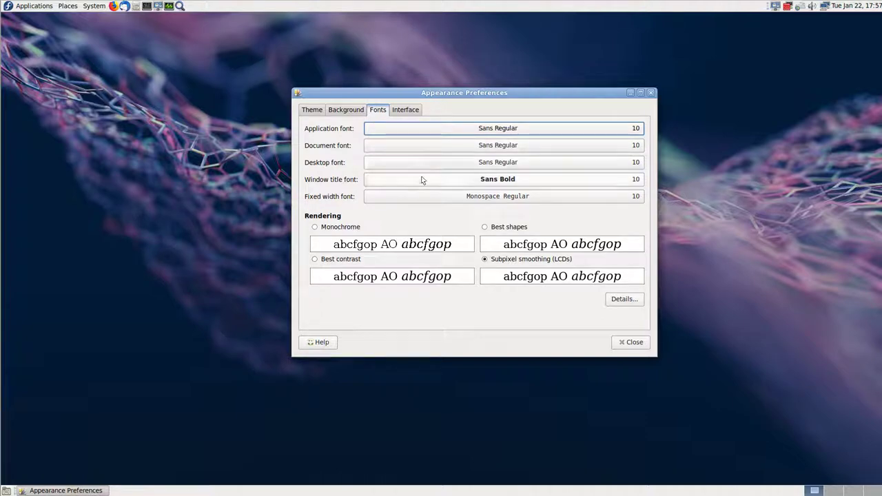
{"action": "left_click", "coordinate": [350, 112]}
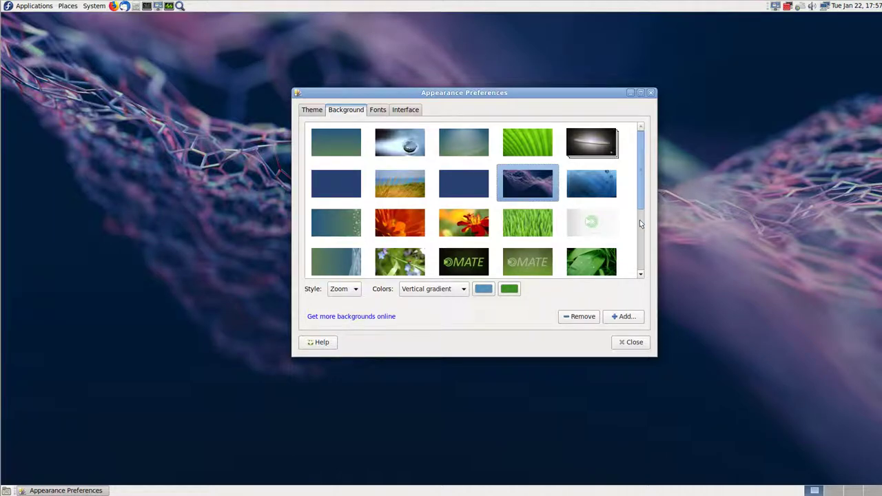
{"action": "scroll", "coordinate": [641, 229], "scroll_direction": "down", "scroll_amount": 5}
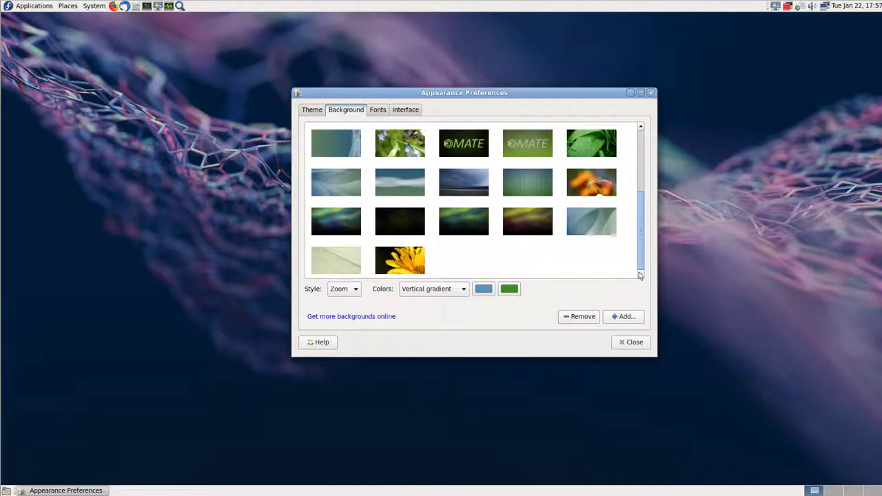
{"action": "scroll", "coordinate": [639, 150], "scroll_direction": "up", "scroll_amount": 5}
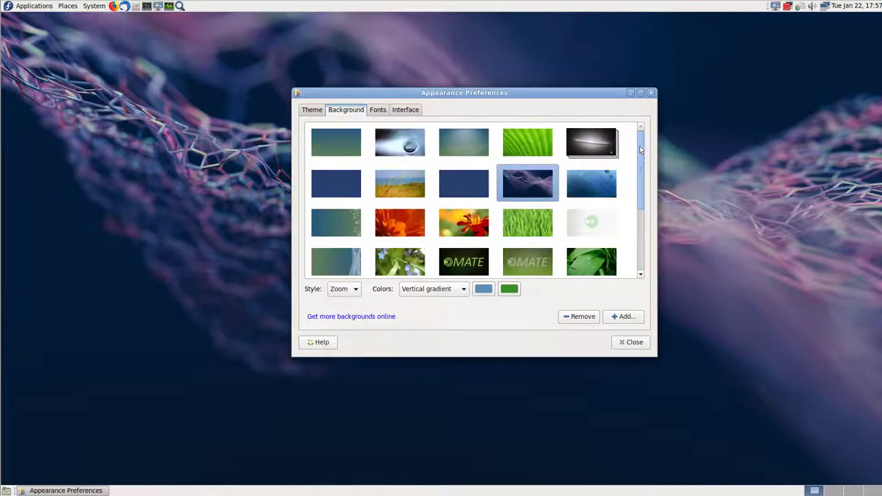
{"action": "left_click", "coordinate": [406, 111]}
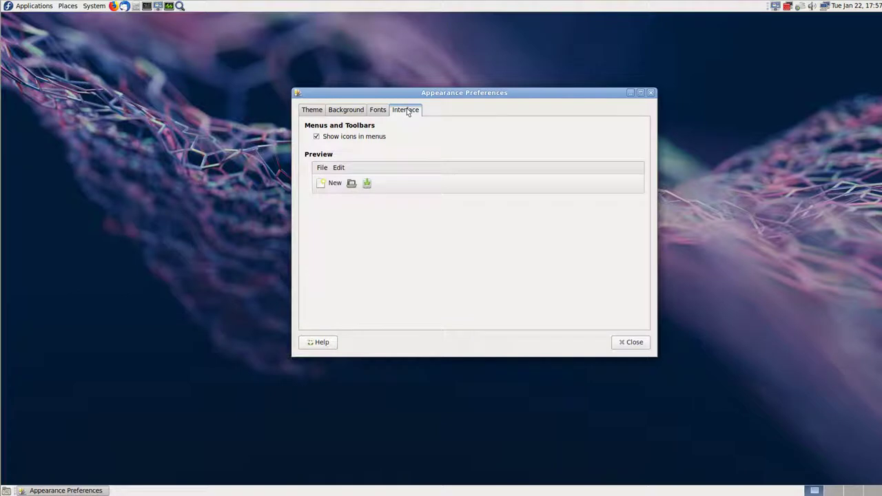
{"action": "left_click", "coordinate": [310, 111]}
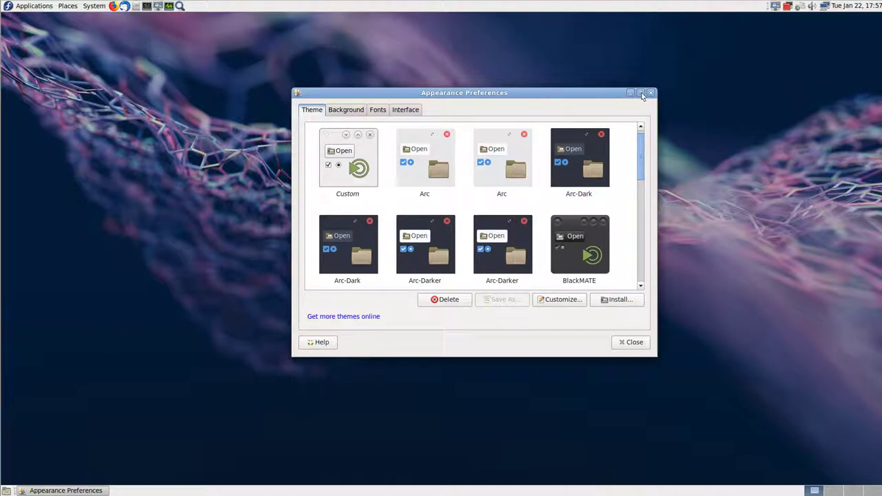
{"action": "left_click", "coordinate": [635, 343]}
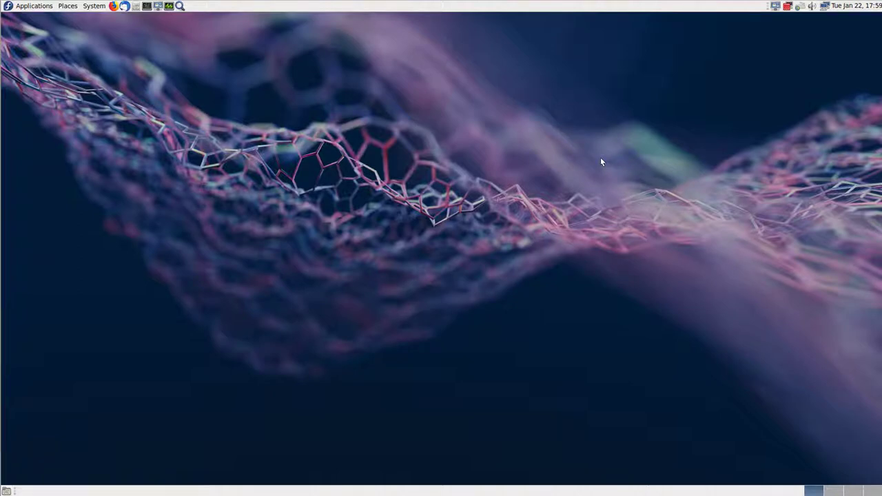
- Leave the full-screen remote desktop, check the recording in OBS, and return to the full-screen remote desktop
{"action": "key", "text": "F11"}
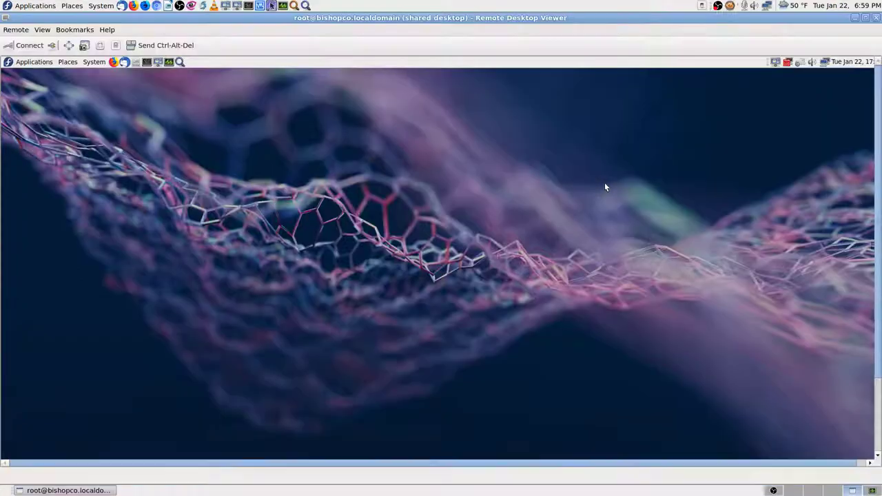
{"action": "left_click", "coordinate": [774, 489]}
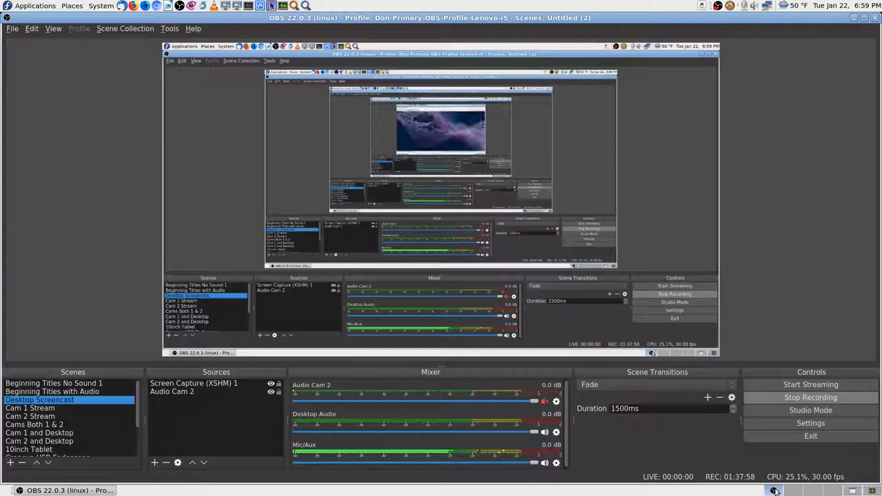
{"action": "left_click", "coordinate": [853, 491]}
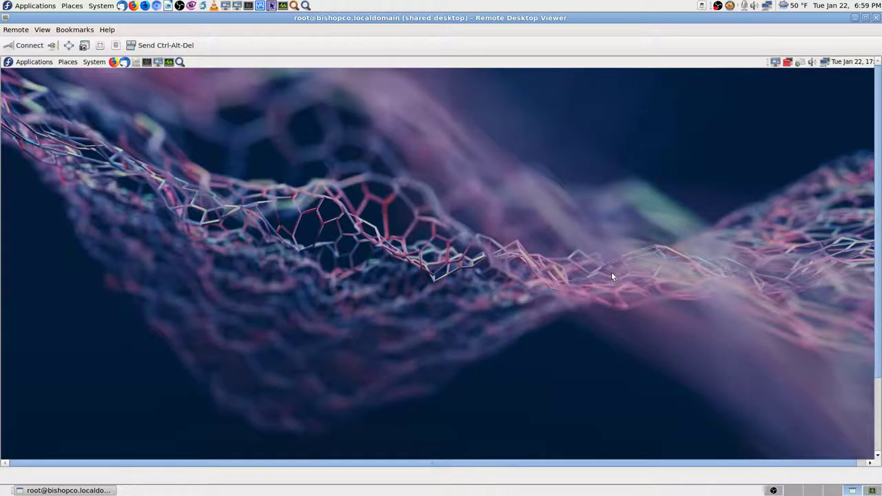
{"action": "key", "text": "F11"}
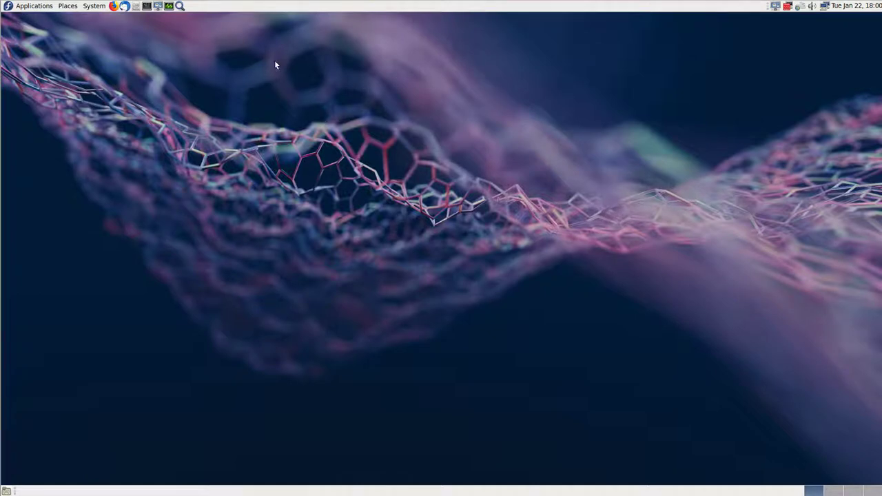
- Open the Login Window administration settings and examine the background, theme and optional picture options
{"action": "left_click", "coordinate": [99, 6]}
{"action": "mouse_move", "coordinate": [124, 21]}
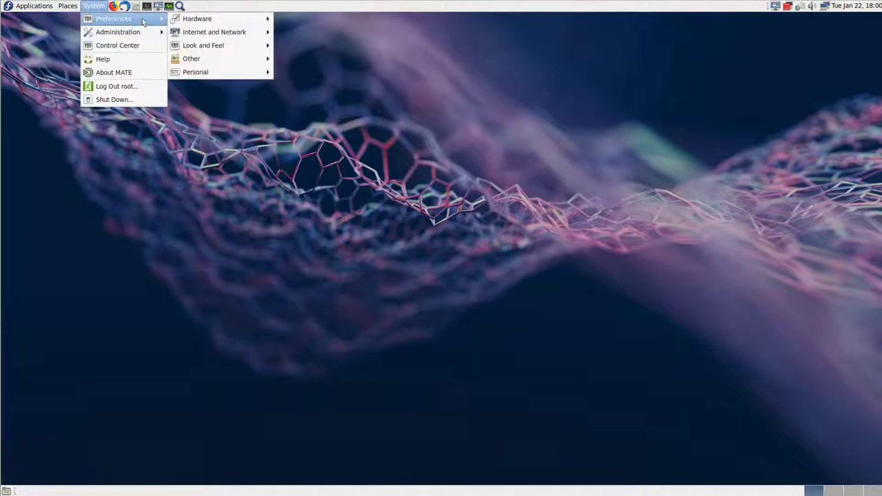
{"action": "mouse_move", "coordinate": [227, 20]}
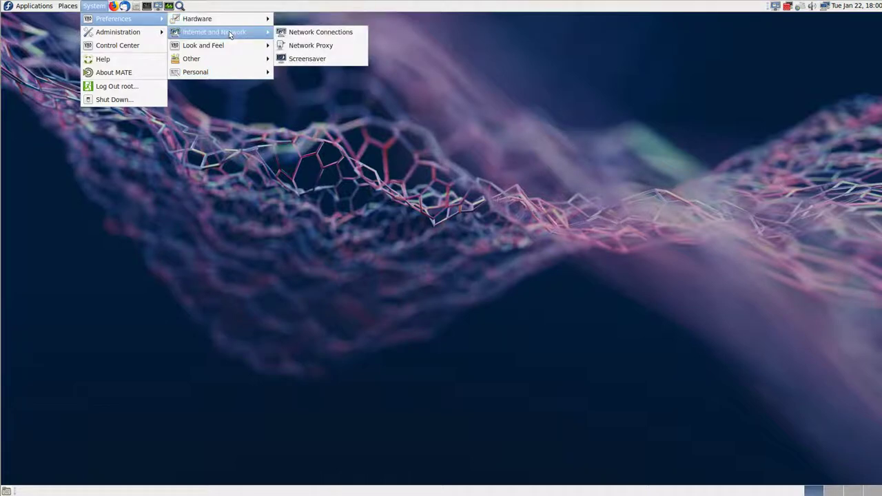
{"action": "mouse_move", "coordinate": [225, 48]}
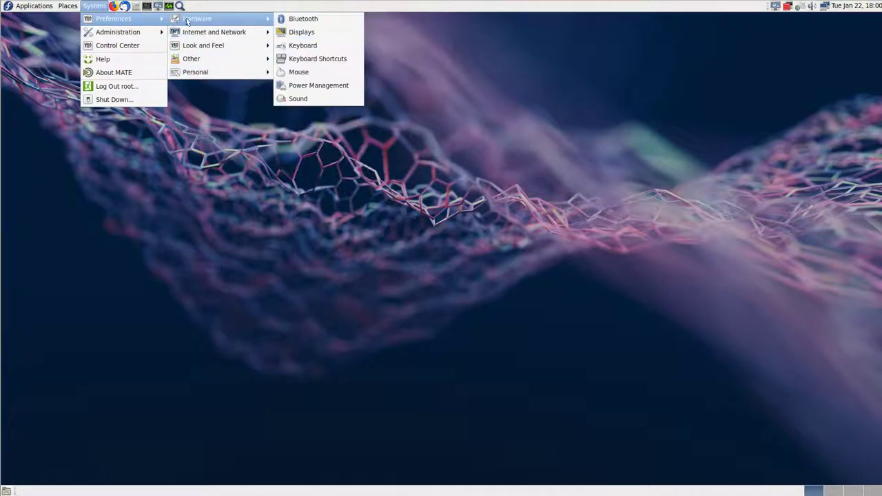
{"action": "mouse_move", "coordinate": [136, 35]}
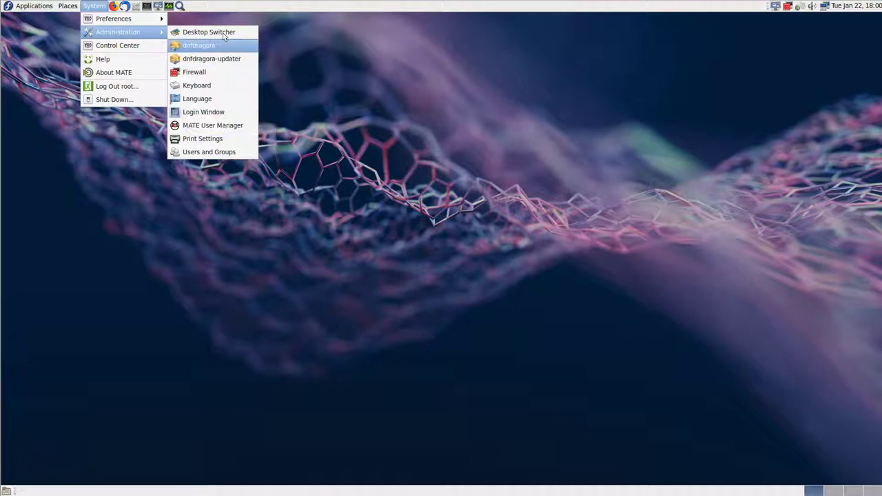
{"action": "left_click", "coordinate": [222, 112]}
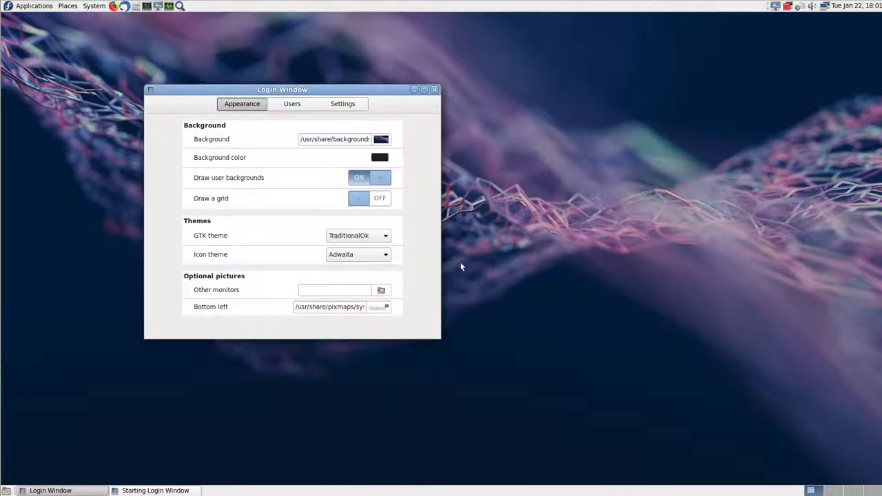
{"action": "left_click_drag", "start_coordinate": [396, 91], "coordinate": [478, 97]}
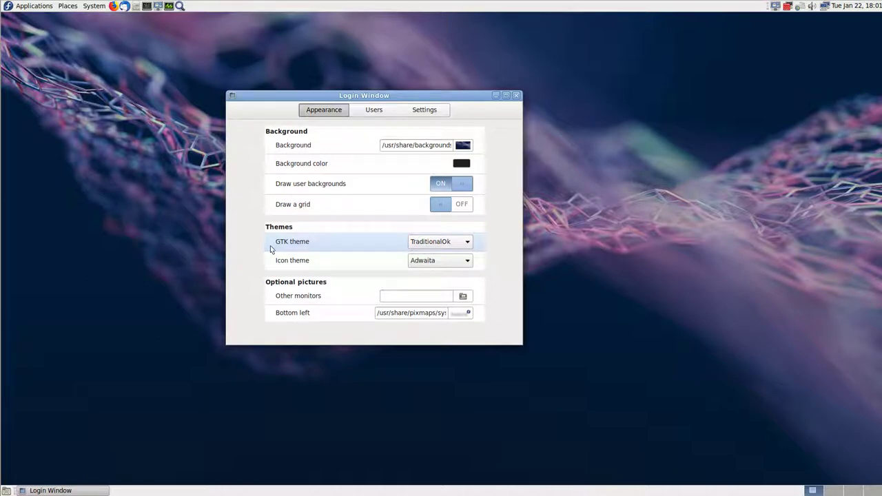
- Review the login window's user list, automatic login, display and panel indicator settings, and close the window
{"action": "left_click", "coordinate": [374, 111]}
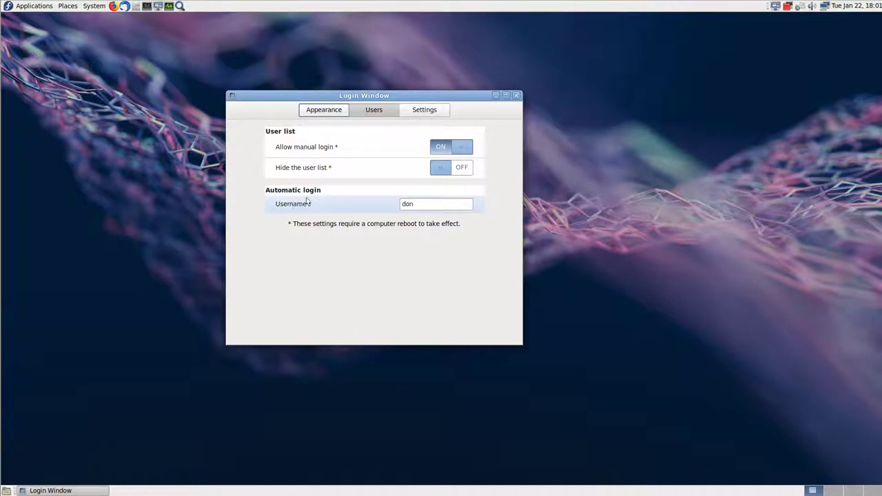
{"action": "mouse_move", "coordinate": [343, 202]}
{"action": "mouse_move", "coordinate": [388, 210]}
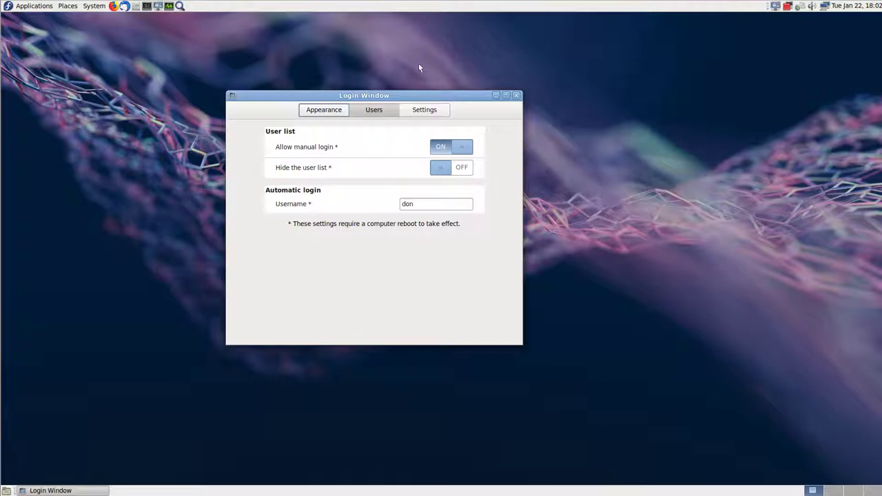
{"action": "left_click", "coordinate": [425, 110]}
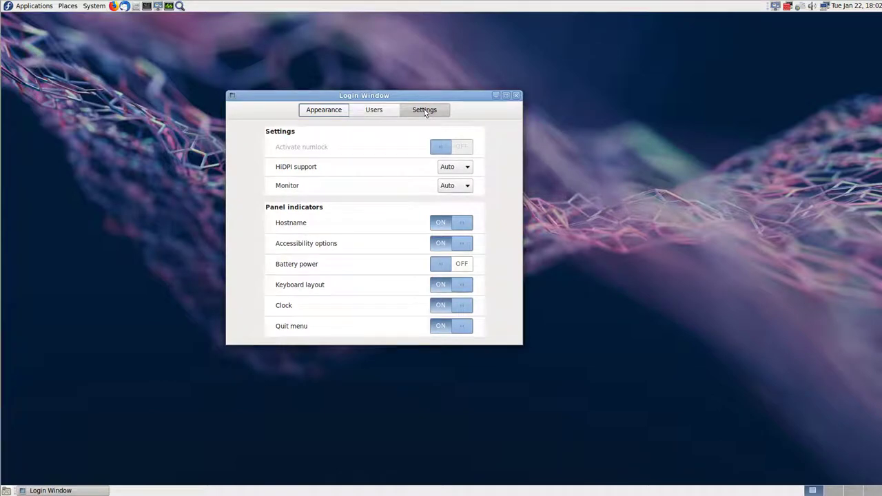
{"action": "left_click", "coordinate": [318, 112]}
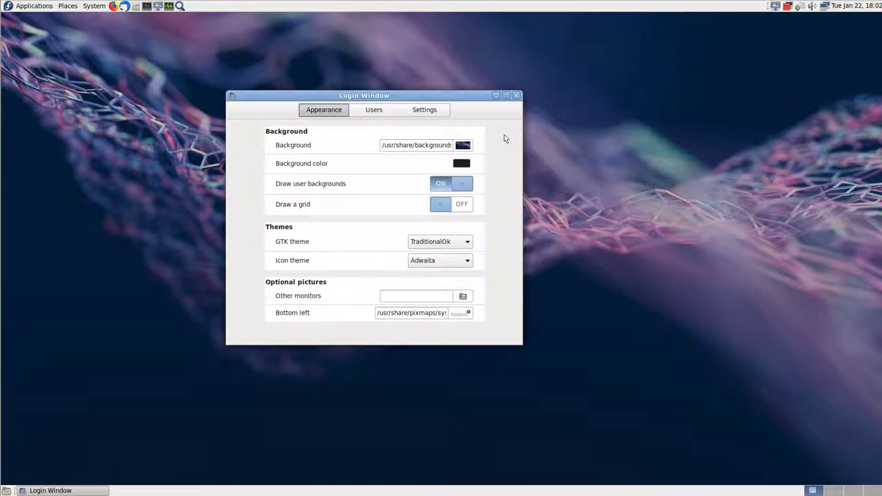
{"action": "left_click", "coordinate": [516, 96]}
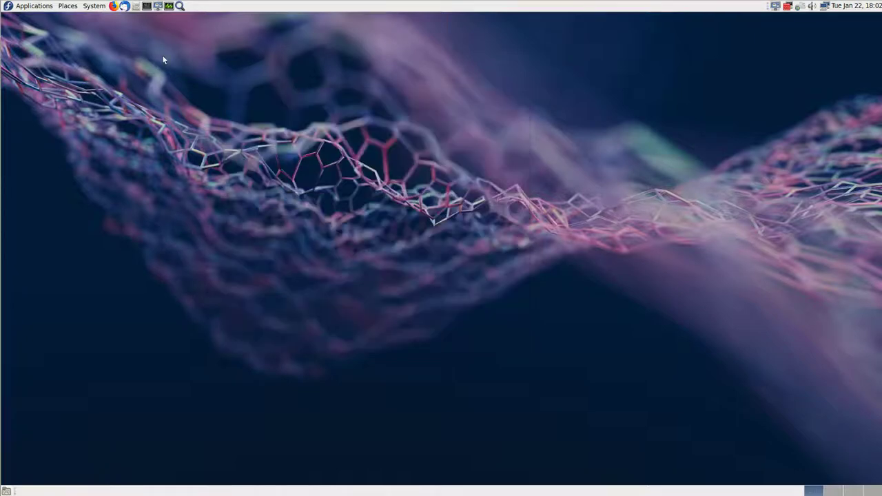
- Find dnfdragora in the Application Finder with the search "dnf", launch it and maximize its window
{"action": "left_click", "coordinate": [180, 7]}
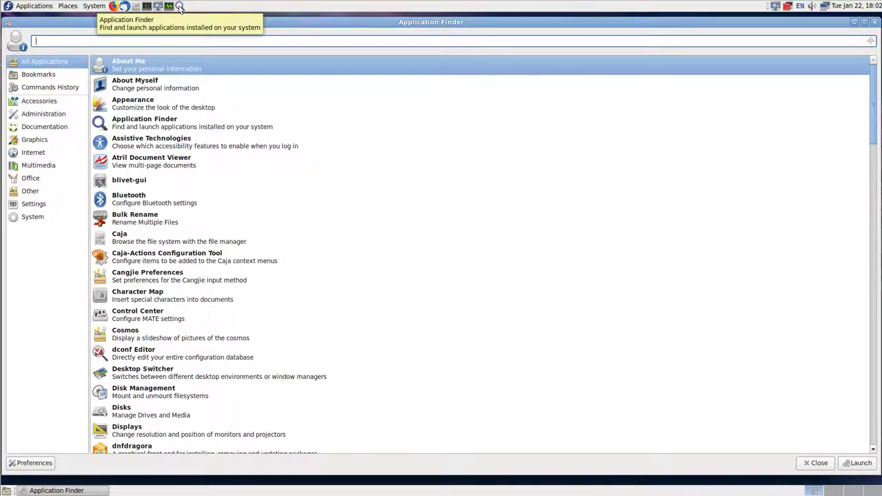
{"action": "type", "text": "dmf"}
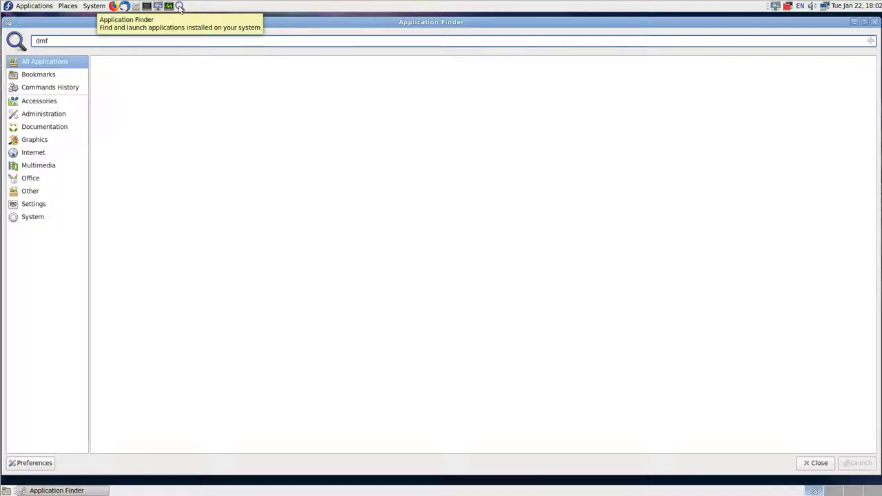
{"action": "key", "text": "BackSpace"}
{"action": "key", "text": "BackSpace"}
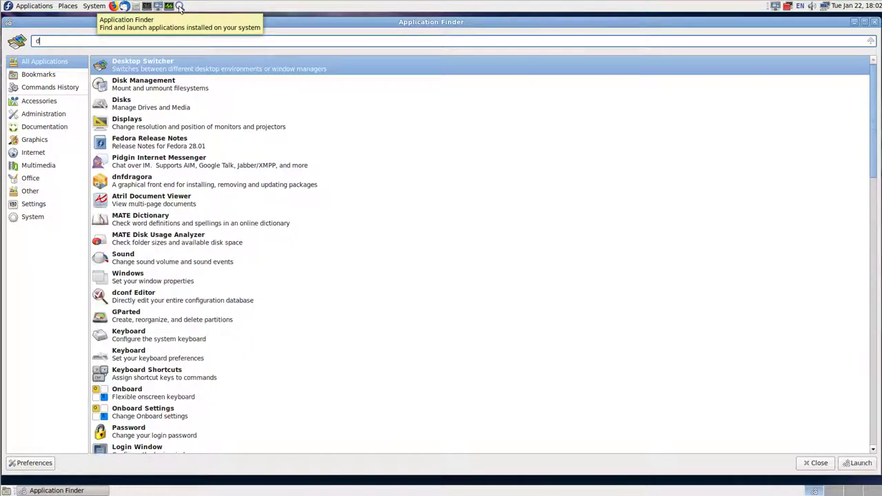
{"action": "type", "text": "mf"}
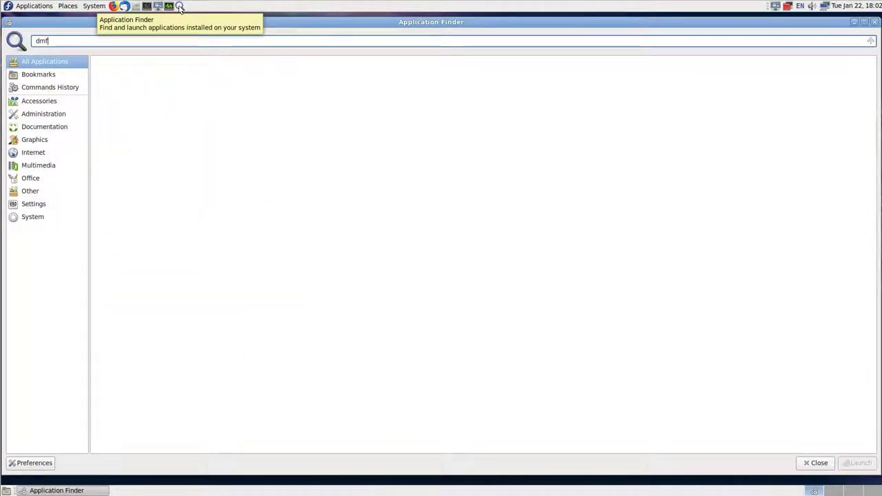
{"action": "key", "text": "BackSpace"}
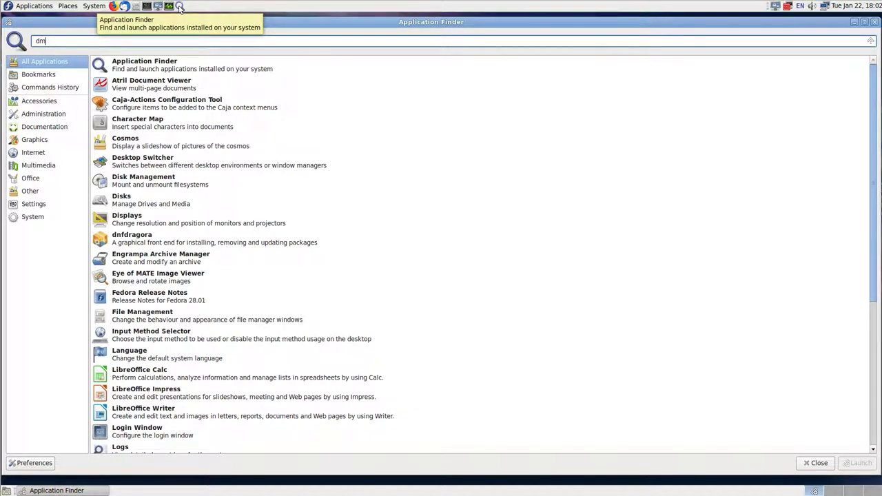
{"action": "key", "text": "BackSpace"}
{"action": "type", "text": "nf"}
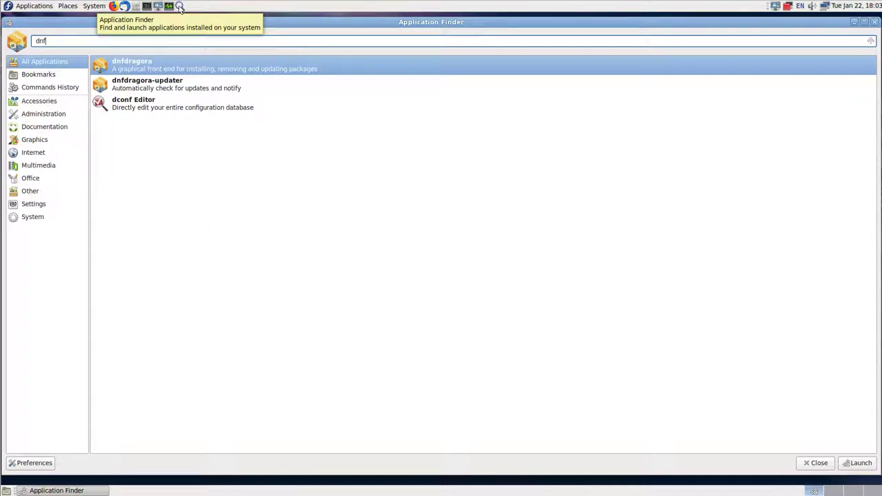
{"action": "key", "text": "Return"}
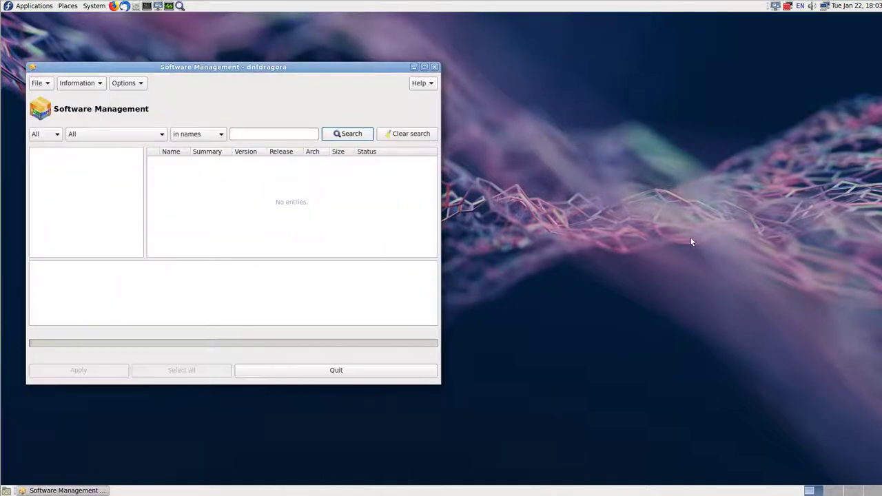
{"action": "left_click", "coordinate": [424, 66]}
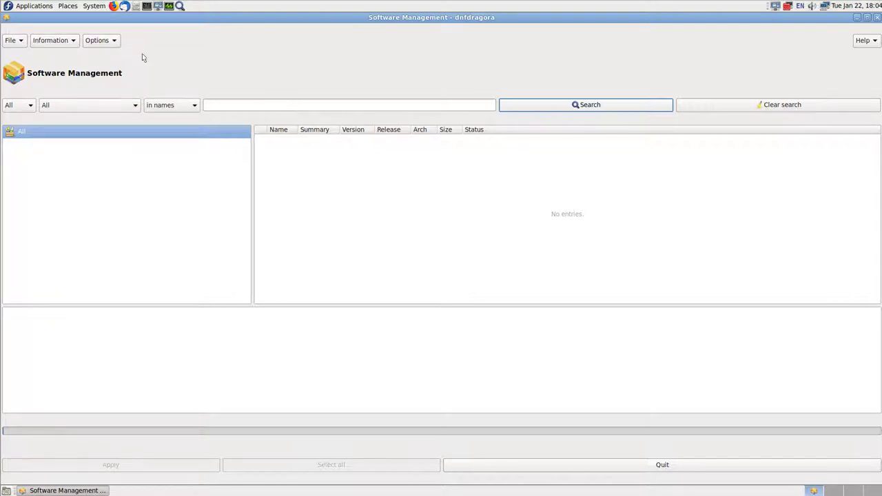
- Check the system preferences and administration entries for the Desktop Switcher, and return to the package manager
{"action": "left_click", "coordinate": [94, 6]}
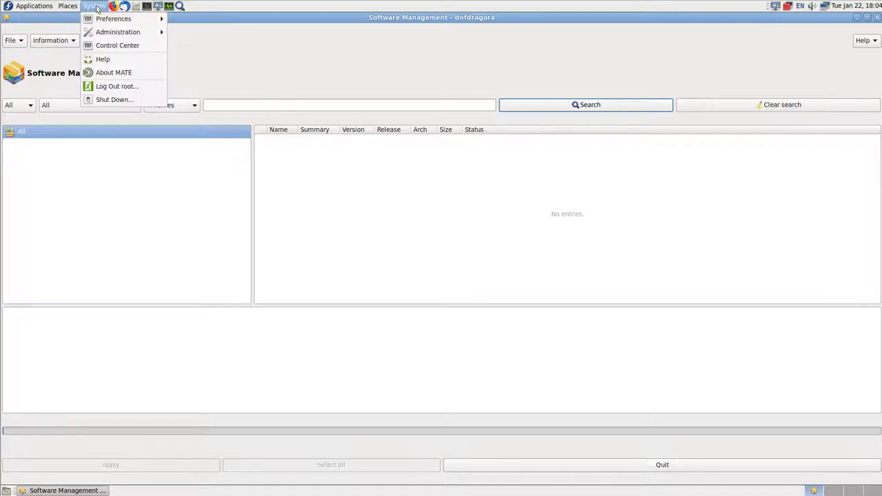
{"action": "mouse_move", "coordinate": [137, 19]}
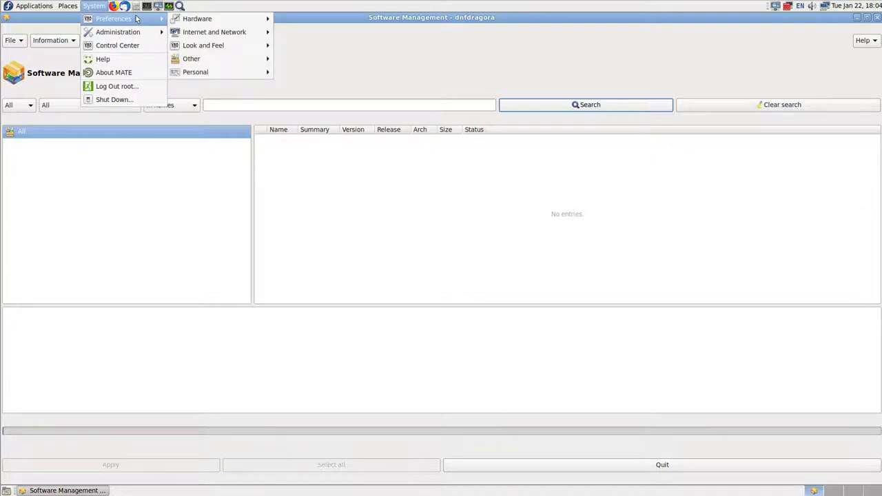
{"action": "left_click", "coordinate": [118, 11]}
{"action": "left_click", "coordinate": [98, 7]}
{"action": "mouse_move", "coordinate": [118, 19]}
{"action": "mouse_move", "coordinate": [141, 33]}
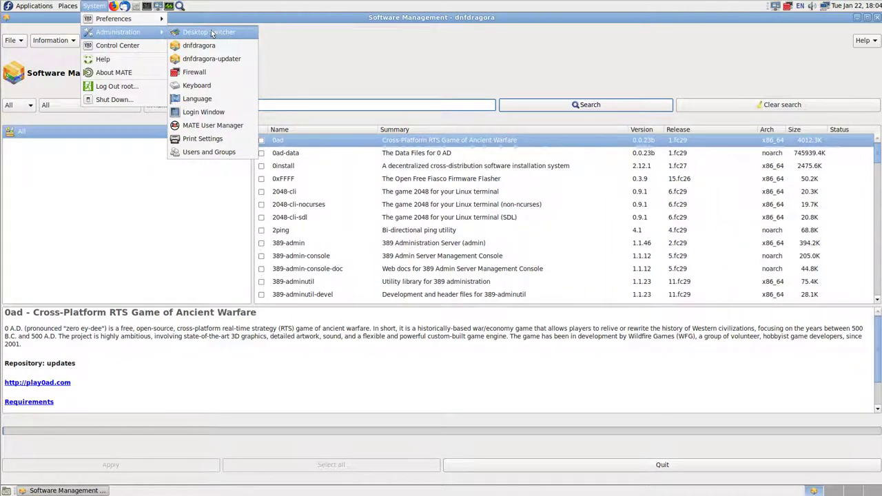
{"action": "left_click", "coordinate": [353, 51]}
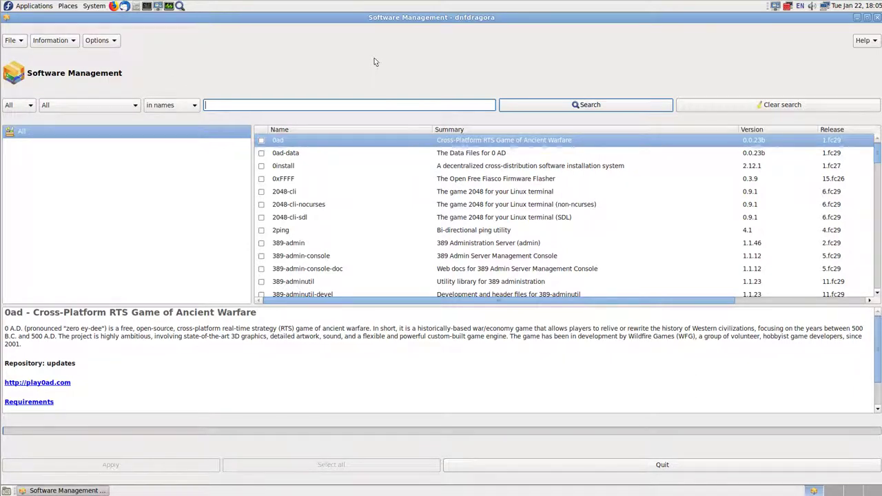
- Search the package names for "switchdesk" and save a screenshot of the results to the Desktop folder
{"action": "type", "text": "switch"}
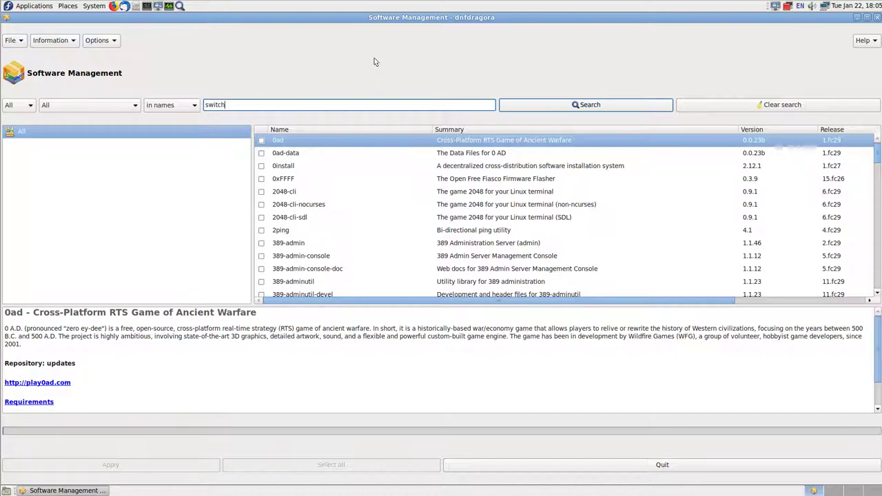
{"action": "type", "text": "deck"}
{"action": "key", "text": "BackSpace"}
{"action": "key", "text": "BackSpace"}
{"action": "type", "text": "sk"}
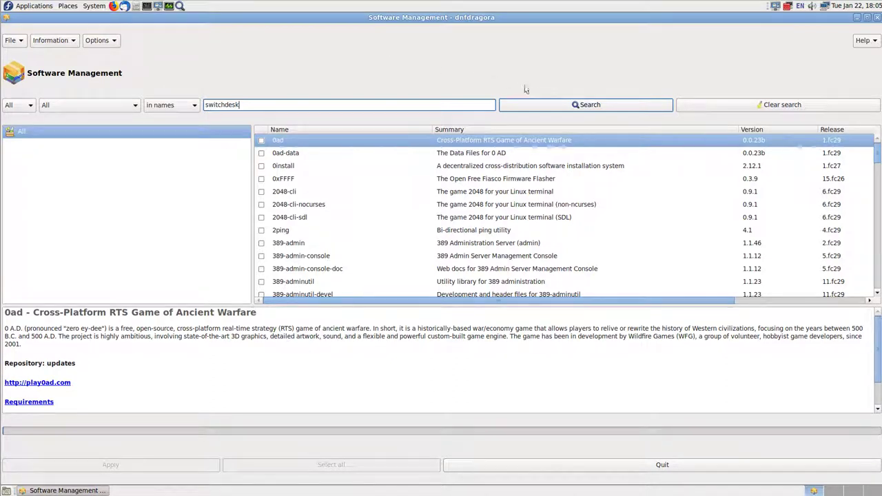
{"action": "left_click", "coordinate": [534, 105]}
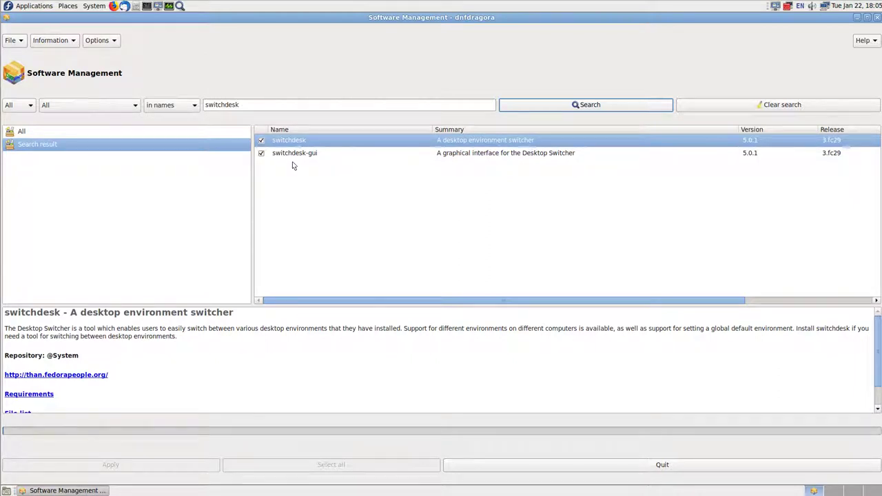
{"action": "key", "text": "Print"}
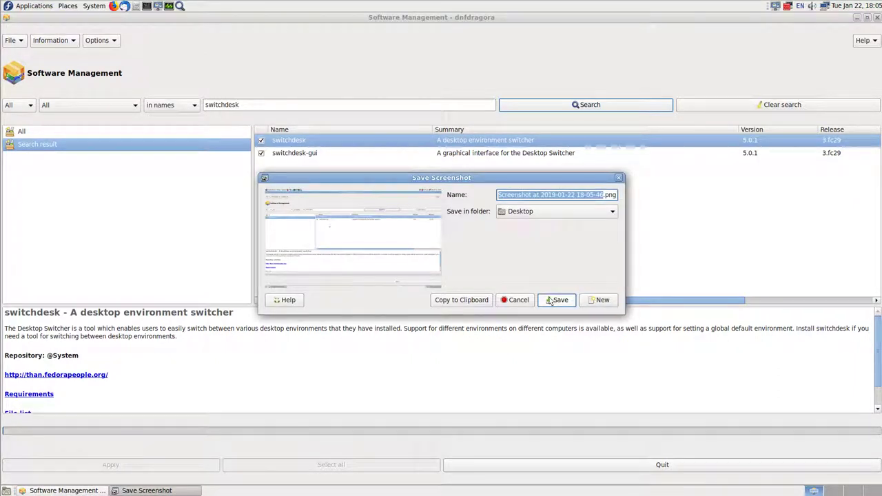
{"action": "left_click", "coordinate": [549, 301]}
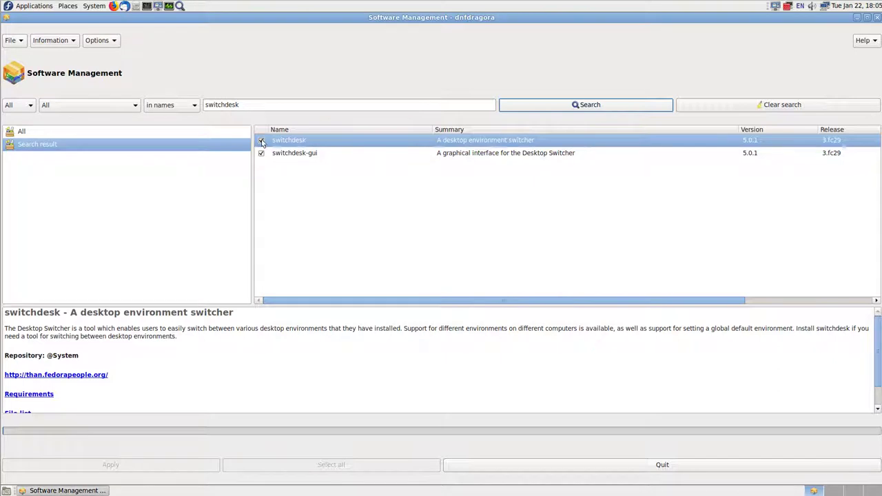
- Mark the switchdesk and switchdesk-gui packages for removal and save a screenshot of the selection to the Desktop folder
{"action": "left_click", "coordinate": [261, 142]}
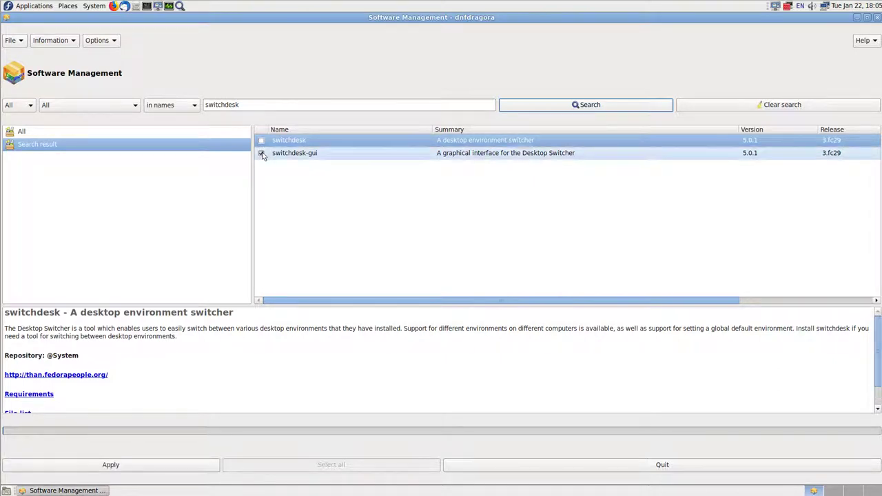
{"action": "left_click", "coordinate": [263, 153]}
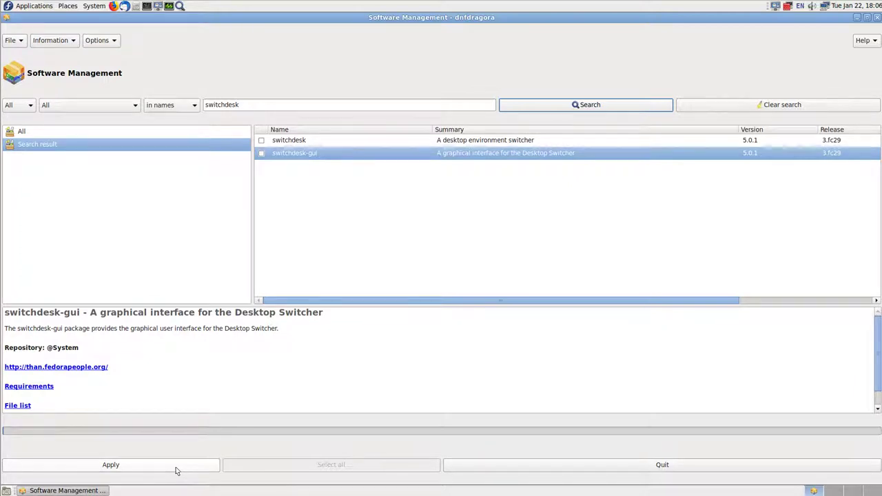
{"action": "key", "text": "Print"}
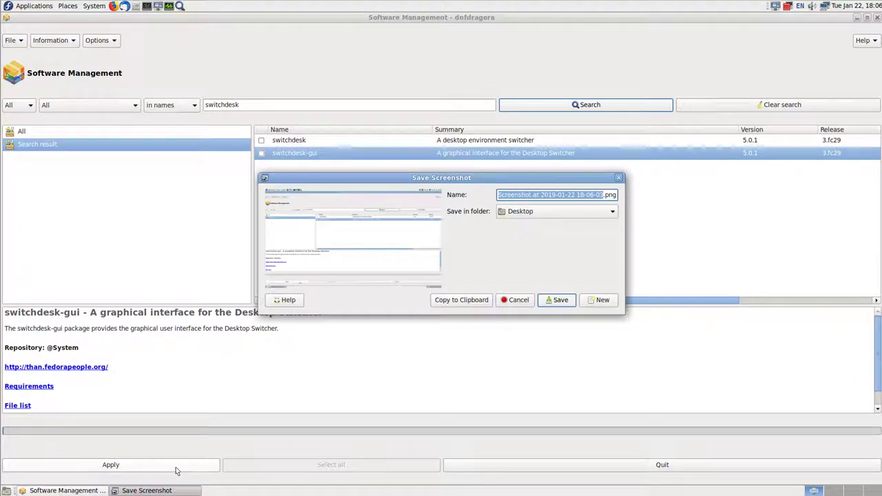
{"action": "key", "text": "Return"}
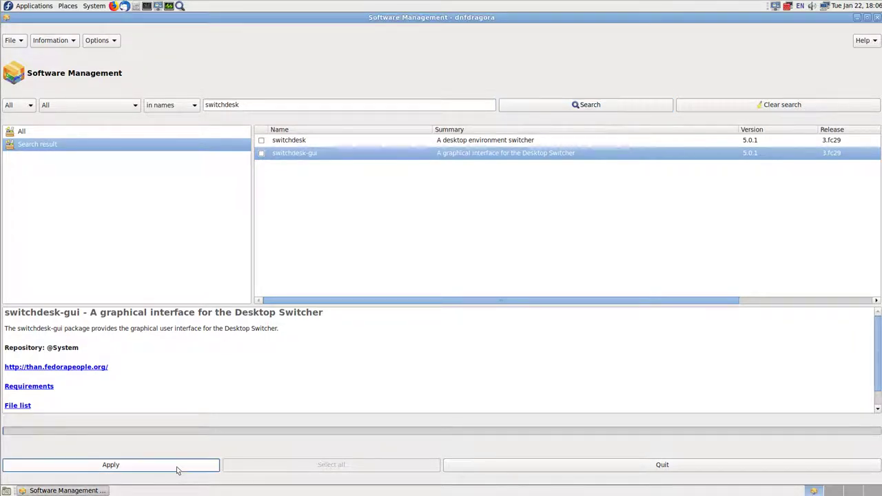
- Apply the removal of both switchdesk packages, saving a screenshot of the transaction summary to the Desktop folder before confirming it
{"action": "left_click", "coordinate": [176, 470]}
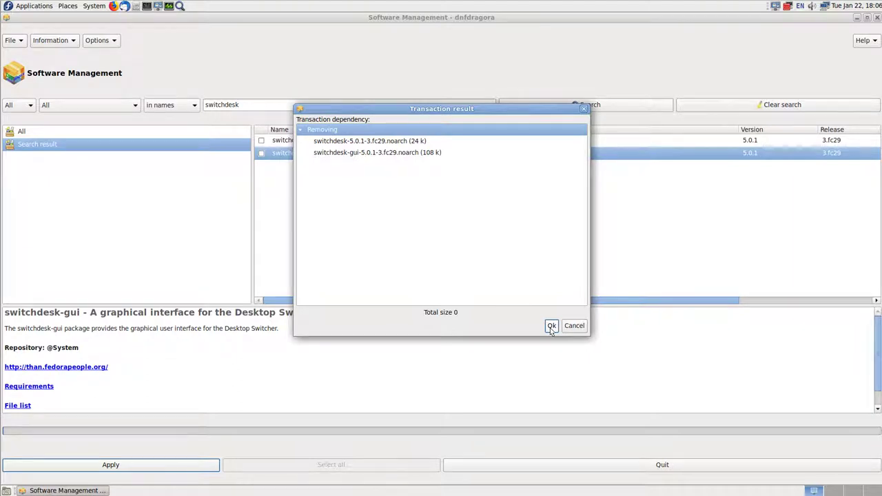
{"action": "key", "text": "Print"}
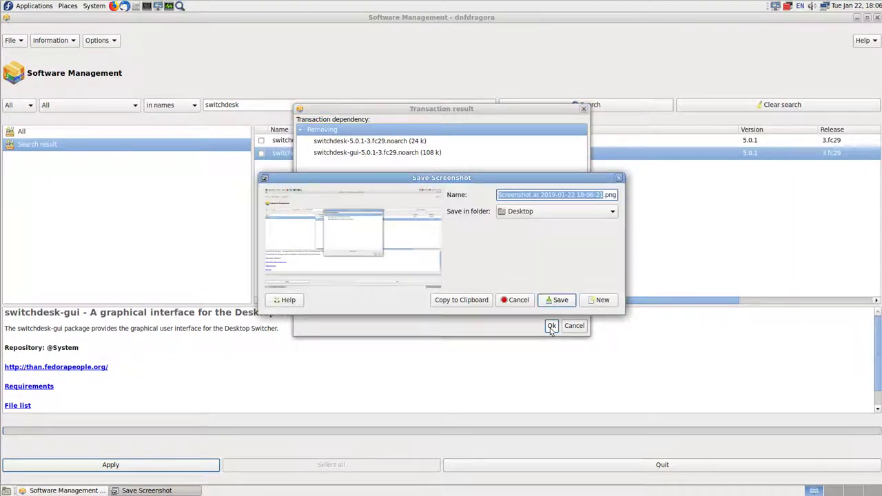
{"action": "key", "text": "Return"}
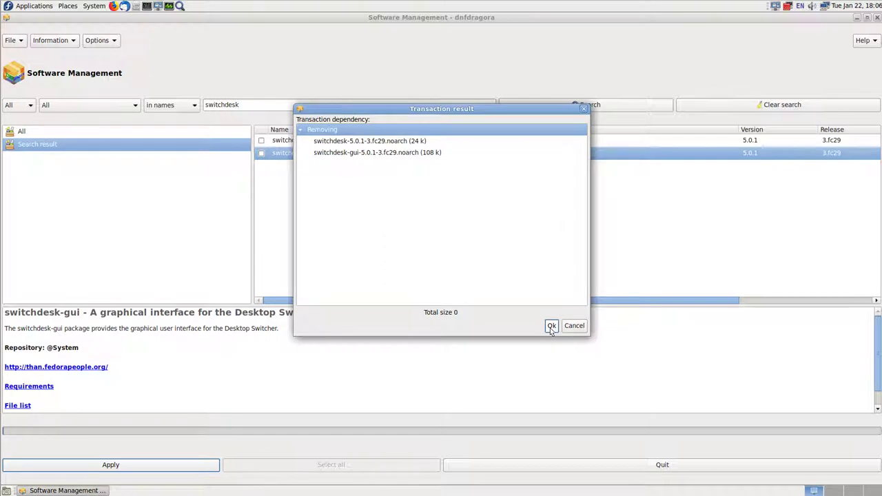
{"action": "left_click", "coordinate": [551, 327]}
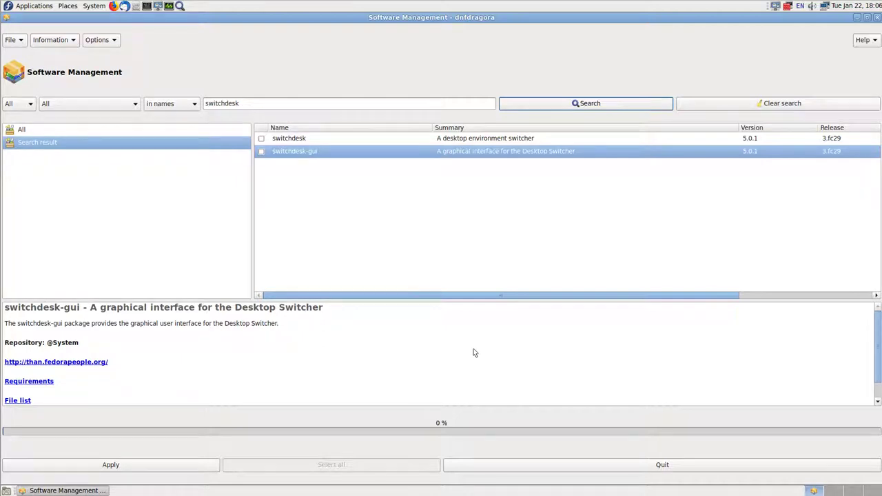
- Replace the search term with "plymouth" and search for it in the package descriptions
{"action": "left_click", "coordinate": [269, 104]}
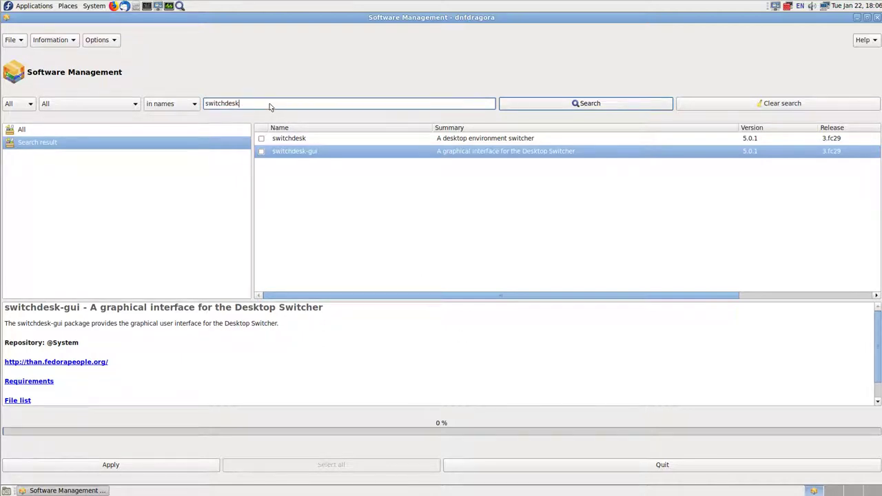
{"action": "key", "text": "BackSpace"}
{"action": "key", "text": "BackSpace"}
{"action": "key", "text": "BackSpace"}
{"action": "key", "text": "BackSpace"}
{"action": "key", "text": "BackSpace"}
{"action": "key", "text": "BackSpace"}
{"action": "key", "text": "BackSpace"}
{"action": "key", "text": "BackSpace"}
{"action": "key", "text": "BackSpace"}
{"action": "key", "text": "BackSpace"}
{"action": "type", "text": "plymouth"}
{"action": "left_click", "coordinate": [193, 105]}
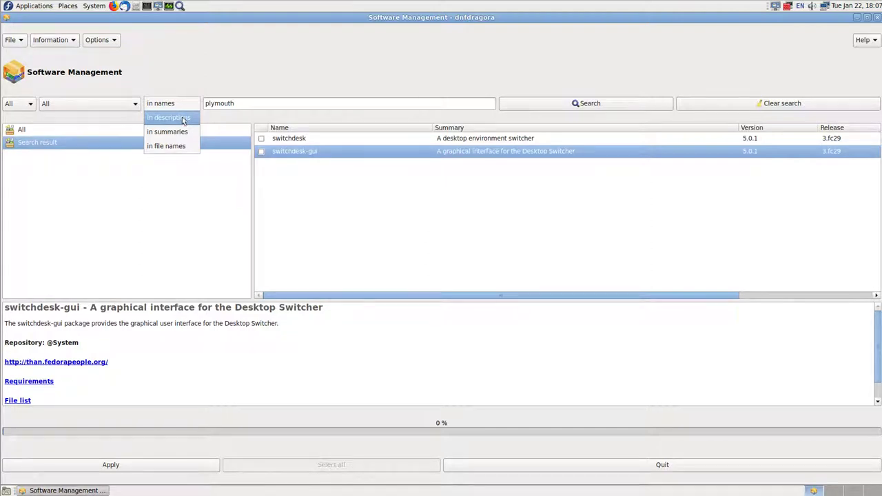
{"action": "left_click", "coordinate": [182, 117]}
{"action": "left_click", "coordinate": [576, 104]}
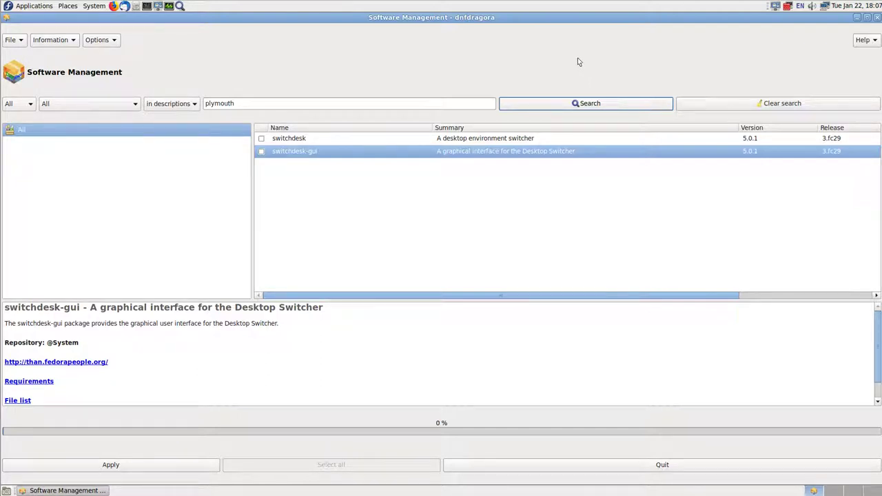
- Check the available search scopes and examine the installed and available plymouth packages in the result list
{"action": "left_click", "coordinate": [194, 105]}
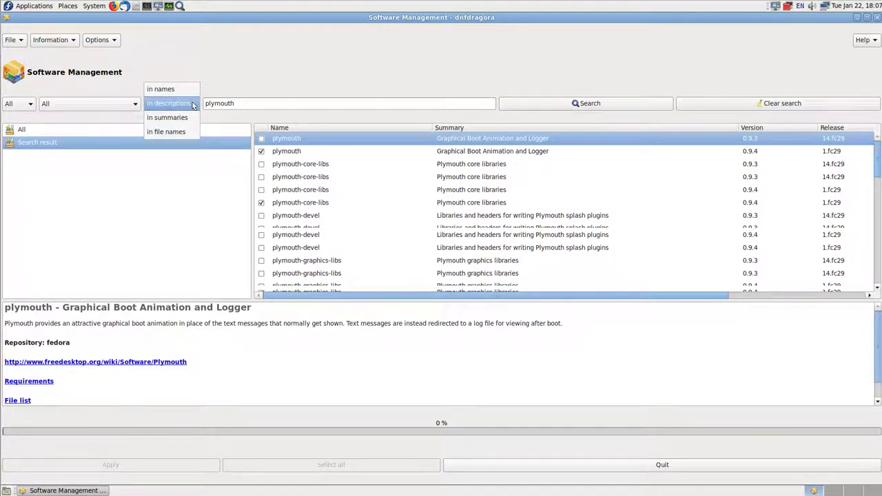
{"action": "left_click", "coordinate": [193, 104]}
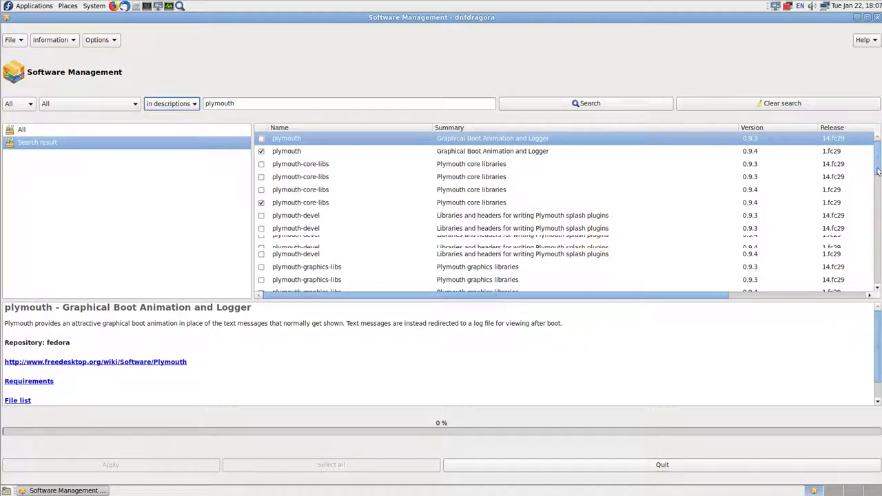
{"action": "left_click", "coordinate": [867, 18]}
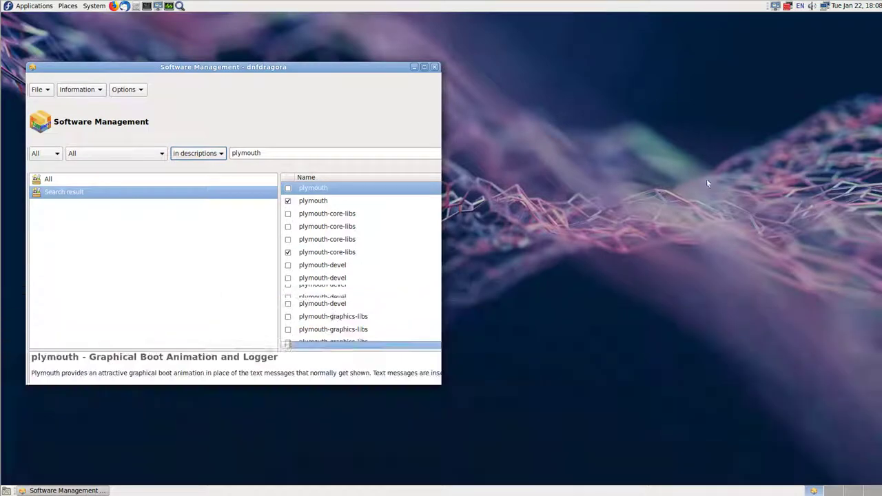
{"action": "key", "text": "alt+F10"}
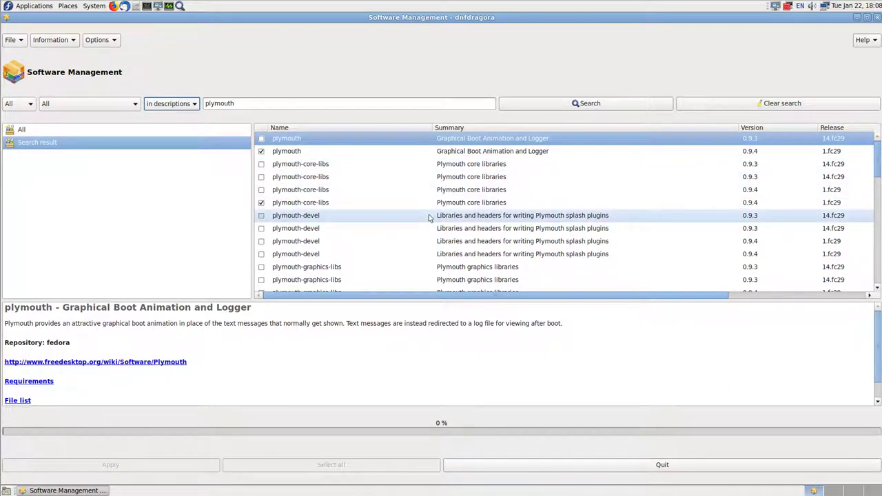
{"action": "scroll", "coordinate": [428, 214], "scroll_direction": "down", "scroll_amount": 3}
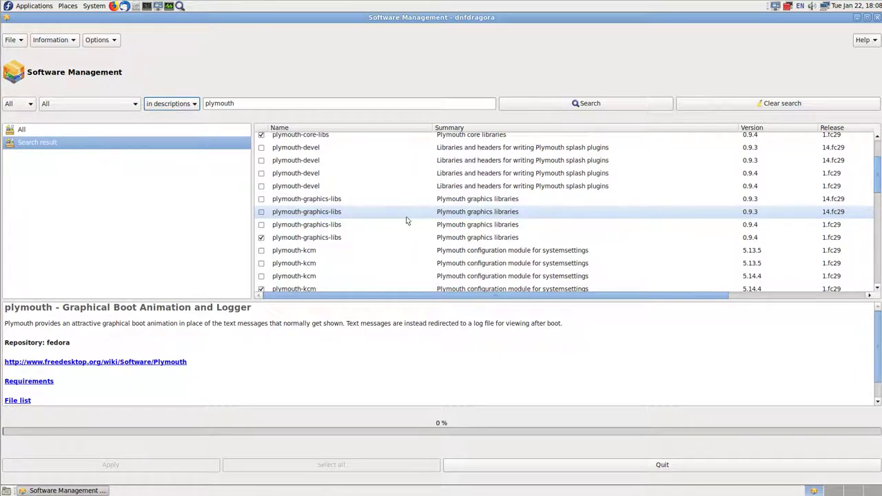
{"action": "scroll", "coordinate": [405, 221], "scroll_direction": "down", "scroll_amount": 1}
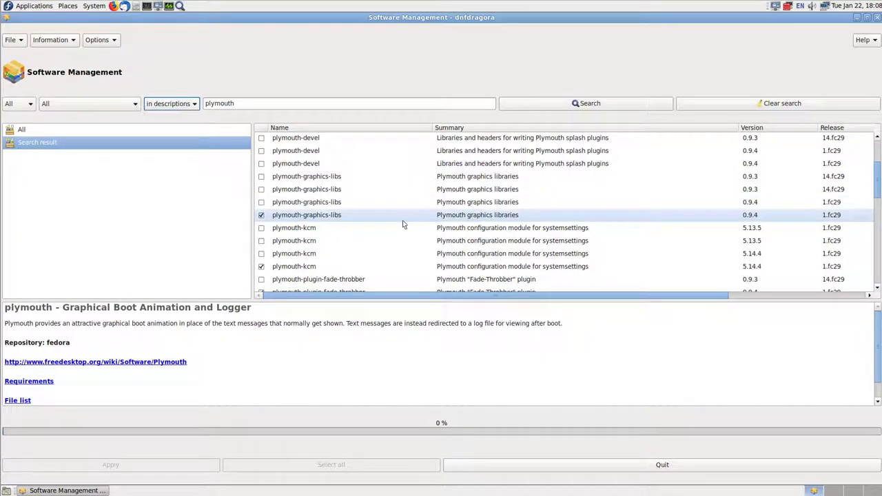
{"action": "scroll", "coordinate": [408, 245], "scroll_direction": "down", "scroll_amount": 3}
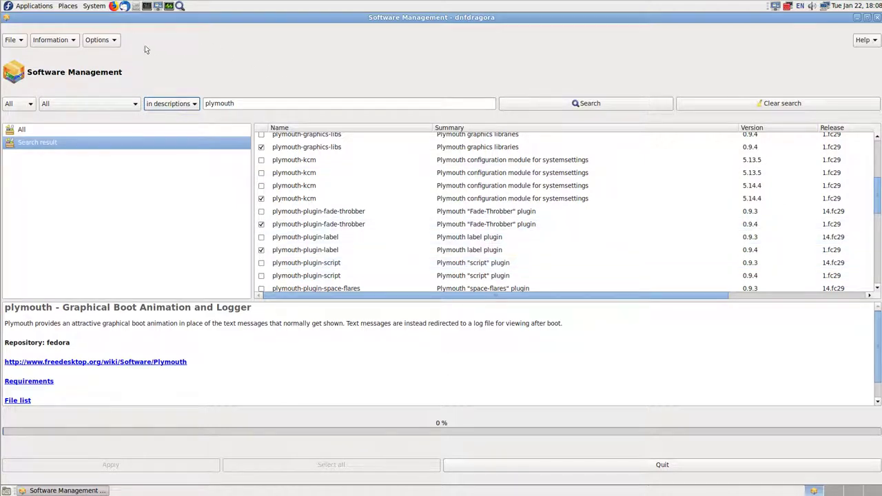
- Review the user preferences without changing them, and check which history and repository commands the package manager offers
{"action": "left_click", "coordinate": [115, 42]}
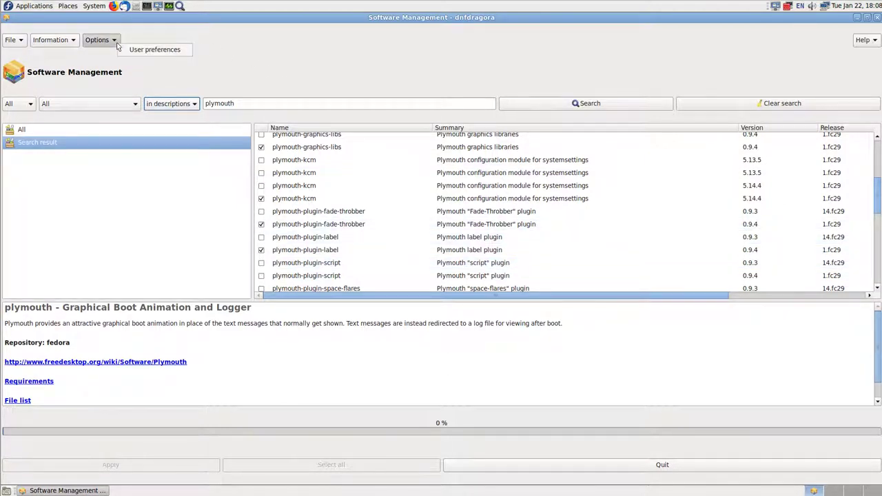
{"action": "left_click", "coordinate": [160, 47]}
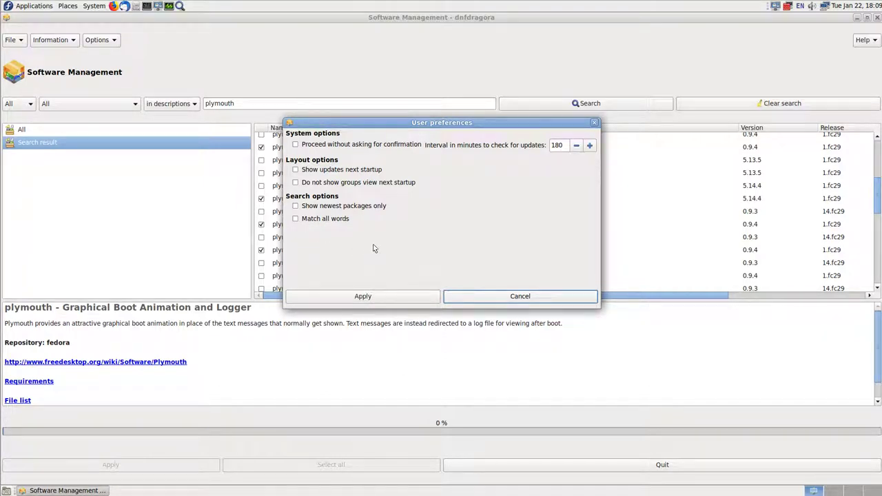
{"action": "left_click", "coordinate": [544, 298]}
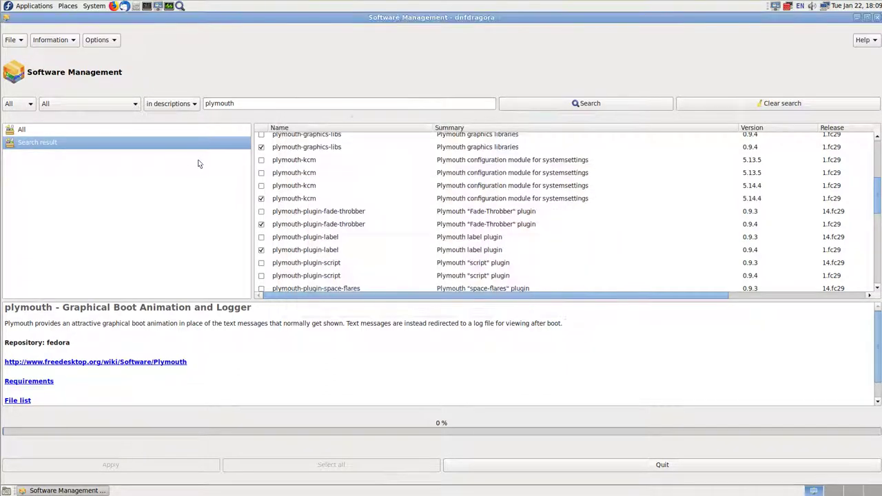
{"action": "left_click", "coordinate": [66, 43]}
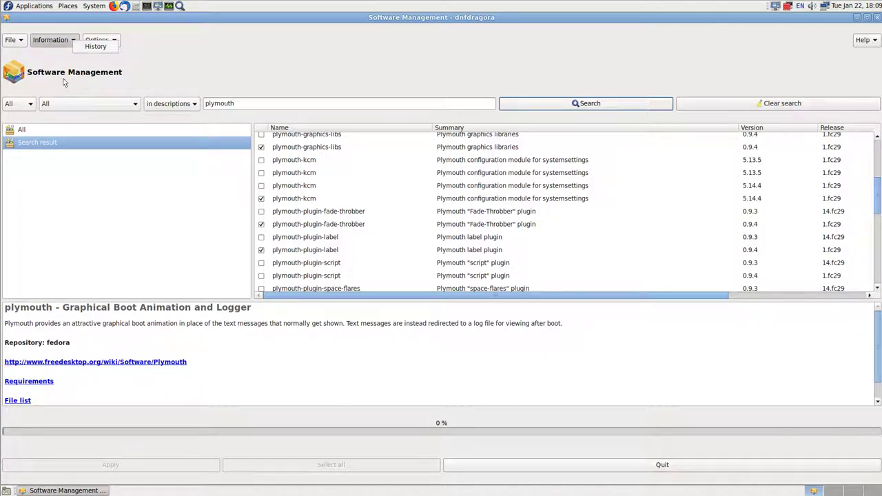
{"action": "left_click", "coordinate": [26, 49]}
{"action": "left_click", "coordinate": [23, 43]}
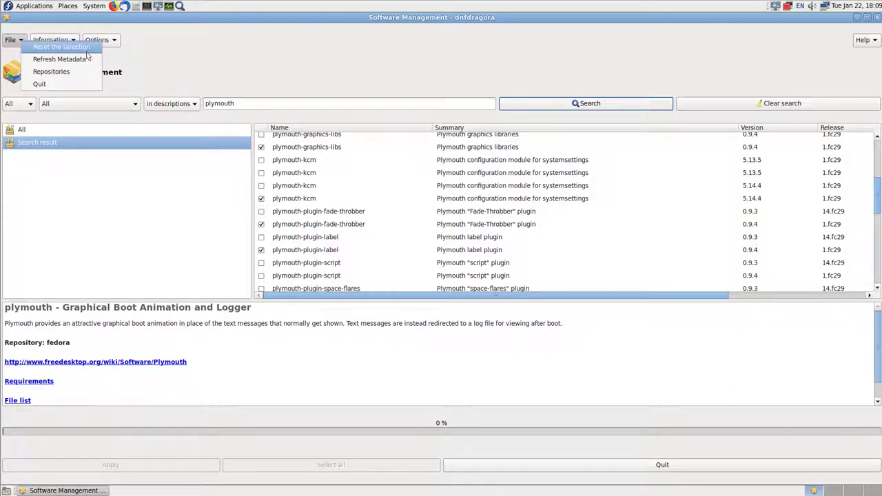
{"action": "left_click", "coordinate": [210, 60]}
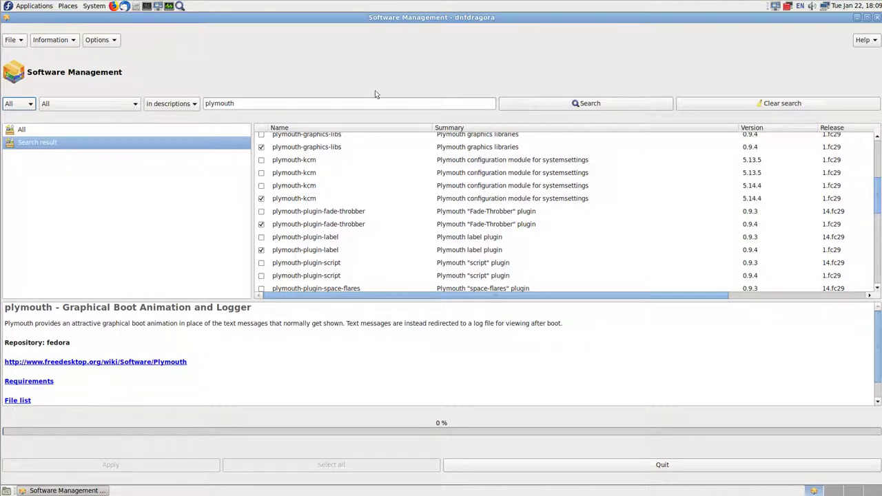
- Examine the version, architecture, size and installation status of the plymouth plugin packages in the search results
{"action": "scroll", "coordinate": [417, 235], "scroll_direction": "down", "scroll_amount": 1}
{"action": "scroll", "coordinate": [417, 234], "scroll_direction": "down", "scroll_amount": 1}
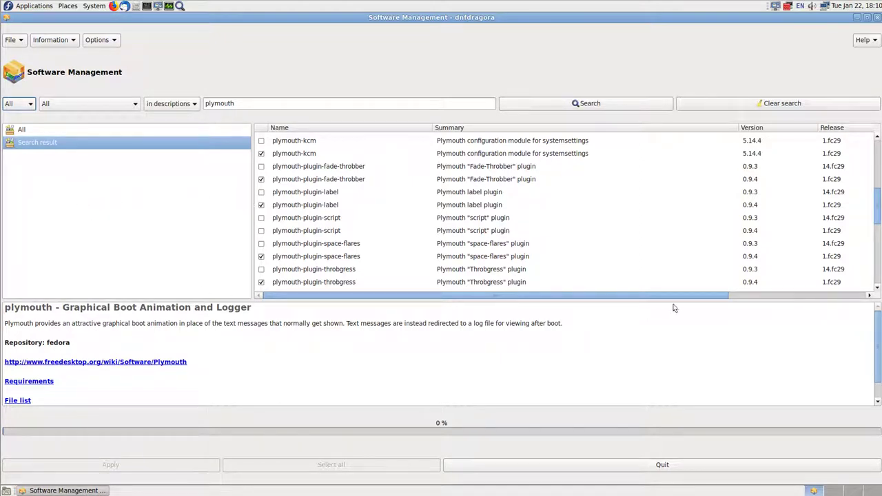
{"action": "scroll", "coordinate": [777, 297], "scroll_direction": "right", "scroll_amount": 2}
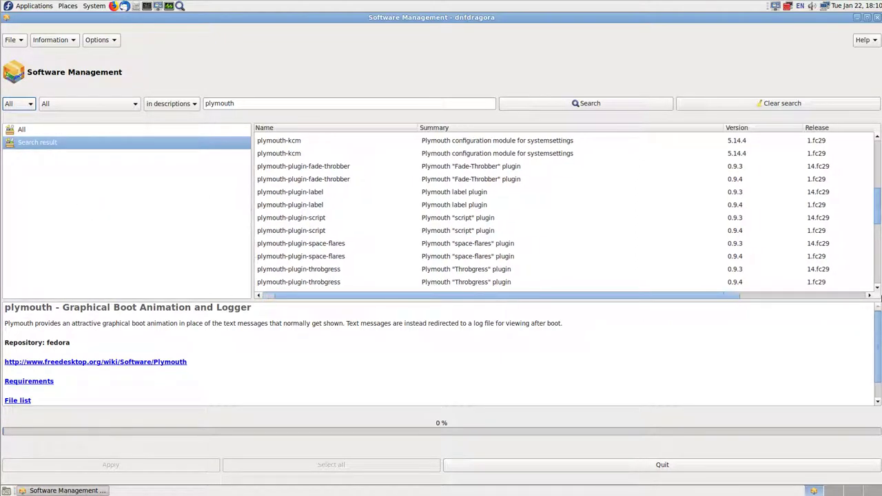
{"action": "scroll", "coordinate": [767, 212], "scroll_direction": "right", "scroll_amount": 5}
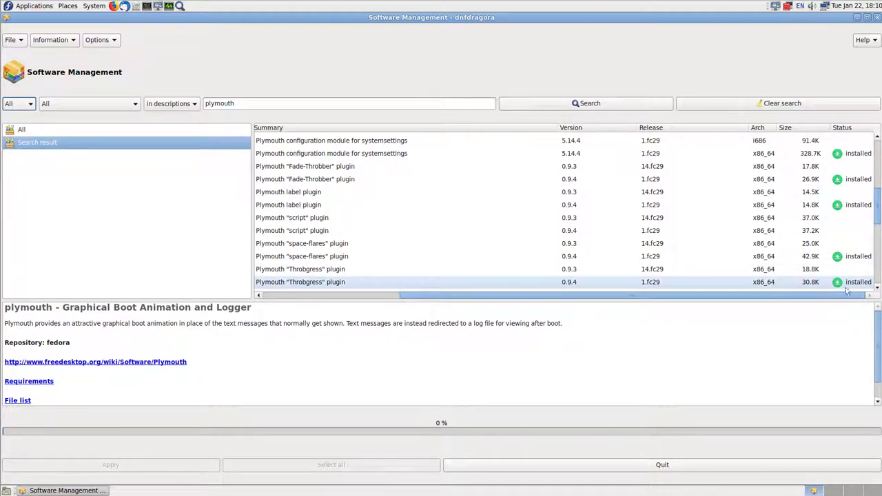
{"action": "scroll", "coordinate": [357, 297], "scroll_direction": "left", "scroll_amount": 10}
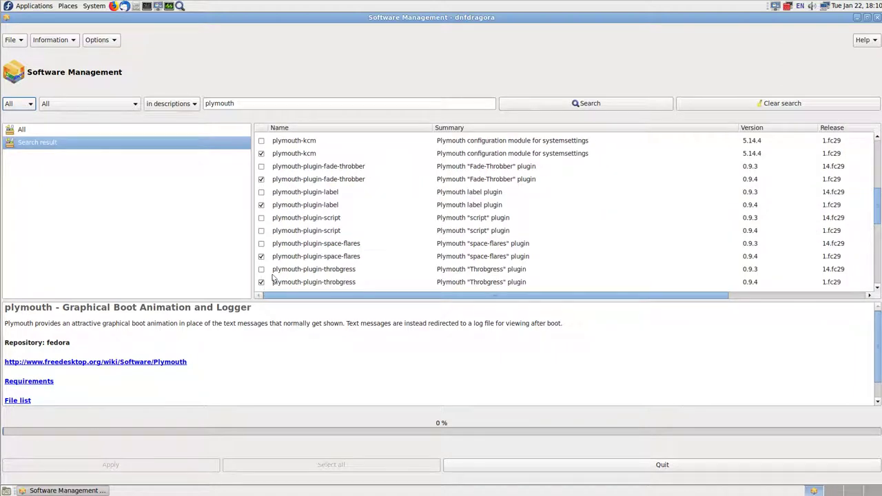
{"action": "left_click", "coordinate": [261, 179]}
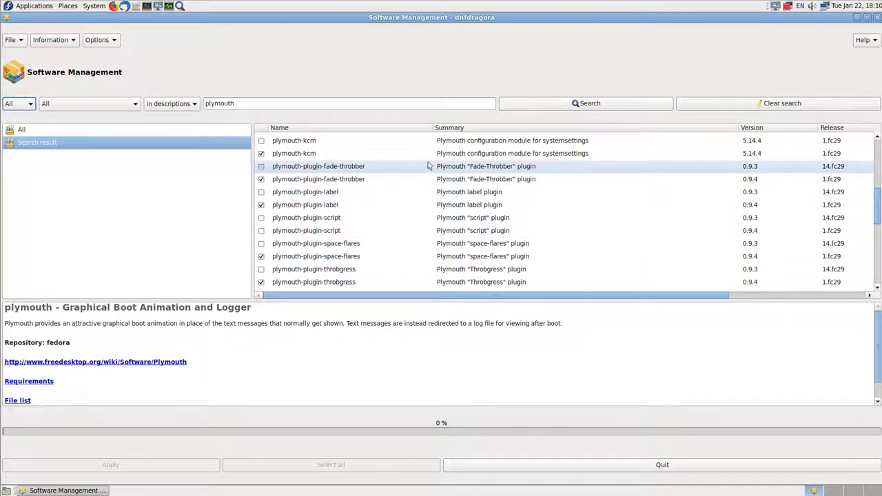
- Look through the whole plymouth result list, including the plugin, script and theme packages, and return to its beginning
{"action": "scroll", "coordinate": [426, 164], "scroll_direction": "up", "scroll_amount": 1}
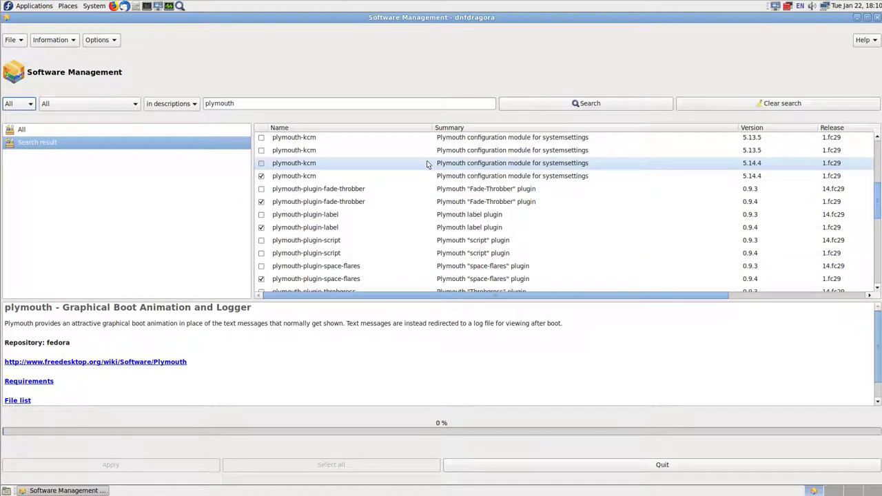
{"action": "scroll", "coordinate": [426, 163], "scroll_direction": "up", "scroll_amount": 1}
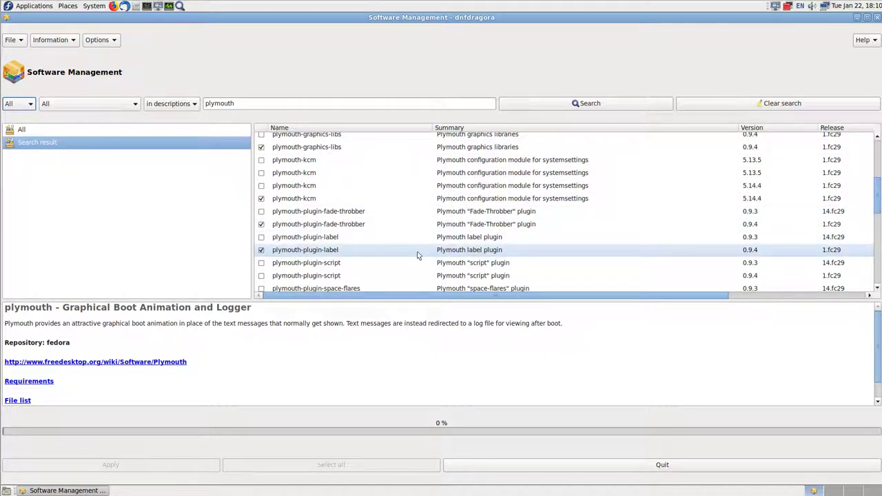
{"action": "scroll", "coordinate": [417, 255], "scroll_direction": "down", "scroll_amount": 1}
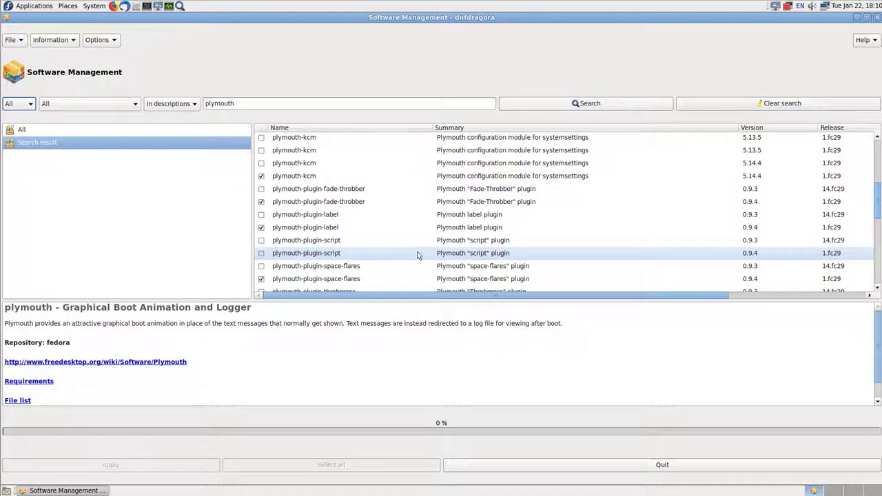
{"action": "scroll", "coordinate": [417, 253], "scroll_direction": "down", "scroll_amount": 2}
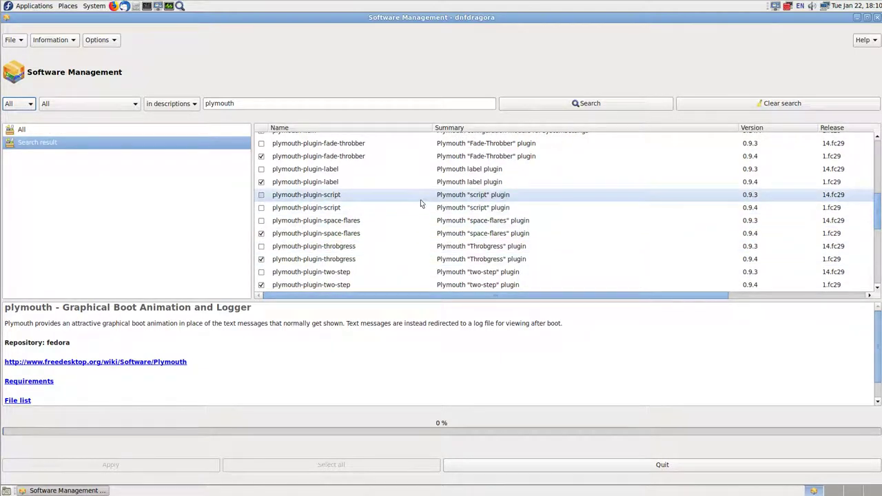
{"action": "scroll", "coordinate": [425, 264], "scroll_direction": "down", "scroll_amount": 1}
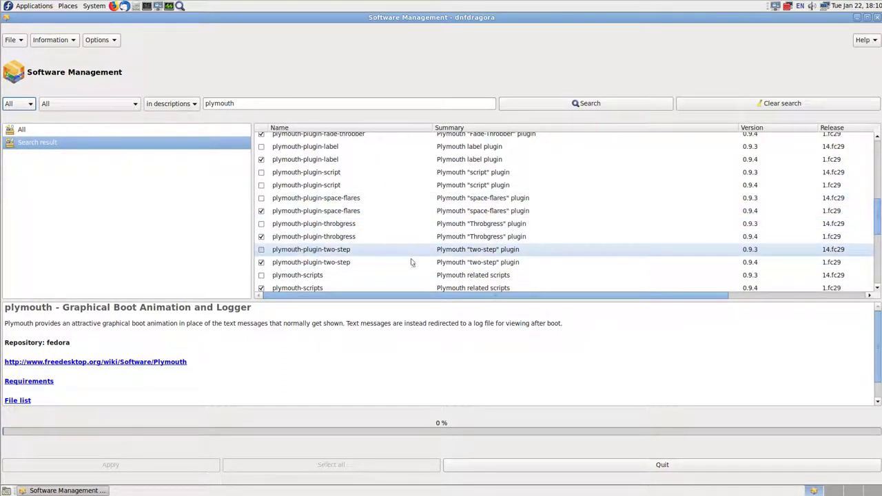
{"action": "scroll", "coordinate": [411, 259], "scroll_direction": "down", "scroll_amount": 2}
{"action": "scroll", "coordinate": [412, 261], "scroll_direction": "down", "scroll_amount": 2}
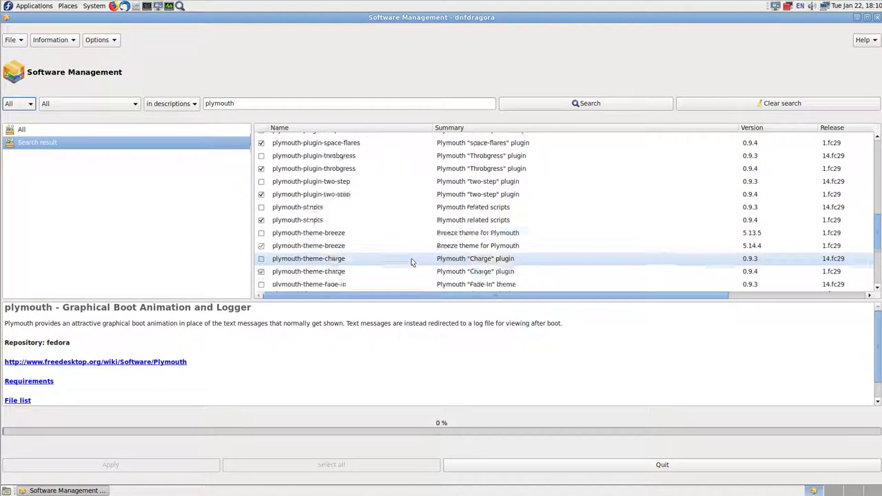
{"action": "scroll", "coordinate": [411, 262], "scroll_direction": "down", "scroll_amount": 2}
{"action": "scroll", "coordinate": [412, 258], "scroll_direction": "down", "scroll_amount": 2}
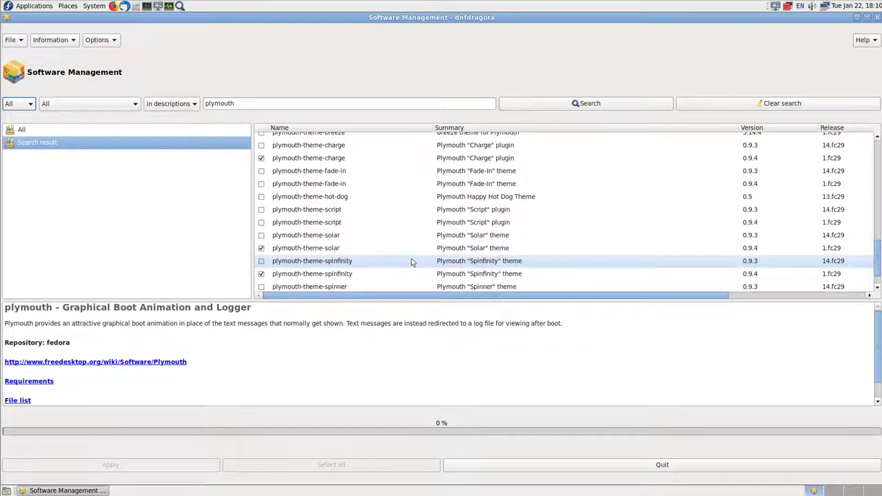
{"action": "scroll", "coordinate": [412, 259], "scroll_direction": "down", "scroll_amount": 1}
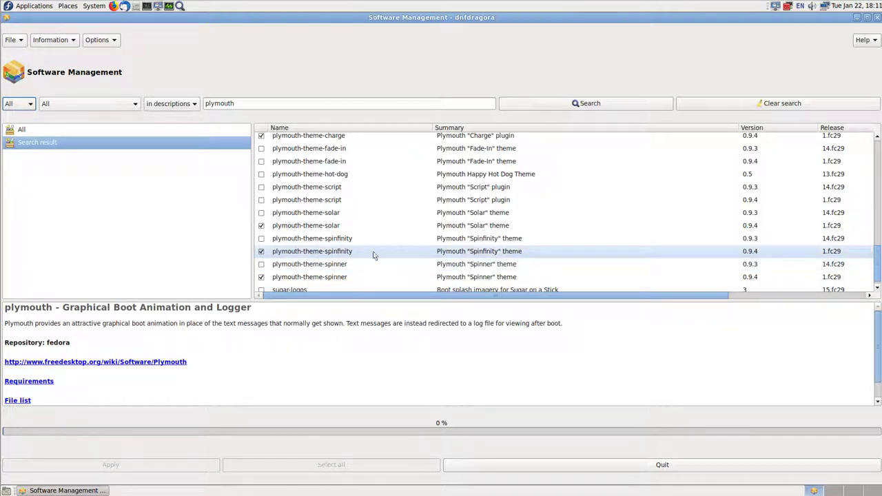
{"action": "scroll", "coordinate": [405, 253], "scroll_direction": "down", "scroll_amount": 1}
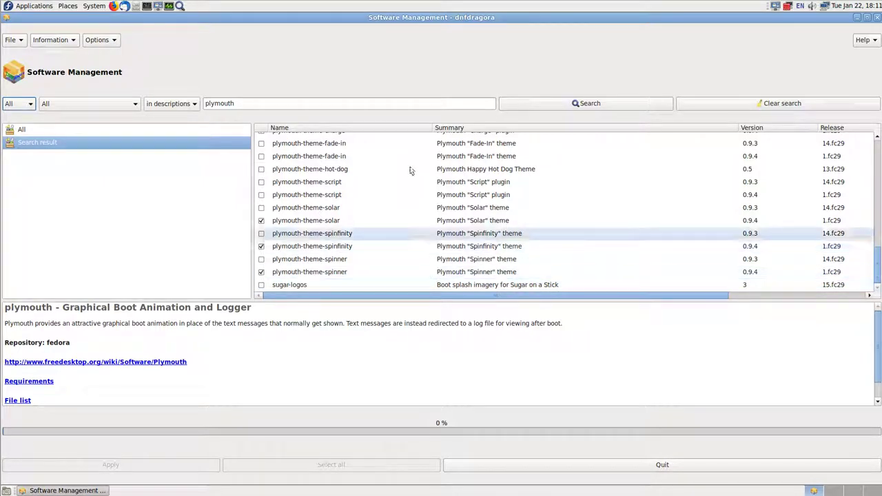
{"action": "scroll", "coordinate": [410, 171], "scroll_direction": "up", "scroll_amount": 5}
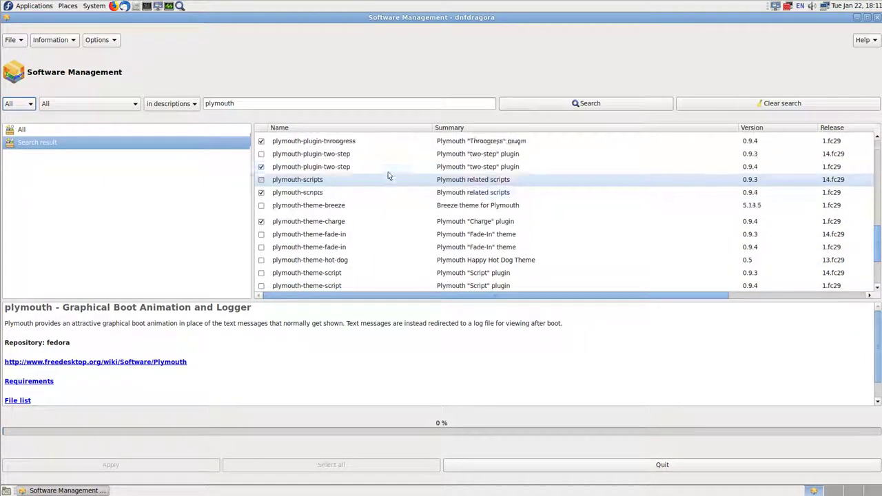
{"action": "scroll", "coordinate": [388, 176], "scroll_direction": "up", "scroll_amount": 10}
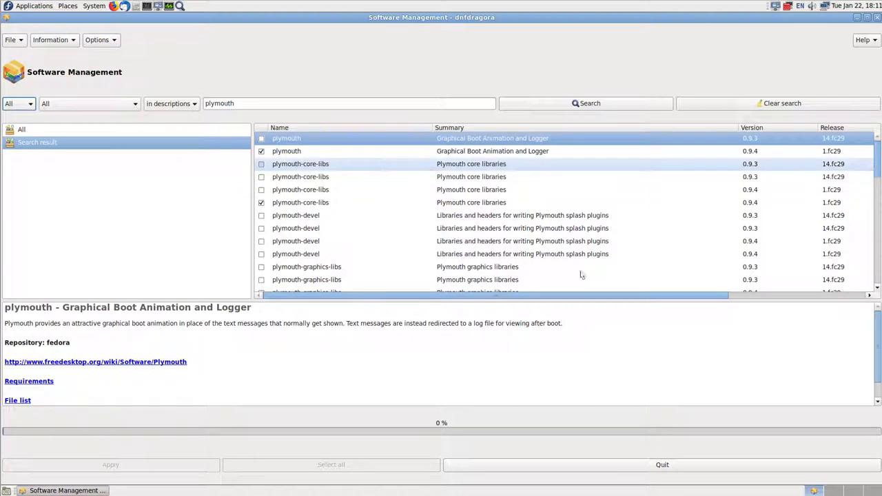
- Quit the package manager and launch MATE User Manager from the system administration tools
{"action": "left_click", "coordinate": [648, 466]}
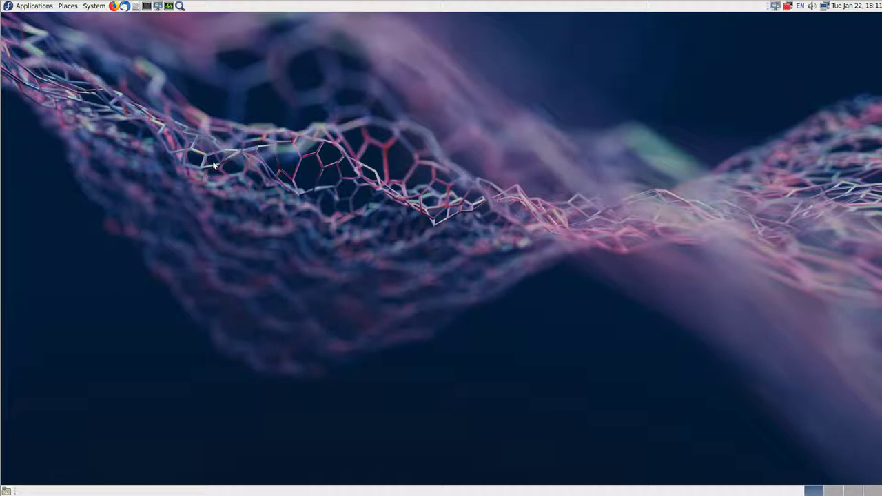
{"action": "left_click", "coordinate": [95, 6]}
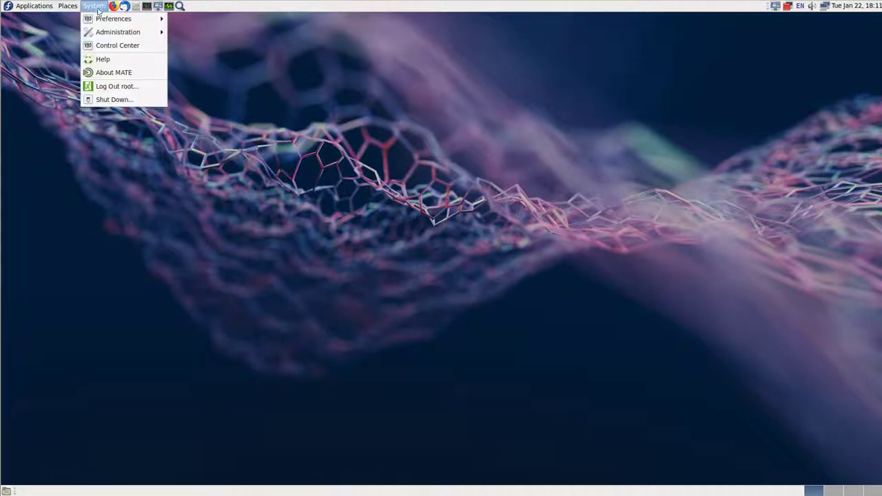
{"action": "mouse_move", "coordinate": [128, 19]}
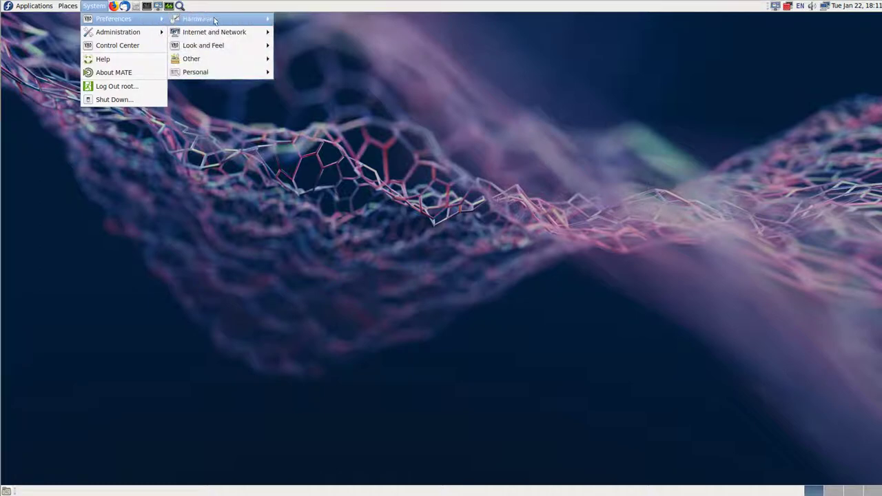
{"action": "mouse_move", "coordinate": [230, 20]}
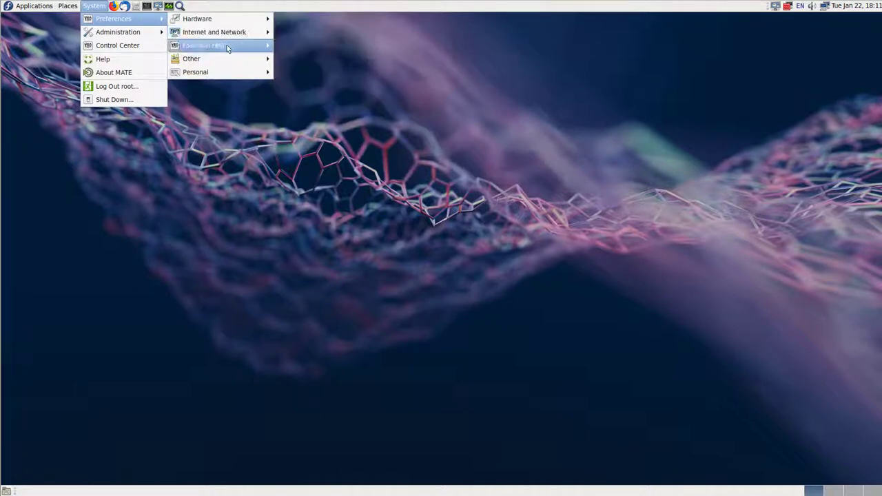
{"action": "mouse_move", "coordinate": [228, 48]}
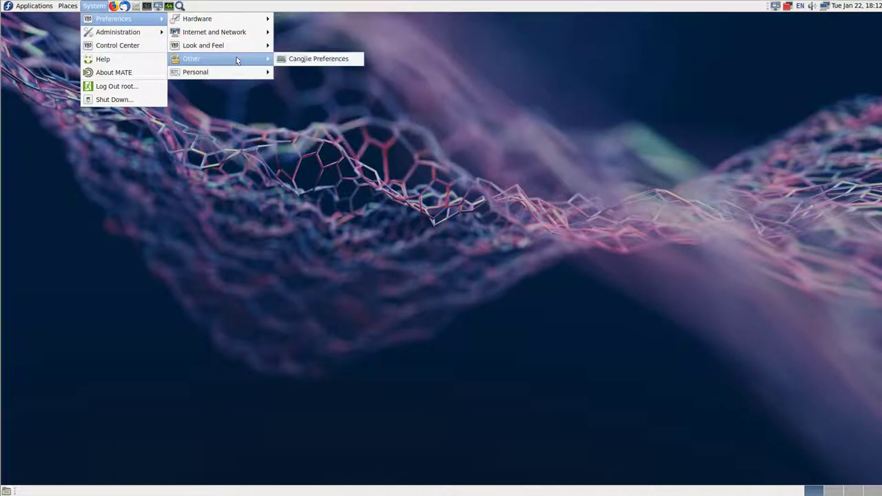
{"action": "mouse_move", "coordinate": [231, 75]}
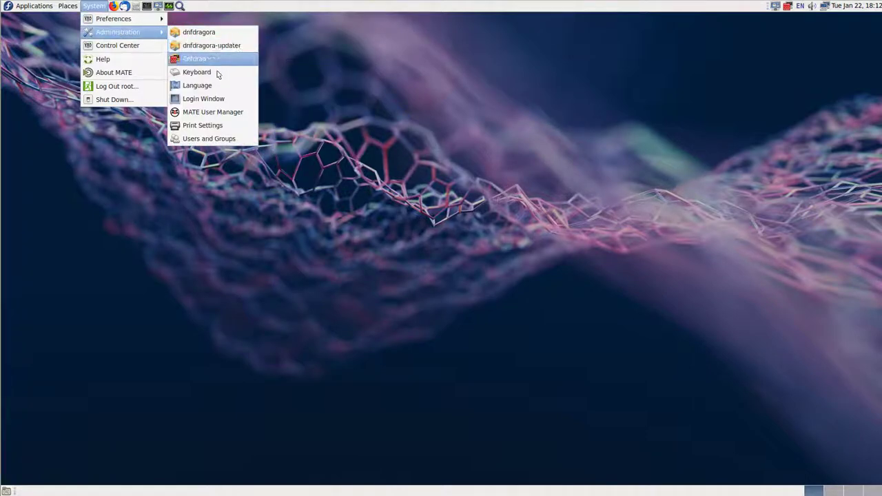
{"action": "left_click", "coordinate": [241, 115]}
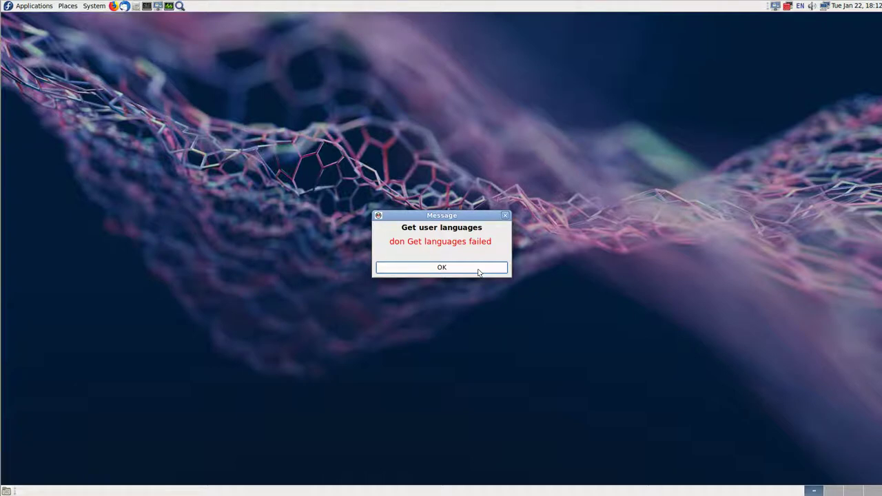
- Save a screenshot of the user languages message to the Desktop folder and dismiss the message
{"action": "key", "text": "Print"}
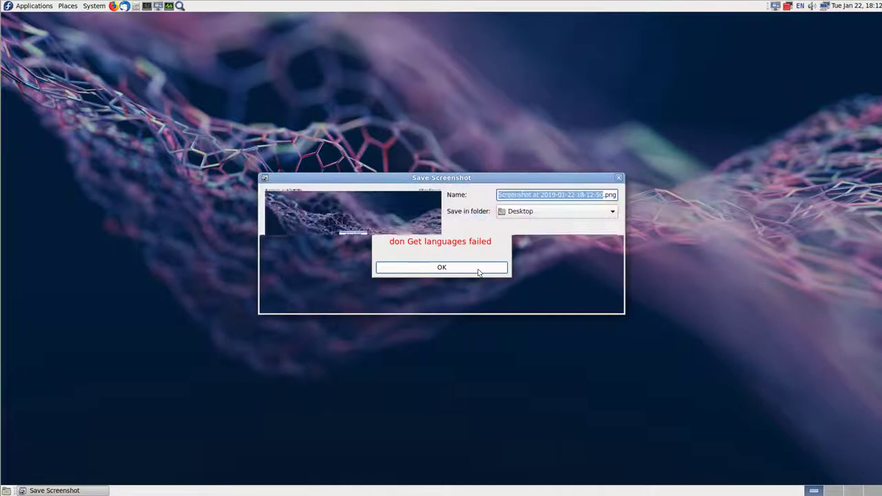
{"action": "key", "text": "Return"}
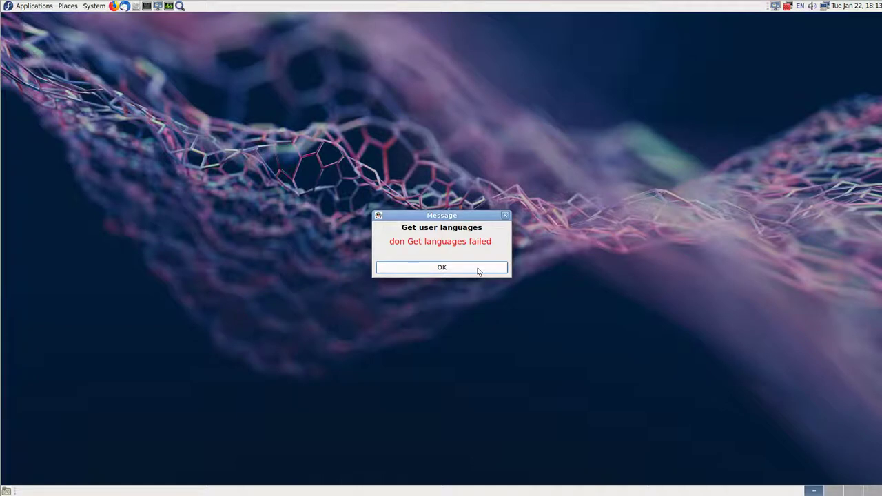
{"action": "left_click", "coordinate": [478, 268]}
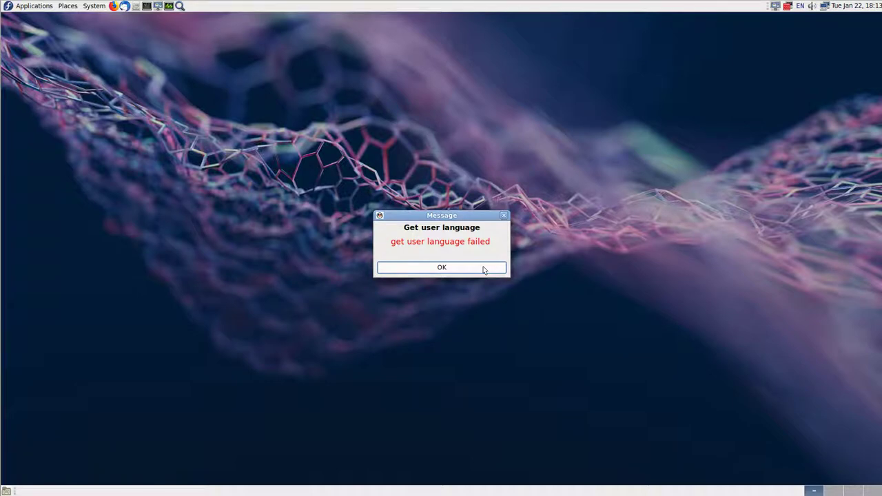
{"action": "key", "text": "Print"}
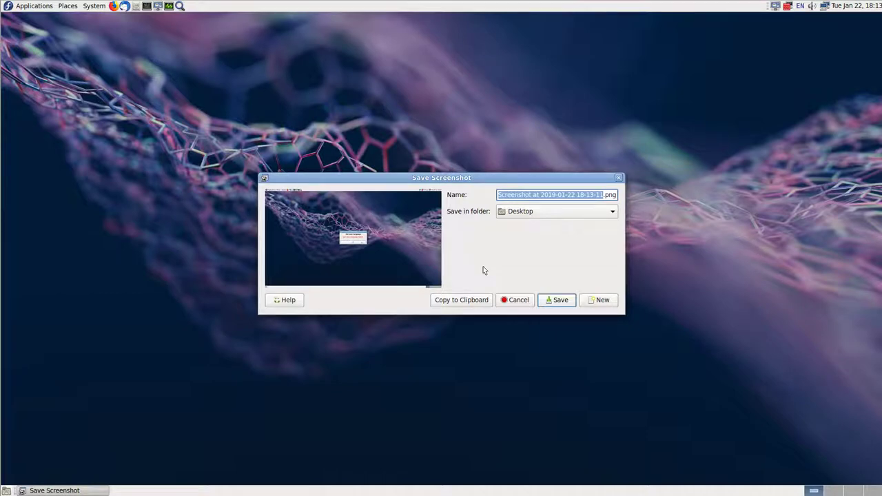
{"action": "left_click", "coordinate": [541, 211]}
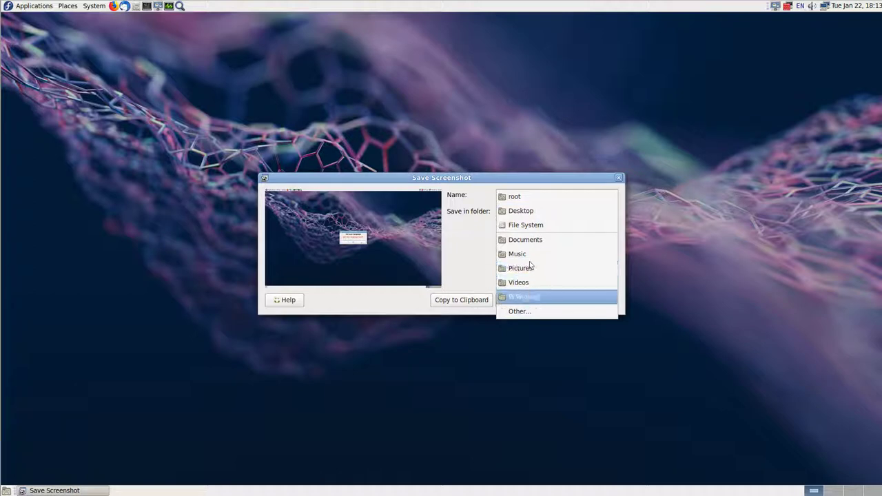
{"action": "left_click", "coordinate": [530, 270]}
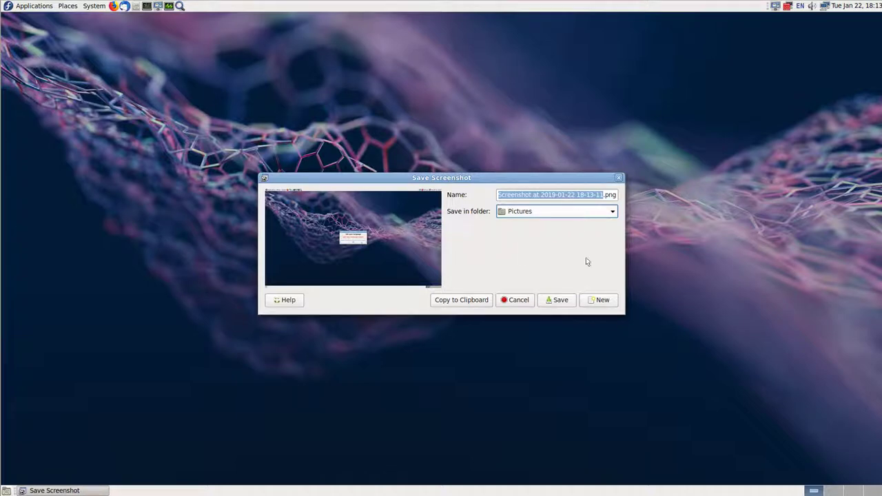
- Take a new whole-desktop screenshot of the user language message, save it in the Desktop folder, and dismiss the message
{"action": "left_click", "coordinate": [600, 301]}
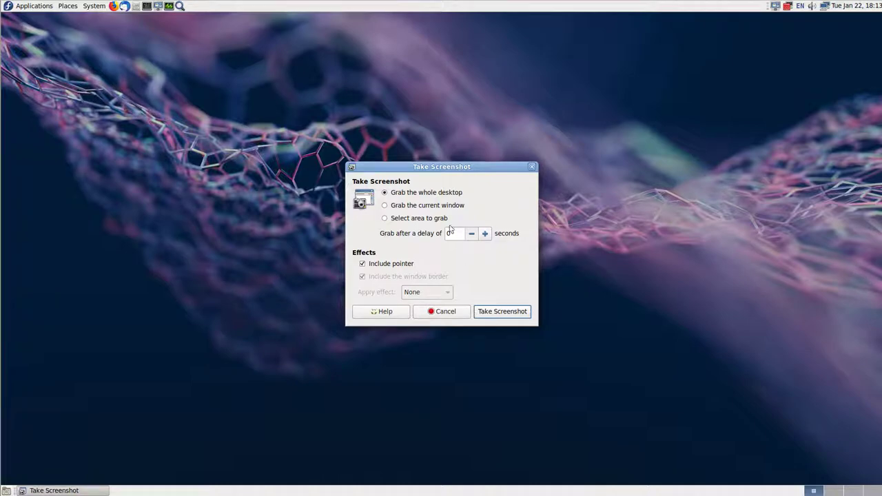
{"action": "left_click", "coordinate": [503, 314]}
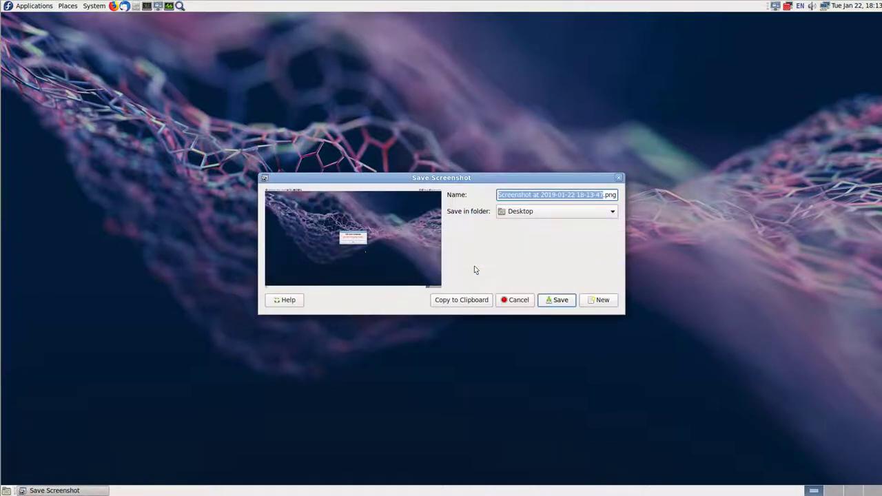
{"action": "left_click", "coordinate": [566, 302]}
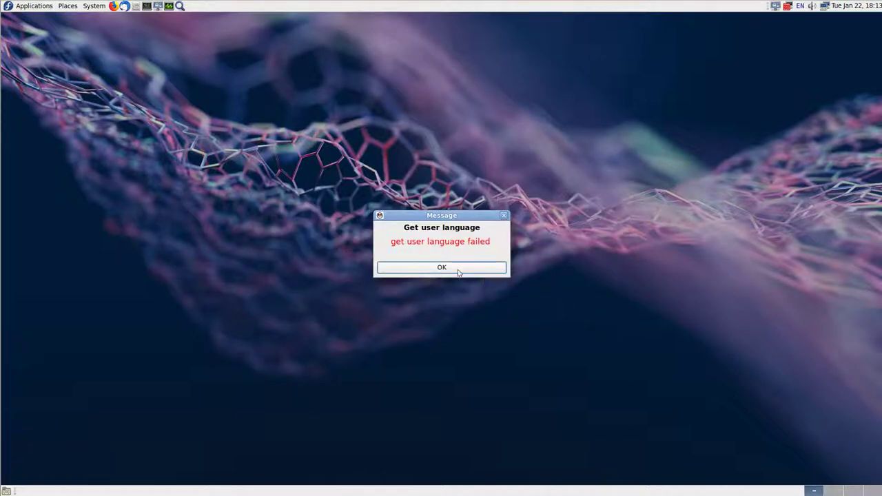
{"action": "left_click", "coordinate": [458, 270]}
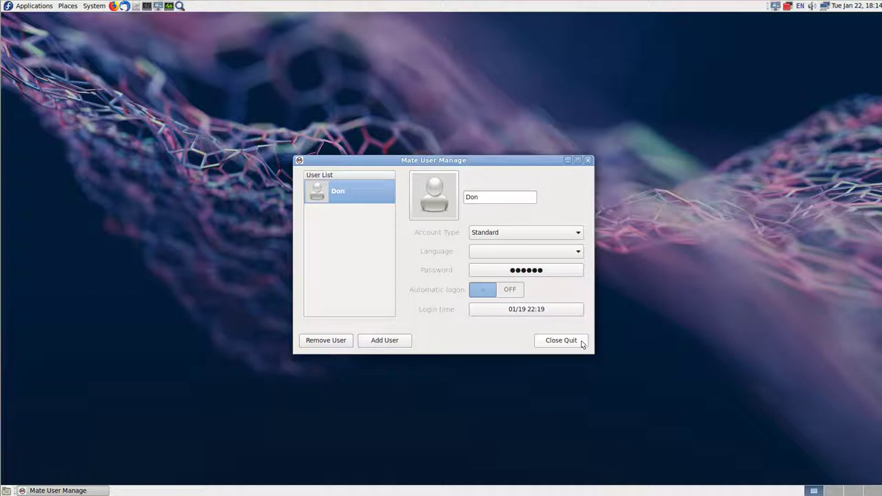
- Save a screenshot of the user manager window to the Desktop folder and quit the user manager
{"action": "key", "text": "Print"}
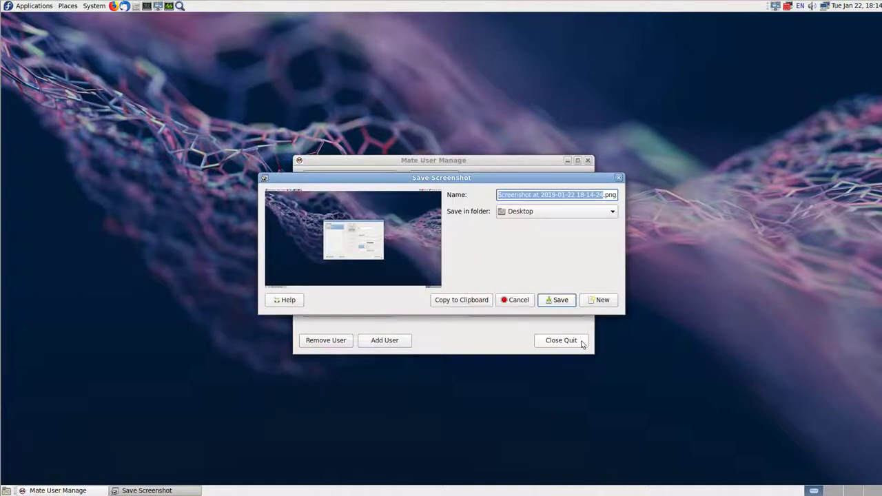
{"action": "key", "text": "Return"}
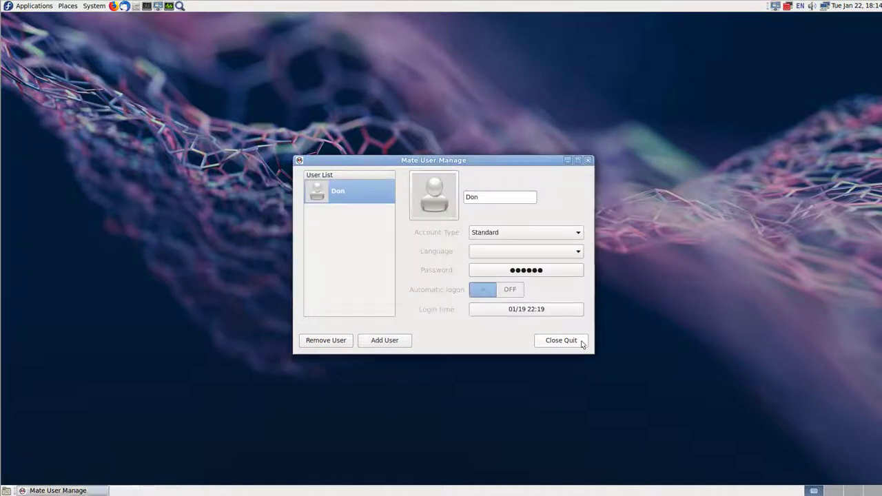
{"action": "left_click", "coordinate": [583, 344]}
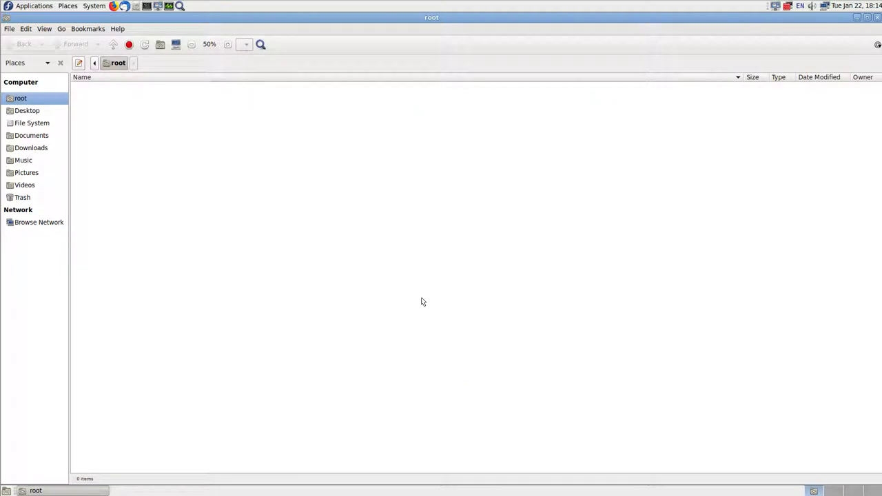
- Show the Desktop folder in the file manager and add an extra pane for a side-by-side view
{"action": "left_click", "coordinate": [28, 113]}
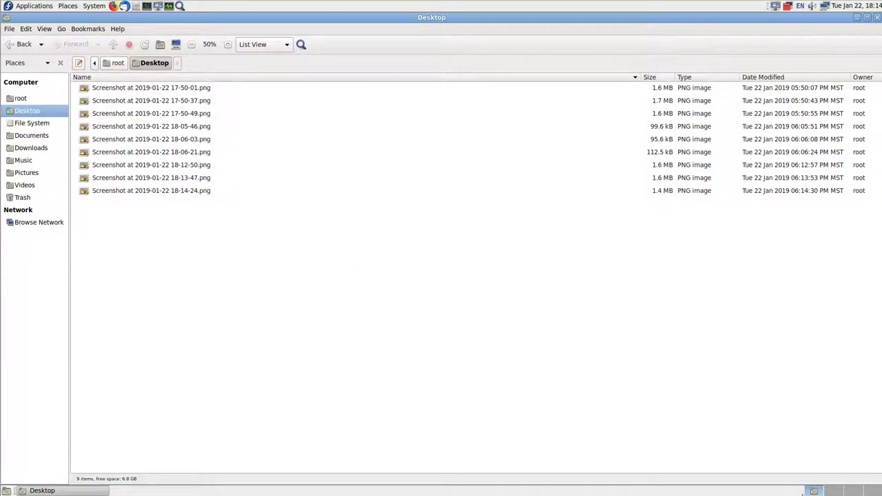
{"action": "left_click", "coordinate": [833, 491]}
{"action": "left_click", "coordinate": [44, 29]}
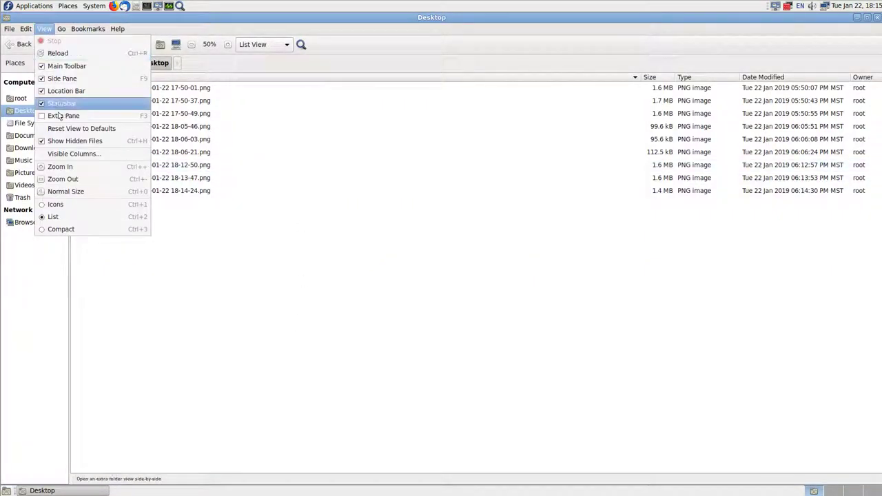
{"action": "key", "text": "Escape"}
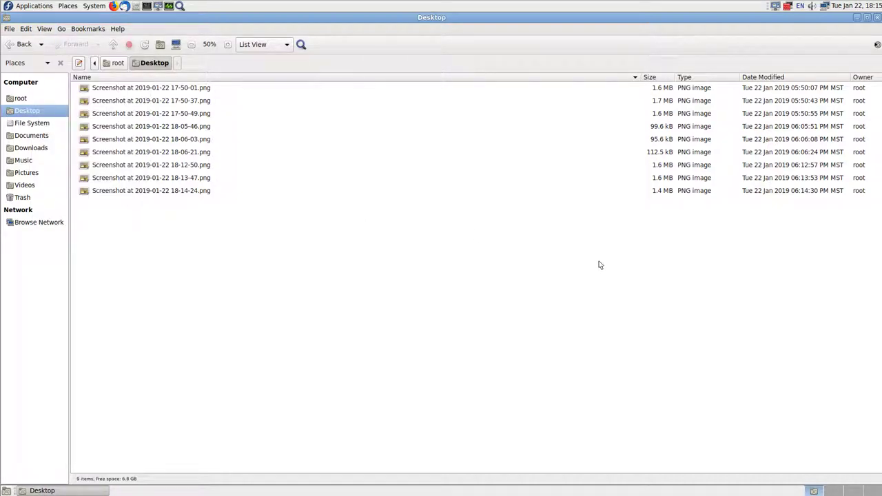
{"action": "key", "text": "F3"}
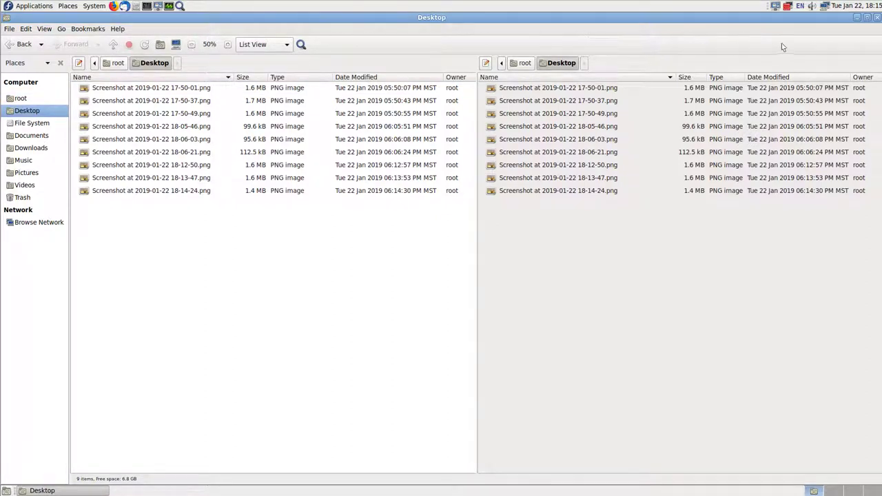
- Open the iBus preferences and look through the general, input method, emoji and advanced settings
{"action": "right_click", "coordinate": [801, 8]}
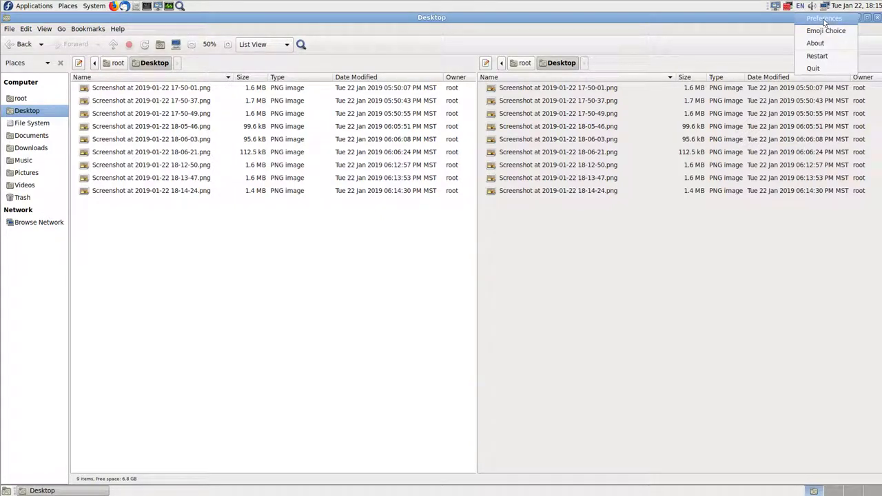
{"action": "left_click", "coordinate": [824, 19]}
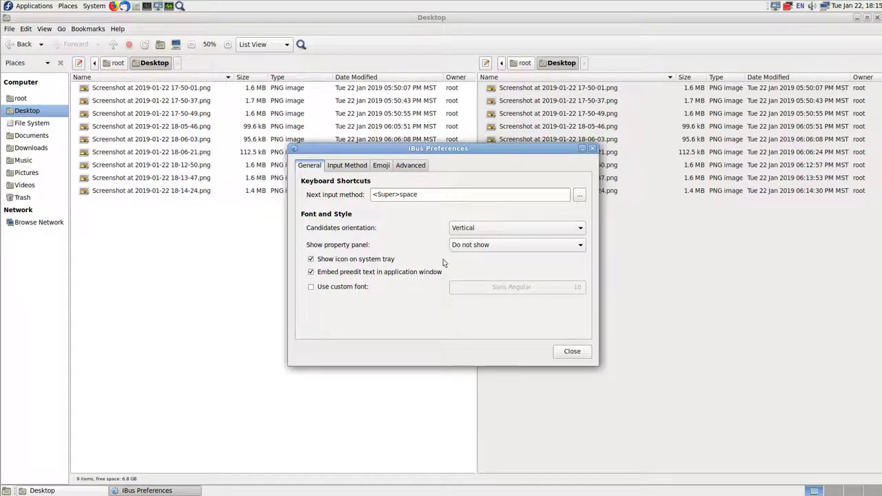
{"action": "left_click", "coordinate": [350, 165]}
{"action": "left_click", "coordinate": [382, 165]}
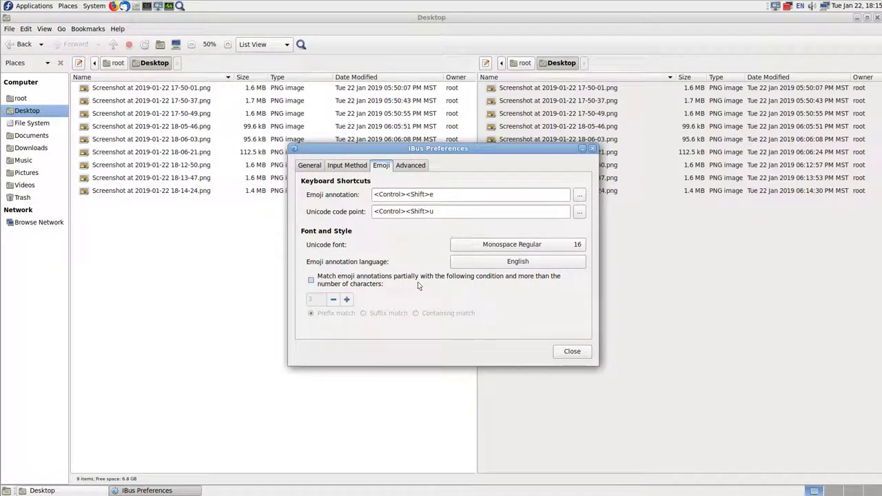
{"action": "left_click", "coordinate": [416, 167]}
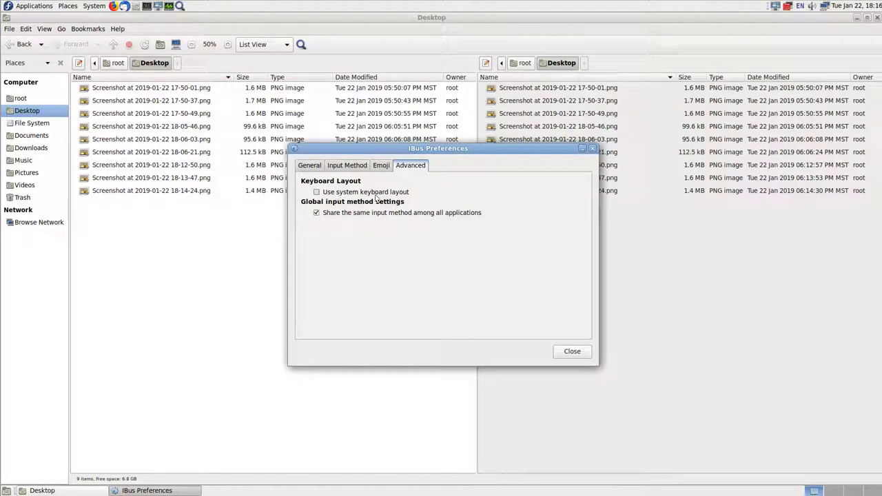
- Turn off the iBus icon on the system tray in the general settings and close the preferences
{"action": "left_click", "coordinate": [309, 165]}
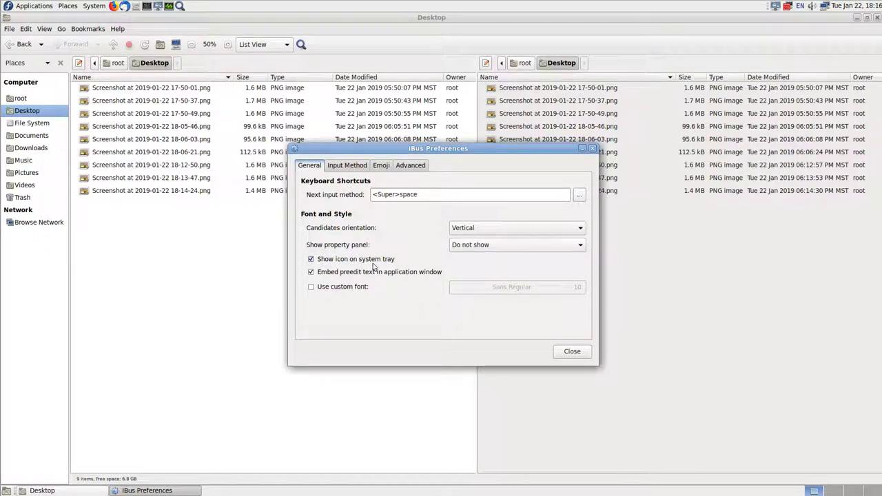
{"action": "left_click", "coordinate": [311, 259]}
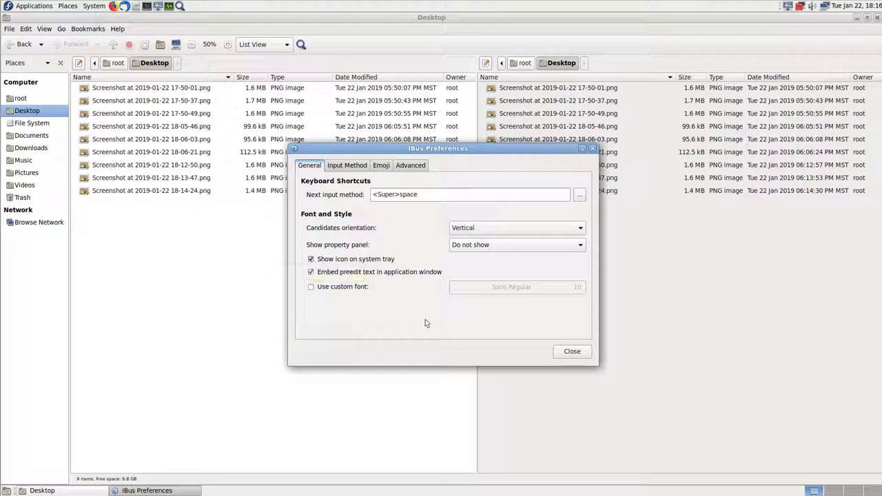
{"action": "left_click", "coordinate": [565, 352]}
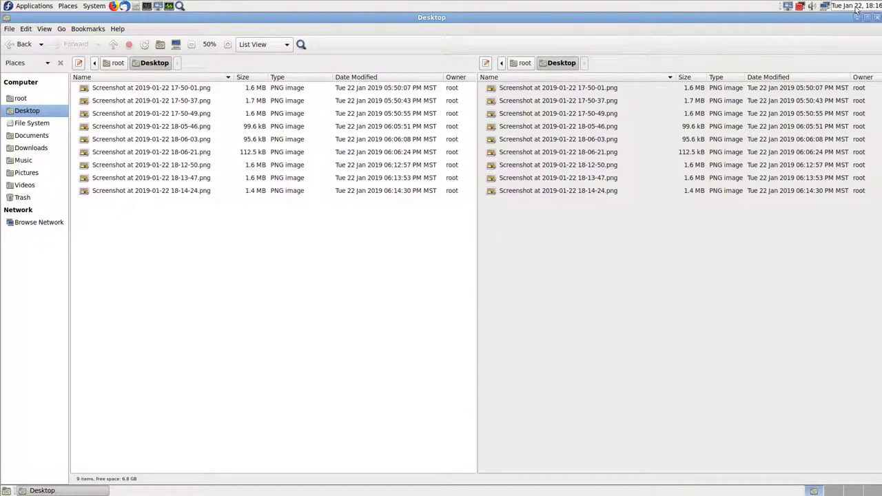
- Set the panel clock to the 12 hour format in its preferences and start adding a new clock location
{"action": "left_click", "coordinate": [857, 7]}
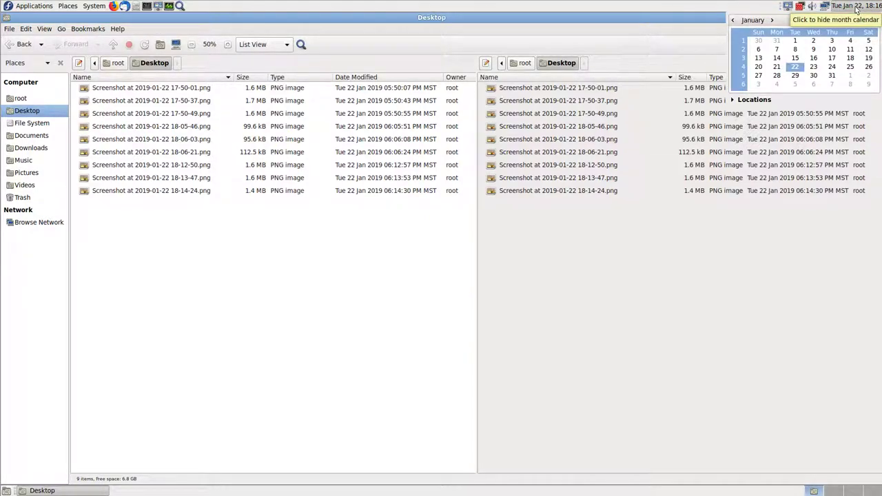
{"action": "left_click", "coordinate": [856, 7]}
{"action": "right_click", "coordinate": [857, 8]}
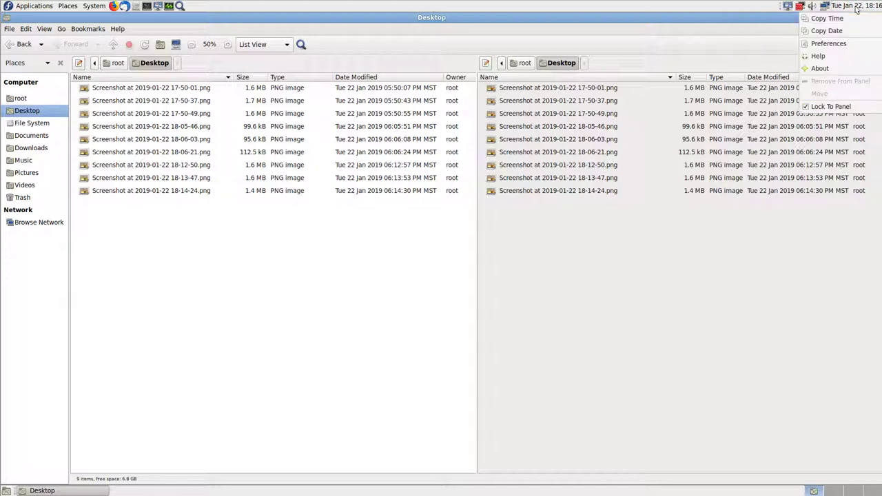
{"action": "left_click", "coordinate": [838, 43]}
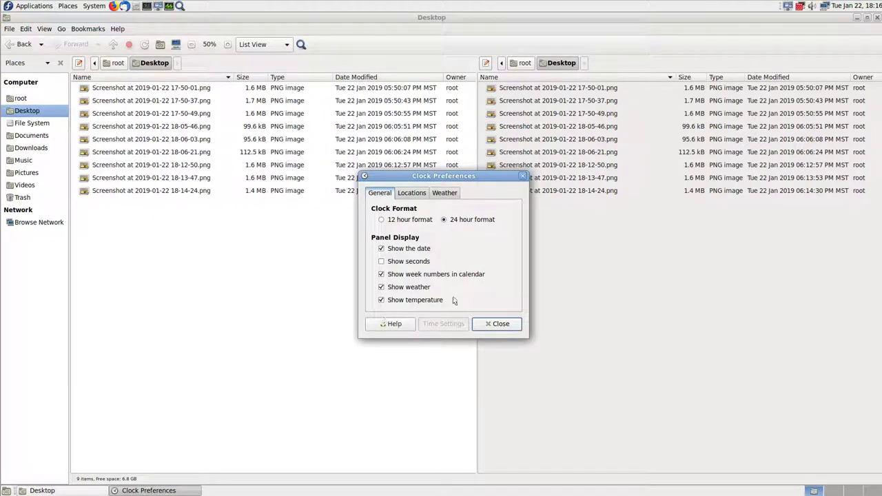
{"action": "left_click", "coordinate": [382, 219]}
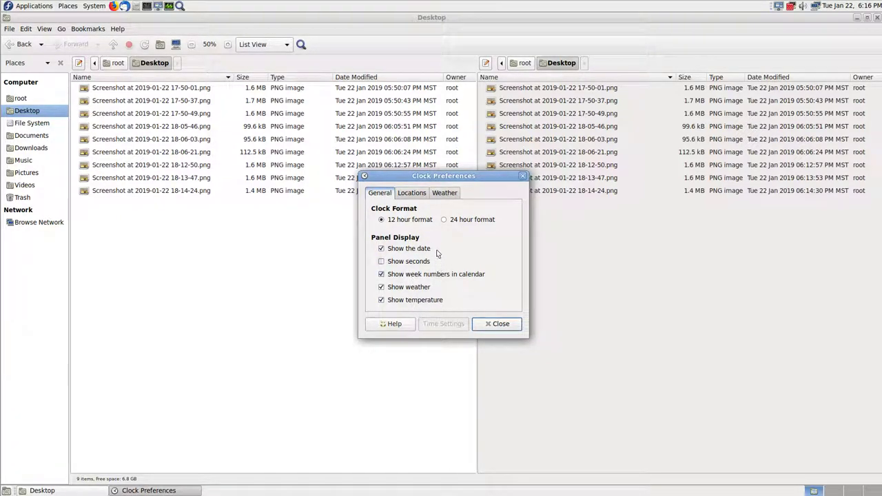
{"action": "left_click", "coordinate": [413, 193]}
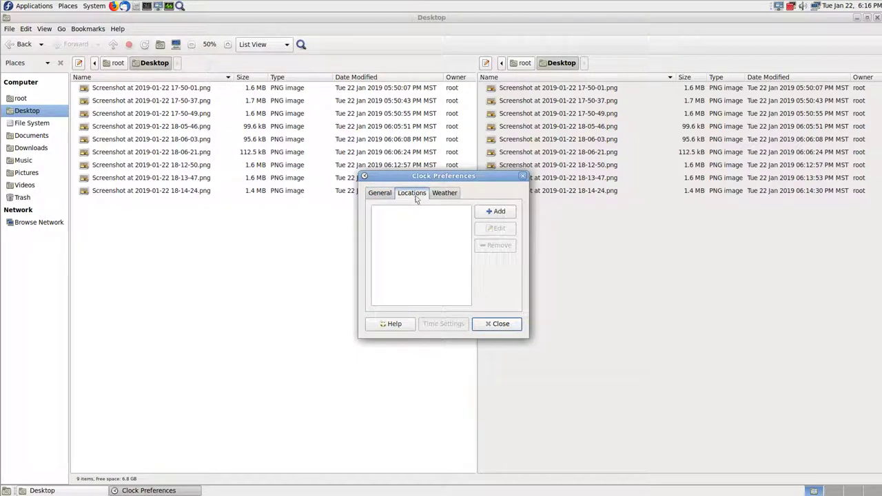
{"action": "left_click", "coordinate": [494, 212]}
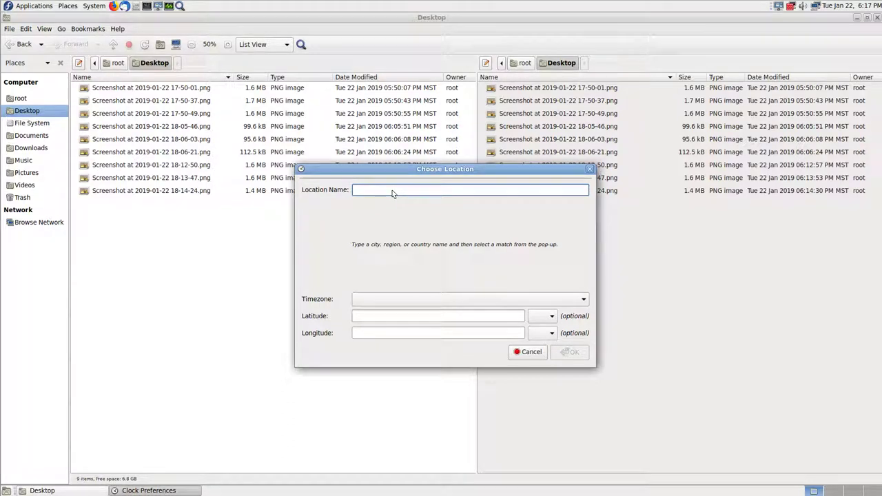
{"action": "type", "text": "Azle, TX"}
{"action": "key", "text": "BackSpace"}
{"action": "key", "text": "BackSpace"}
{"action": "key", "text": "BackSpace"}
{"action": "key", "text": "BackSpace"}
{"action": "key", "text": "BackSpace"}
{"action": "key", "text": "BackSpace"}
- Find Fort Worth and add "Fort Worth (Fort Worth, Naval Air Station), Texas, United States" as the clock location
{"action": "type", "text": "Fort Wotr"}
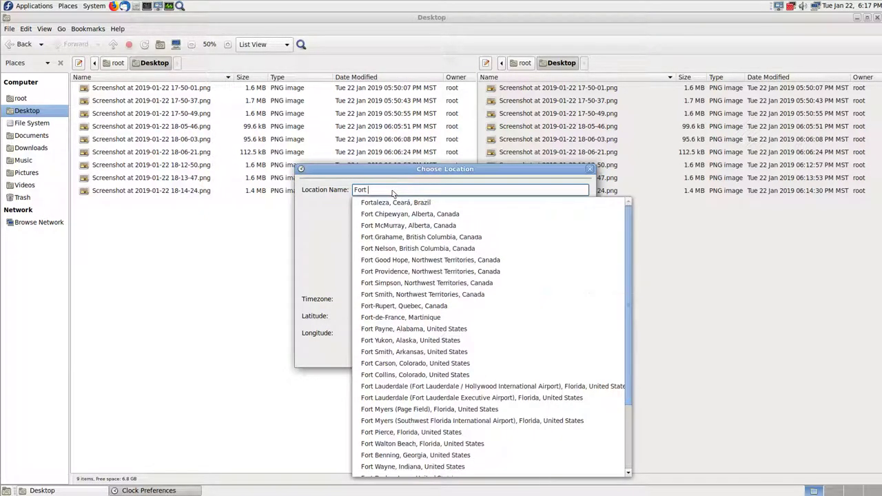
{"action": "key", "text": "BackSpace"}
{"action": "key", "text": "BackSpace"}
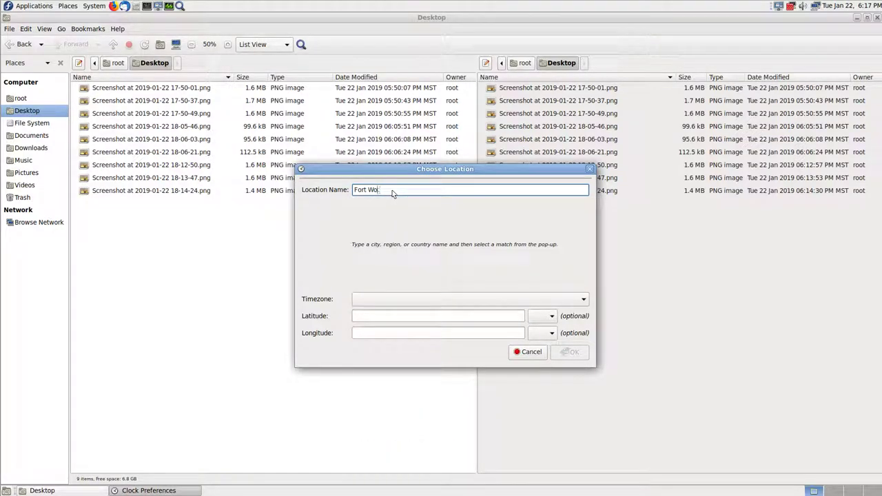
{"action": "type", "text": "rth"}
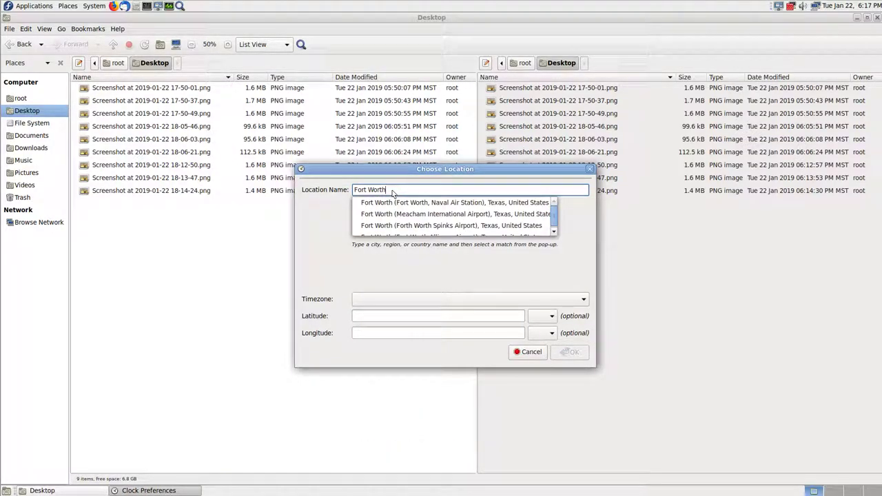
{"action": "left_click", "coordinate": [554, 229]}
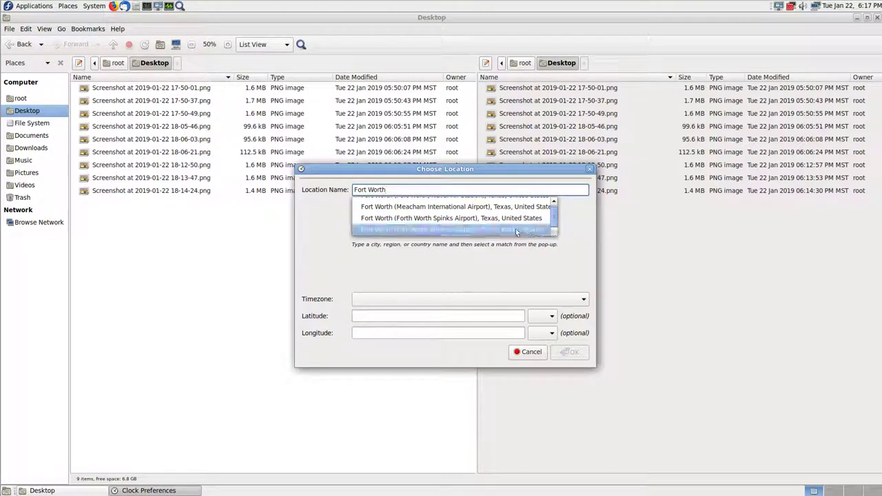
{"action": "scroll", "coordinate": [487, 224], "scroll_direction": "up", "scroll_amount": 1}
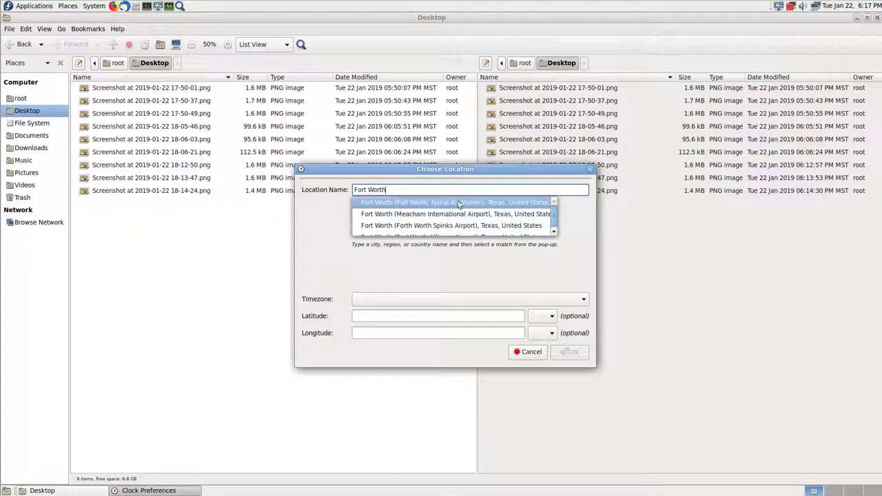
{"action": "key", "text": "Escape"}
{"action": "key", "text": "Return"}
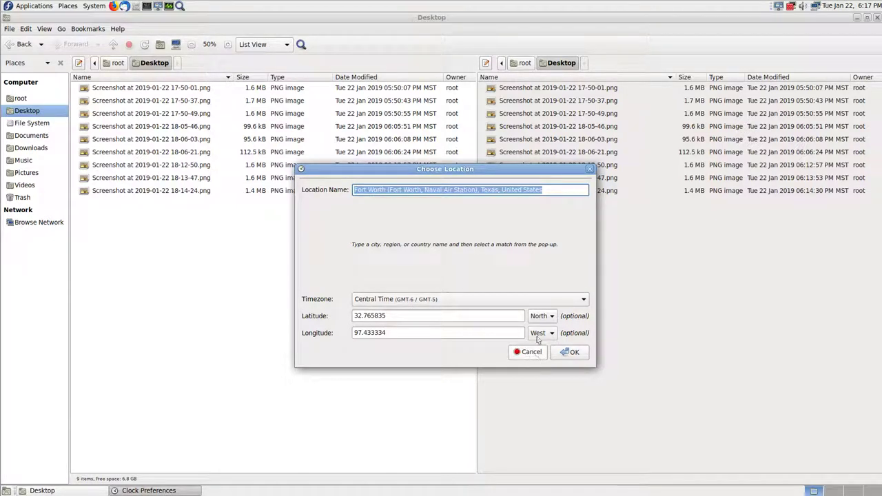
{"action": "left_click", "coordinate": [570, 352]}
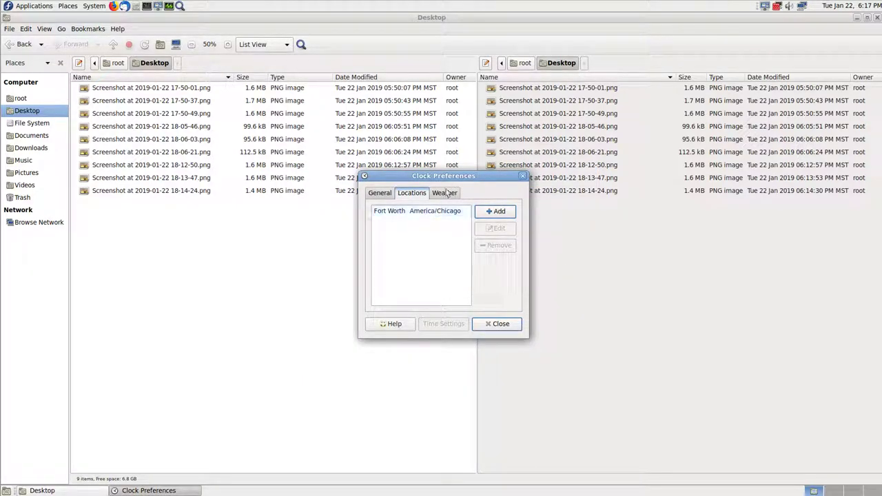
- Set the clock's weather display to temperature unit F and wind speed unit mph, and close the clock preferences
{"action": "left_click", "coordinate": [447, 193]}
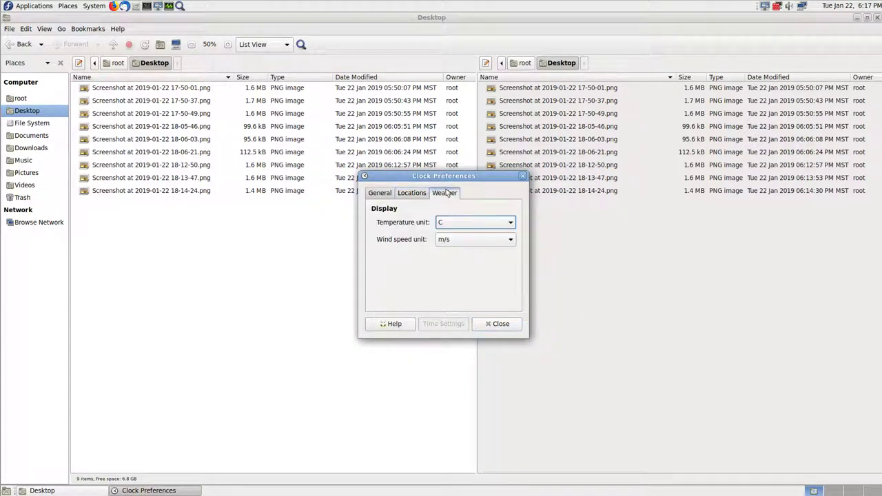
{"action": "left_click", "coordinate": [479, 224]}
{"action": "left_click", "coordinate": [478, 224]}
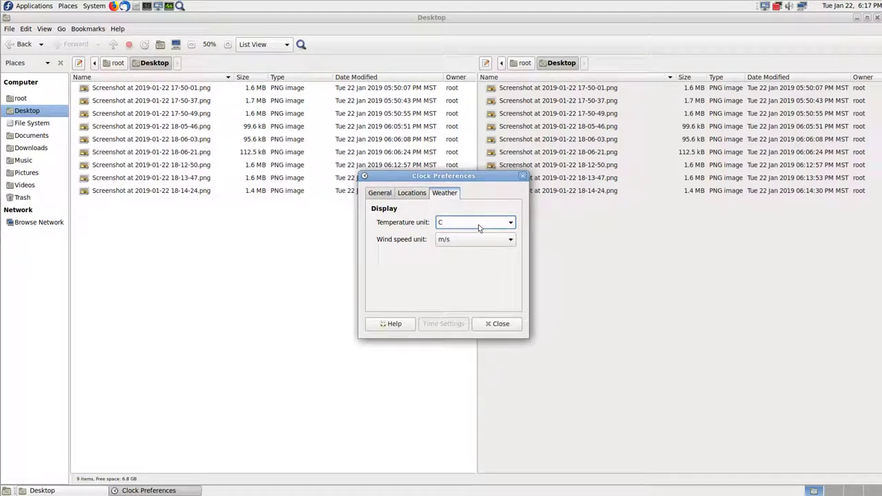
{"action": "left_click", "coordinate": [478, 225]}
{"action": "left_click", "coordinate": [479, 236]}
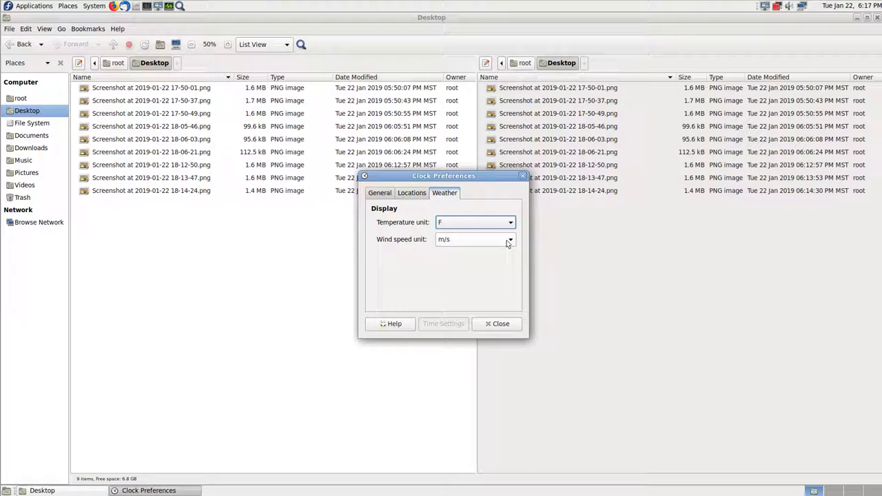
{"action": "left_click", "coordinate": [508, 240]}
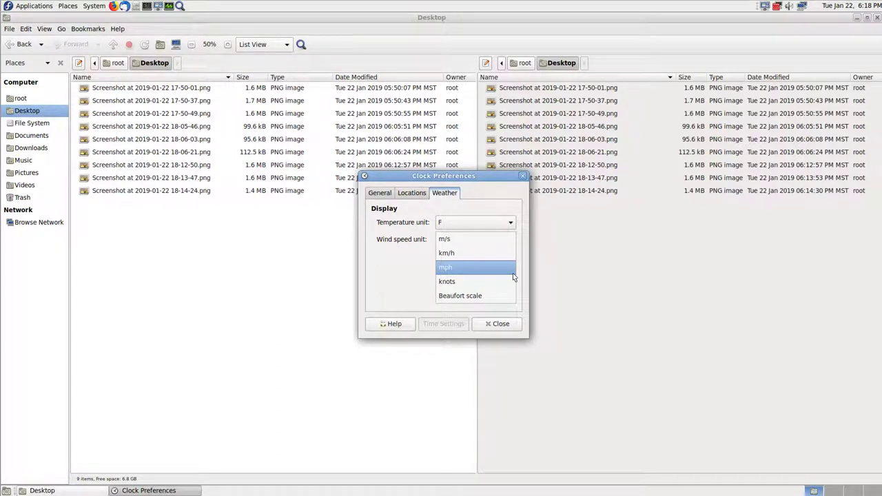
{"action": "left_click", "coordinate": [512, 273]}
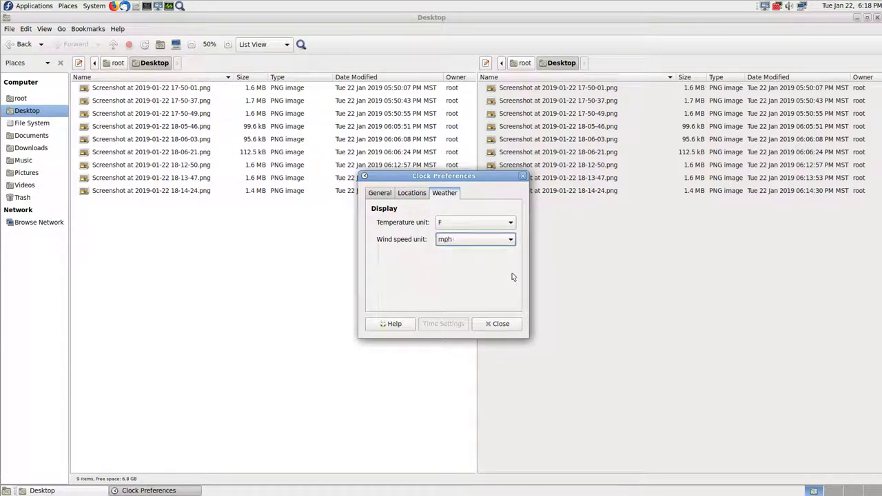
{"action": "left_click", "coordinate": [418, 196]}
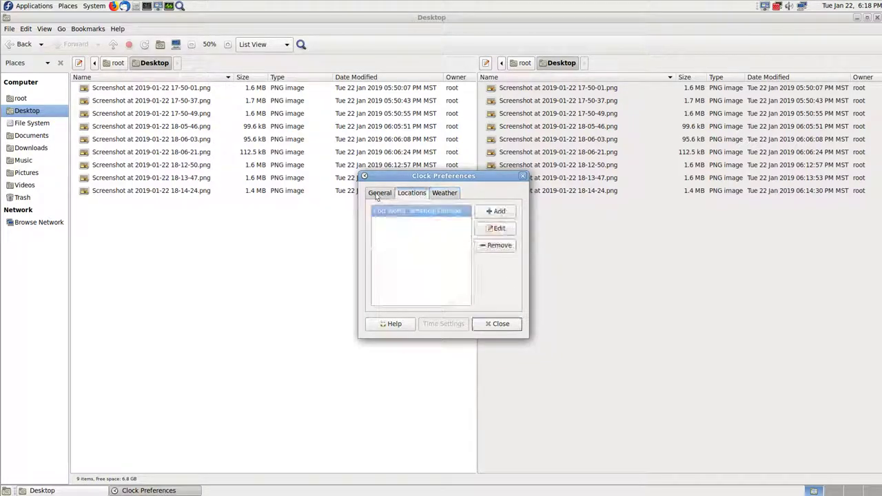
{"action": "left_click", "coordinate": [379, 193]}
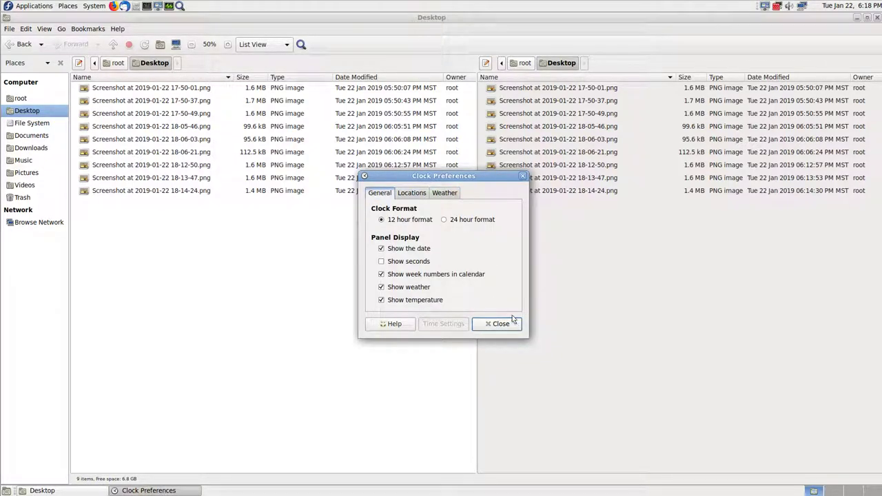
{"action": "left_click", "coordinate": [507, 323]}
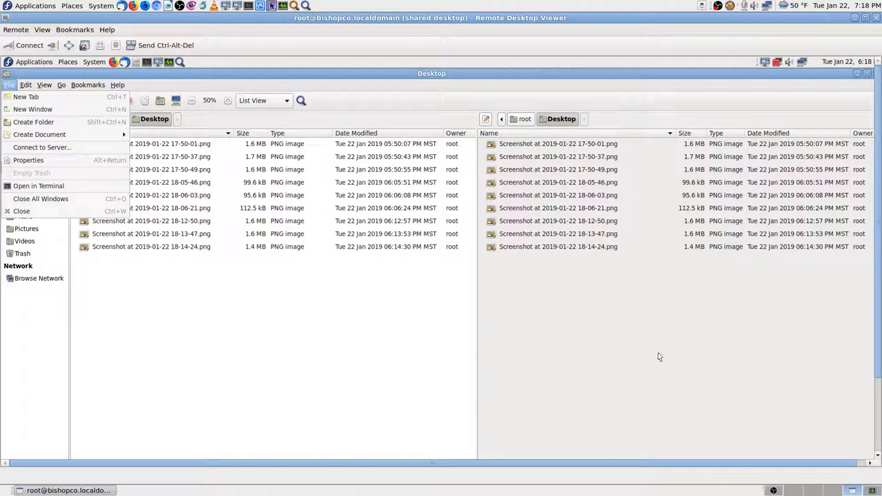
- Return the remote desktop to full screen and open the ScreenShots folder inside Pictures in the second file pane
{"action": "key", "text": "F11"}
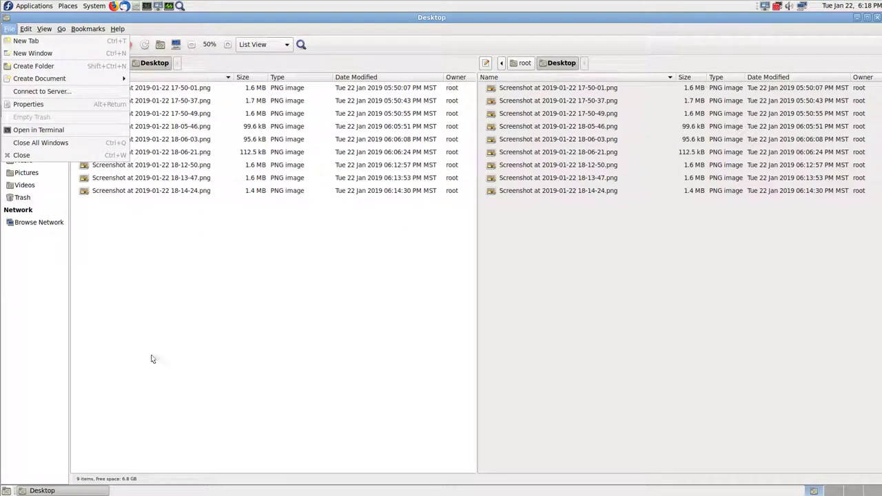
{"action": "left_click", "coordinate": [325, 312]}
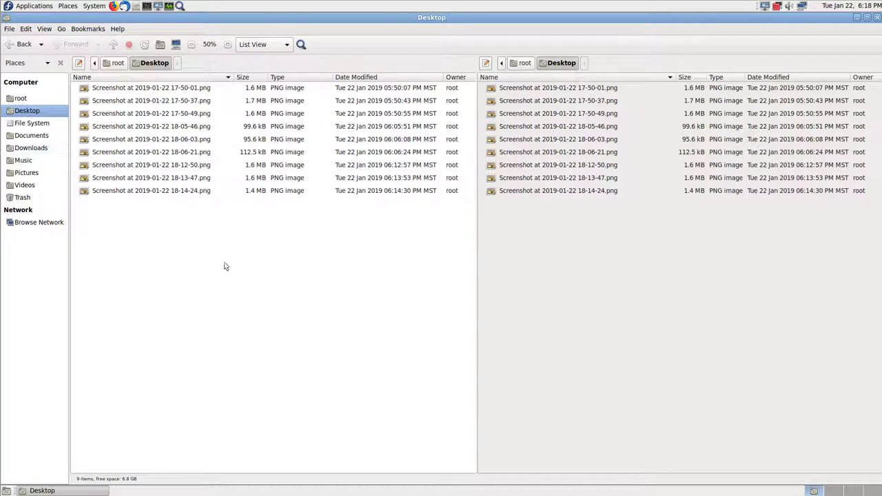
{"action": "left_click", "coordinate": [522, 64]}
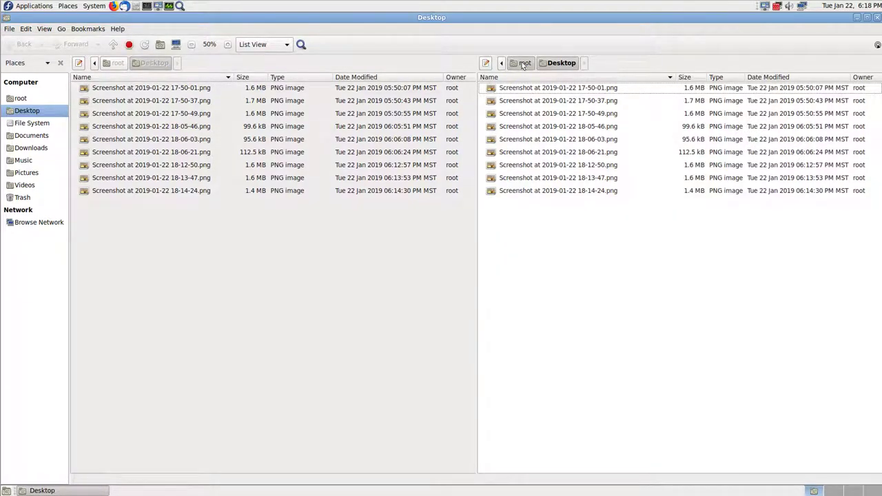
{"action": "left_click", "coordinate": [21, 173]}
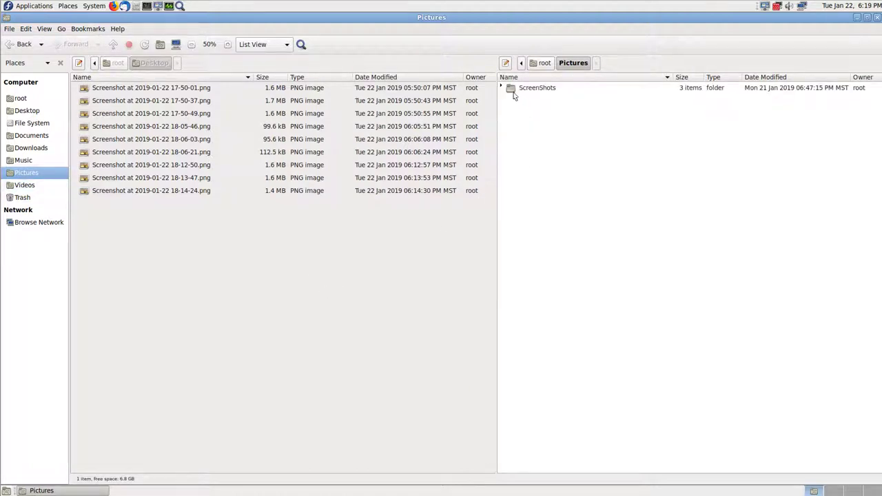
{"action": "left_click", "coordinate": [514, 91]}
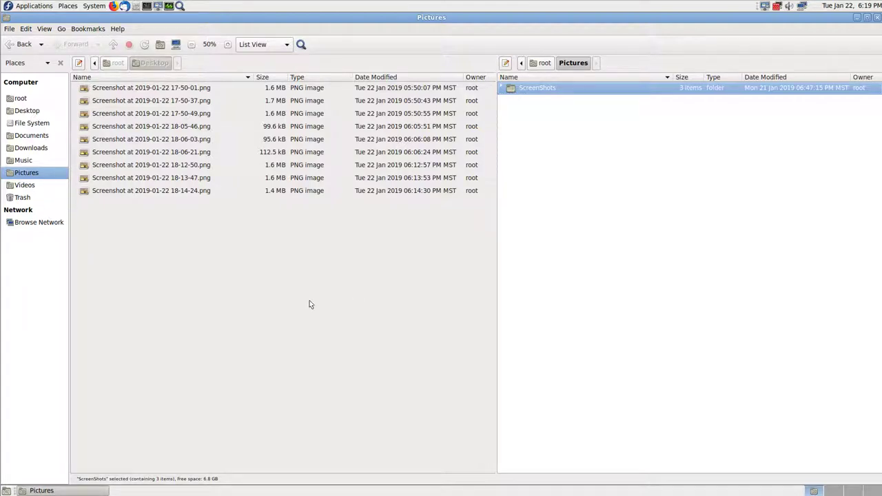
{"action": "key", "text": "Return"}
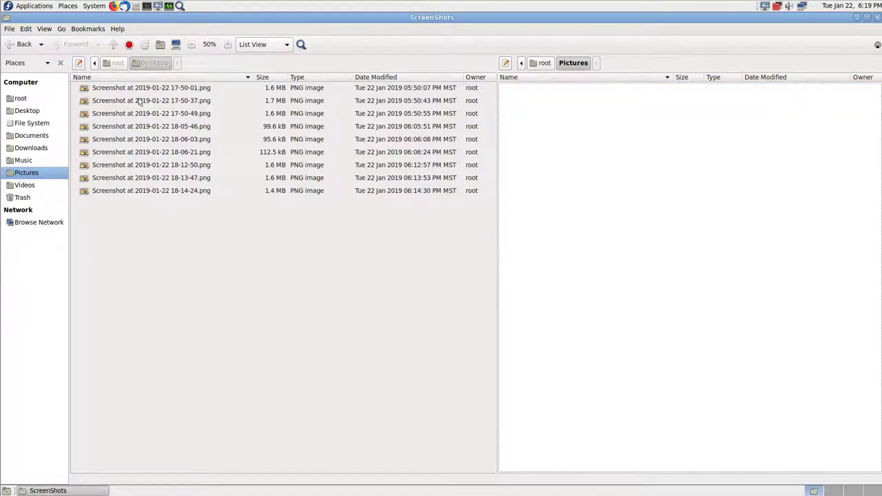
- Move all the screenshot files from the Desktop folder to the ScreenShots folder in the other pane and close the file manager
{"action": "left_click_drag", "start_coordinate": [151, 101], "coordinate": [620, 196]}
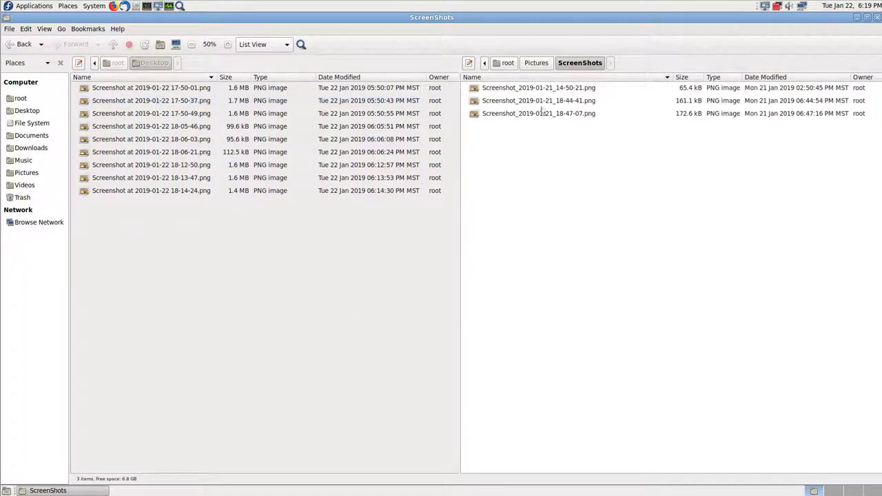
{"action": "left_click", "coordinate": [150, 88]}
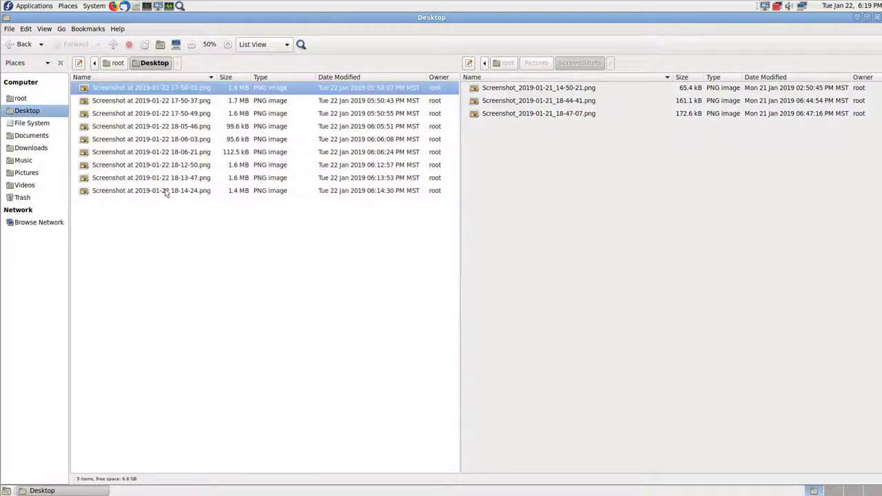
{"action": "left_click", "coordinate": [165, 191], "text": "shift"}
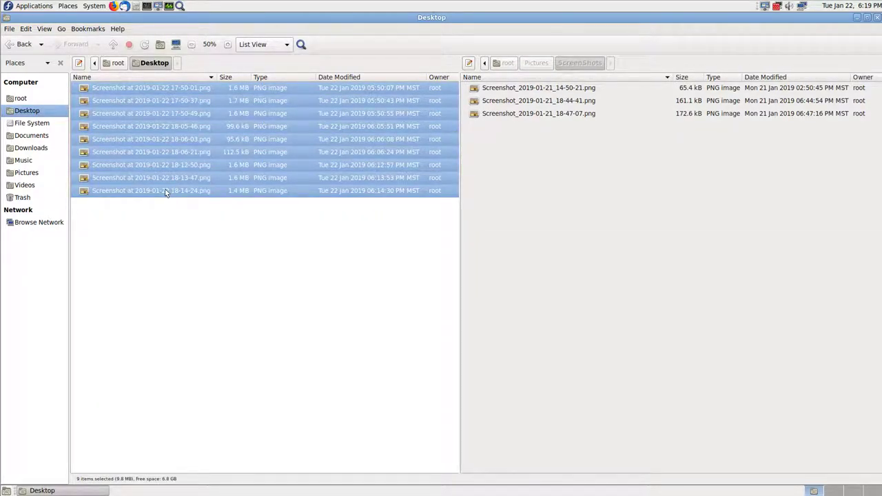
{"action": "right_click", "coordinate": [165, 191]}
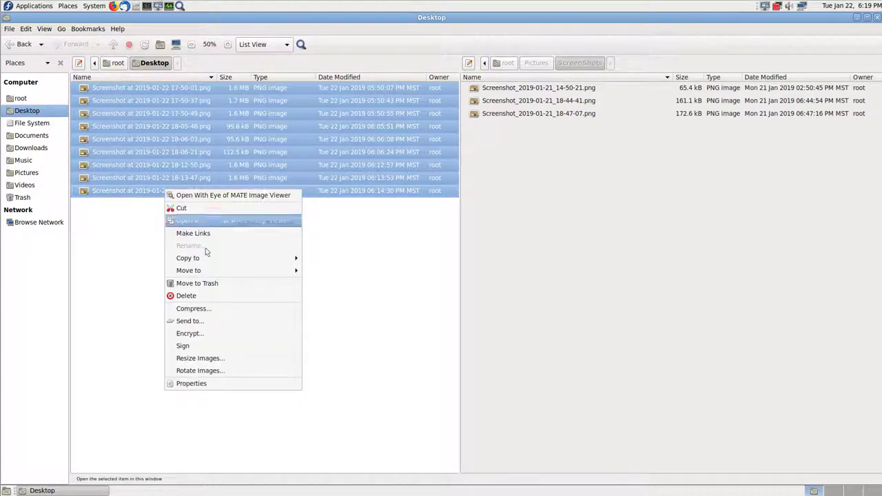
{"action": "mouse_move", "coordinate": [260, 273]}
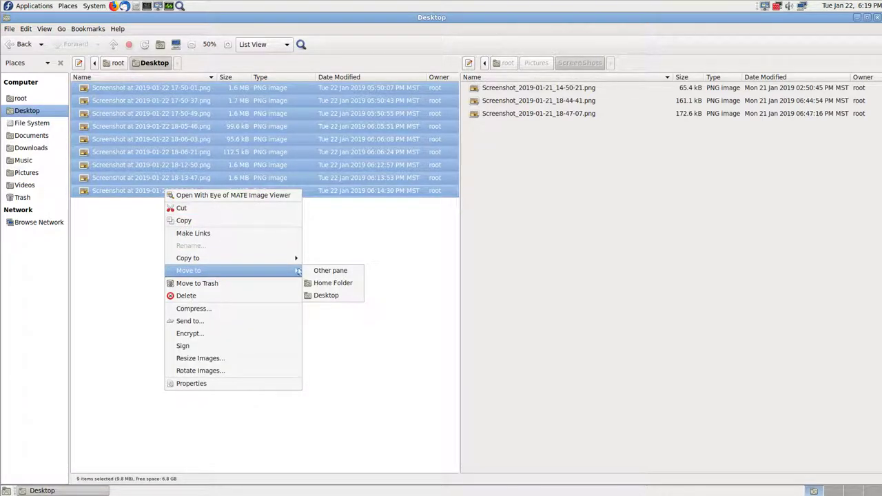
{"action": "left_click", "coordinate": [351, 274]}
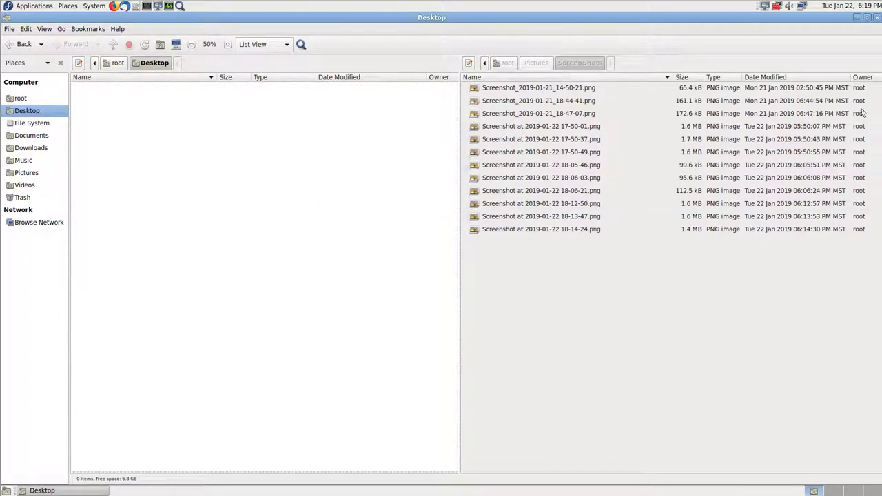
{"action": "left_click", "coordinate": [878, 17]}
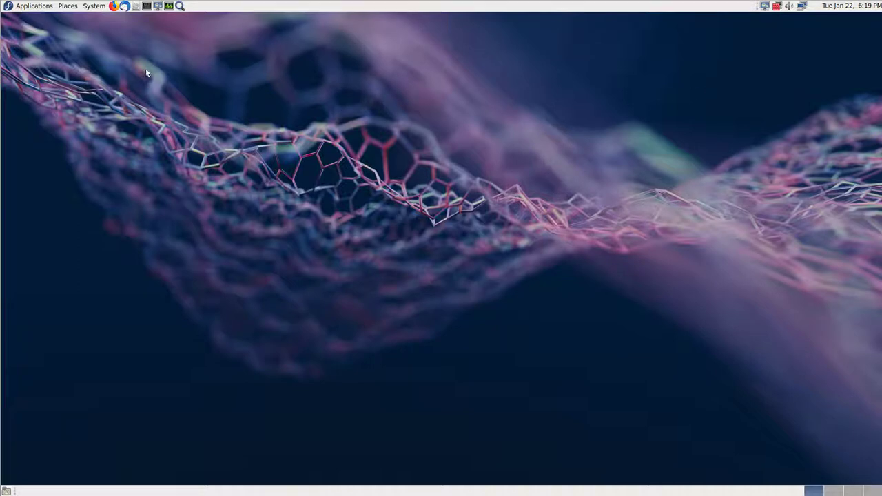
{"action": "left_click", "coordinate": [95, 7]}
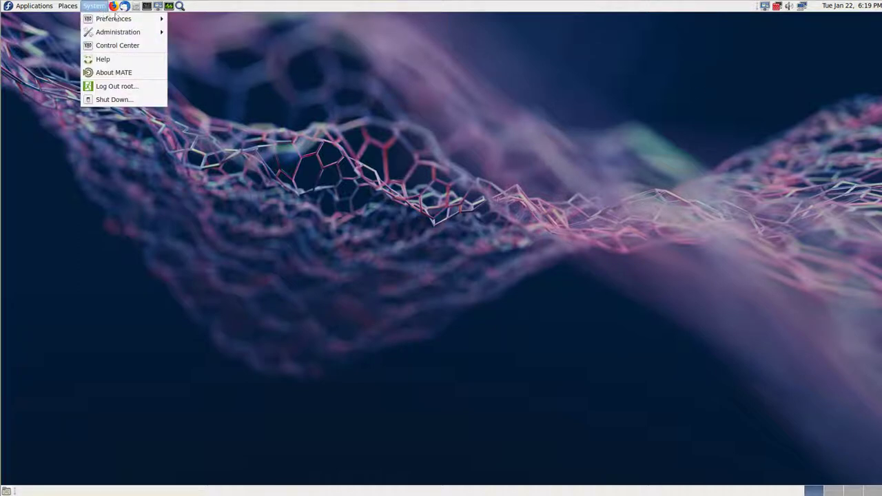
{"action": "mouse_move", "coordinate": [119, 23]}
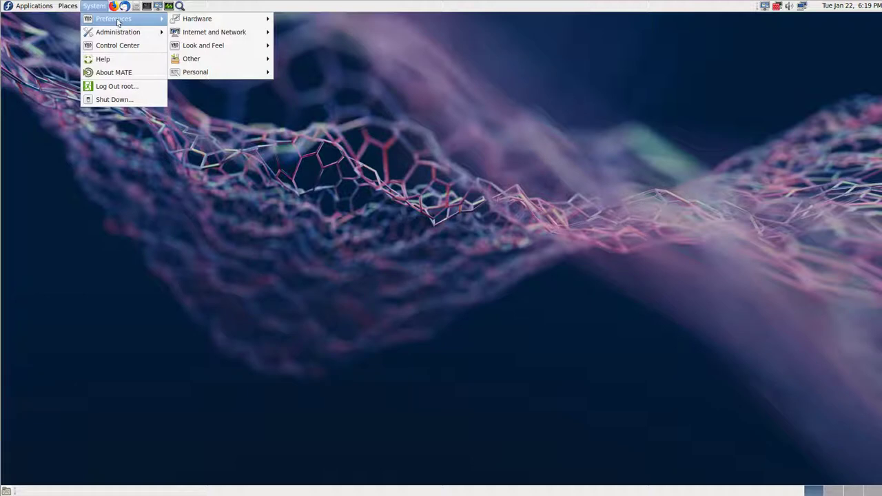
{"action": "mouse_move", "coordinate": [204, 22]}
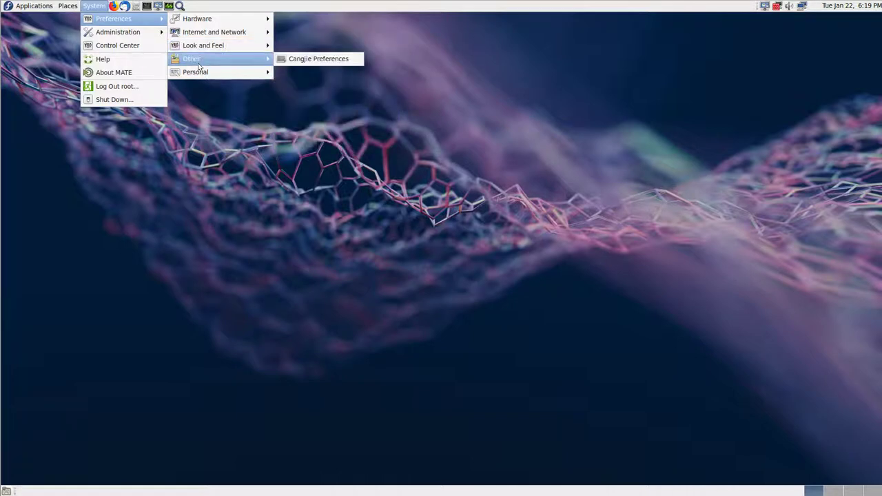
{"action": "mouse_move", "coordinate": [198, 73]}
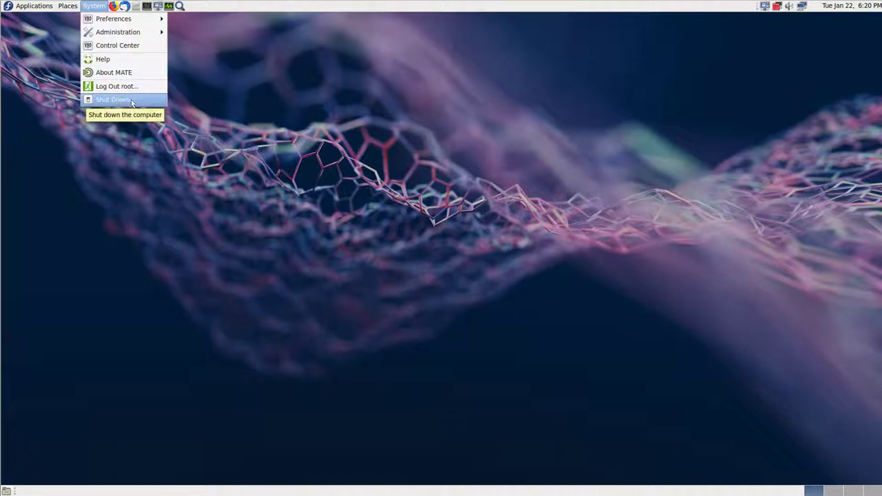
{"action": "left_click", "coordinate": [597, 25]}
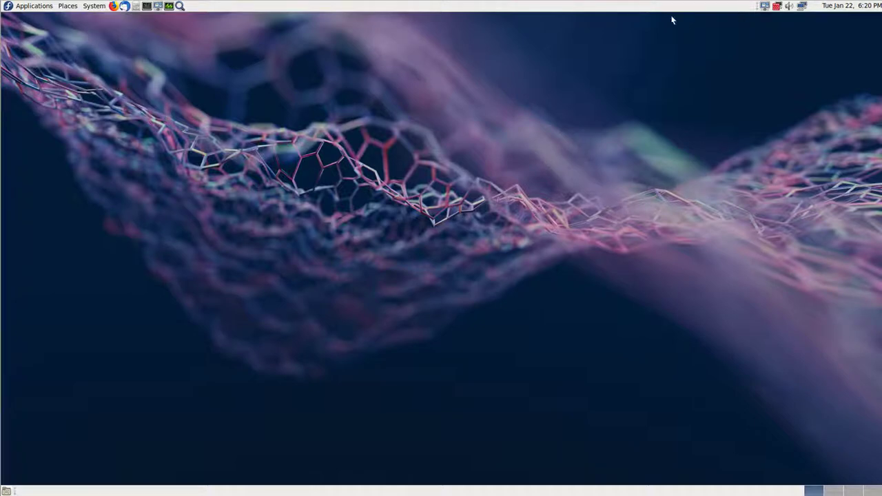
- Add the Force Quit item to the upper panel beside the notification icons
{"action": "right_click", "coordinate": [743, 9]}
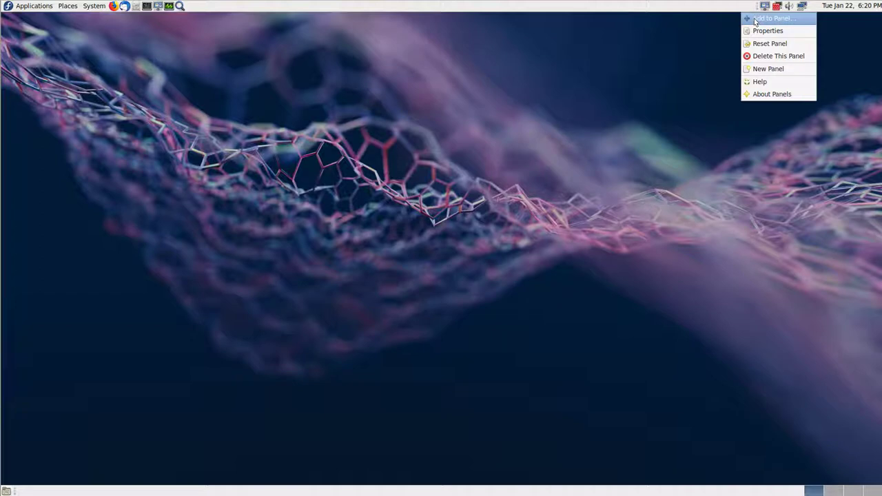
{"action": "key", "text": "Escape"}
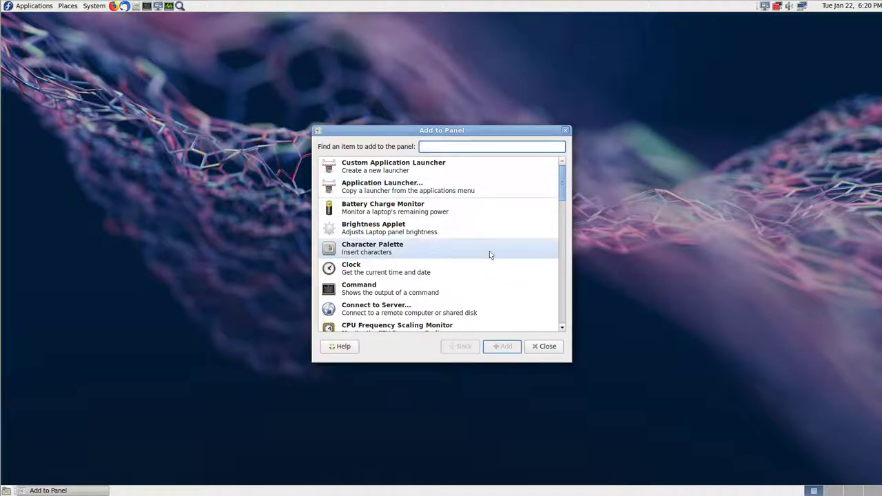
{"action": "scroll", "coordinate": [490, 255], "scroll_direction": "down", "scroll_amount": 3}
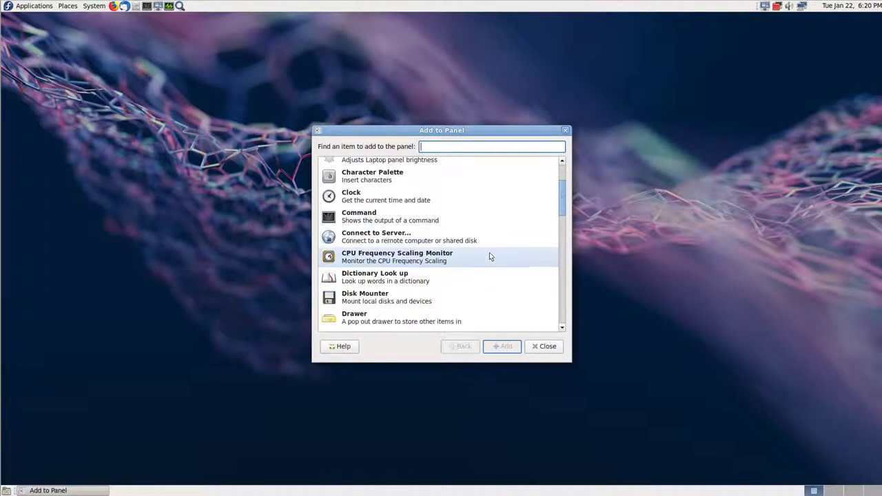
{"action": "scroll", "coordinate": [490, 256], "scroll_direction": "down", "scroll_amount": 2}
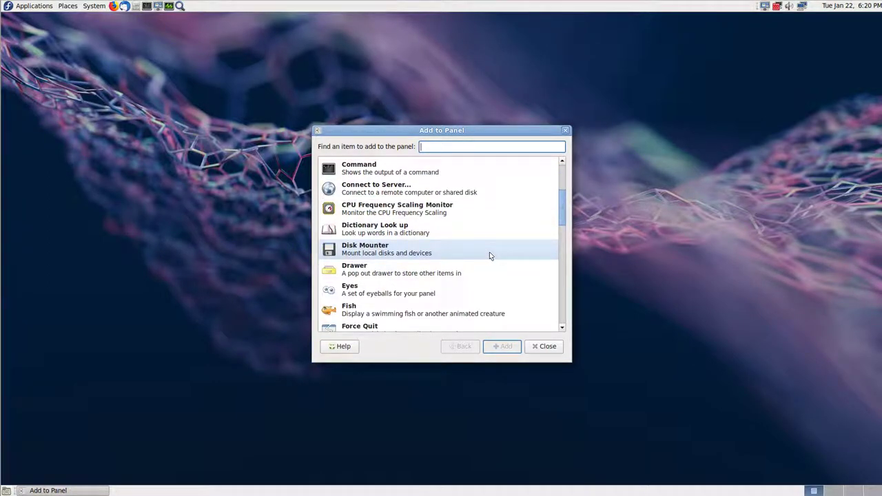
{"action": "scroll", "coordinate": [490, 256], "scroll_direction": "down", "scroll_amount": 1}
{"action": "scroll", "coordinate": [490, 256], "scroll_direction": "down", "scroll_amount": 2}
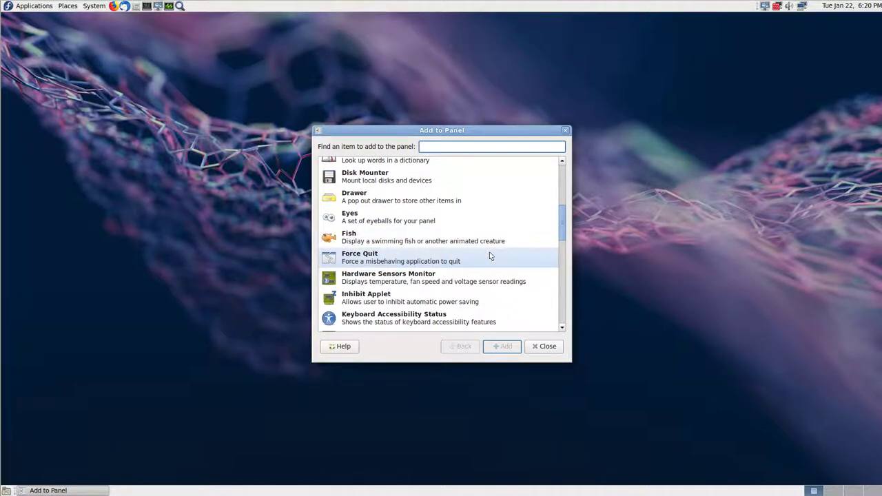
{"action": "left_click", "coordinate": [487, 256]}
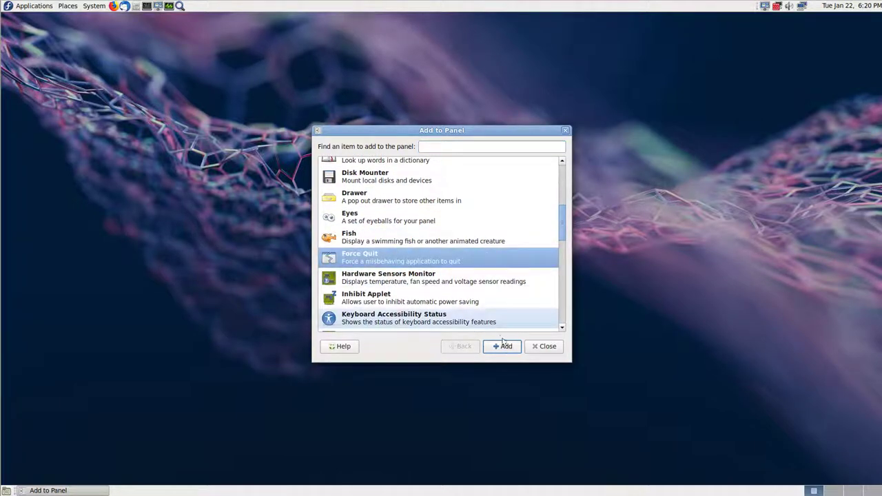
{"action": "left_click", "coordinate": [503, 347]}
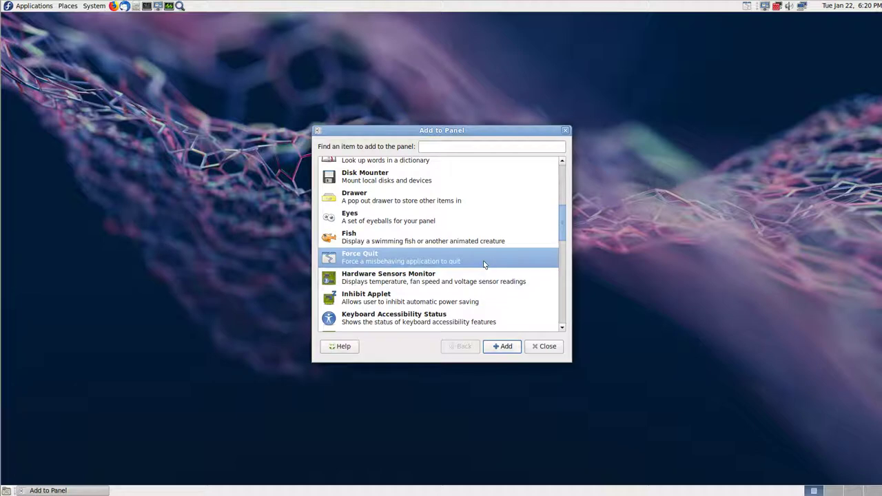
- Add the Shut Down item to the upper panel beside the Force Quit item
{"action": "scroll", "coordinate": [483, 264], "scroll_direction": "down", "scroll_amount": 1}
{"action": "scroll", "coordinate": [483, 260], "scroll_direction": "down", "scroll_amount": 2}
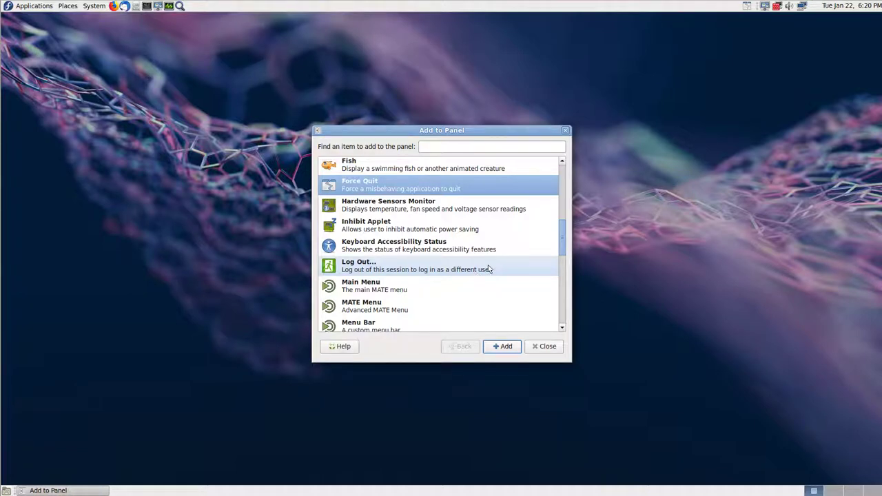
{"action": "scroll", "coordinate": [488, 269], "scroll_direction": "down", "scroll_amount": 3}
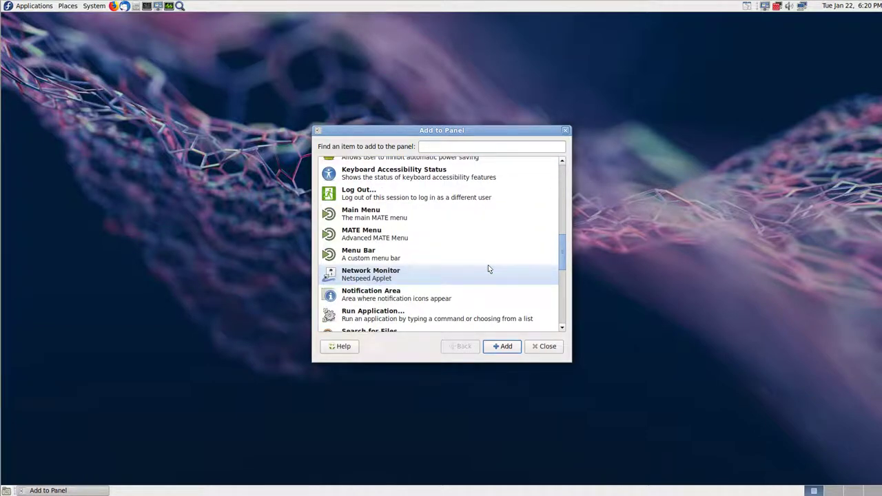
{"action": "scroll", "coordinate": [488, 269], "scroll_direction": "down", "scroll_amount": 2}
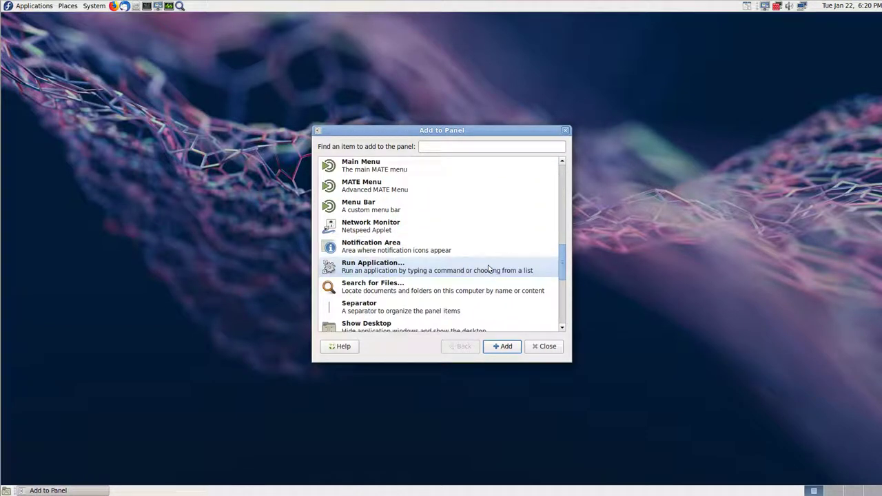
{"action": "scroll", "coordinate": [488, 267], "scroll_direction": "down", "scroll_amount": 4}
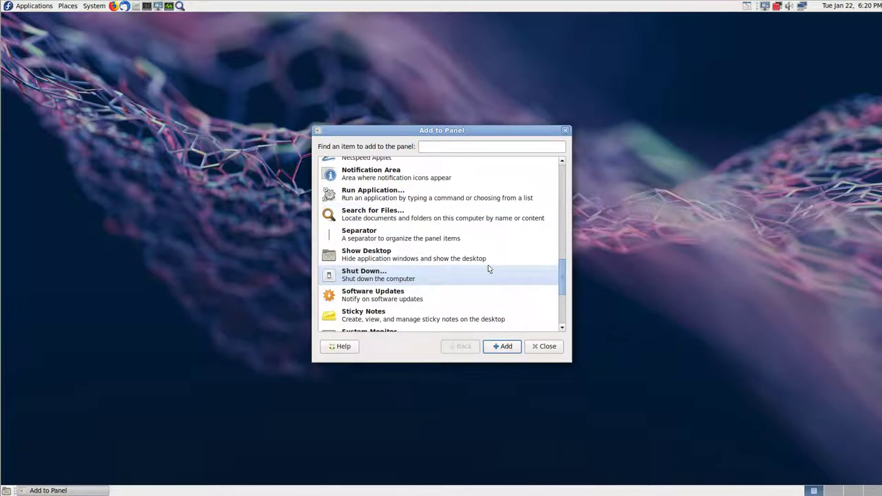
{"action": "left_click", "coordinate": [381, 247]}
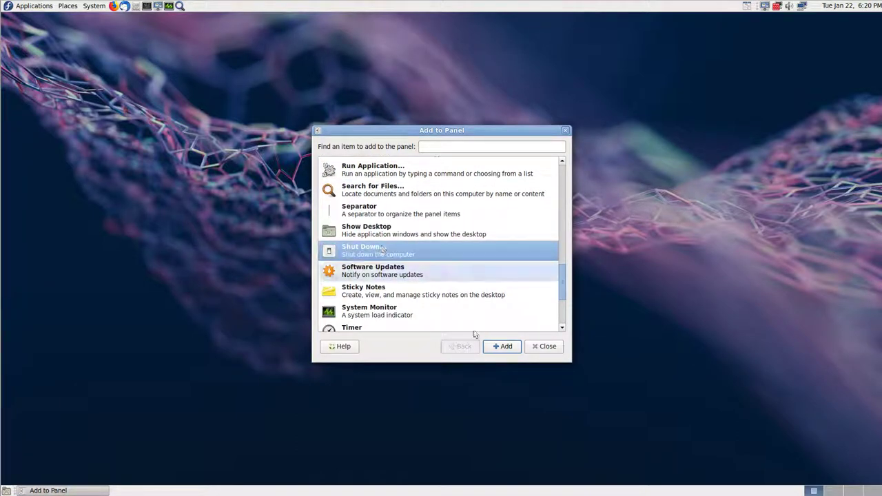
{"action": "left_click", "coordinate": [506, 347]}
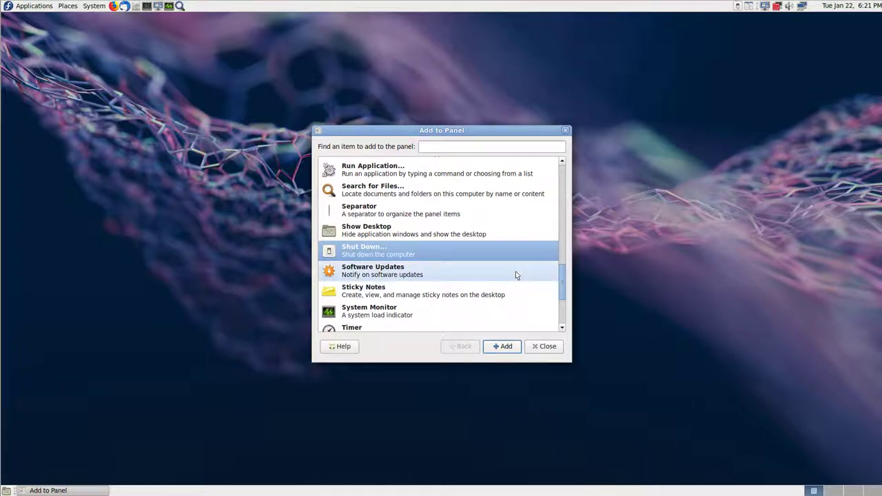
- Review the other items available for the panel and close the Add to Panel dialog
{"action": "scroll", "coordinate": [516, 275], "scroll_direction": "down", "scroll_amount": 3}
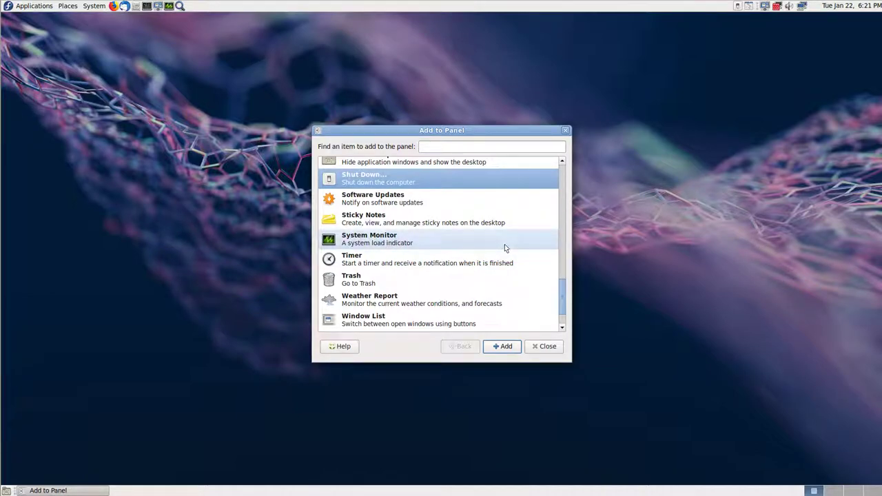
{"action": "scroll", "coordinate": [504, 247], "scroll_direction": "down", "scroll_amount": 2}
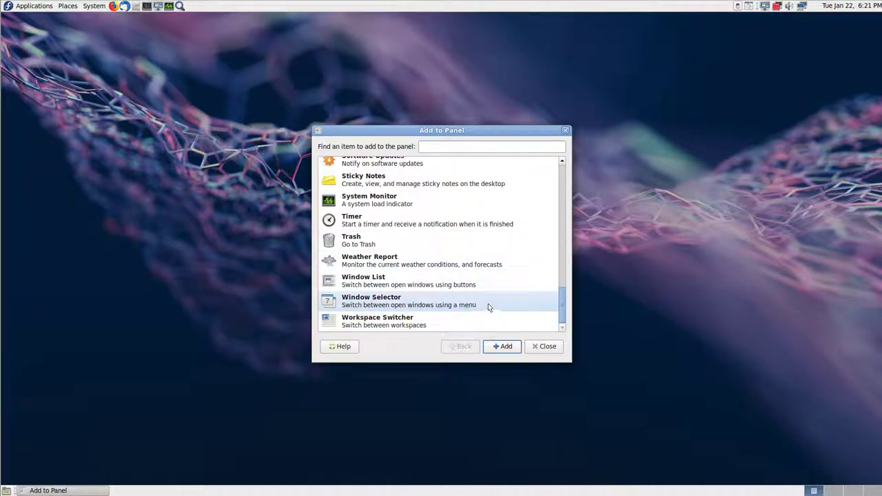
{"action": "scroll", "coordinate": [483, 232], "scroll_direction": "up", "scroll_amount": 3}
{"action": "left_click", "coordinate": [482, 232]}
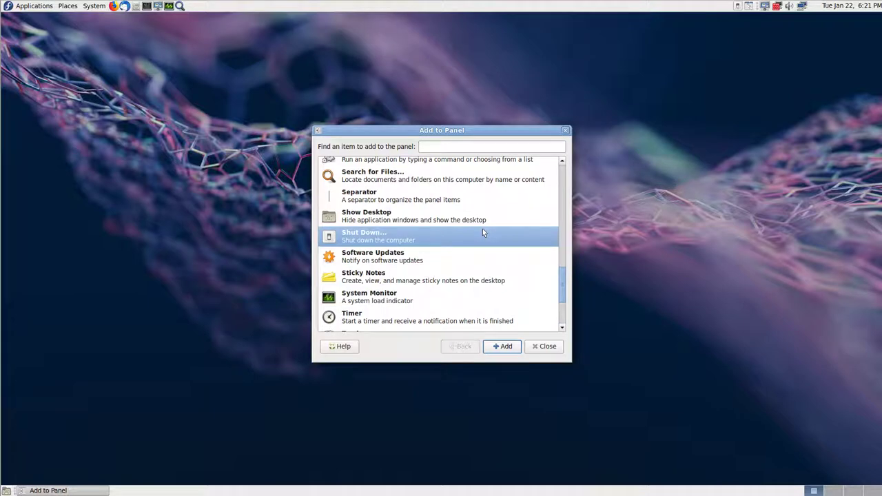
{"action": "left_click", "coordinate": [411, 198]}
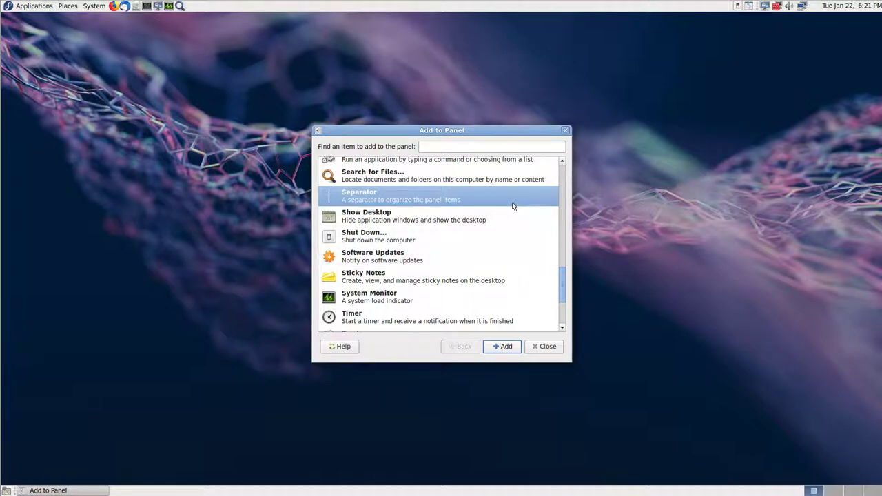
{"action": "scroll", "coordinate": [524, 207], "scroll_direction": "up", "scroll_amount": 5}
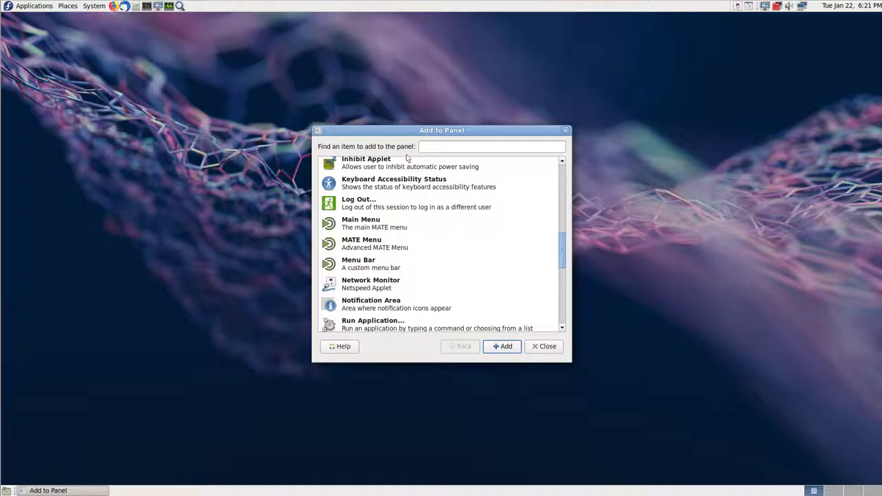
{"action": "left_click", "coordinate": [556, 346]}
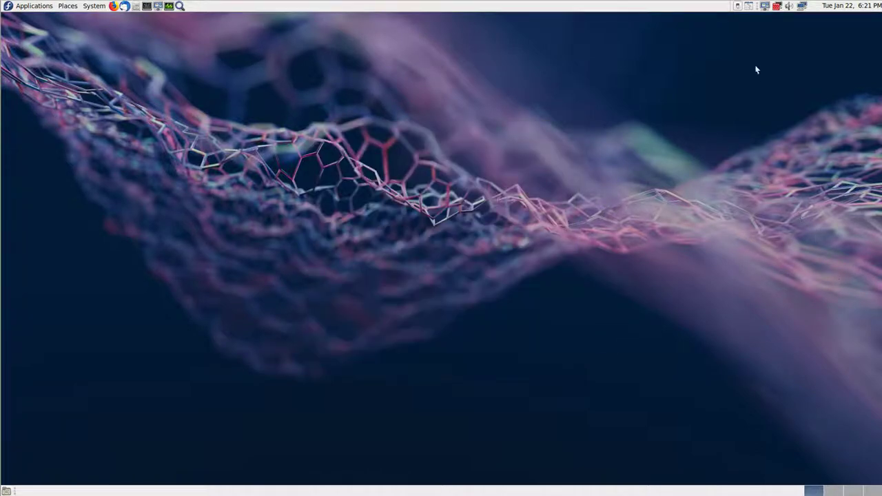
- Move the Force Quit item to the left of the Shut Down item, and bring up the shutdown prompt and cancel it
{"action": "right_click", "coordinate": [749, 5]}
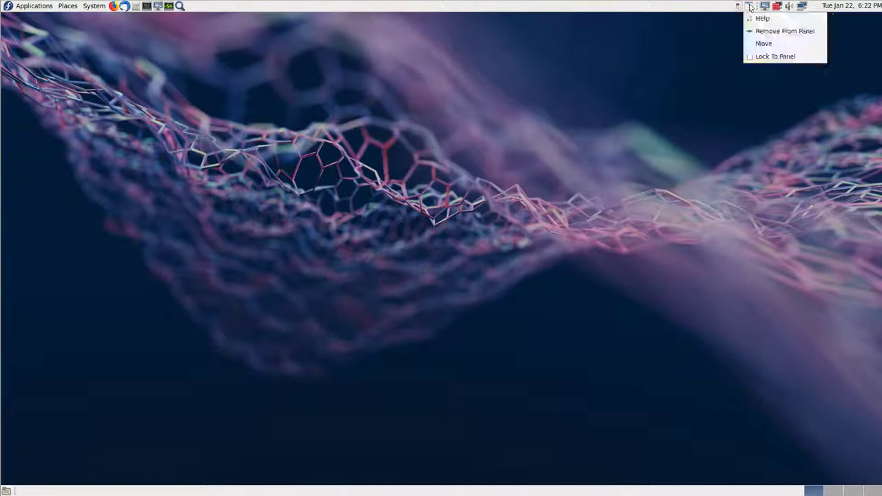
{"action": "left_click", "coordinate": [775, 44]}
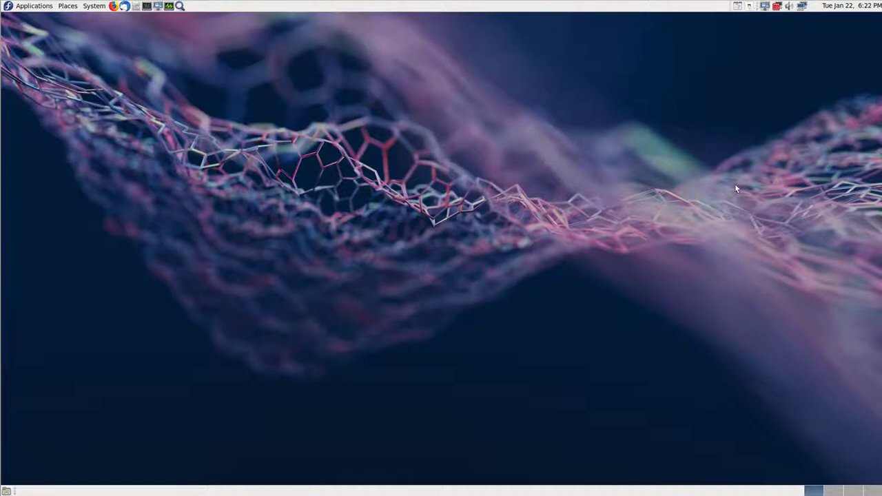
{"action": "key", "text": "ctrl+alt+Delete"}
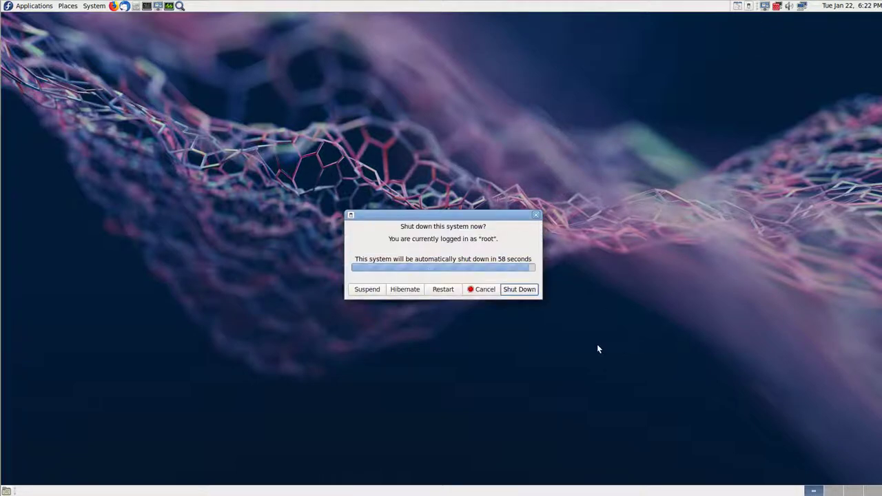
{"action": "left_click", "coordinate": [490, 292]}
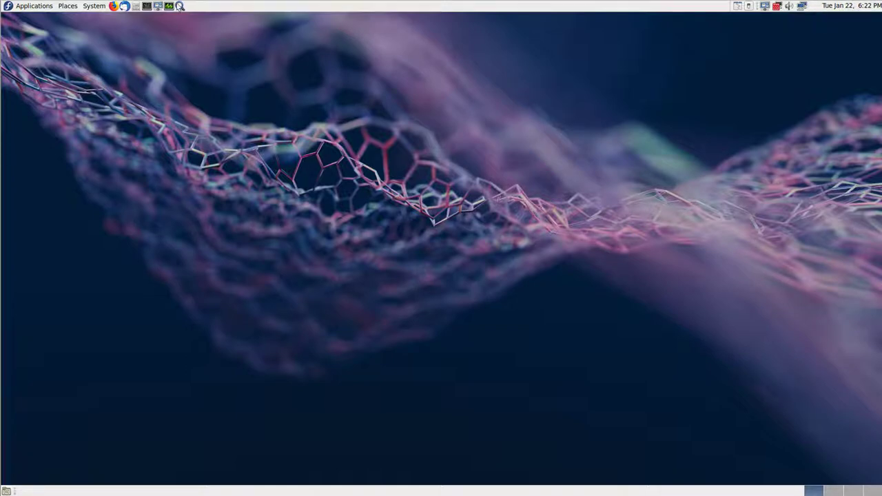
- Open the Control Center maximized, examine its settings groups and close it
{"action": "left_click", "coordinate": [94, 7]}
{"action": "mouse_move", "coordinate": [133, 35]}
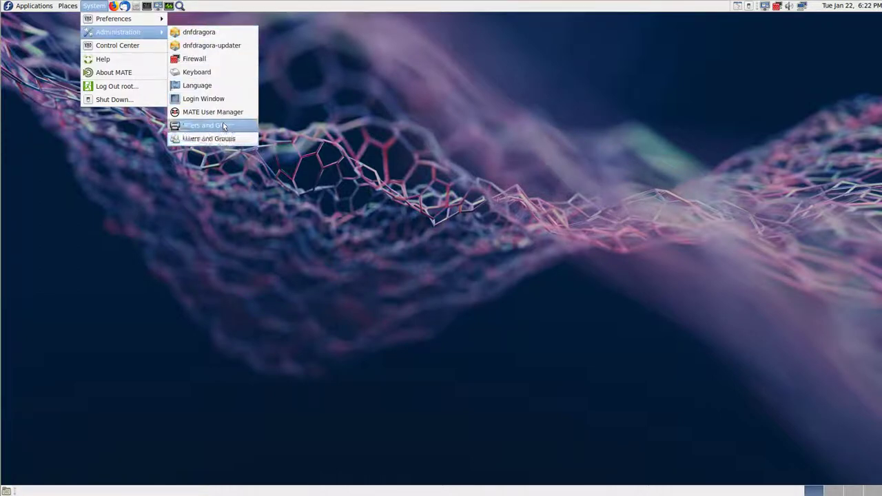
{"action": "mouse_move", "coordinate": [133, 19]}
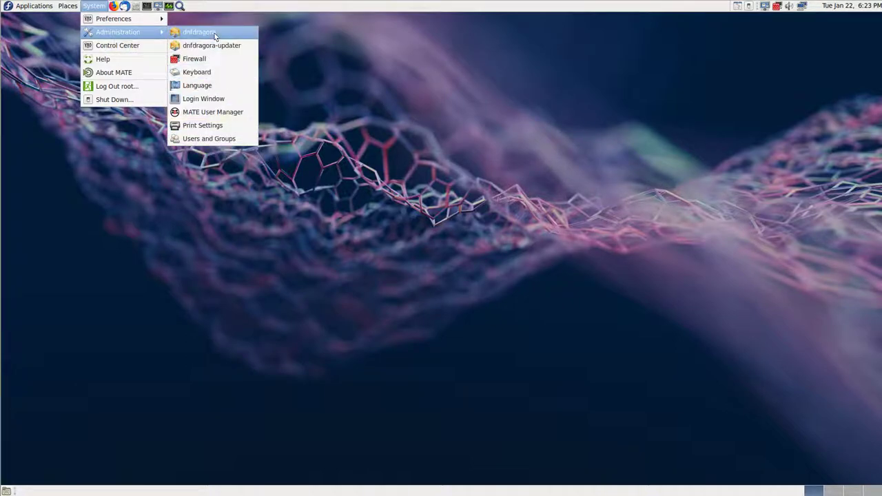
{"action": "left_click", "coordinate": [139, 45]}
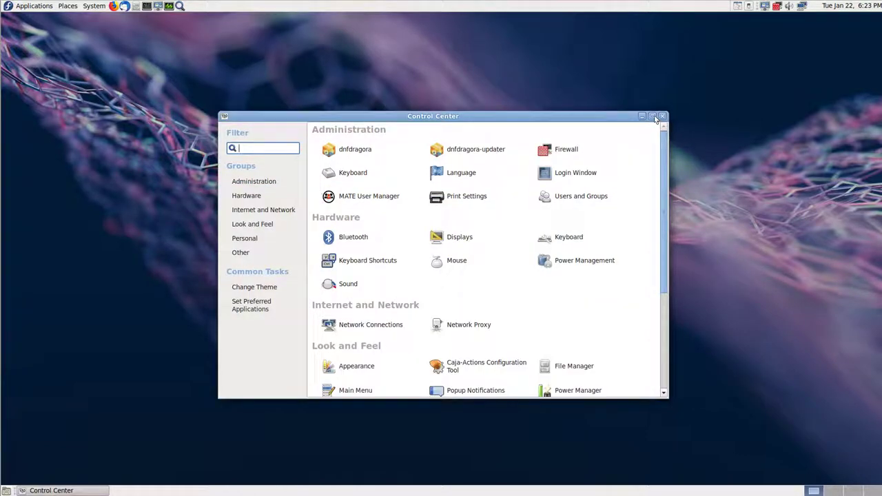
{"action": "left_click", "coordinate": [653, 117]}
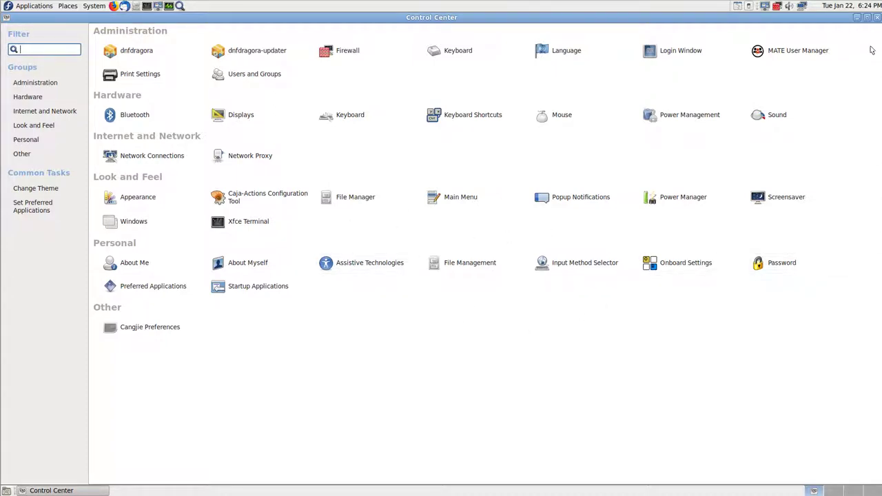
{"action": "left_click", "coordinate": [876, 18]}
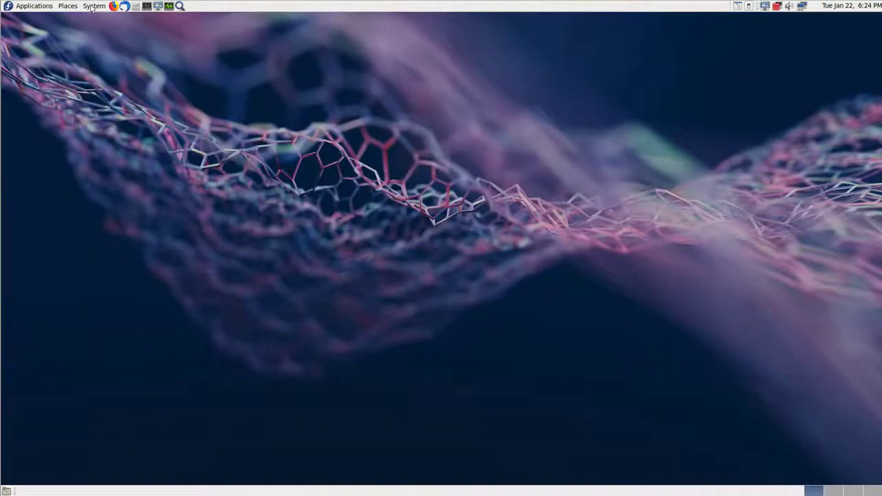
{"action": "left_click", "coordinate": [91, 8]}
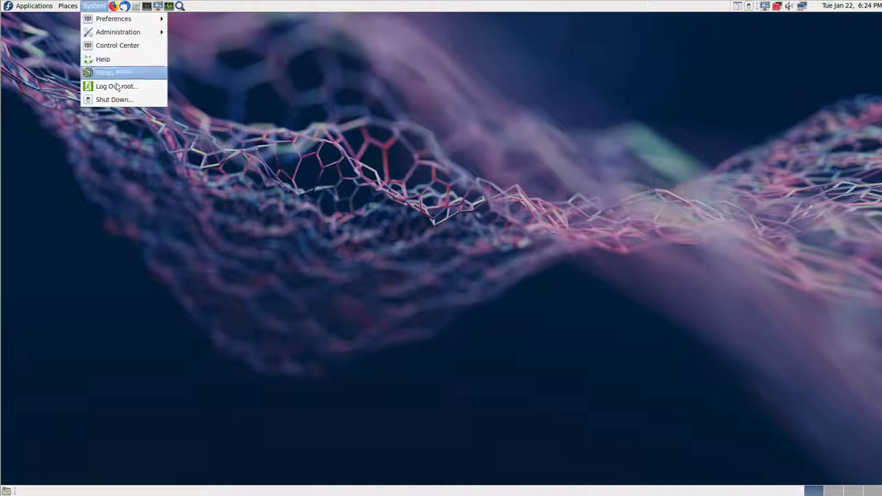
{"action": "mouse_move", "coordinate": [108, 34]}
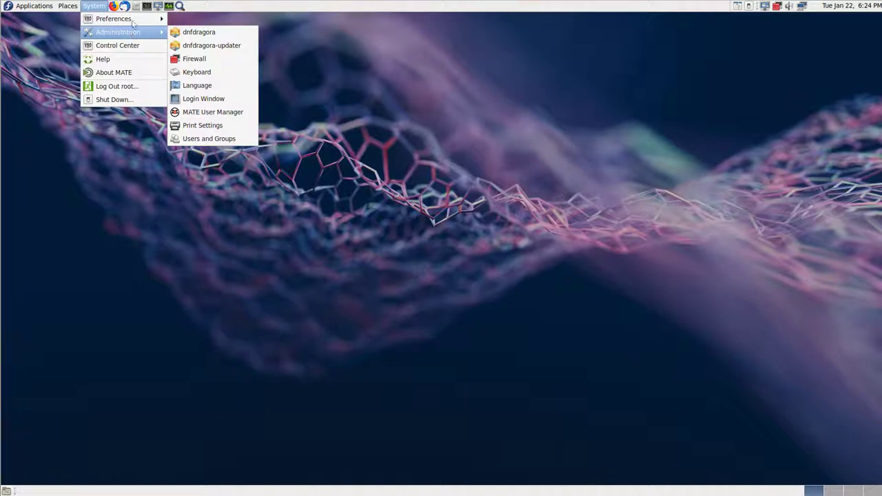
{"action": "mouse_move", "coordinate": [135, 19]}
{"action": "left_click", "coordinate": [94, 5]}
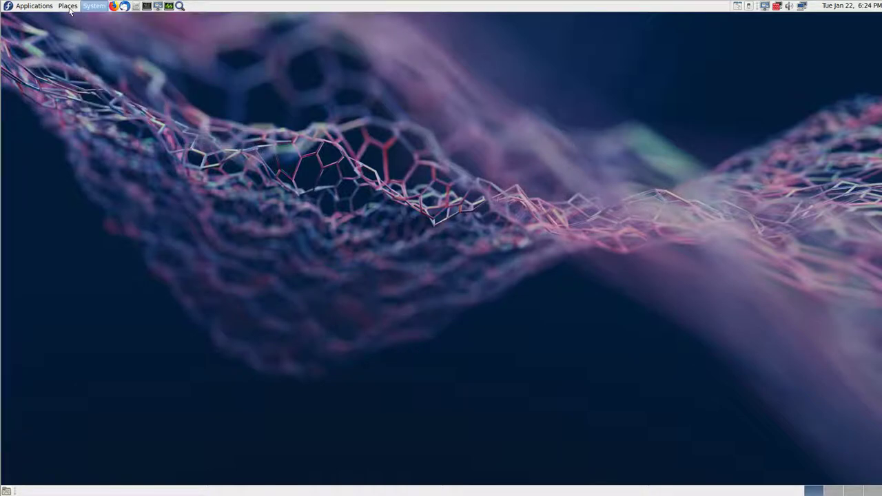
{"action": "left_click", "coordinate": [67, 7]}
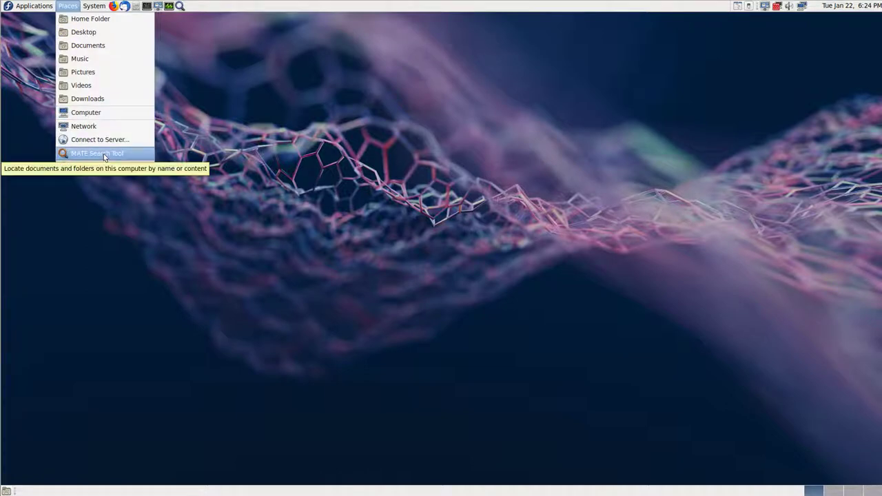
{"action": "mouse_move", "coordinate": [104, 165]}
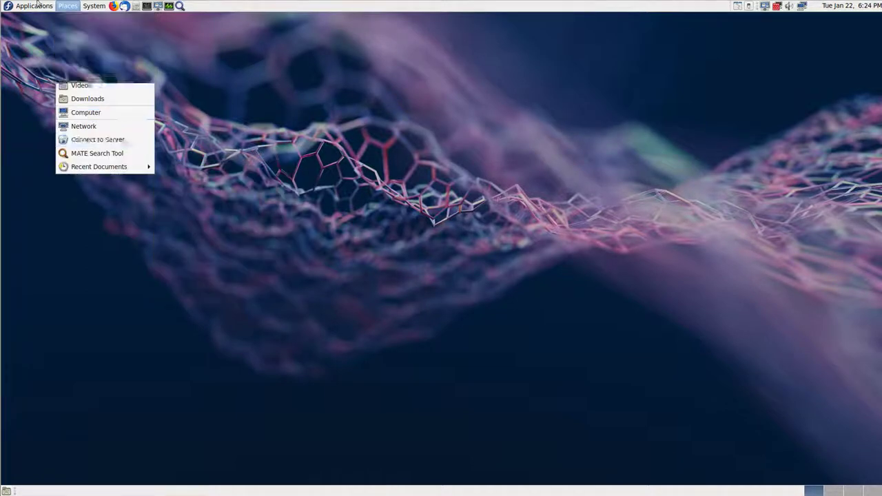
- Add a MATE Search Tool launcher to the upper panel and move it to the left of the Application Finder launcher
{"action": "mouse_move", "coordinate": [34, 6]}
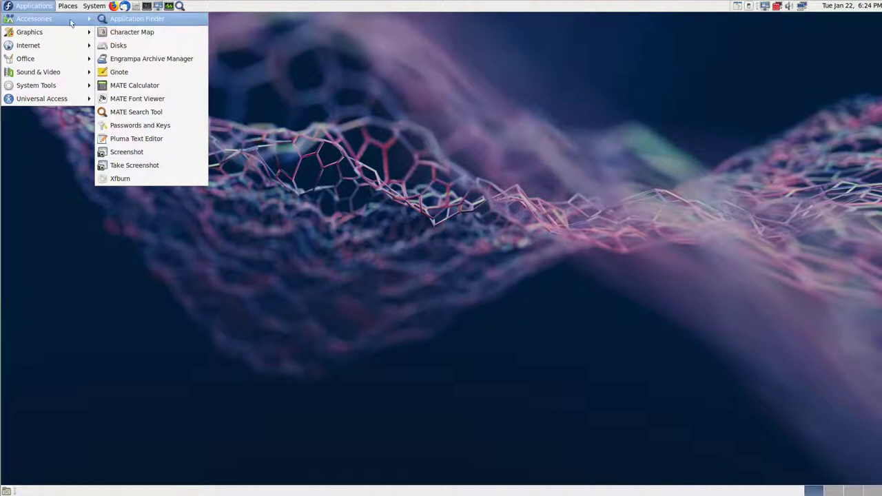
{"action": "right_click", "coordinate": [141, 114]}
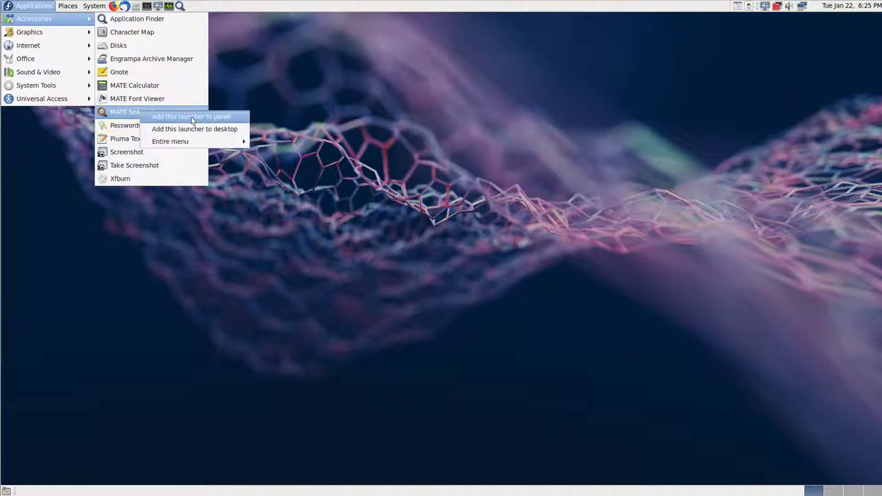
{"action": "left_click", "coordinate": [191, 116]}
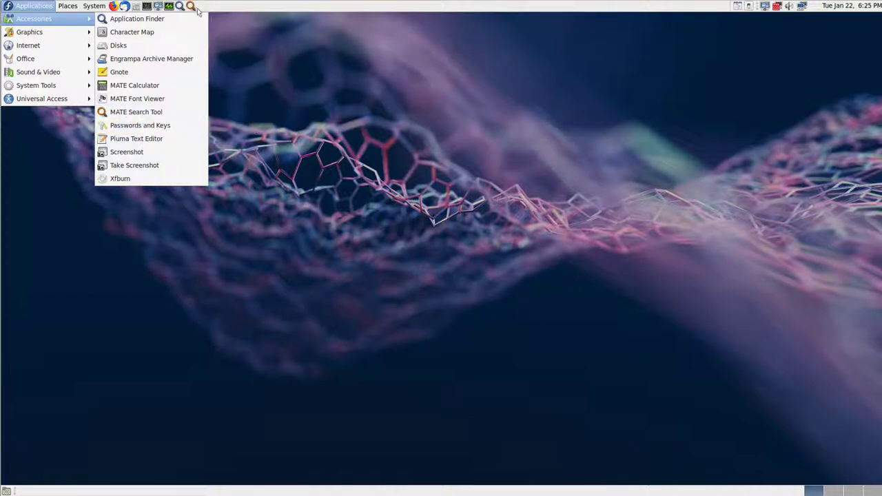
{"action": "left_click", "coordinate": [285, 42]}
{"action": "right_click", "coordinate": [191, 6]}
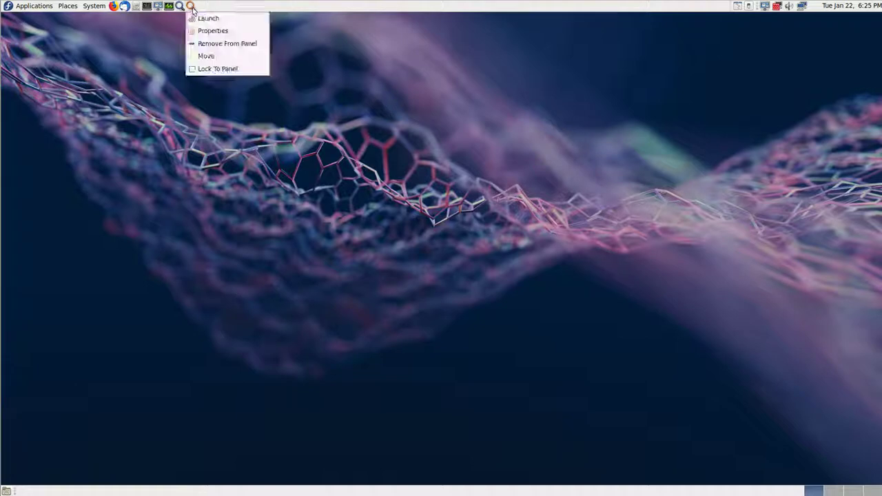
{"action": "left_click", "coordinate": [178, 19]}
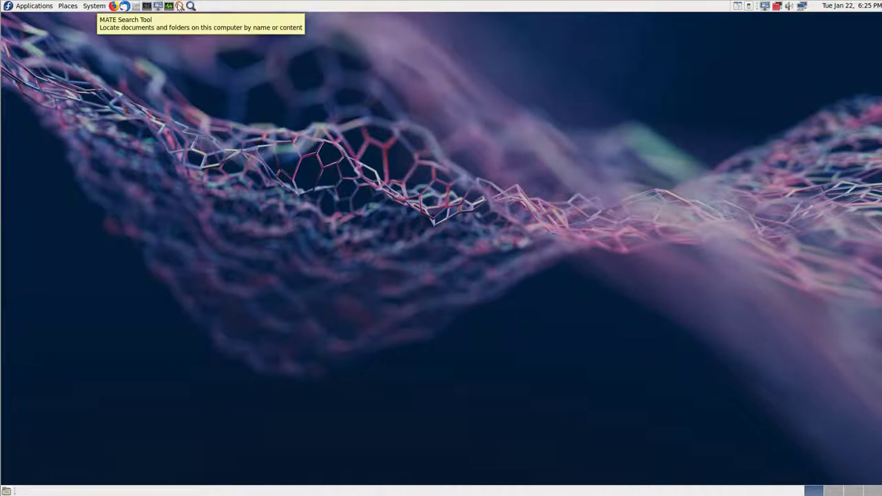
- Open the list of installed application categories
{"action": "left_click", "coordinate": [31, 9]}
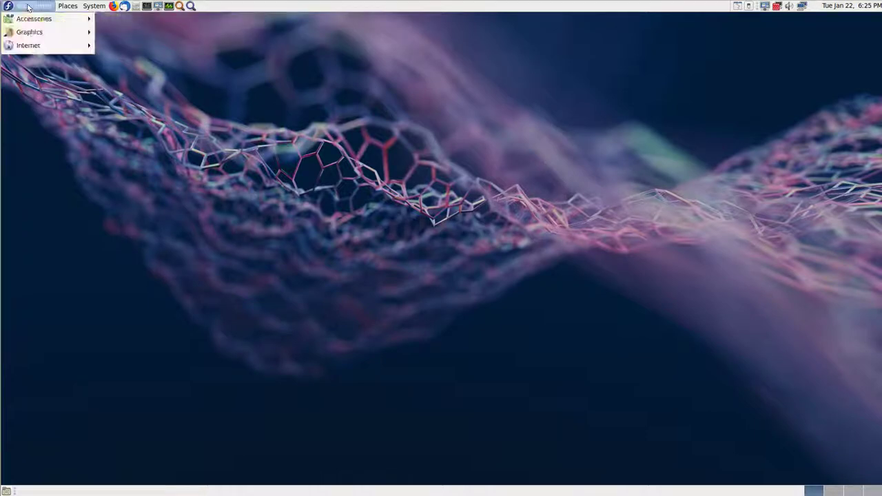
{"action": "mouse_move", "coordinate": [44, 46]}
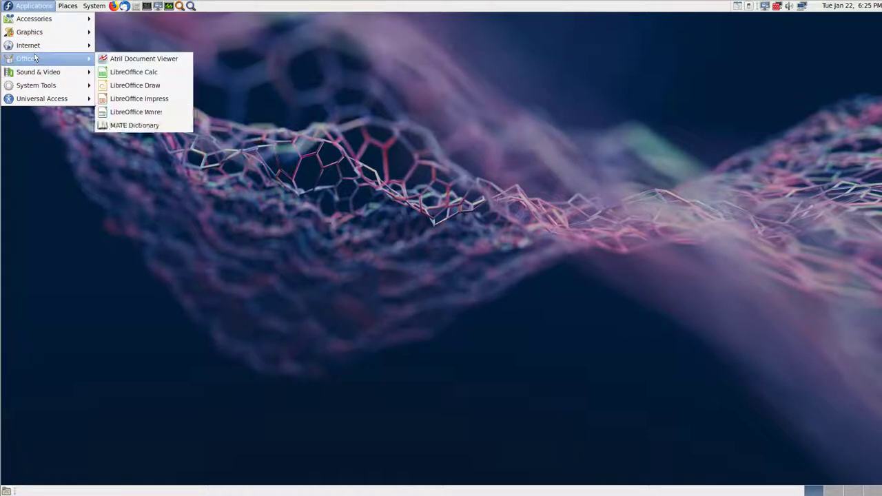
{"action": "mouse_move", "coordinate": [39, 74]}
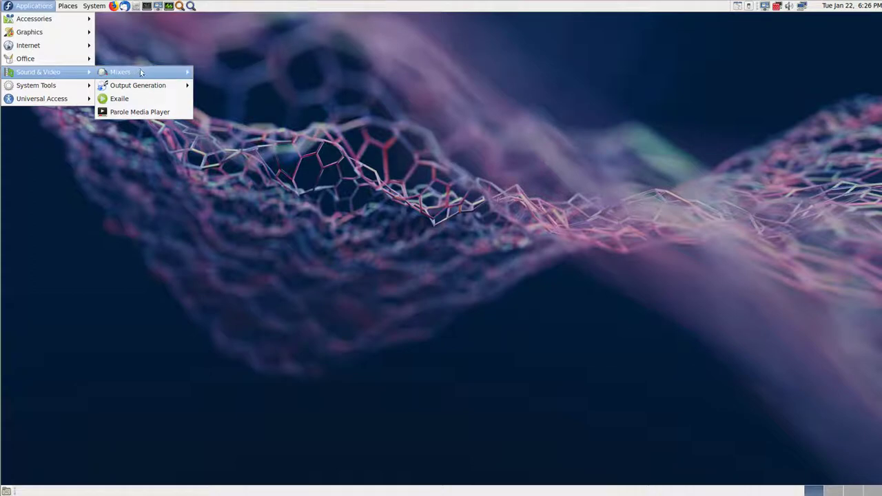
{"action": "mouse_move", "coordinate": [149, 74]}
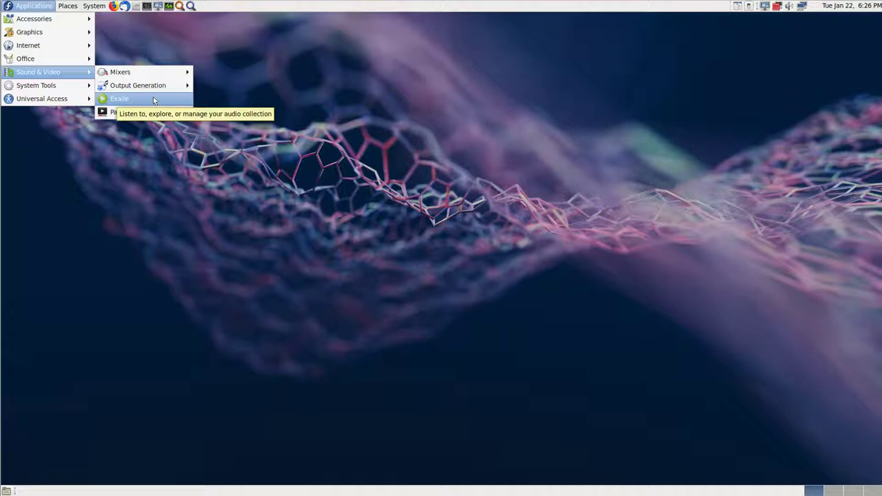
{"action": "mouse_move", "coordinate": [53, 88]}
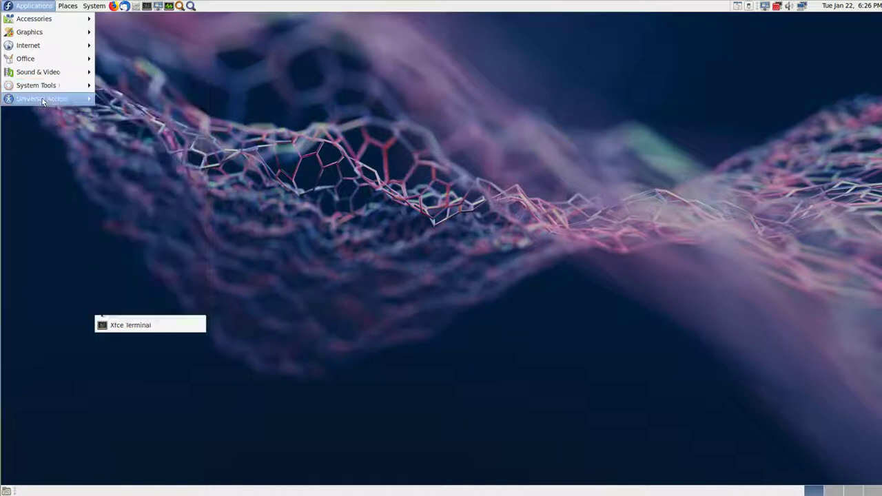
{"action": "left_click", "coordinate": [315, 155]}
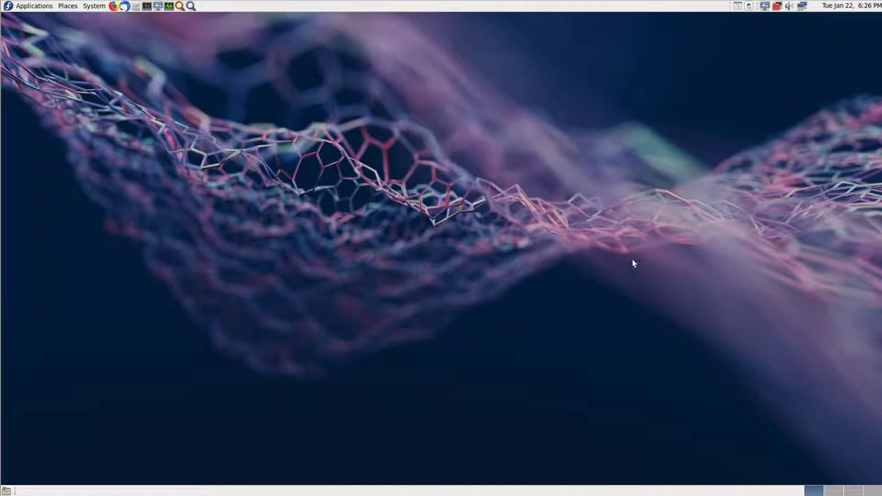
- Leave the remote desktop's full-screen view, switch OBS to the 10inch Tablet scene, and return to Remote Desktop Viewer
{"action": "key", "text": "F11"}
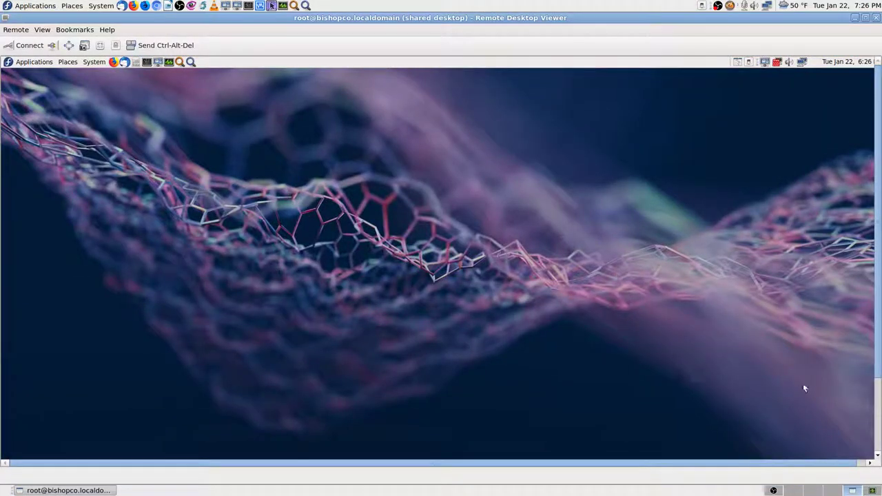
{"action": "key", "text": "alt+Tab"}
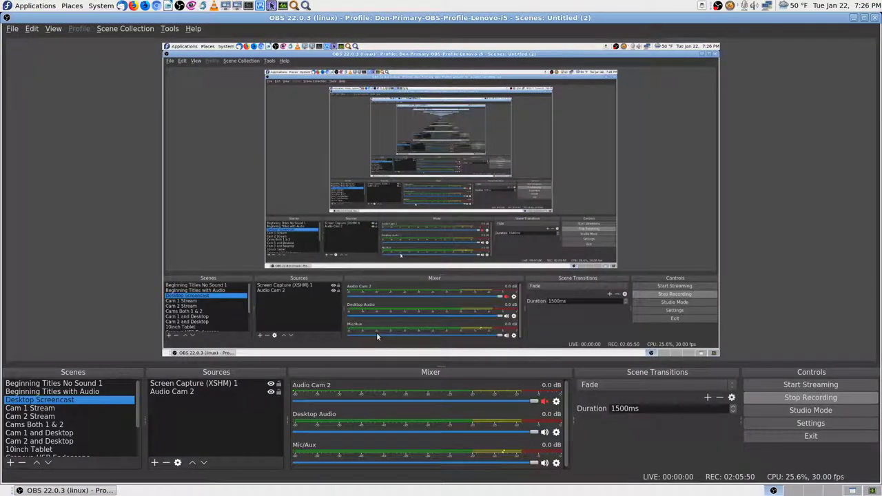
{"action": "left_click", "coordinate": [45, 449]}
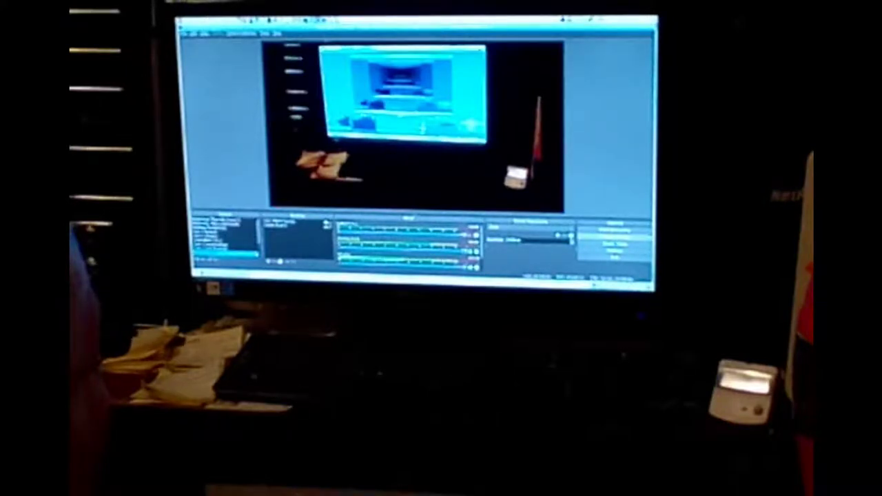
{"action": "key", "text": "alt+Tab"}
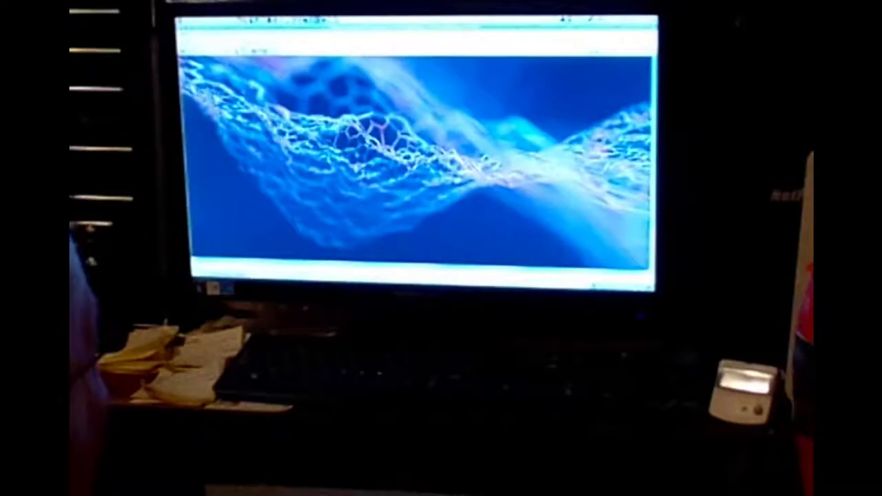
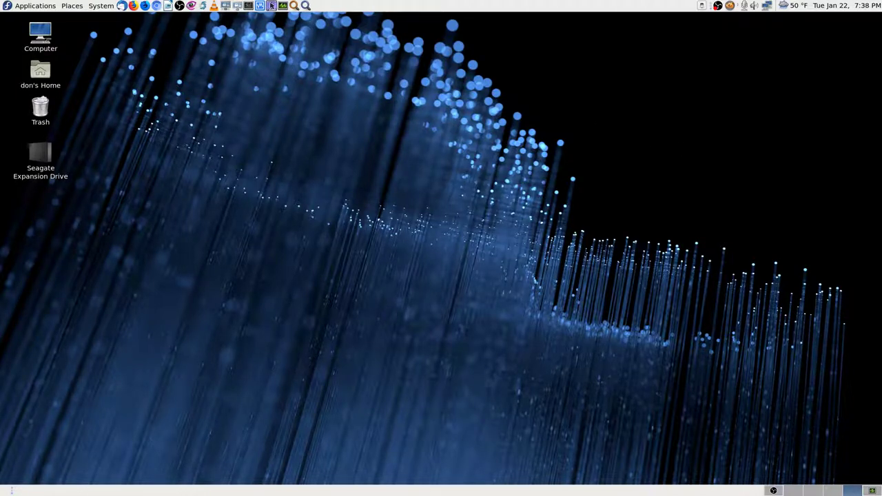
- Open Remote Desktop Viewer and start a VNC connection to host 192.168.0.153
{"action": "left_click", "coordinate": [237, 7]}
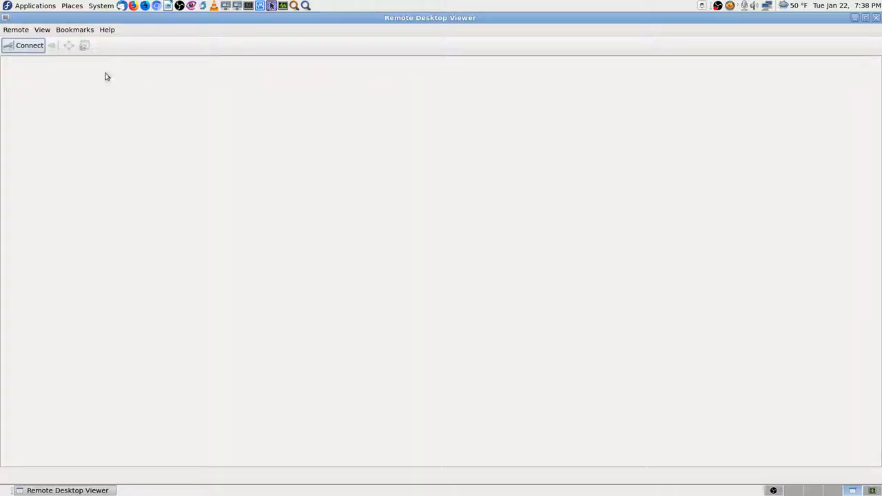
{"action": "left_click", "coordinate": [22, 45]}
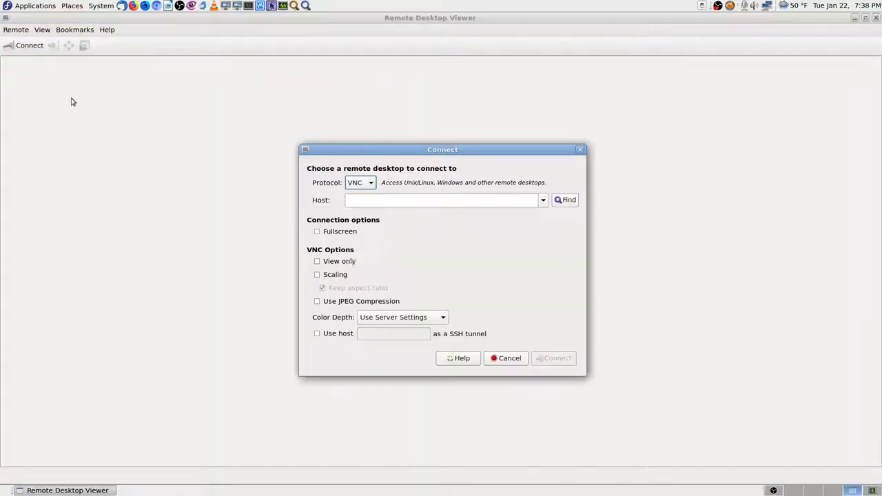
{"action": "left_click", "coordinate": [544, 200]}
{"action": "left_click", "coordinate": [455, 215]}
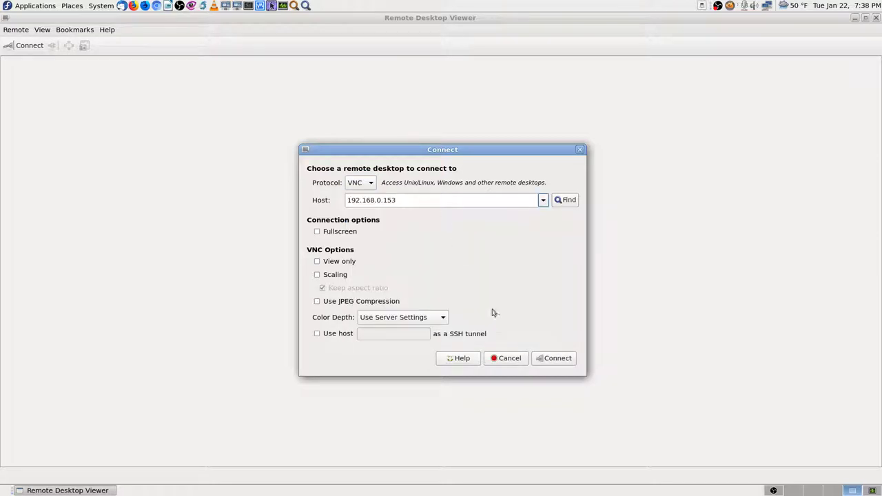
{"action": "left_click", "coordinate": [551, 361]}
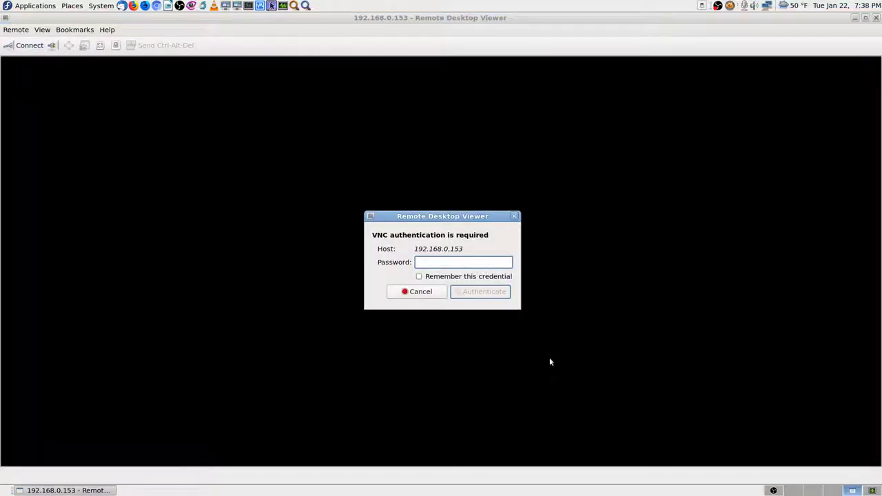
- Enter the VNC password and authenticate the remote desktop connection
{"action": "type", "text": "••••••"}
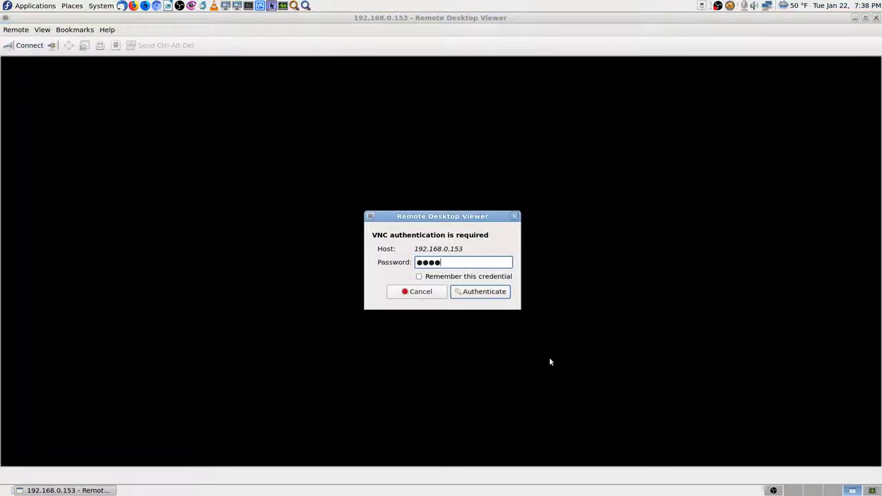
{"action": "type", "text": "•"}
{"action": "key", "text": "Return"}
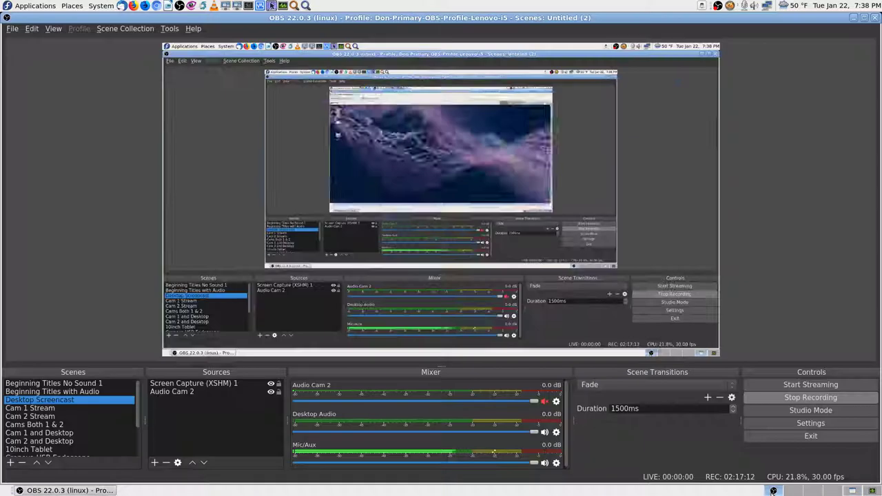
- Return from OBS to the connected remote desktop session and show it full screen
{"action": "left_click", "coordinate": [773, 490]}
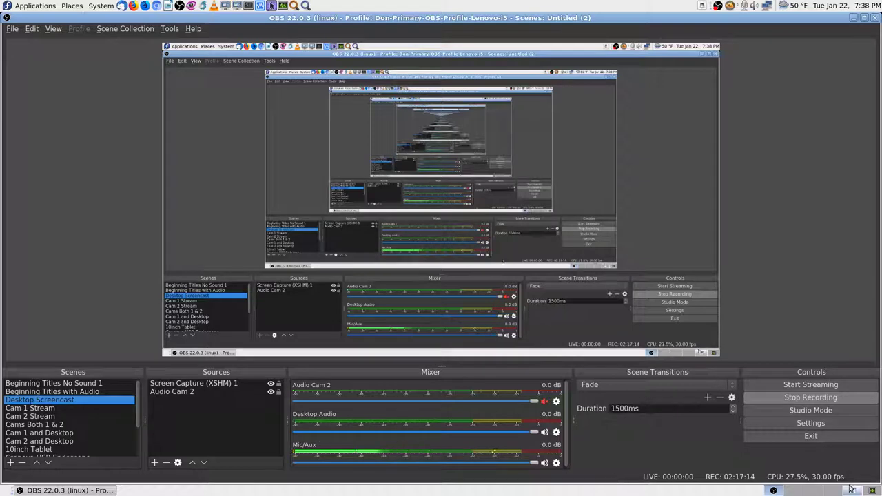
{"action": "left_click", "coordinate": [773, 490]}
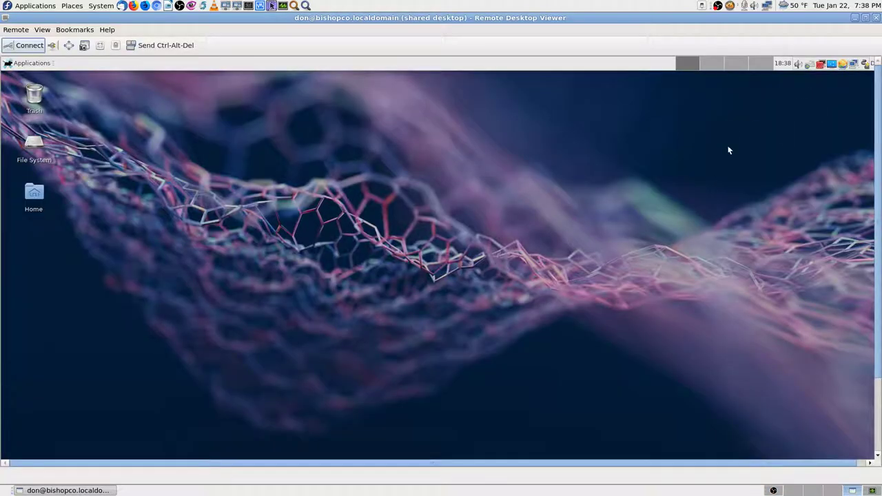
{"action": "key", "text": "F11"}
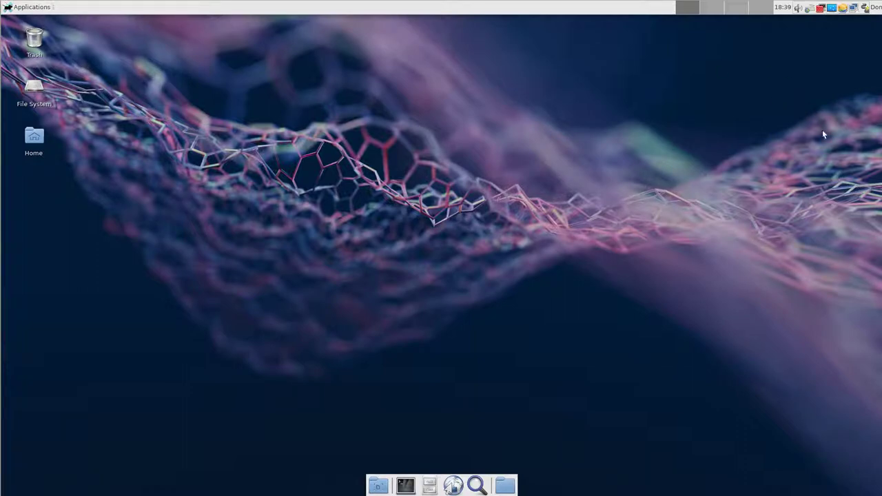
- Set the remote desktop's panel clock to the 12-hour format showing hours and minutes with AM/PM
{"action": "right_click", "coordinate": [784, 11]}
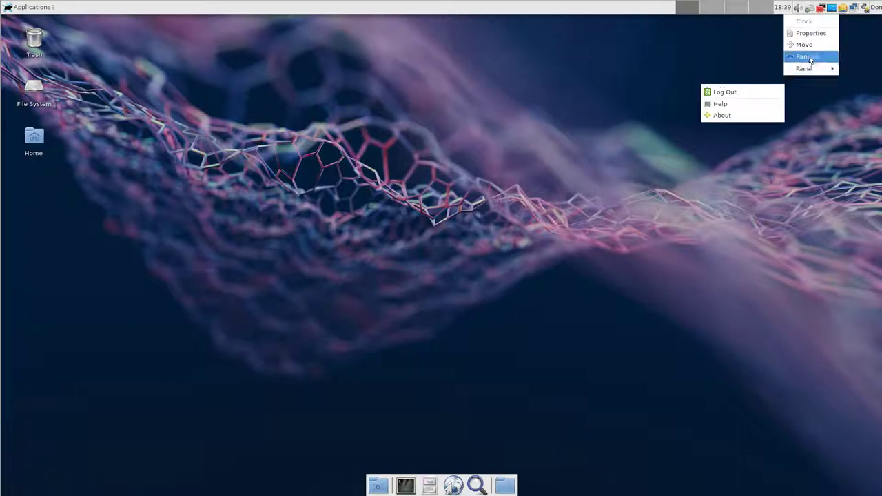
{"action": "left_click", "coordinate": [812, 33]}
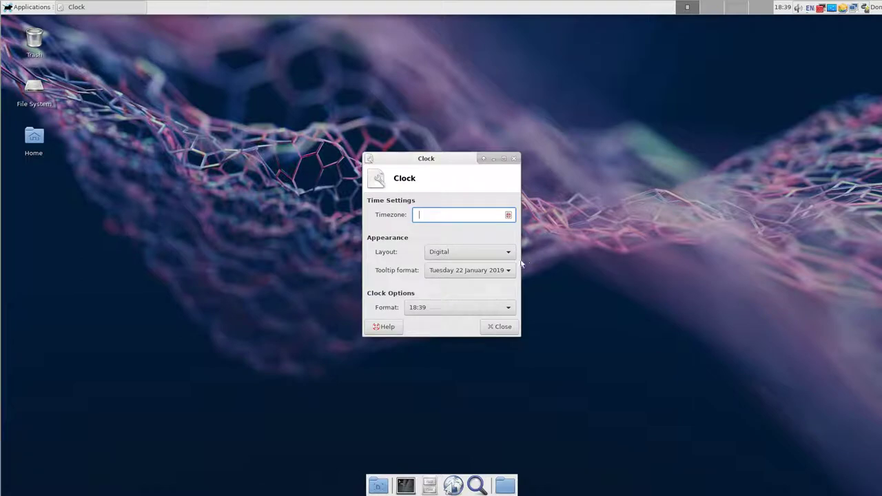
{"action": "left_click", "coordinate": [489, 311]}
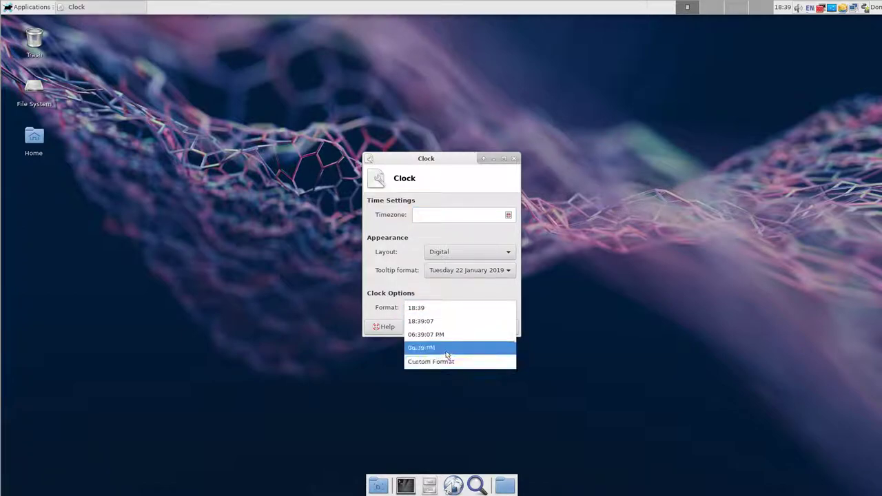
{"action": "left_click", "coordinate": [479, 353]}
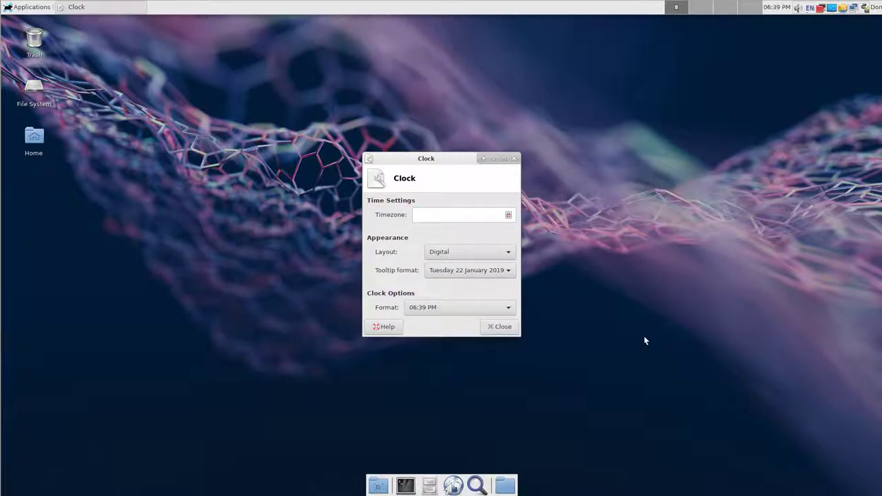
- Set the panel clock's timezone to US/Central and close the clock properties
{"action": "left_click", "coordinate": [508, 216]}
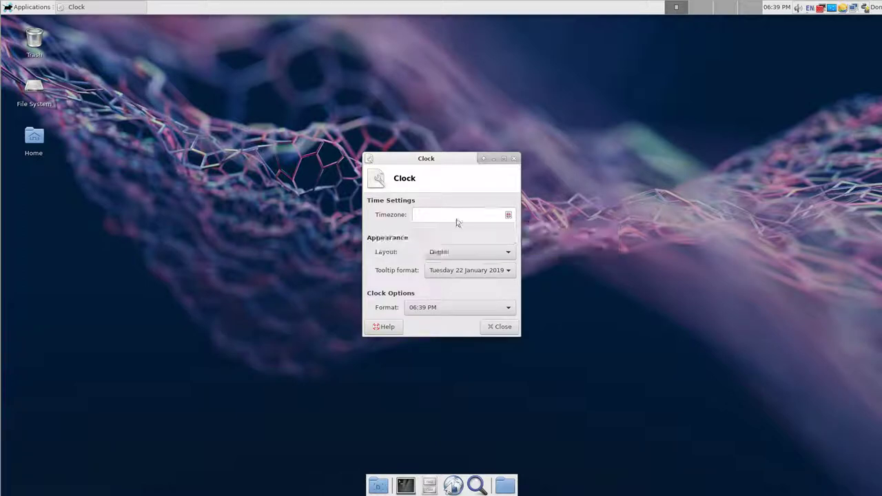
{"action": "left_click", "coordinate": [429, 216]}
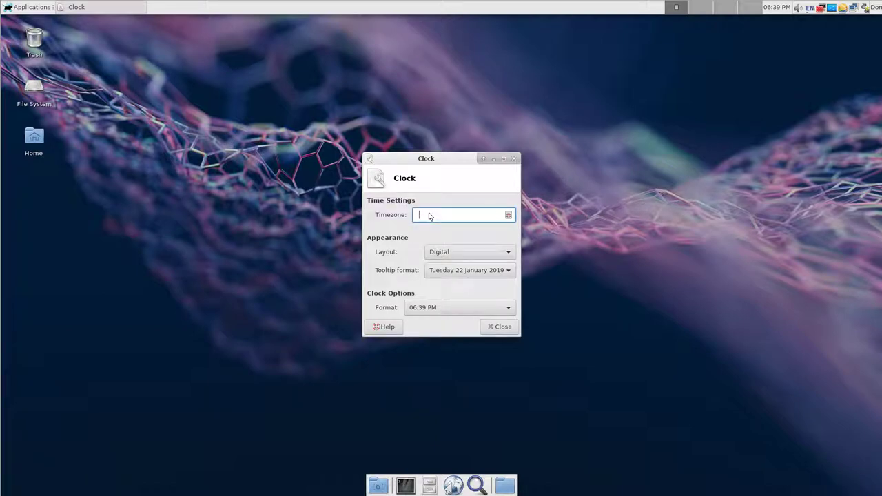
{"action": "type", "text": "For"}
{"action": "key", "text": "BackSpace"}
{"action": "key", "text": "BackSpace"}
{"action": "key", "text": "BackSpace"}
{"action": "type", "text": "cen"}
{"action": "key", "text": "BackSpace"}
{"action": "type", "text": "us"}
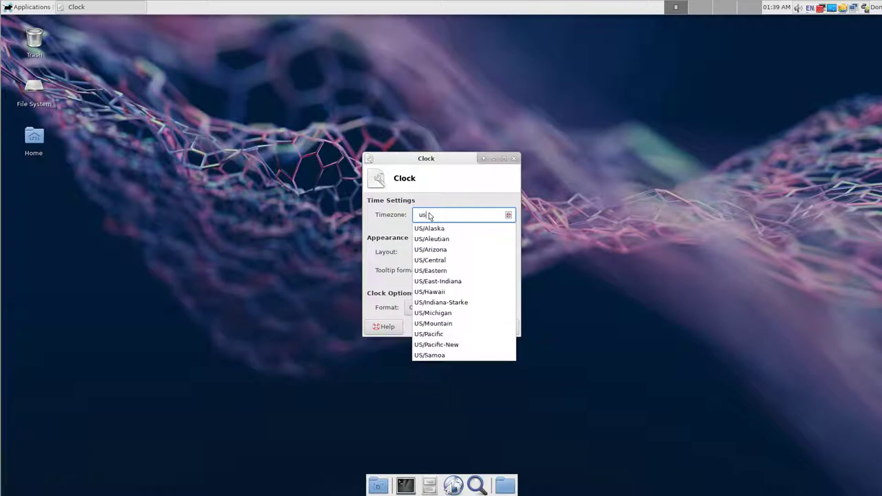
{"action": "key", "text": "Down"}
{"action": "key", "text": "Down"}
{"action": "key", "text": "Down"}
{"action": "key", "text": "Down"}
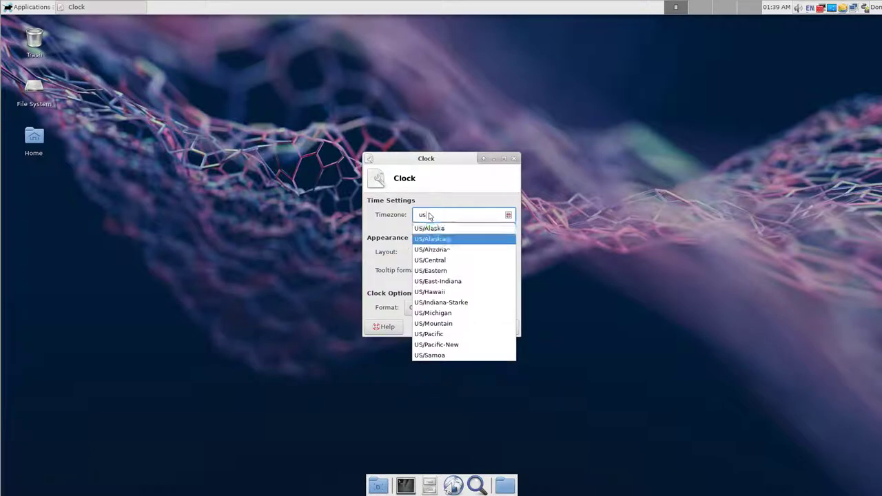
{"action": "key", "text": "Return"}
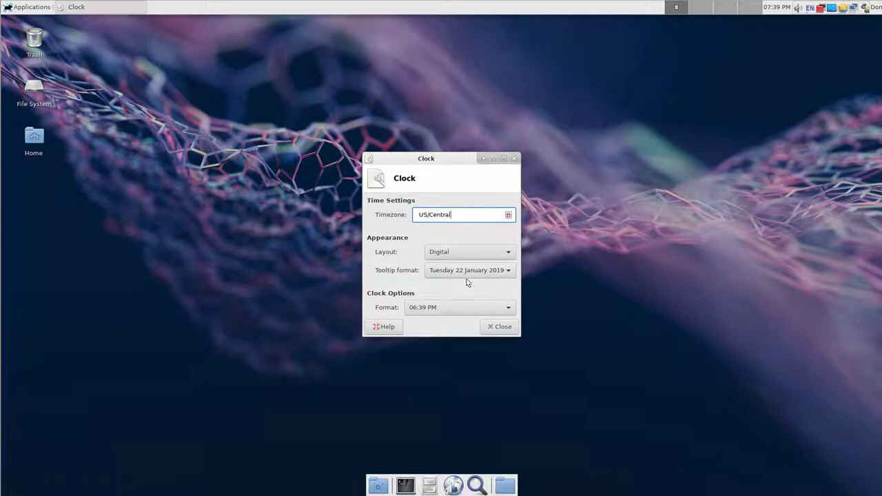
{"action": "left_click", "coordinate": [500, 327]}
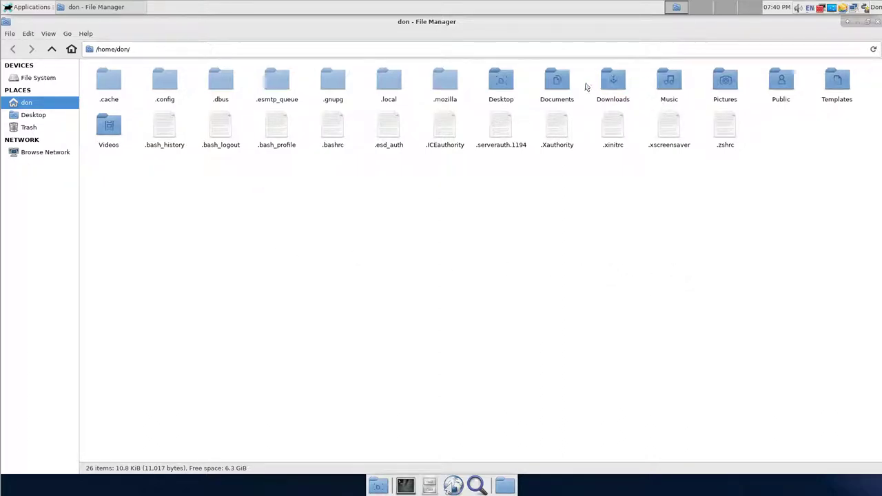
- Create a folder named "Fedora 29 Server info" inside the Documents folder
{"action": "left_click", "coordinate": [560, 82]}
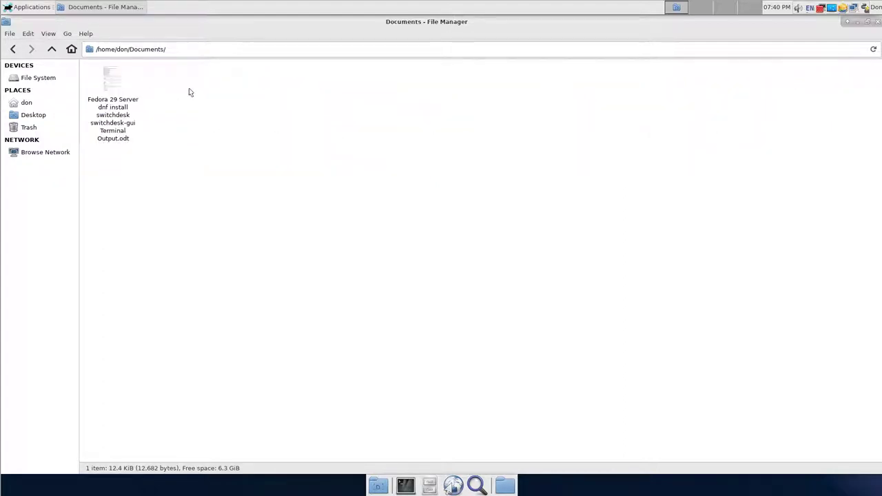
{"action": "right_click", "coordinate": [203, 119]}
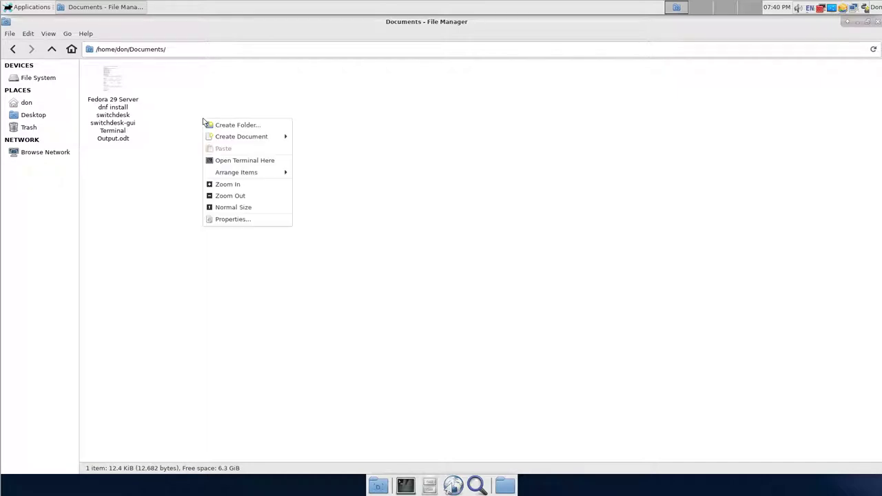
{"action": "left_click", "coordinate": [255, 128]}
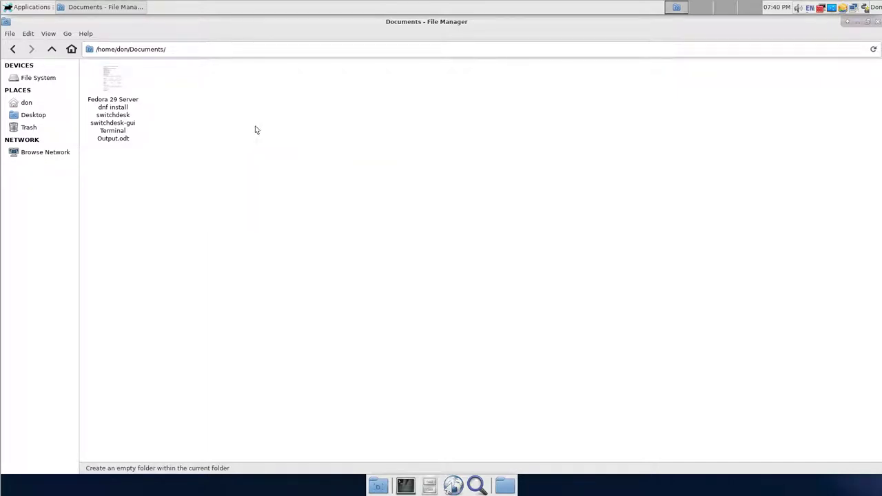
{"action": "type", "text": "Fedora"}
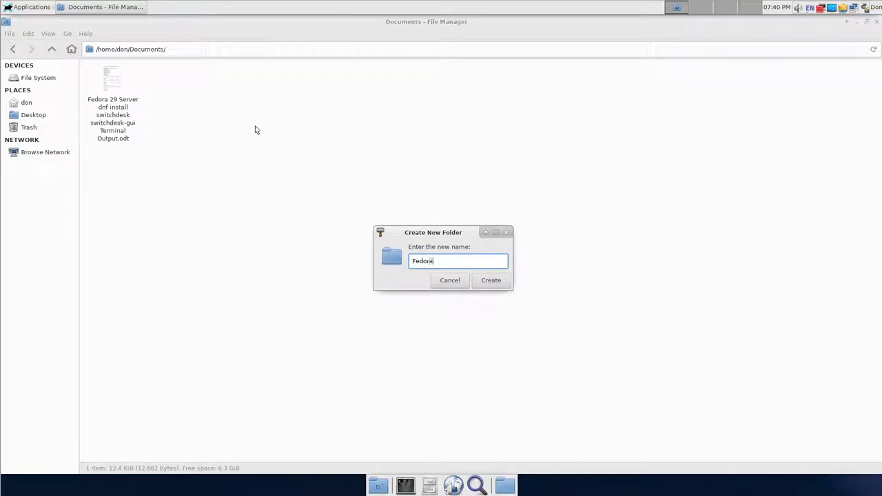
{"action": "type", "text": " 29 Server info"}
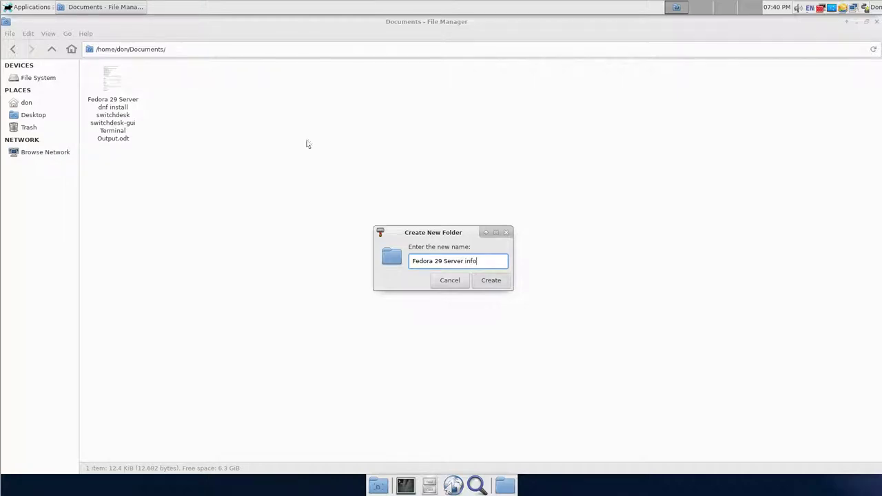
{"action": "key", "text": "Return"}
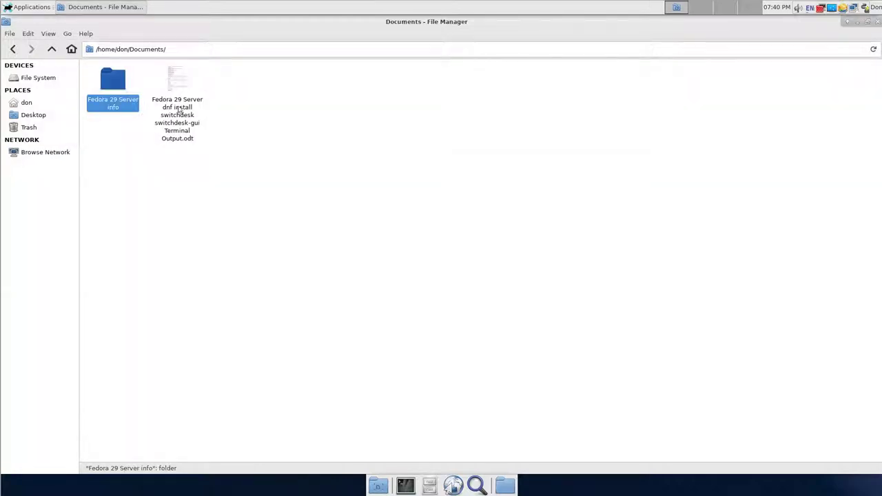
- Move the switchdesk terminal output .odt document into the "Fedora 29 Server info" folder
{"action": "left_click", "coordinate": [181, 84]}
{"action": "left_click_drag", "start_coordinate": [138, 85], "coordinate": [112, 84]}
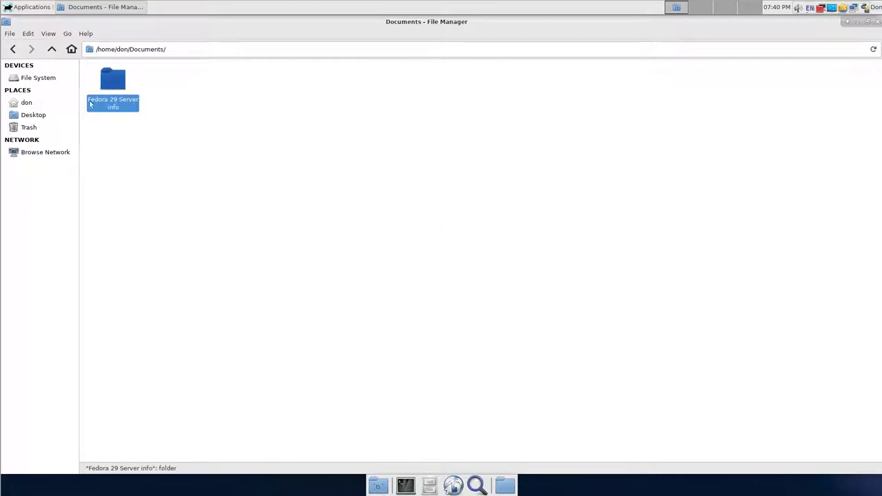
{"action": "left_click", "coordinate": [49, 34]}
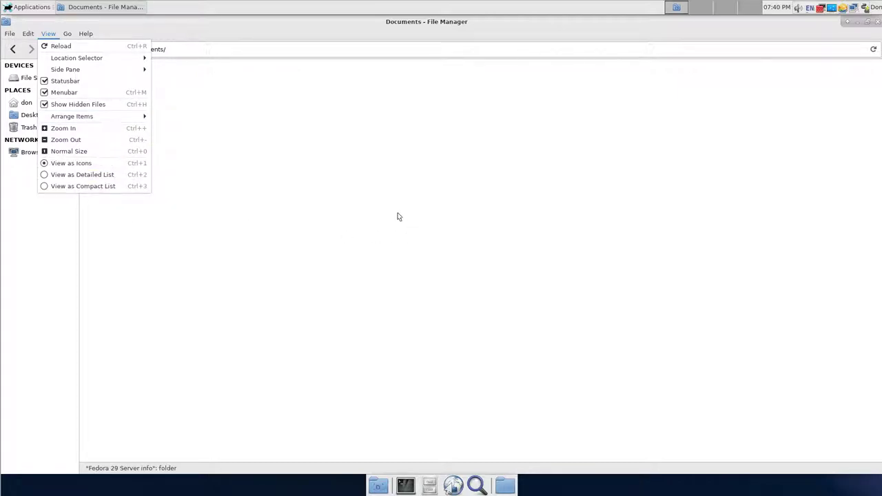
{"action": "mouse_move", "coordinate": [80, 70]}
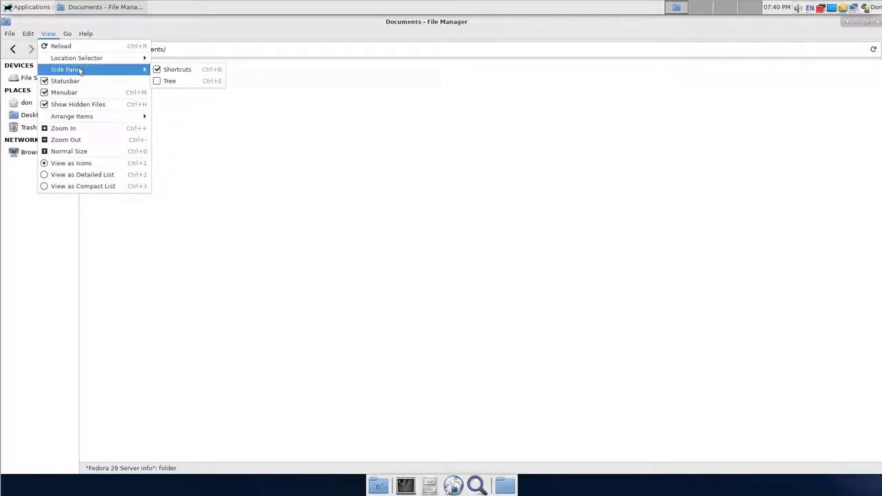
{"action": "left_click", "coordinate": [469, 170]}
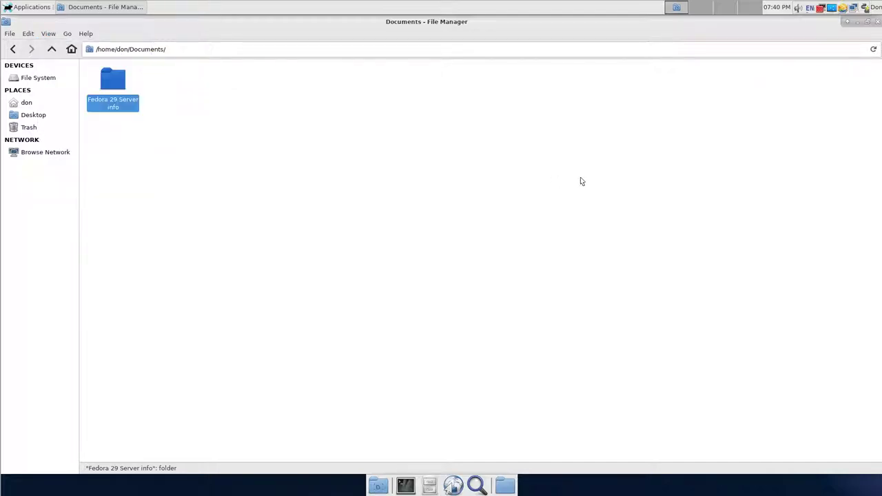
- Copy the .xinitrc file from the home folder into Documents/Fedora 29 Server info
{"action": "left_click", "coordinate": [26, 103]}
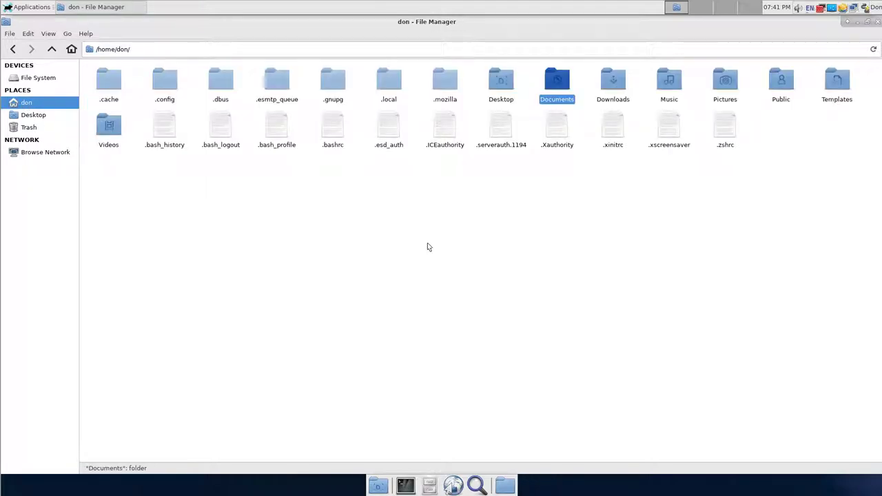
{"action": "left_click", "coordinate": [615, 128]}
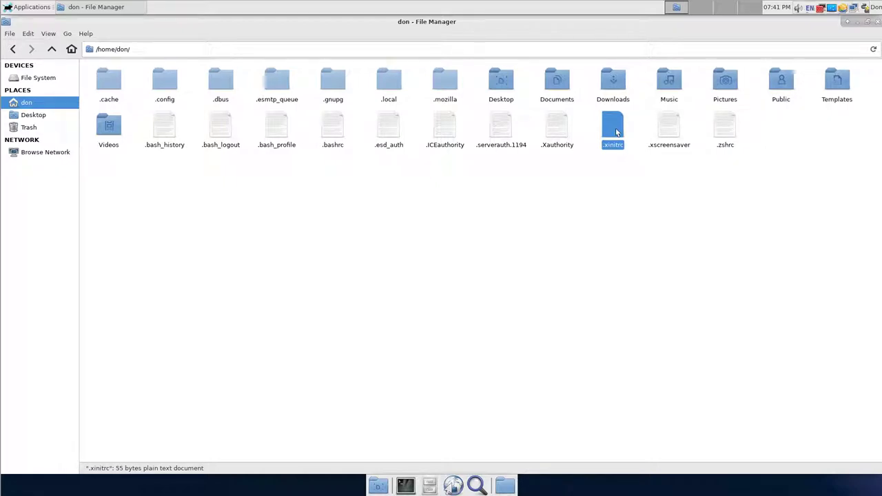
{"action": "right_click", "coordinate": [616, 132]}
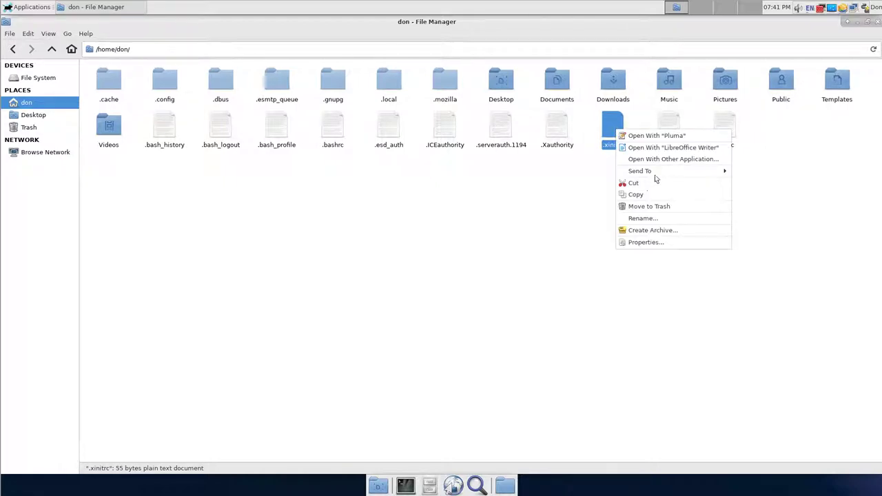
{"action": "left_click", "coordinate": [634, 195]}
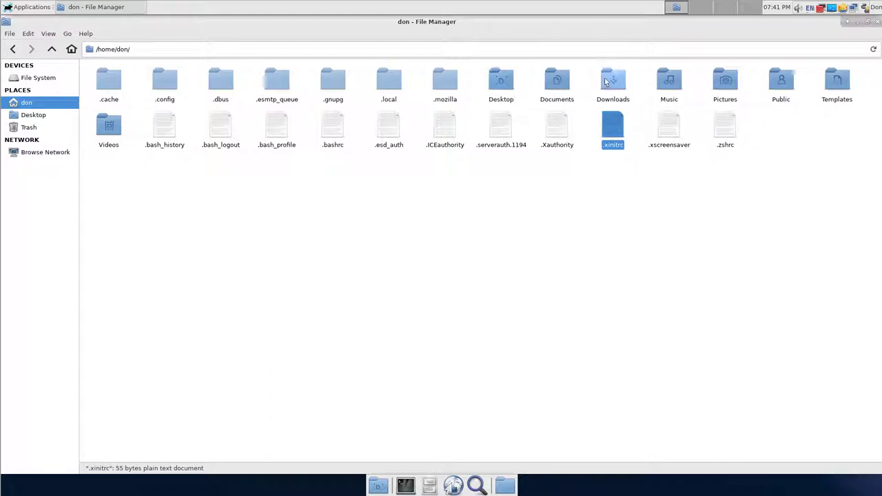
{"action": "left_click", "coordinate": [560, 80]}
{"action": "double_click", "coordinate": [560, 80]}
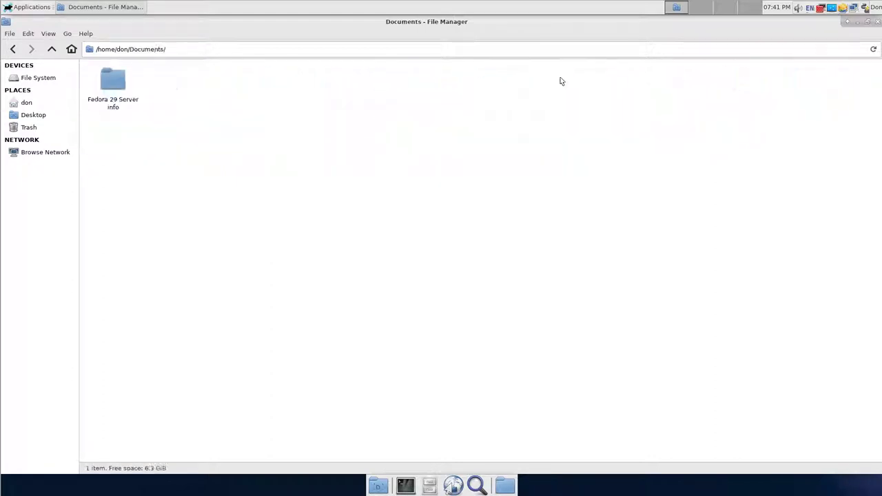
{"action": "double_click", "coordinate": [122, 81]}
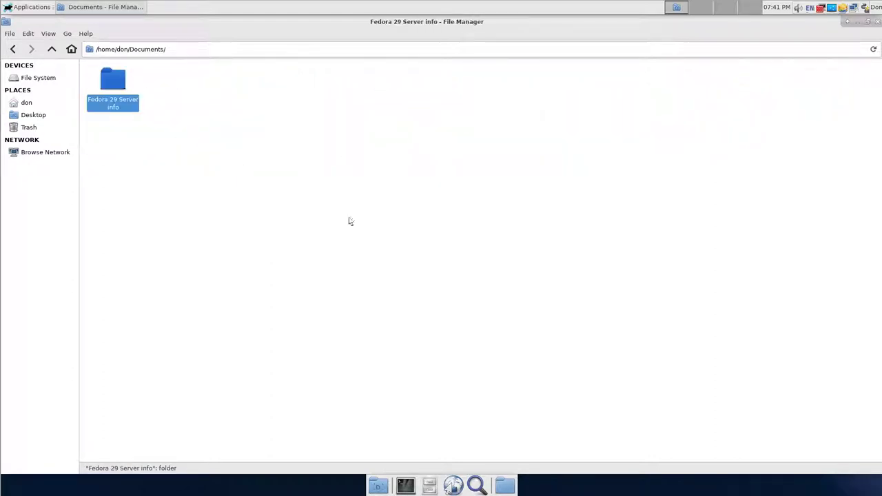
{"action": "right_click", "coordinate": [353, 188]}
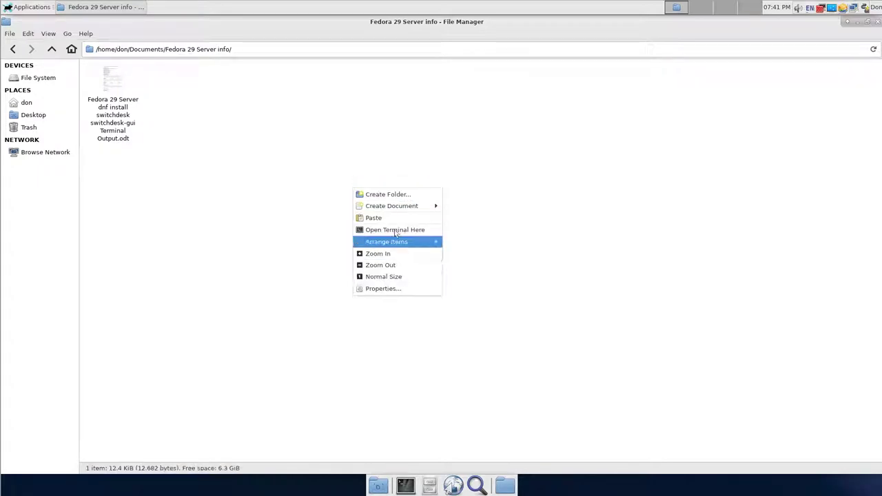
{"action": "left_click", "coordinate": [538, 230]}
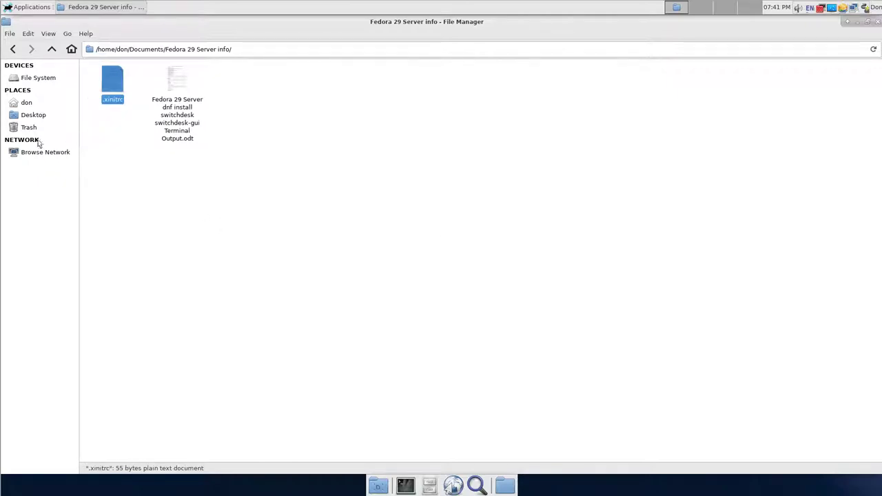
- Open the original .xinitrc file in the home folder for editing
{"action": "left_click", "coordinate": [25, 107]}
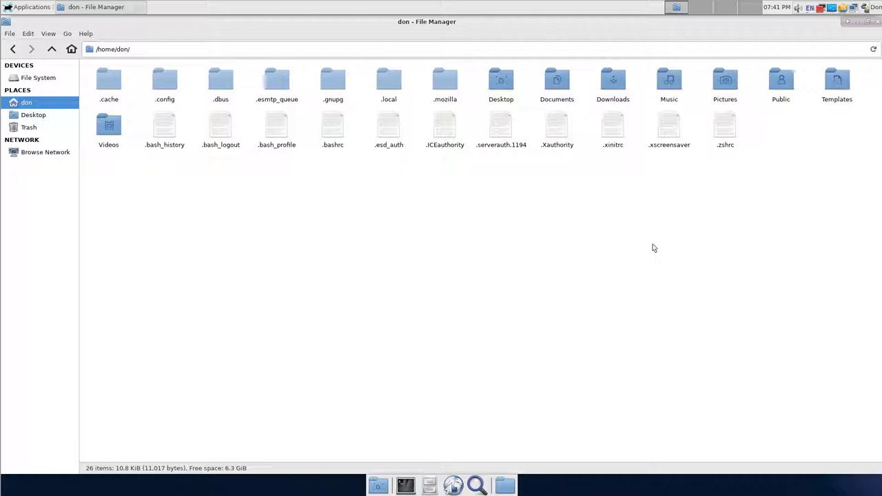
{"action": "left_click", "coordinate": [612, 133]}
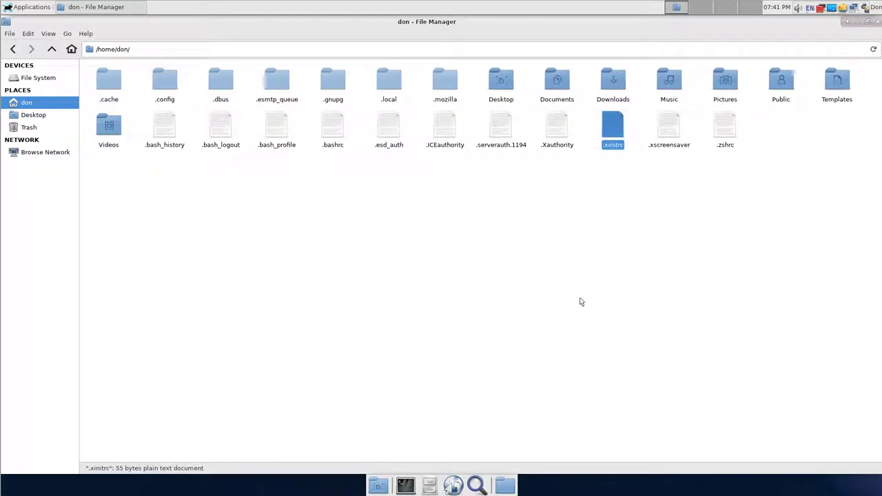
{"action": "key", "text": "Return"}
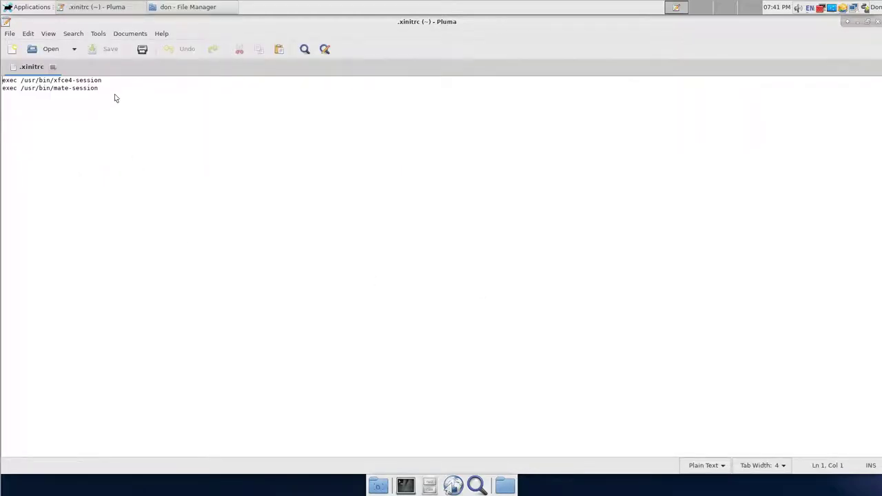
- Move the "exec /usr/bin/mate-session" line above the "exec /usr/bin/xfce4-session" line, then save and close .xinitrc
{"action": "left_click_drag", "start_coordinate": [99, 88], "coordinate": [2, 92]}
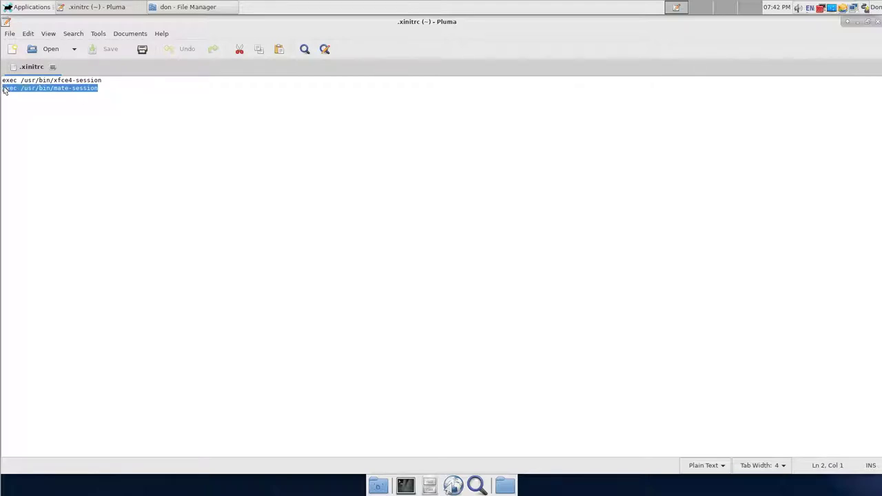
{"action": "right_click", "coordinate": [3, 90]}
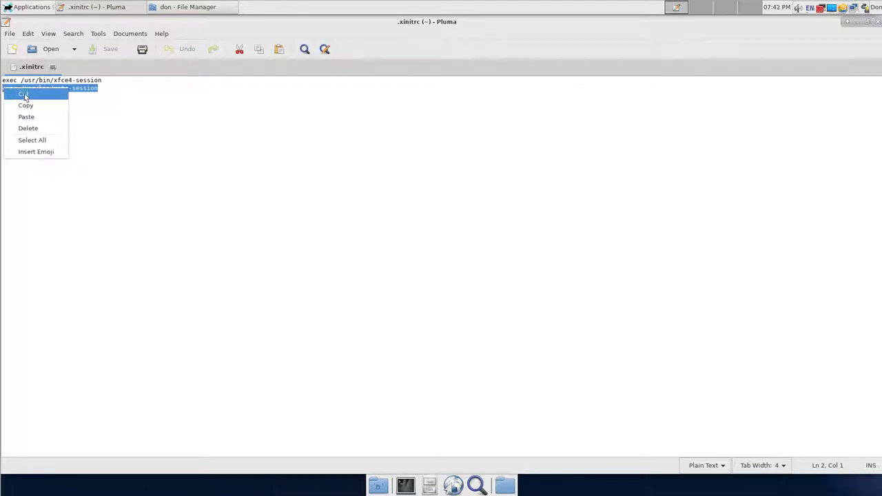
{"action": "left_click", "coordinate": [25, 95]}
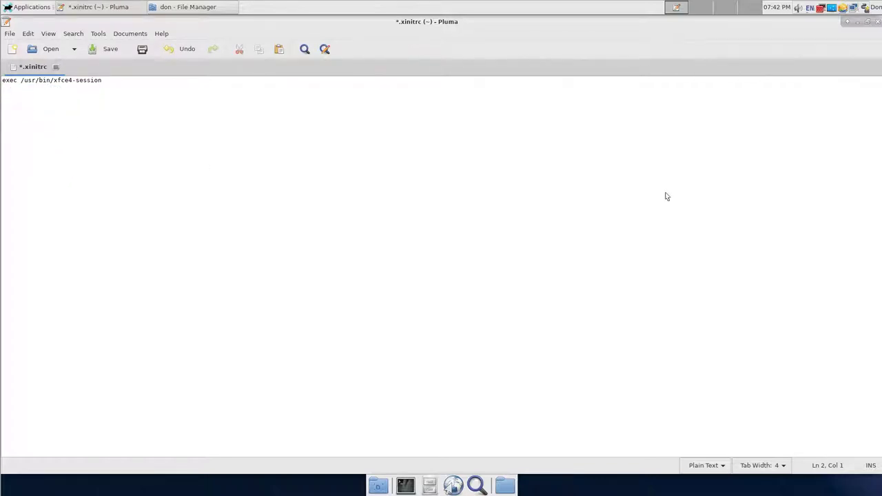
{"action": "key", "text": "BackSpace"}
{"action": "key", "text": "Home"}
{"action": "key", "text": "Return"}
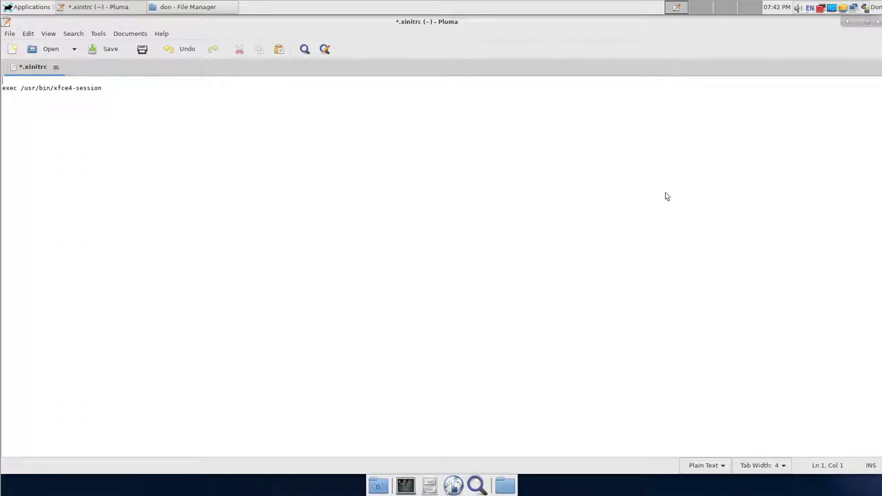
{"action": "key", "text": "ctrl+v"}
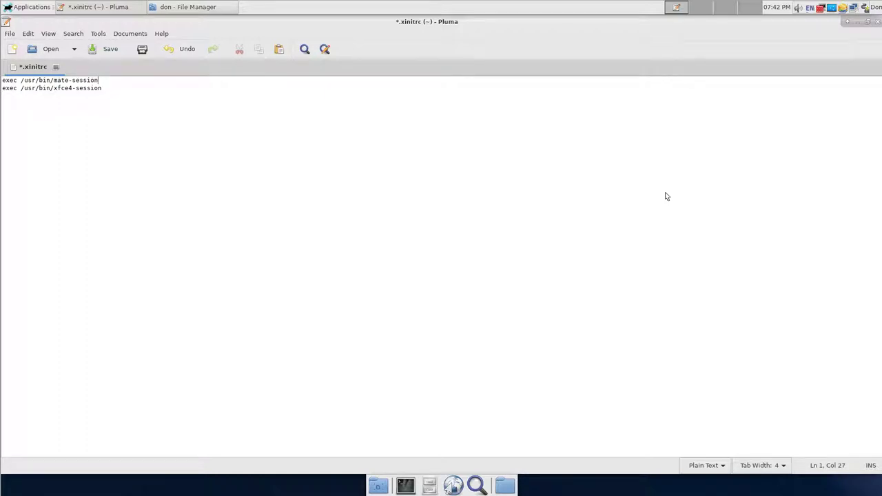
{"action": "left_click", "coordinate": [113, 50]}
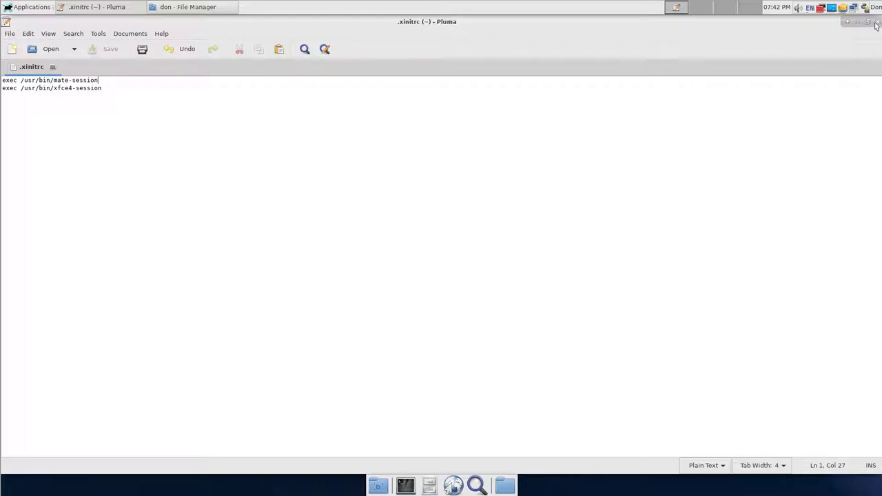
{"action": "key", "text": "ctrl+q"}
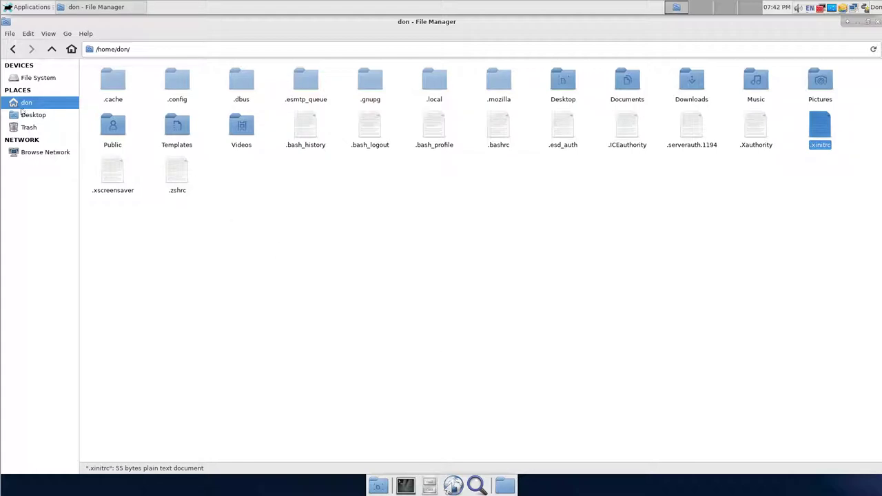
- Rename the .xinitrc copy in Documents/Fedora 29 Server info to "Backup-xinitrc" through its properties
{"action": "double_click", "coordinate": [632, 84]}
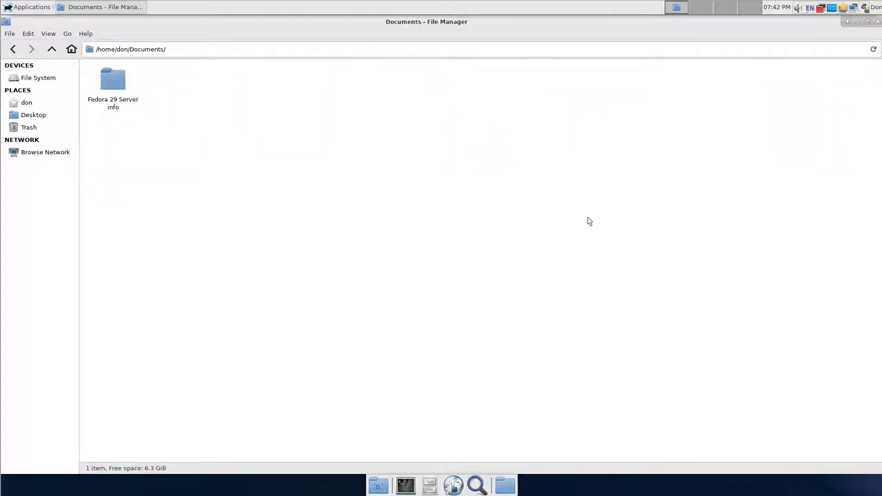
{"action": "double_click", "coordinate": [114, 83]}
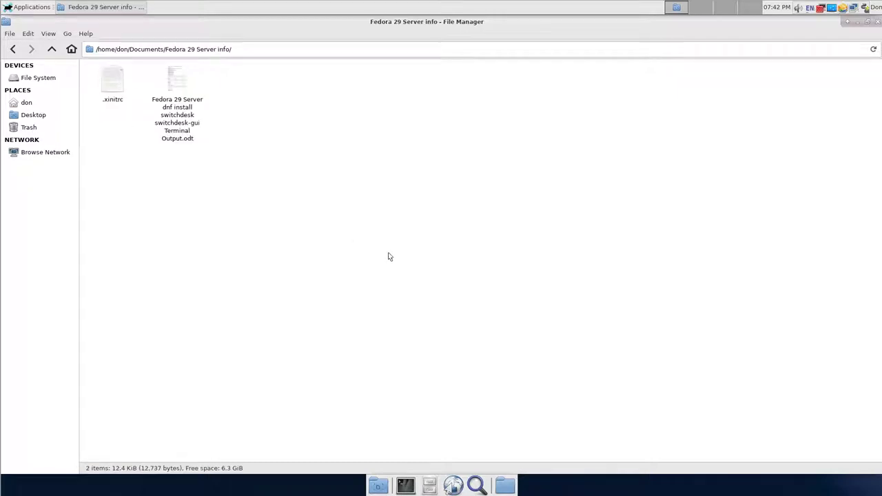
{"action": "left_click", "coordinate": [121, 87]}
{"action": "right_click", "coordinate": [120, 86]}
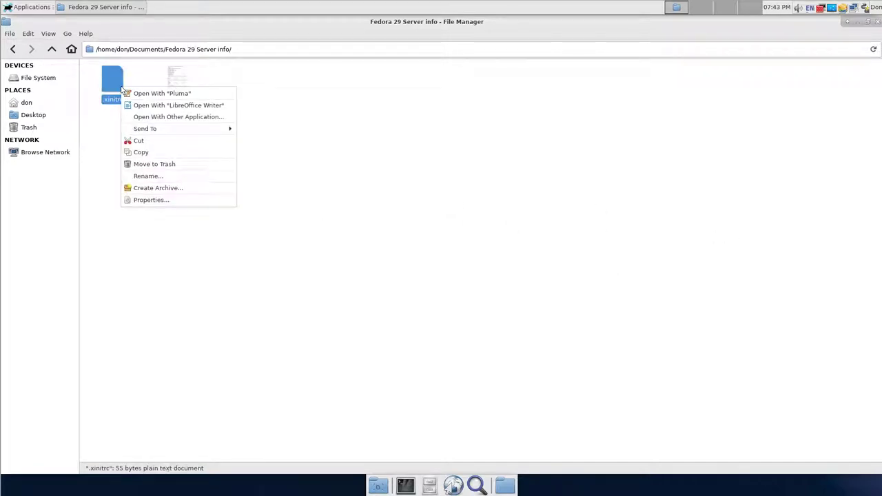
{"action": "left_click", "coordinate": [164, 202]}
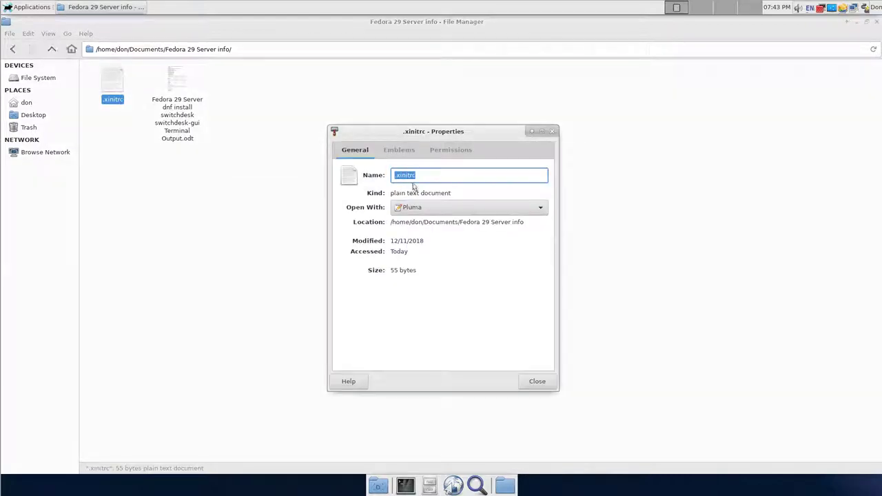
{"action": "left_click", "coordinate": [436, 177]}
{"action": "type", "text": "Back"}
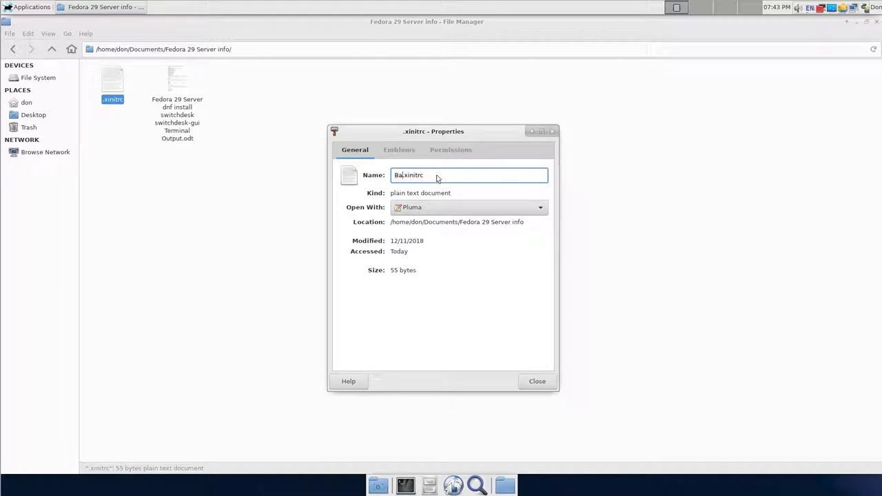
{"action": "type", "text": "up"}
{"action": "key", "text": "Delete"}
{"action": "type", "text": "-"}
{"action": "key", "text": "Return"}
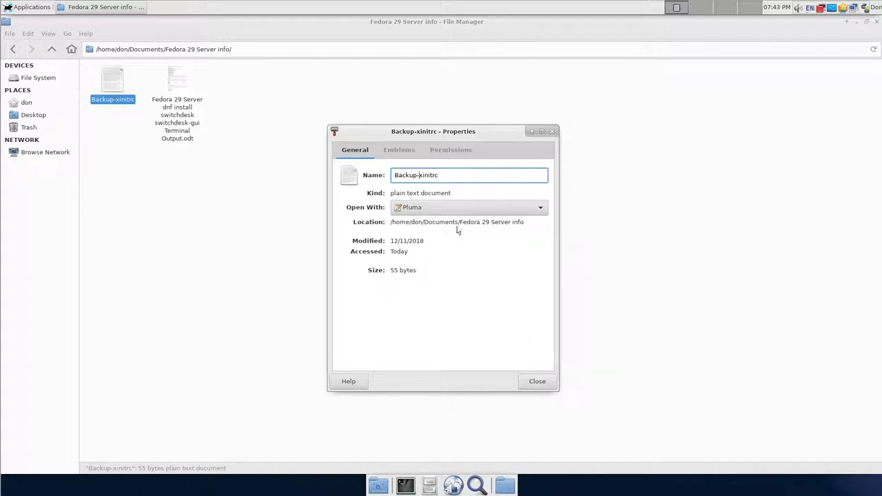
{"action": "left_click", "coordinate": [536, 380]}
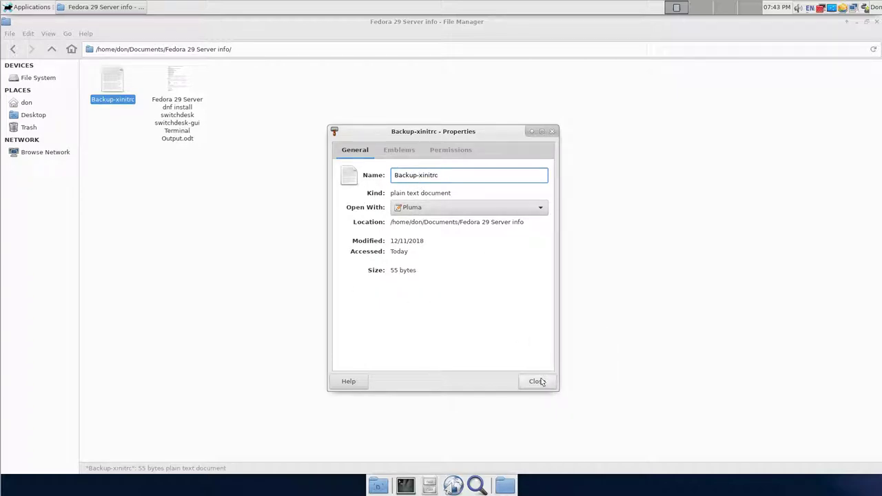
{"action": "left_click", "coordinate": [470, 215]}
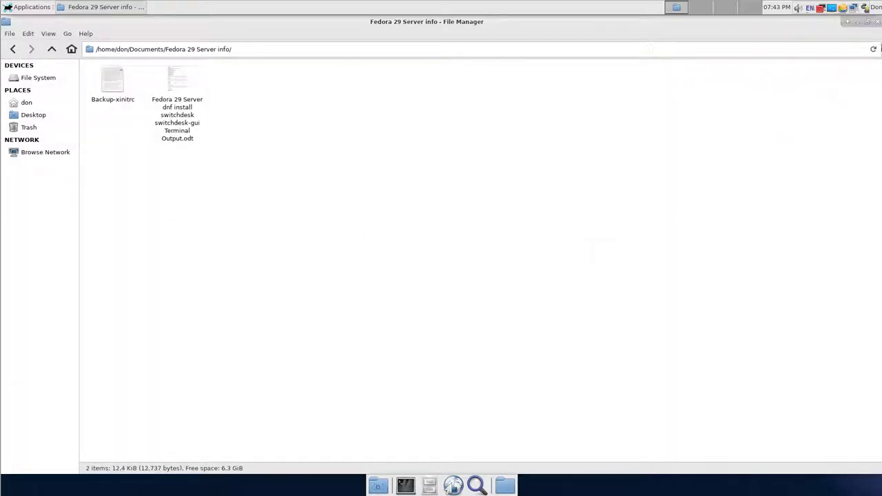
- Close the remote file manager and switch from the full-screen remote session to Krusader on the local desktop
{"action": "left_click", "coordinate": [878, 24]}
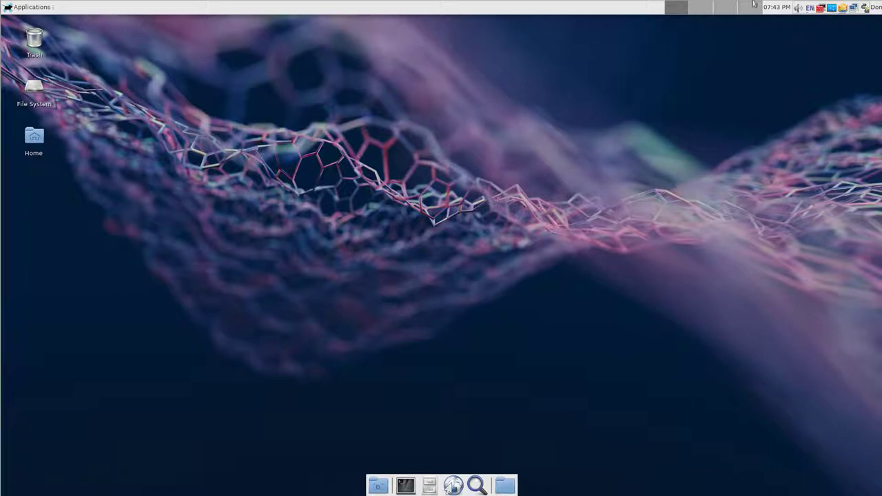
{"action": "key", "text": "F11"}
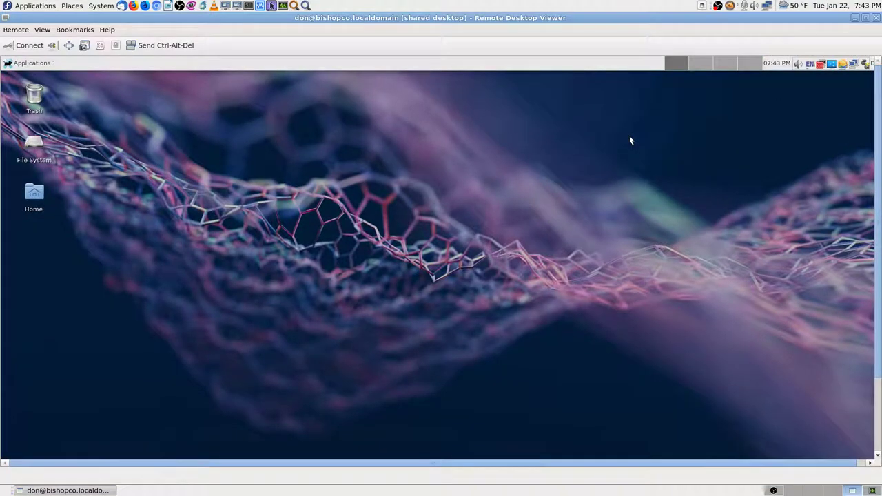
{"action": "left_click", "coordinate": [832, 491]}
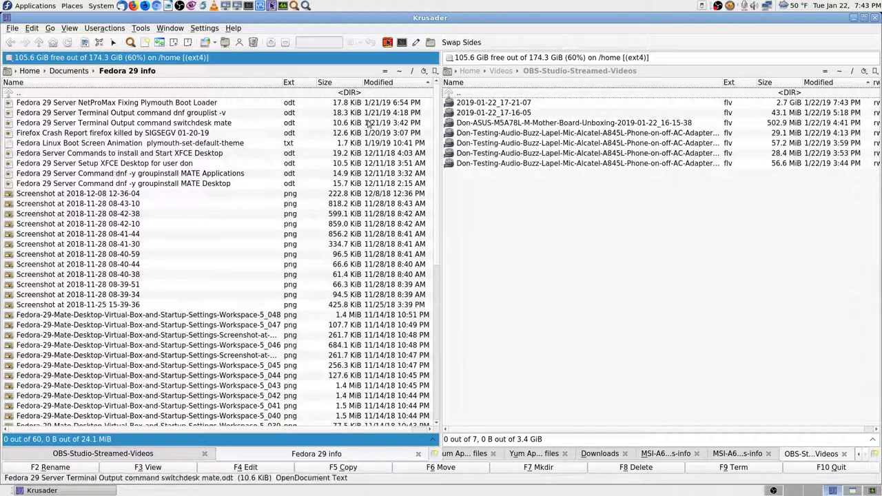
- Open the local Home folder and search its entries for names starting with ".x"
{"action": "double_click", "coordinate": [398, 72]}
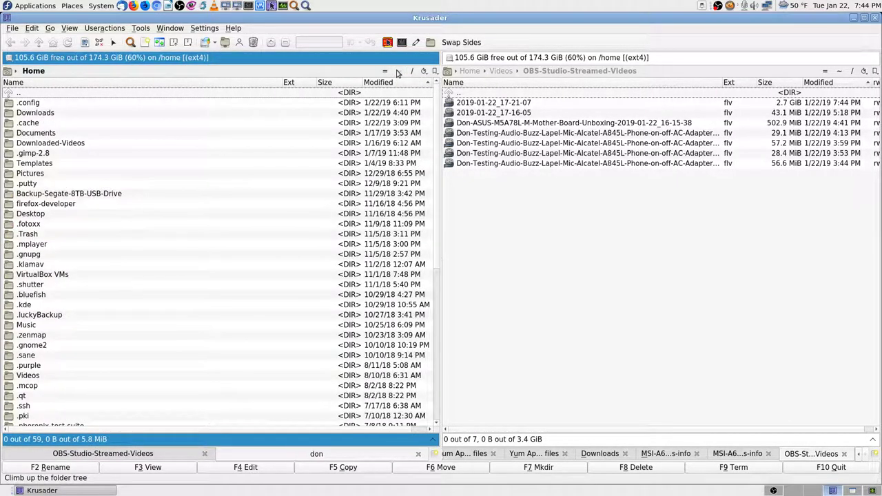
{"action": "type", "text": ".x"}
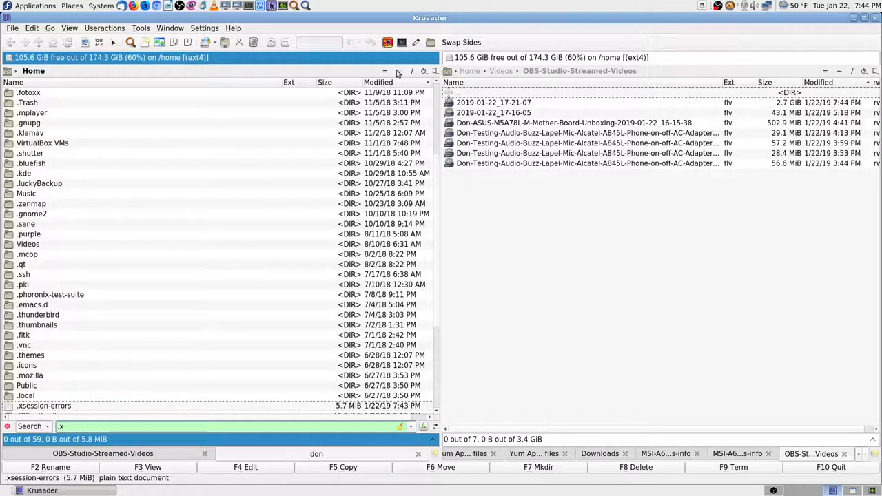
{"action": "key", "text": "Down"}
{"action": "key", "text": "Down"}
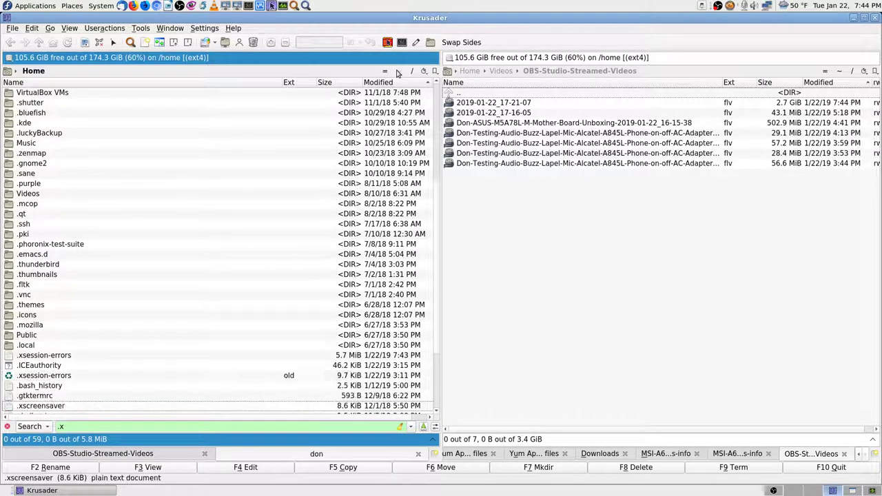
{"action": "key", "text": "Up"}
{"action": "key", "text": "Up"}
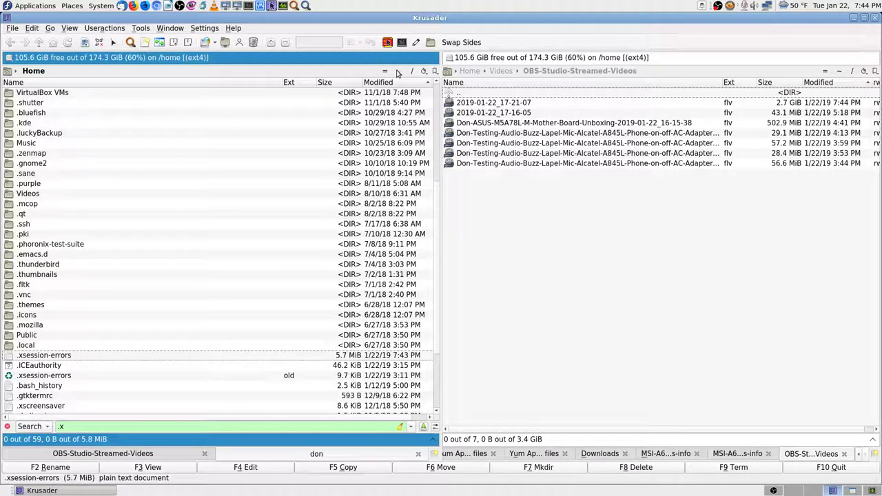
{"action": "key", "text": "Down"}
{"action": "key", "text": "Down"}
{"action": "key", "text": "Up"}
{"action": "key", "text": "Up"}
{"action": "key", "text": "Down"}
{"action": "key", "text": "Down"}
{"action": "key", "text": "Up"}
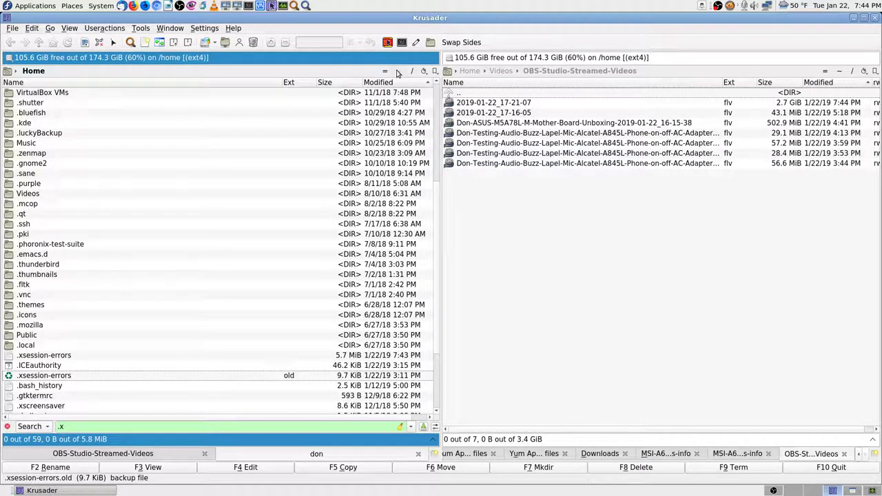
{"action": "key", "text": "Down"}
{"action": "key", "text": "Up"}
{"action": "key", "text": "Up"}
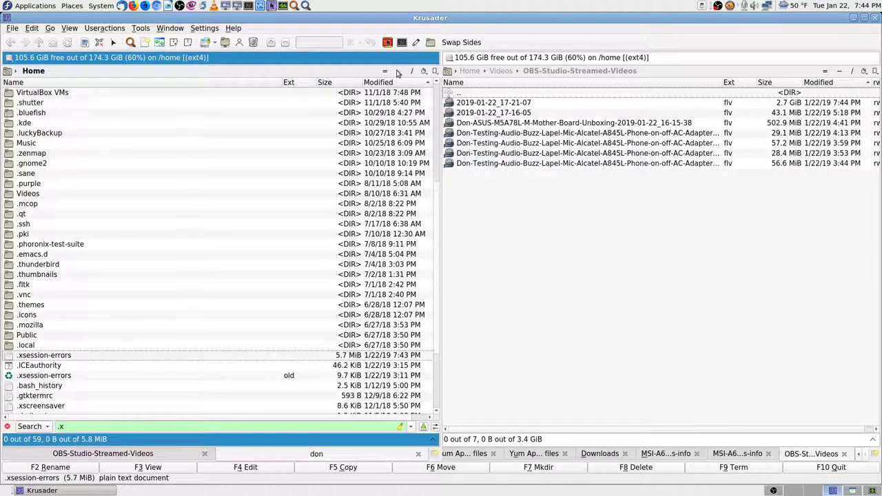
- Clear the search, look through the entire local Home folder listing for an .xinitrc file, and return to the Fedora 29 info folder
{"action": "key", "text": "BackSpace"}
{"action": "key", "text": "BackSpace"}
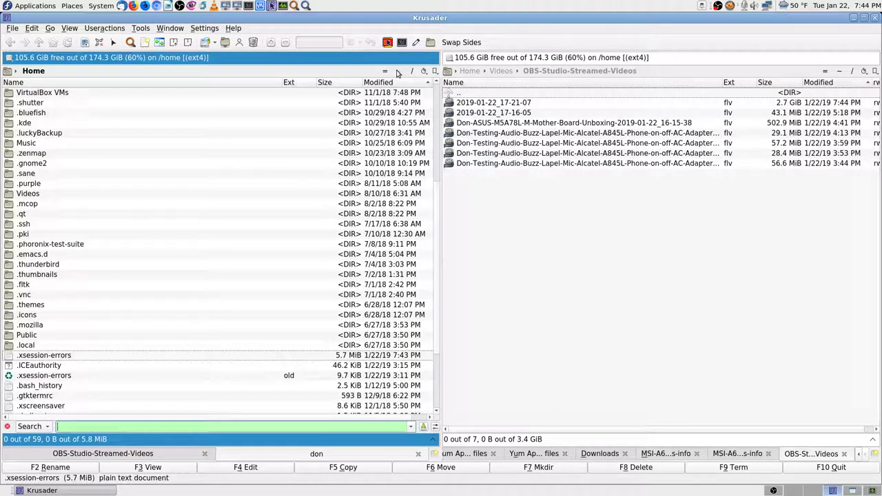
{"action": "key", "text": "Down"}
{"action": "key", "text": "Down"}
{"action": "key", "text": "Down"}
{"action": "key", "text": "Down"}
{"action": "key", "text": "Down"}
{"action": "key", "text": "Down"}
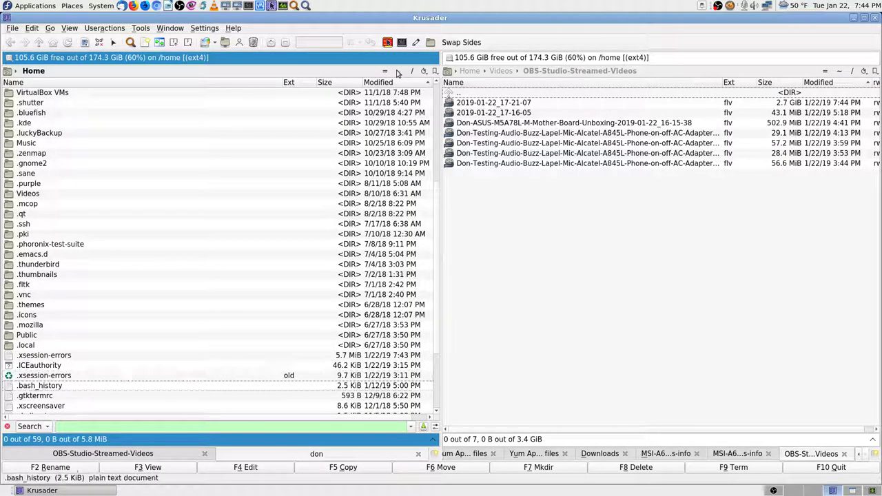
{"action": "key", "text": "Down"}
{"action": "key", "text": "Down"}
{"action": "key", "text": "Down"}
{"action": "key", "text": "Down"}
{"action": "key", "text": "Down"}
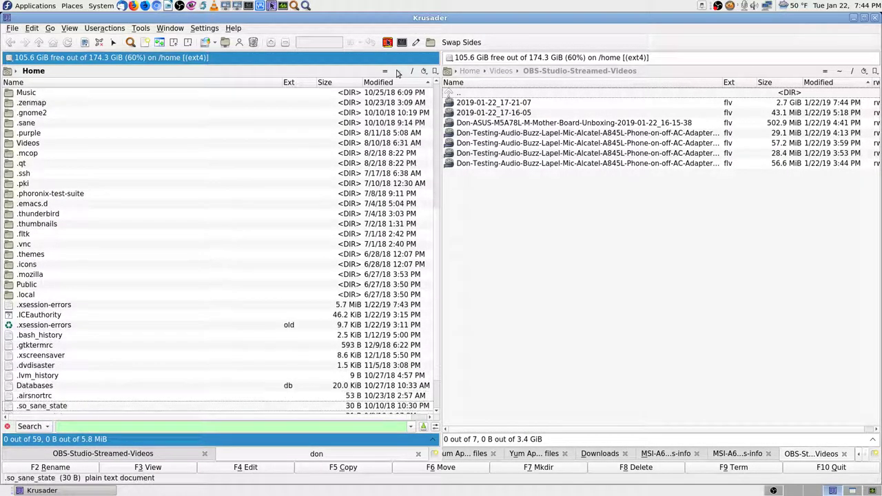
{"action": "key", "text": "Up"}
{"action": "key", "text": "Up"}
{"action": "key", "text": "Up"}
{"action": "key", "text": "Up"}
{"action": "key", "text": "Up"}
{"action": "key", "text": "Up"}
{"action": "key", "text": "Up"}
{"action": "key", "text": "Up"}
{"action": "key", "text": "Up"}
{"action": "key", "text": "Up"}
{"action": "key", "text": "Up"}
{"action": "key", "text": "Up"}
{"action": "key", "text": "Up"}
{"action": "key", "text": "Up"}
{"action": "key", "text": "Up"}
{"action": "key", "text": "Up"}
{"action": "key", "text": "Up"}
{"action": "key", "text": "Up"}
{"action": "key", "text": "Up"}
{"action": "key", "text": "Up"}
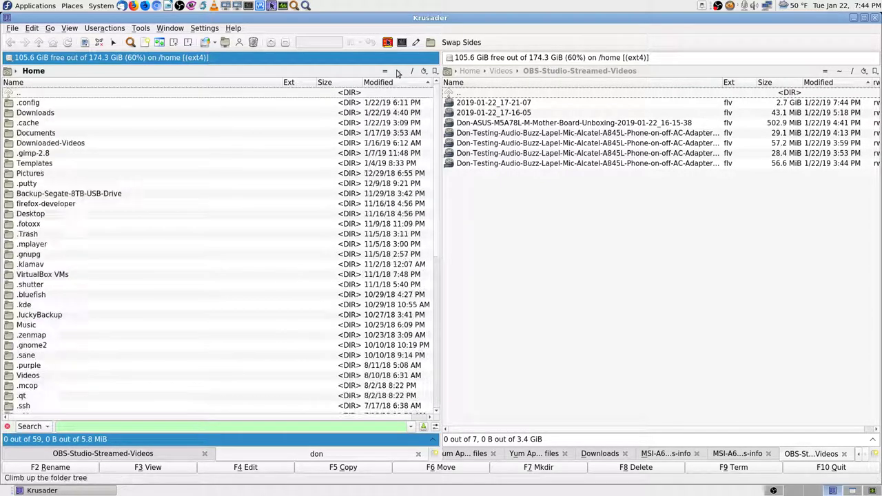
{"action": "key", "text": "Down"}
{"action": "key", "text": "Down"}
{"action": "key", "text": "Down"}
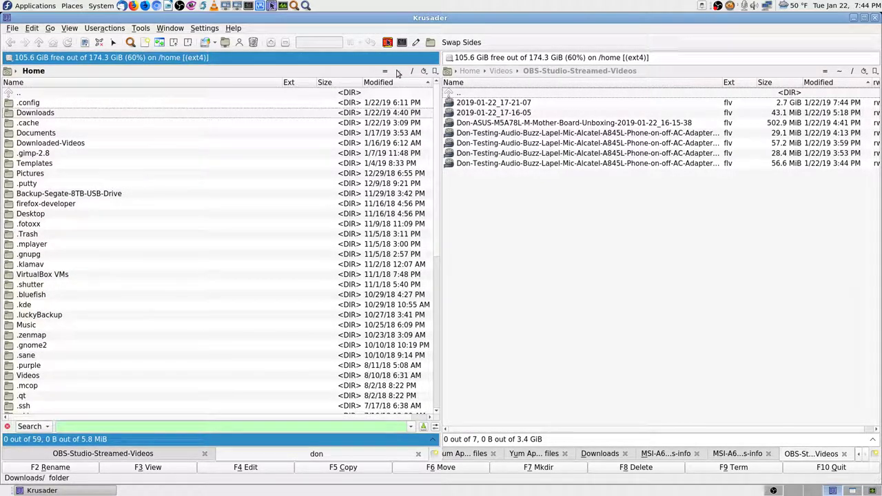
{"action": "key", "text": "Down"}
{"action": "key", "text": "Down"}
{"action": "key", "text": "Down"}
{"action": "key", "text": "Down"}
{"action": "key", "text": "Down"}
{"action": "key", "text": "Down"}
{"action": "key", "text": "Down"}
{"action": "key", "text": "Down"}
{"action": "key", "text": "Down"}
{"action": "key", "text": "Down"}
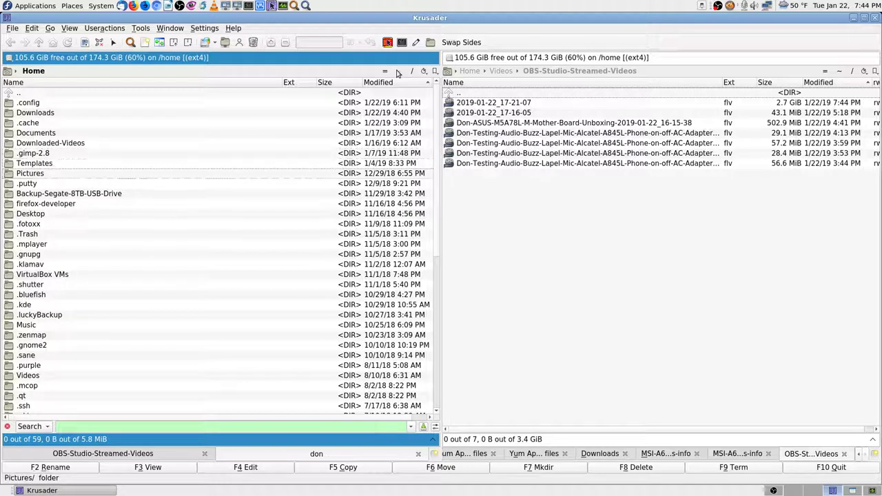
{"action": "key", "text": "Down"}
{"action": "key", "text": "Down"}
{"action": "key", "text": "Down"}
{"action": "key", "text": "Down"}
{"action": "key", "text": "Down"}
{"action": "key", "text": "Down"}
{"action": "key", "text": "Down"}
{"action": "key", "text": "Down"}
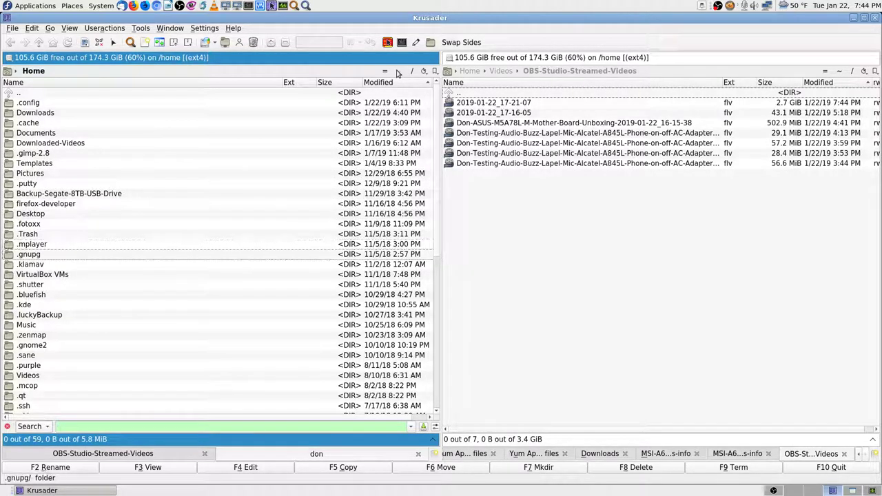
{"action": "key", "text": "Down"}
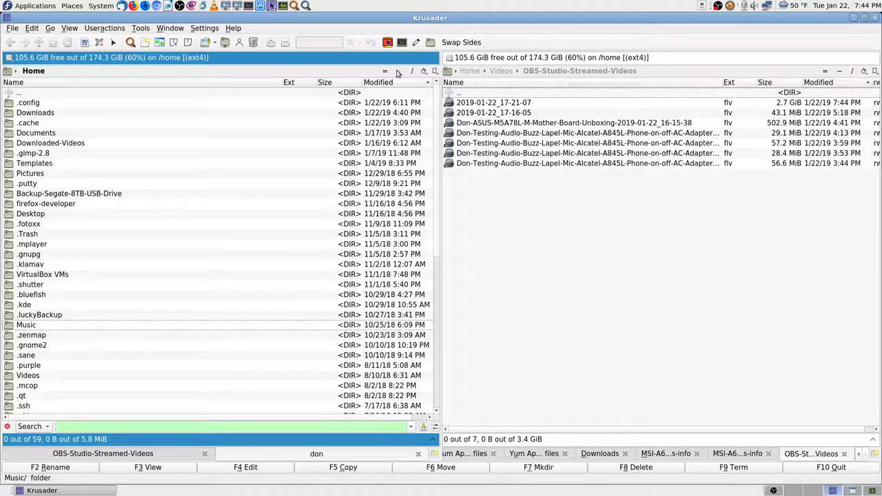
{"action": "key", "text": "Down"}
{"action": "key", "text": "Down"}
{"action": "key", "text": "Down"}
{"action": "key", "text": "Down"}
{"action": "key", "text": "Down"}
{"action": "key", "text": "Down"}
{"action": "key", "text": "Down"}
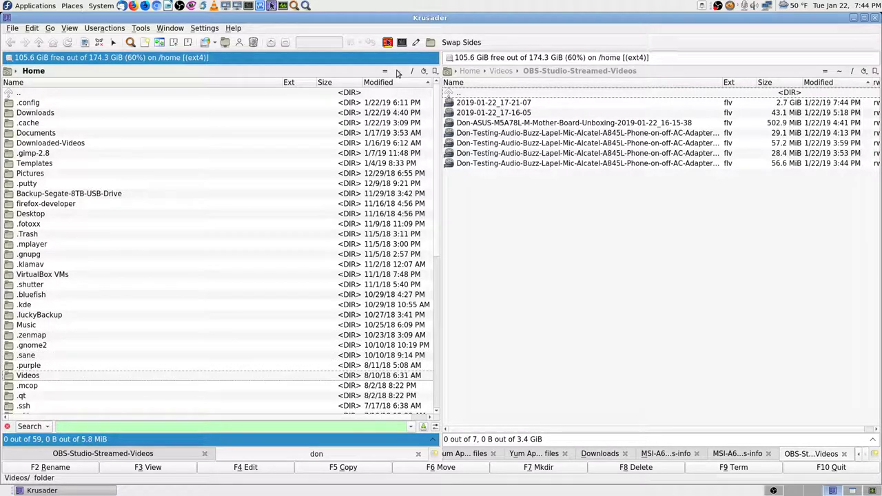
{"action": "key", "text": "Down"}
{"action": "key", "text": "Down"}
{"action": "key", "text": "Down"}
{"action": "key", "text": "Down"}
{"action": "key", "text": "Down"}
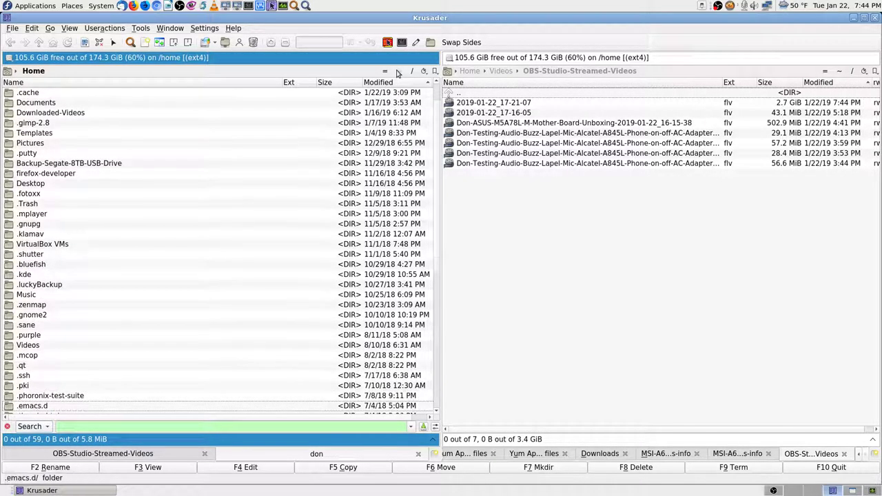
{"action": "key", "text": "Down"}
{"action": "key", "text": "Down"}
{"action": "key", "text": "Down"}
{"action": "key", "text": "Down"}
{"action": "key", "text": "Down"}
{"action": "key", "text": "Down"}
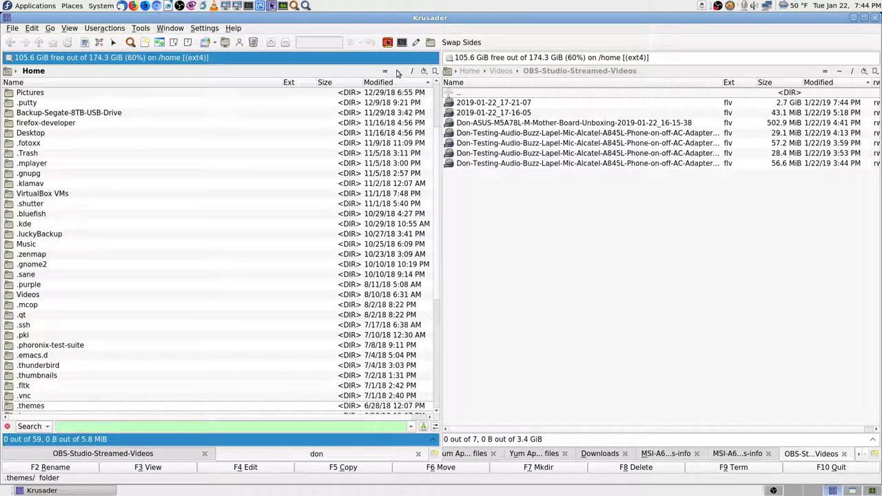
{"action": "key", "text": "Down"}
{"action": "key", "text": "Down"}
{"action": "key", "text": "Down"}
{"action": "key", "text": "Down"}
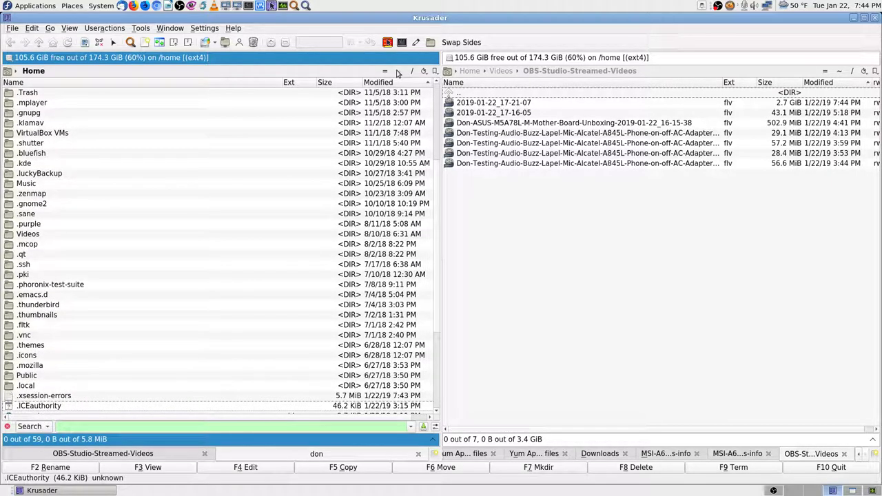
{"action": "key", "text": "Down"}
{"action": "key", "text": "Down"}
{"action": "key", "text": "Down"}
{"action": "key", "text": "Down"}
{"action": "key", "text": "Down"}
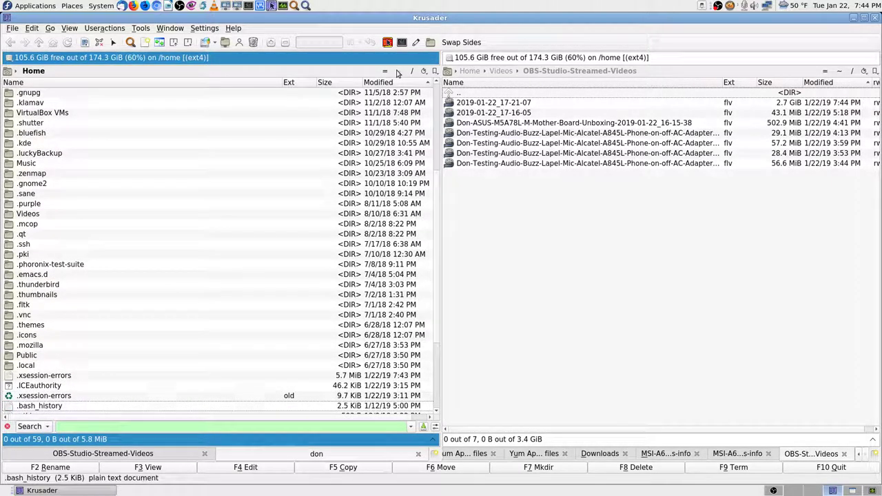
{"action": "key", "text": "Down"}
{"action": "key", "text": "Down"}
{"action": "key", "text": "Down"}
{"action": "key", "text": "Down"}
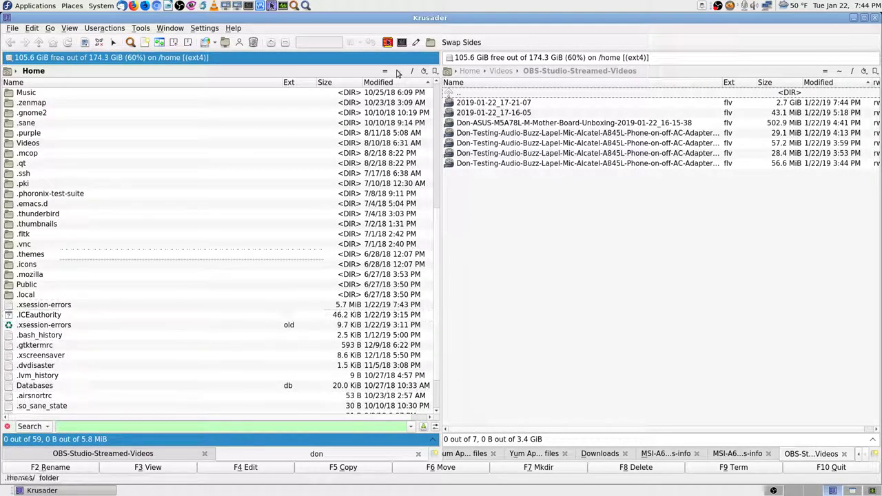
{"action": "key", "text": "Home"}
{"action": "scroll", "coordinate": [207, 355], "scroll_direction": "down", "scroll_amount": 6}
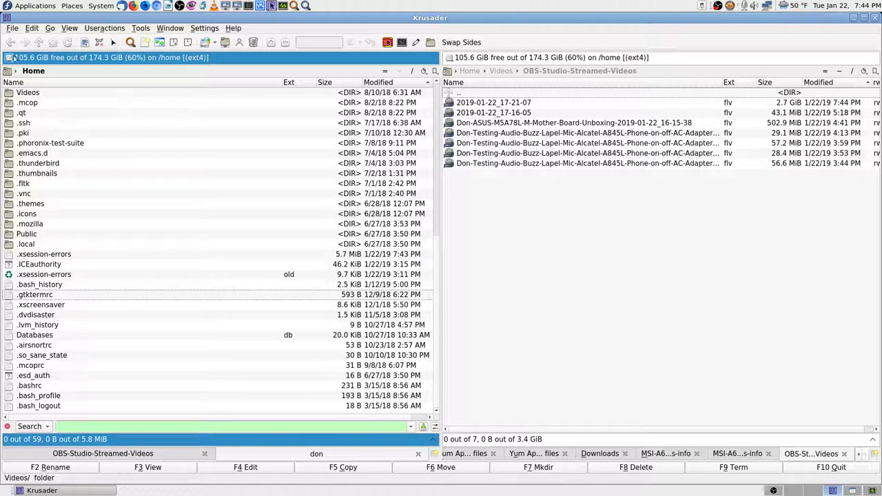
{"action": "key", "text": "alt+Left"}
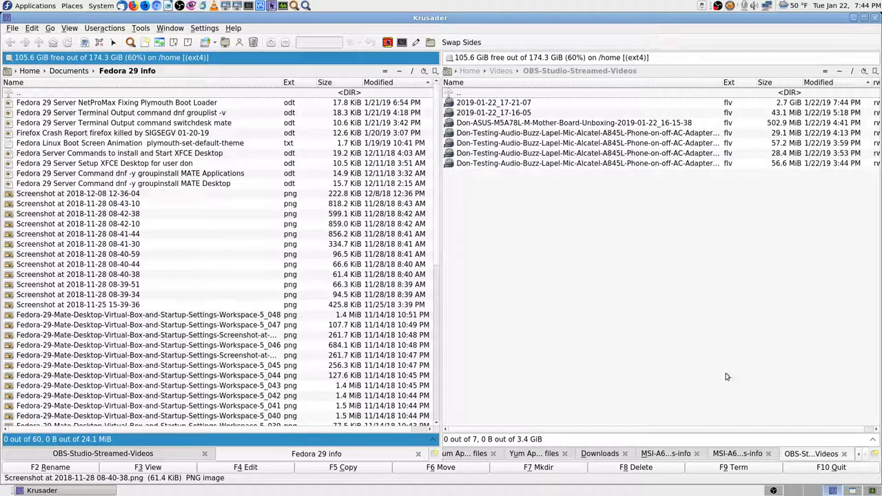
- Switch to the remote desktop in full screen and open the home folder in its file manager
{"action": "left_click", "coordinate": [852, 491]}
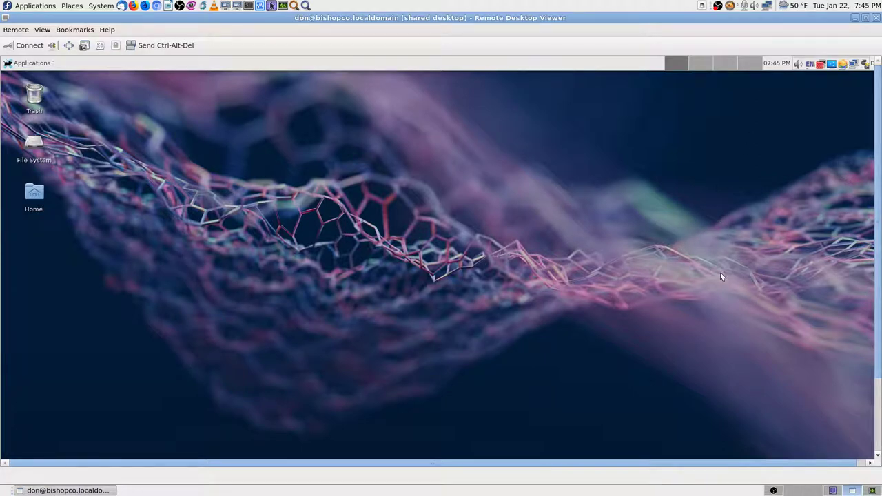
{"action": "key", "text": "F11"}
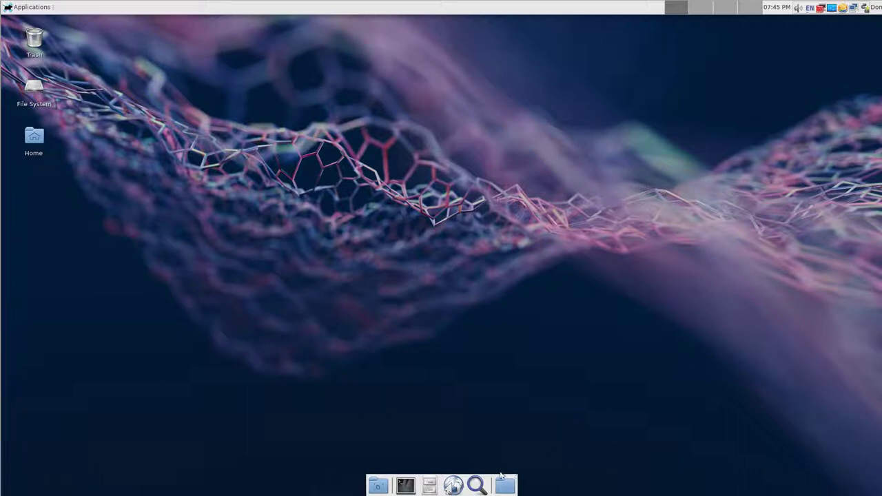
{"action": "left_click", "coordinate": [429, 486]}
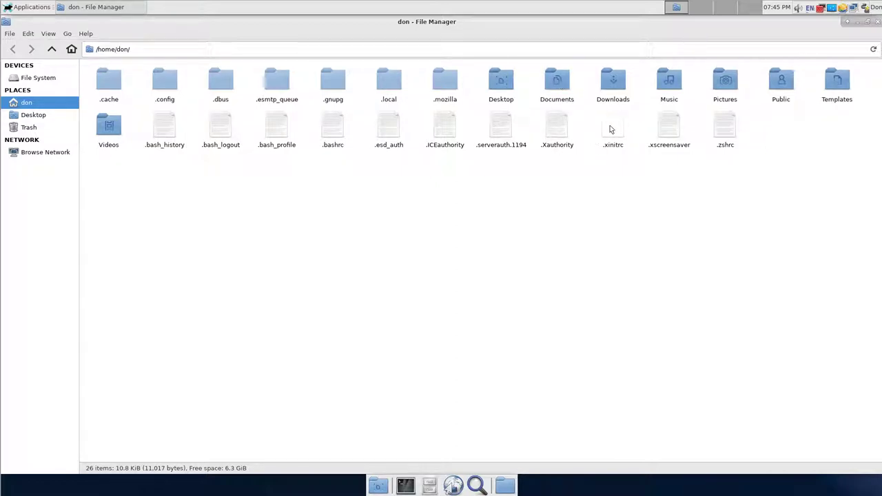
- View the general properties of the .xinitrc file in the remote home folder and close them
{"action": "right_click", "coordinate": [613, 146]}
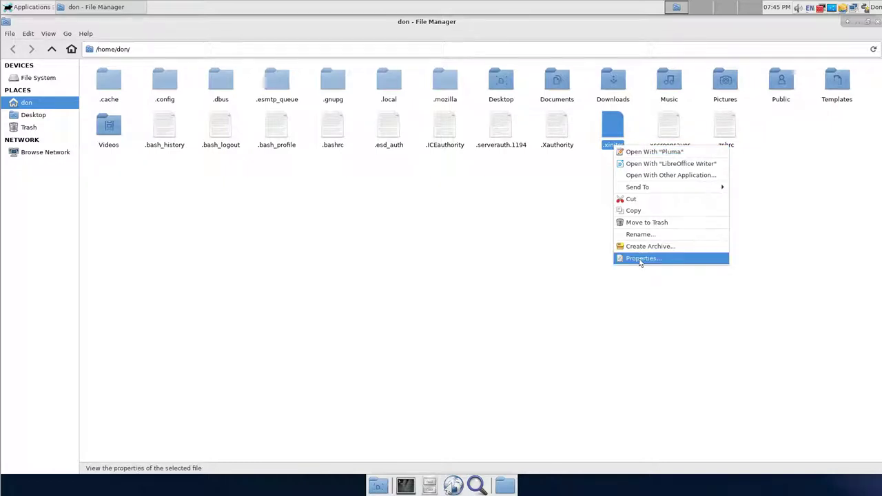
{"action": "left_click", "coordinate": [640, 259]}
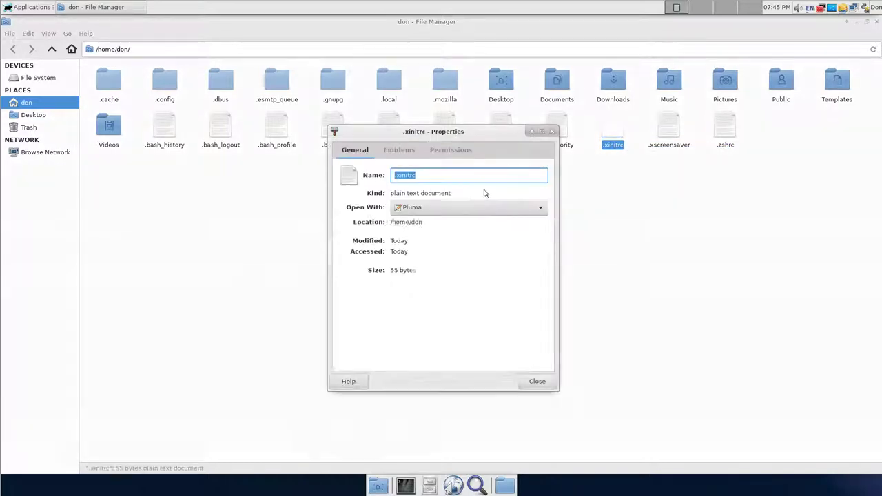
{"action": "right_click", "coordinate": [409, 178]}
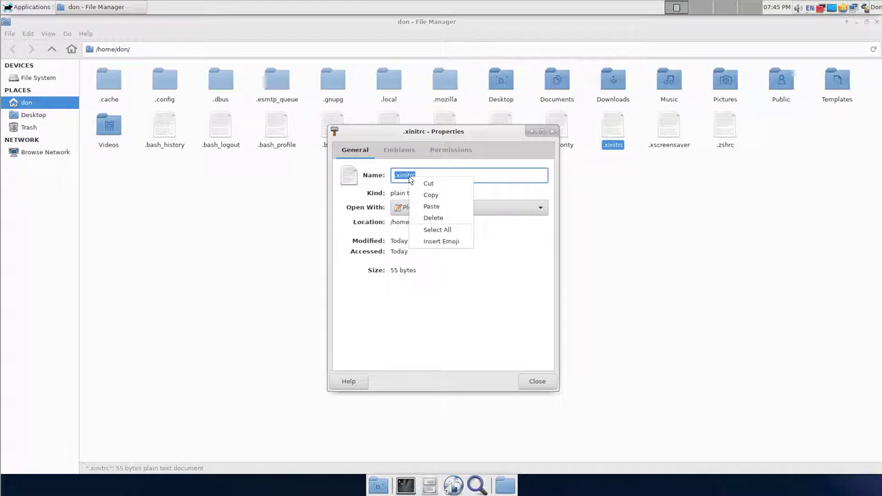
{"action": "left_click", "coordinate": [450, 269]}
{"action": "left_click", "coordinate": [537, 382]}
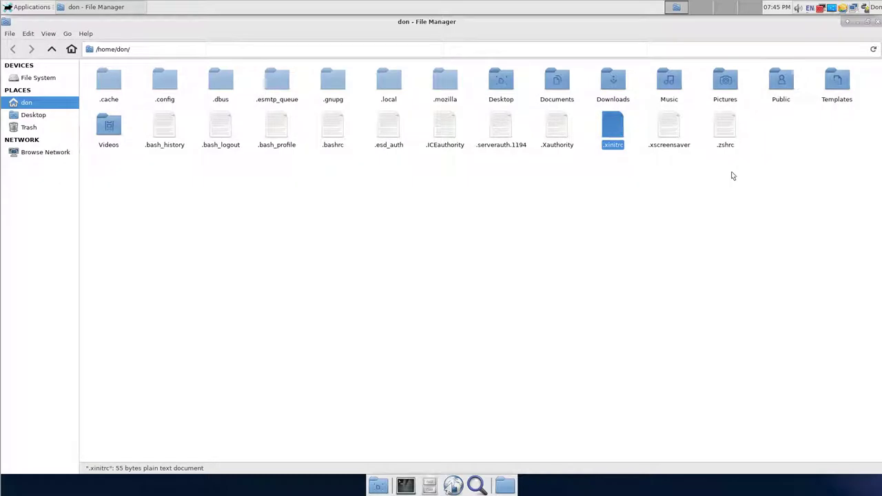
{"action": "key", "text": "shift+Up"}
{"action": "key", "text": "shift+Right"}
{"action": "key", "text": "shift+Right"}
{"action": "key", "text": "shift+Right"}
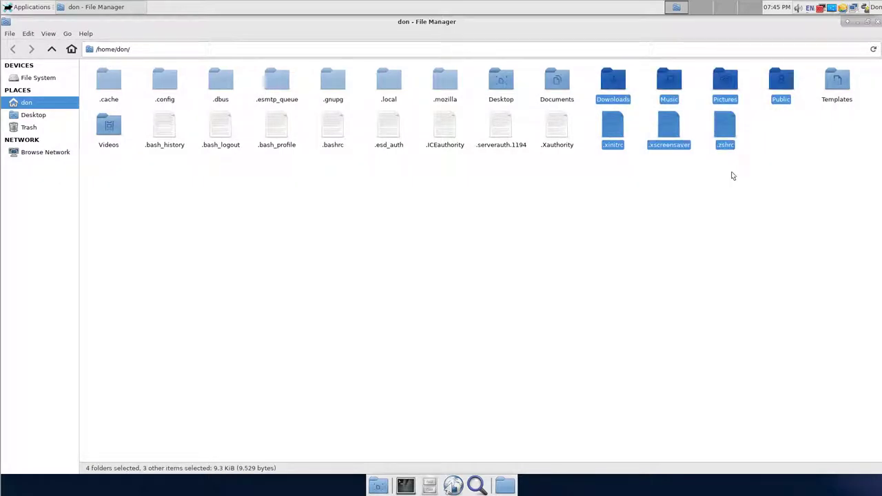
- Close the remote file manager, leave the full-screen remote session and switch to the local workspace beside Krusader's
{"action": "left_click", "coordinate": [876, 23]}
{"action": "key", "text": "F11"}
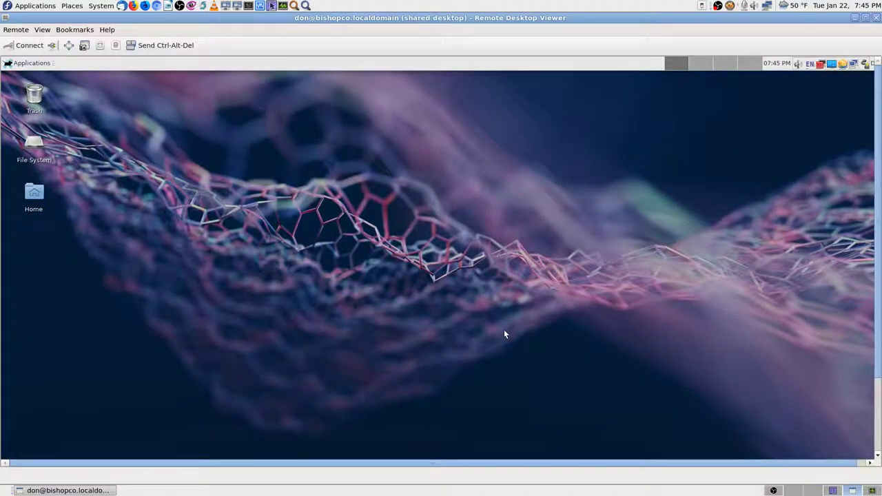
{"action": "left_click", "coordinate": [832, 490]}
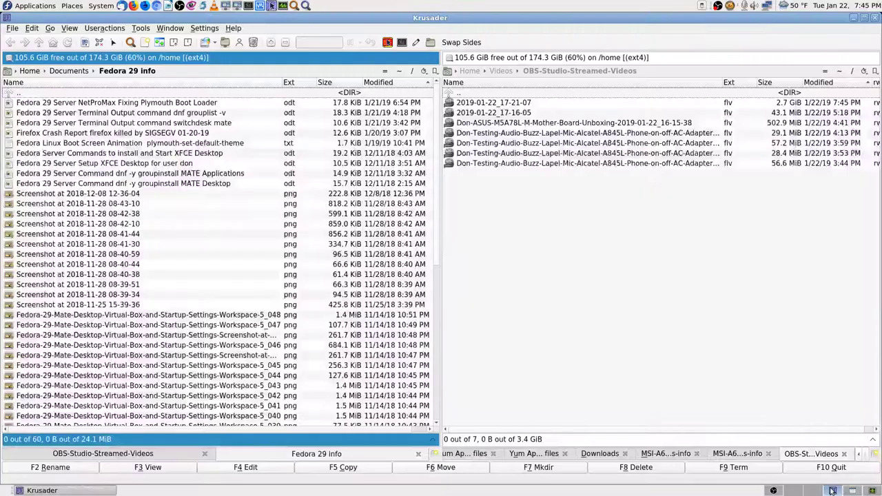
{"action": "left_click", "coordinate": [812, 492]}
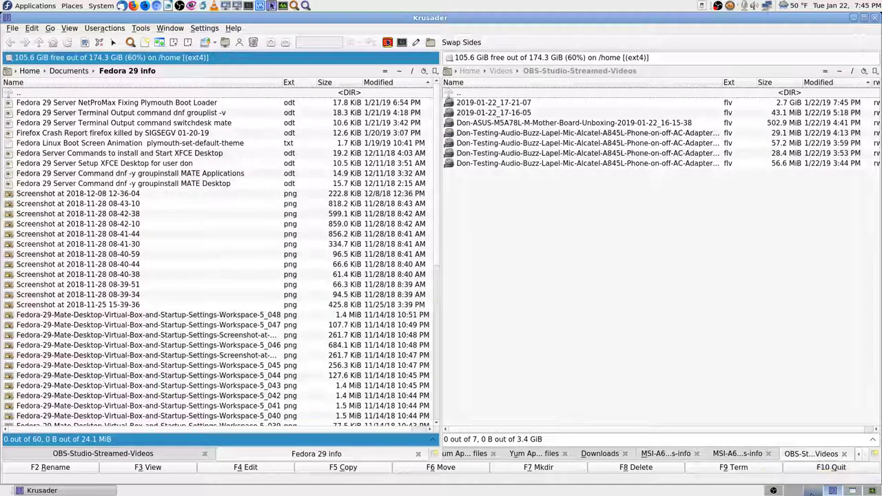
- Open the Application Finder on the local desktop and close it again
{"action": "left_click", "coordinate": [305, 6]}
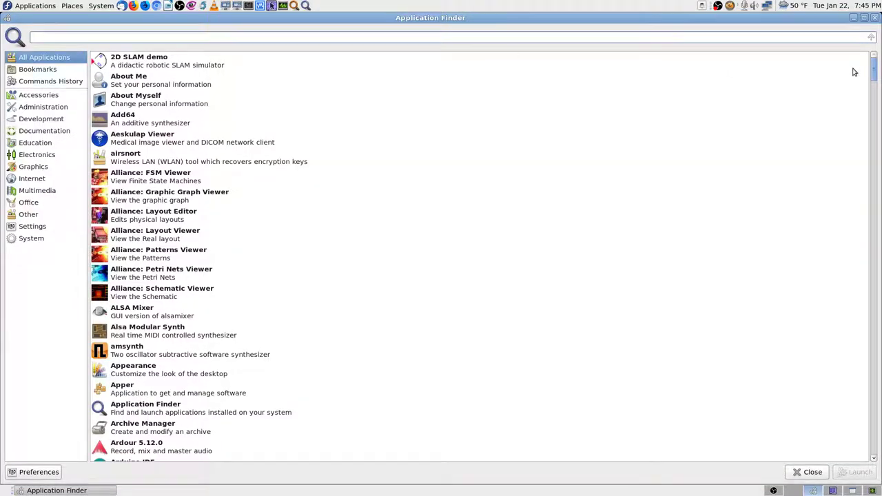
{"action": "left_click", "coordinate": [874, 18]}
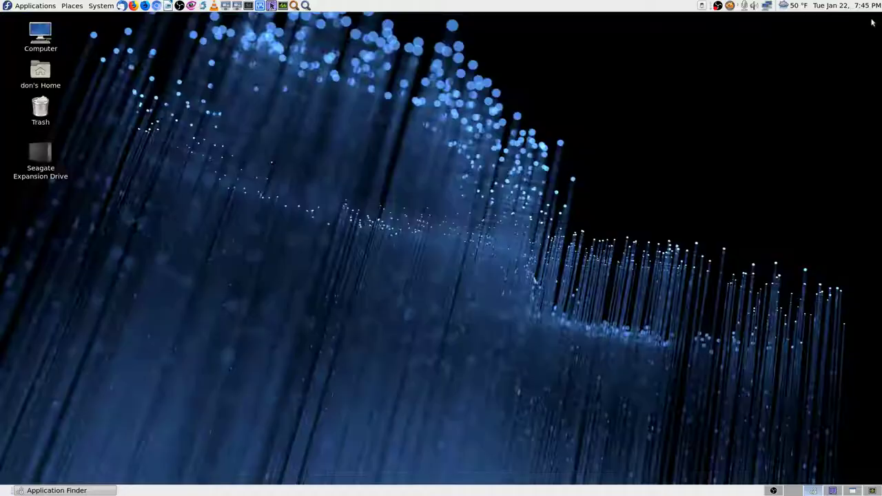
- Open System Monitor on the local desktop, view its About information and close the program
{"action": "left_click", "coordinate": [271, 5]}
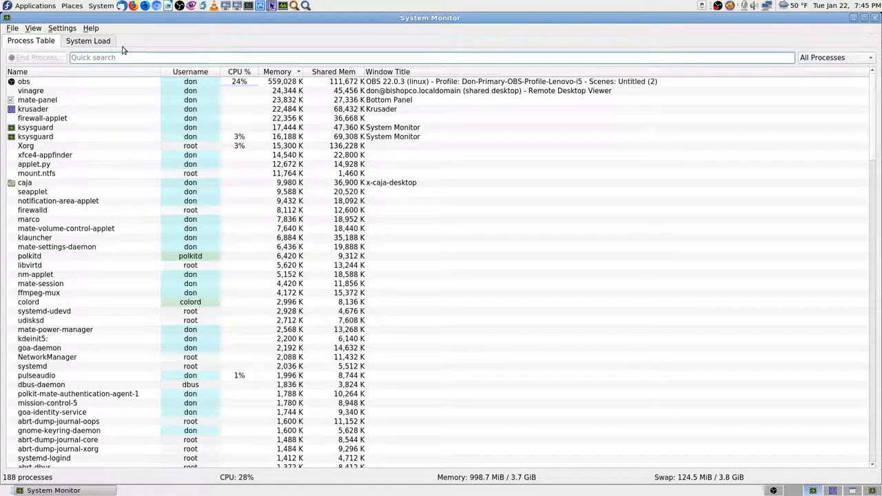
{"action": "left_click", "coordinate": [91, 28]}
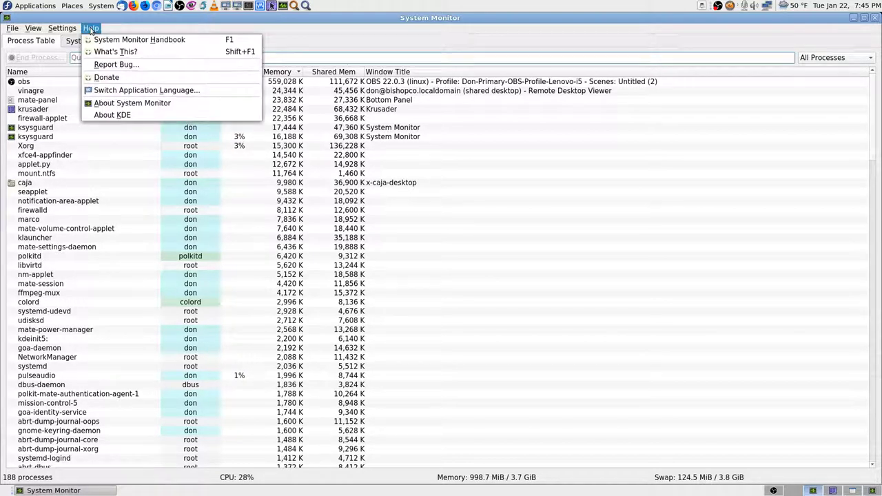
{"action": "left_click", "coordinate": [188, 104]}
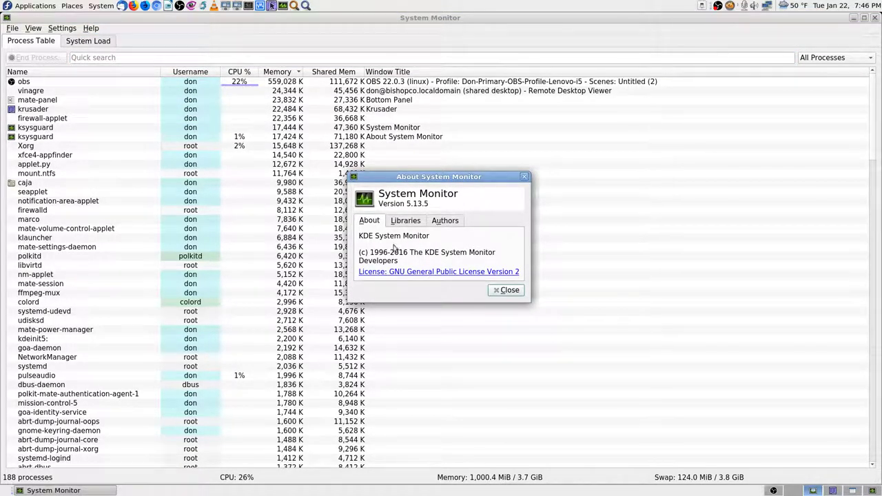
{"action": "left_click", "coordinate": [509, 290]}
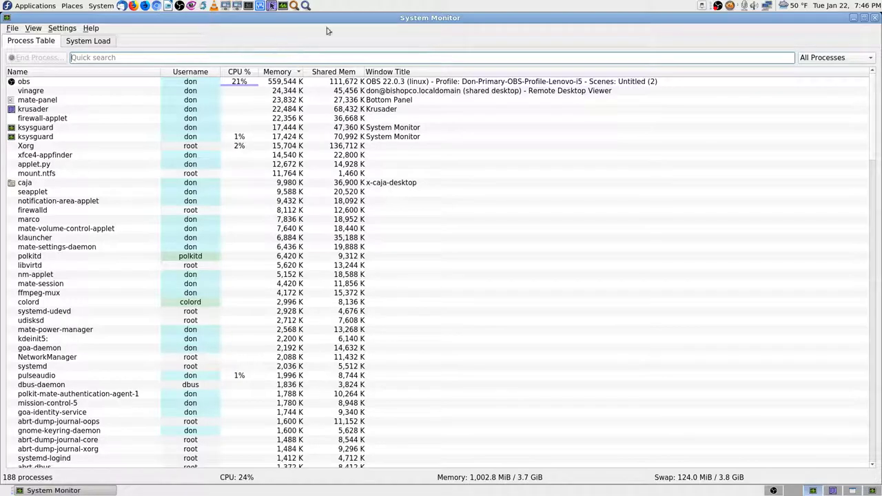
{"action": "left_click", "coordinate": [875, 18]}
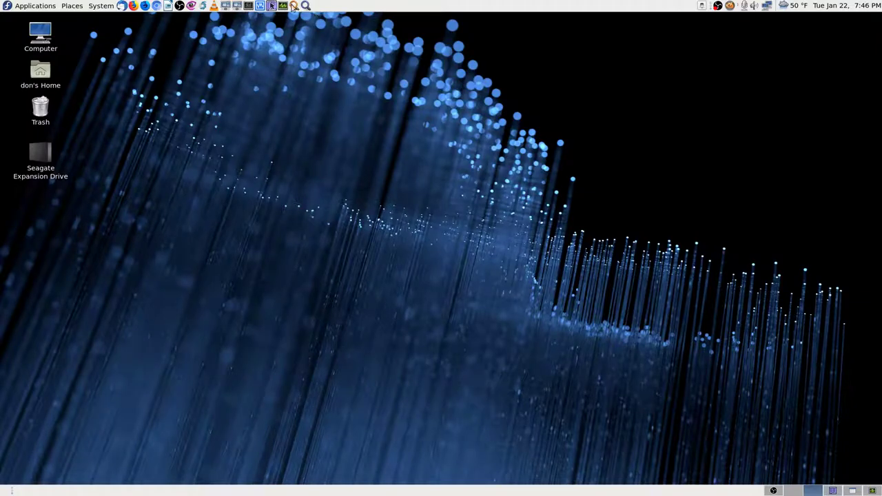
- Open the local file search tool and set the folder to look in to the Seagate Expansion Drive
{"action": "left_click", "coordinate": [293, 7]}
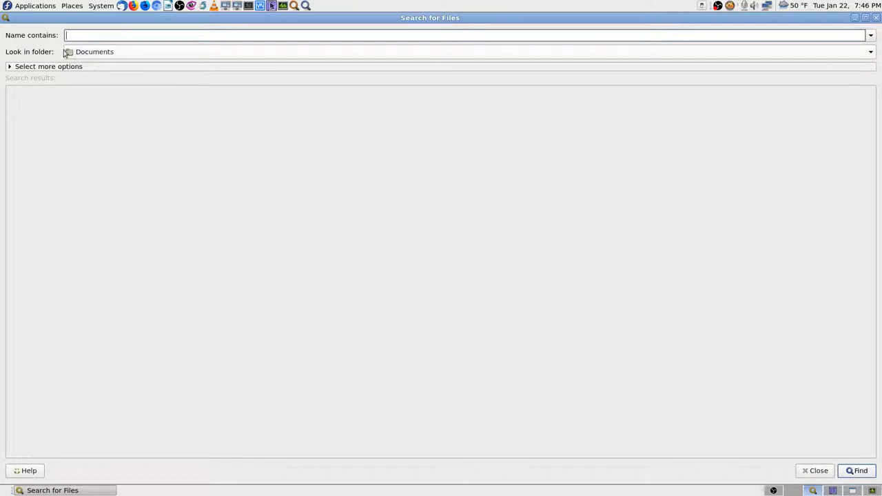
{"action": "right_click", "coordinate": [75, 35]}
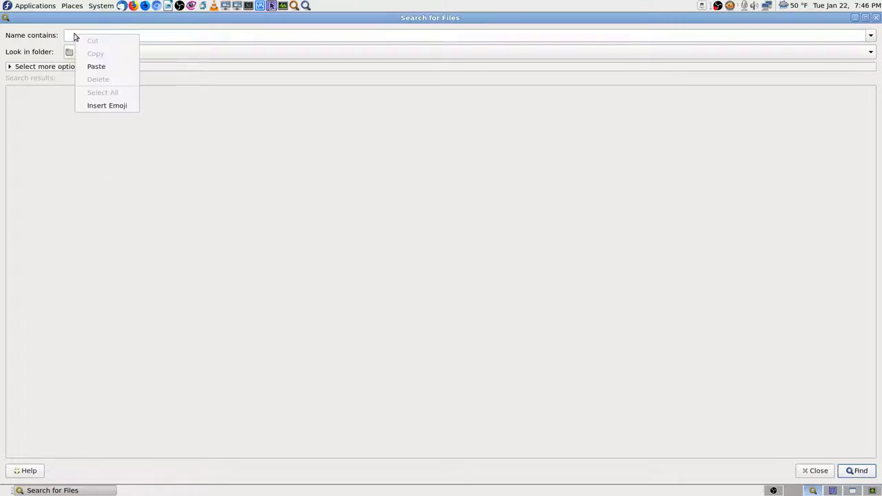
{"action": "left_click", "coordinate": [221, 131]}
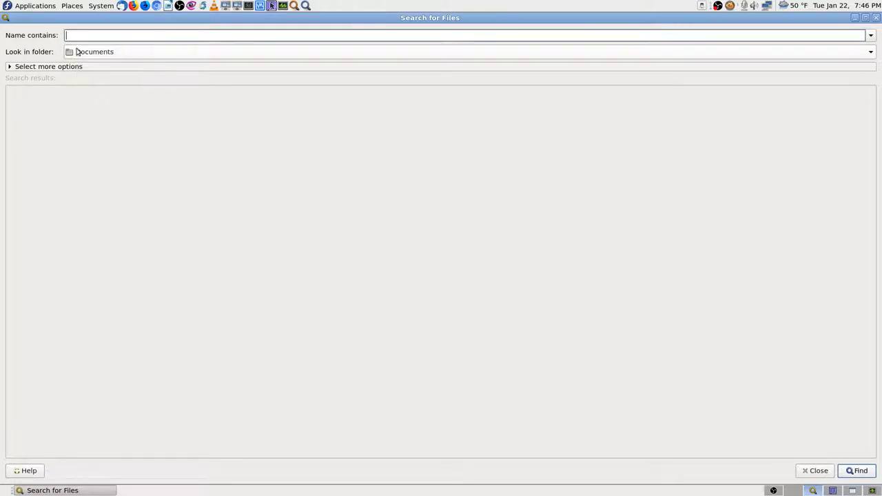
{"action": "left_click", "coordinate": [75, 53]}
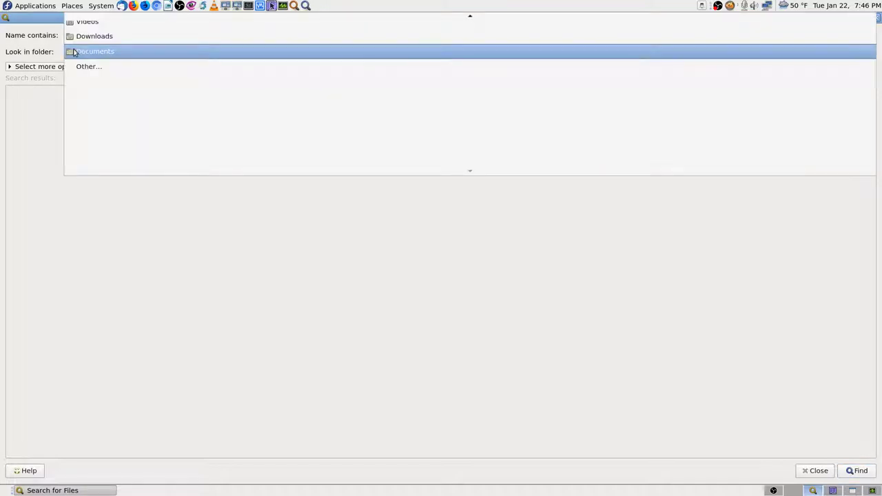
{"action": "left_click", "coordinate": [85, 67]}
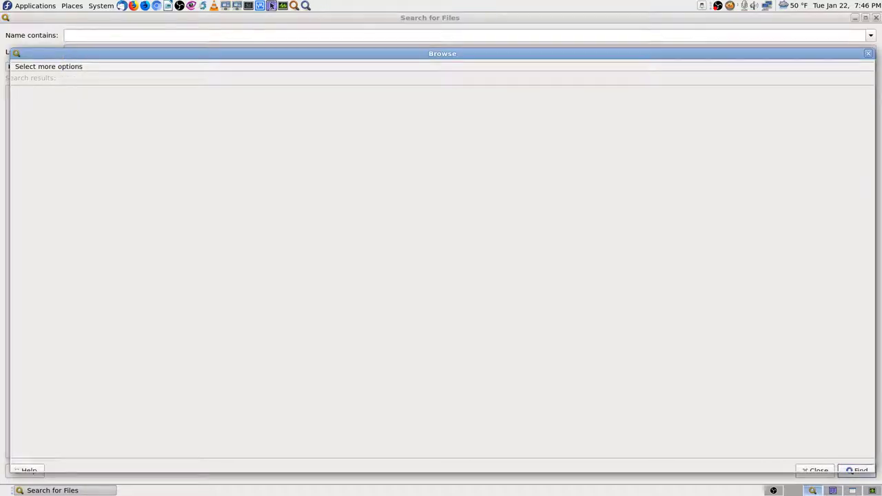
{"action": "left_click", "coordinate": [94, 175]}
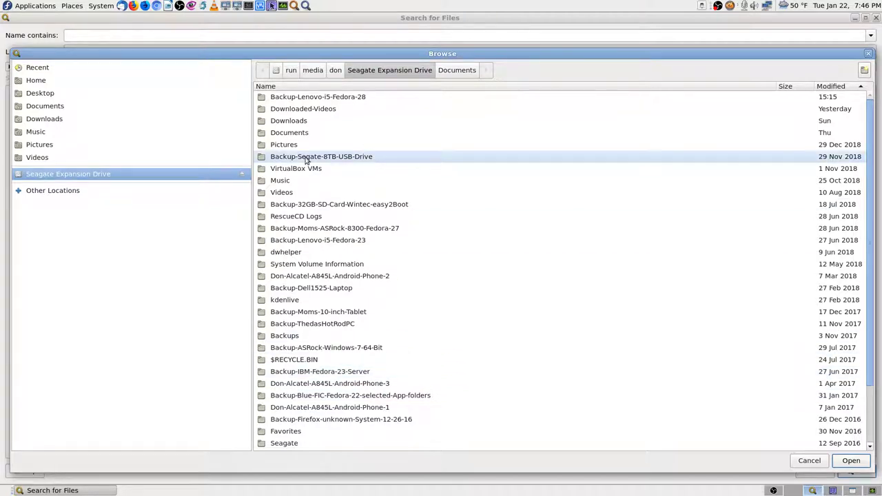
{"action": "left_click", "coordinate": [851, 460]}
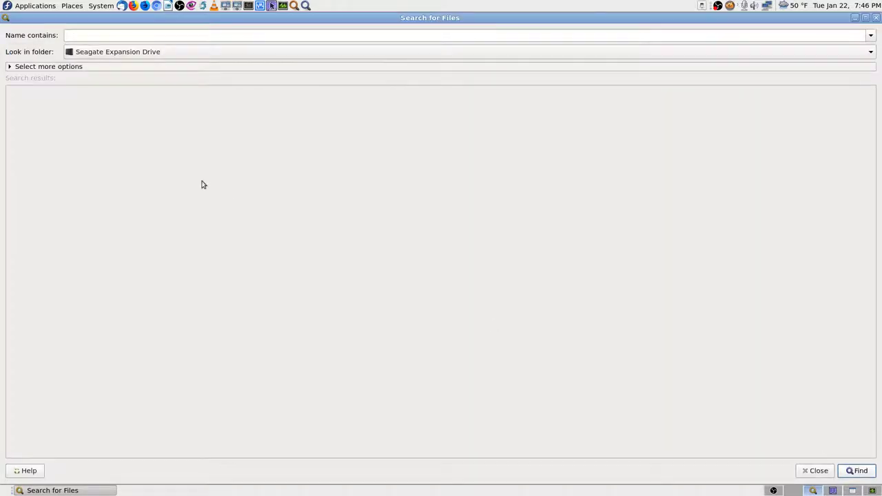
- Search the Seagate Expansion Drive for files whose name contains .xinitrc
{"action": "left_click", "coordinate": [88, 35]}
{"action": "type", "text": ".xinitrc"}
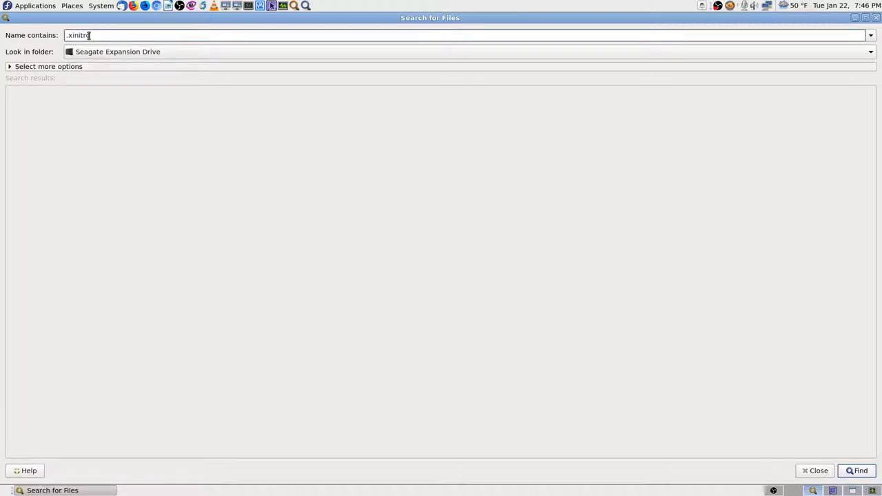
{"action": "key", "text": "Return"}
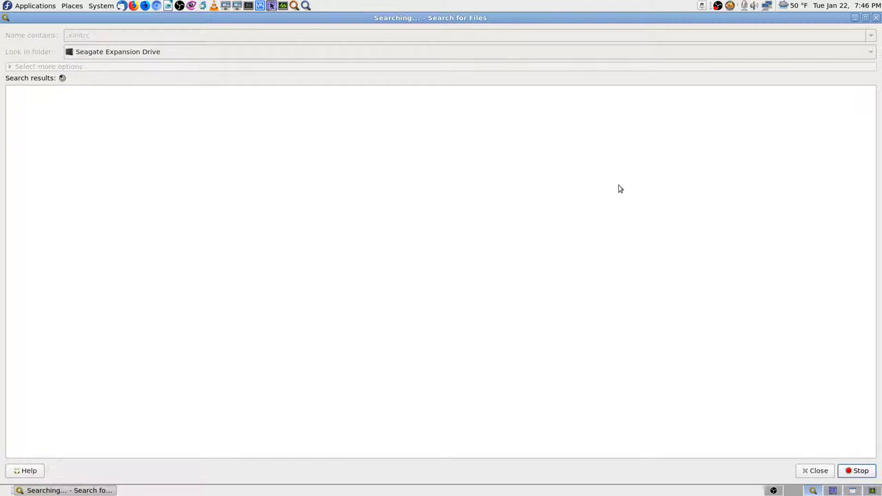
- Check the System Monitor process table, the OBS recording status and Krusader's recorded video files on their workspaces
{"action": "left_click", "coordinate": [852, 490]}
{"action": "left_click", "coordinate": [872, 491]}
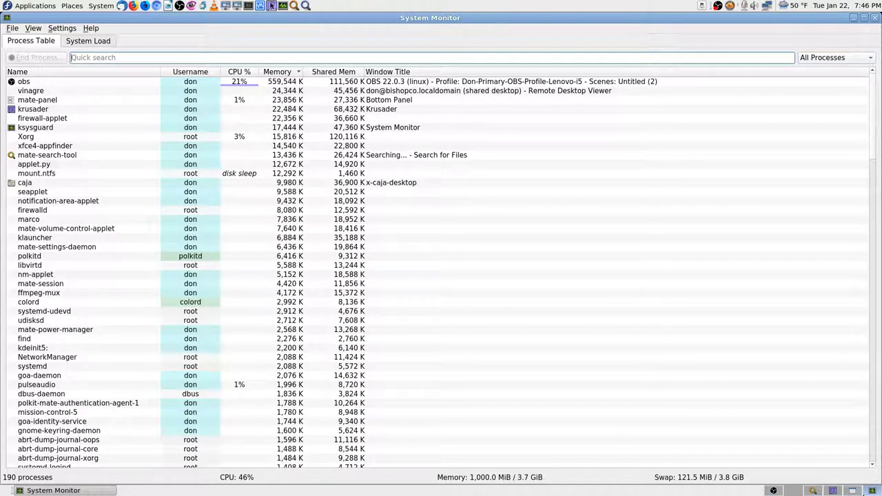
{"action": "left_click", "coordinate": [773, 490]}
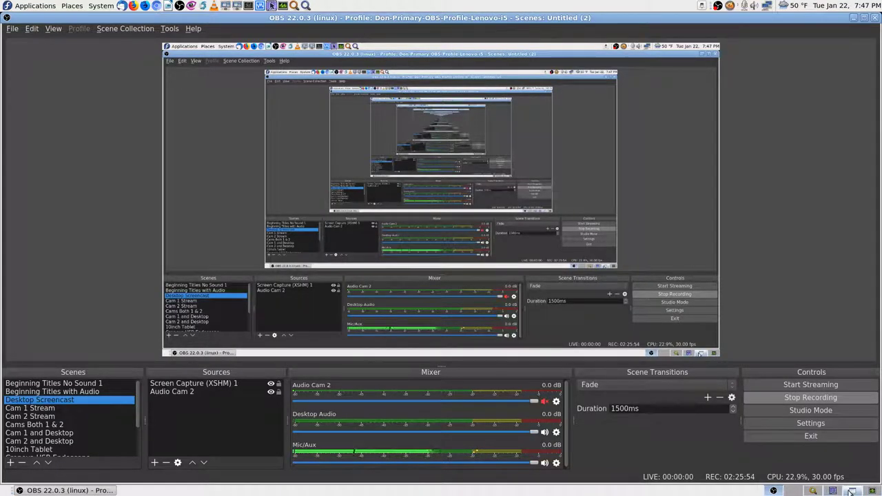
{"action": "left_click", "coordinate": [853, 491]}
{"action": "left_click", "coordinate": [813, 491]}
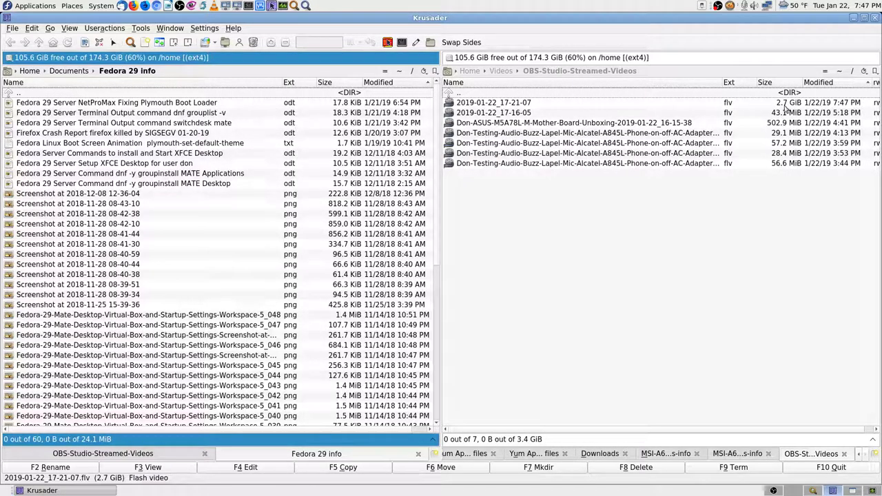
- Switch to the remote desktop in full screen and open its Session and Startup settings
{"action": "left_click", "coordinate": [855, 492]}
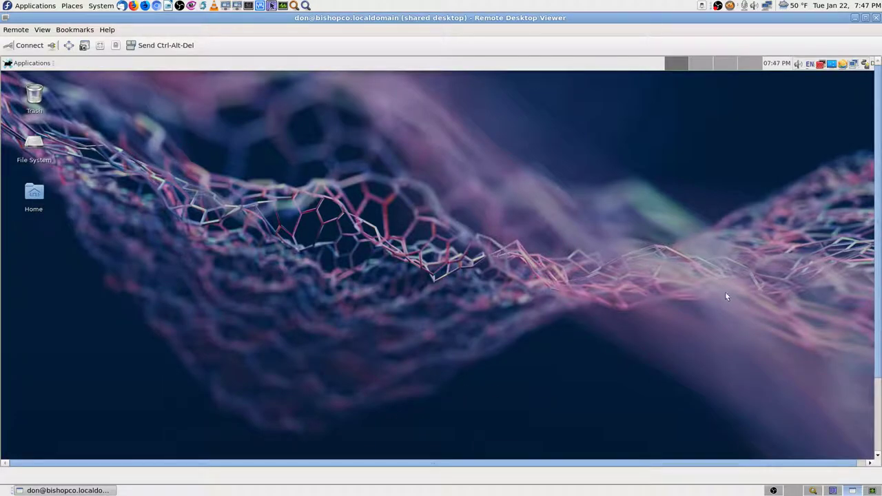
{"action": "key", "text": "F11"}
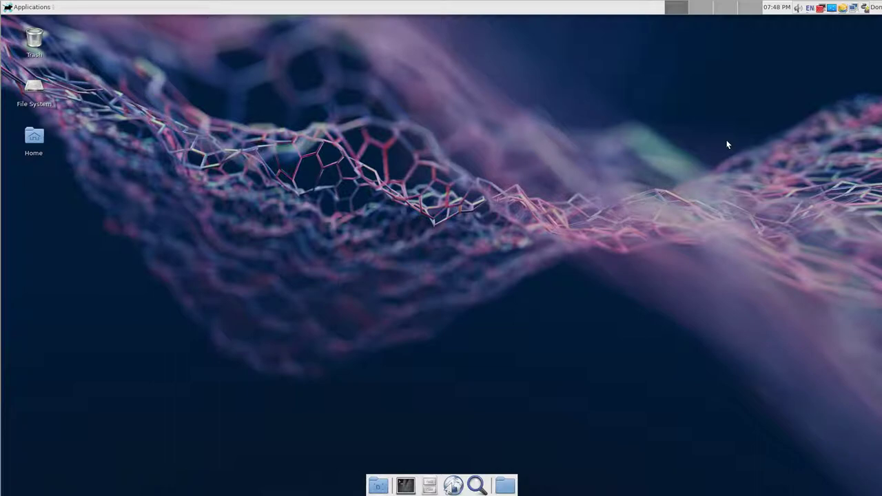
{"action": "left_click", "coordinate": [33, 9]}
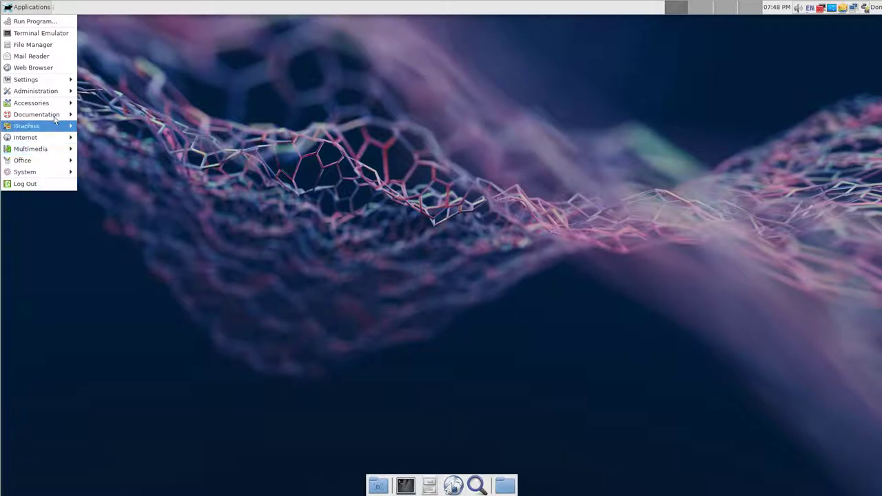
{"action": "mouse_move", "coordinate": [58, 81]}
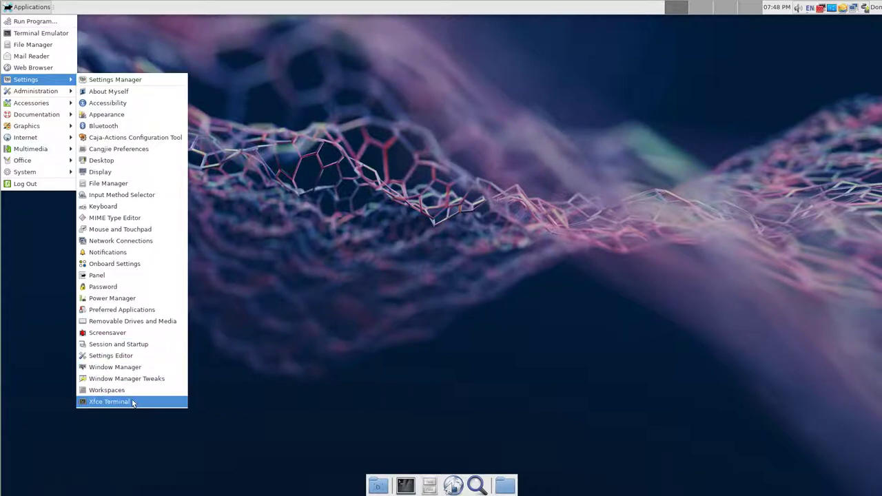
{"action": "left_click", "coordinate": [139, 344]}
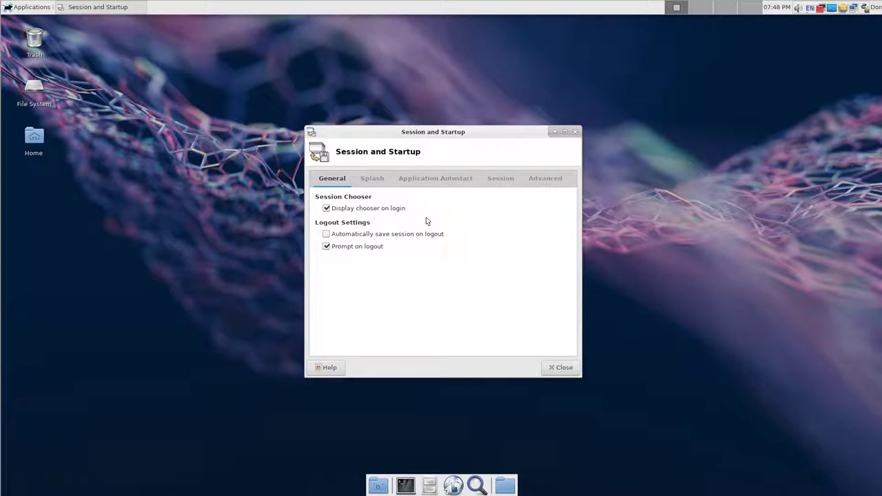
- Examine the splash options and the full list of autostarted applications in the remote Session and Startup settings, with the window maximized
{"action": "left_click", "coordinate": [372, 178]}
{"action": "left_click", "coordinate": [336, 181]}
{"action": "left_click", "coordinate": [375, 181]}
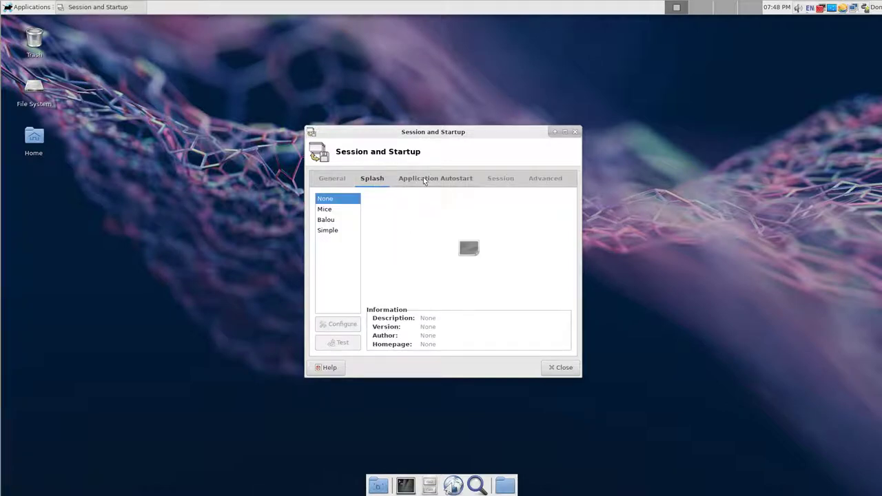
{"action": "left_click", "coordinate": [448, 180]}
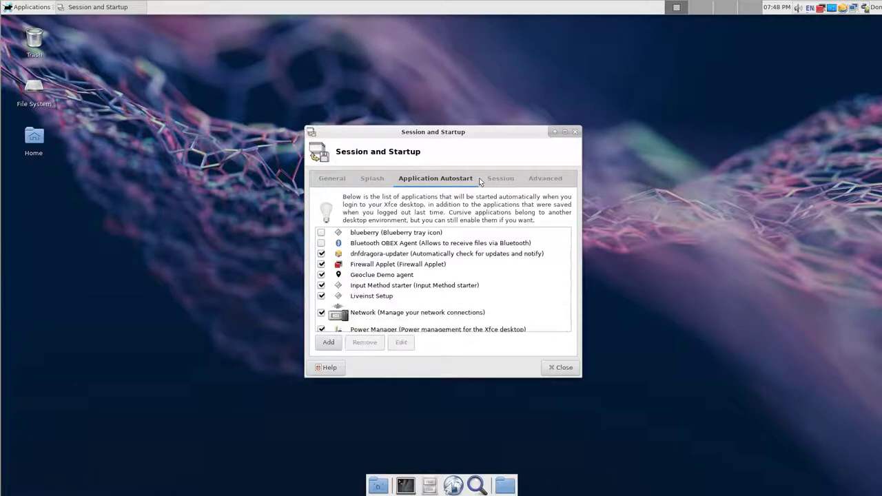
{"action": "left_click", "coordinate": [565, 132]}
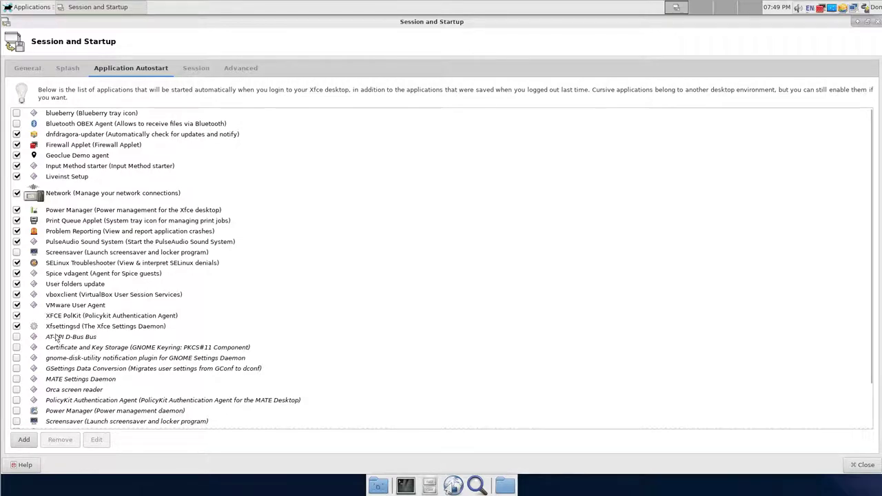
{"action": "scroll", "coordinate": [89, 356], "scroll_direction": "down", "scroll_amount": 3}
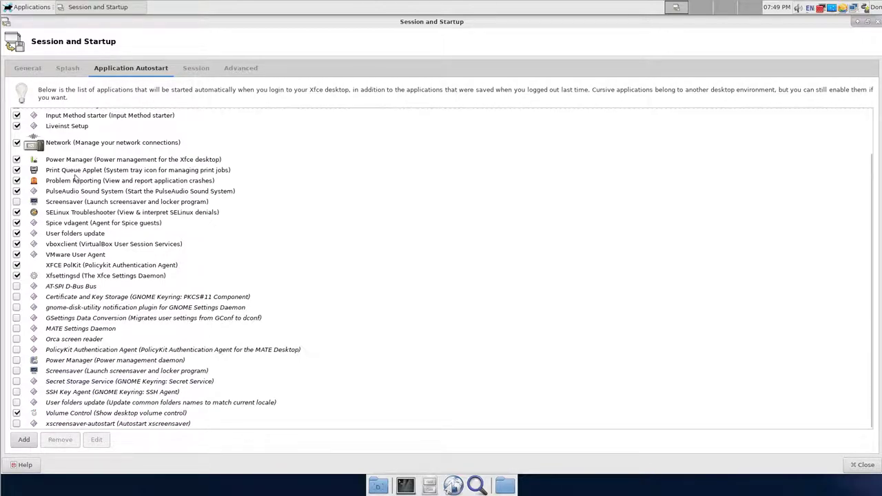
{"action": "scroll", "coordinate": [372, 297], "scroll_direction": "up", "scroll_amount": 3}
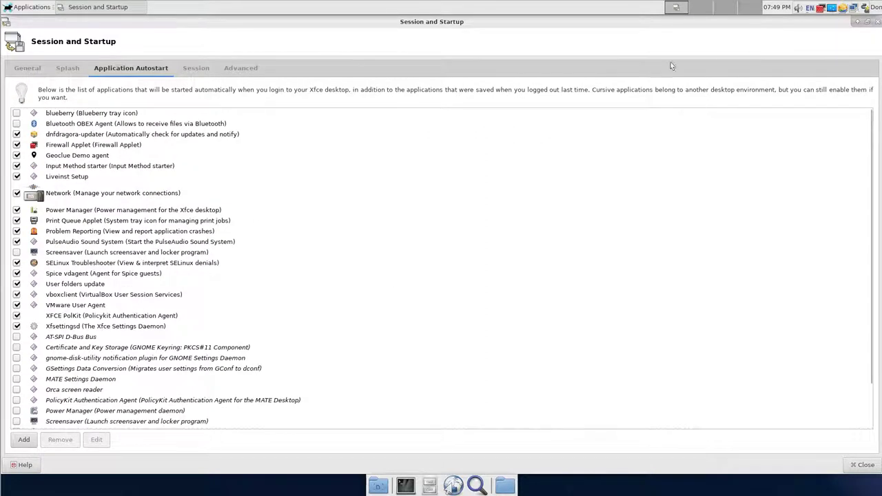
- Review the current session programs, advanced and general startup options, then close the settings and leave the full-screen remote view
{"action": "left_click", "coordinate": [198, 68]}
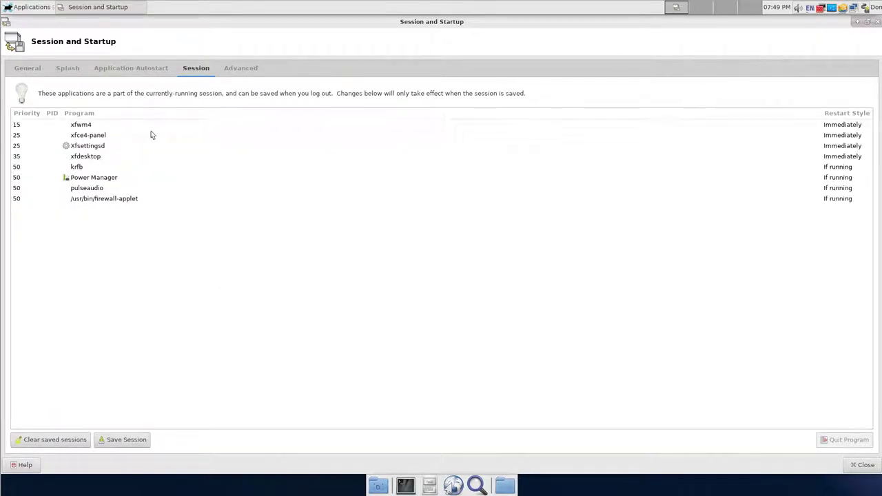
{"action": "left_click", "coordinate": [240, 69]}
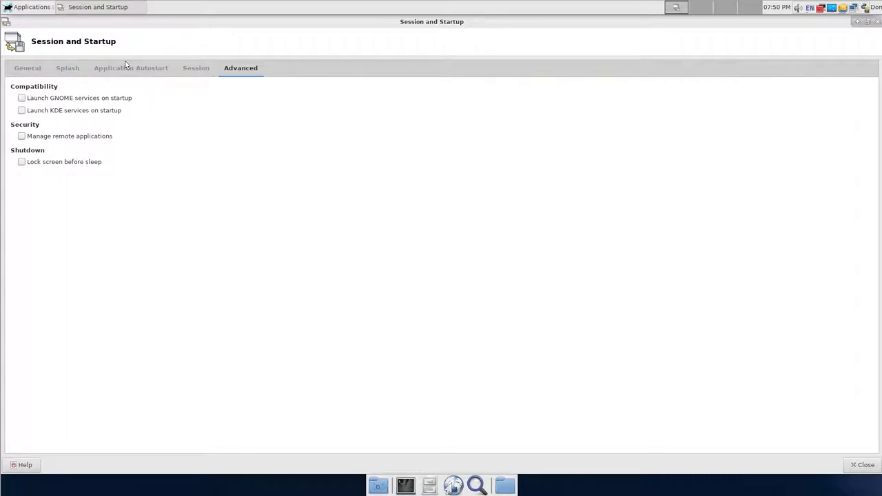
{"action": "scroll", "coordinate": [115, 68], "scroll_direction": "up", "scroll_amount": 1}
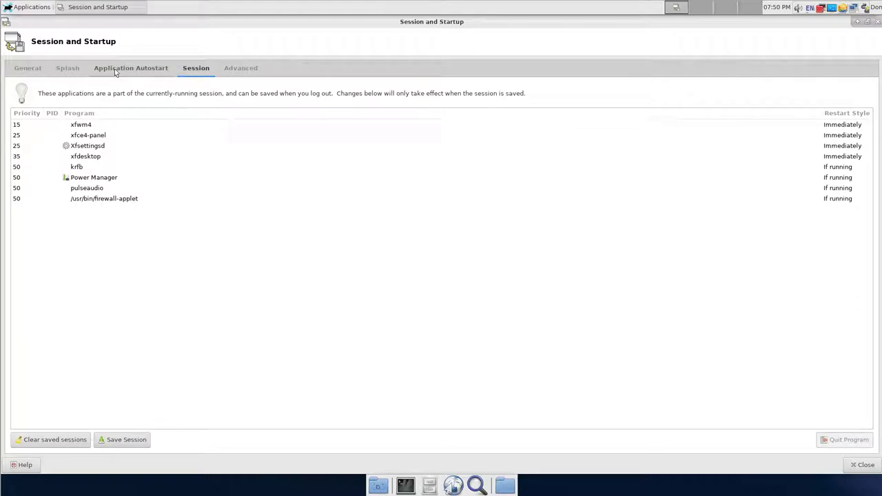
{"action": "scroll", "coordinate": [69, 69], "scroll_direction": "up", "scroll_amount": 1}
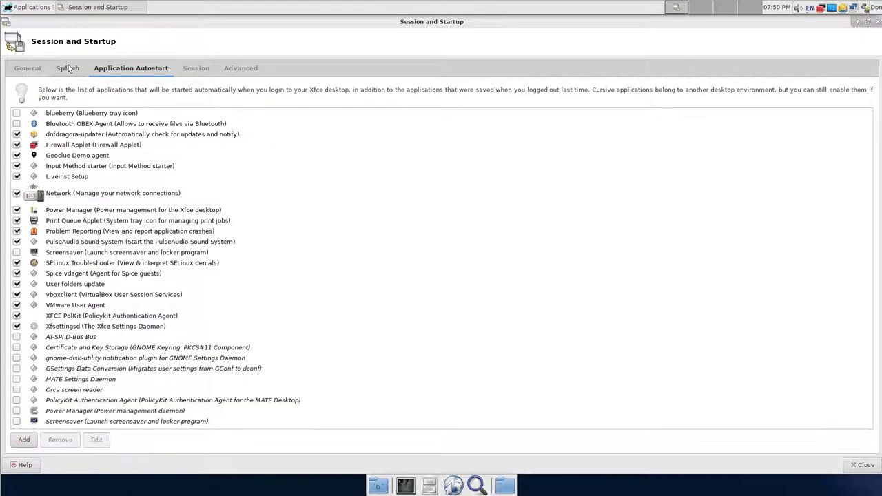
{"action": "scroll", "coordinate": [29, 70], "scroll_direction": "up", "scroll_amount": 1}
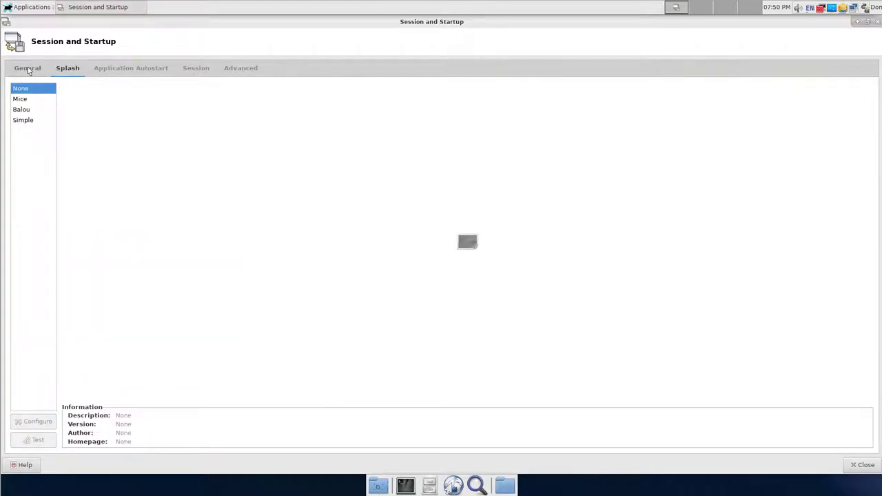
{"action": "scroll", "coordinate": [29, 71], "scroll_direction": "up", "scroll_amount": 1}
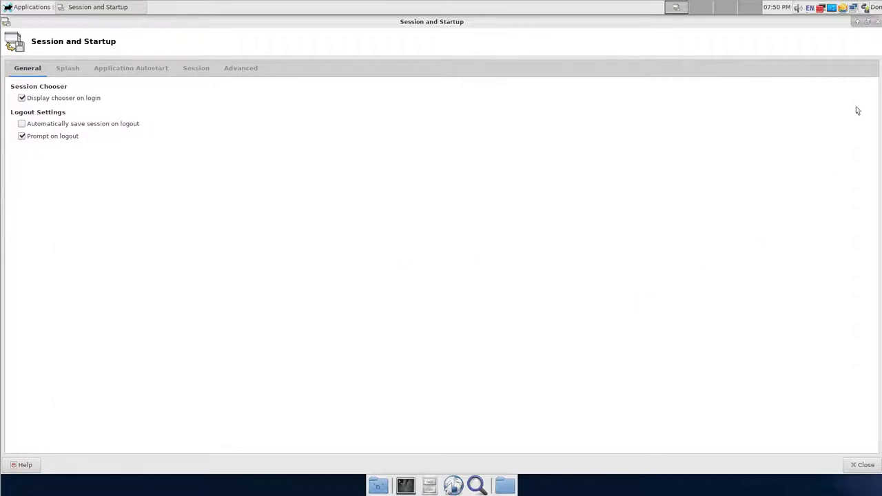
{"action": "key", "text": "Escape"}
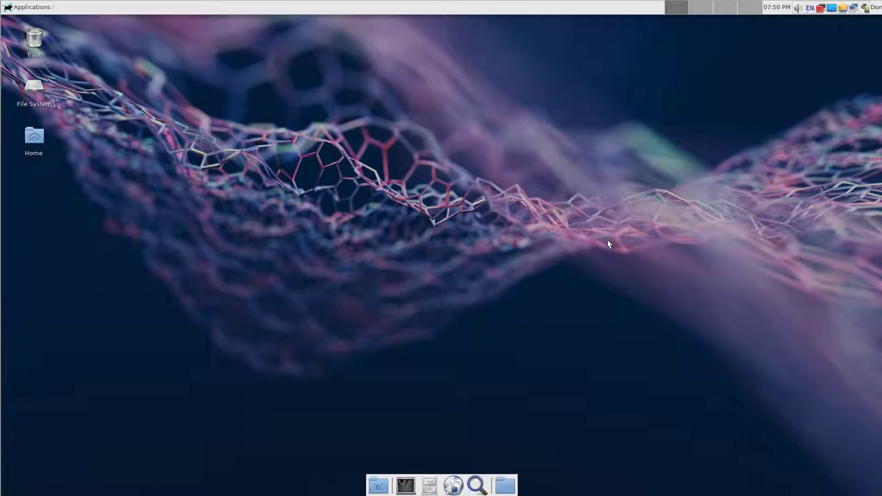
{"action": "key", "text": "F11"}
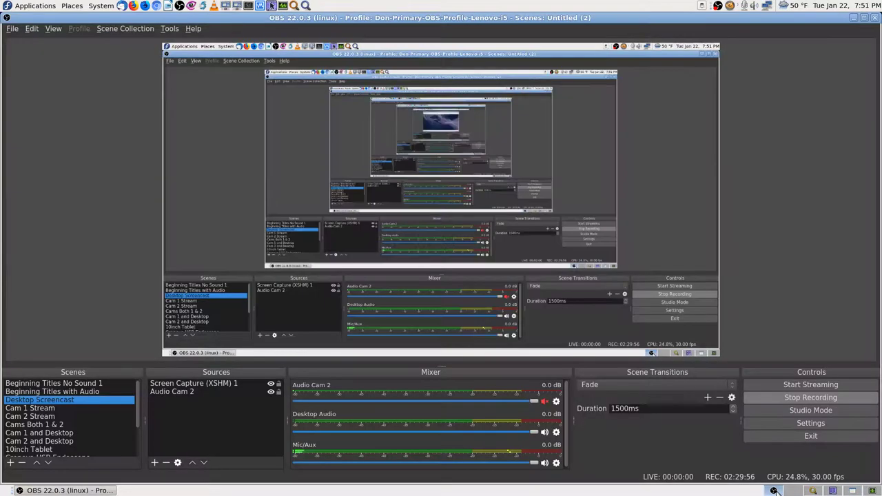
- Return to the file search window and stop the running .xinitrc search on the Seagate Expansion Drive
{"action": "left_click", "coordinate": [775, 490]}
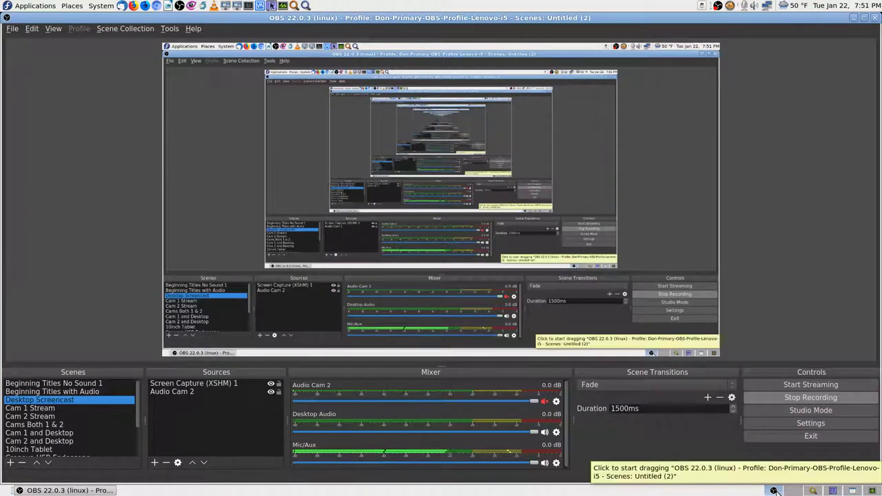
{"action": "left_click", "coordinate": [797, 483]}
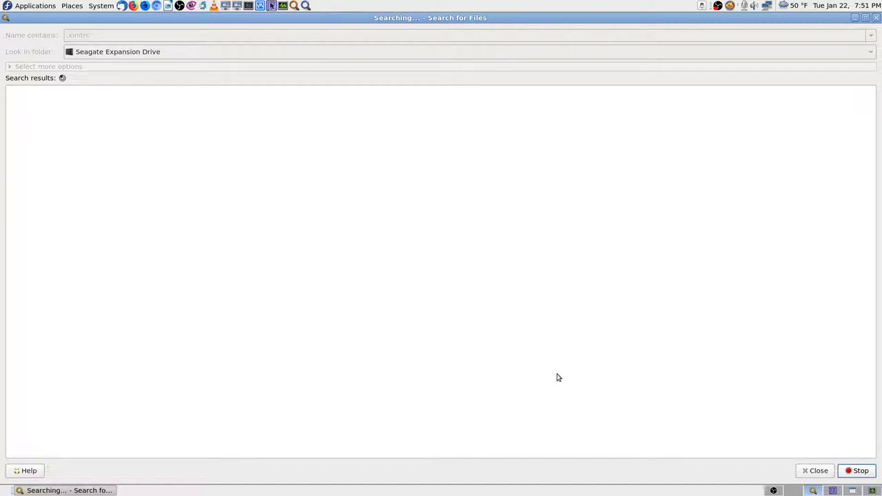
{"action": "left_click", "coordinate": [853, 471]}
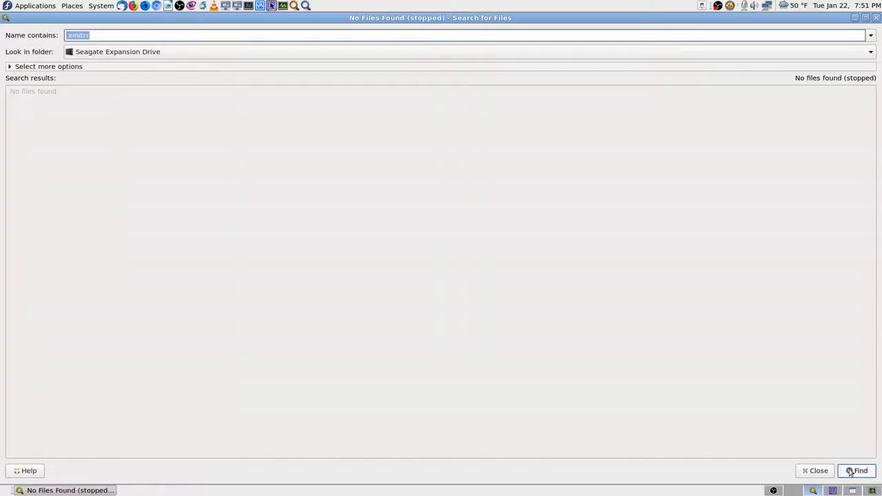
- Search for .xinitrc in the Backup-Lenovo-i5-Fedora-28 folder of the Seagate Expansion Drive, with the folder list sorted by name
{"action": "left_click", "coordinate": [118, 55]}
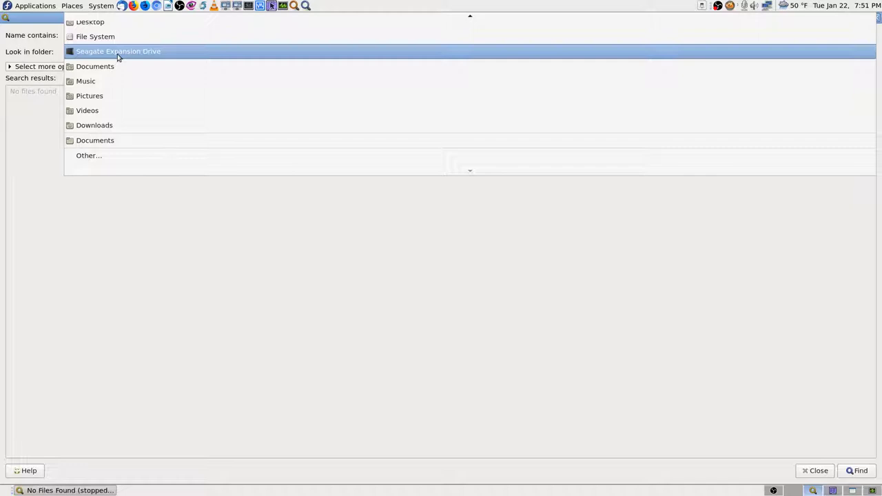
{"action": "left_click", "coordinate": [102, 154]}
{"action": "left_click", "coordinate": [93, 177]}
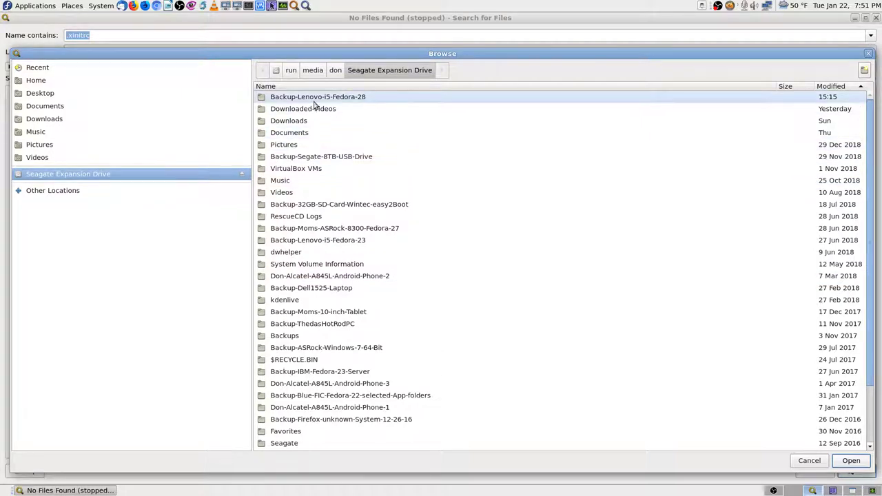
{"action": "left_click", "coordinate": [328, 86]}
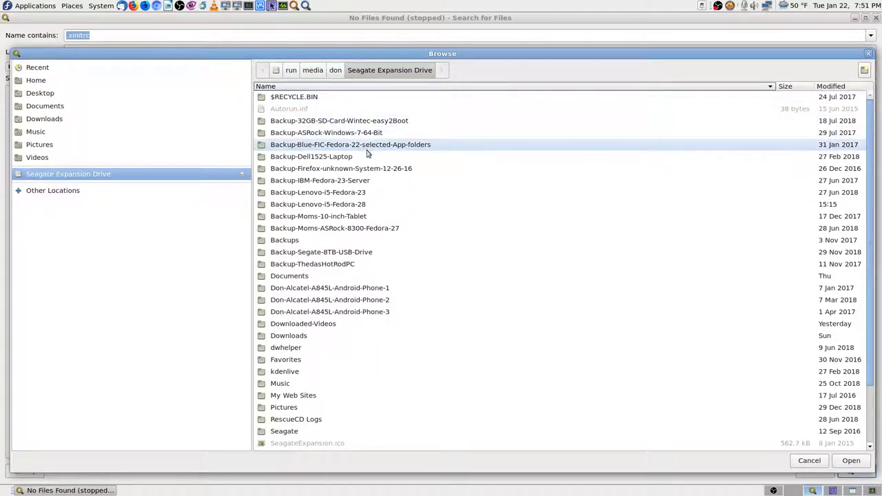
{"action": "left_click", "coordinate": [361, 205]}
{"action": "left_click", "coordinate": [851, 462]}
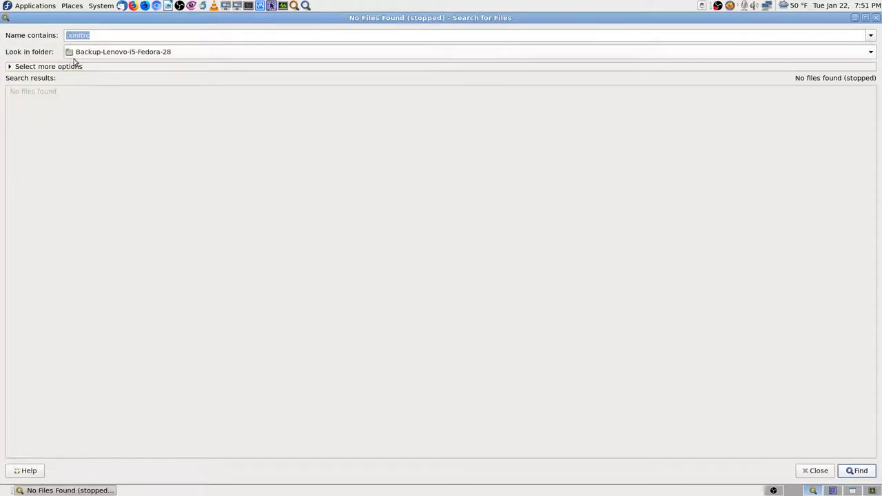
{"action": "left_click", "coordinate": [842, 471]}
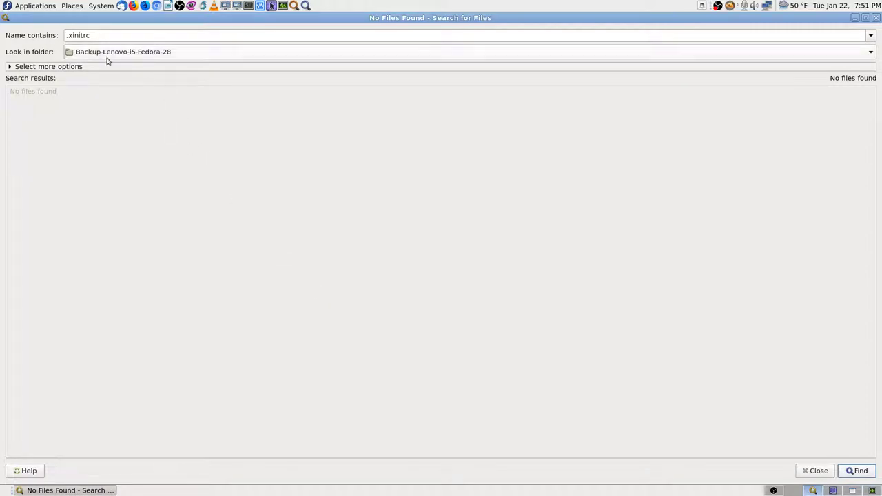
- Change the search location to the computer's root file system and search it for .xinitrc
{"action": "left_click", "coordinate": [97, 56]}
{"action": "left_click", "coordinate": [90, 65]}
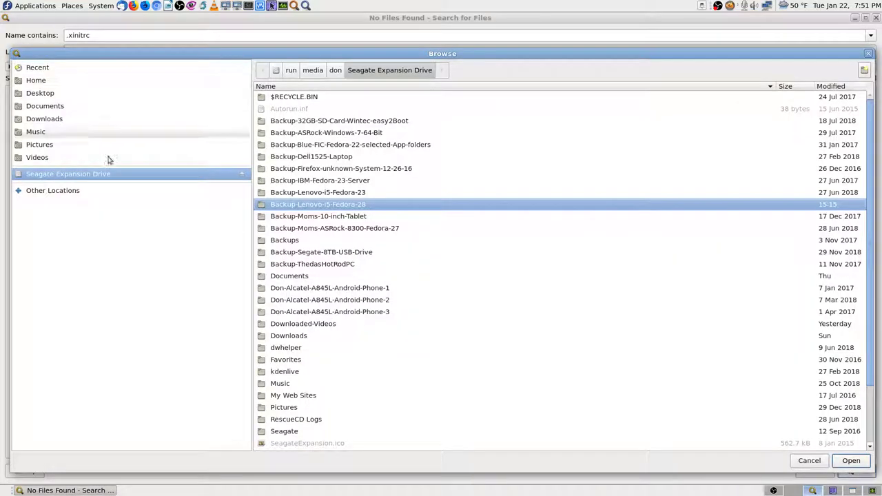
{"action": "left_click", "coordinate": [107, 190]}
{"action": "left_click", "coordinate": [114, 175]}
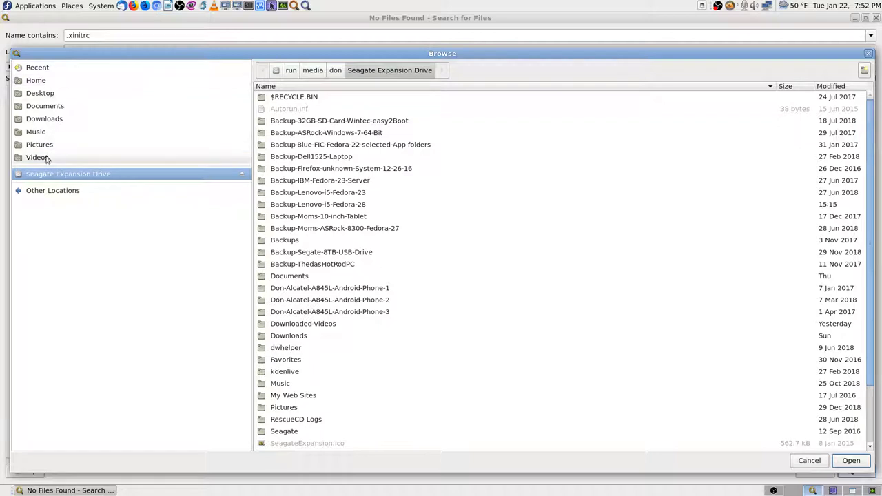
{"action": "left_click", "coordinate": [42, 192]}
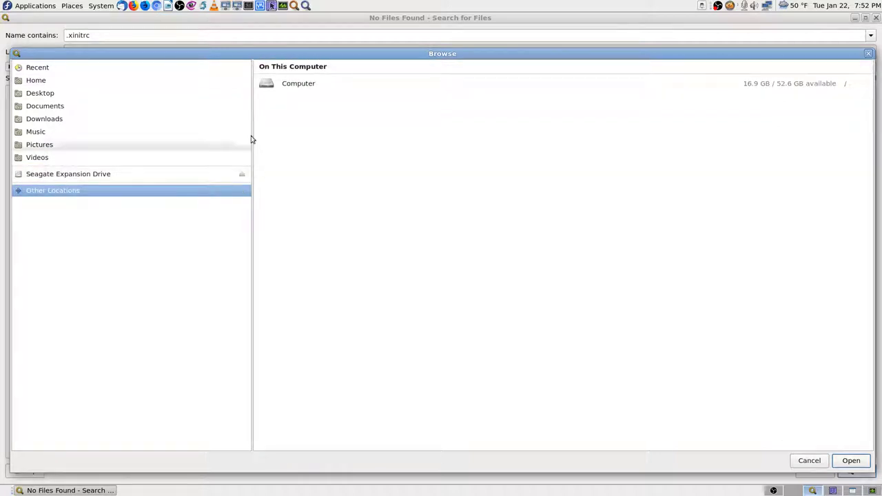
{"action": "left_click", "coordinate": [308, 84]}
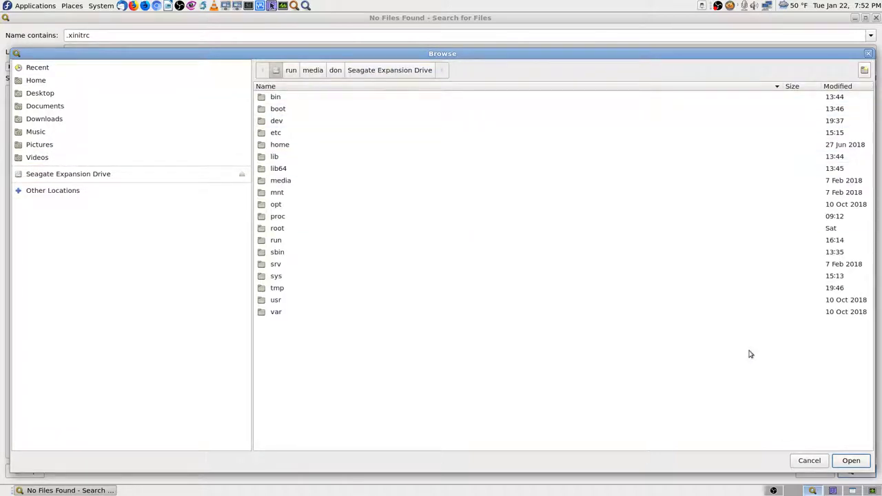
{"action": "left_click", "coordinate": [854, 462]}
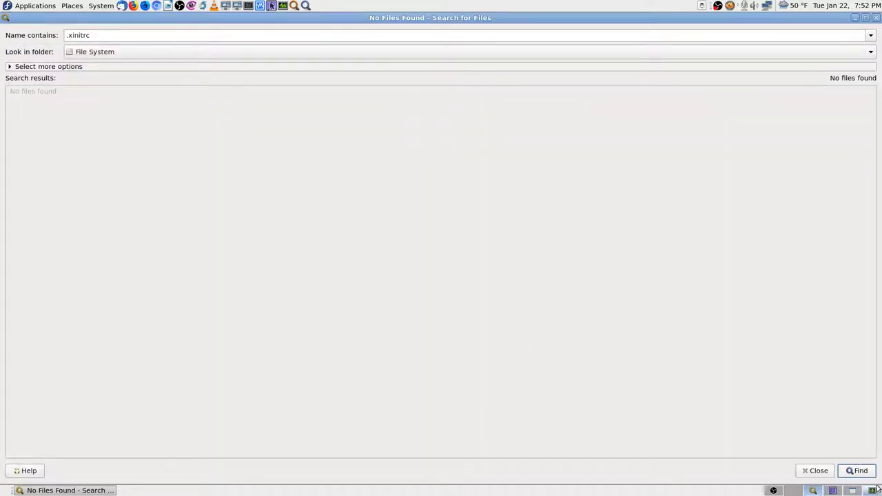
{"action": "left_click", "coordinate": [858, 470]}
- Start another .xinitrc search on the Seagate Expansion Drive, stop it and close the file search tool
{"action": "left_click", "coordinate": [75, 53]}
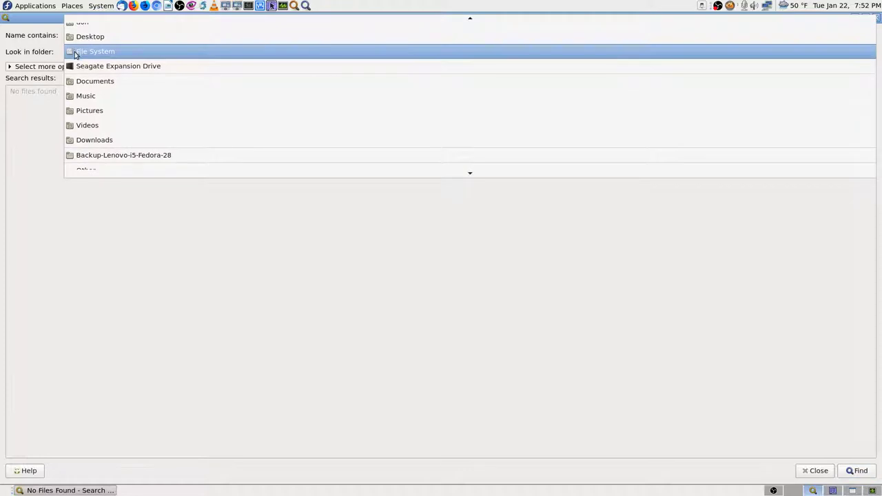
{"action": "left_click", "coordinate": [85, 65]}
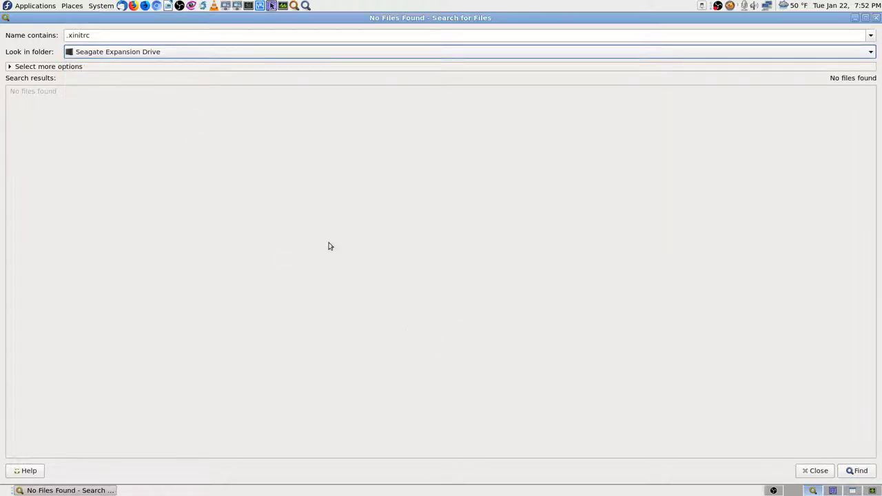
{"action": "left_click", "coordinate": [857, 471]}
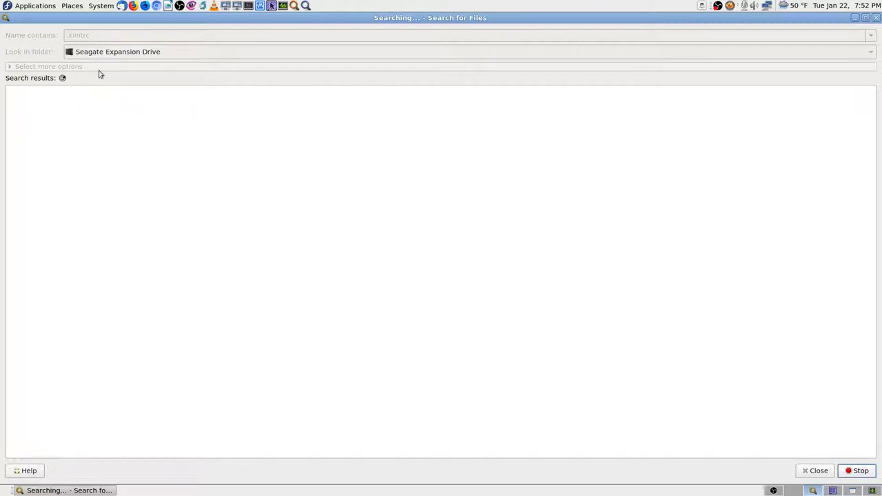
{"action": "left_click", "coordinate": [854, 473]}
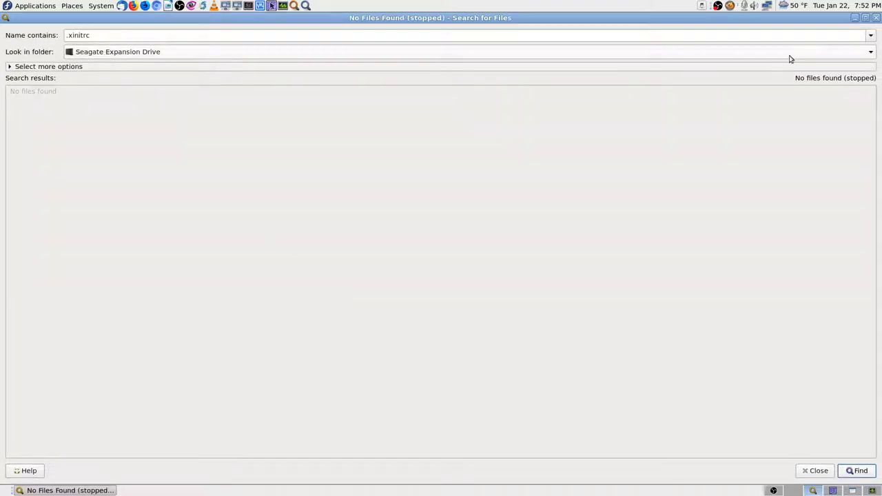
{"action": "left_click", "coordinate": [820, 471]}
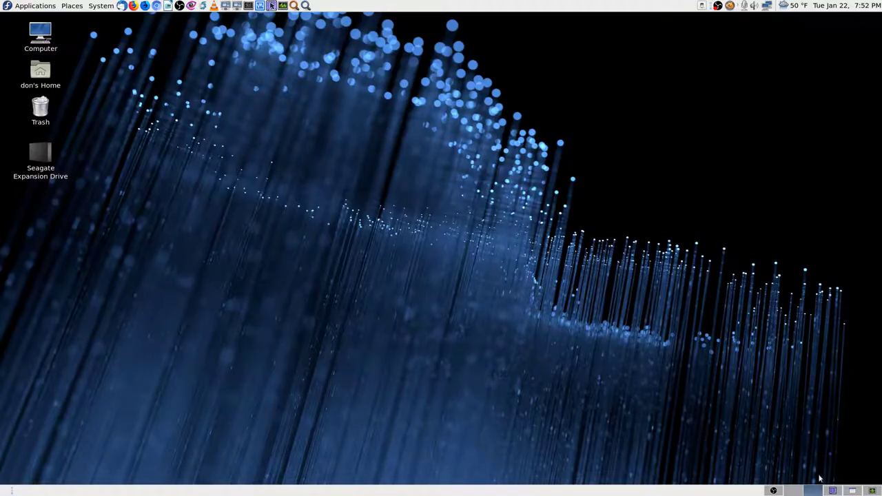
- Switch to the Remote Desktop Viewer, disconnect from the remote server and close the viewer
{"action": "left_click", "coordinate": [853, 491]}
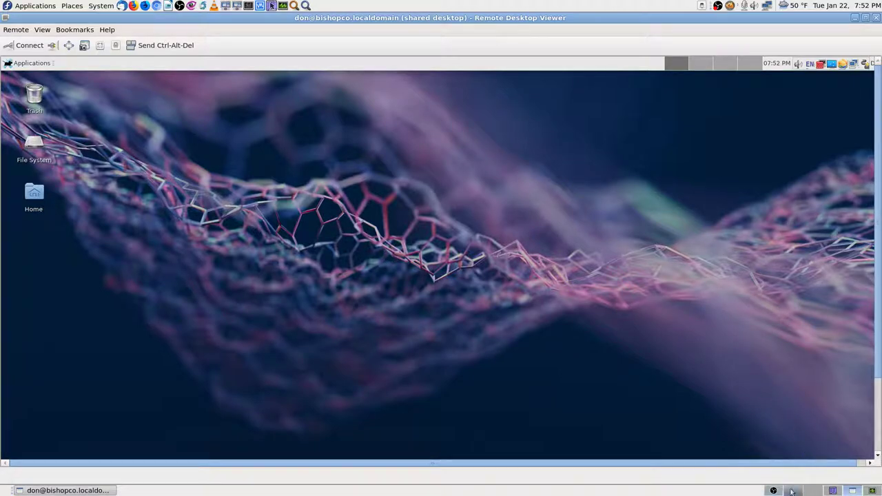
{"action": "left_click", "coordinate": [833, 490]}
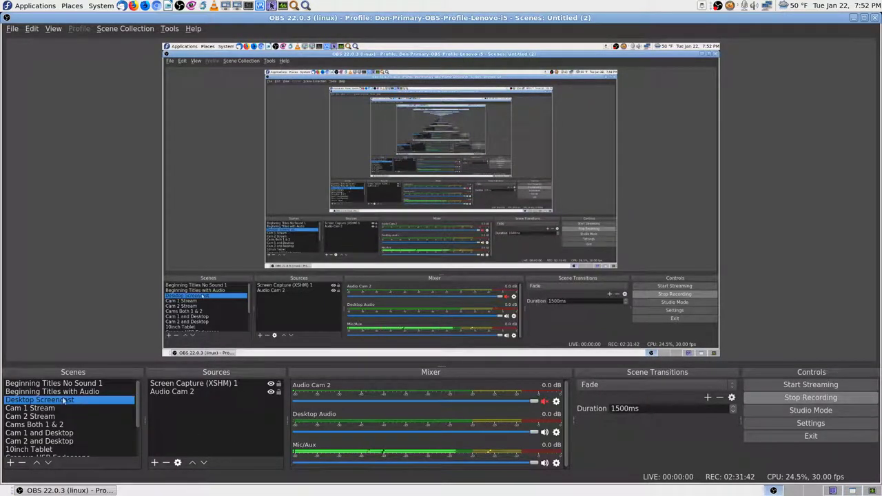
{"action": "left_click", "coordinate": [853, 491]}
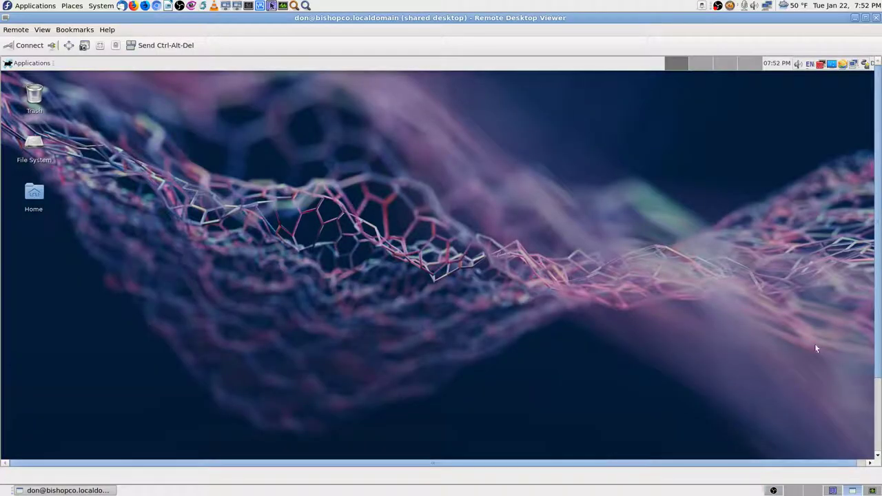
{"action": "left_click", "coordinate": [52, 45]}
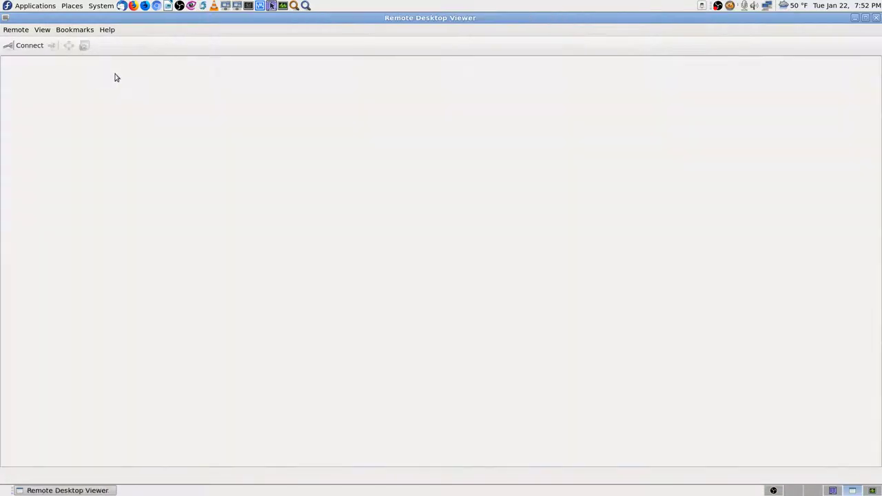
{"action": "left_click", "coordinate": [877, 18]}
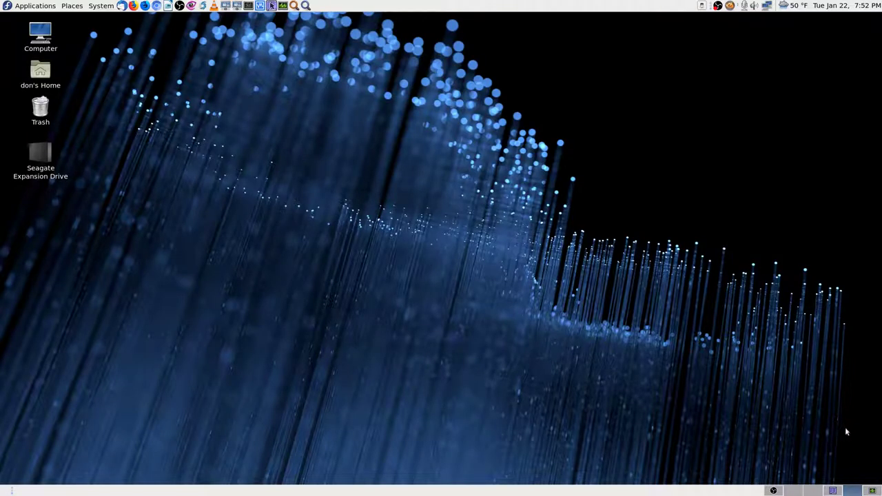
{"action": "left_click", "coordinate": [832, 490]}
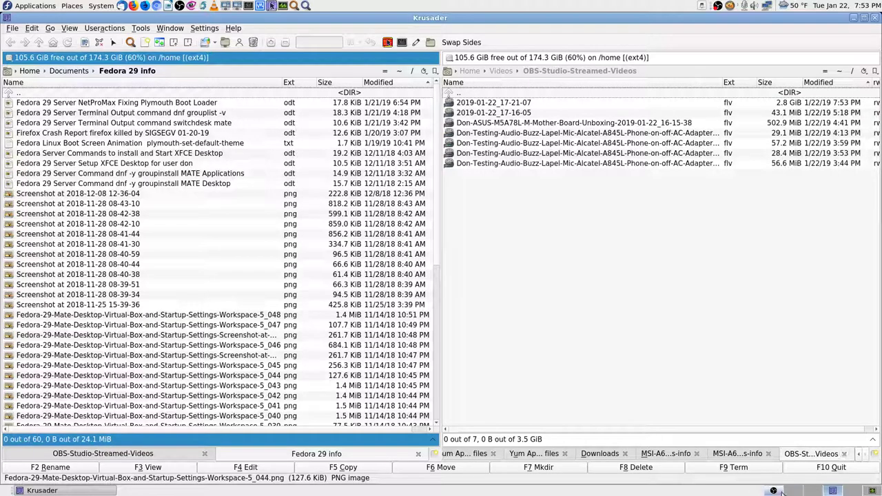
{"action": "left_click", "coordinate": [852, 490]}
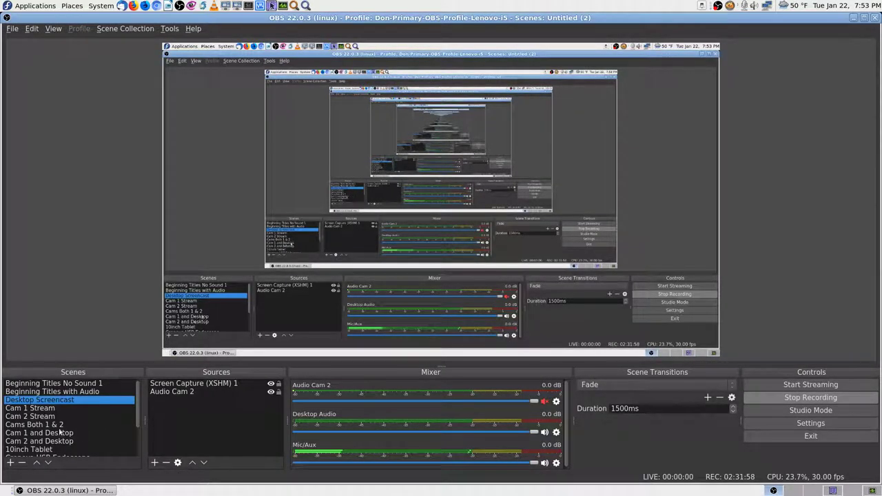
{"action": "left_click", "coordinate": [49, 449]}
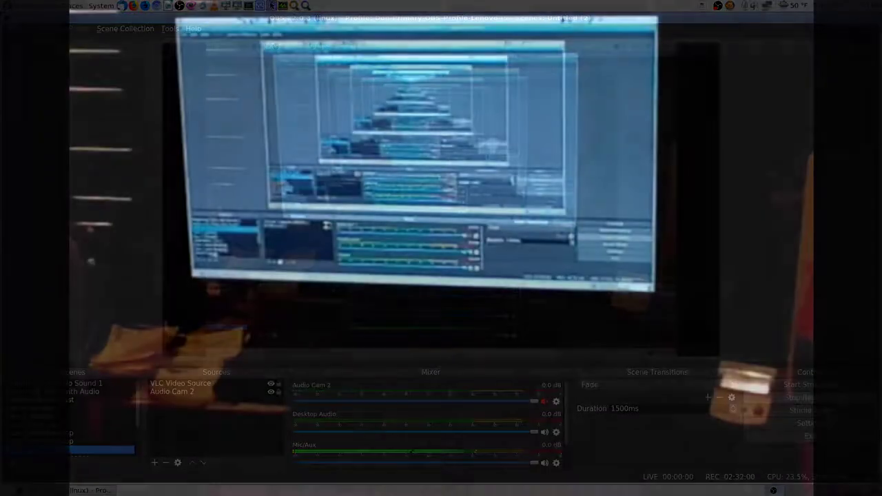
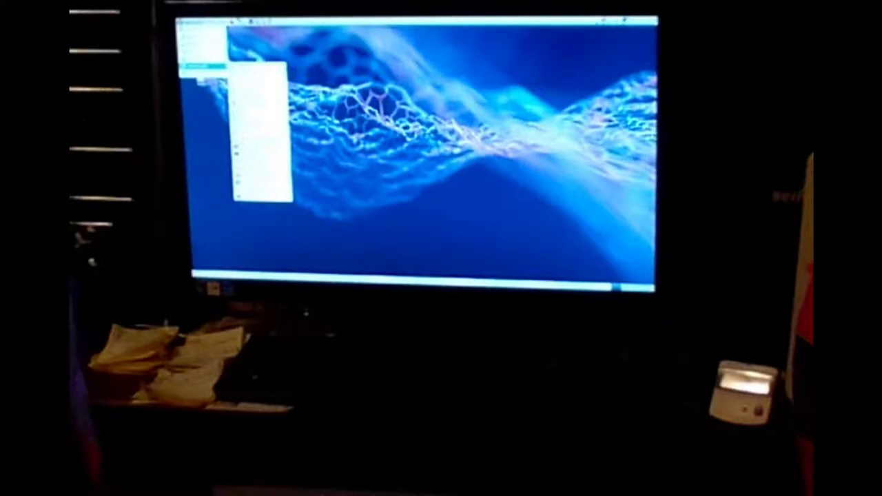
{"action": "key", "text": "Down"}
{"action": "key", "text": "Down"}
{"action": "key", "text": "Down"}
{"action": "key", "text": "Down"}
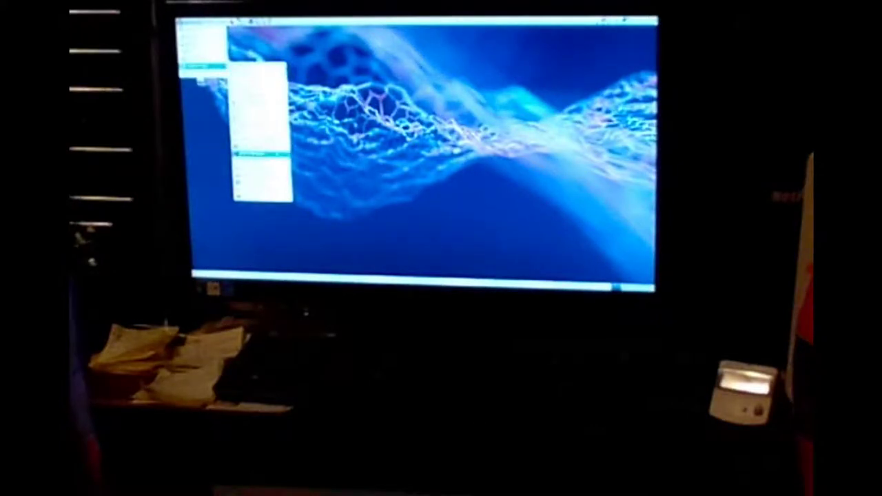
{"action": "key", "text": "Down"}
{"action": "key", "text": "Down"}
{"action": "key", "text": "Down"}
{"action": "key", "text": "Down"}
{"action": "key", "text": "Right"}
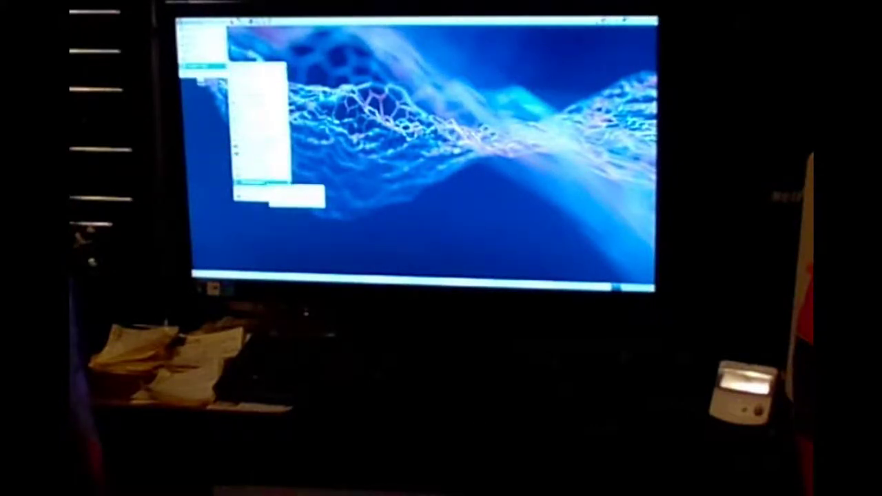
{"action": "key", "text": "Left"}
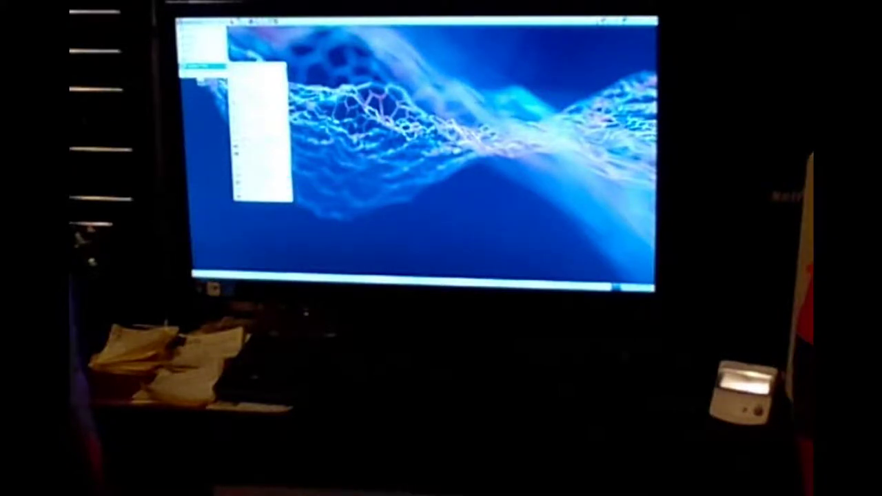
{"action": "key", "text": "Up"}
{"action": "key", "text": "Up"}
{"action": "key", "text": "Up"}
{"action": "key", "text": "Down"}
{"action": "key", "text": "Down"}
{"action": "key", "text": "Down"}
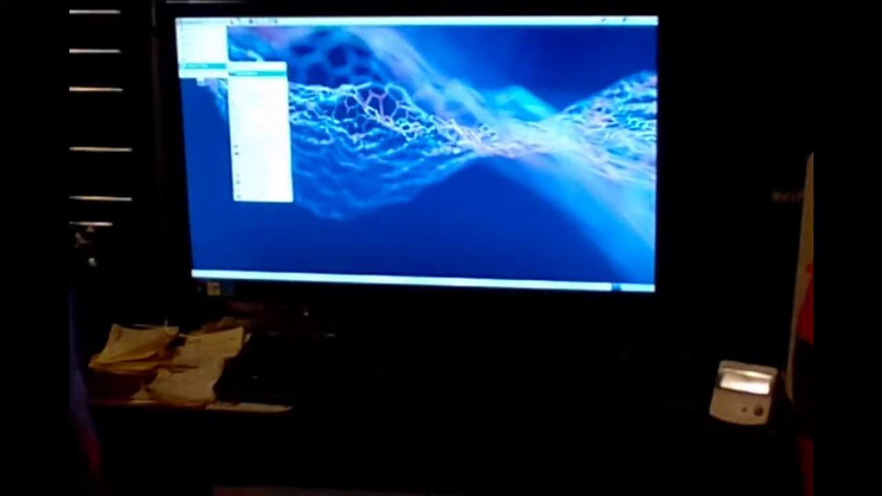
{"action": "key", "text": "Return"}
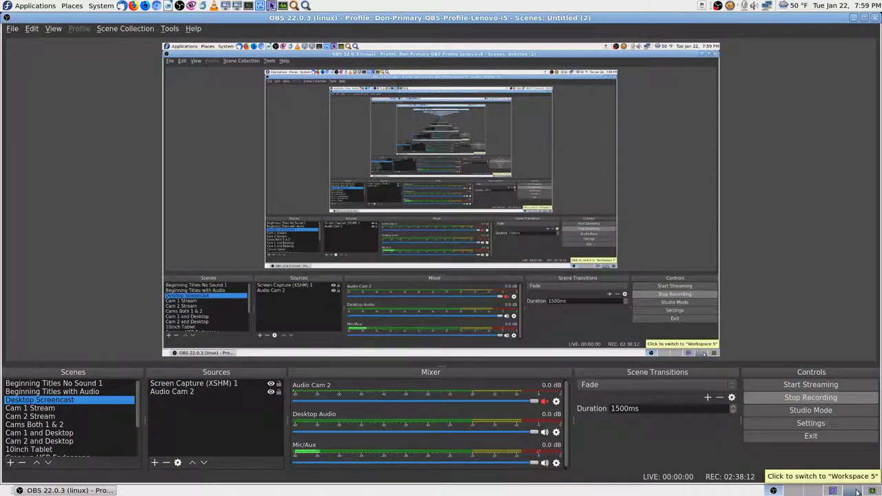
- Connect the Remote Desktop Viewer to 192.168.0.153 over VNC, authenticate with the VNC password and show the remote desktop full screen
{"action": "left_click", "coordinate": [846, 491]}
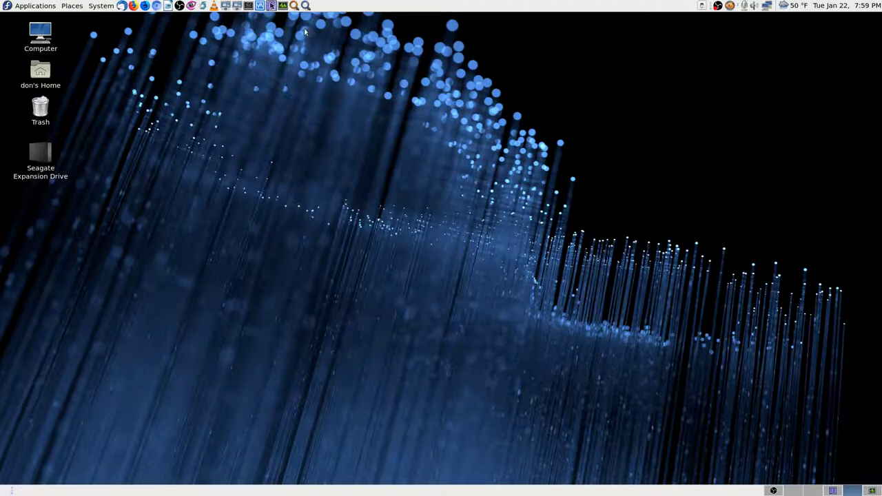
{"action": "left_click", "coordinate": [237, 7]}
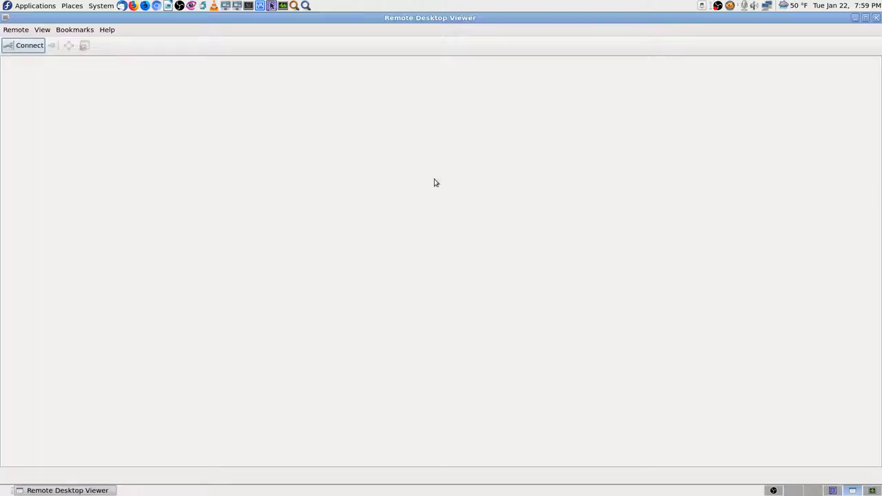
{"action": "left_click", "coordinate": [29, 46]}
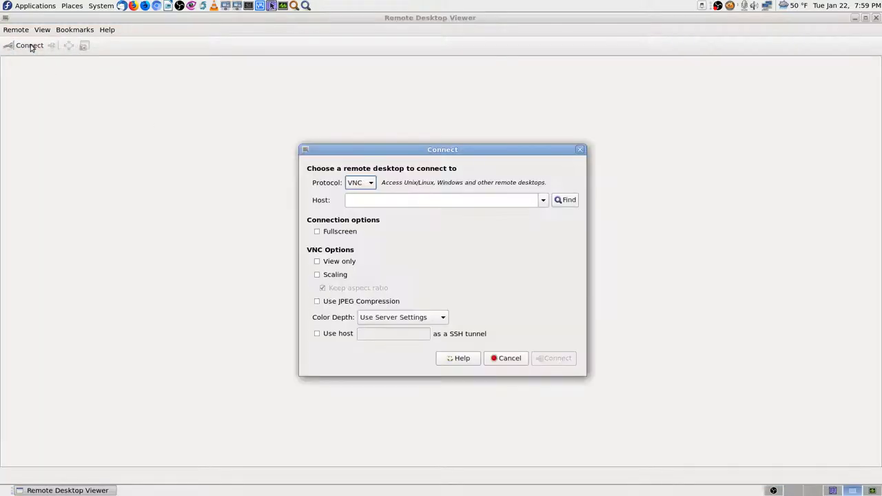
{"action": "left_click", "coordinate": [544, 200]}
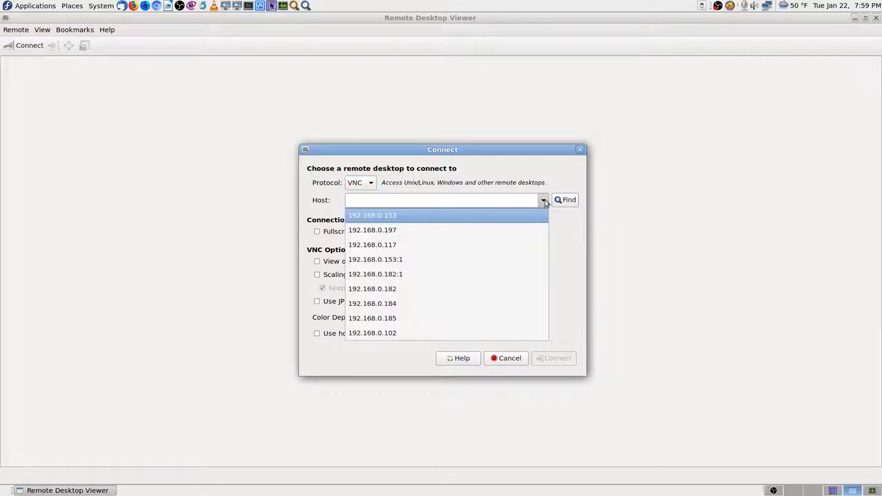
{"action": "left_click", "coordinate": [403, 217]}
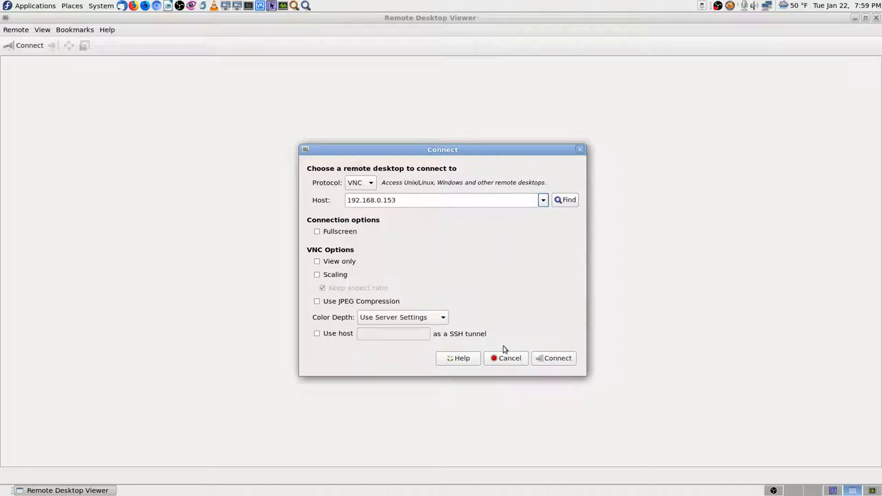
{"action": "left_click", "coordinate": [544, 359]}
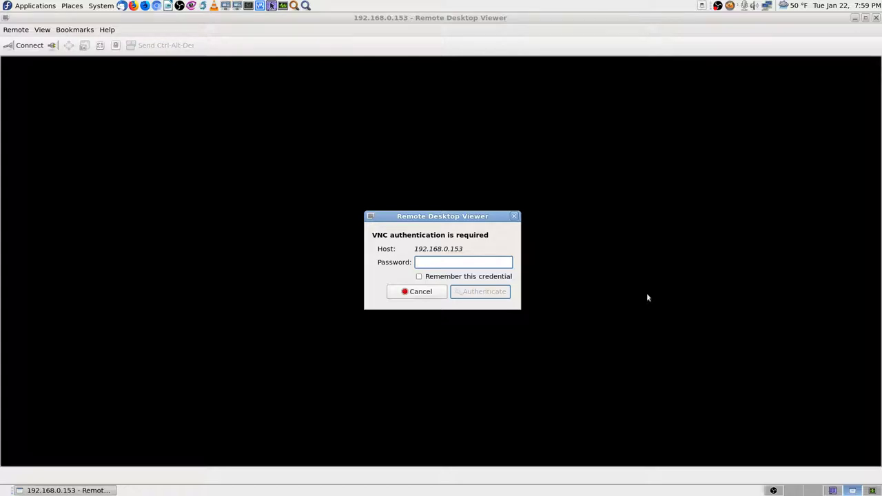
{"action": "type", "text": "●●●●●●"}
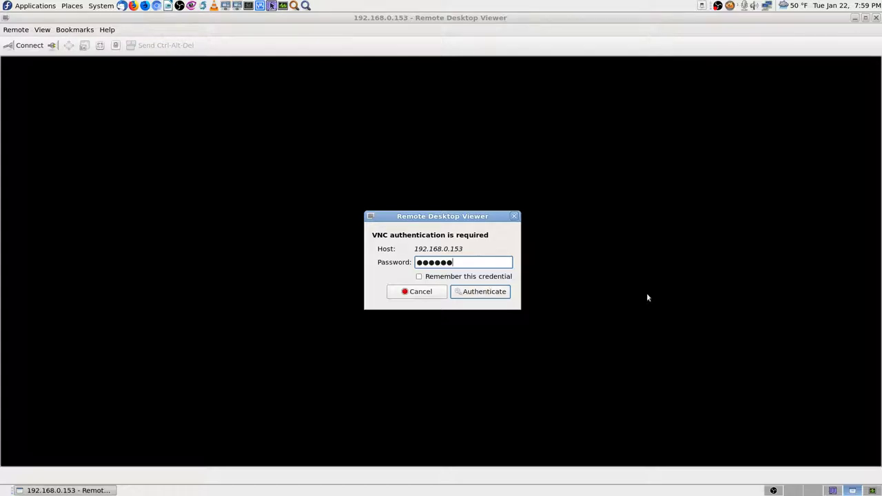
{"action": "key", "text": "Return"}
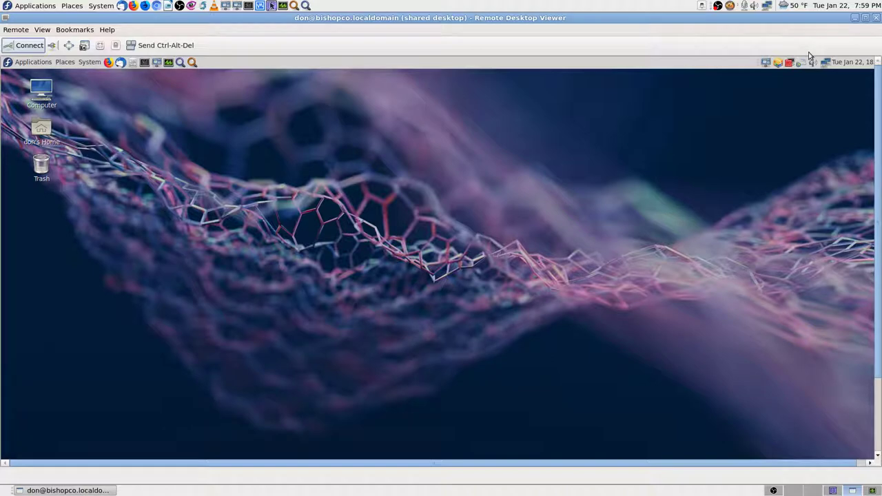
{"action": "key", "text": "F11"}
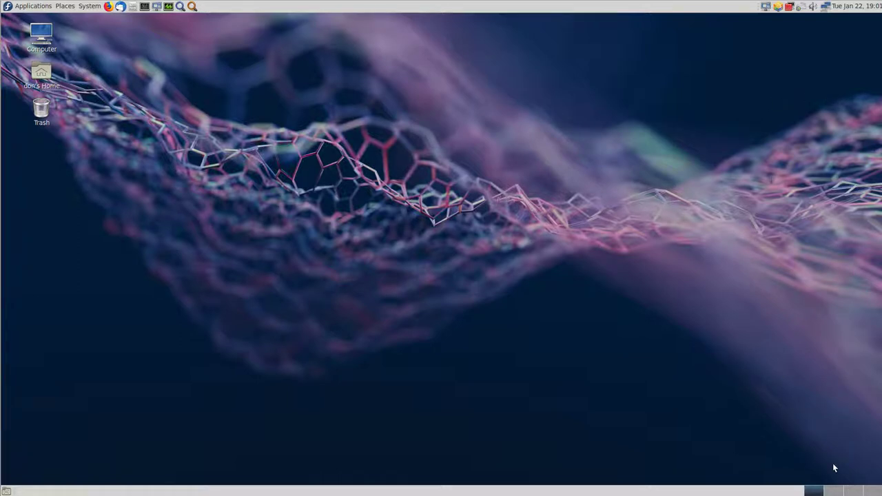
{"action": "key", "text": "F11"}
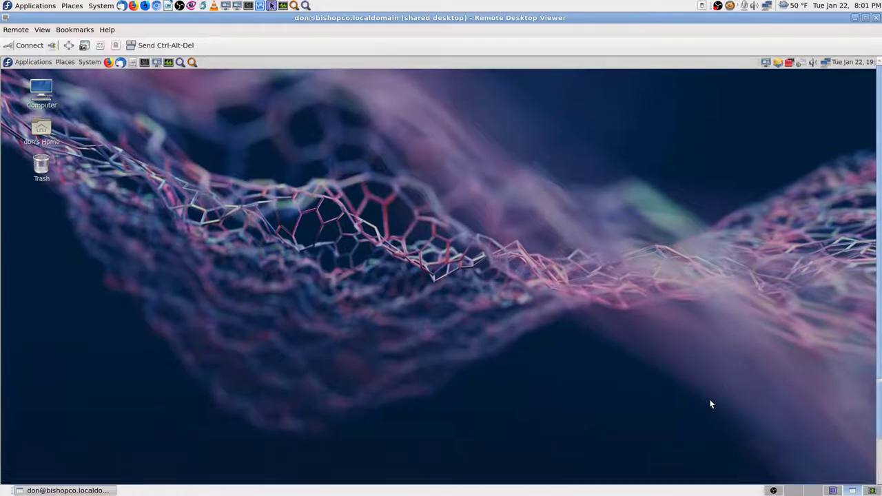
{"action": "left_click", "coordinate": [792, 490]}
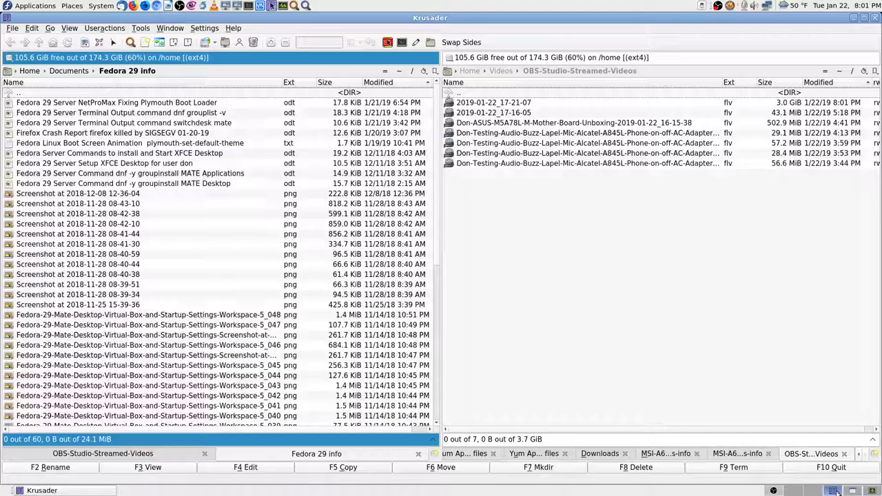
{"action": "left_click", "coordinate": [850, 491]}
{"action": "left_click", "coordinate": [832, 490]}
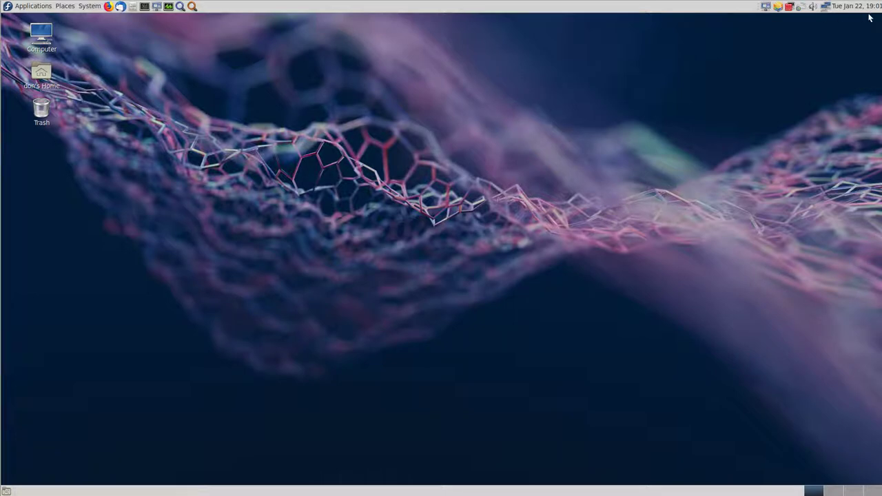
- Open the IBus preferences on the remote desktop and capture a screenshot of them
{"action": "right_click", "coordinate": [803, 8]}
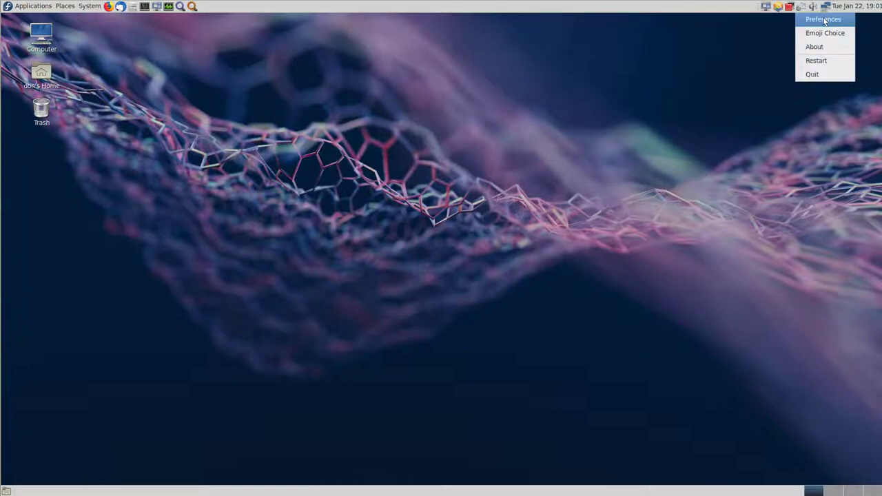
{"action": "left_click", "coordinate": [825, 22]}
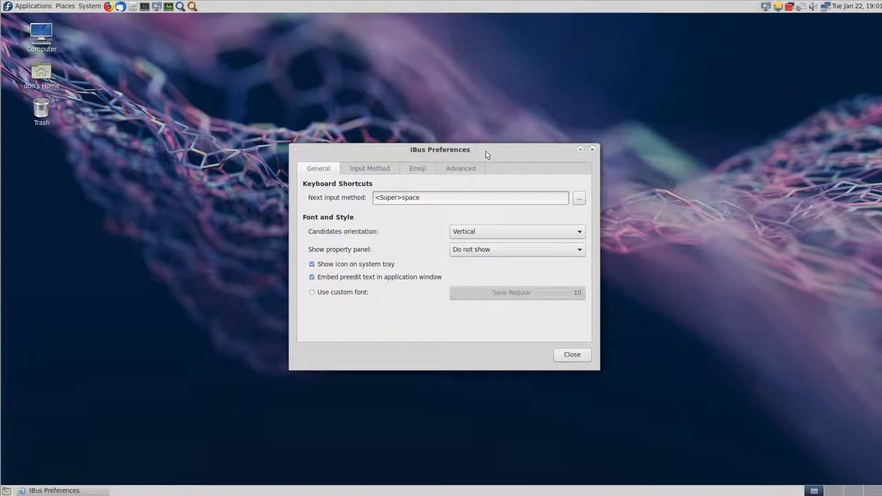
{"action": "key", "text": "Print"}
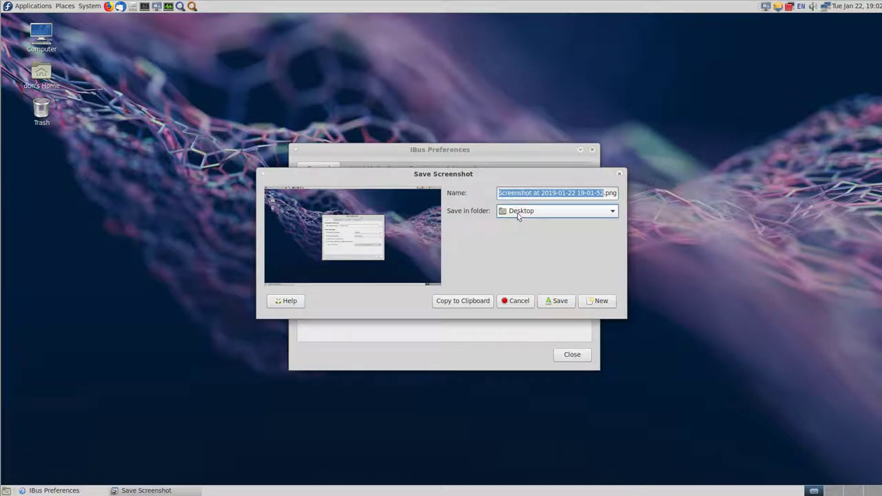
- Create a Screenshots folder inside Pictures and save the screenshot of the IBus preferences there
{"action": "left_click", "coordinate": [596, 215]}
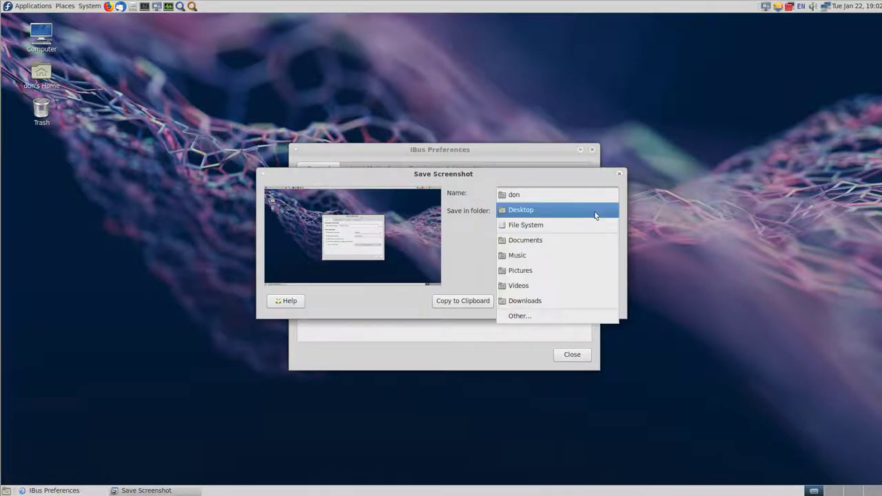
{"action": "left_click", "coordinate": [522, 316]}
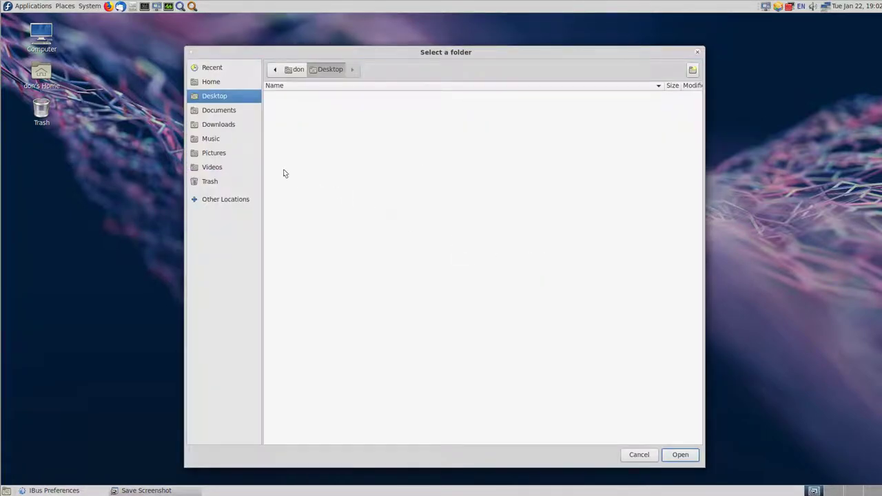
{"action": "left_click", "coordinate": [219, 157]}
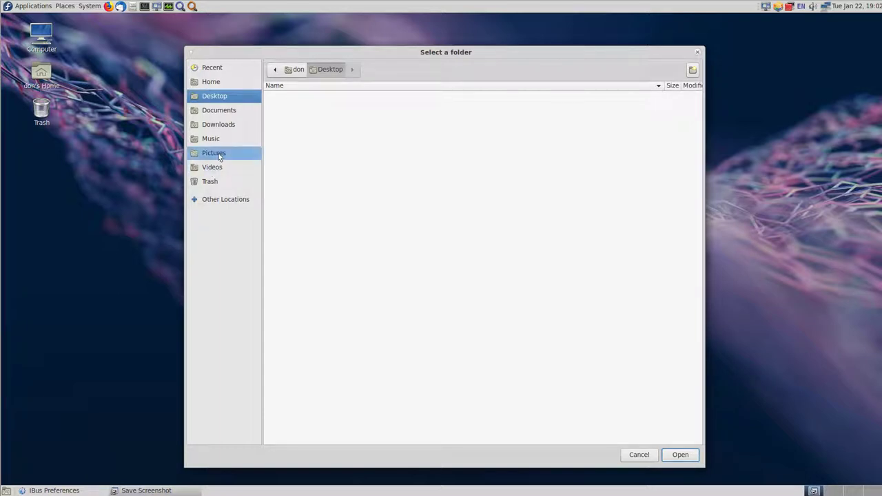
{"action": "left_click", "coordinate": [229, 154]}
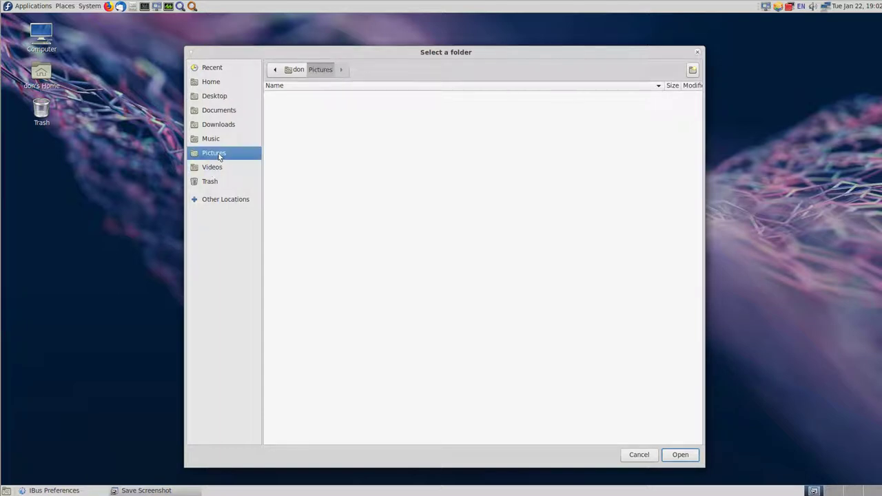
{"action": "left_click", "coordinate": [693, 70]}
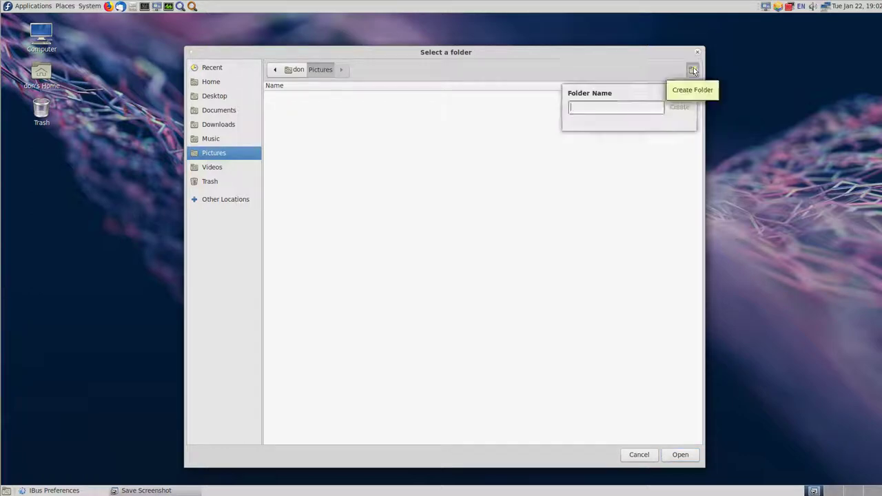
{"action": "type", "text": "Screenshots"}
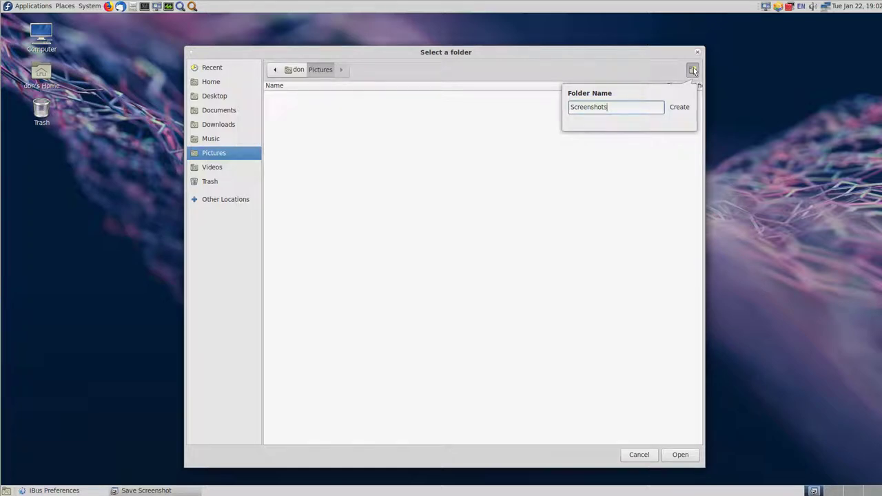
{"action": "key", "text": "Return"}
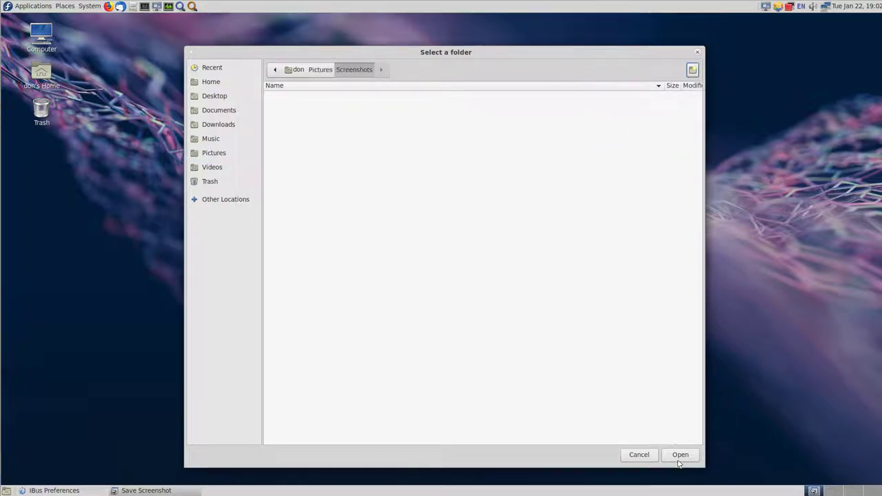
{"action": "left_click", "coordinate": [678, 456]}
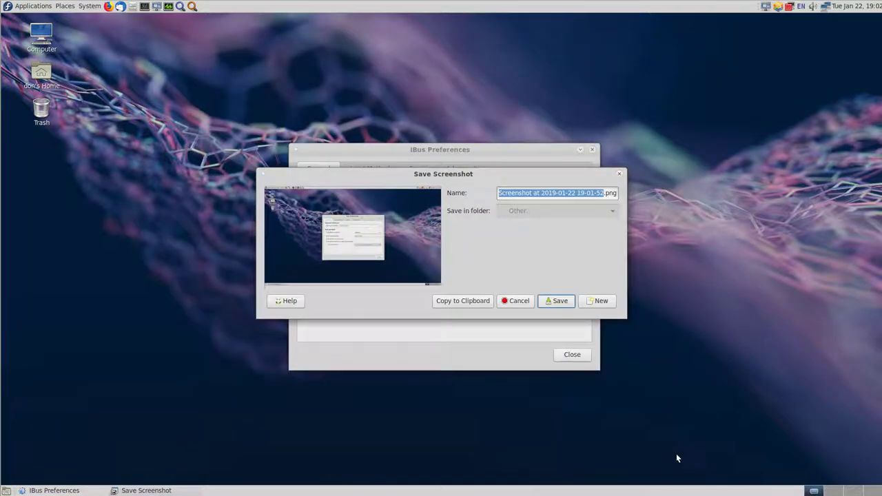
{"action": "left_click", "coordinate": [558, 302]}
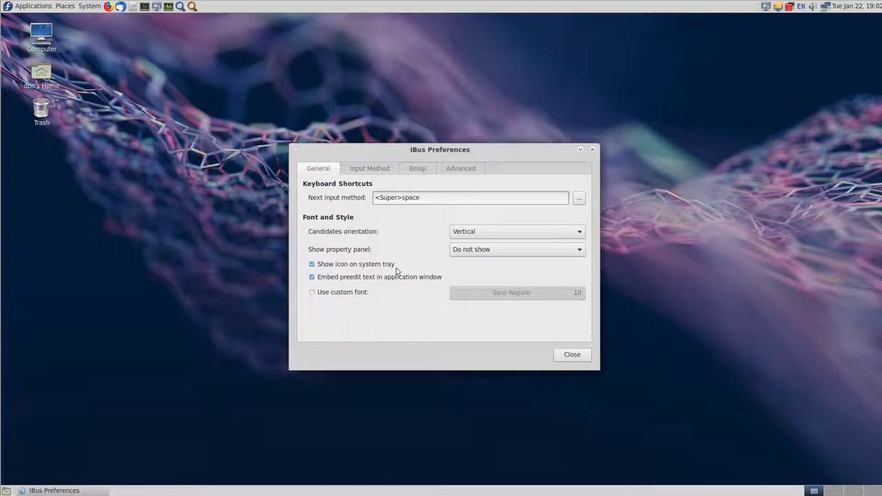
- Review the Input Method, Emoji and Advanced settings of IBus and turn off its system tray icon in the General settings
{"action": "left_click", "coordinate": [380, 169]}
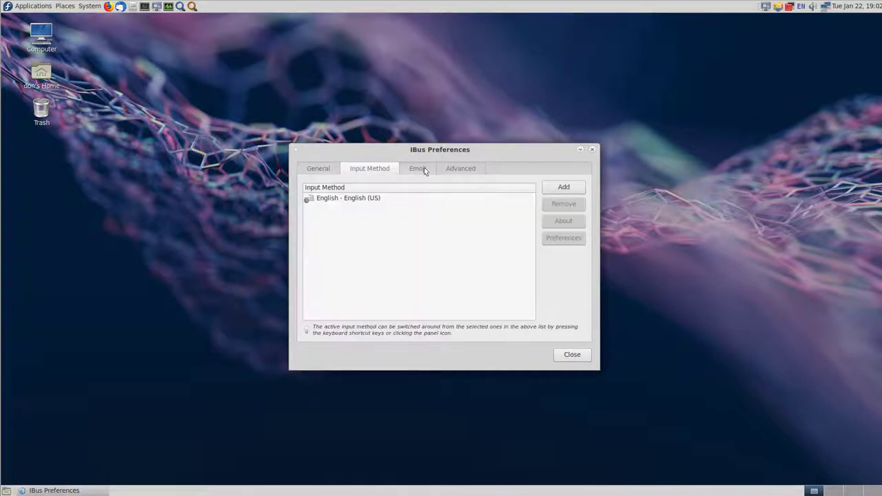
{"action": "left_click", "coordinate": [424, 167]}
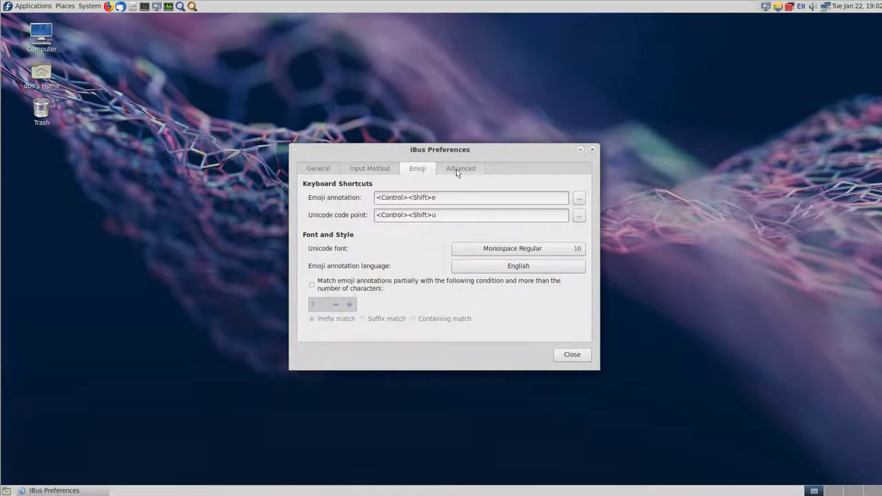
{"action": "left_click", "coordinate": [457, 171]}
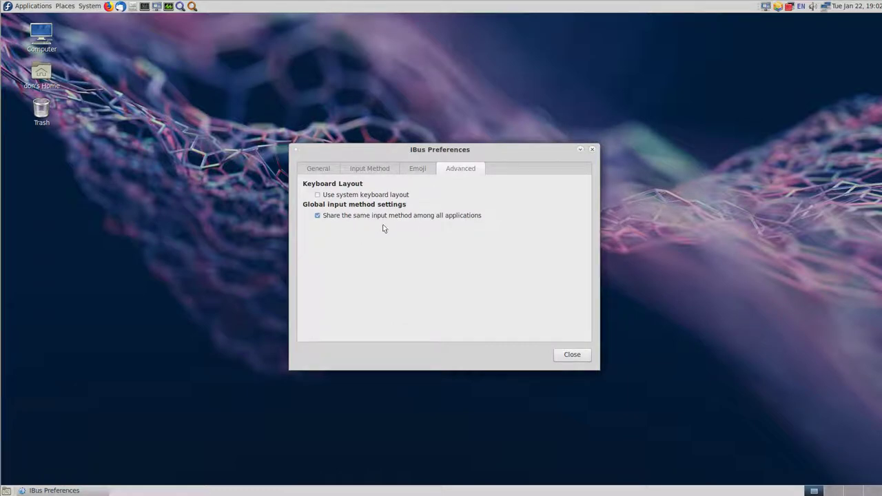
{"action": "left_click", "coordinate": [317, 168]}
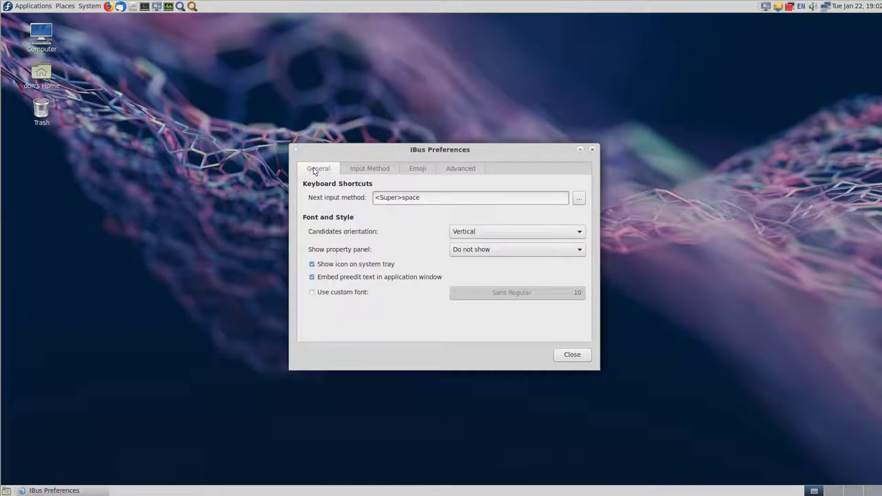
{"action": "left_click", "coordinate": [357, 267]}
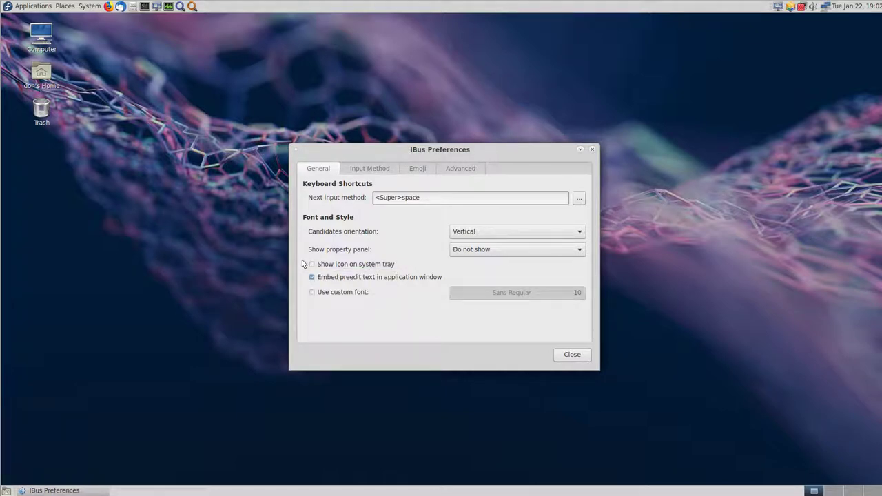
- Save a screenshot of the changed IBus General settings to the Screenshots folder and close the preferences
{"action": "key", "text": "Print"}
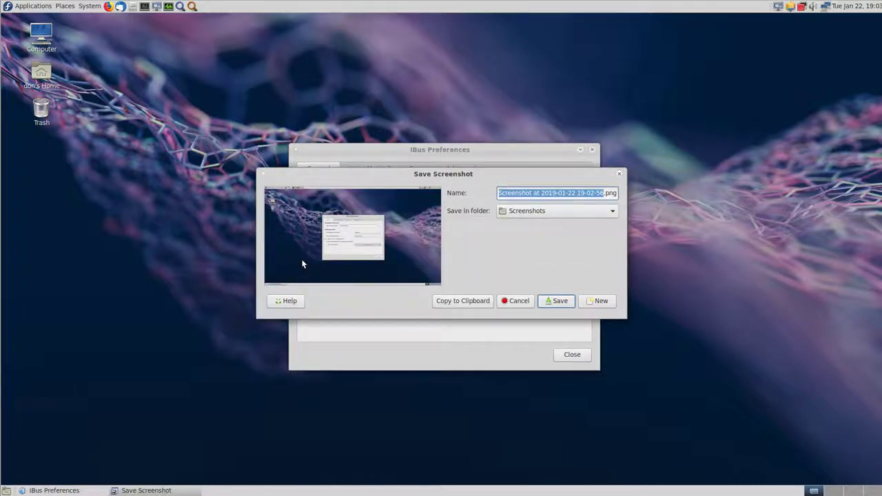
{"action": "key", "text": "Return"}
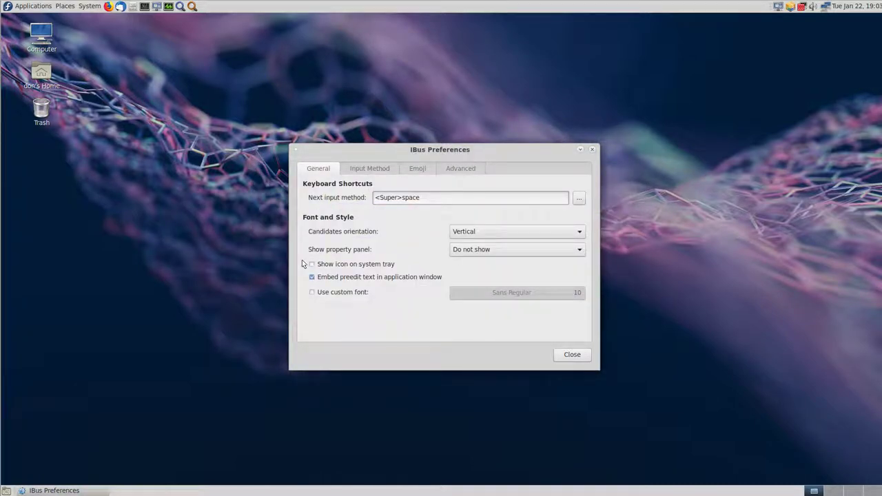
{"action": "left_click", "coordinate": [574, 356]}
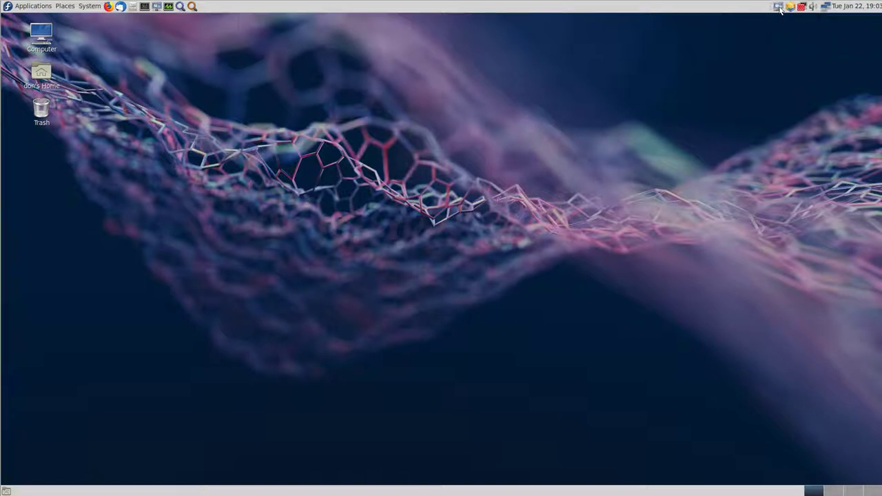
- Check the network indicator's options without changing them and open the clock's calendar
{"action": "mouse_move", "coordinate": [780, 8]}
{"action": "right_click", "coordinate": [828, 8]}
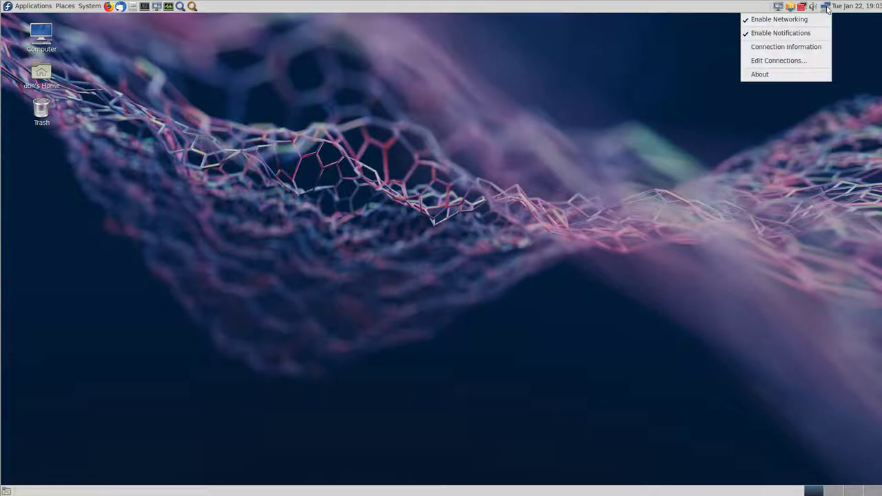
{"action": "left_click", "coordinate": [860, 33]}
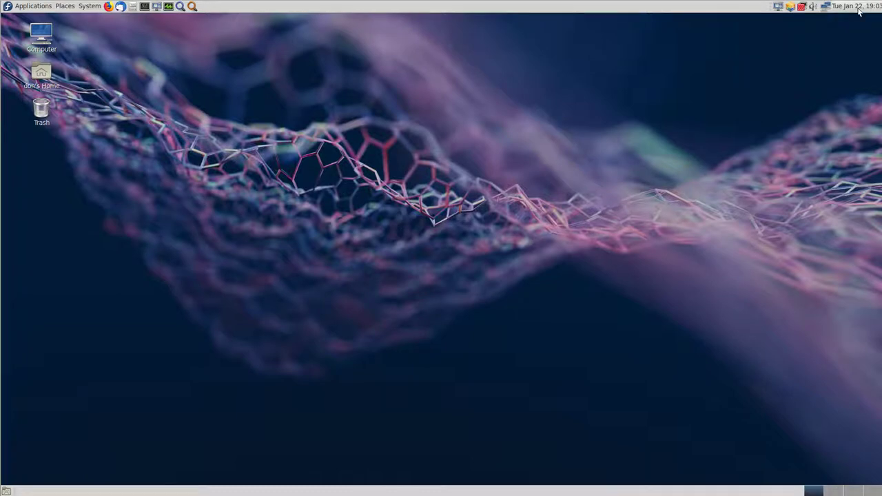
{"action": "left_click", "coordinate": [859, 9]}
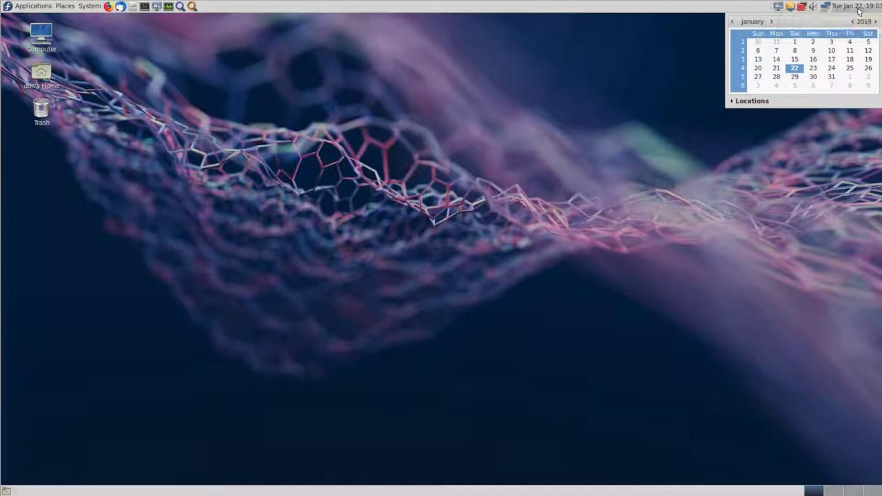
- Close the calendar and set the panel clock to the 12 hour format in its preferences
{"action": "left_click", "coordinate": [860, 10]}
{"action": "right_click", "coordinate": [859, 9]}
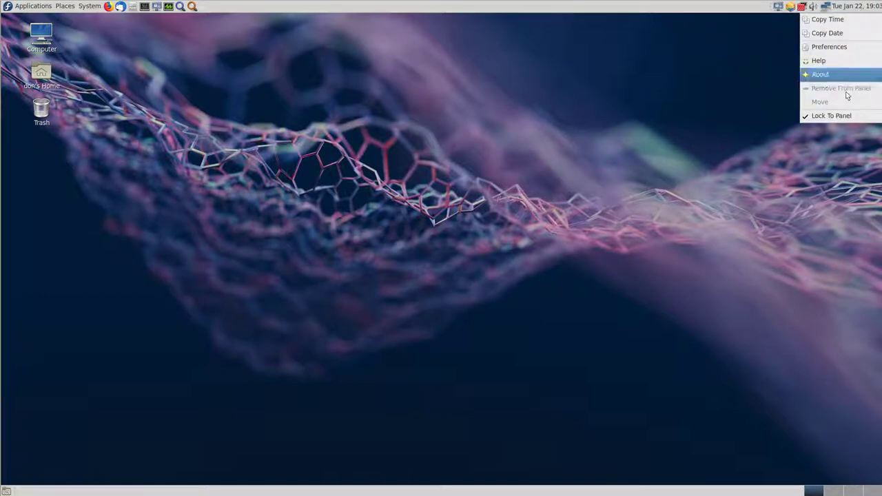
{"action": "left_click", "coordinate": [827, 47]}
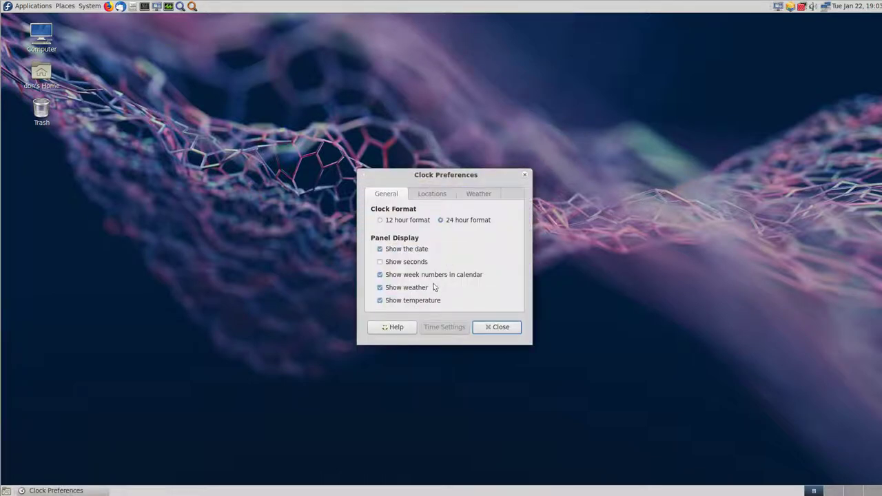
{"action": "left_click", "coordinate": [381, 220]}
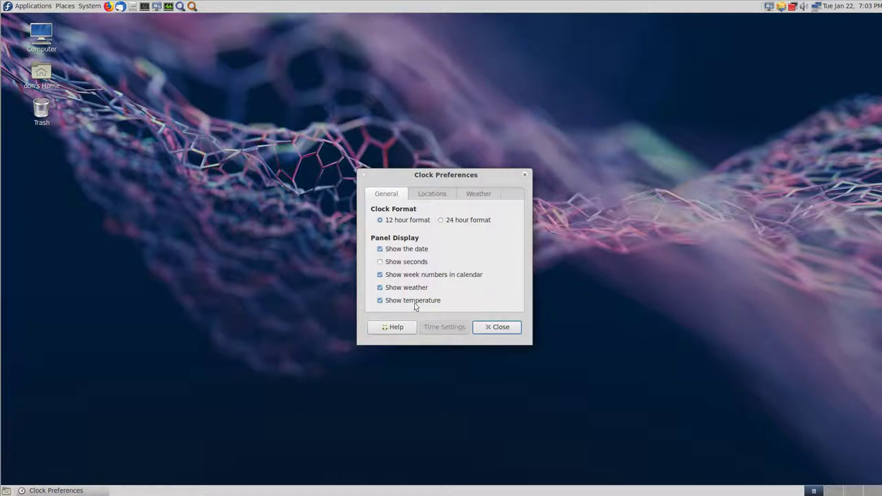
- Add Fort Worth (Fort Worth, Naval Air Station), Texas, United States as a clock location
{"action": "left_click", "coordinate": [429, 193]}
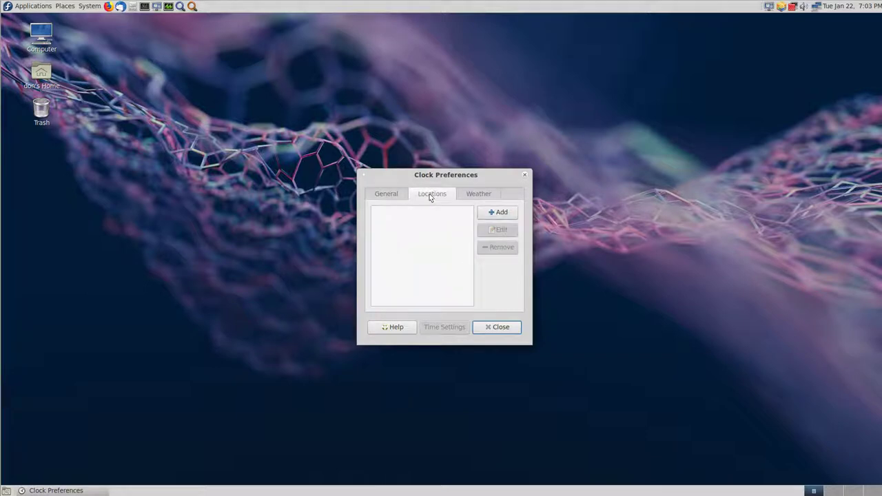
{"action": "left_click", "coordinate": [496, 213]}
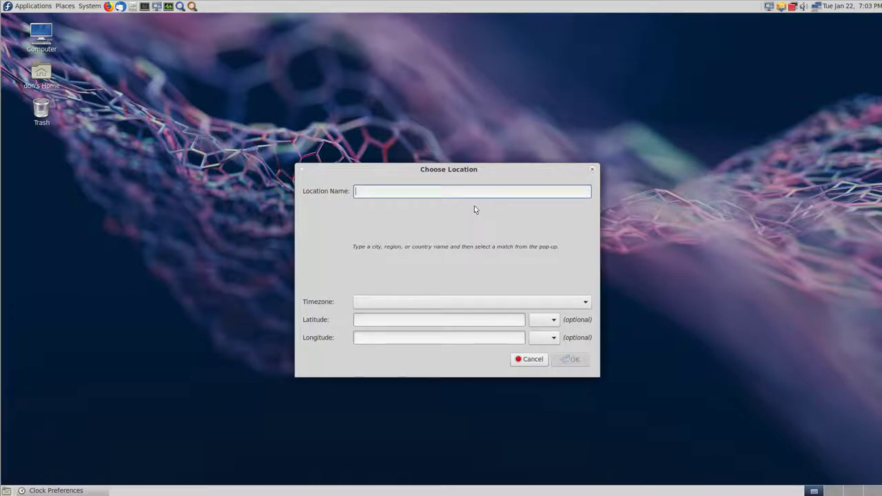
{"action": "type", "text": "Fort W"}
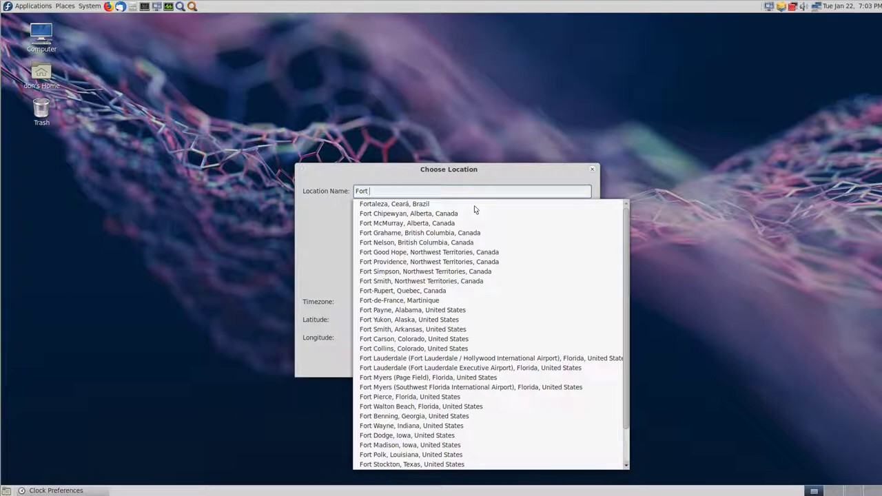
{"action": "type", "text": "orth"}
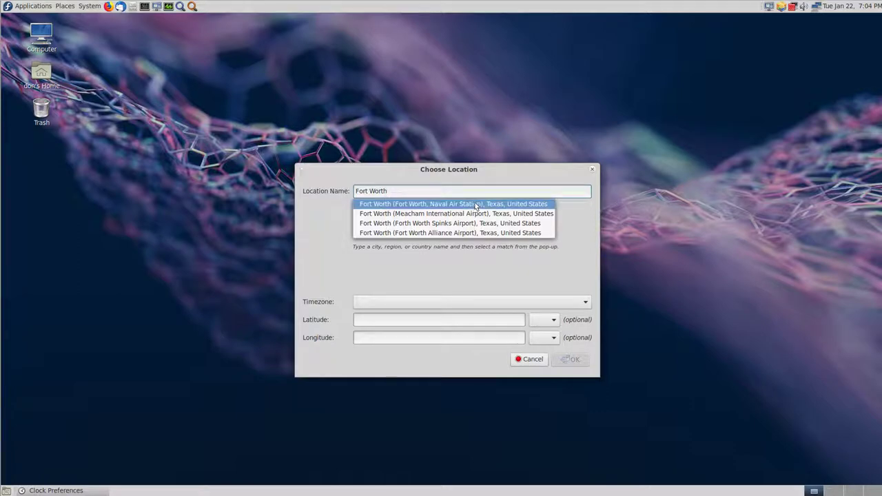
{"action": "left_click", "coordinate": [474, 204]}
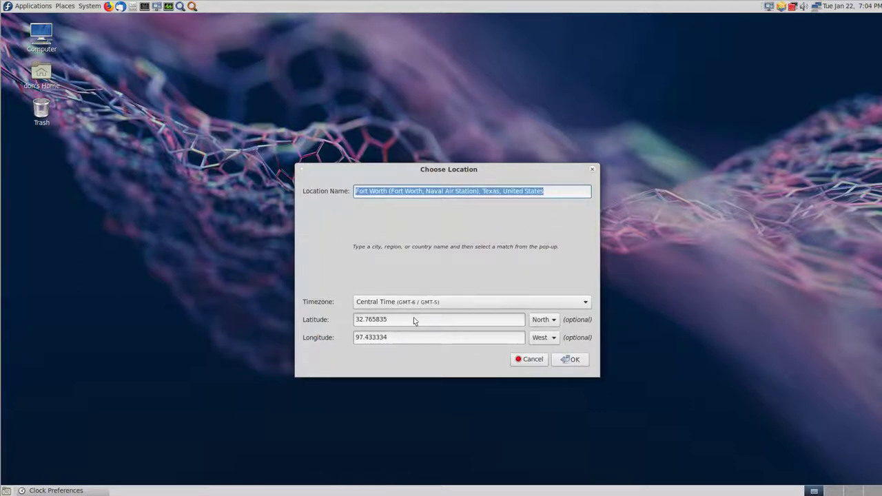
{"action": "left_click", "coordinate": [571, 359]}
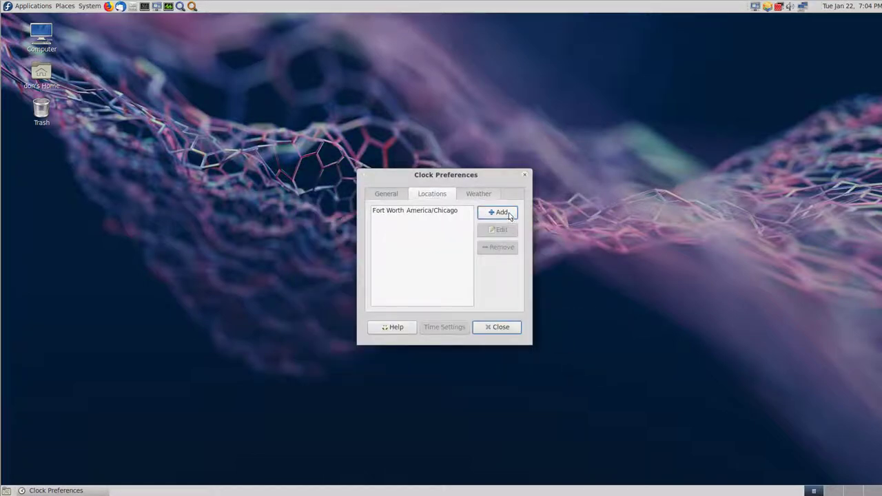
- Set the clock's weather units to F for temperature and mph for wind speed, and close the clock preferences
{"action": "left_click", "coordinate": [476, 193]}
{"action": "left_click", "coordinate": [471, 222]}
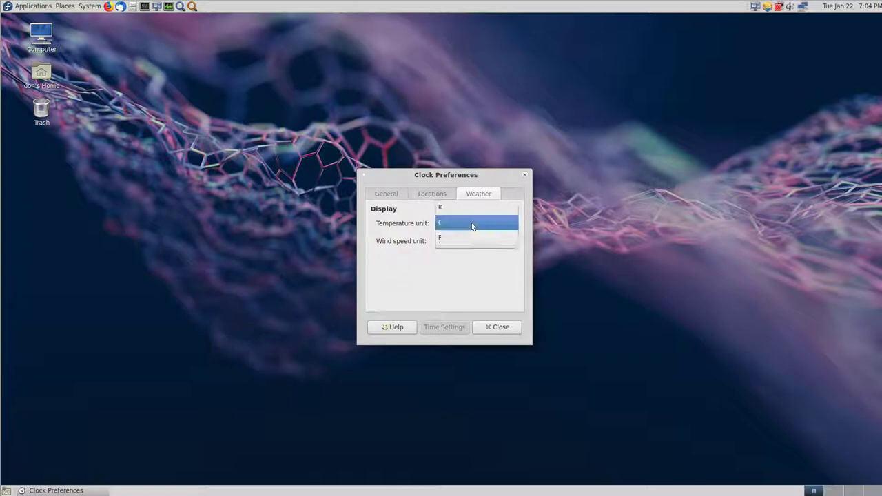
{"action": "left_click", "coordinate": [474, 237]}
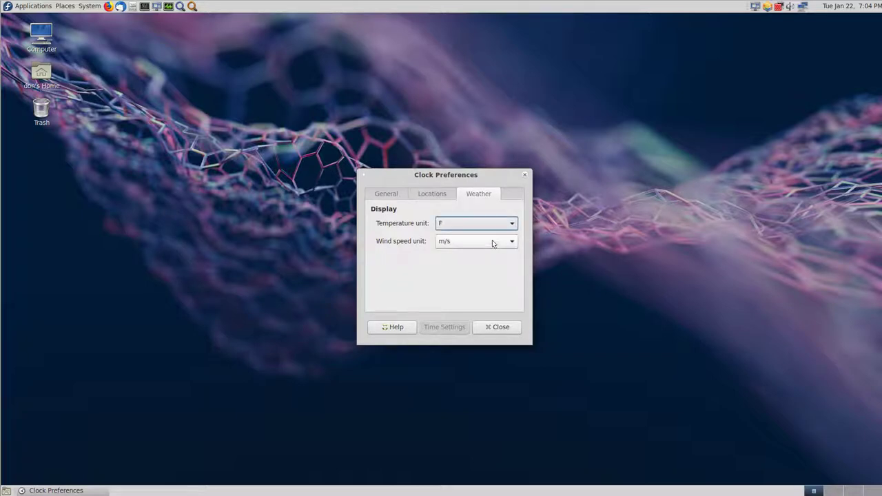
{"action": "left_click", "coordinate": [492, 241]}
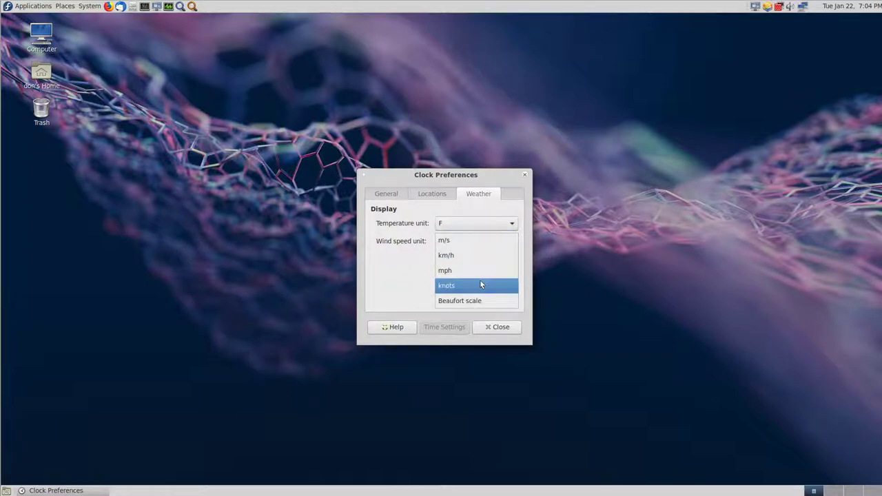
{"action": "left_click", "coordinate": [481, 271]}
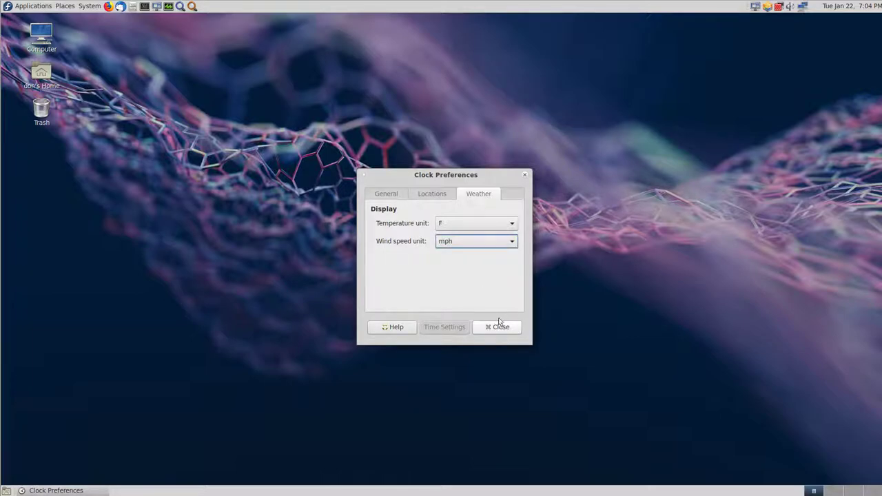
{"action": "left_click", "coordinate": [434, 193]}
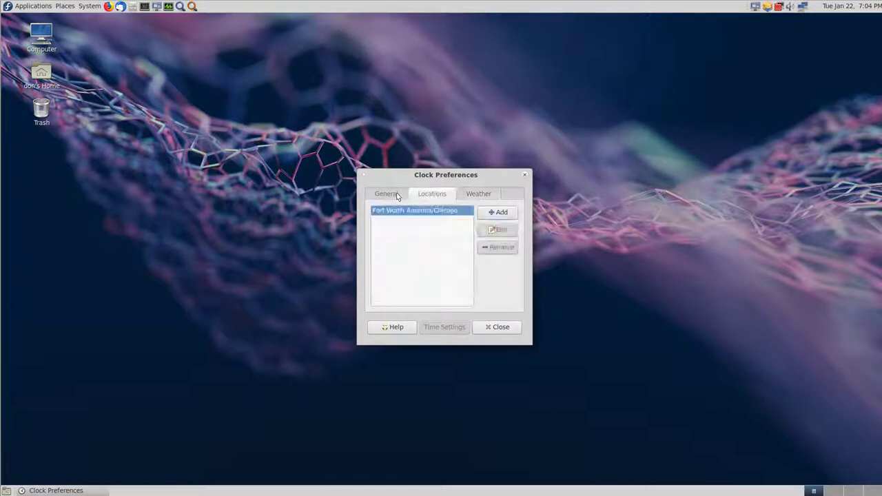
{"action": "left_click", "coordinate": [389, 196]}
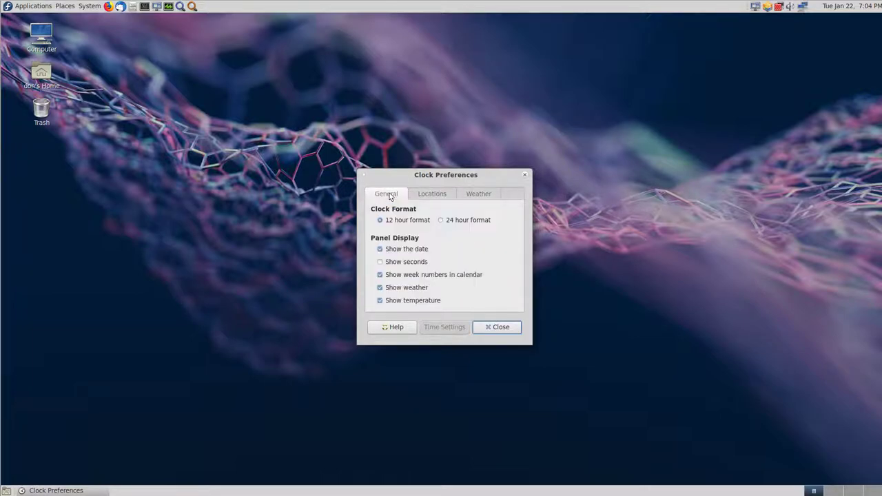
{"action": "left_click", "coordinate": [504, 328]}
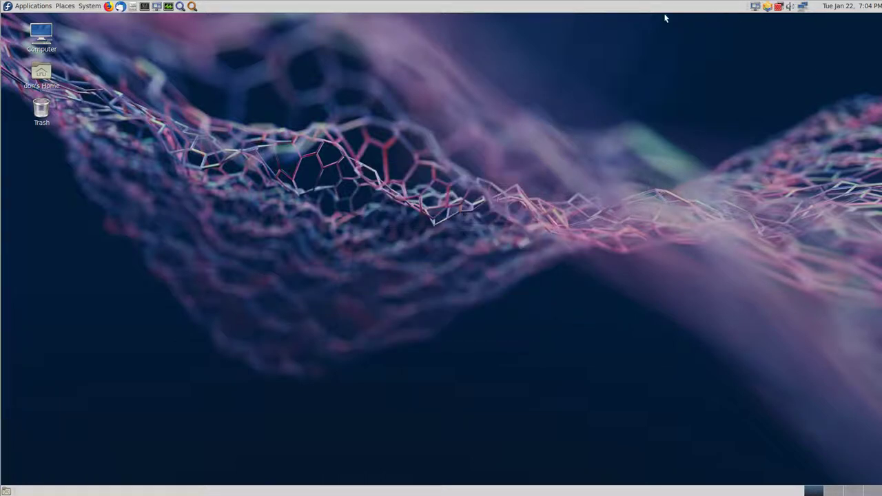
- Open the MATE Control Center and maximize its window
{"action": "left_click", "coordinate": [95, 8]}
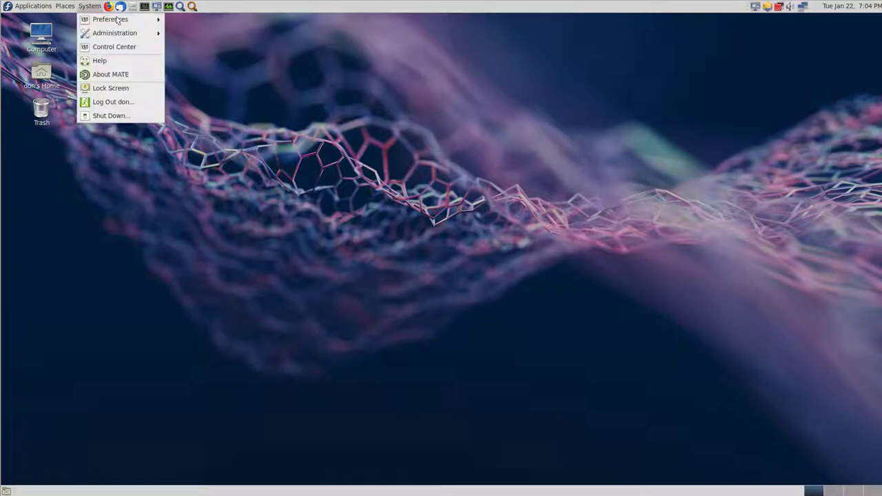
{"action": "mouse_move", "coordinate": [124, 19]}
{"action": "mouse_move", "coordinate": [210, 21]}
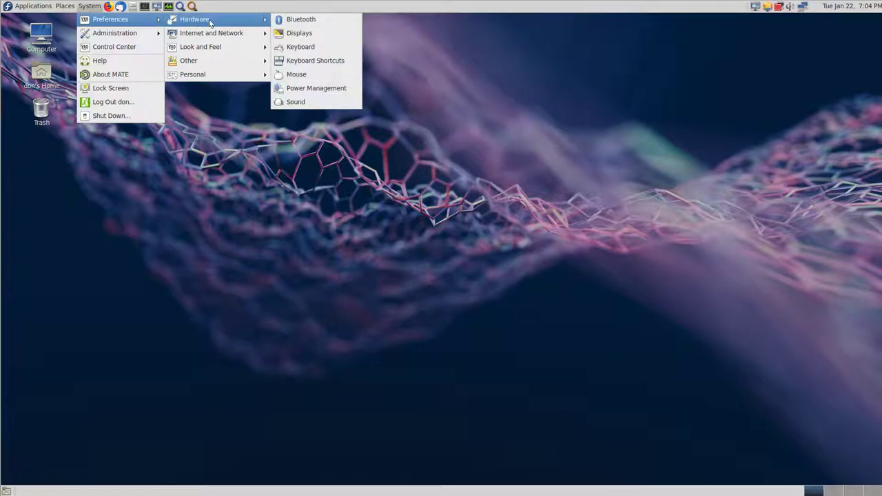
{"action": "left_click", "coordinate": [114, 46]}
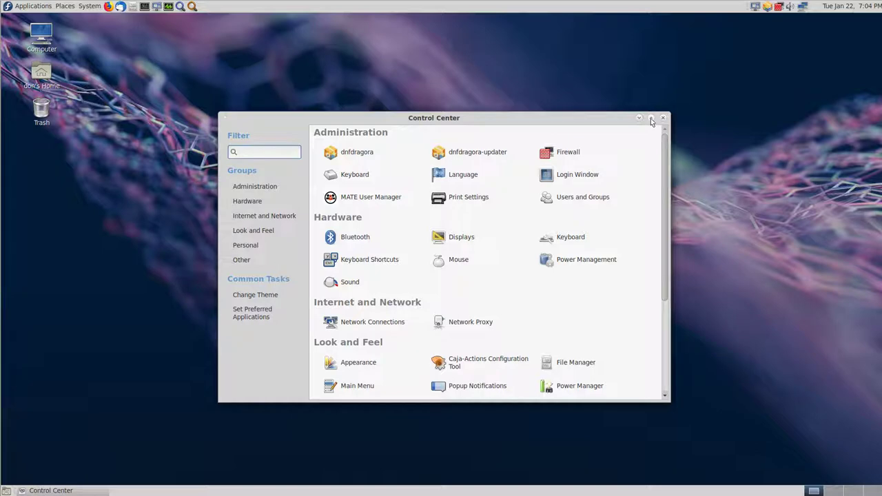
{"action": "left_click", "coordinate": [652, 119]}
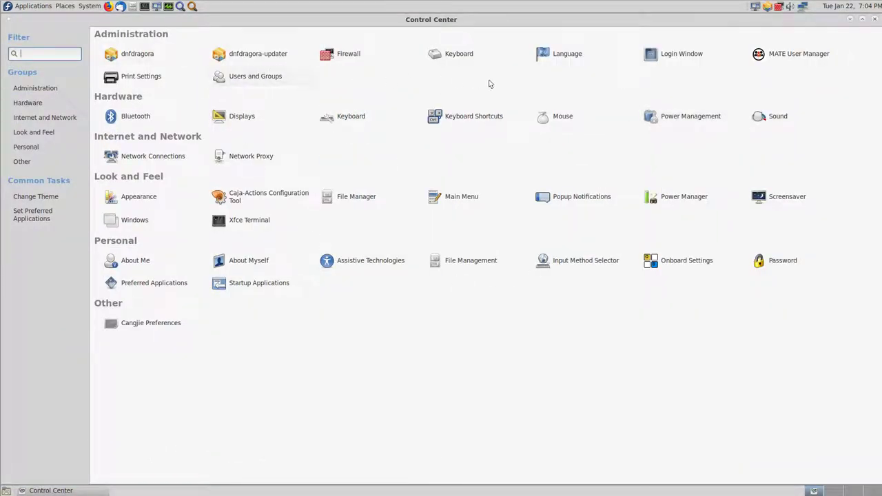
- Filter the Control Center for "theme" and clear the filter again
{"action": "type", "text": "theme"}
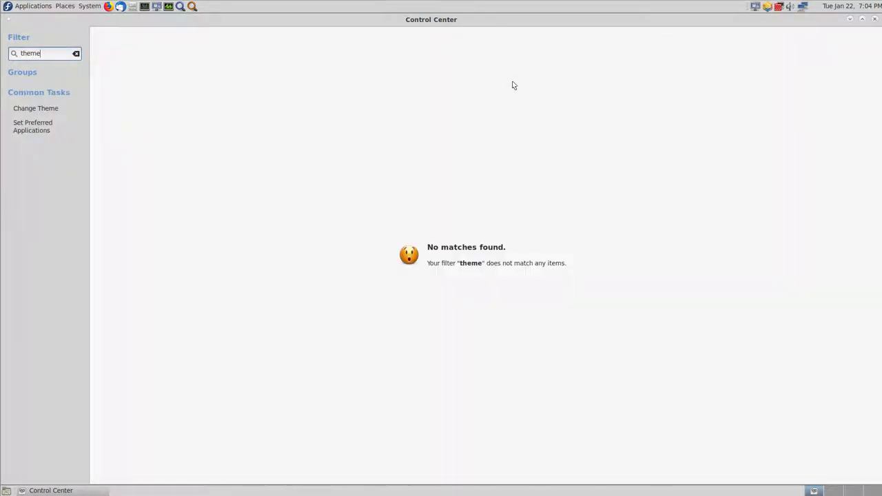
{"action": "key", "text": "BackSpace"}
{"action": "key", "text": "BackSpace"}
{"action": "key", "text": "BackSpace"}
{"action": "key", "text": "BackSpace"}
{"action": "key", "text": "BackSpace"}
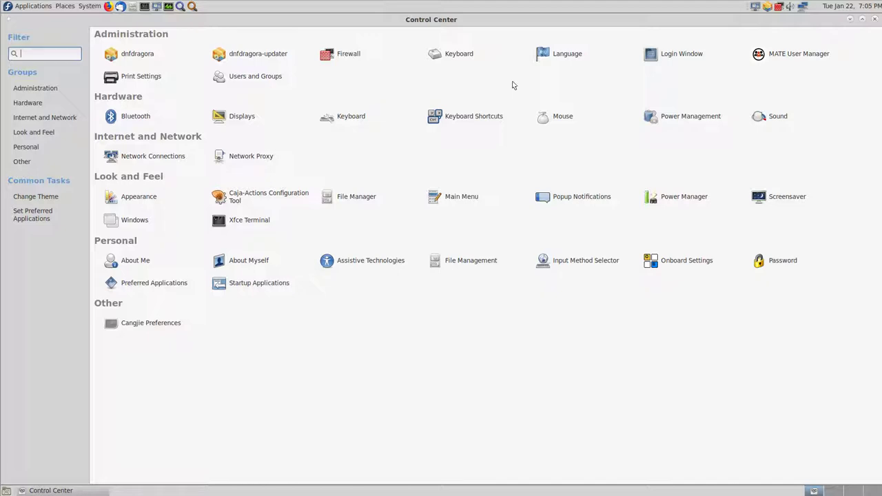
- Open the Appearance preferences and apply the TraditionalOk theme to the desktop
{"action": "left_click", "coordinate": [138, 197]}
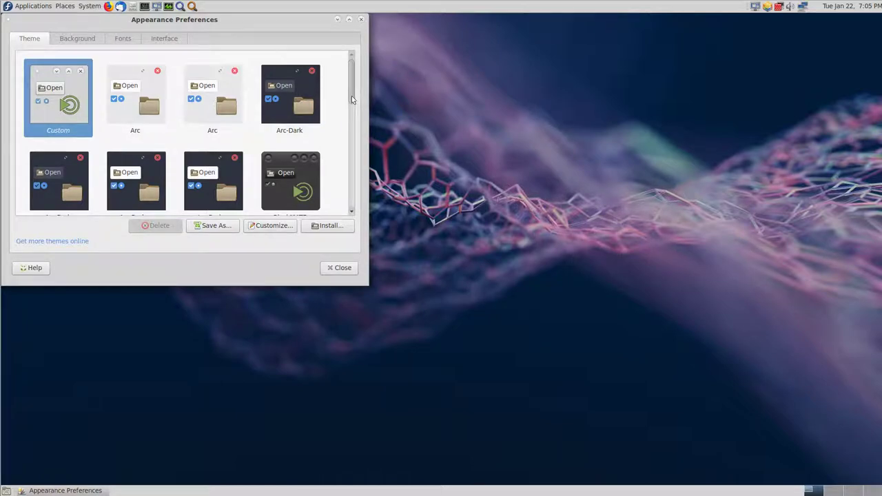
{"action": "left_click", "coordinate": [351, 157]}
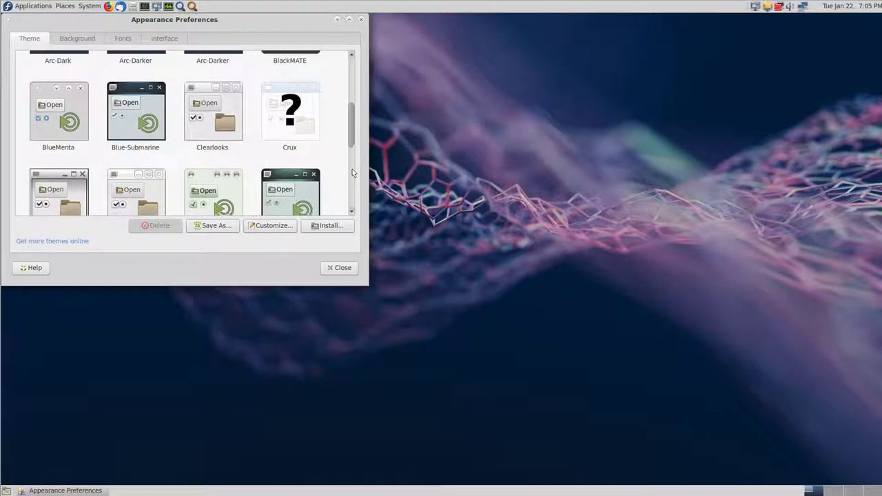
{"action": "scroll", "coordinate": [352, 172], "scroll_direction": "down", "scroll_amount": 5}
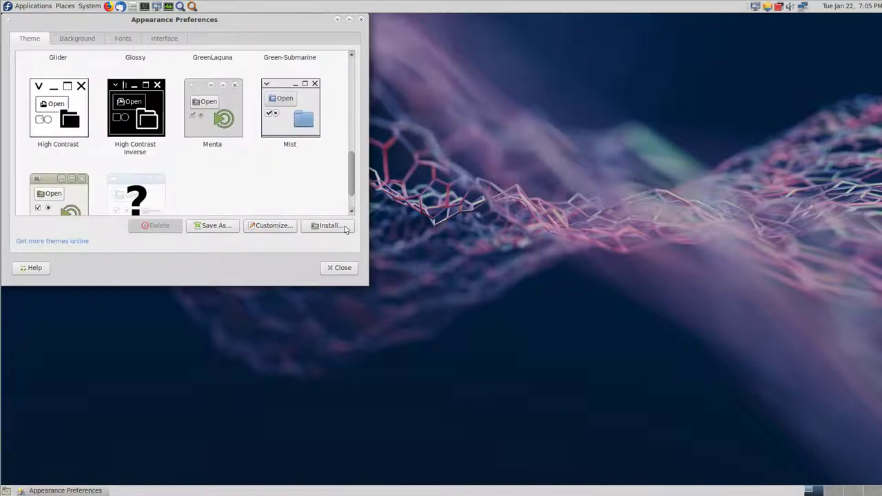
{"action": "scroll", "coordinate": [331, 200], "scroll_direction": "down", "scroll_amount": 1}
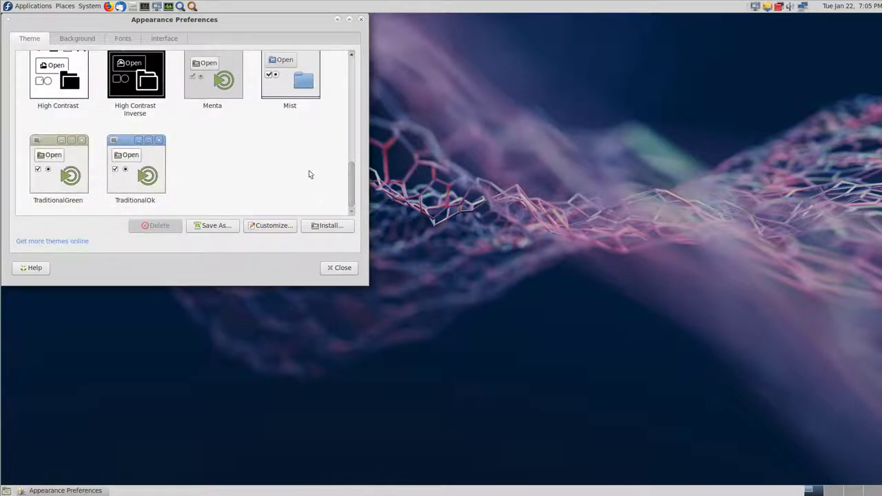
{"action": "scroll", "coordinate": [309, 174], "scroll_direction": "up", "scroll_amount": 1}
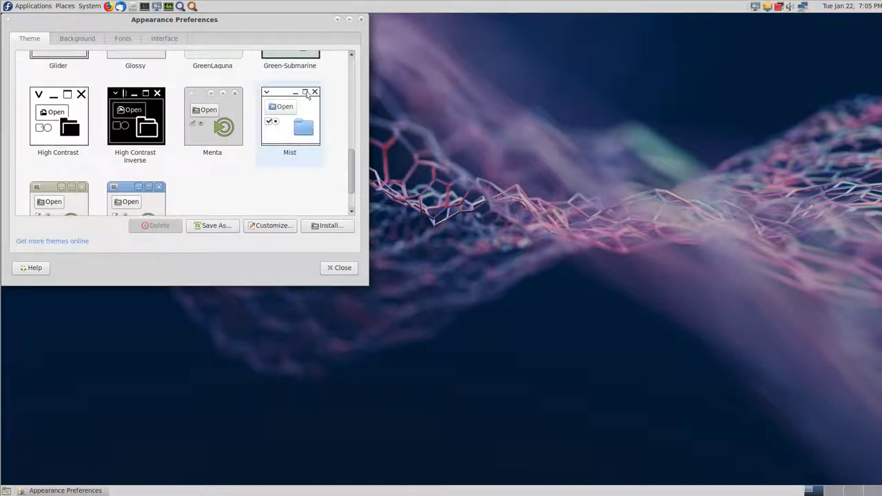
{"action": "scroll", "coordinate": [263, 193], "scroll_direction": "down", "scroll_amount": 1}
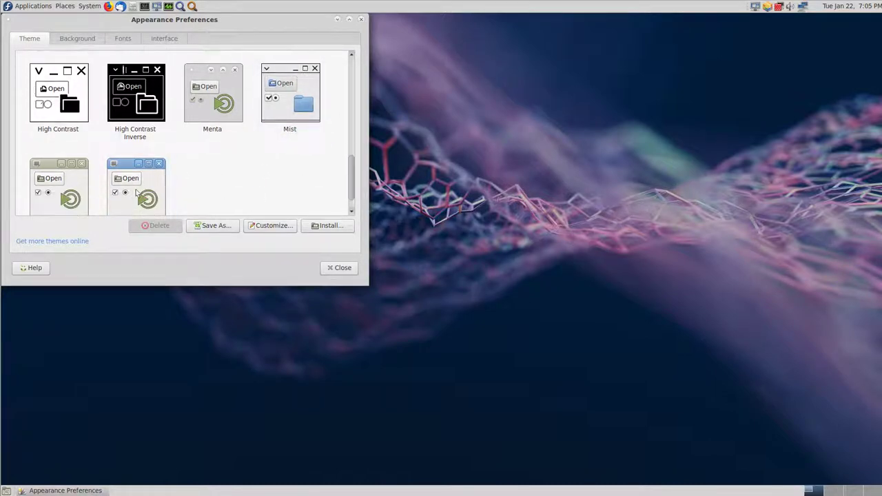
{"action": "scroll", "coordinate": [137, 193], "scroll_direction": "down", "scroll_amount": 1}
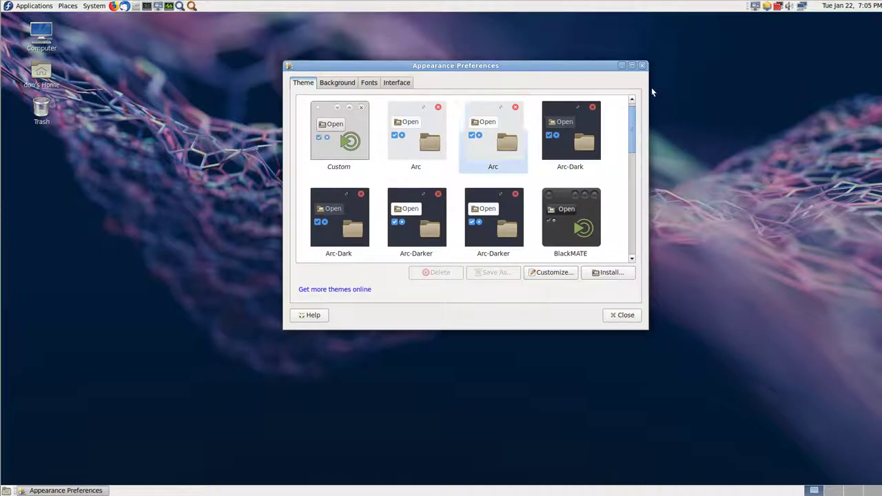
- Review the Background, Fonts and Interface settings of the Appearance preferences and return to the themes
{"action": "left_click", "coordinate": [339, 83]}
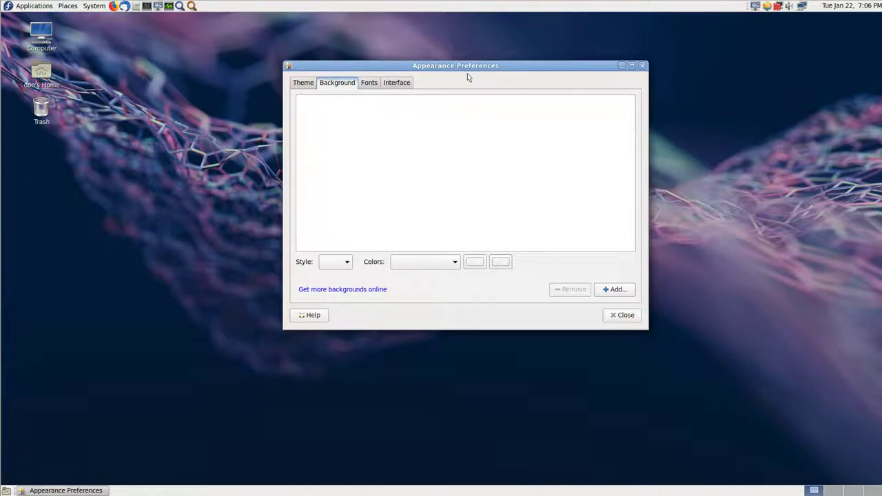
{"action": "left_click", "coordinate": [370, 83]}
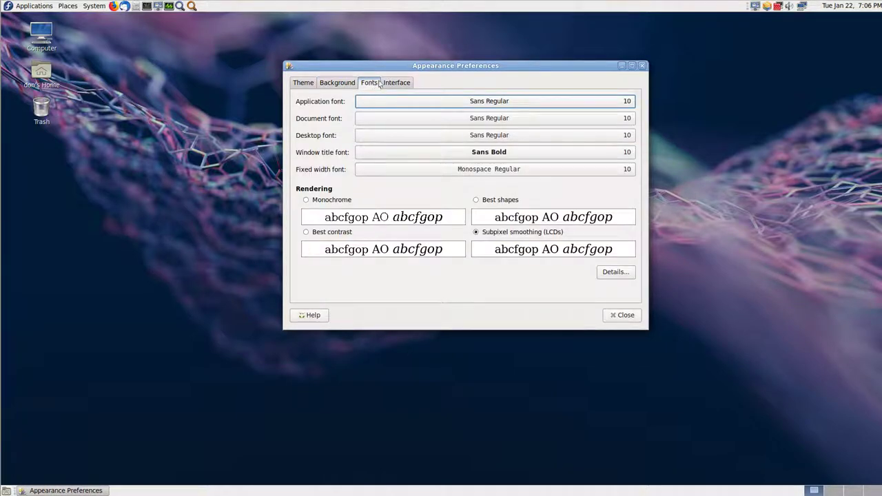
{"action": "left_click", "coordinate": [403, 83]}
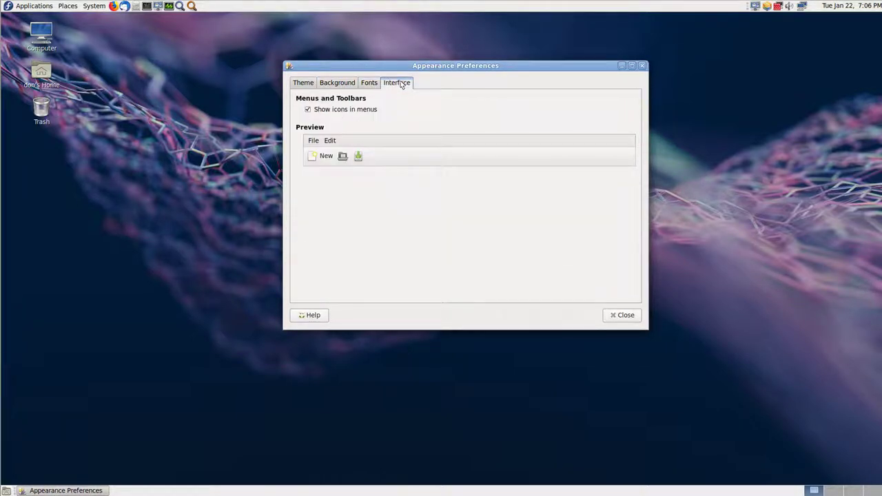
{"action": "left_click", "coordinate": [305, 83]}
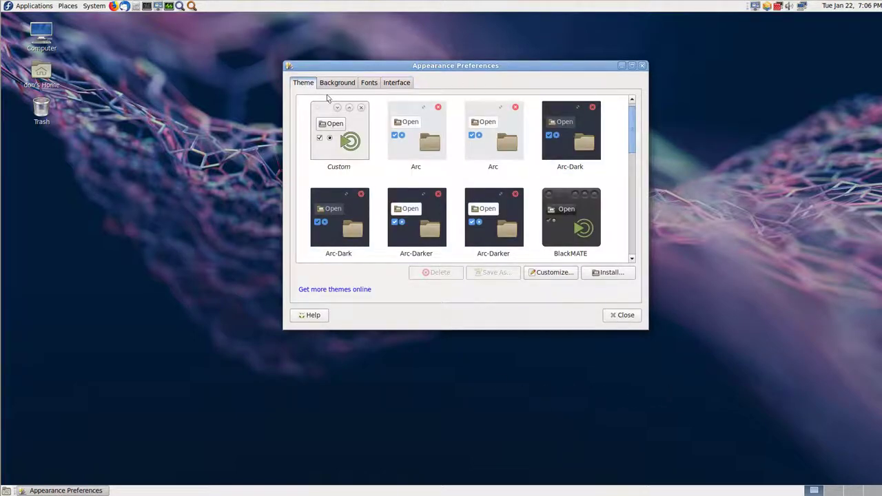
- Review the Controls, Window Border, Icons and Pointer settings in the theme customization, then close the Appearance preferences
{"action": "left_click", "coordinate": [551, 274]}
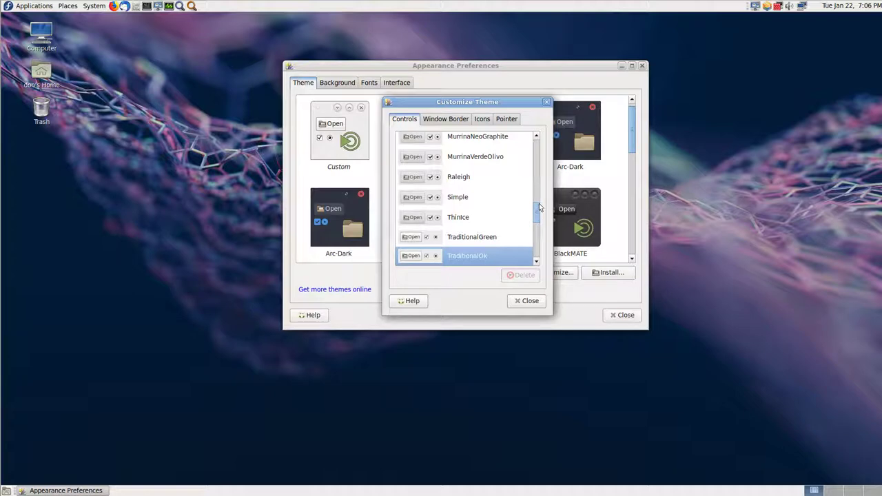
{"action": "left_click", "coordinate": [452, 118]}
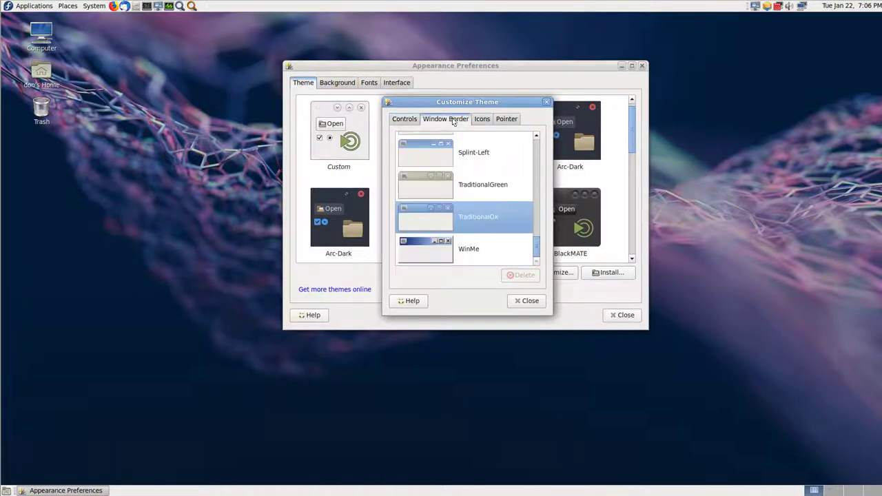
{"action": "left_click", "coordinate": [483, 119]}
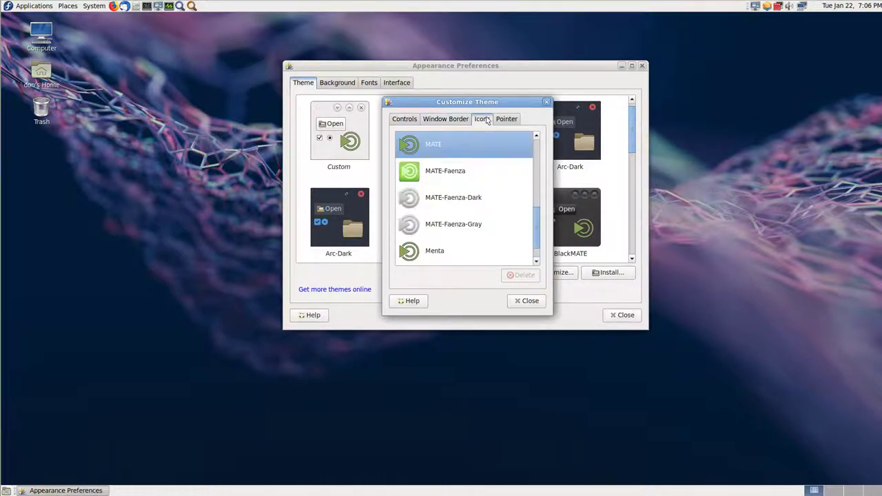
{"action": "left_click", "coordinate": [507, 120]}
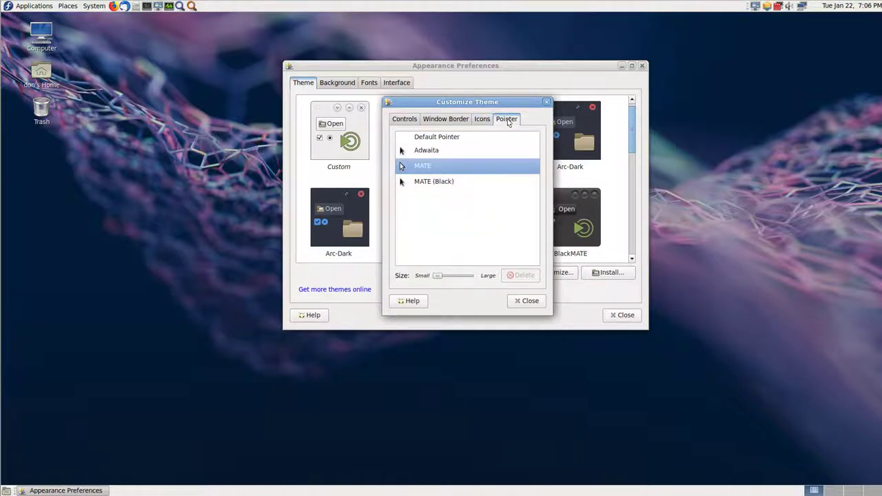
{"action": "left_click", "coordinate": [530, 301]}
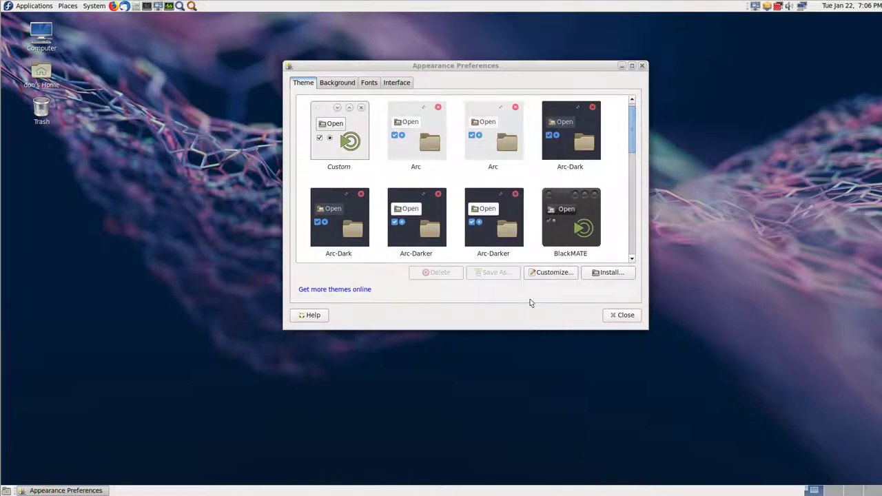
{"action": "left_click", "coordinate": [623, 315]}
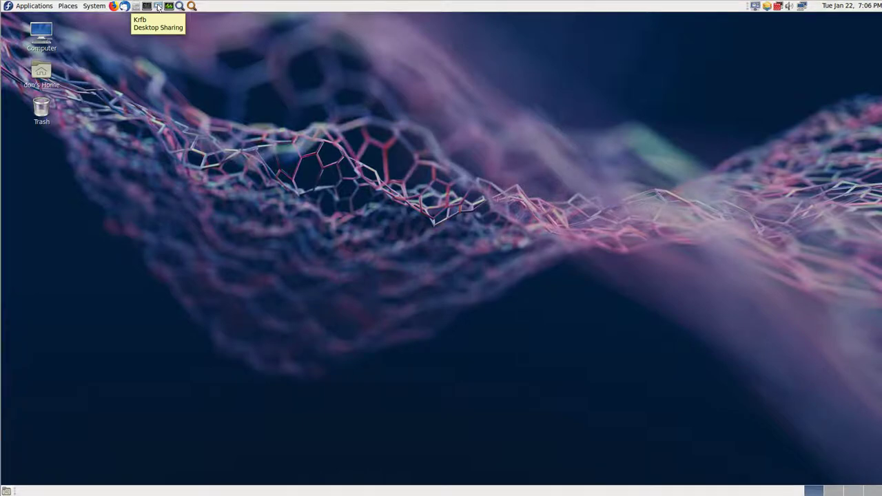
{"action": "key", "text": "F11"}
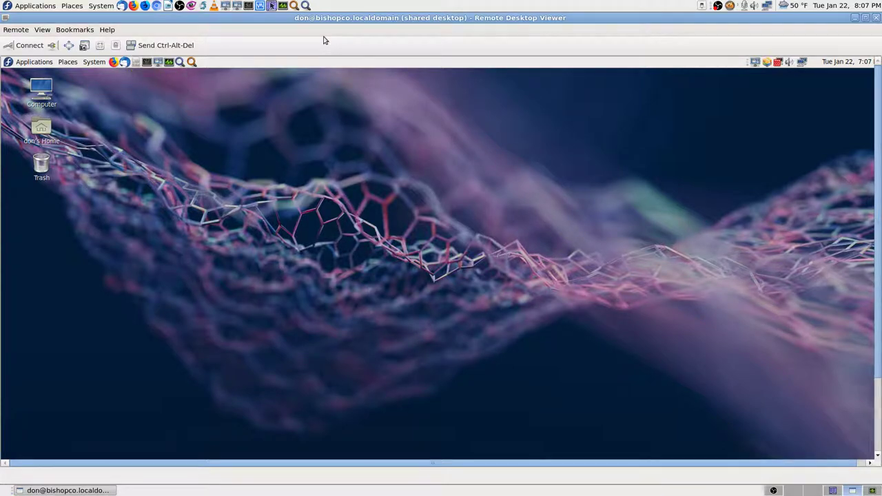
{"action": "key", "text": "F11"}
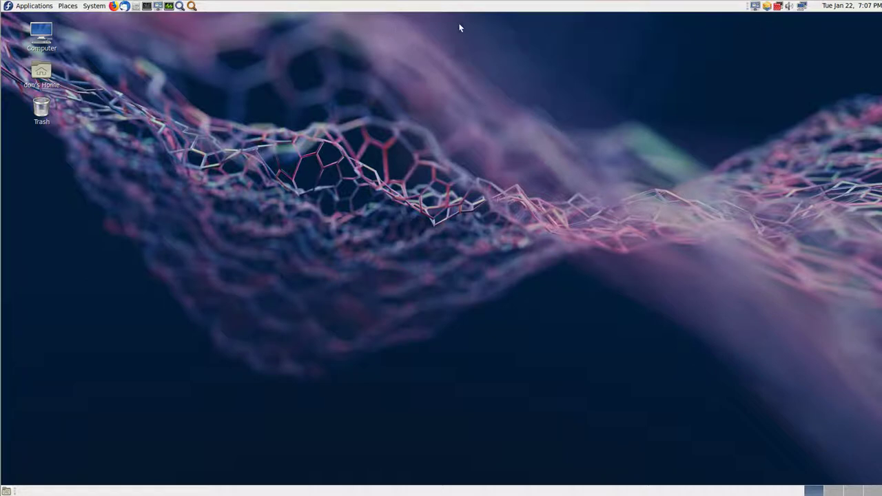
- Open the Startup Applications preferences and enlarge the window in height and width to show more of the startup programs
{"action": "left_click", "coordinate": [90, 7]}
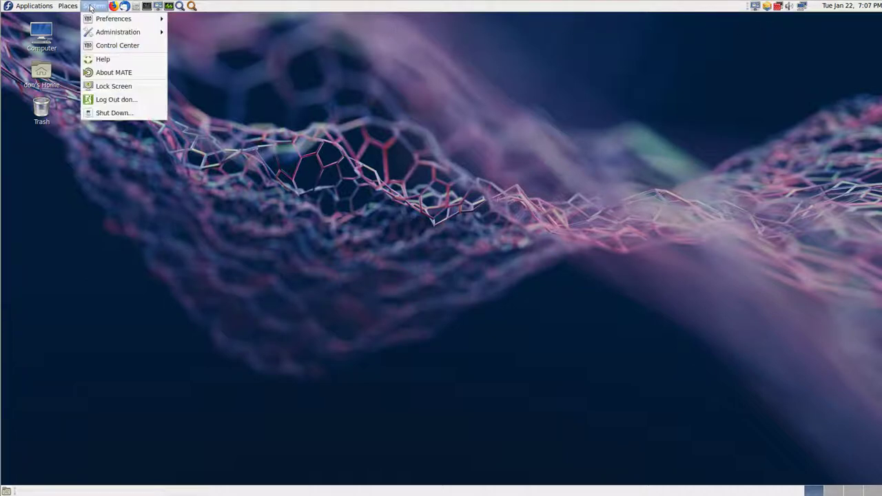
{"action": "mouse_move", "coordinate": [126, 20]}
{"action": "mouse_move", "coordinate": [257, 21]}
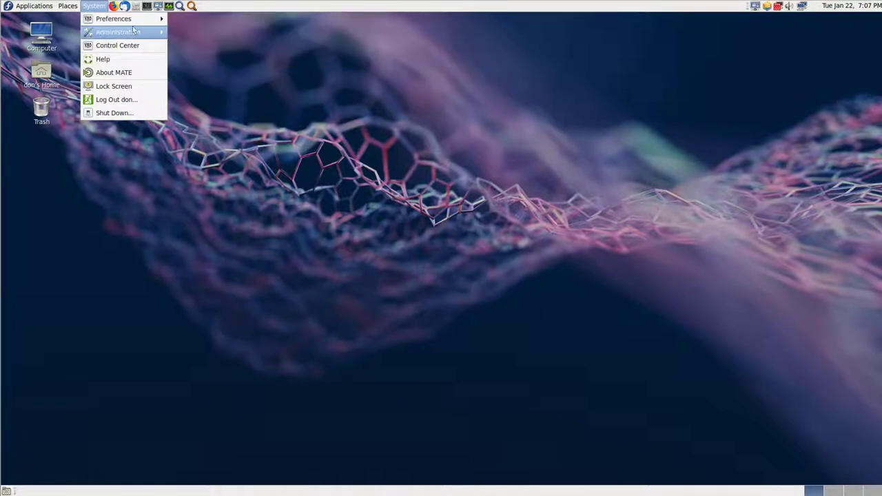
{"action": "mouse_move", "coordinate": [223, 72]}
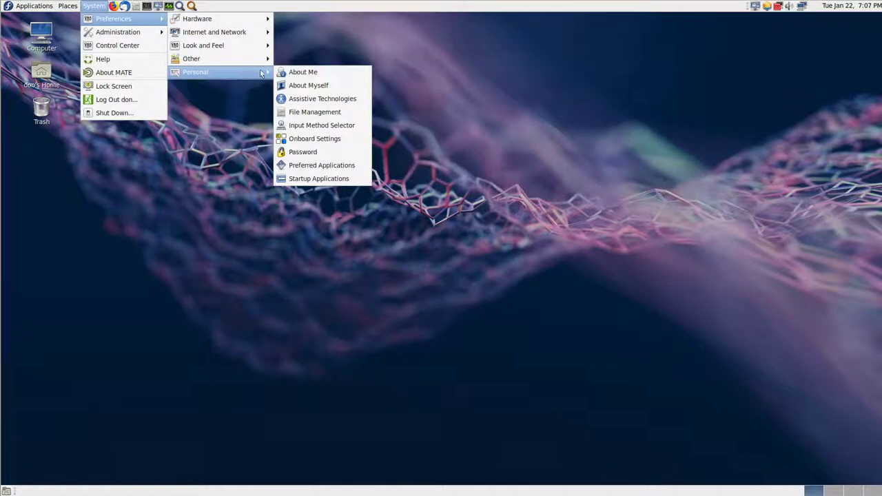
{"action": "left_click", "coordinate": [337, 181]}
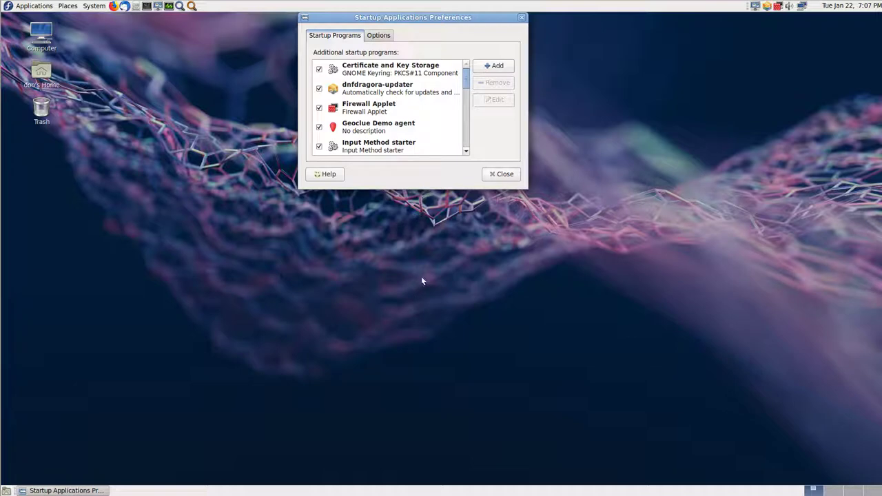
{"action": "left_click_drag", "start_coordinate": [431, 189], "coordinate": [670, 423]}
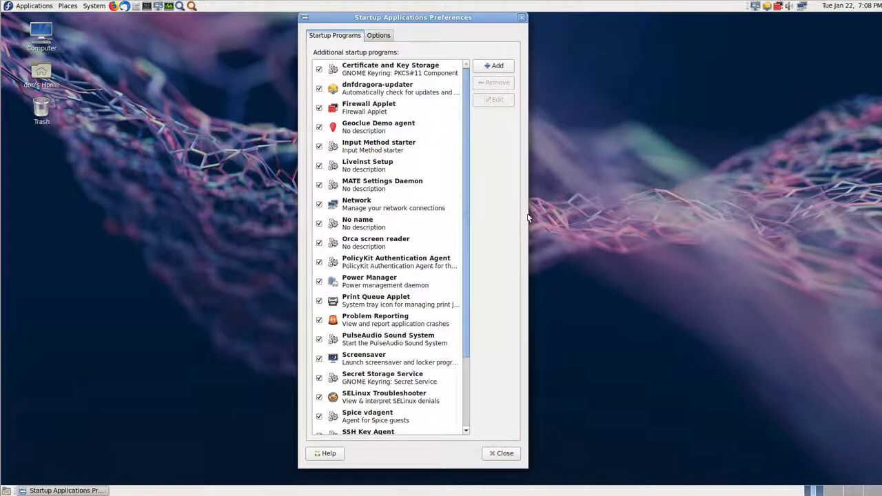
{"action": "left_click_drag", "start_coordinate": [622, 226], "coordinate": [628, 226]}
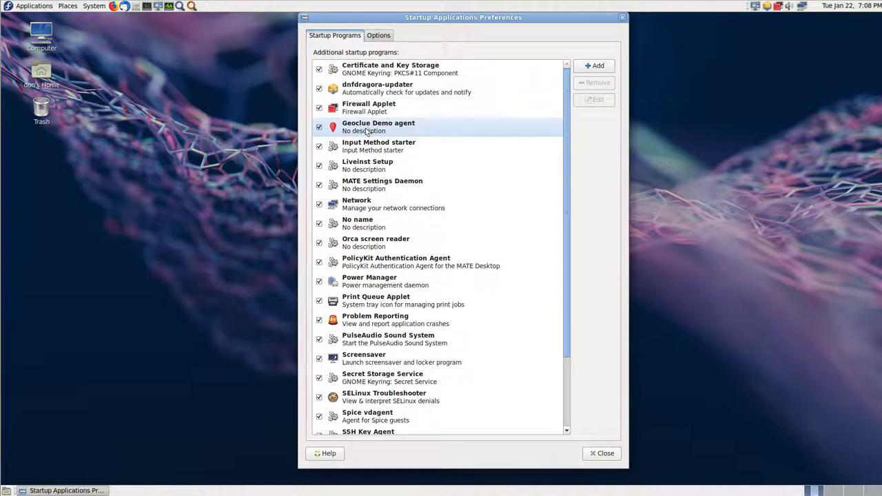
- Disable the Geoclue Demo agent startup program and enable it again
{"action": "left_click", "coordinate": [319, 128]}
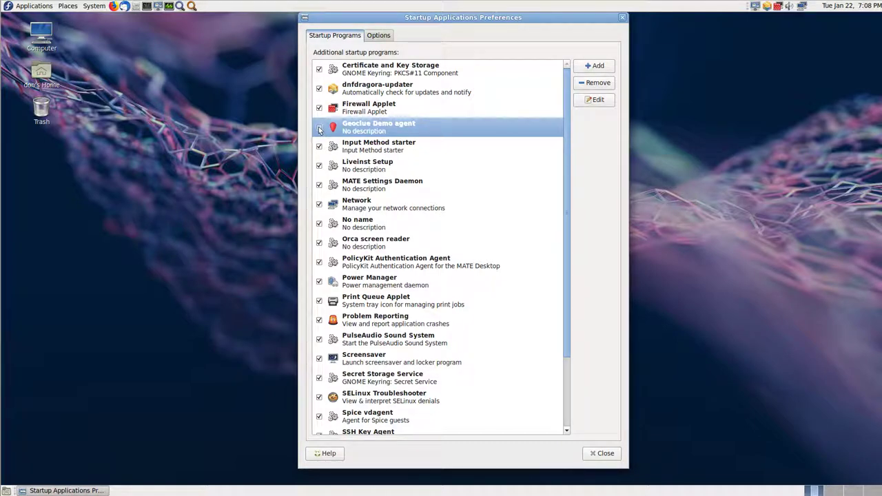
{"action": "left_click", "coordinate": [320, 127]}
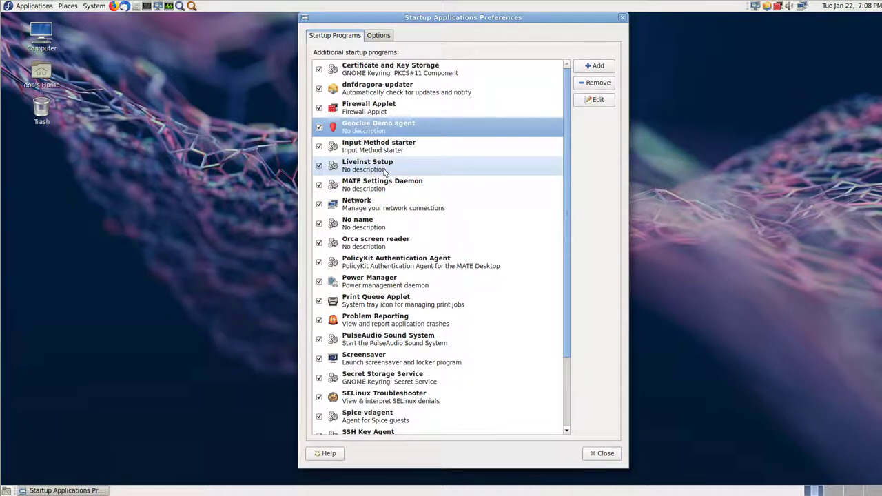
- Open the "No name" startup entry for editing to inspect its details, and cancel the dialog
{"action": "left_click", "coordinate": [411, 228]}
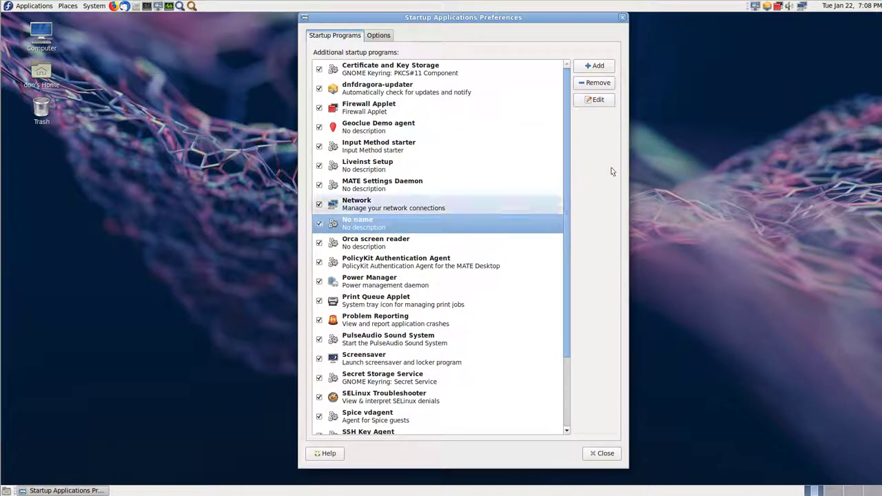
{"action": "left_click", "coordinate": [597, 100]}
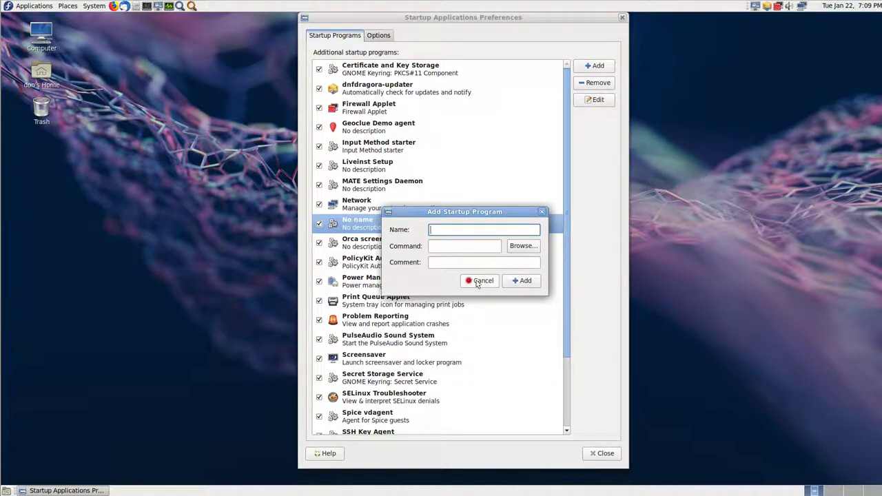
{"action": "left_click", "coordinate": [481, 281]}
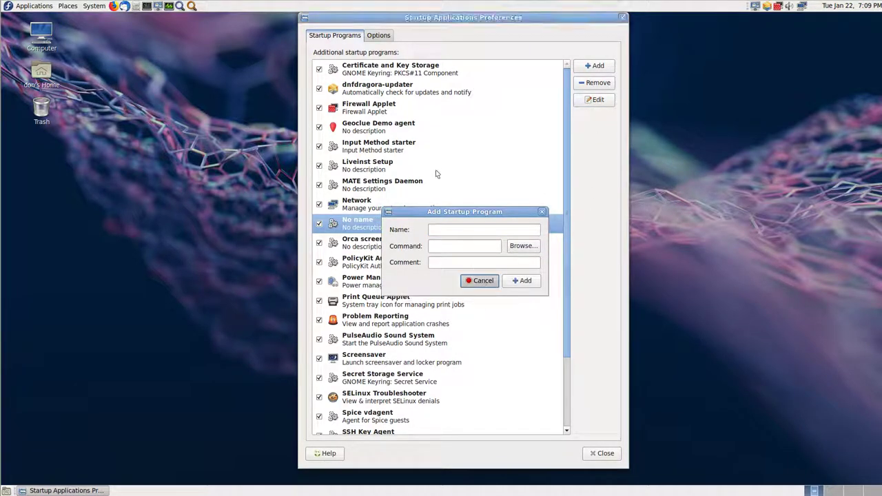
- Open the Geoclue Demo agent startup entry, inspect its command to the end, and save the entry without edits
{"action": "left_click", "coordinate": [410, 125]}
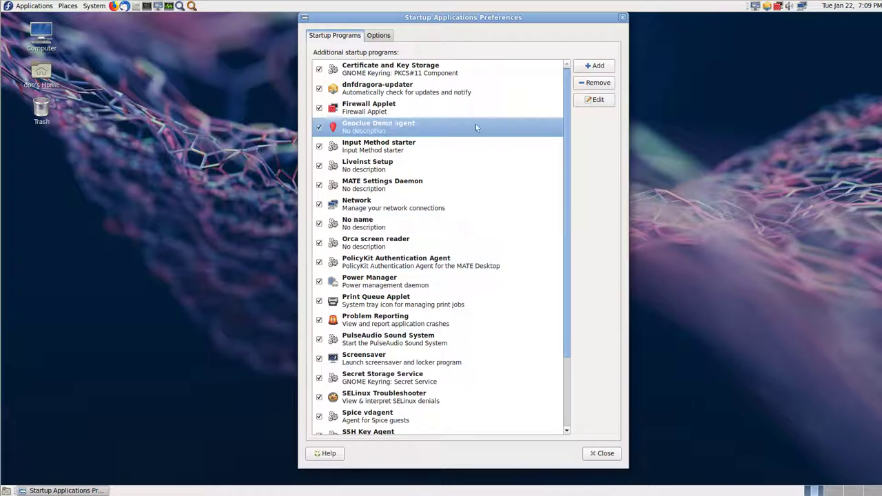
{"action": "left_click", "coordinate": [596, 100]}
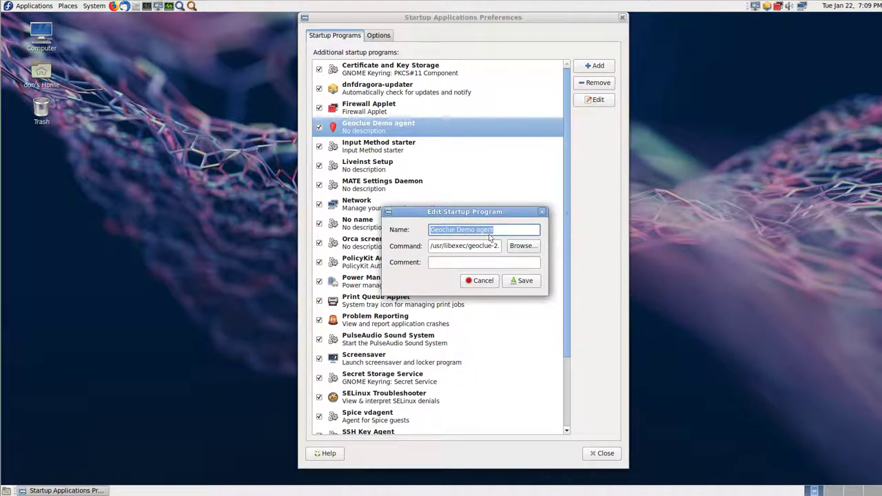
{"action": "left_click", "coordinate": [442, 250]}
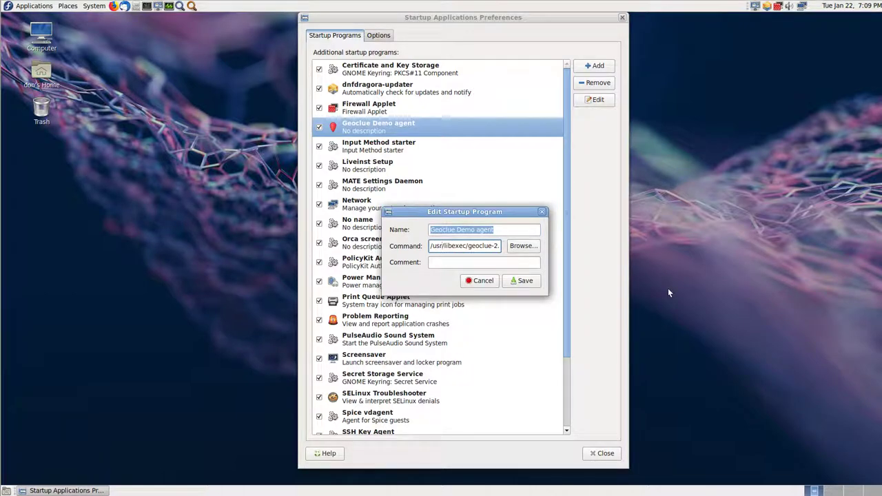
{"action": "key", "text": "End"}
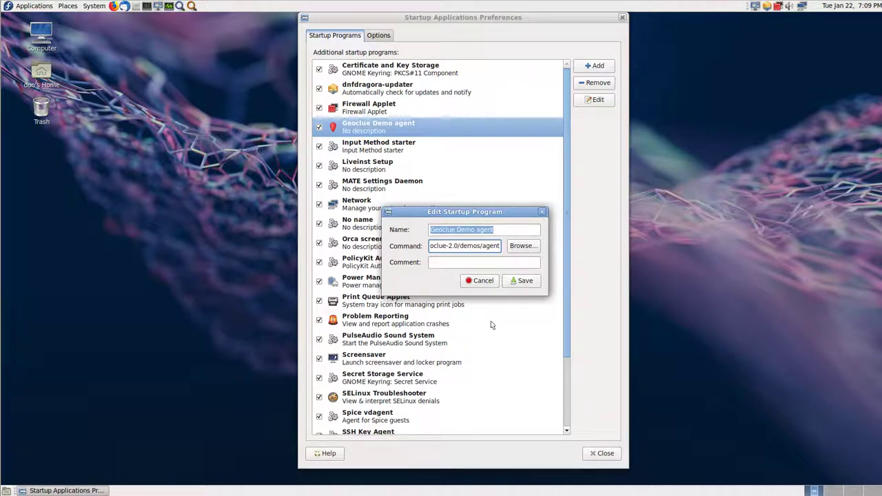
{"action": "left_click", "coordinate": [521, 282]}
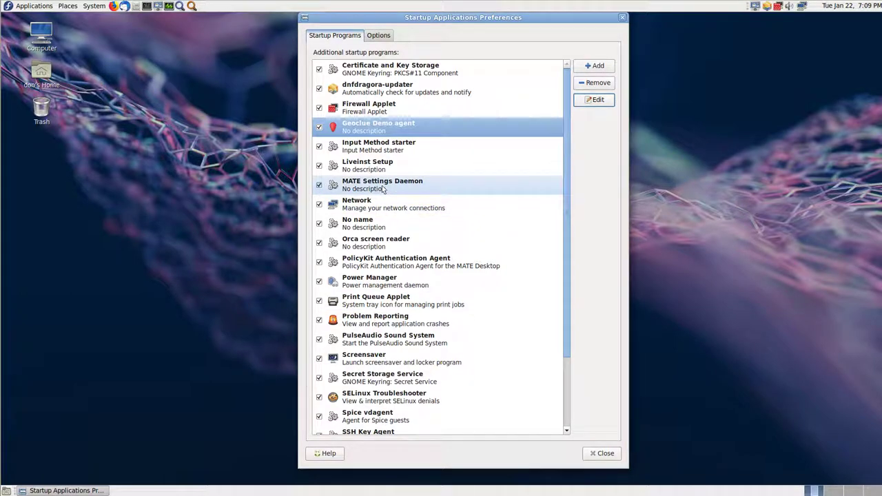
- Reopen the "No name" startup entry's details, capture the screen with its dialog moved beside the list, and dismiss both dialogs
{"action": "left_click", "coordinate": [360, 225]}
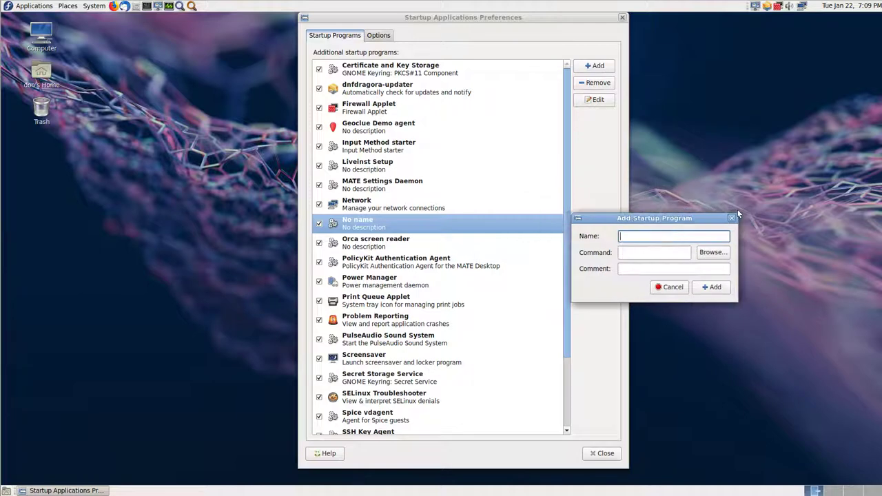
{"action": "left_click_drag", "start_coordinate": [737, 209], "coordinate": [712, 210]}
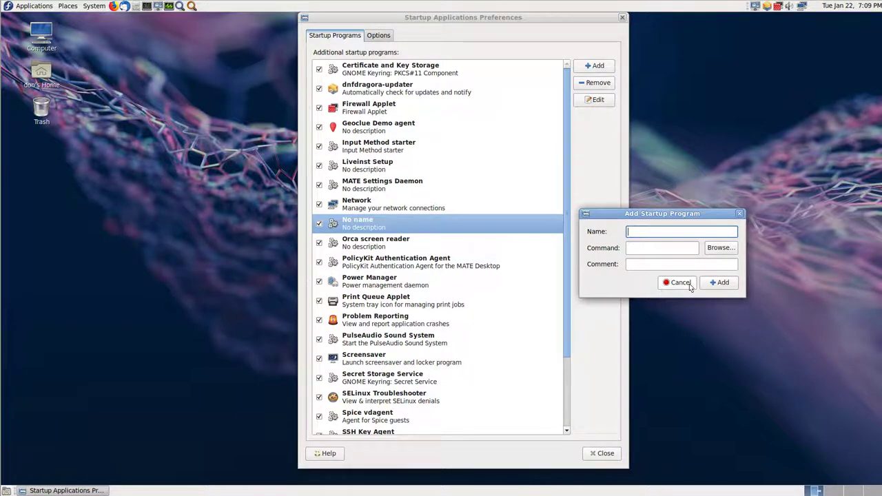
{"action": "key", "text": "Print"}
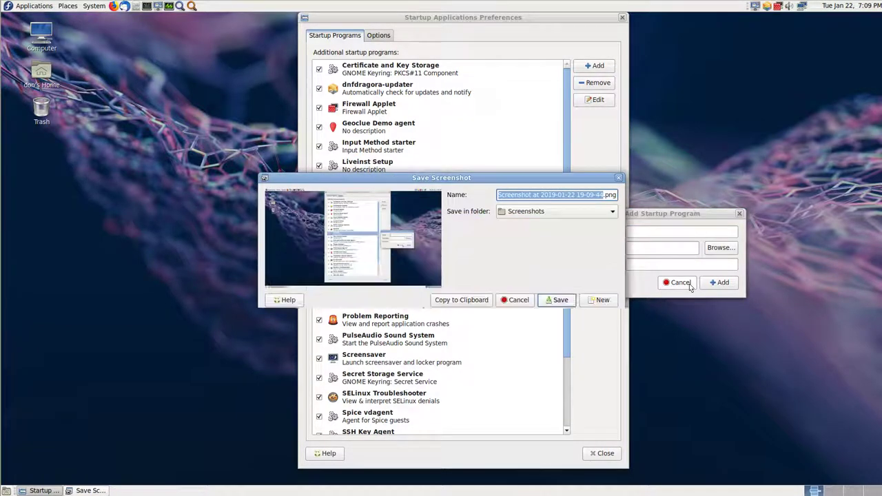
{"action": "key", "text": "Escape"}
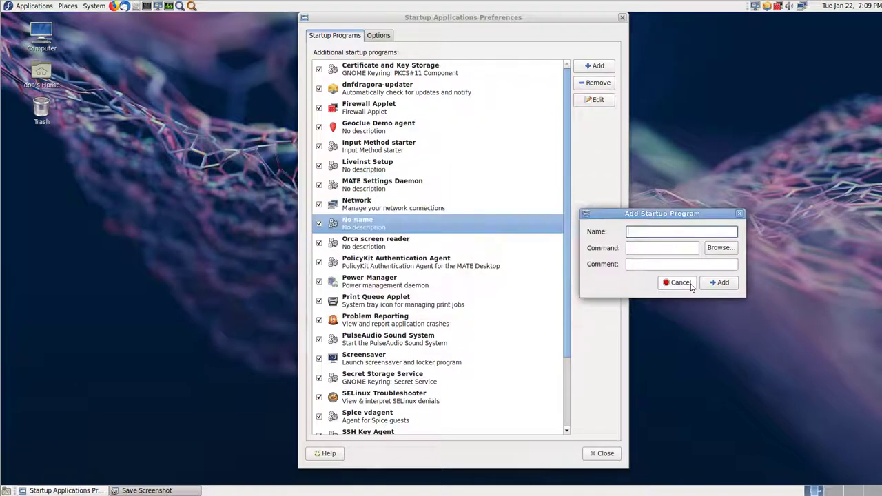
{"action": "left_click", "coordinate": [689, 286]}
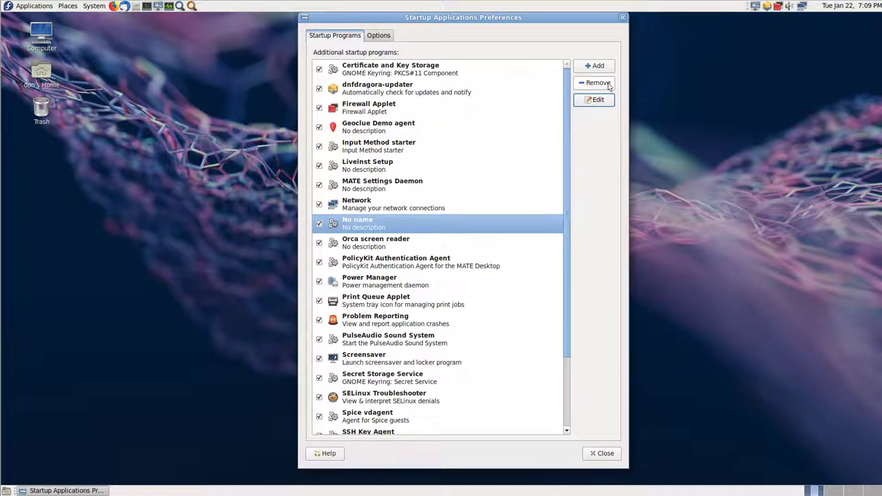
- Save a screenshot of the startup programs list in the Screenshots folder and remove the "No name" entry from the list
{"action": "key", "text": "Print"}
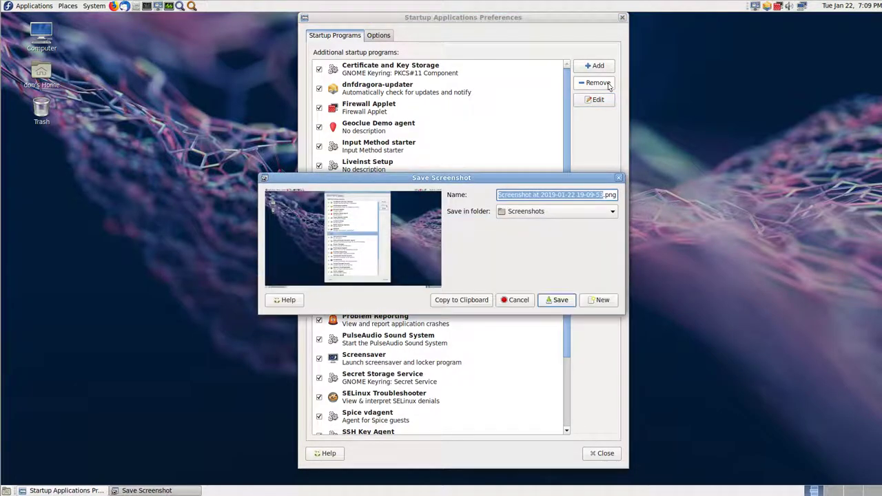
{"action": "key", "text": "Return"}
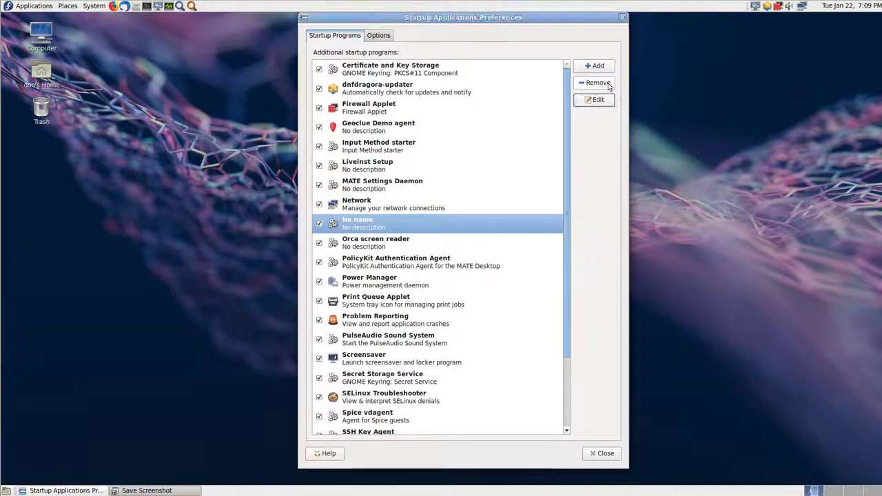
{"action": "left_click", "coordinate": [597, 82]}
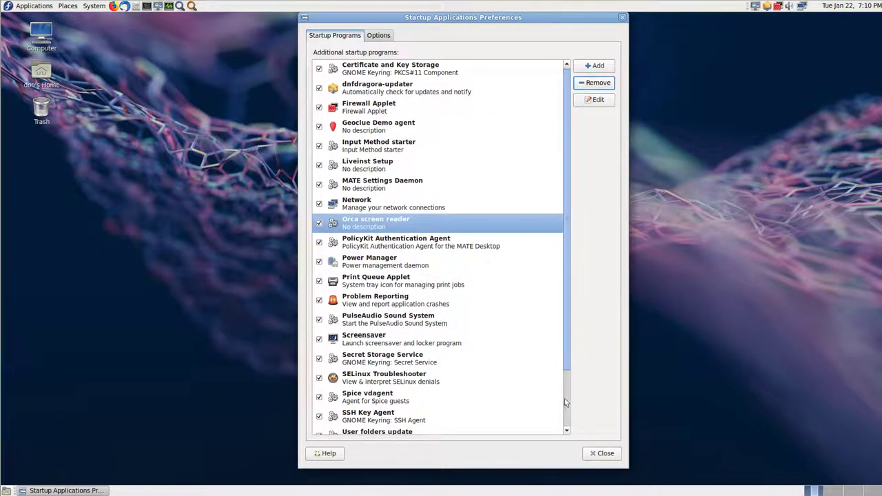
- Disable the Screensaver entry in the startup programs list
{"action": "scroll", "coordinate": [564, 403], "scroll_direction": "down", "scroll_amount": 3}
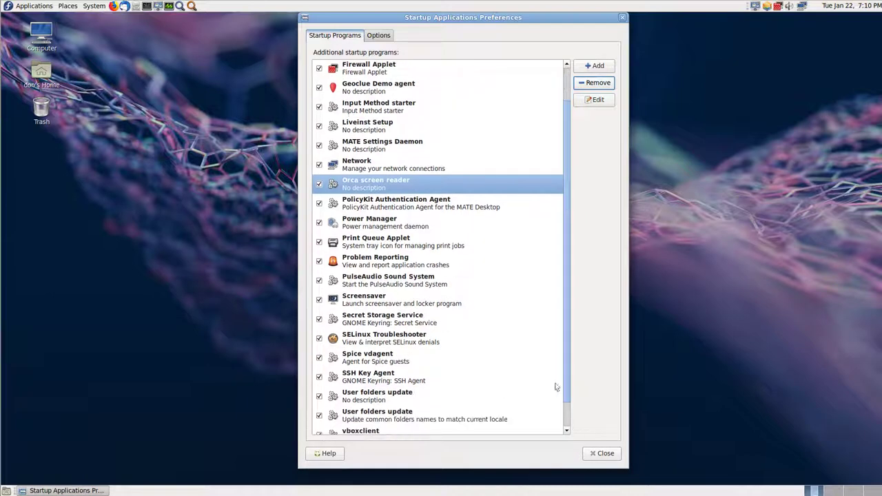
{"action": "scroll", "coordinate": [556, 387], "scroll_direction": "down", "scroll_amount": 1}
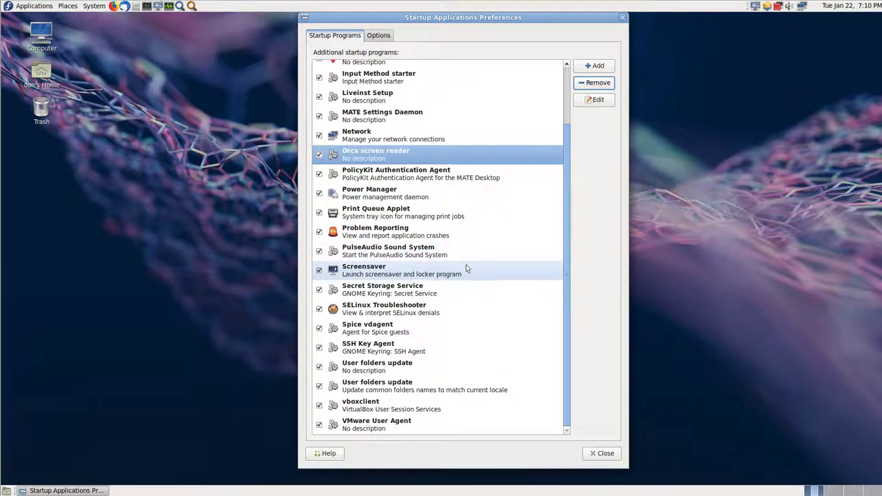
{"action": "left_click", "coordinate": [318, 271]}
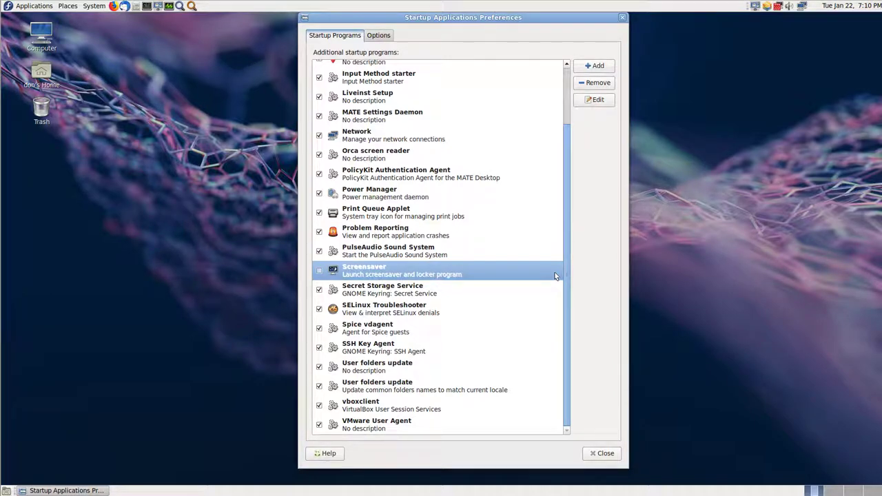
- Save screenshots of the startup programs list in the Screenshots folder and close the startup preferences
{"action": "key", "text": "Print"}
{"action": "key", "text": "Return"}
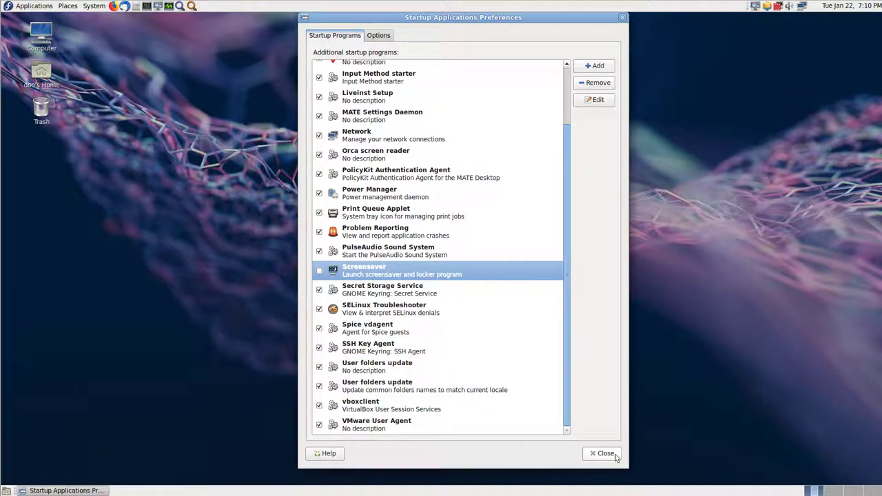
{"action": "key", "text": "Print"}
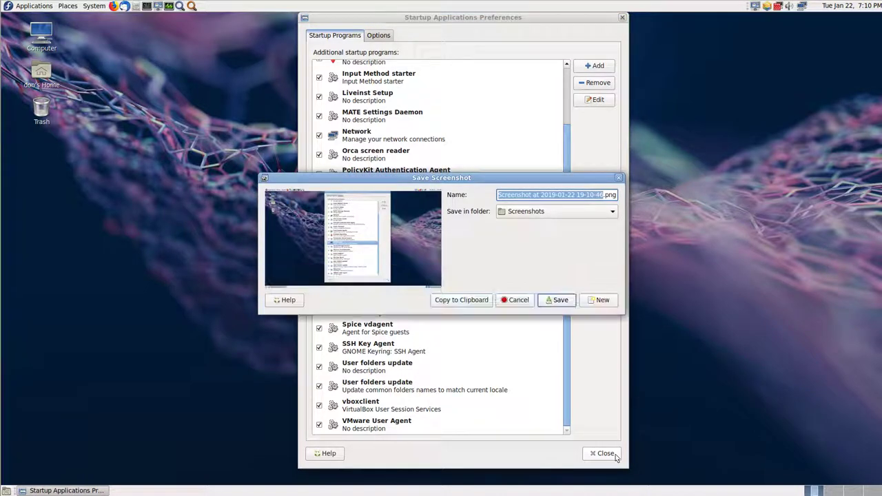
{"action": "key", "text": "Return"}
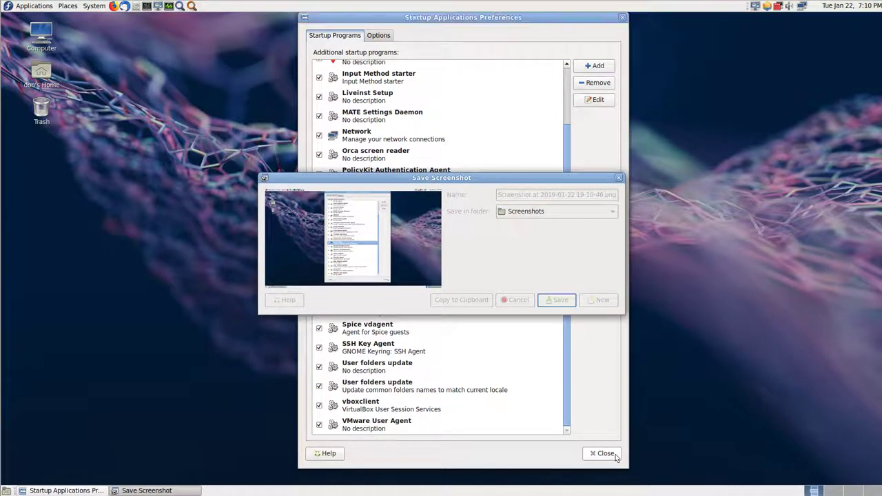
{"action": "left_click", "coordinate": [605, 454]}
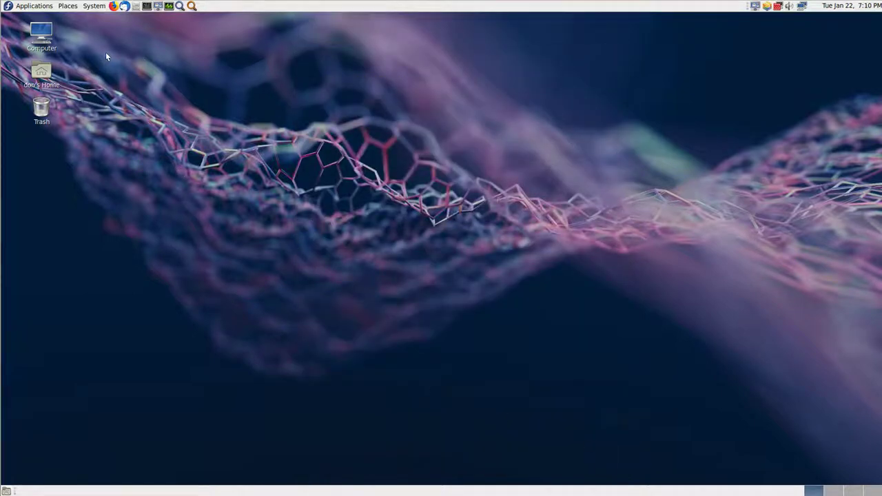
- Reopen the Startup Applications preferences to check the startup programs list and close them without changes
{"action": "left_click", "coordinate": [95, 7]}
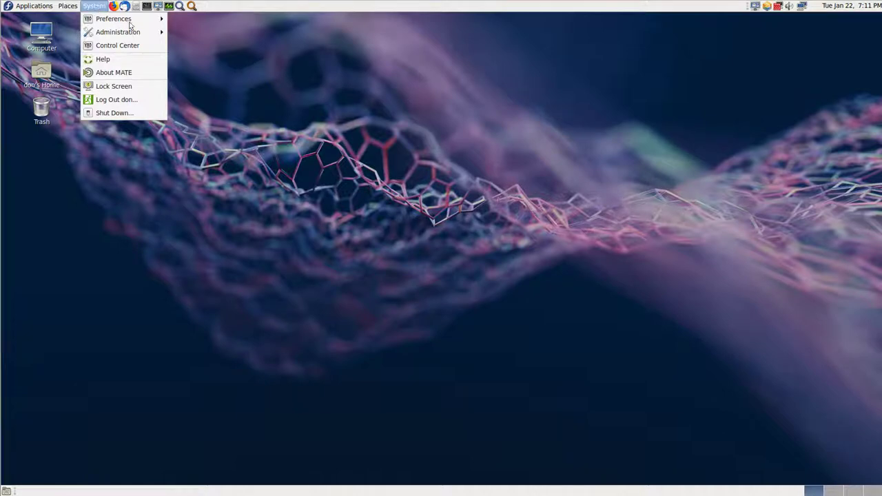
{"action": "mouse_move", "coordinate": [138, 19]}
{"action": "mouse_move", "coordinate": [240, 19]}
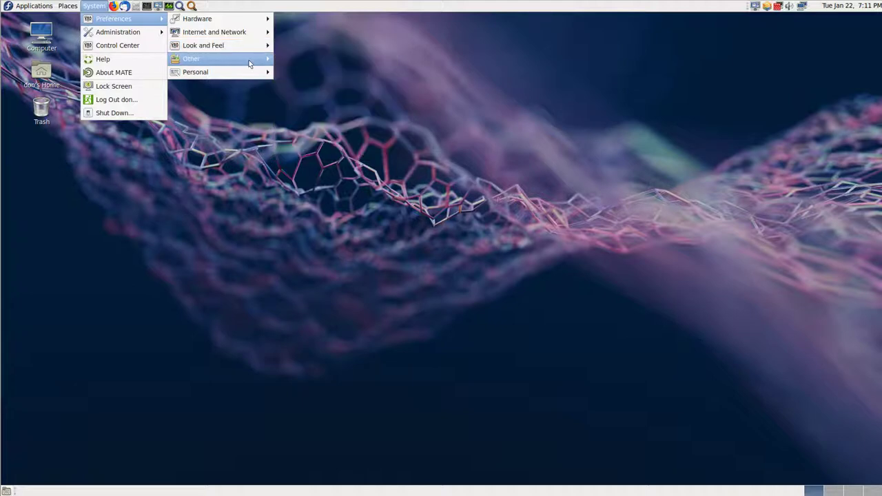
{"action": "mouse_move", "coordinate": [249, 63]}
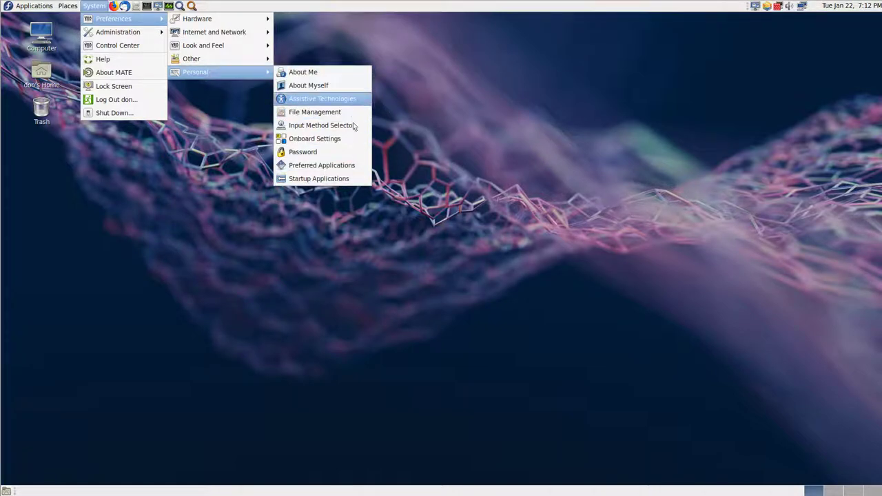
{"action": "left_click", "coordinate": [356, 179]}
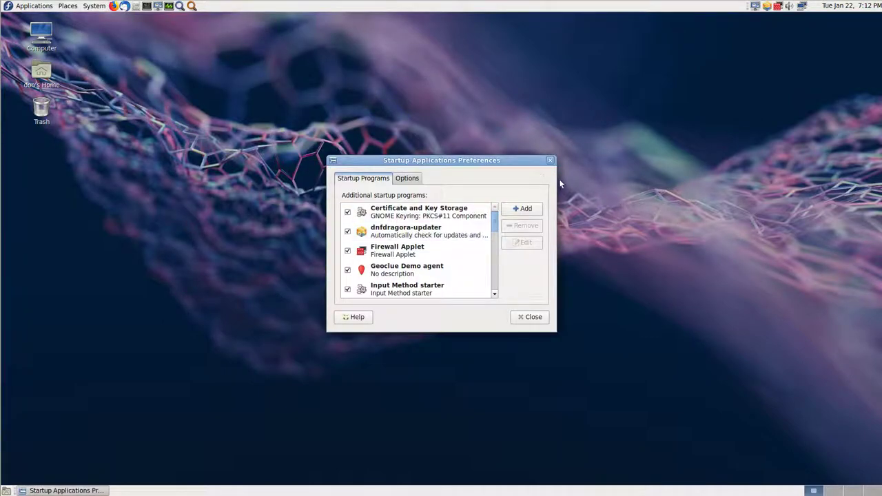
{"action": "left_click", "coordinate": [550, 160]}
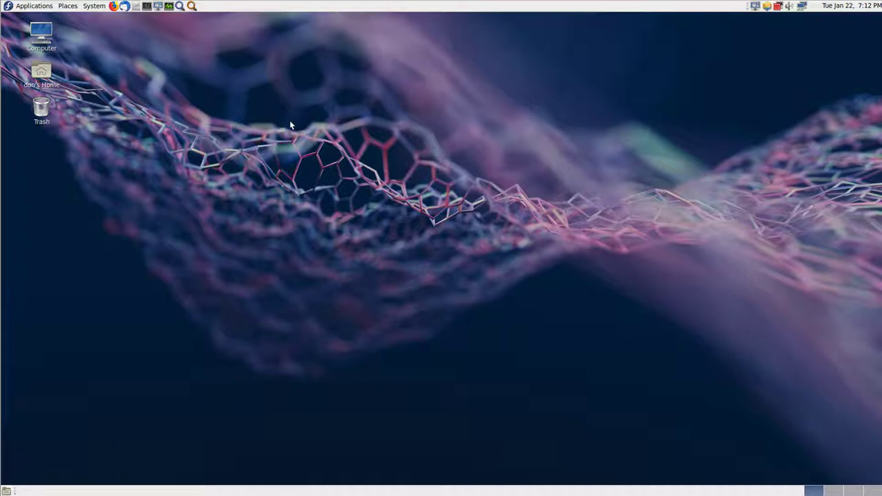
- Set the screensaver theme to Random and the idle time to 2 hours, and turn off idle activation and screen locking
{"action": "left_click", "coordinate": [91, 6]}
{"action": "mouse_move", "coordinate": [113, 33]}
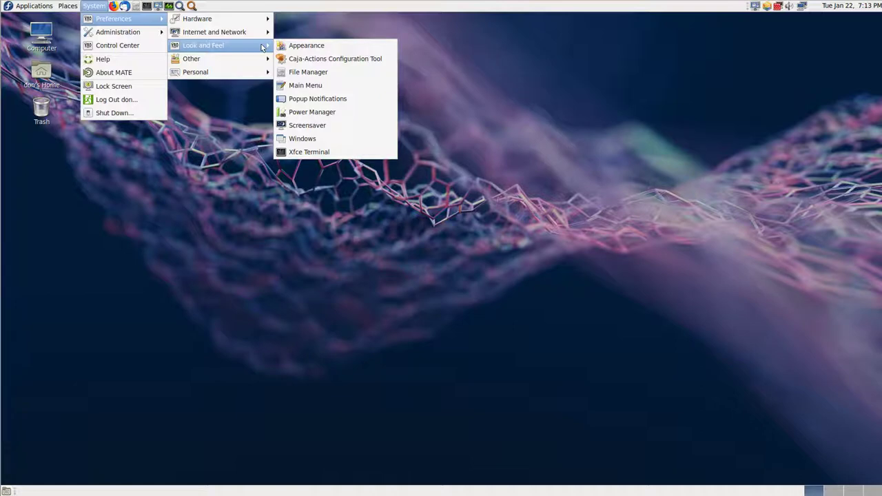
{"action": "left_click", "coordinate": [329, 125]}
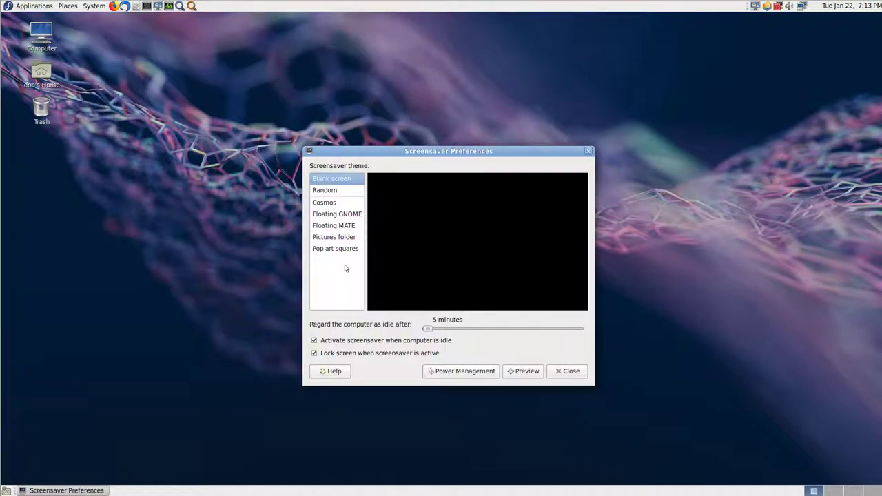
{"action": "left_click", "coordinate": [329, 192]}
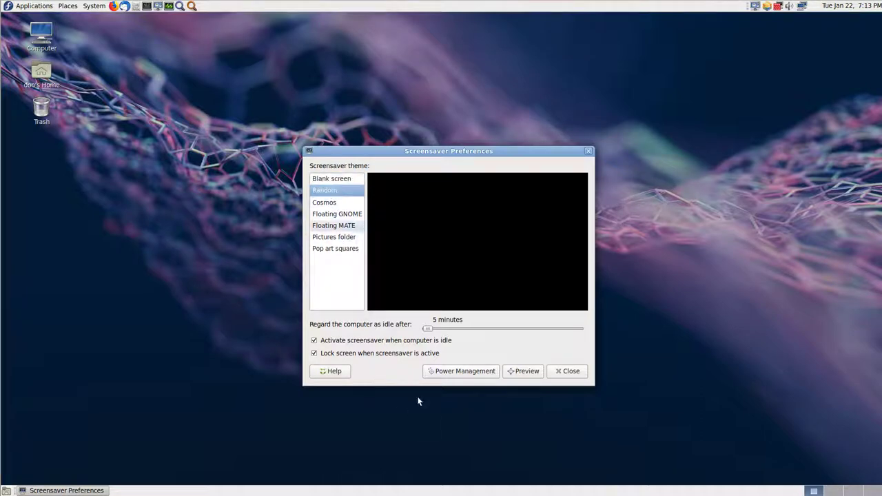
{"action": "left_click_drag", "start_coordinate": [501, 332], "coordinate": [588, 335]}
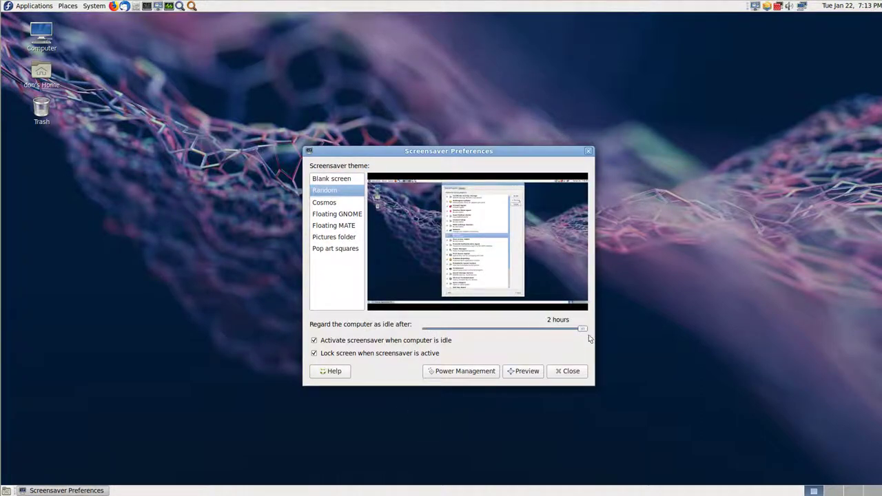
{"action": "left_click", "coordinate": [314, 340]}
{"action": "left_click", "coordinate": [314, 354]}
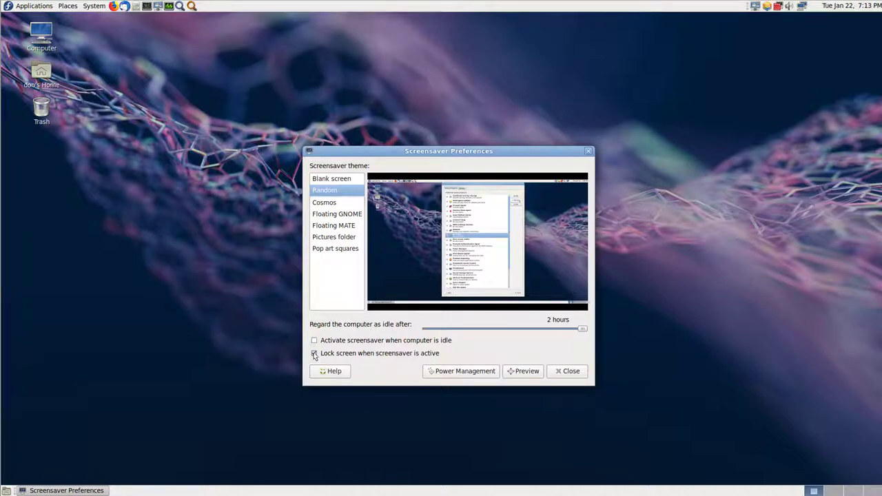
- Set the display to never sleep in the power management preferences, review the general power settings, and close both preference dialogs
{"action": "left_click", "coordinate": [473, 373]}
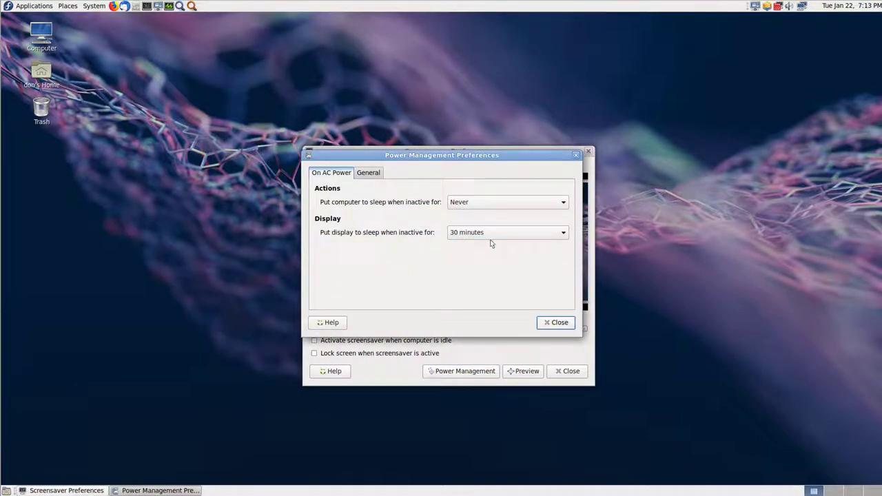
{"action": "left_click", "coordinate": [492, 235]}
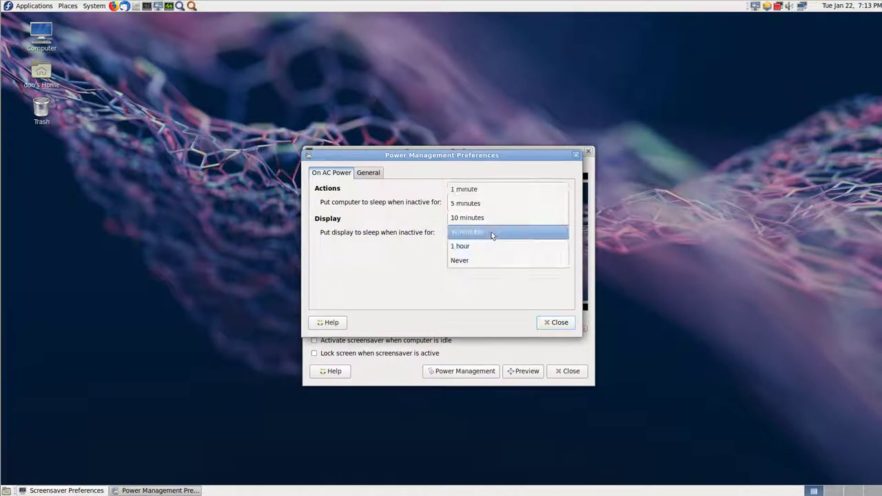
{"action": "left_click", "coordinate": [461, 260]}
{"action": "left_click", "coordinate": [375, 175]}
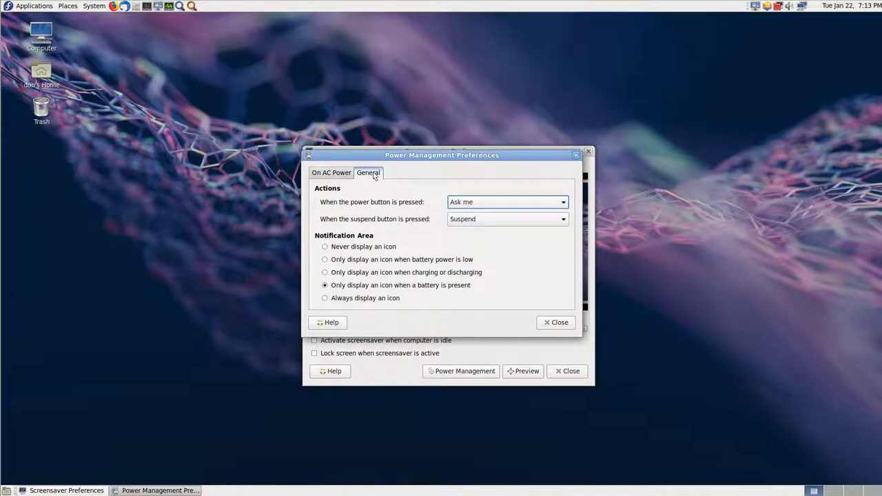
{"action": "left_click", "coordinate": [330, 173]}
{"action": "left_click", "coordinate": [556, 322]}
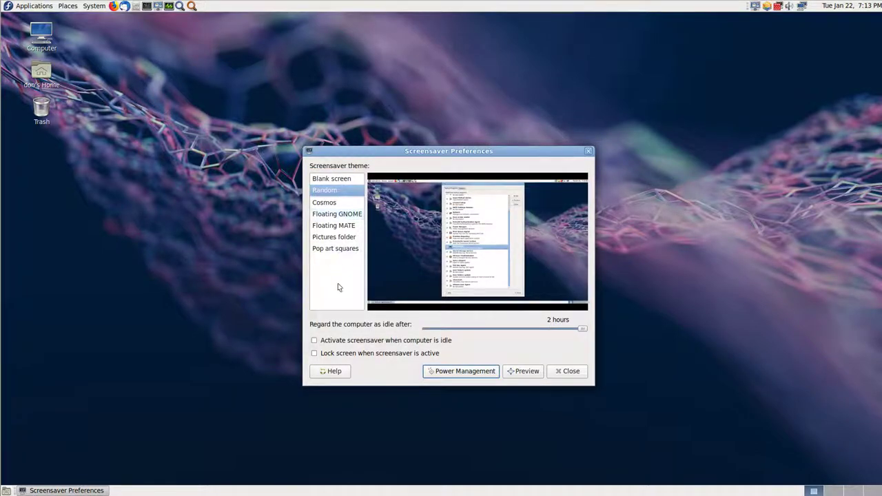
{"action": "left_click", "coordinate": [577, 372]}
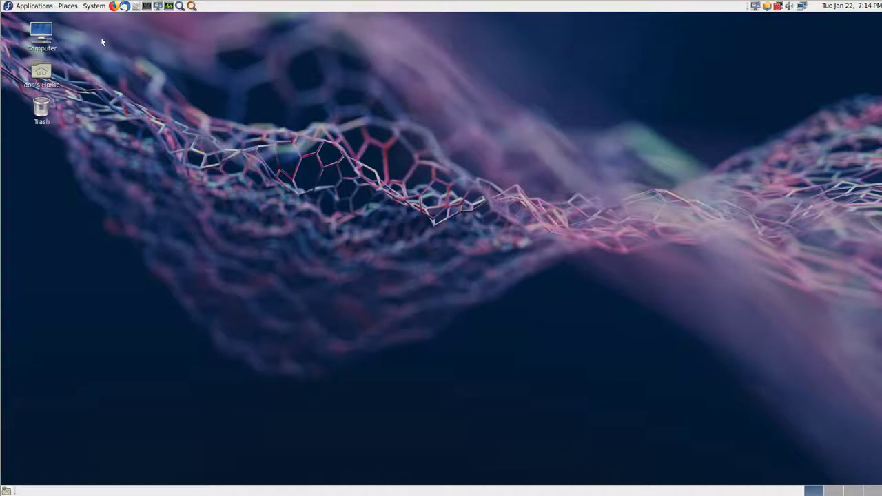
- Look through the hardware and look-and-feel preferences, recheck the MATE screensaver settings, and close them
{"action": "left_click", "coordinate": [99, 9]}
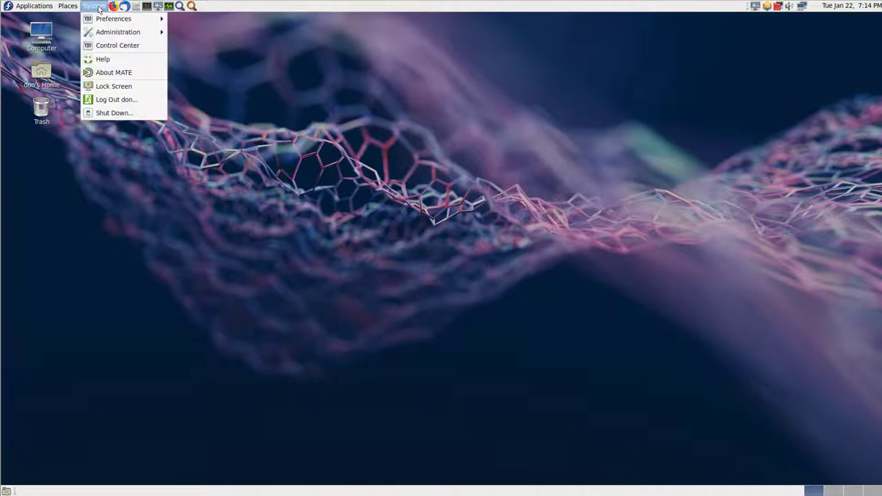
{"action": "mouse_move", "coordinate": [119, 21]}
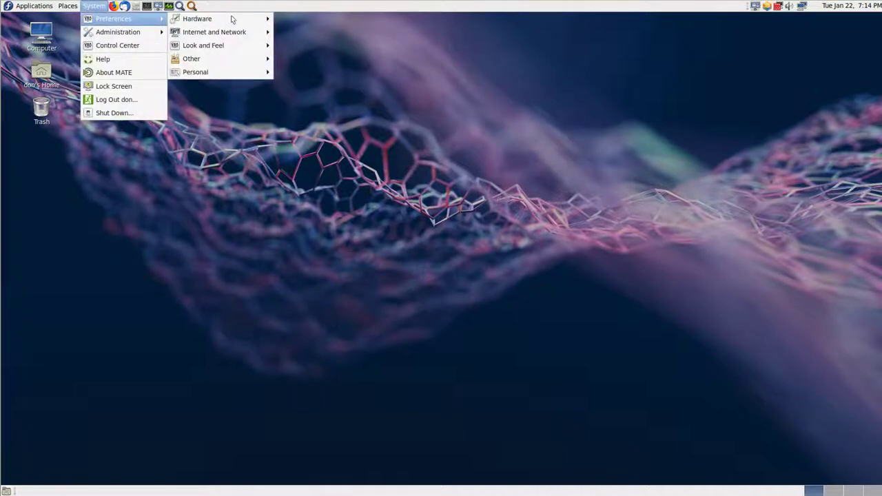
{"action": "mouse_move", "coordinate": [237, 18]}
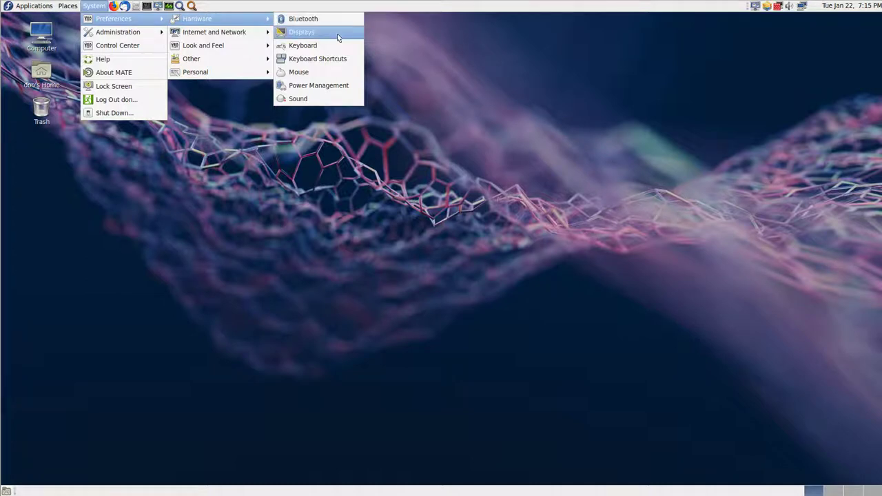
{"action": "mouse_move", "coordinate": [246, 32]}
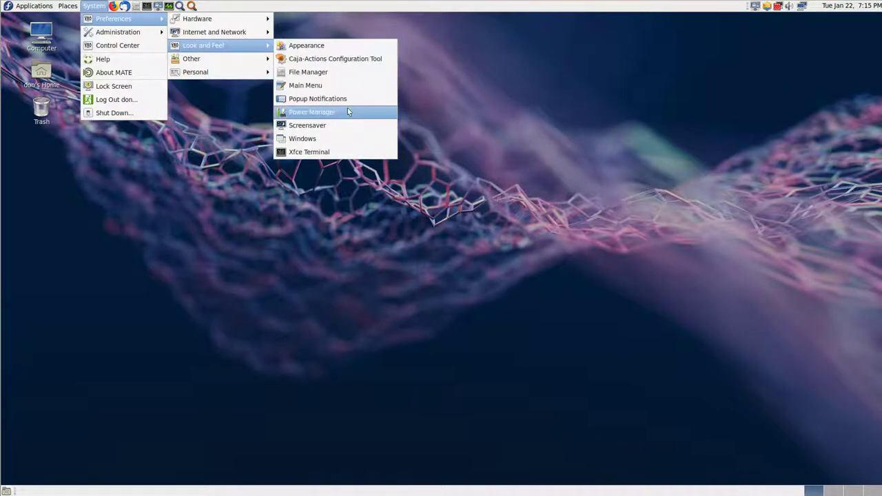
{"action": "mouse_move", "coordinate": [236, 17]}
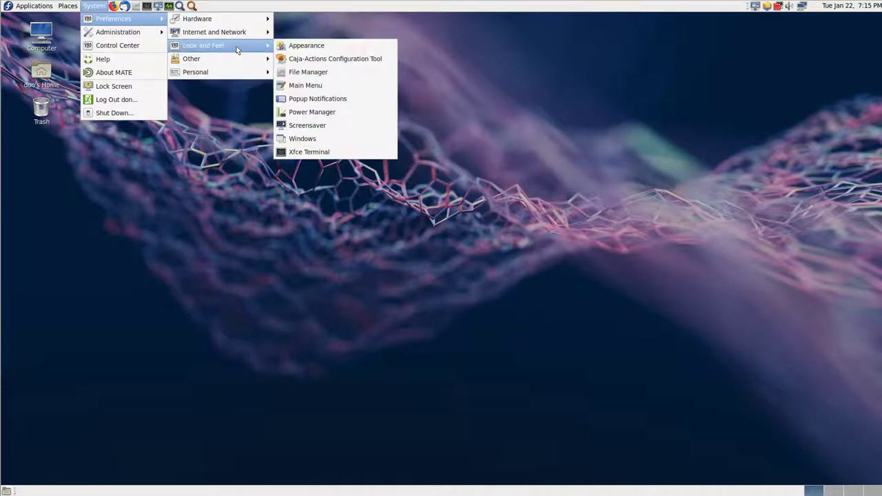
{"action": "left_click", "coordinate": [330, 126]}
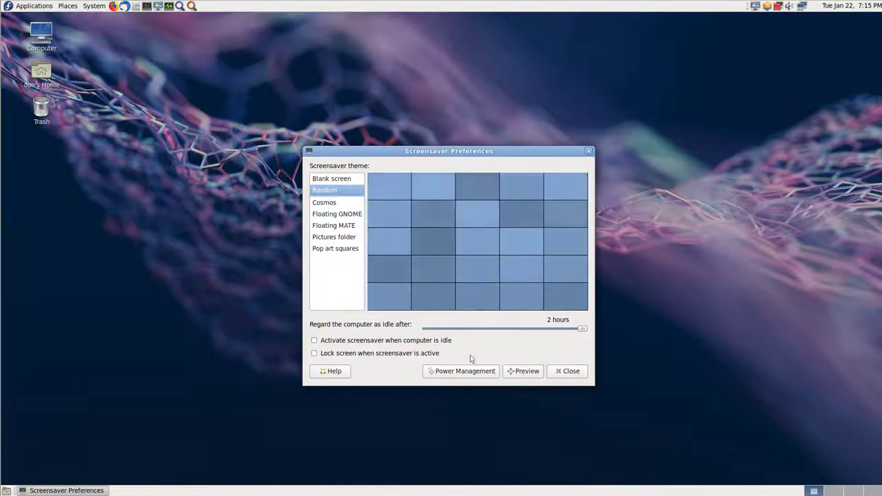
{"action": "left_click", "coordinate": [561, 372]}
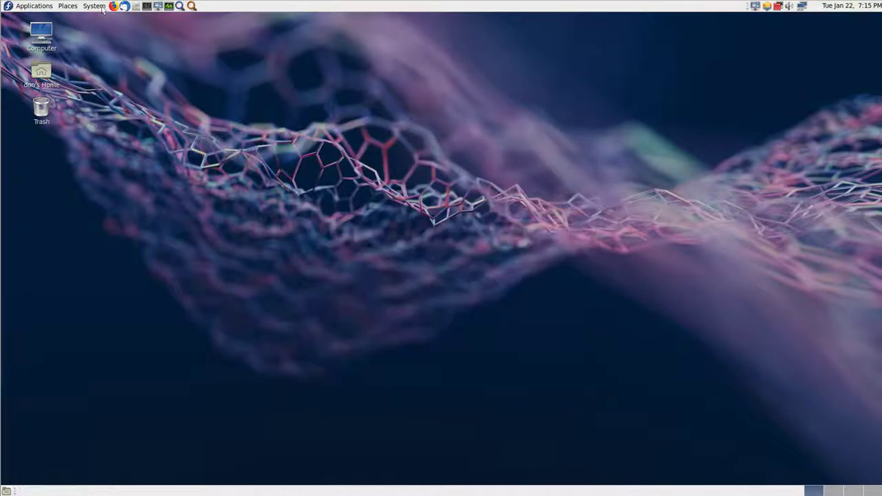
- Open the XScreenSaver preferences without launching its daemon, review the display modes and advanced settings, and close them
{"action": "left_click", "coordinate": [101, 7]}
{"action": "mouse_move", "coordinate": [131, 30]}
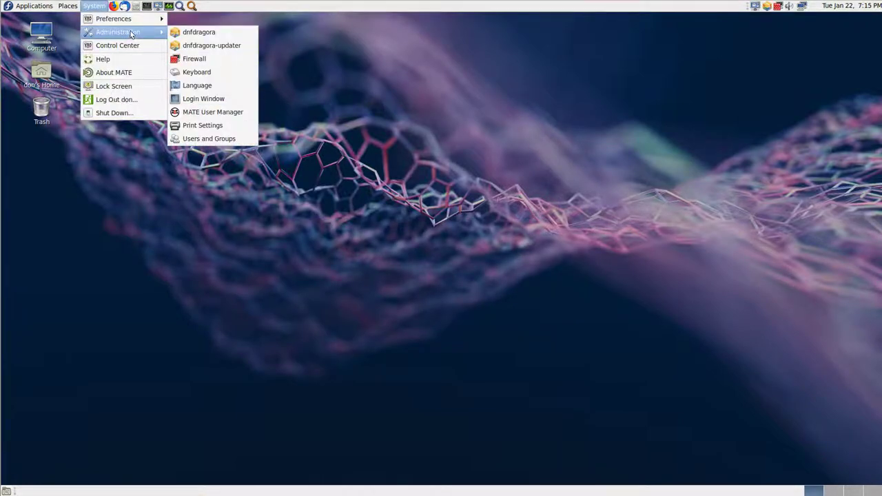
{"action": "mouse_move", "coordinate": [113, 19]}
{"action": "mouse_move", "coordinate": [200, 18]}
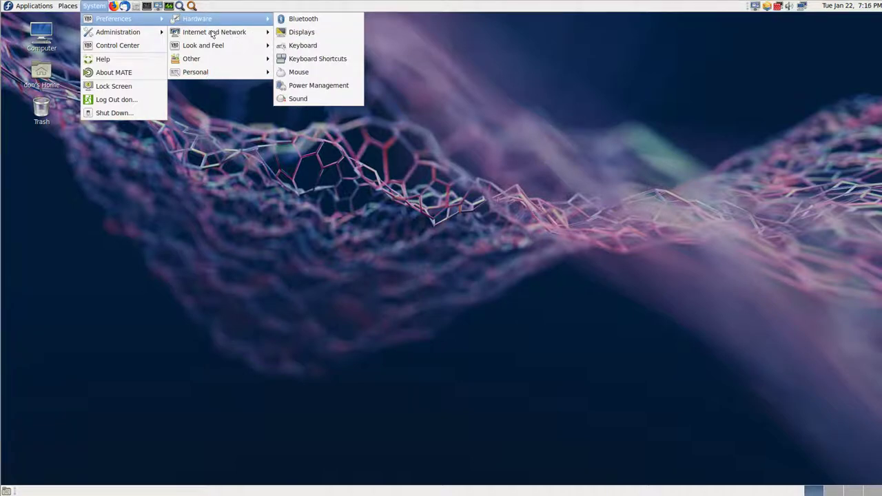
{"action": "mouse_move", "coordinate": [245, 33]}
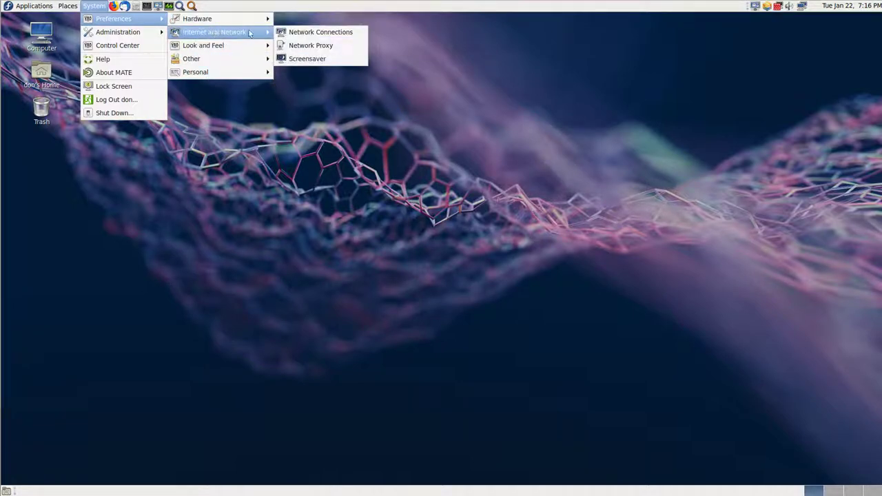
{"action": "left_click", "coordinate": [313, 57]}
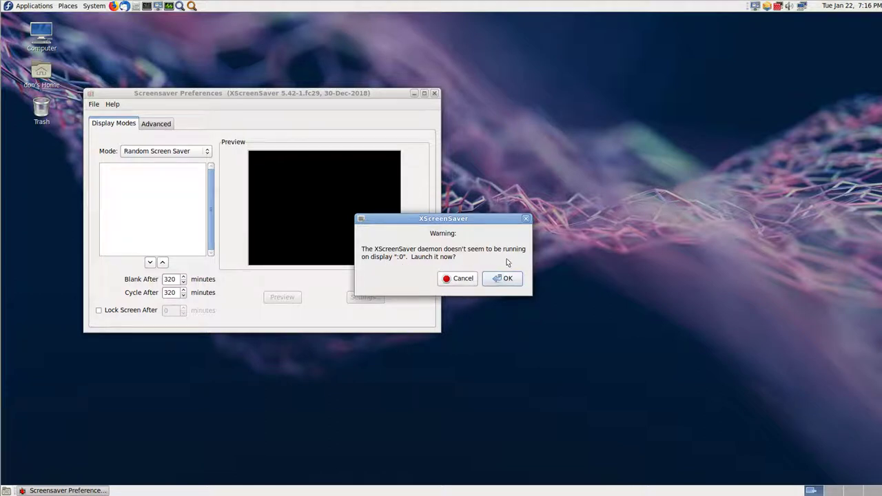
{"action": "left_click", "coordinate": [464, 279]}
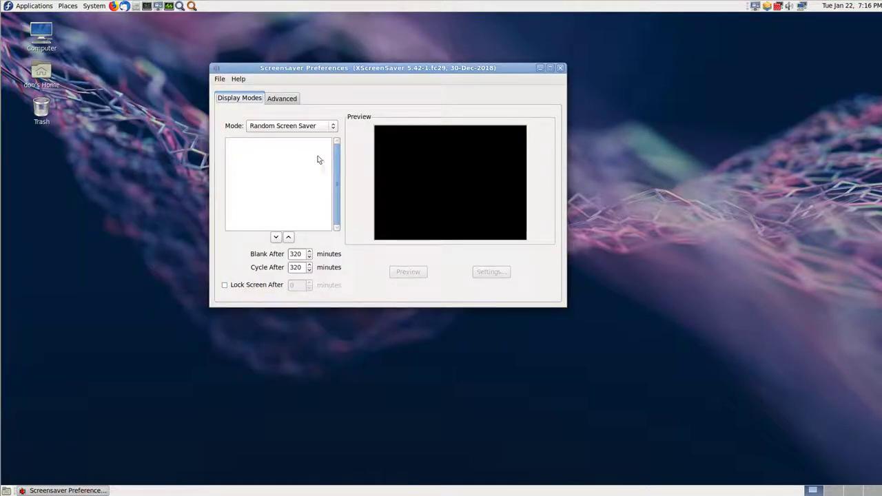
{"action": "left_click", "coordinate": [287, 98]}
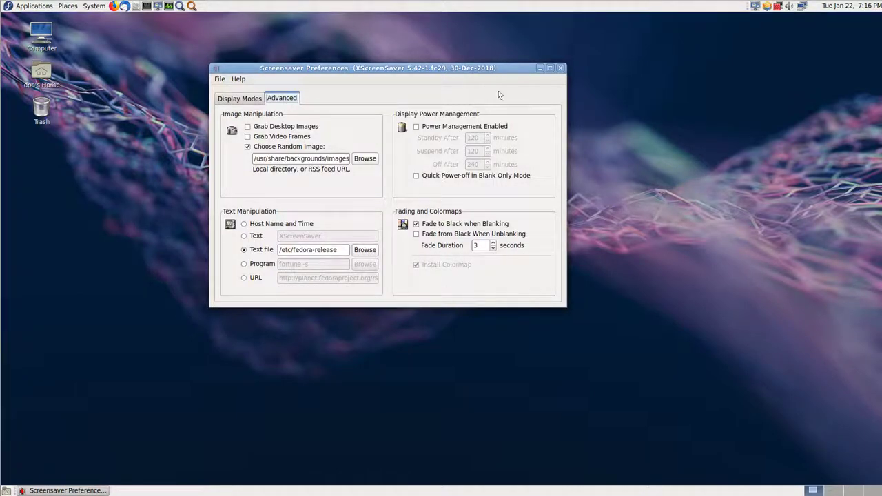
{"action": "left_click", "coordinate": [561, 69]}
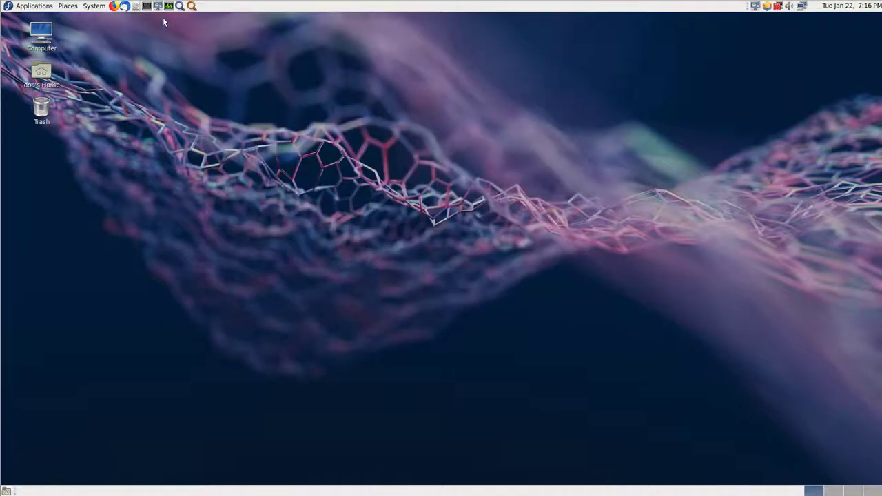
- Look through the system preferences, the places list and the application categories, including Graphics, Internet, and Sound & Video
{"action": "left_click", "coordinate": [94, 6]}
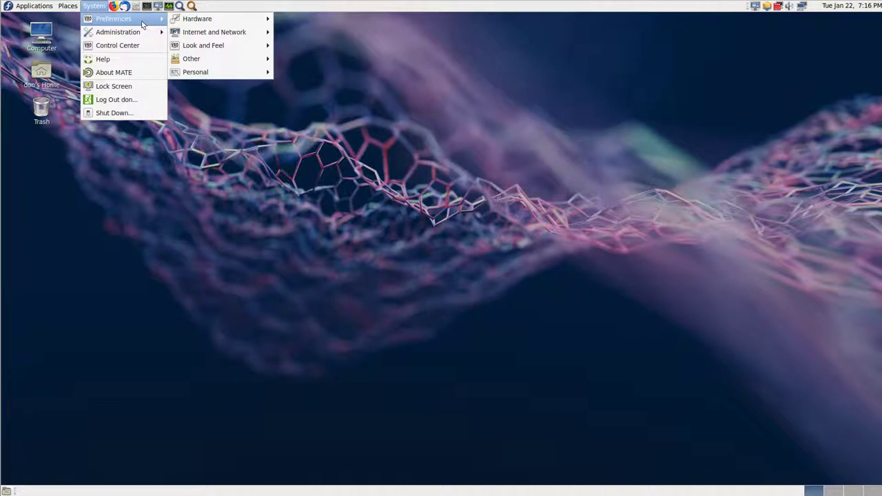
{"action": "mouse_move", "coordinate": [173, 23]}
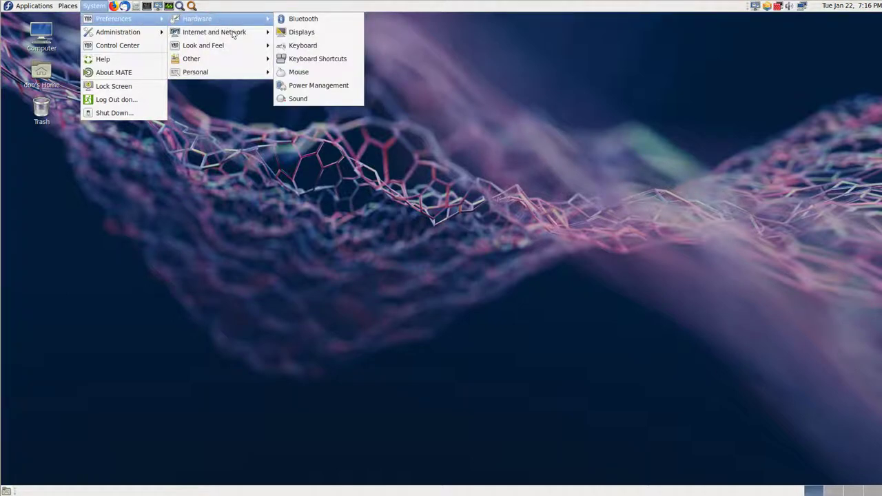
{"action": "mouse_move", "coordinate": [224, 36]}
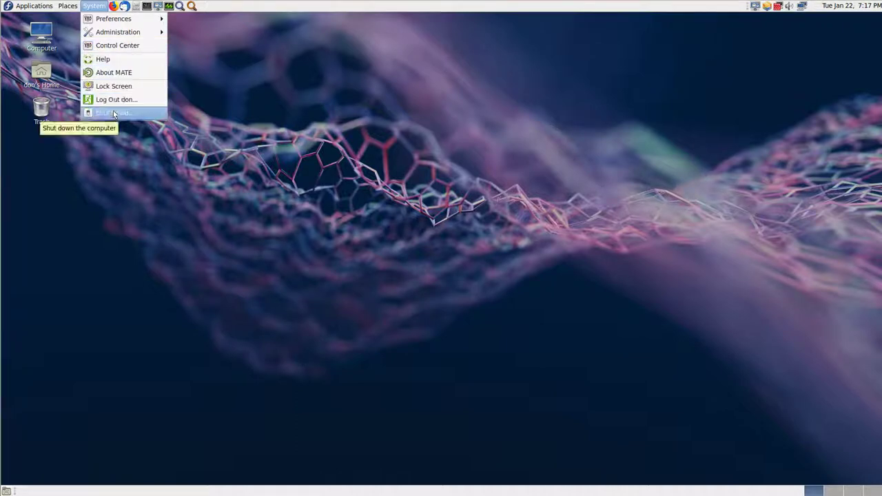
{"action": "mouse_move", "coordinate": [65, 8]}
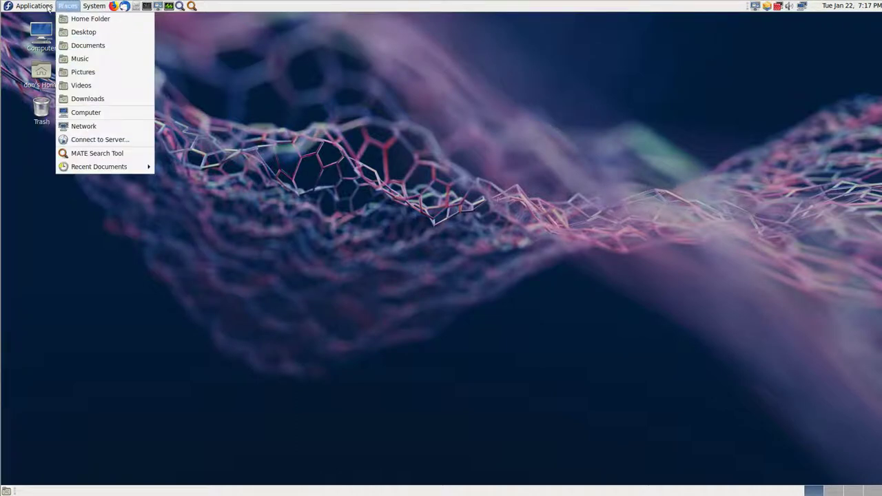
{"action": "mouse_move", "coordinate": [33, 7]}
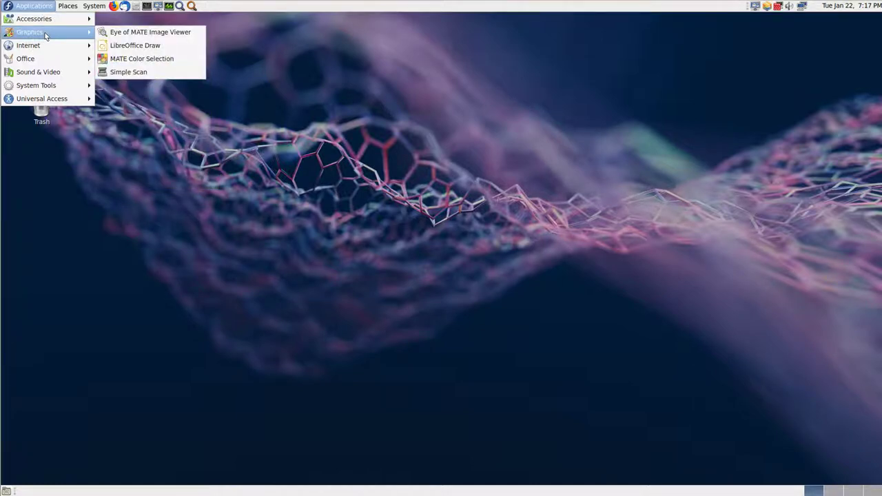
{"action": "mouse_move", "coordinate": [46, 50]}
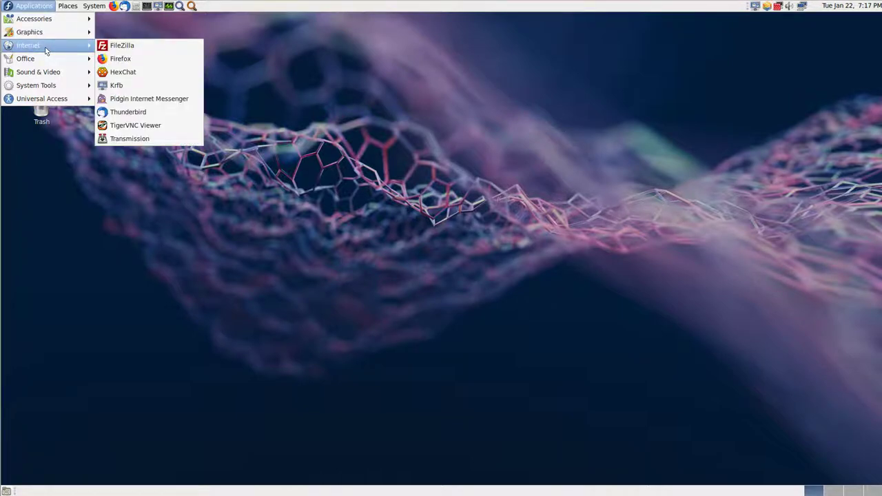
{"action": "mouse_move", "coordinate": [51, 75]}
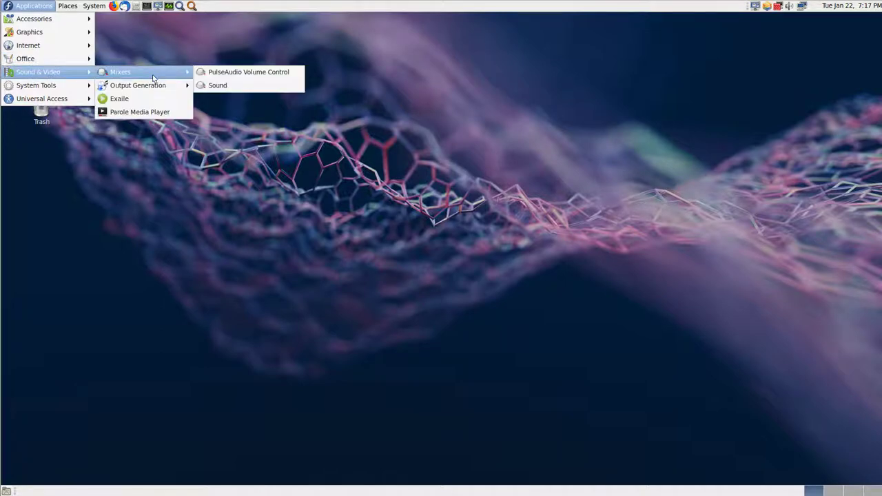
{"action": "mouse_move", "coordinate": [154, 92]}
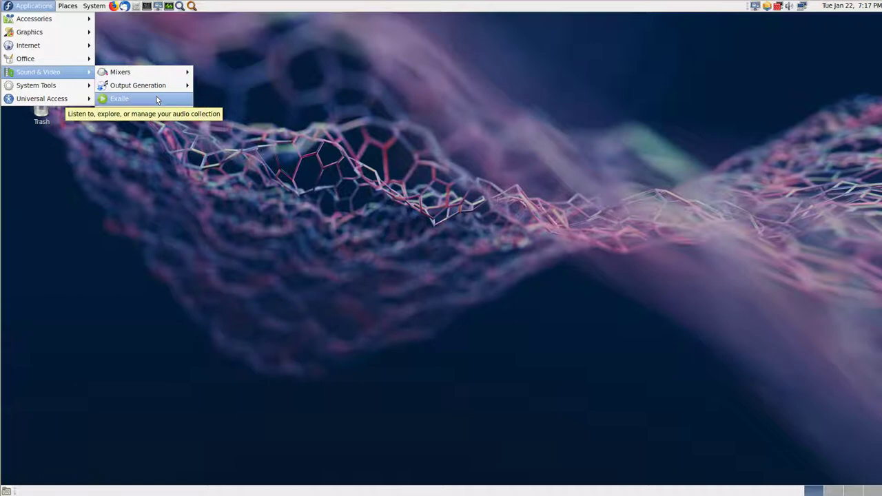
{"action": "mouse_move", "coordinate": [39, 86]}
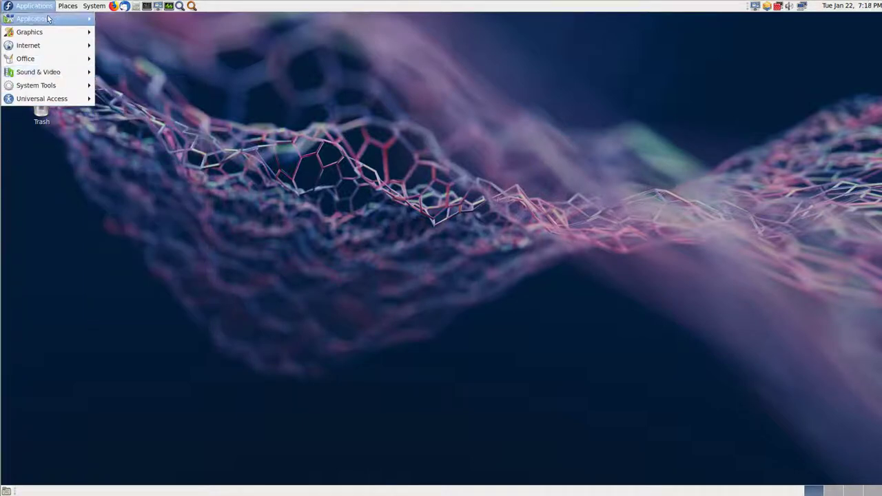
{"action": "mouse_move", "coordinate": [48, 19]}
{"action": "left_click", "coordinate": [393, 68]}
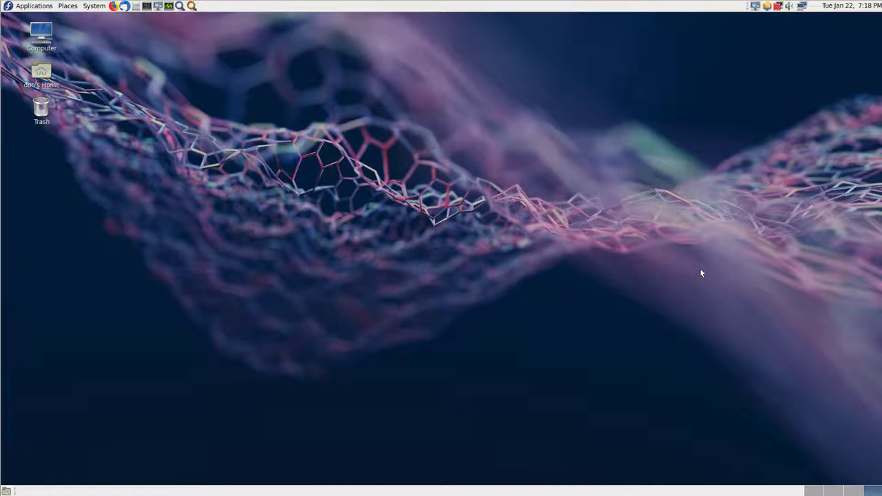
- Open the Task Manager, sort the processes by CPU usage, and examine the Xorg and krfb processes
{"action": "key", "text": "ctrl+alt+Delete"}
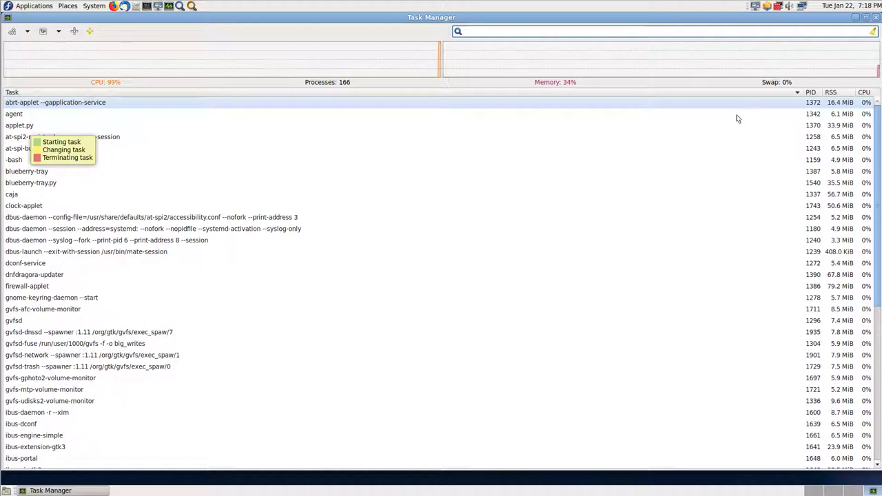
{"action": "left_click", "coordinate": [865, 92]}
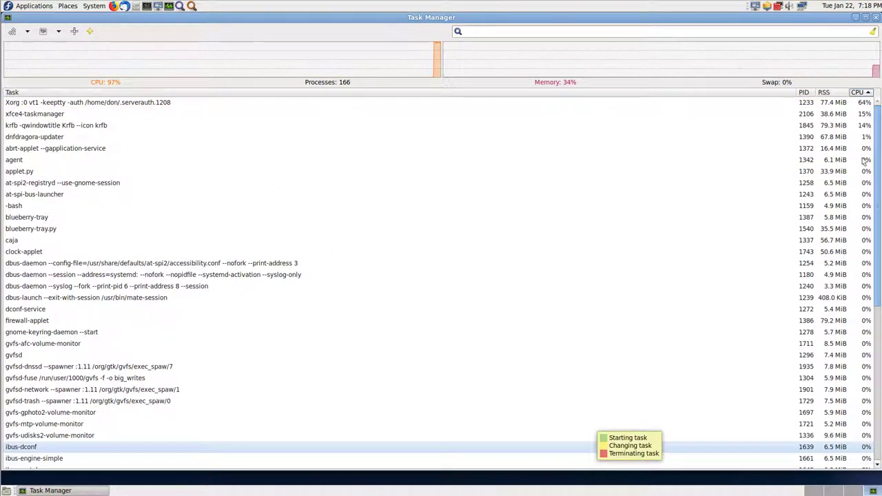
{"action": "left_click", "coordinate": [386, 171]}
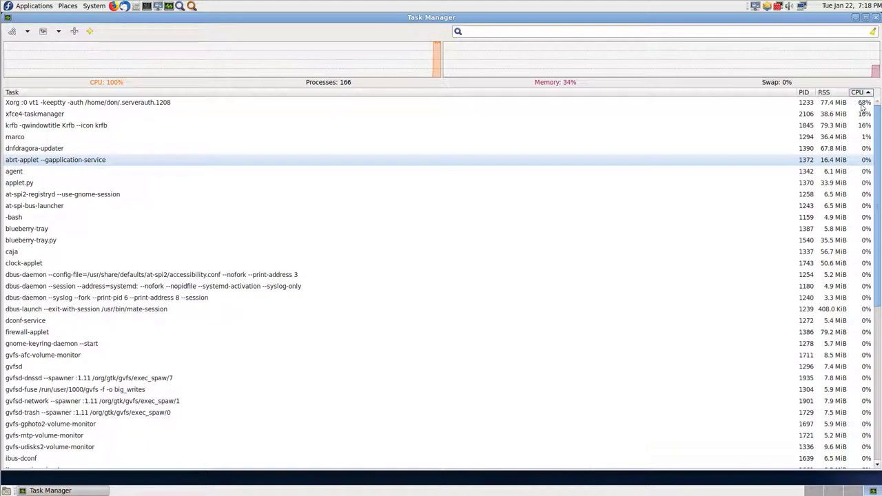
{"action": "left_click", "coordinate": [861, 105]}
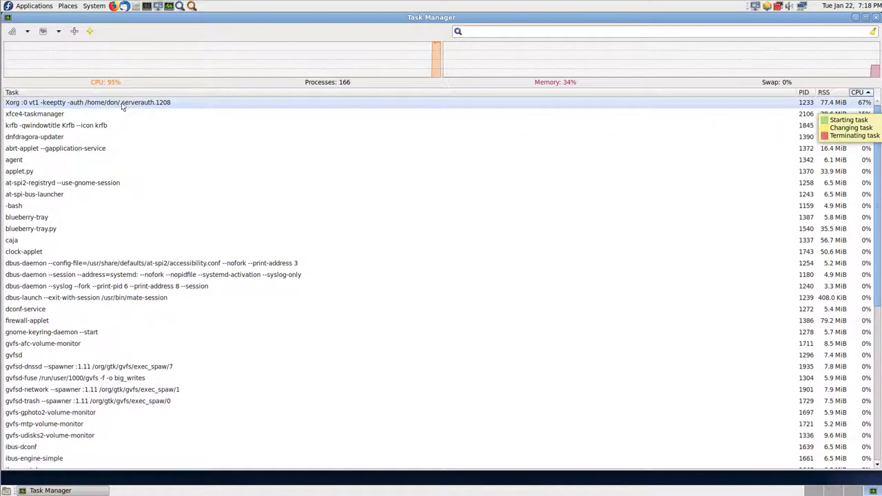
{"action": "left_click", "coordinate": [111, 124]}
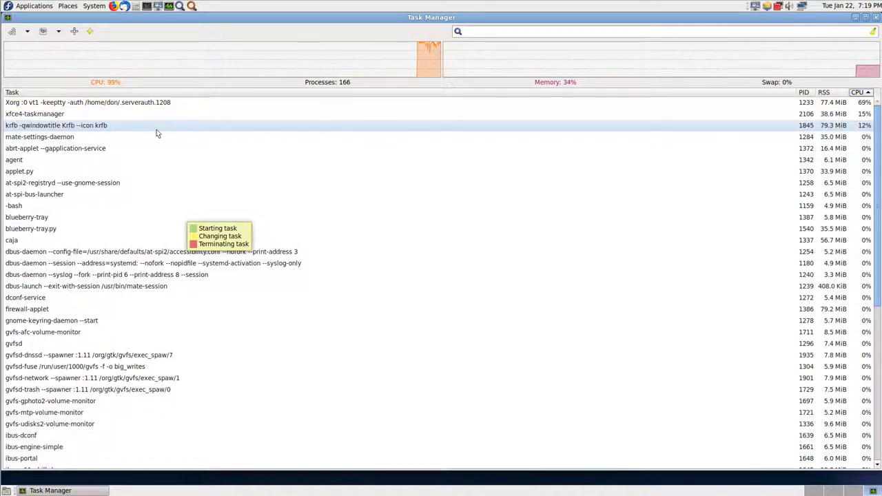
{"action": "left_click", "coordinate": [443, 110]}
{"action": "left_click", "coordinate": [235, 173]}
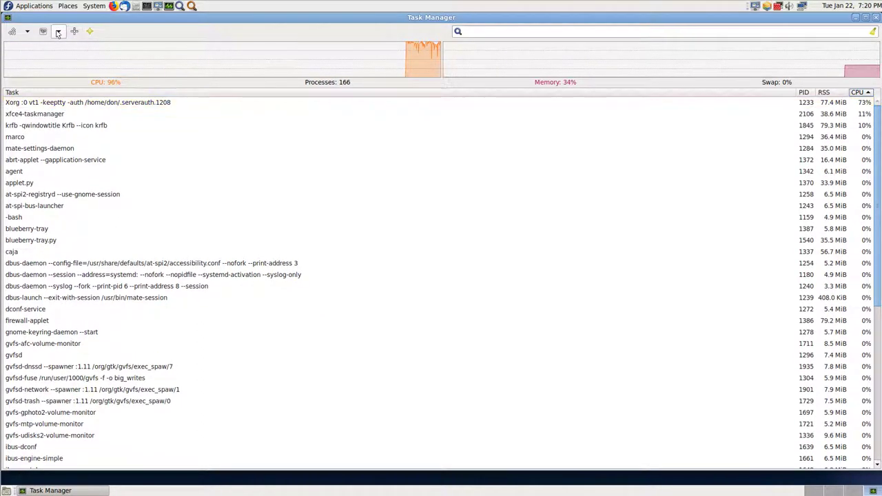
- Review the Task Manager's display options without changing them, close it, and return to the first workspace
{"action": "left_click", "coordinate": [58, 32]}
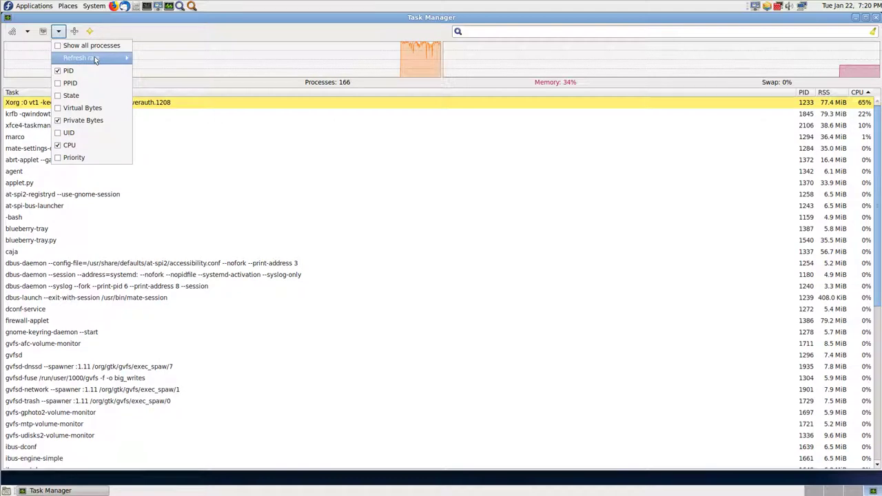
{"action": "mouse_move", "coordinate": [96, 59]}
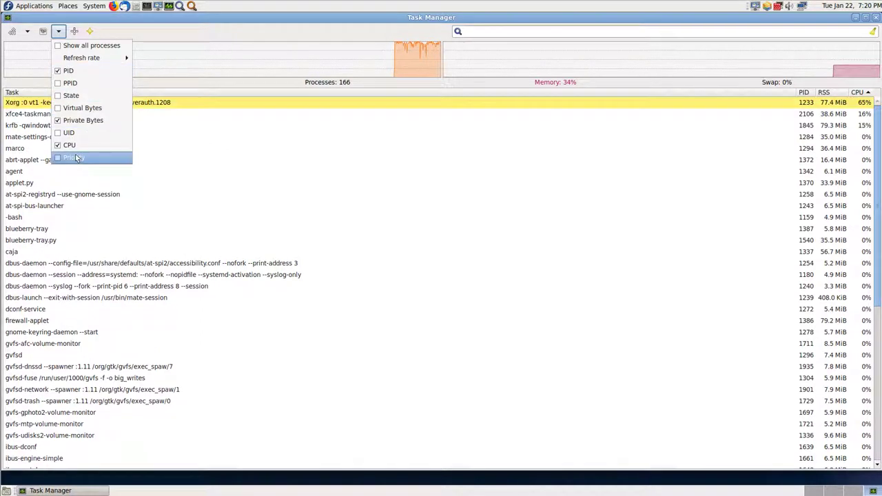
{"action": "left_click", "coordinate": [252, 30]}
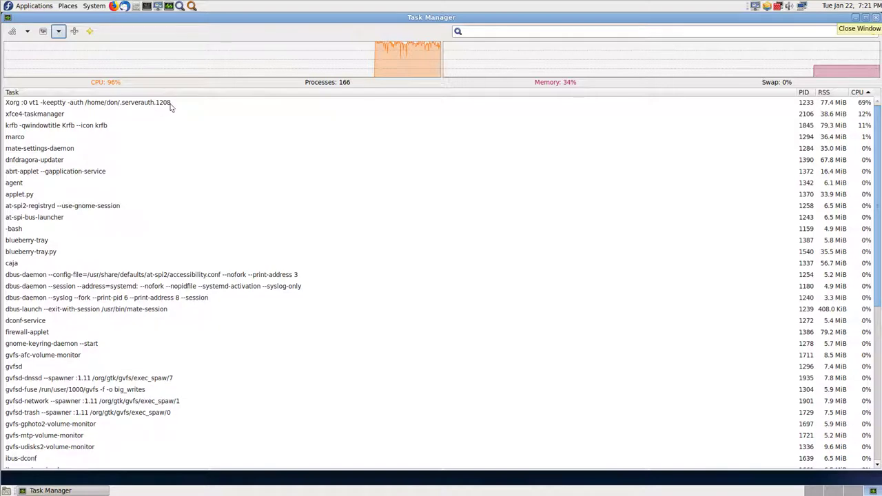
{"action": "key", "text": "alt+F4"}
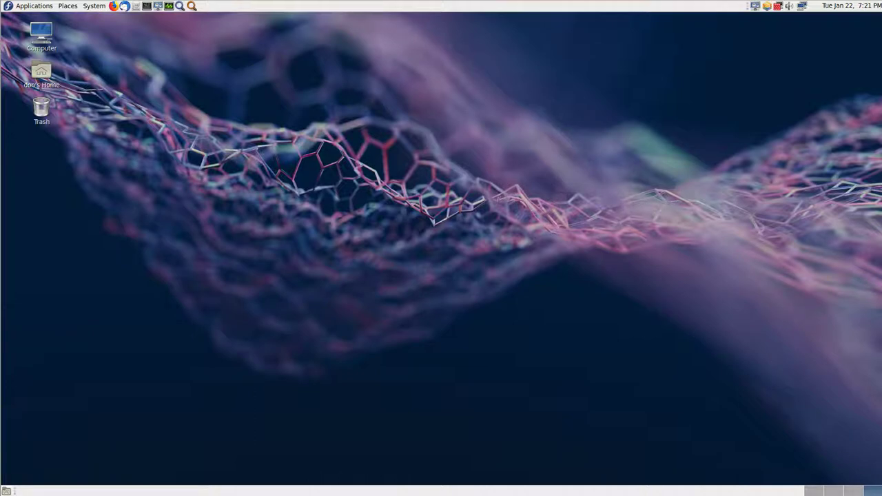
{"action": "left_click", "coordinate": [816, 491]}
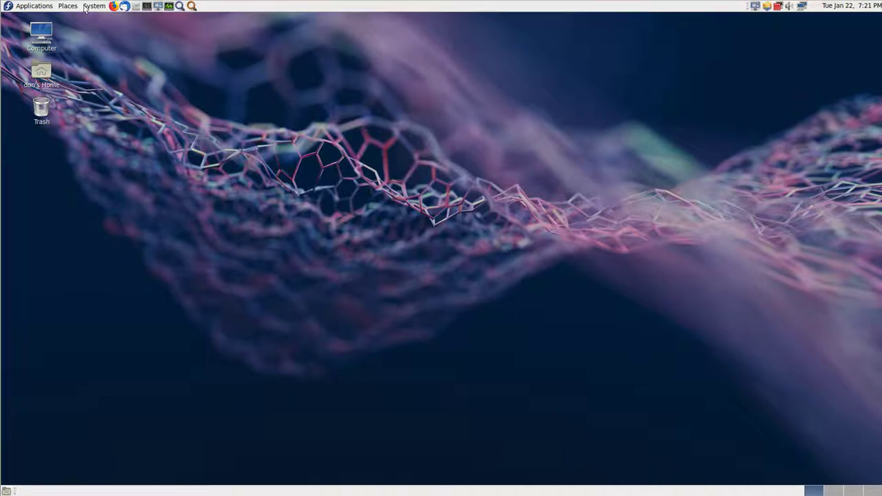
{"action": "left_click", "coordinate": [28, 5]}
{"action": "mouse_move", "coordinate": [36, 21]}
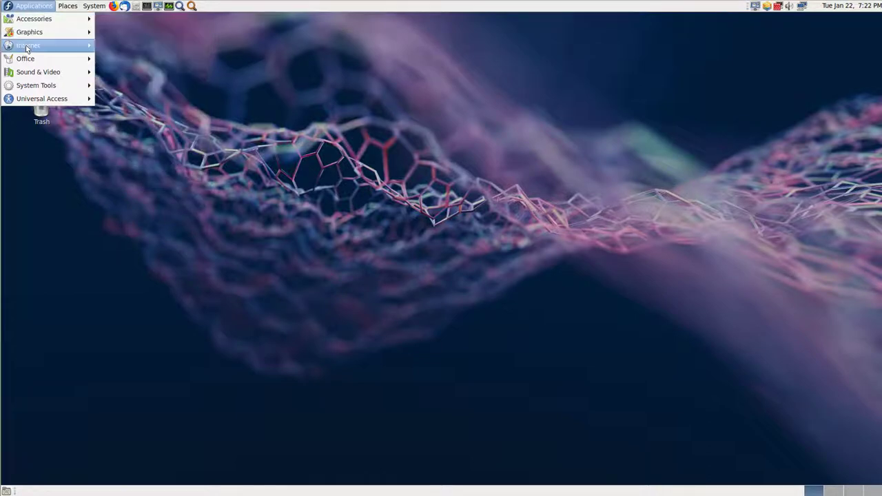
{"action": "mouse_move", "coordinate": [26, 49]}
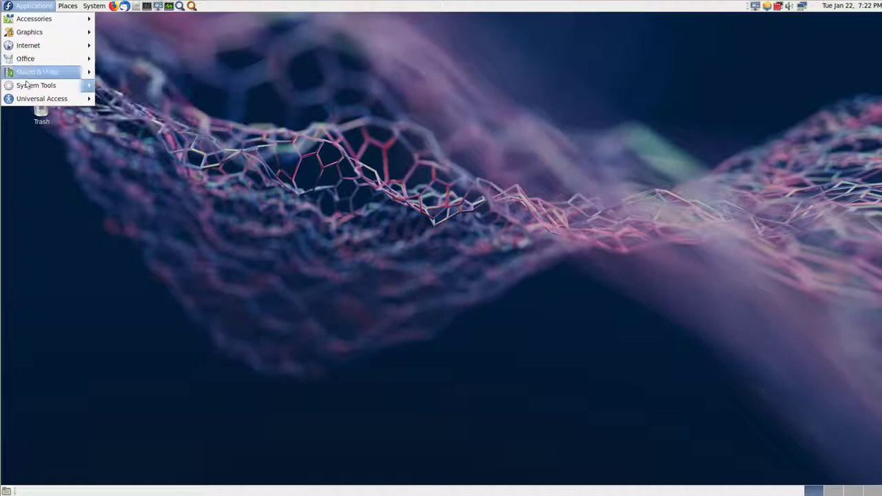
{"action": "mouse_move", "coordinate": [26, 84]}
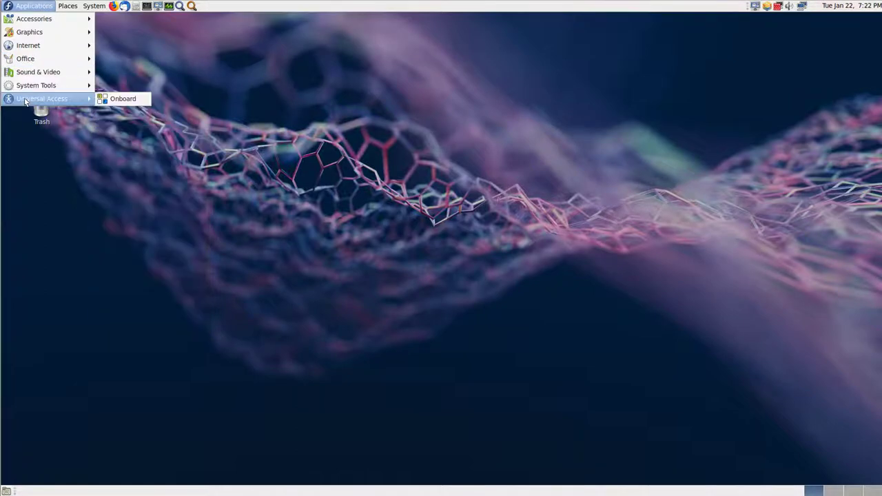
{"action": "left_click", "coordinate": [573, 204]}
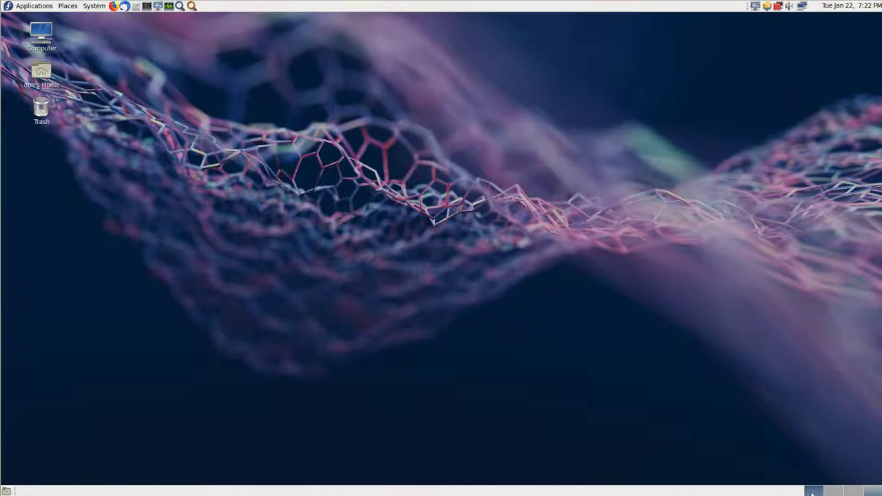
- Leave the full-screen remote session, disconnect from the server, and close Remote Desktop Viewer
{"action": "key", "text": "ctrl+alt+Left"}
{"action": "key", "text": "F11"}
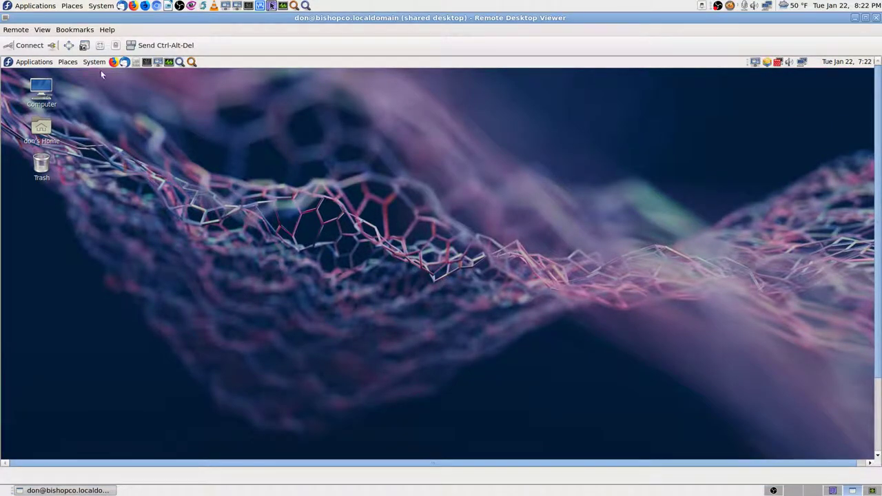
{"action": "left_click", "coordinate": [52, 45]}
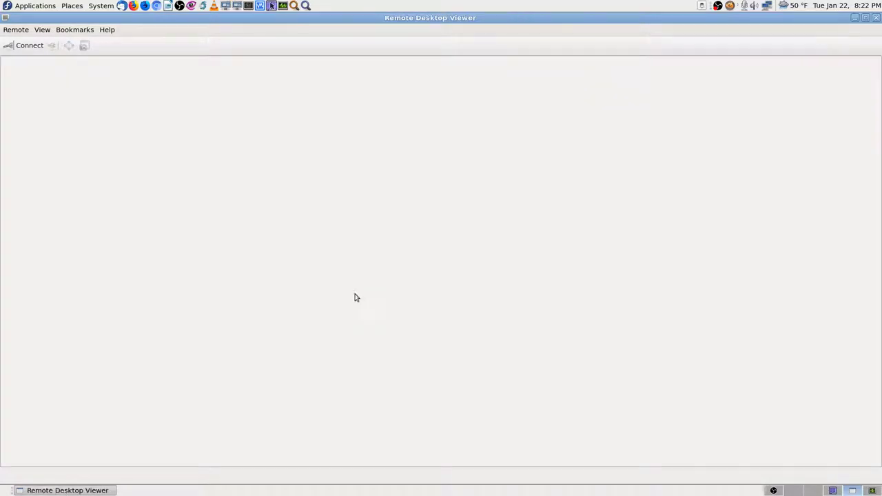
{"action": "left_click", "coordinate": [876, 19]}
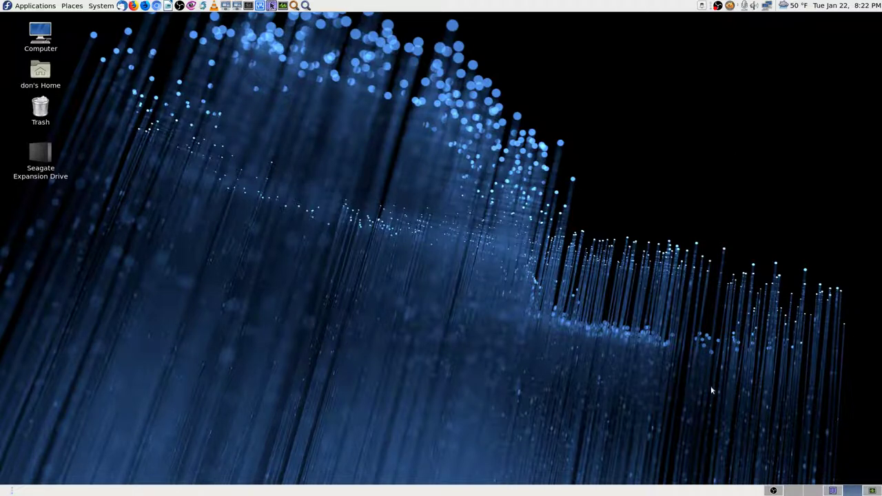
- Switch to the workspace with OBS and select the 10inch Tablet scene
{"action": "left_click", "coordinate": [773, 490]}
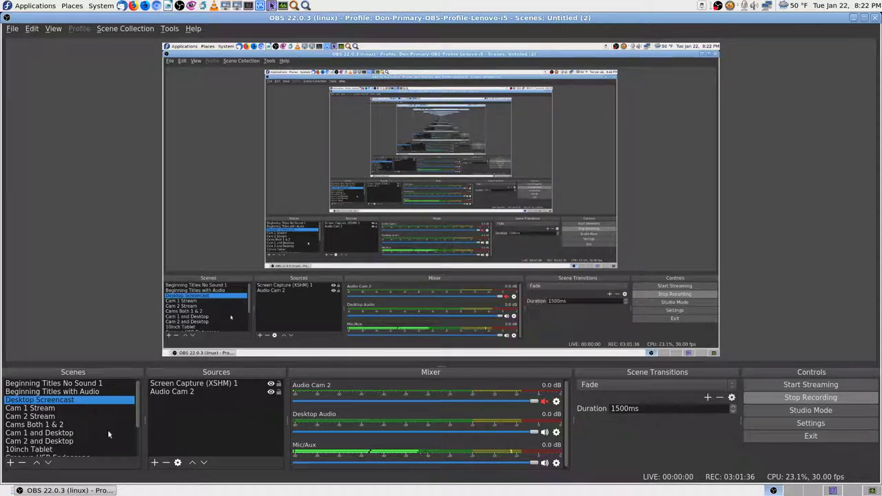
{"action": "left_click", "coordinate": [45, 449]}
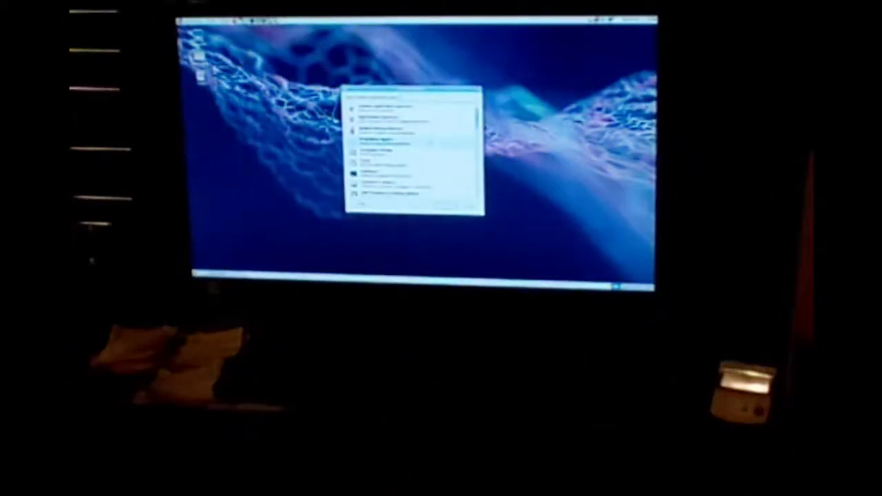
{"action": "key", "text": "Down"}
{"action": "key", "text": "Down"}
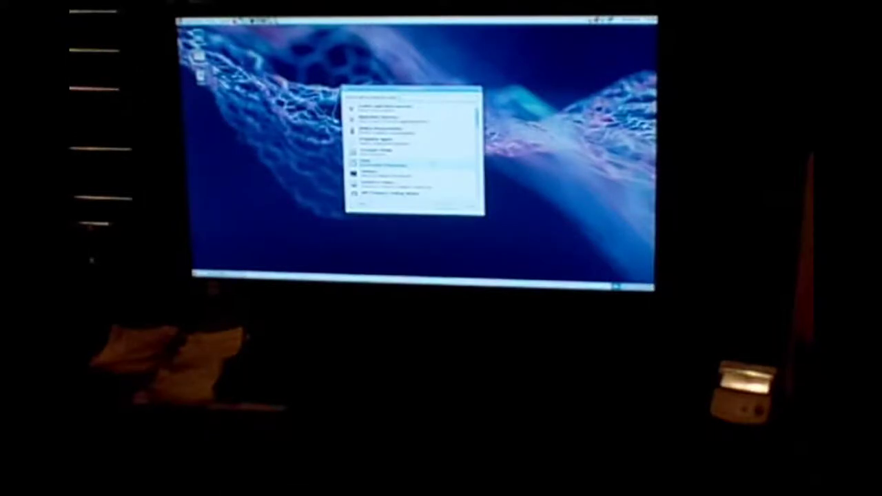
{"action": "key", "text": "Down"}
{"action": "key", "text": "Down"}
{"action": "key", "text": "Down"}
{"action": "key", "text": "Down"}
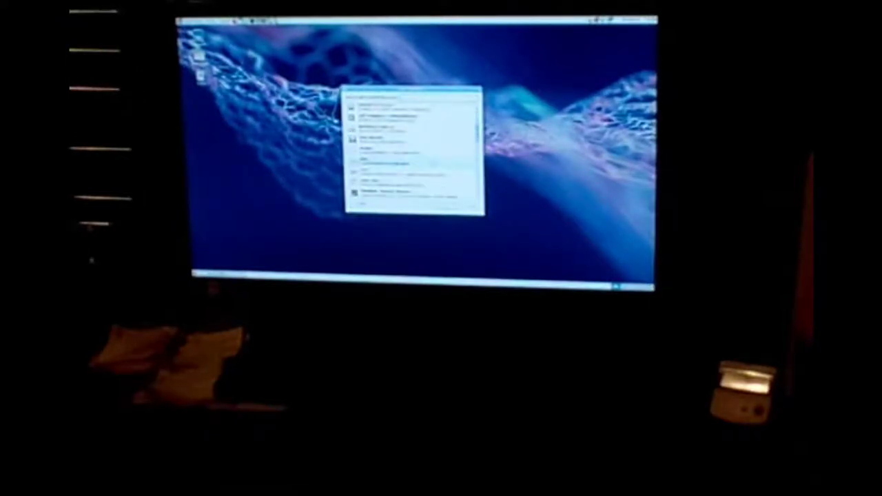
{"action": "key", "text": "Down"}
{"action": "key", "text": "Down"}
{"action": "key", "text": "Down"}
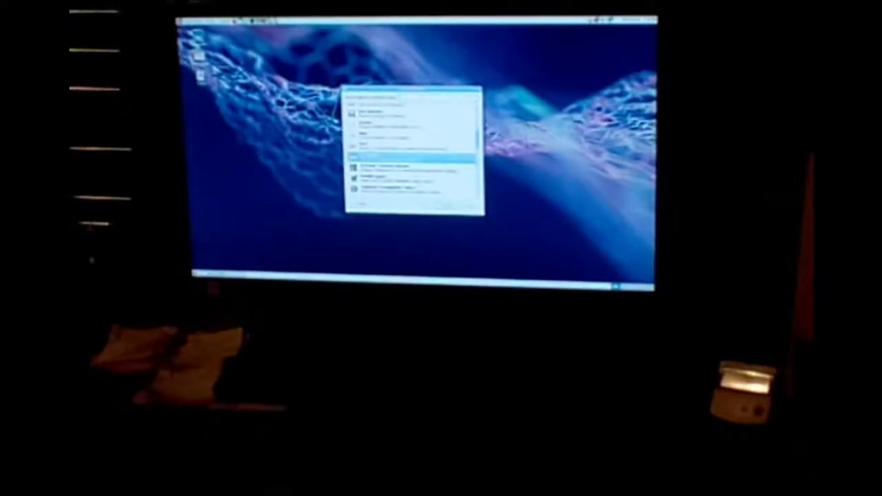
{"action": "key", "text": "Down"}
{"action": "key", "text": "Down"}
{"action": "key", "text": "Down"}
{"action": "key", "text": "Down"}
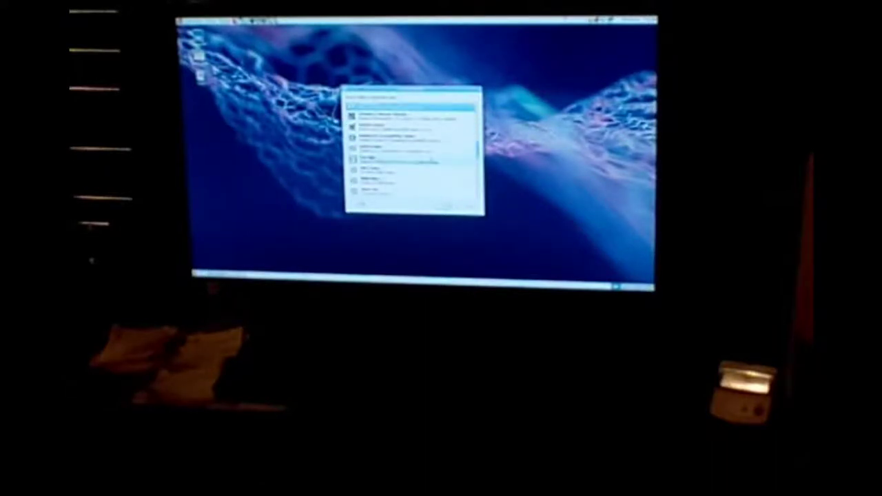
{"action": "key", "text": "Down"}
{"action": "key", "text": "Down"}
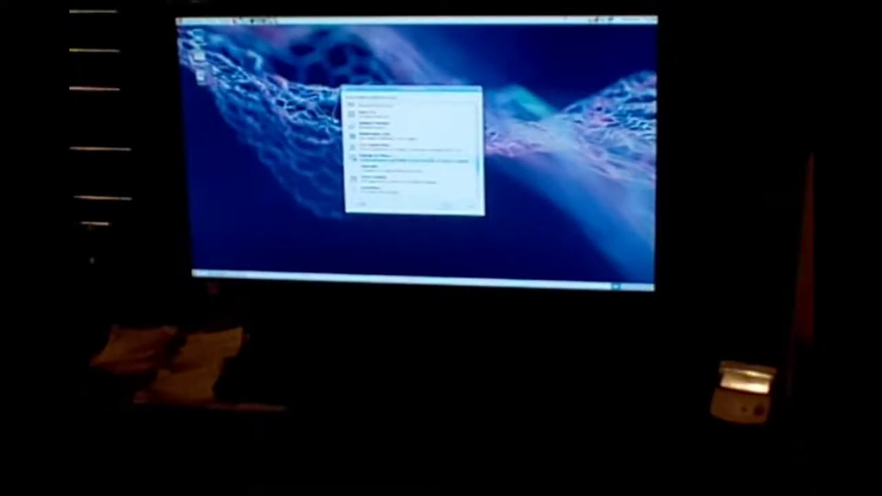
{"action": "key", "text": "Down"}
{"action": "key", "text": "Down"}
{"action": "key", "text": "Down"}
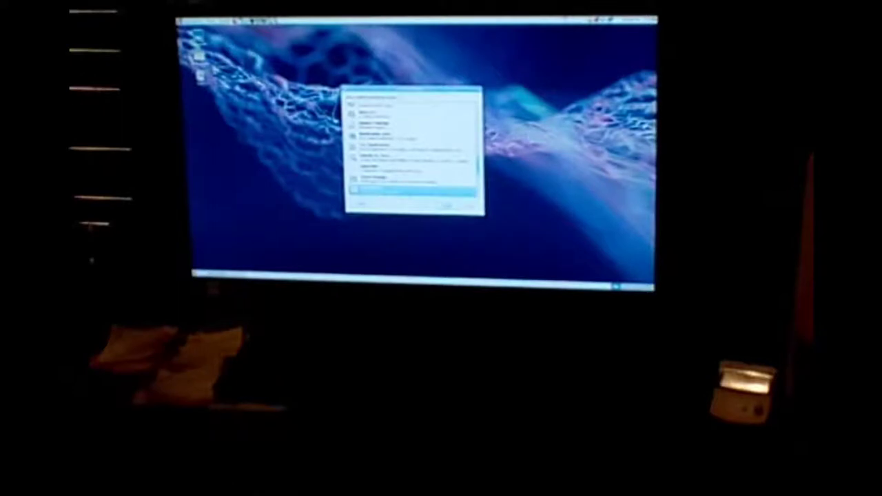
{"action": "key", "text": "Up"}
{"action": "key", "text": "Up"}
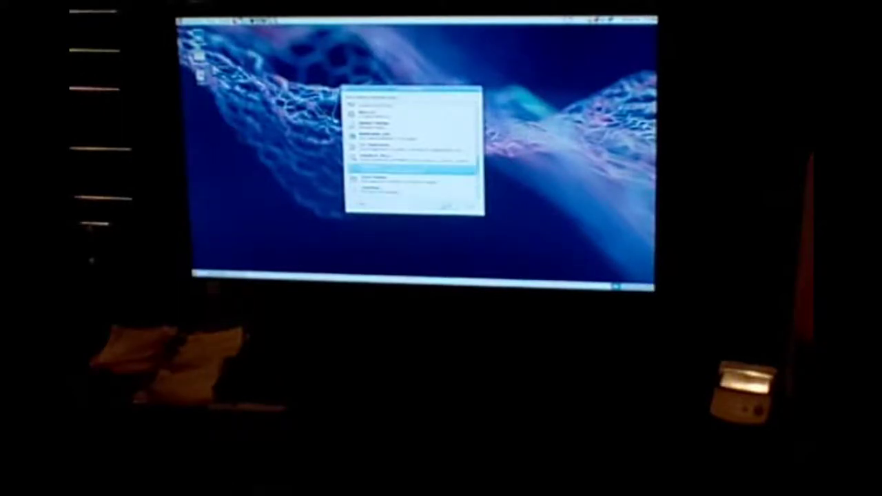
{"action": "key", "text": "Up"}
{"action": "key", "text": "Up"}
{"action": "key", "text": "Up"}
{"action": "key", "text": "Up"}
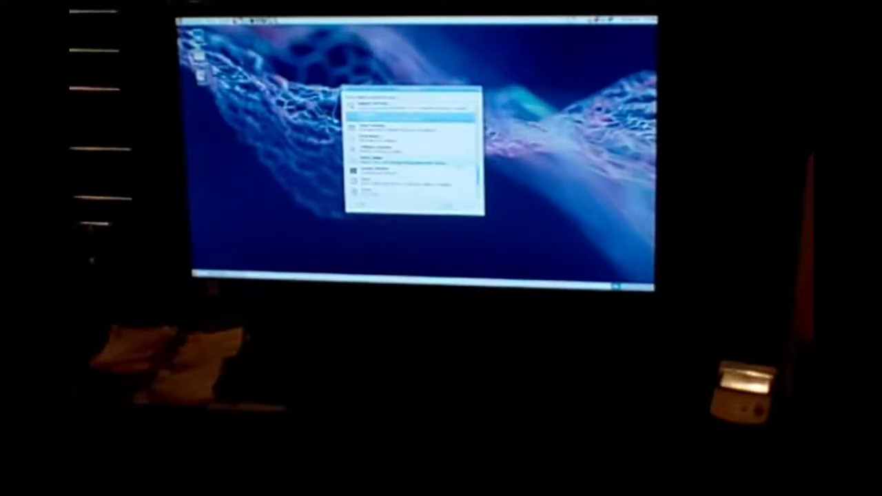
{"action": "key", "text": "Down"}
{"action": "key", "text": "Down"}
{"action": "key", "text": "Down"}
{"action": "key", "text": "Down"}
{"action": "key", "text": "Down"}
{"action": "key", "text": "Down"}
{"action": "key", "text": "Down"}
{"action": "key", "text": "Down"}
{"action": "key", "text": "Down"}
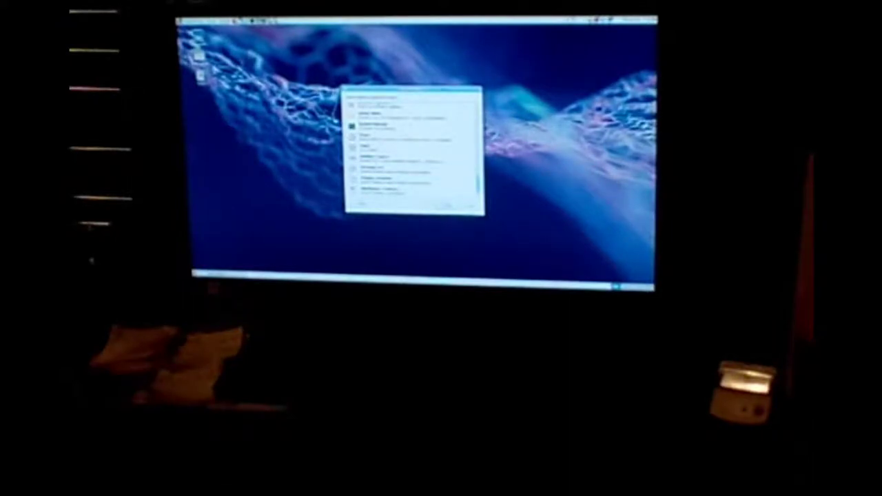
{"action": "key", "text": "Return"}
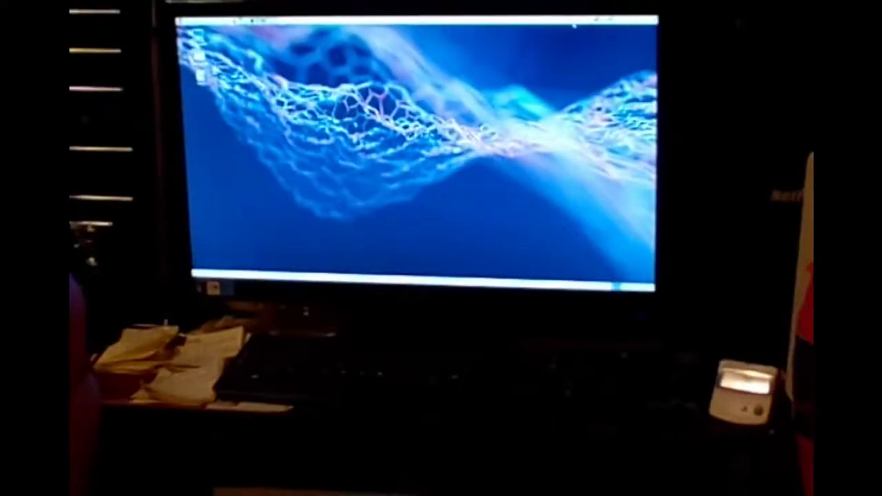
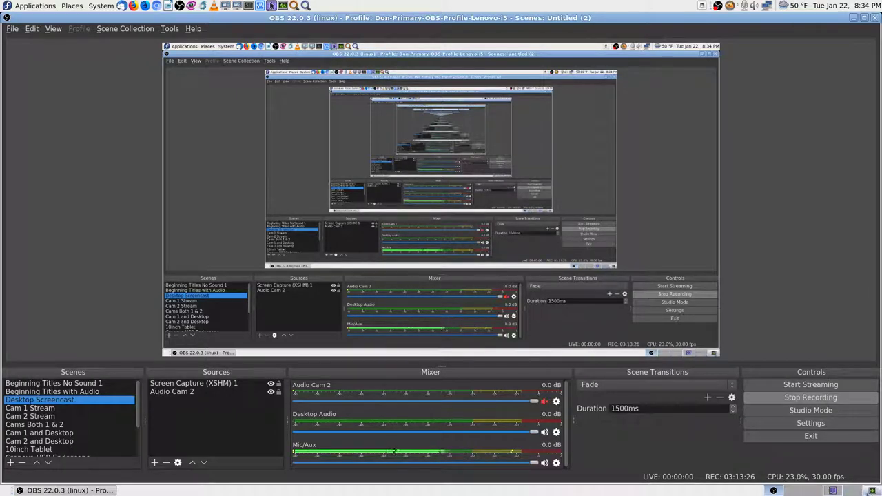
- Switch to the workspace with System Monitor, examine the CPU, memory and network load histories, and return to the process table
{"action": "left_click", "coordinate": [839, 492]}
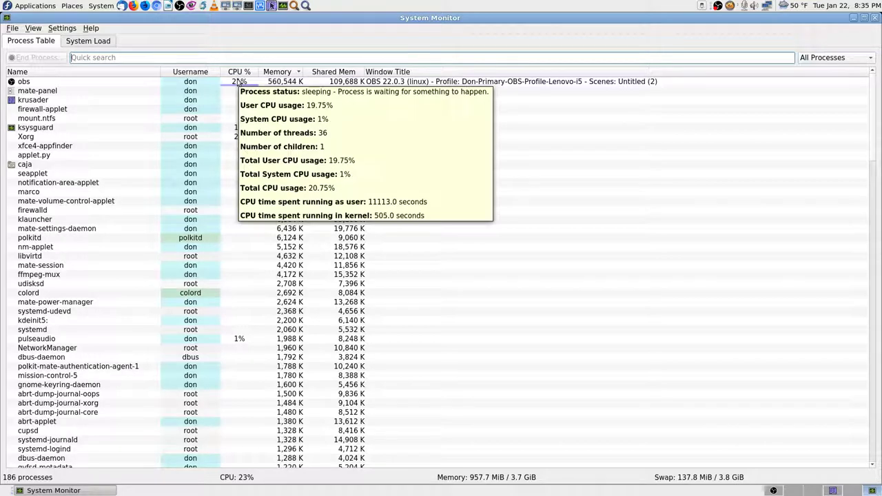
{"action": "left_click", "coordinate": [87, 41]}
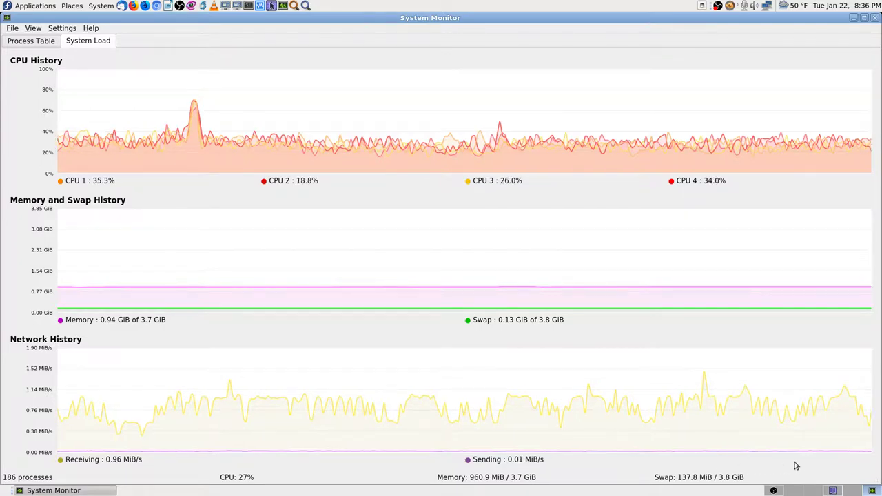
{"action": "left_click", "coordinate": [42, 43]}
{"action": "left_click", "coordinate": [87, 43]}
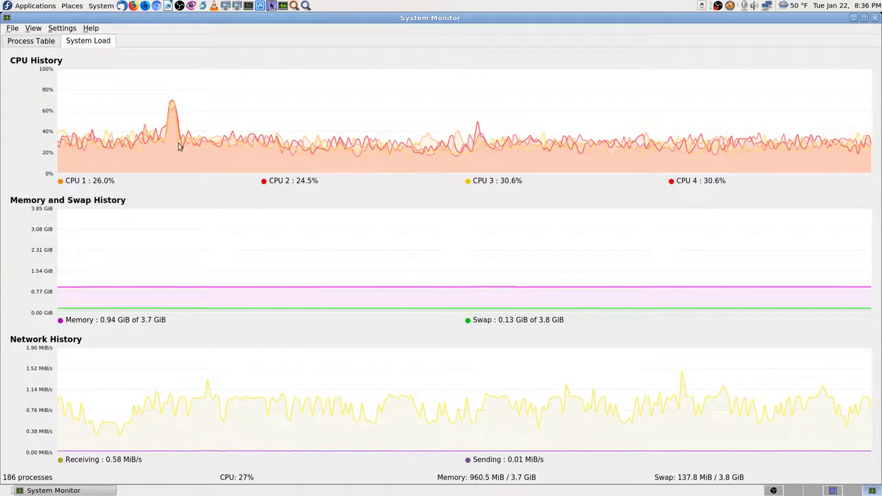
{"action": "left_click", "coordinate": [38, 43]}
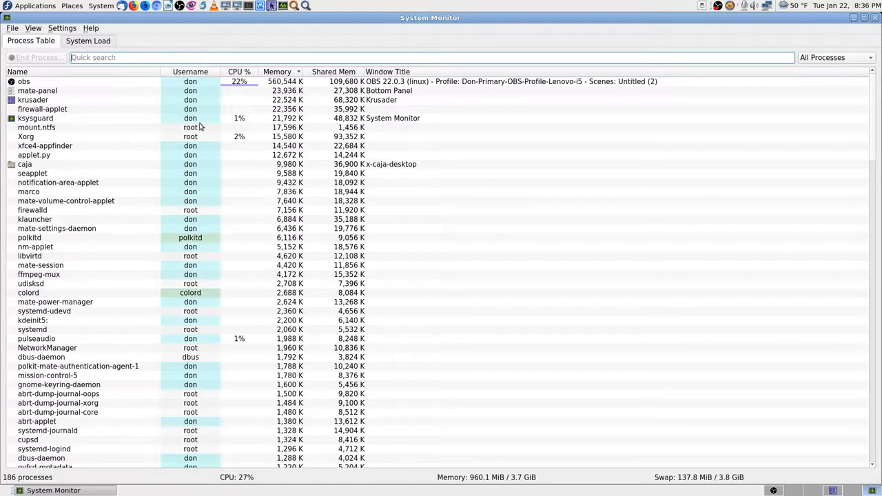
- Examine the CPU and memory usage of the ksysguard, obs and mate-panel processes in the process table
{"action": "mouse_move", "coordinate": [255, 122]}
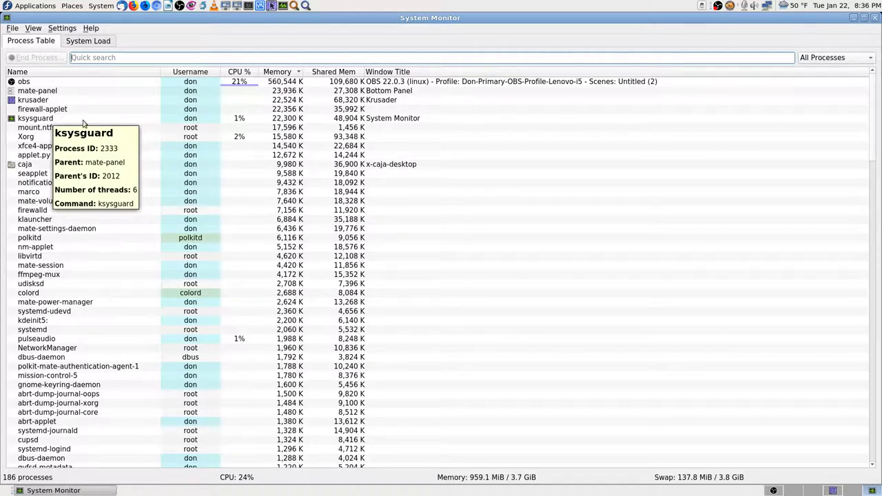
{"action": "mouse_move", "coordinate": [67, 122]}
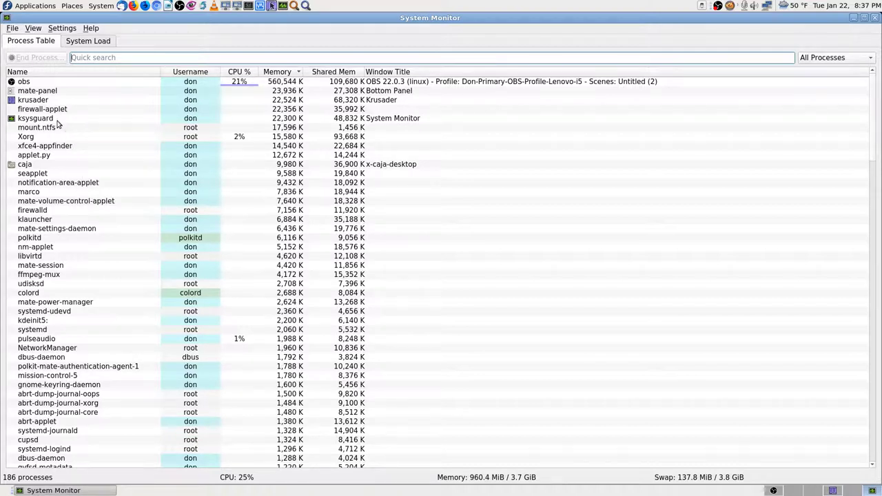
{"action": "mouse_move", "coordinate": [349, 141]}
{"action": "left_click", "coordinate": [834, 490]}
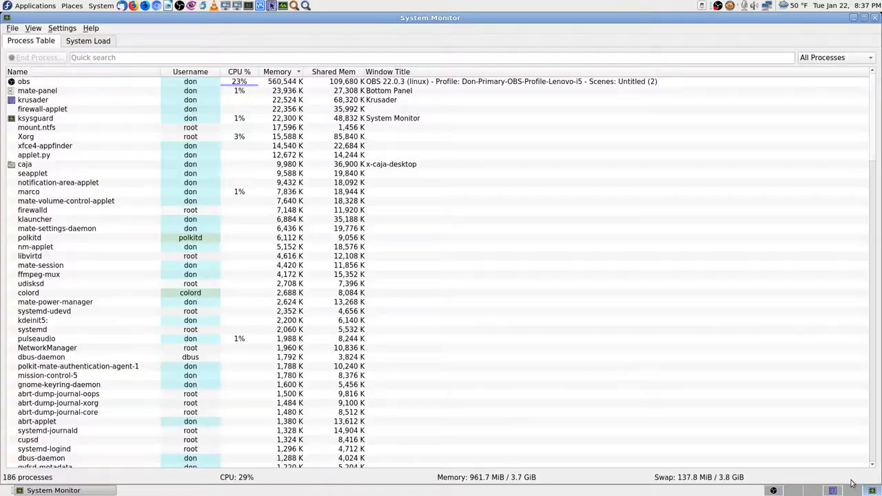
{"action": "left_click", "coordinate": [841, 490]}
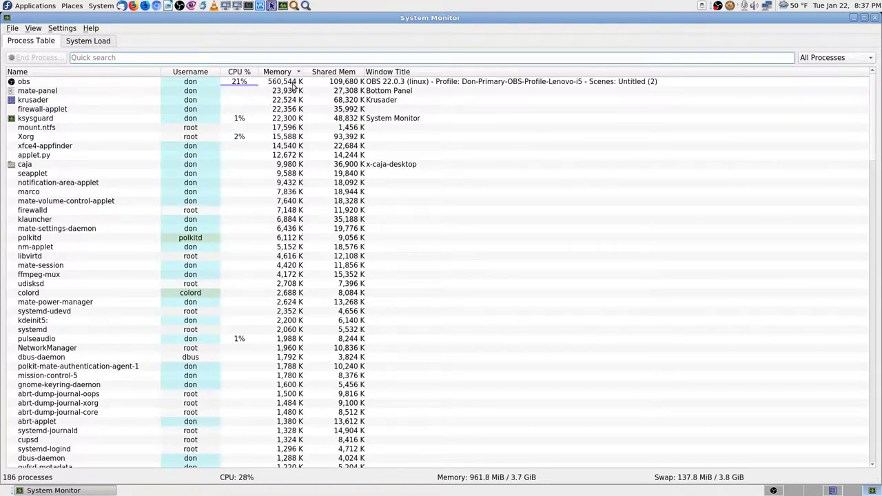
{"action": "mouse_move", "coordinate": [294, 88]}
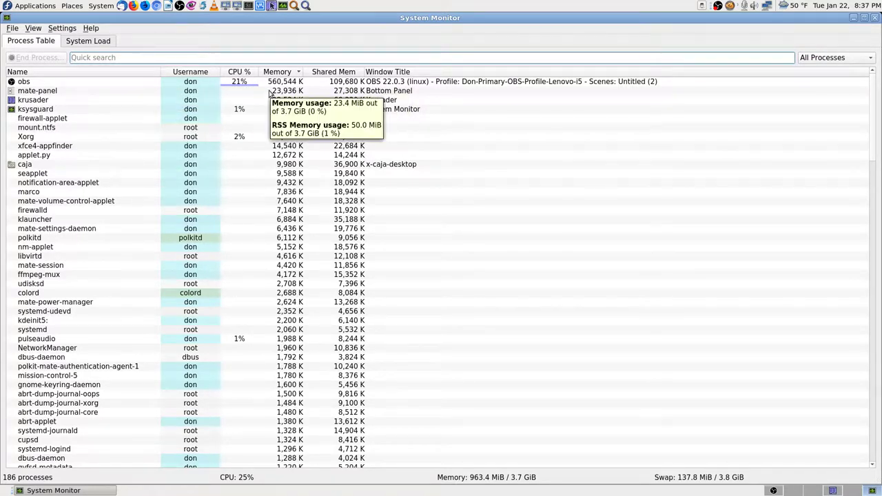
{"action": "mouse_move", "coordinate": [244, 84]}
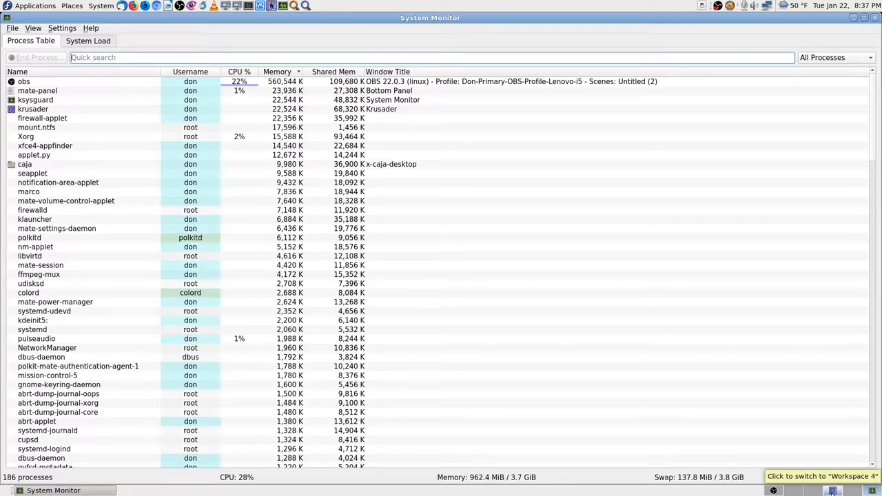
- Switch to Workspace 4 with Krusader and look over the Fedora 29 info and OBS-Studio-Streamed-Videos folders
{"action": "left_click", "coordinate": [832, 491]}
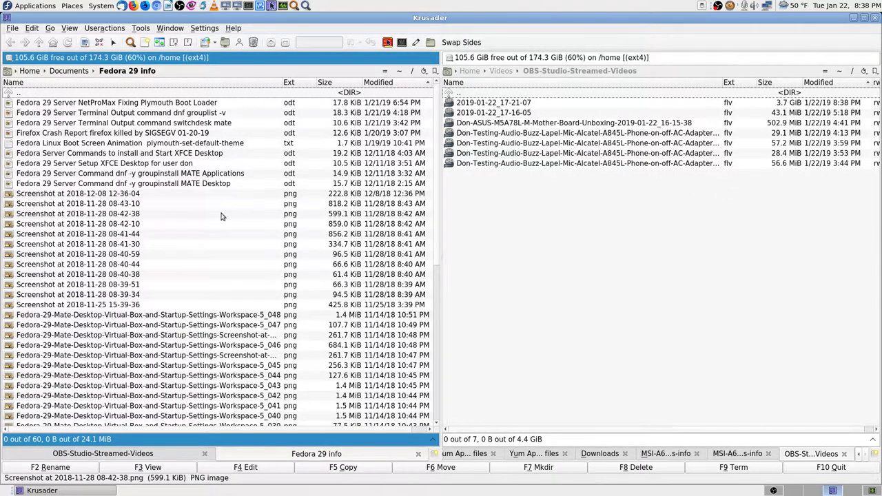
{"action": "left_click", "coordinate": [871, 490]}
{"action": "left_click", "coordinate": [833, 490]}
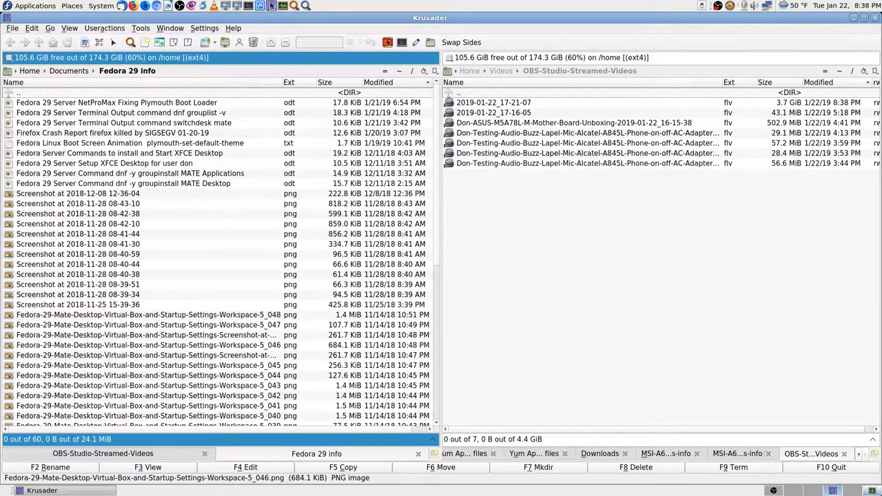
- Switch to the workspace with OBS and select the Cam 1 Stream scene
{"action": "key", "text": "ctrl+alt+Left"}
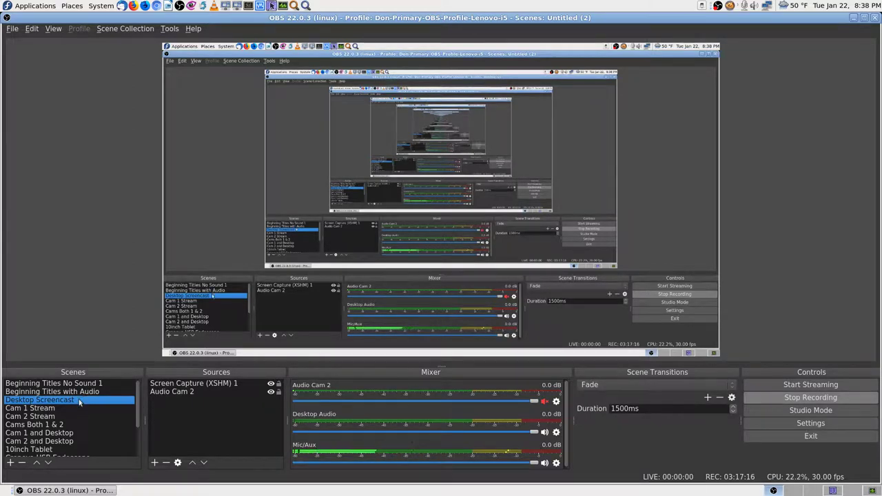
{"action": "left_click", "coordinate": [43, 408]}
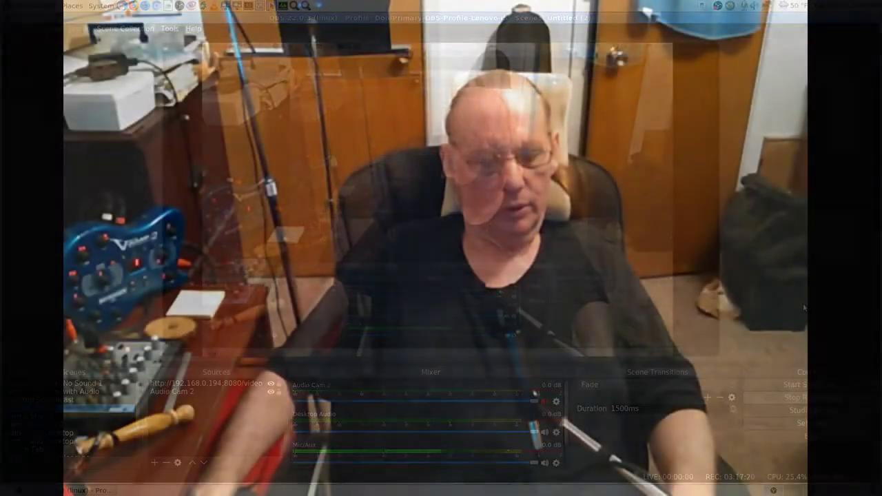